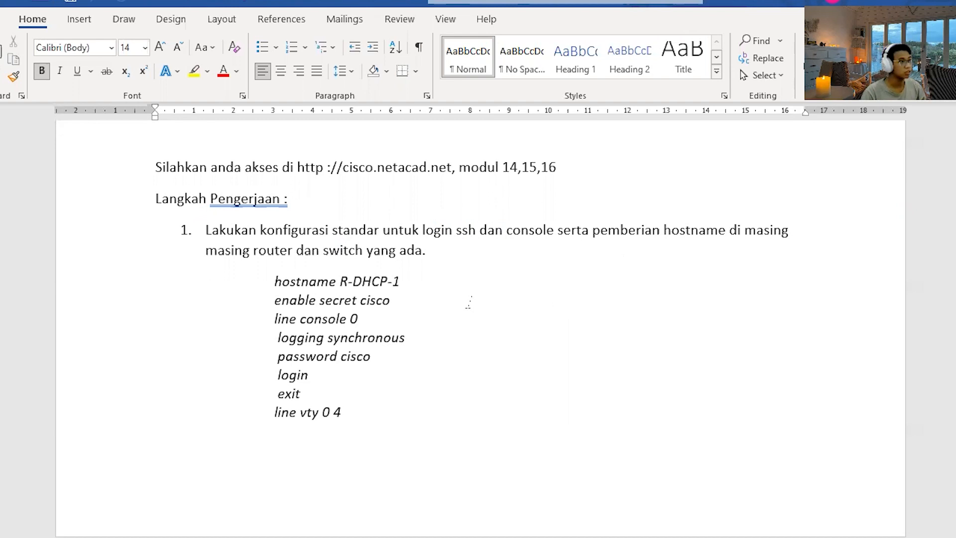
# Read the standard login configuration in the Word instructions and highlight the matching command block in the Statik Routing notes in Notepad.
pyautogui.scroll(-5, 469, 302)
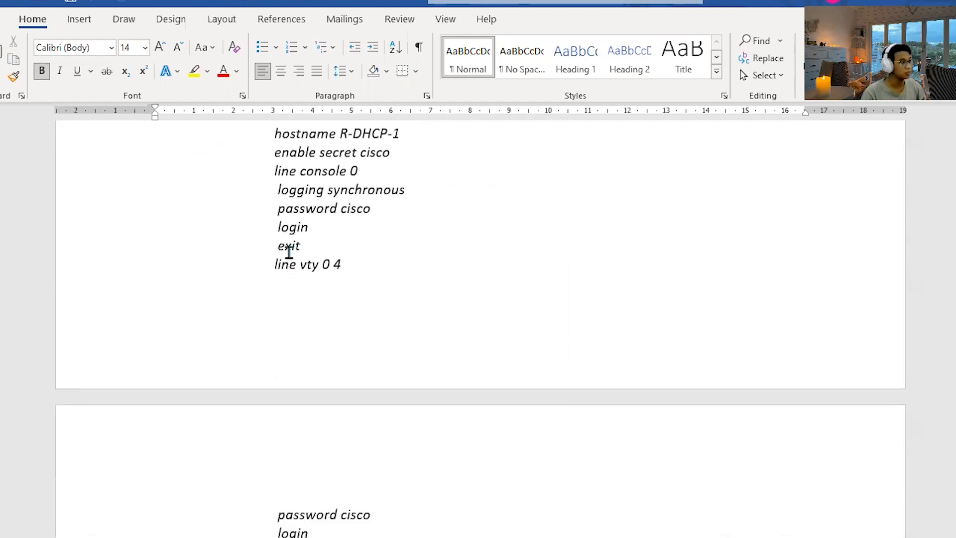
pyautogui.scroll(8, 288, 251)
pyautogui.scroll(-3, 269, 244)
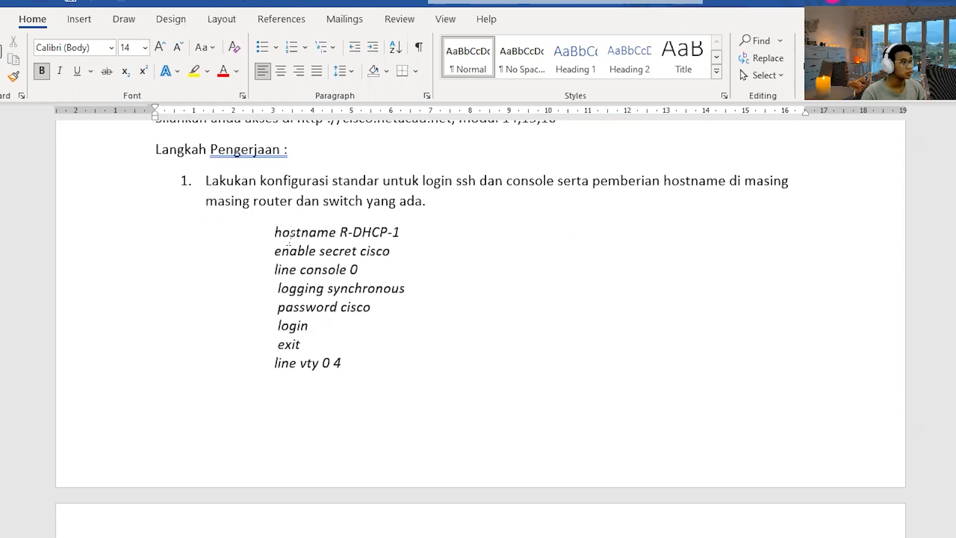
pyautogui.scroll(1, 314, 190)
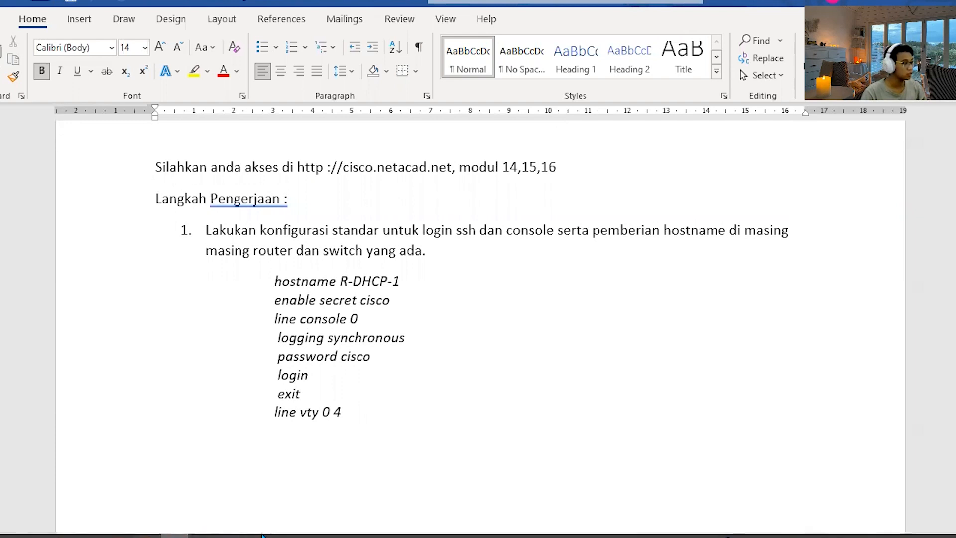
pyautogui.click(258, 535)
pyautogui.hotkey('alt', 'Tab')
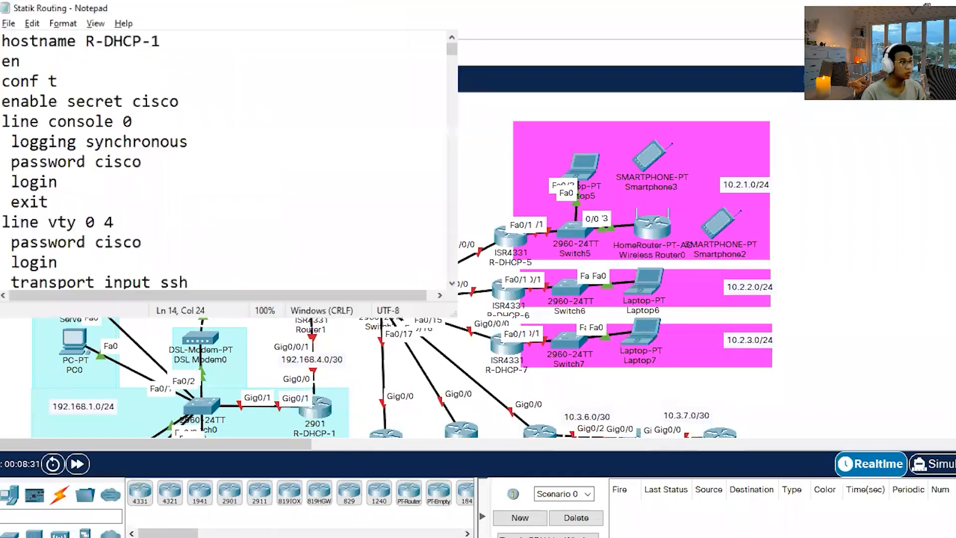
pyautogui.doubleClick(242, 6)
pyautogui.moveTo(238, 340); pyautogui.dragTo(3, 88)
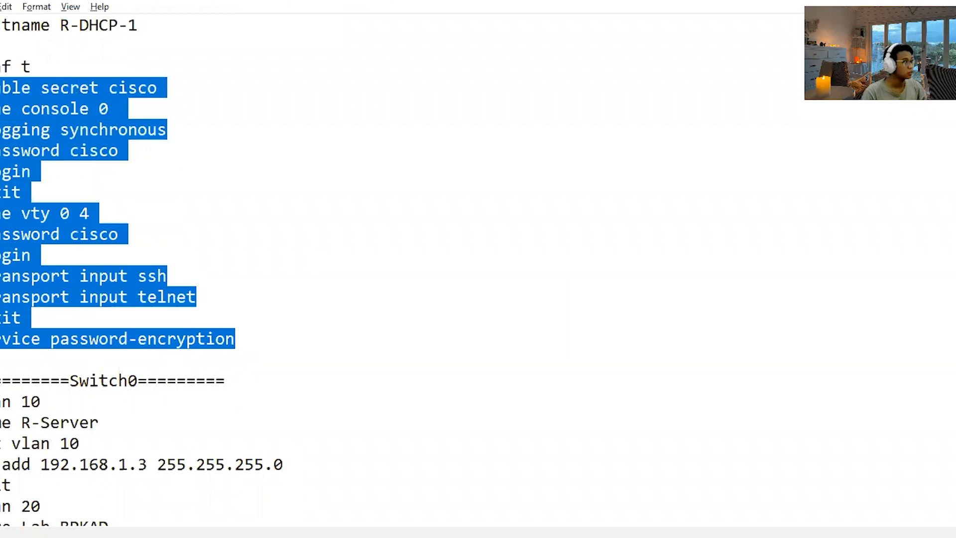
pyautogui.click(284, 110)
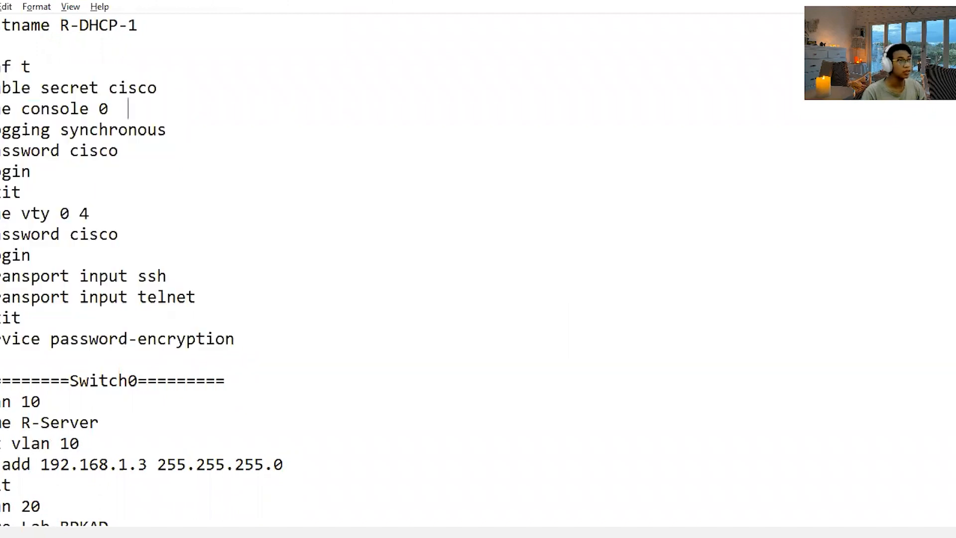
# Switch to Packet Tracer and check the basic configuration commands already entered in Router1's CLI.
pyautogui.hotkey('alt', 'Tab')
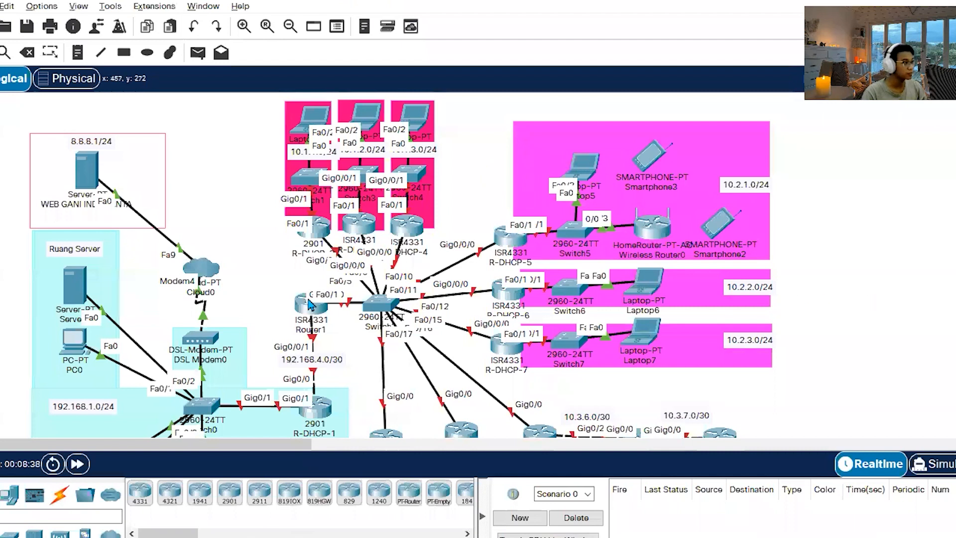
pyautogui.click(304, 304)
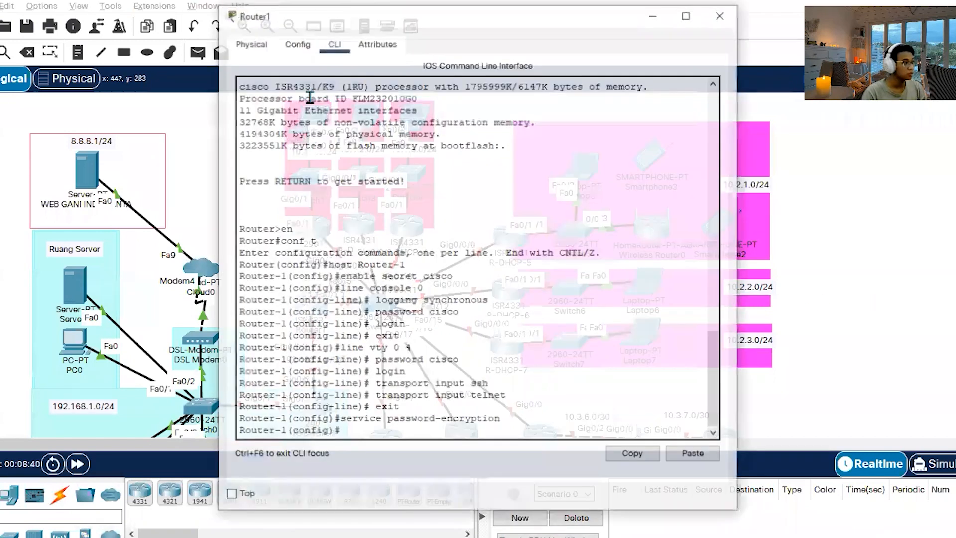
pyautogui.click(721, 14)
# Open the CLI of the 2901 router R-DHCP-1, enter global configuration mode and set the hostname to R-DHCP-1.
pyautogui.scroll(-3, 313, 254)
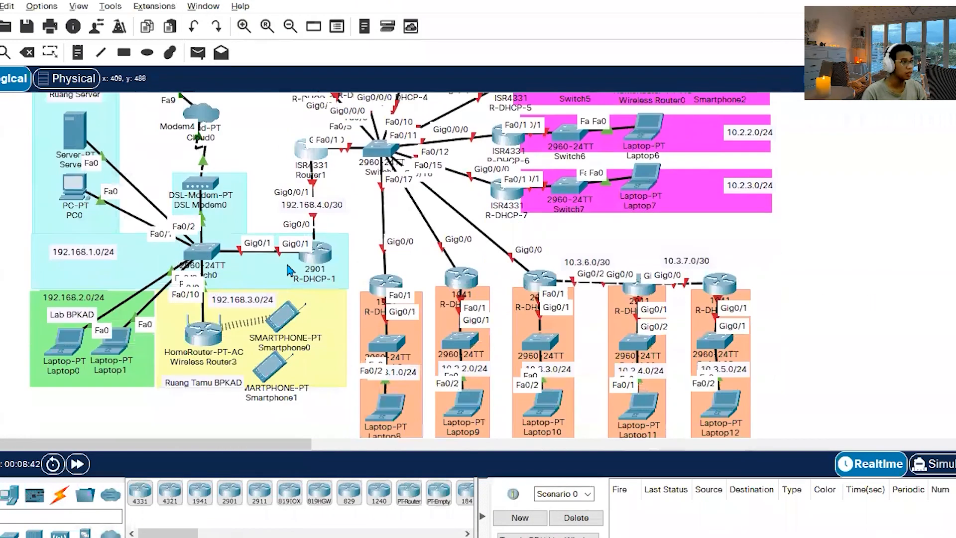
pyautogui.click(326, 199)
pyautogui.click(334, 43)
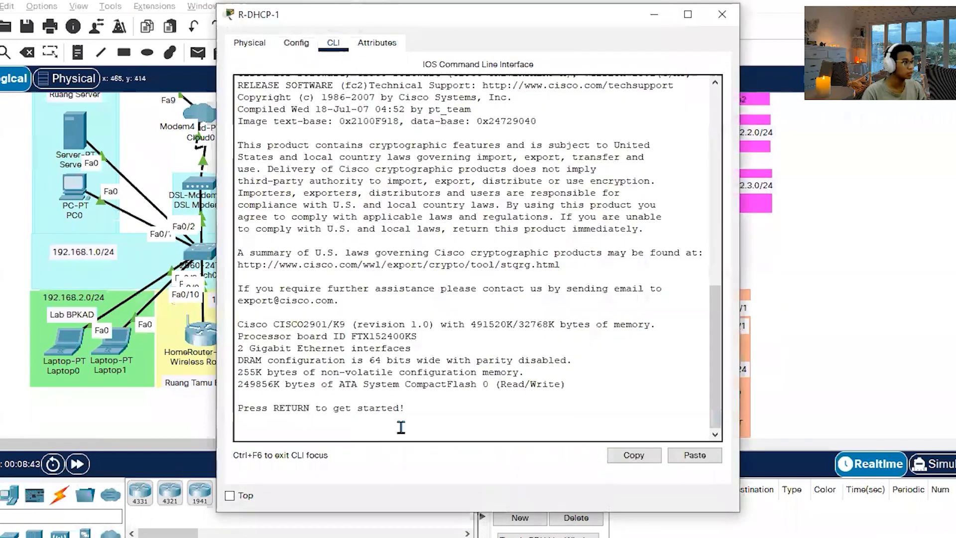
pyautogui.press('Return')
pyautogui.write('en')
pyautogui.press('Return')
pyautogui.write('conf t')
pyautogui.press('Return')
pyautogui.write('host R-DHCP-1')
pyautogui.press('Return')
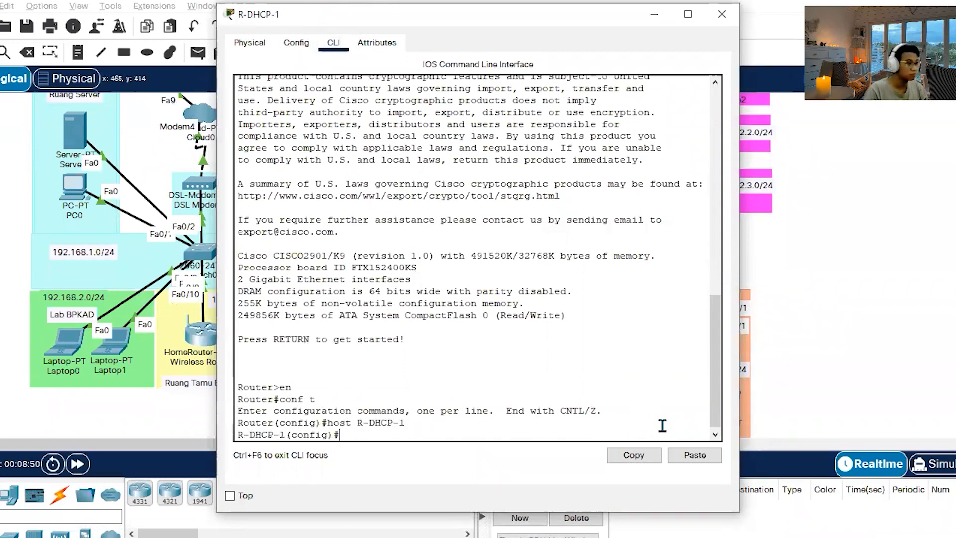
# Paste the standard configuration into R-DHCP-1: enable secret, console 0 and vty 0 4 login passwords, ssh and telnet transport, and service password-encryption.
pyautogui.click(690, 457)
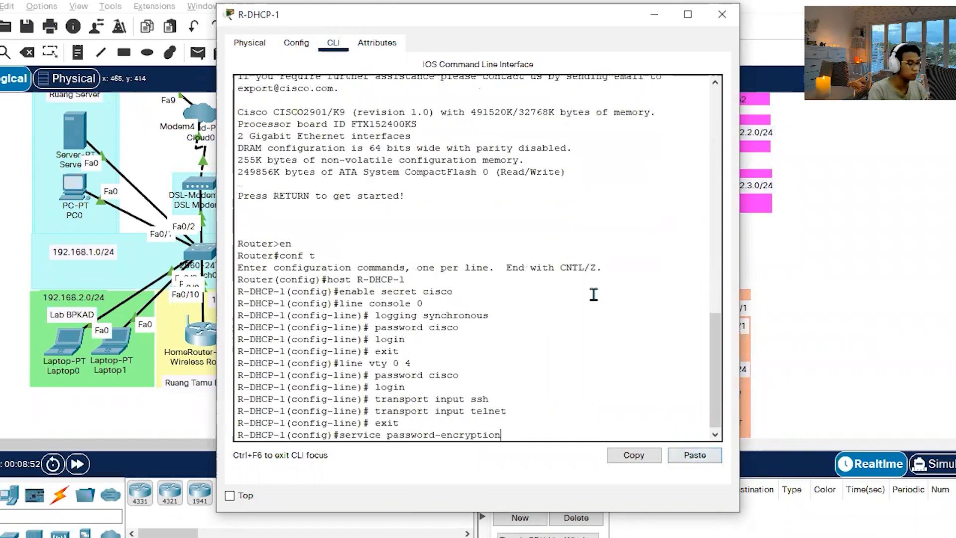
pyautogui.press('Return')
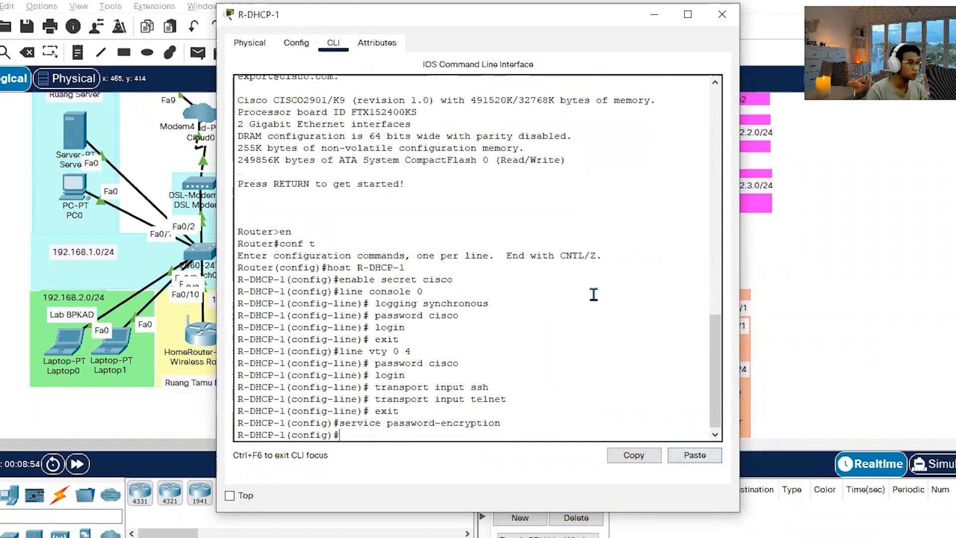
pyautogui.click(722, 16)
# Read the Switch0 tasks in the Word instructions and check the commands already entered in Switch0's CLI in Packet Tracer.
pyautogui.scroll(1, 448, 279)
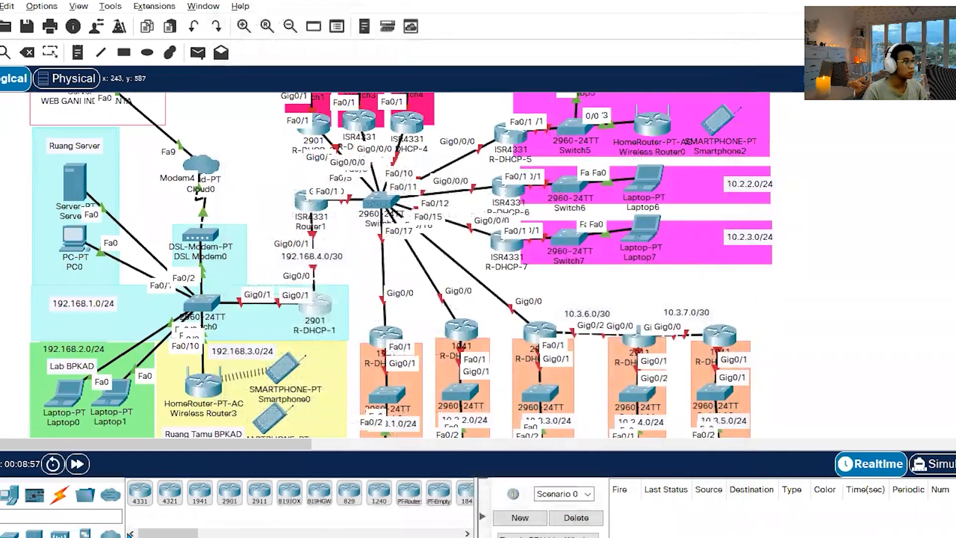
pyautogui.click(180, 535)
pyautogui.scroll(-8, 337, 244)
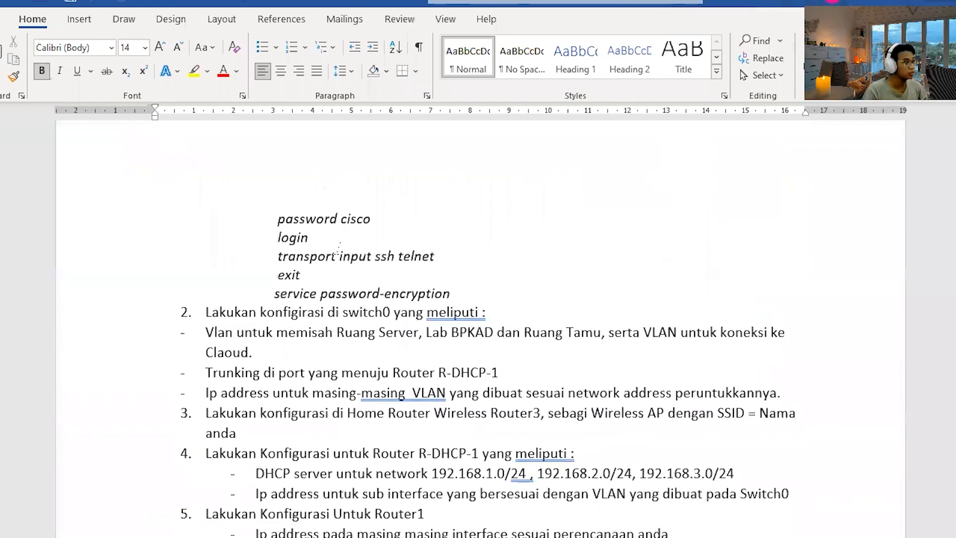
pyautogui.scroll(-2, 454, 469)
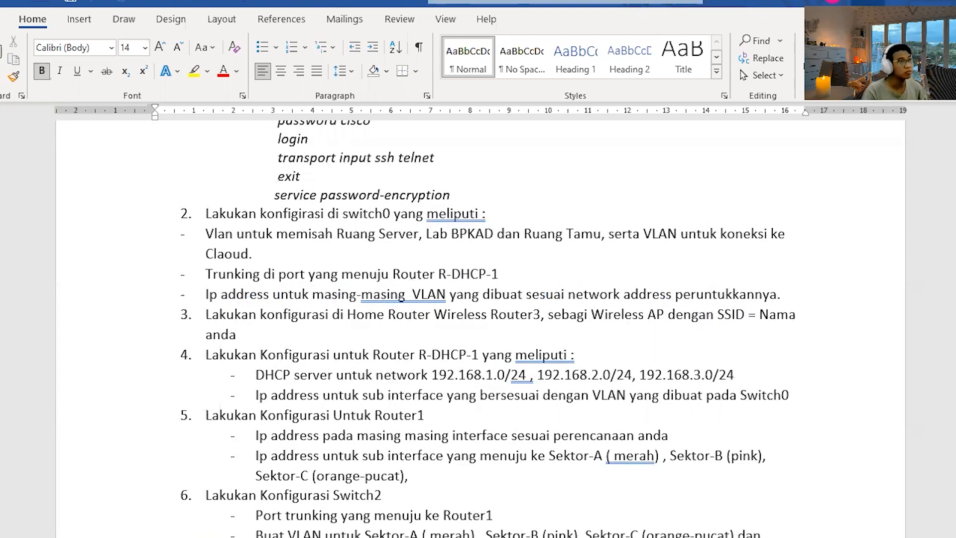
pyautogui.hotkey('alt', 'Tab')
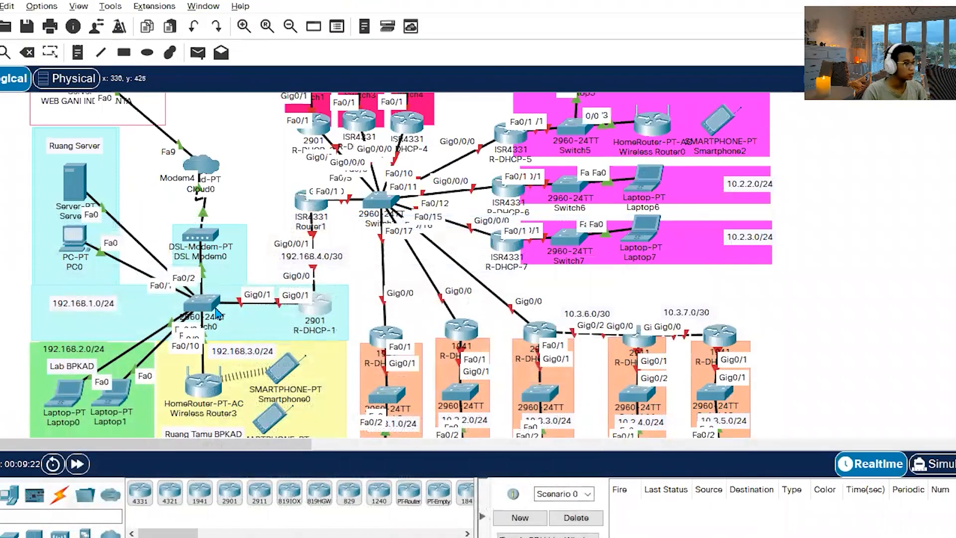
pyautogui.hotkey('alt', 'Tab')
pyautogui.hotkey('alt', 'Tab')
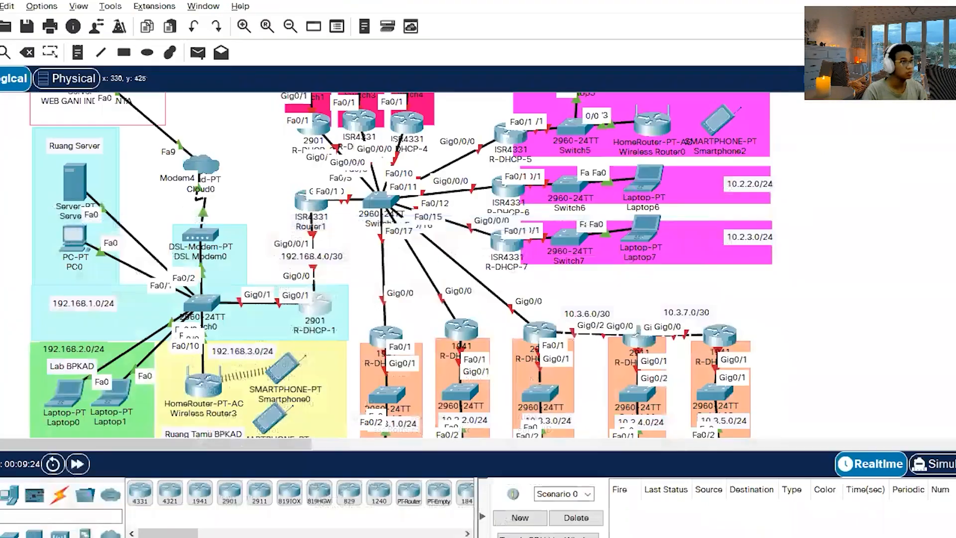
pyautogui.click(193, 306)
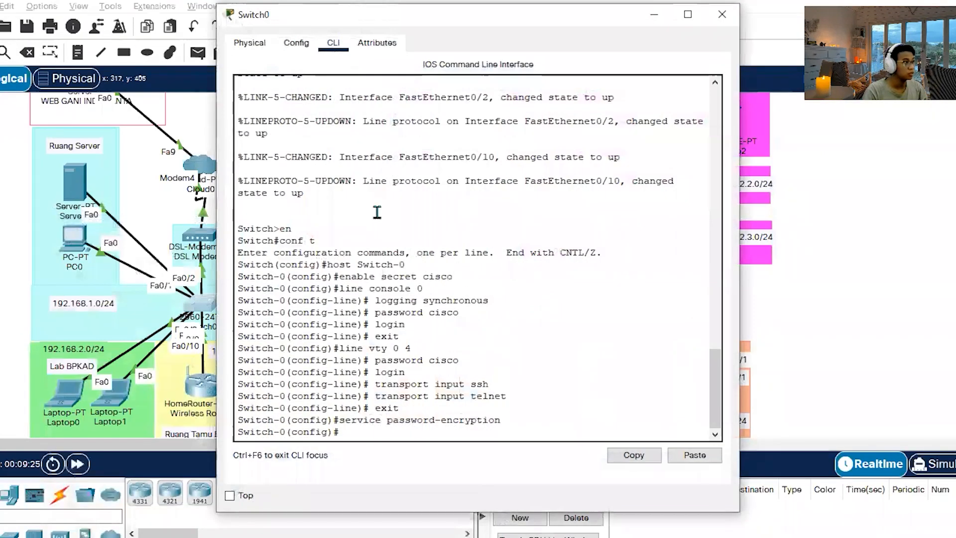
pyautogui.click(722, 14)
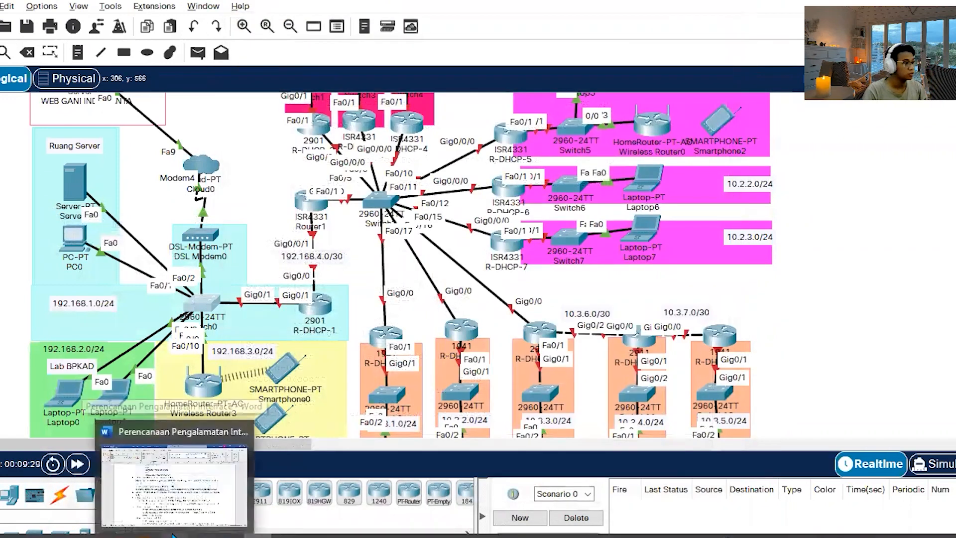
# Bring up the Switch0 section of the Statik Routing notes in Notepad and resize its window to sit beside the network topology.
pyautogui.click(172, 535)
pyautogui.click(173, 535)
pyautogui.click(197, 536)
pyautogui.scroll(-4, 79, 249)
pyautogui.scroll(-2, 75, 260)
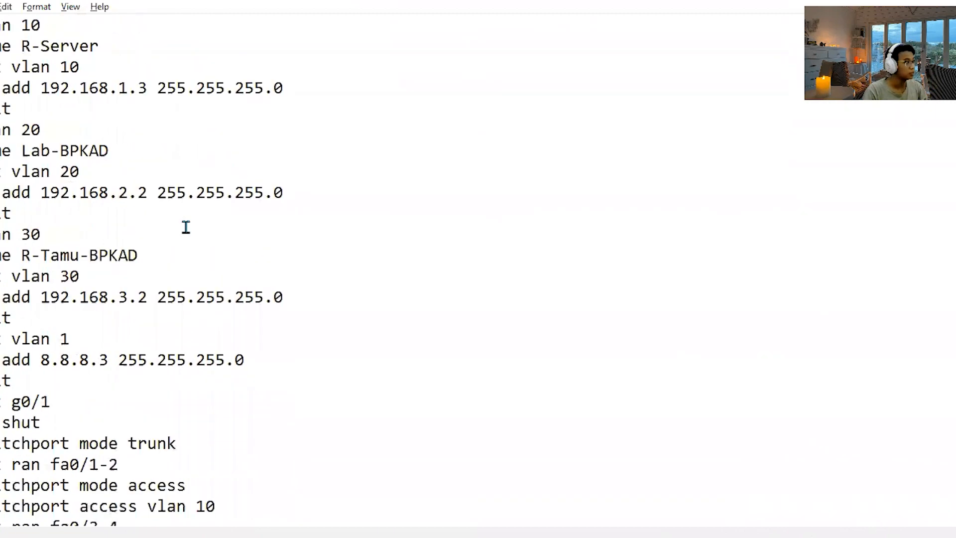
pyautogui.scroll(1, 240, 131)
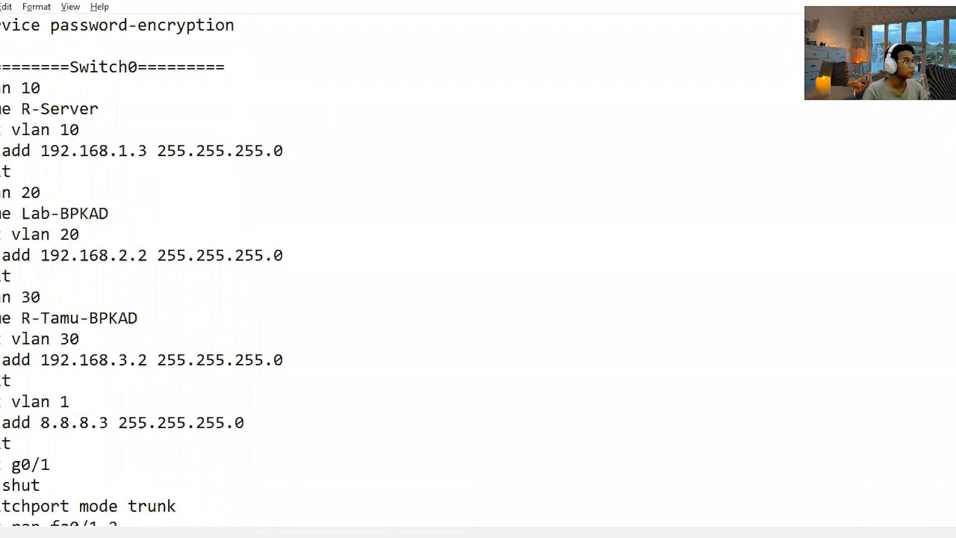
pyautogui.doubleClick(270, 2)
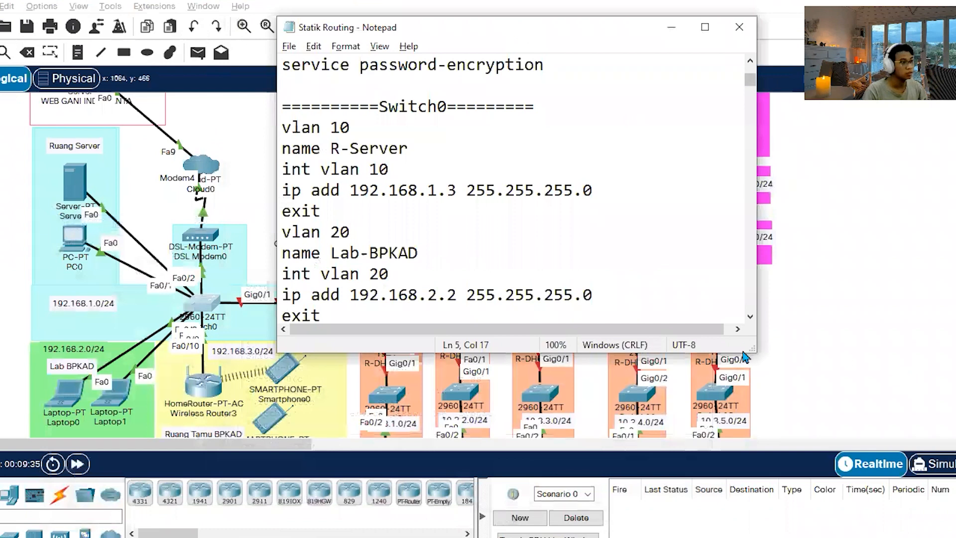
pyautogui.moveTo(758, 352); pyautogui.dragTo(907, 452)
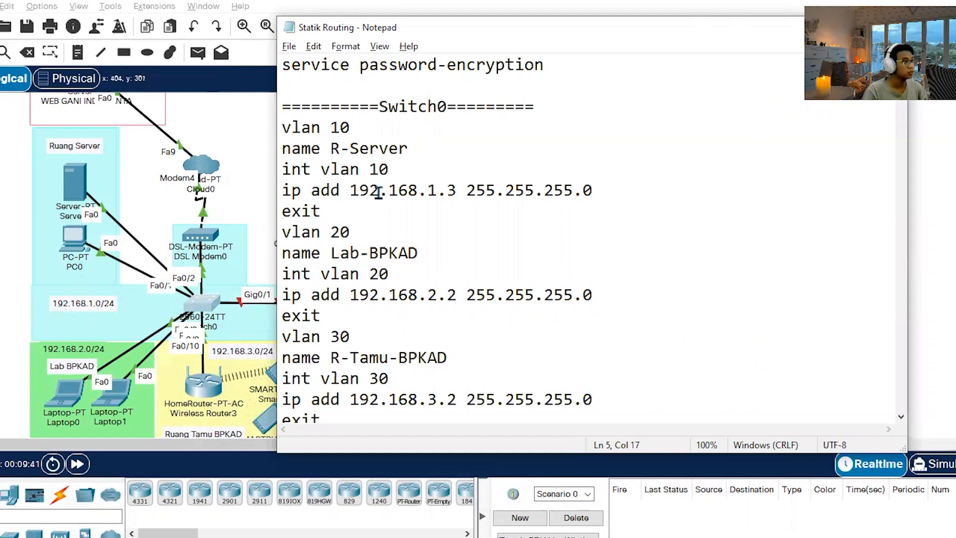
# Examine the Switch0 commands for VLANs 10, 20 and 30 in the notes, comparing their IP addresses with the networks in the topology.
pyautogui.scroll(-1, 83, 281)
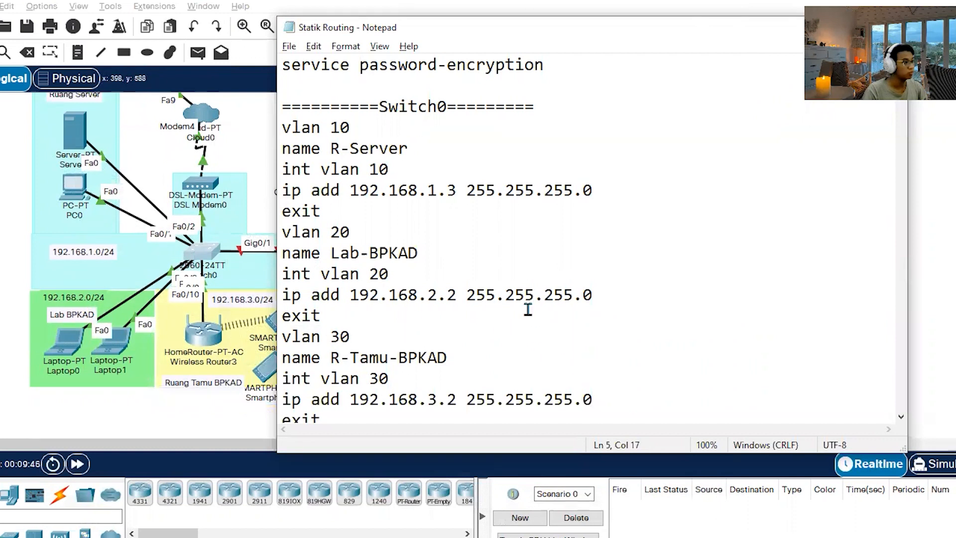
pyautogui.scroll(-1, 528, 309)
pyautogui.scroll(-1, 528, 310)
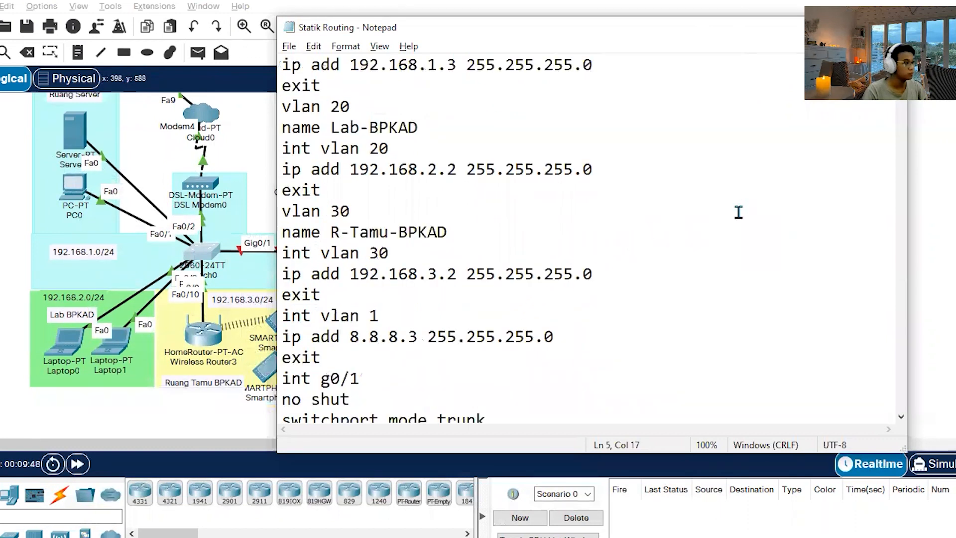
pyautogui.scroll(2, 516, 235)
pyautogui.scroll(-1, 517, 236)
pyautogui.scroll(1, 518, 236)
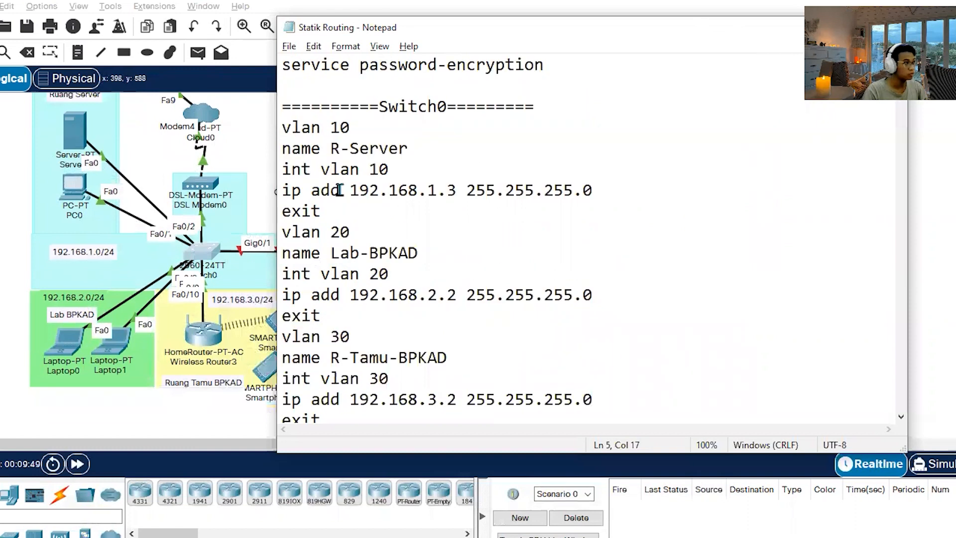
pyautogui.hotkey('alt', 'Tab')
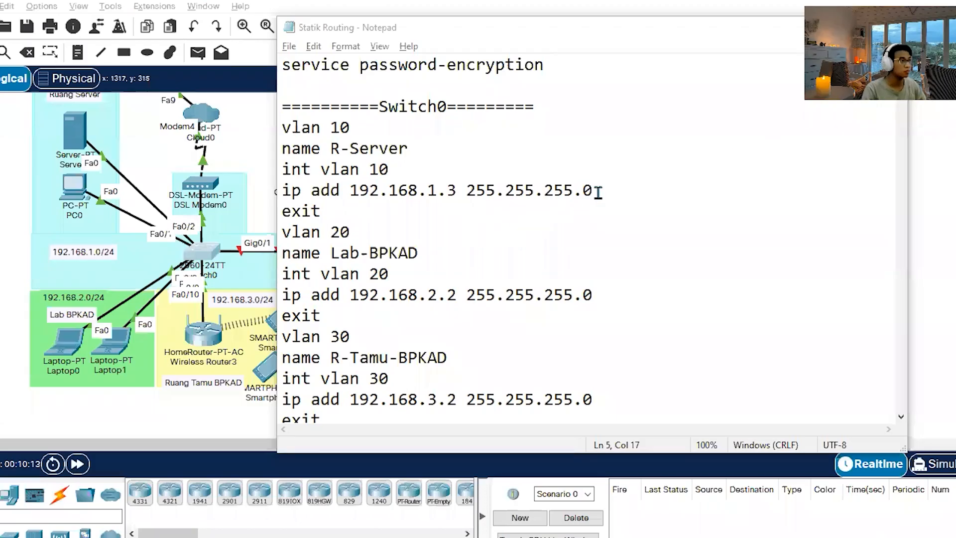
pyautogui.click(663, 190)
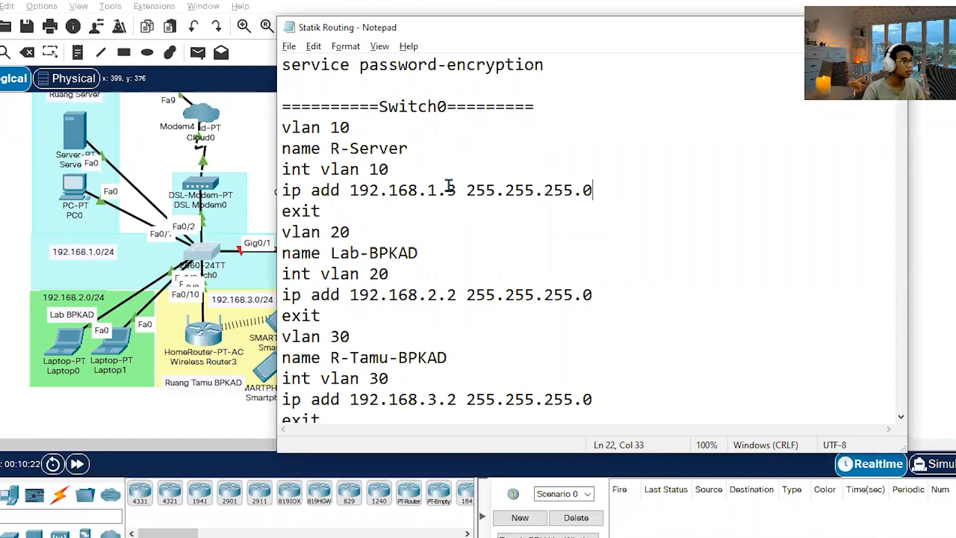
pyautogui.moveTo(448, 190); pyautogui.dragTo(456, 190)
pyautogui.click(551, 194)
pyautogui.scroll(-1, 550, 200)
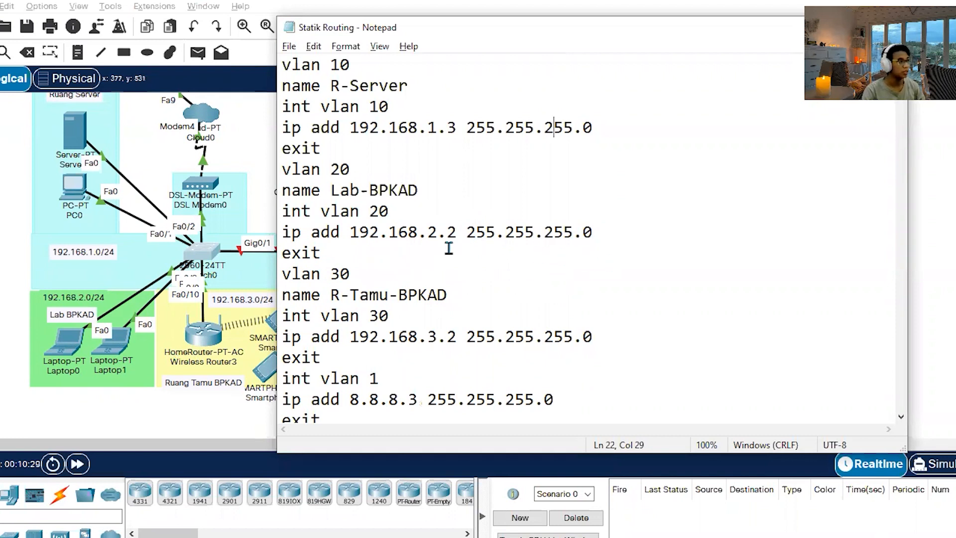
pyautogui.scroll(-2, 448, 248)
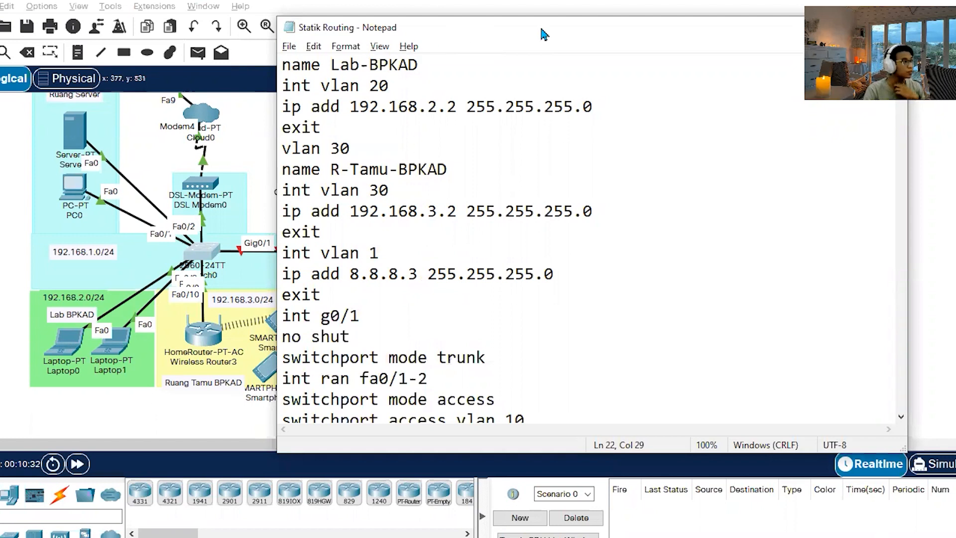
# Move the notes window off the topology and examine the VLAN 1 IP address line against the web server's 8.8.8.1/24 network.
pyautogui.moveTo(466, 34); pyautogui.dragTo(547, 32)
pyautogui.scroll(5, 219, 224)
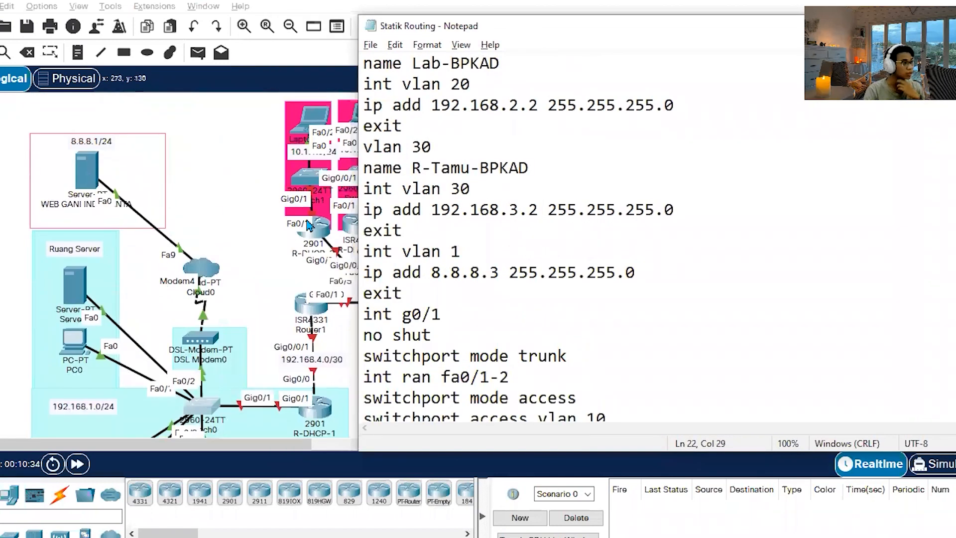
pyautogui.click(670, 271)
pyautogui.moveTo(664, 269); pyautogui.dragTo(324, 271)
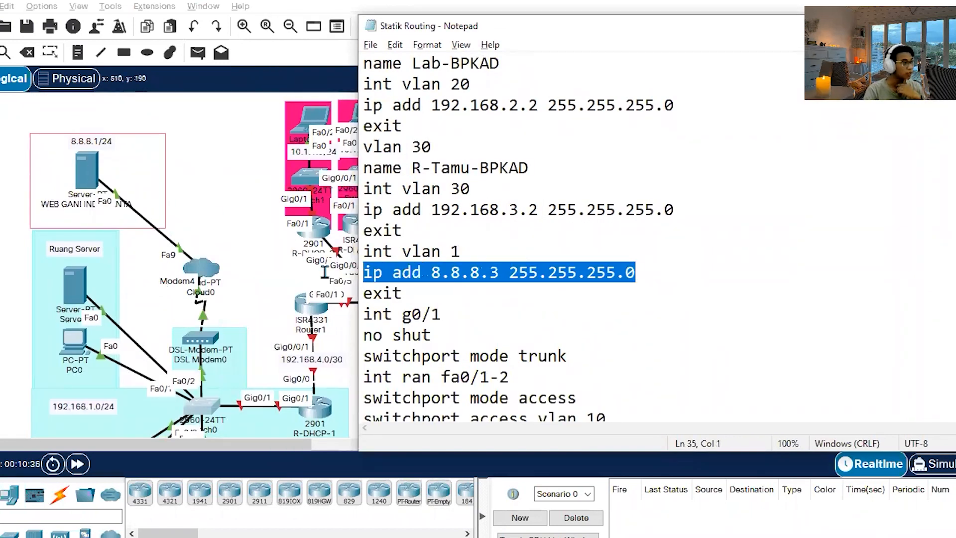
pyautogui.click(458, 274)
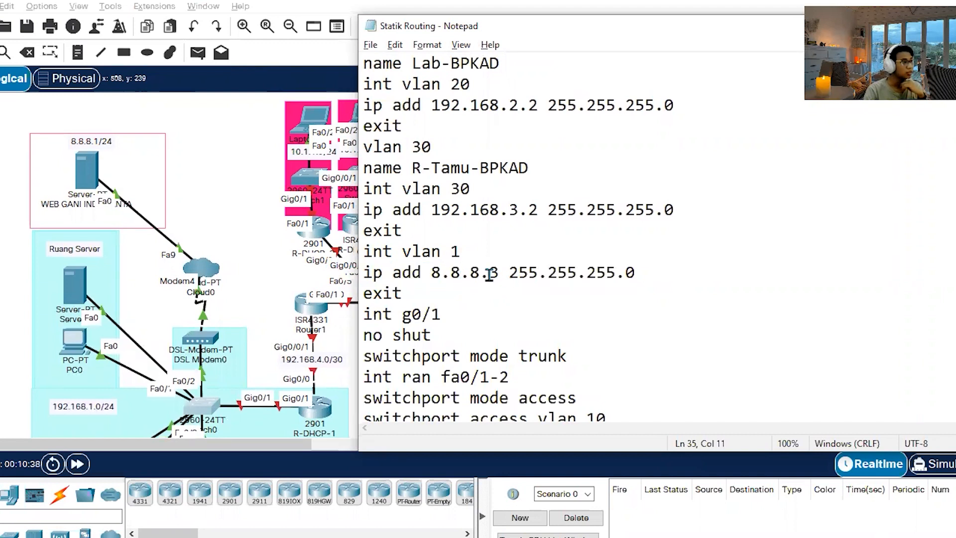
pyautogui.moveTo(493, 273); pyautogui.dragTo(495, 273)
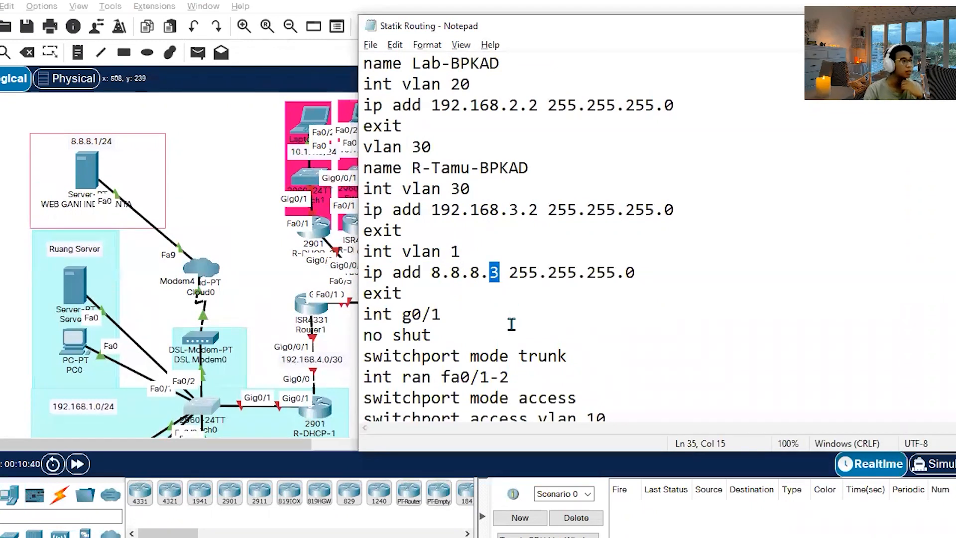
# Examine the VLAN 1 and g0/1 trunk commands in the notes against the Gig0/1 link between Switch0 and R-DHCP-1.
pyautogui.click(523, 312)
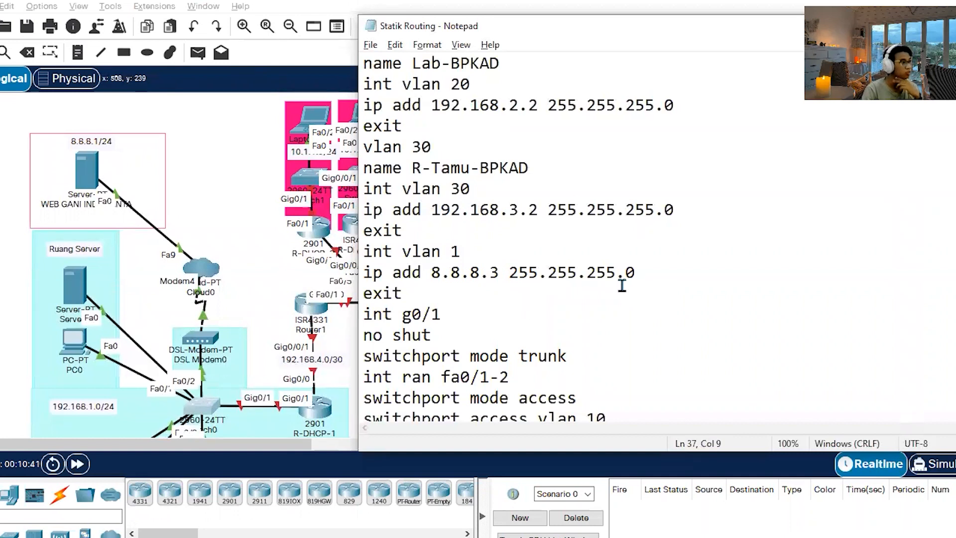
pyautogui.scroll(-1, 622, 285)
pyautogui.scroll(-1, 523, 269)
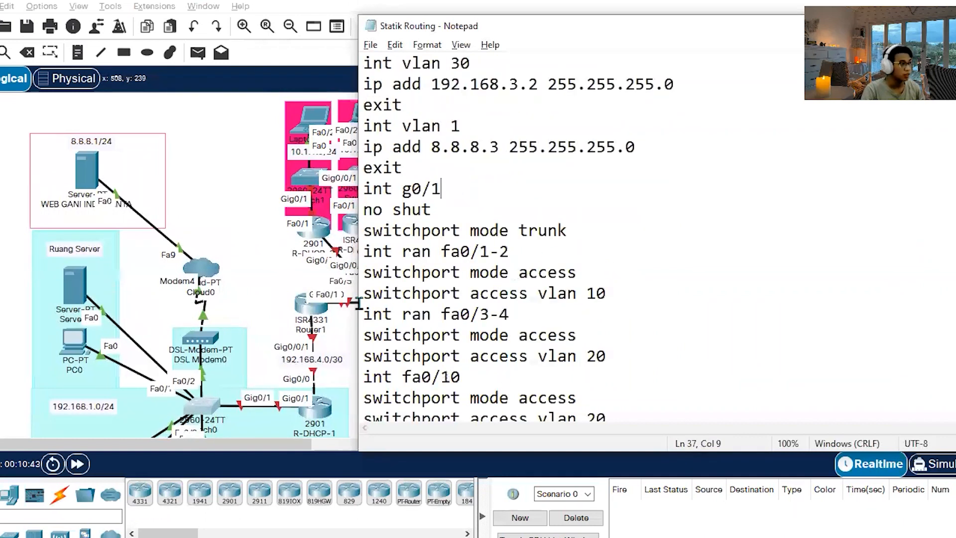
pyautogui.scroll(-2, 309, 303)
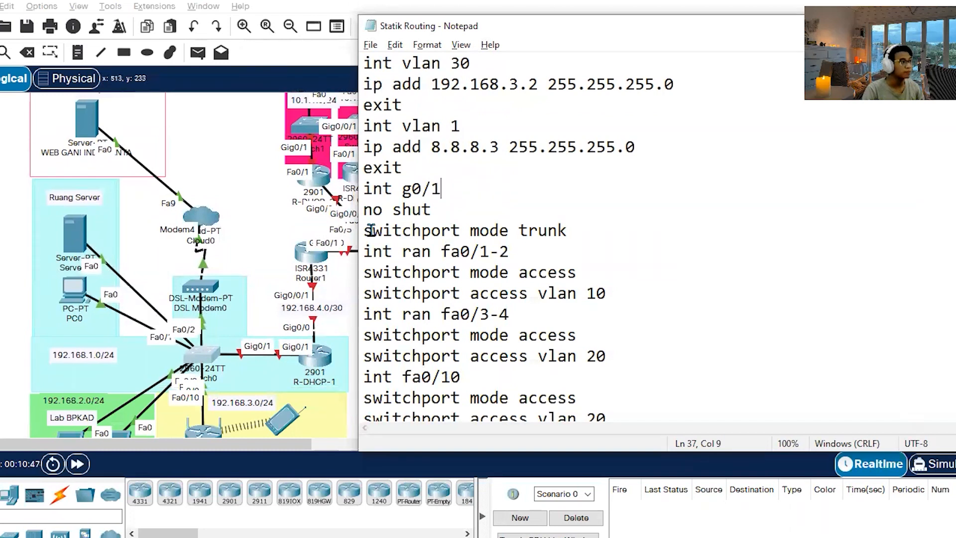
pyautogui.click(412, 189)
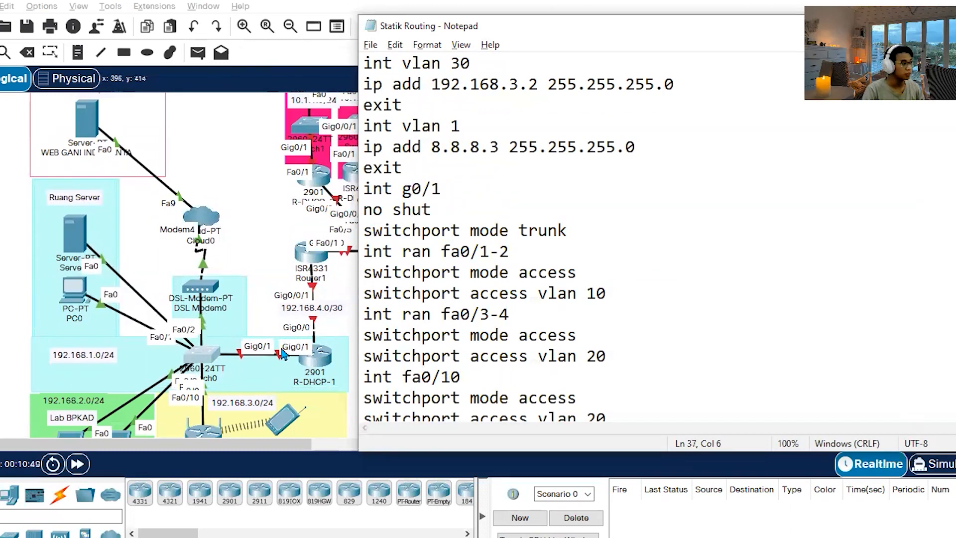
# Indent by one space the no shut and switchport lines beneath the g0/1, fa0/1-2, fa0/3-4 and fa0/10 interface lines.
pyautogui.click(364, 210)
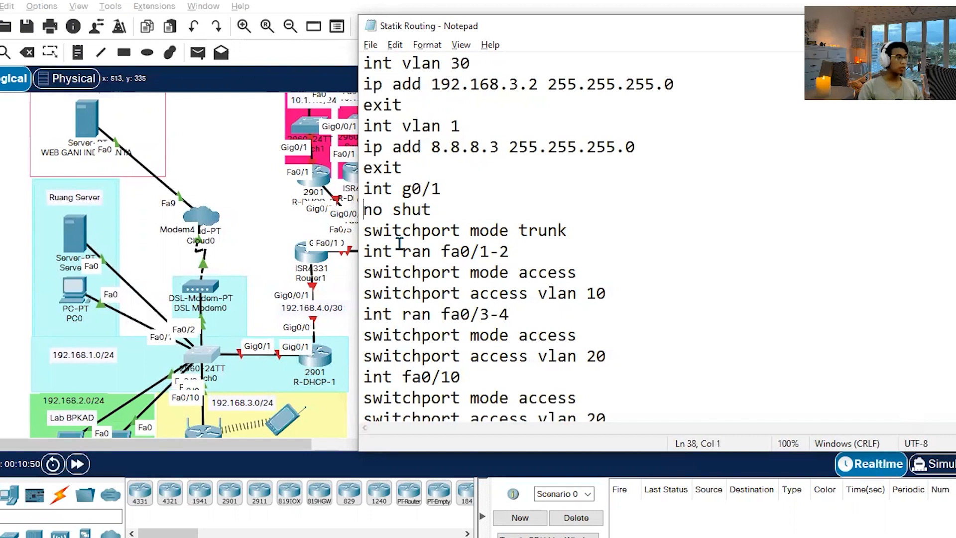
pyautogui.click(365, 232)
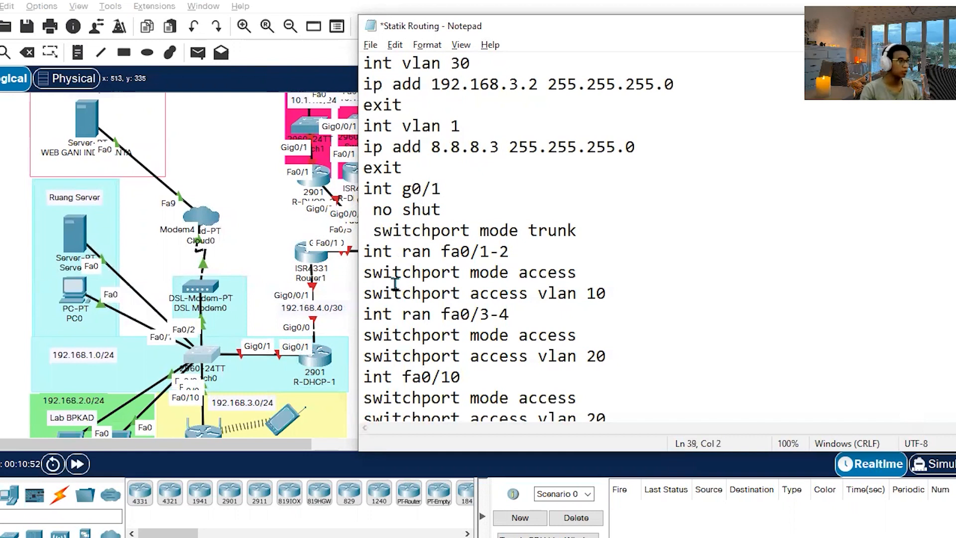
pyautogui.click(364, 273)
pyautogui.click(364, 293)
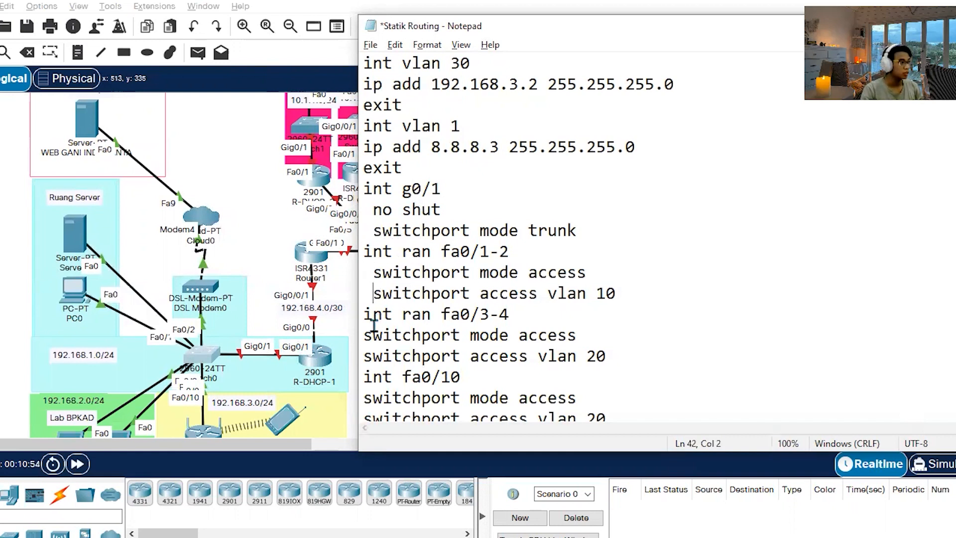
pyautogui.click(361, 334)
pyautogui.click(364, 356)
pyautogui.scroll(-2, 416, 309)
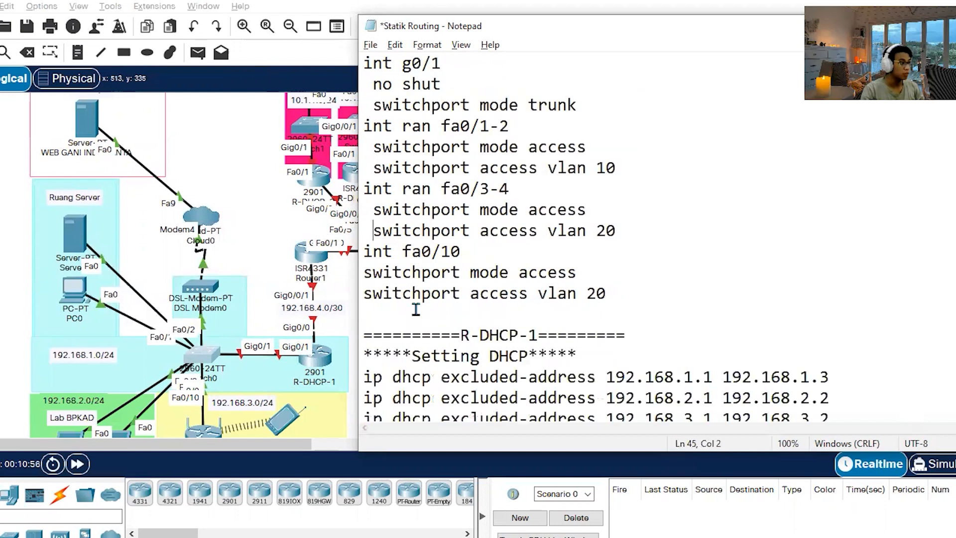
pyautogui.click(367, 274)
pyautogui.click(364, 294)
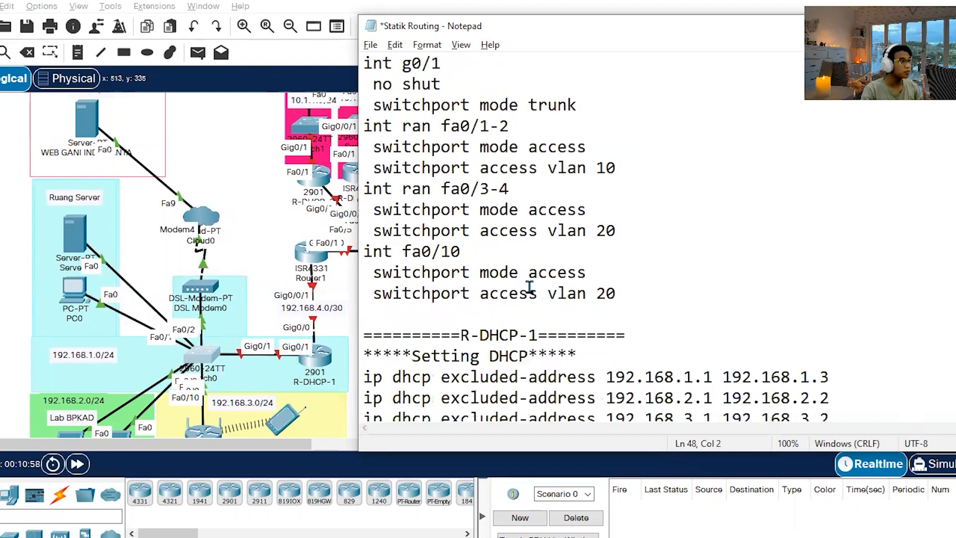
# Reposition PC0 and the server within Ruang Server so their port labels are readable, and return to the Statik Routing notes.
pyautogui.scroll(-1, 30, 302)
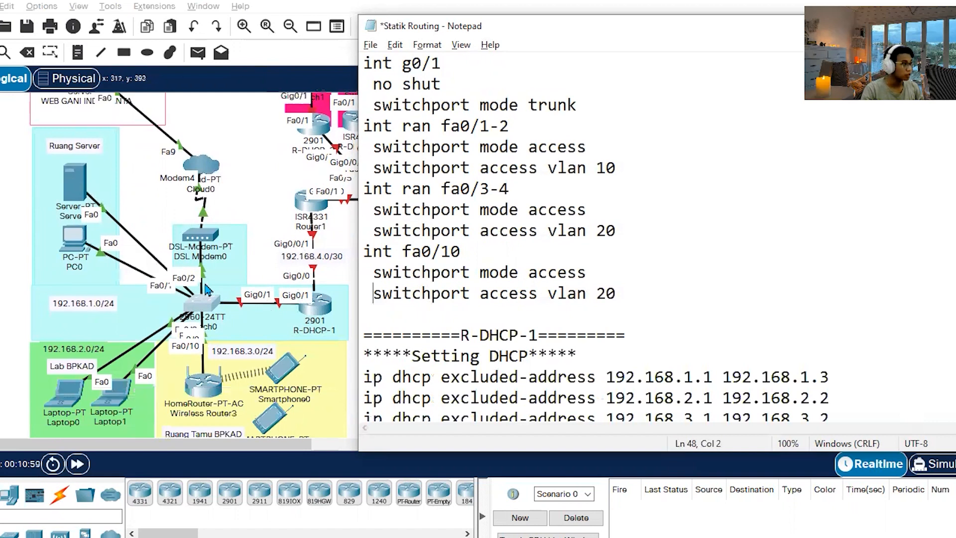
pyautogui.moveTo(68, 250); pyautogui.dragTo(53, 284)
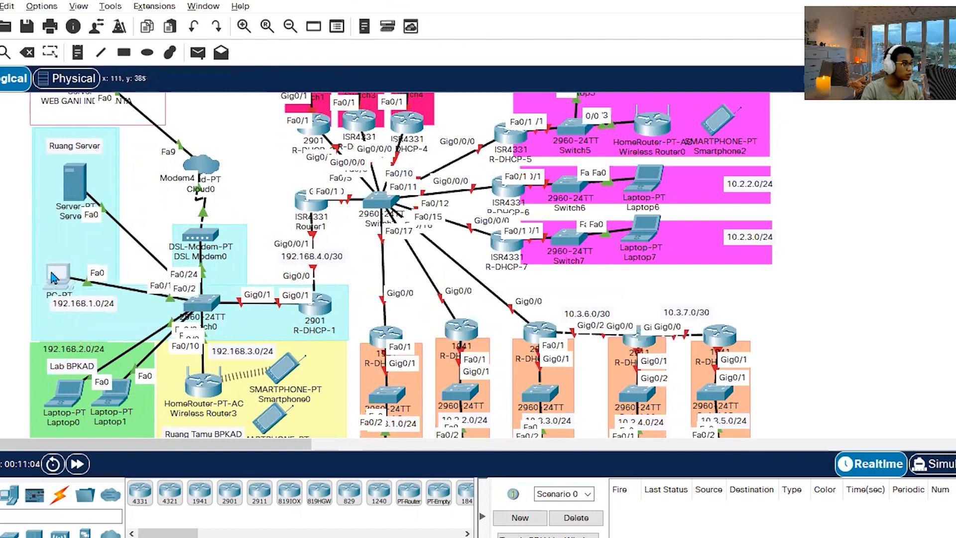
pyautogui.moveTo(75, 177)
pyautogui.mouseDown()
pyautogui.moveTo(35, 149)
pyautogui.moveTo(329, 130)
pyautogui.moveTo(272, 167)
pyautogui.moveTo(71, 191)
pyautogui.mouseUp()
pyautogui.moveTo(63, 266); pyautogui.dragTo(72, 249)
pyautogui.hotkey('alt', 'Tab')
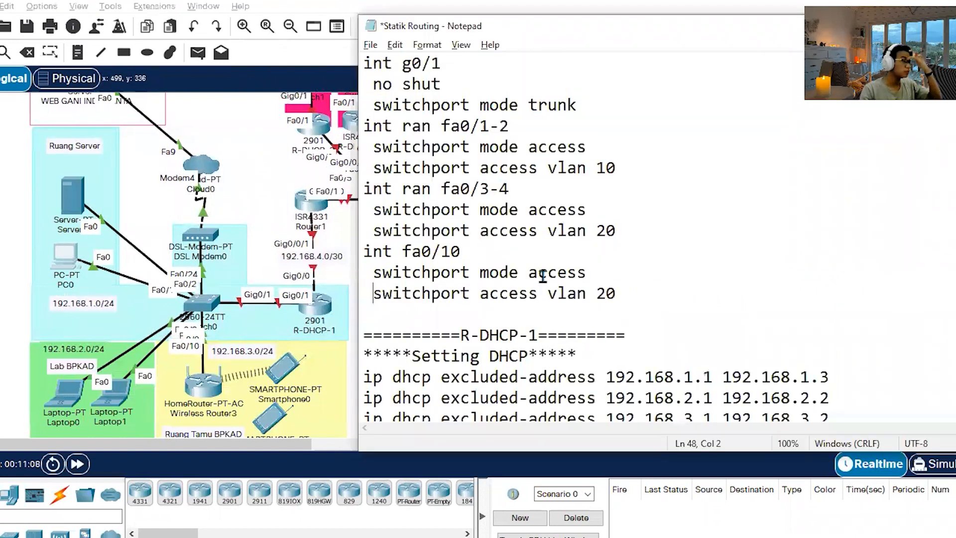
# Compare the fa0/1-2 VLAN 10 and fa0/3-4 VLAN 20 access commands with the server room and Lab BPKAD connections in the topology.
pyautogui.moveTo(638, 166); pyautogui.dragTo(368, 147)
pyautogui.click(637, 168)
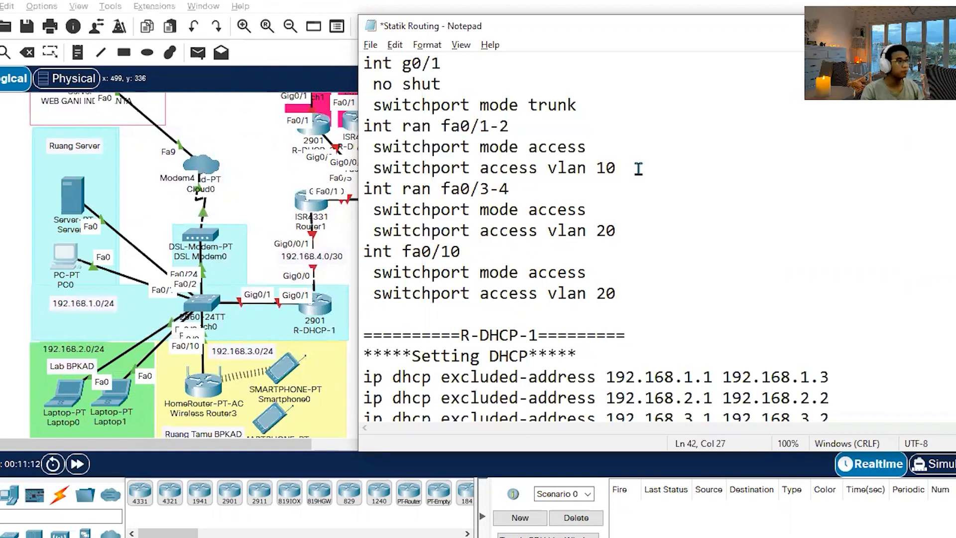
pyautogui.click(608, 216)
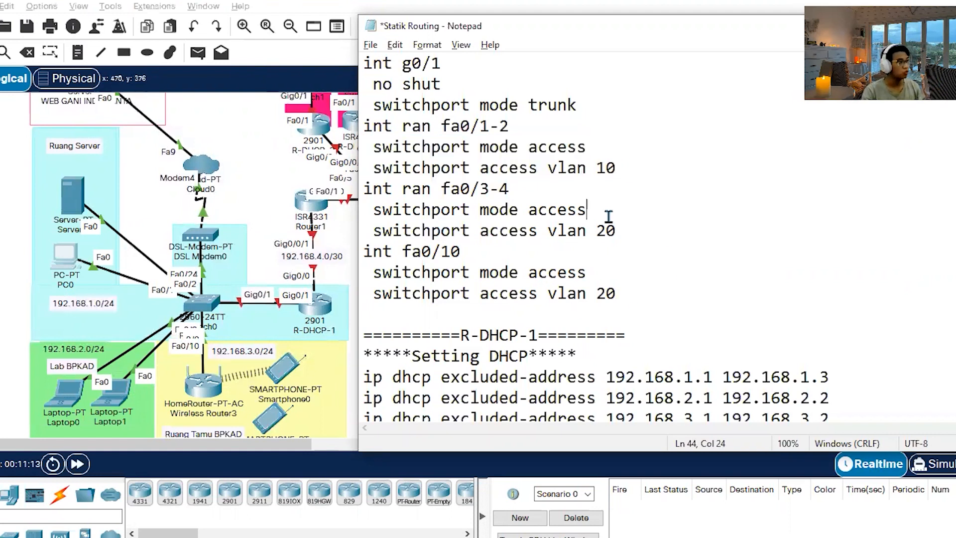
pyautogui.scroll(-1, 237, 246)
pyautogui.moveTo(642, 230); pyautogui.dragTo(306, 225)
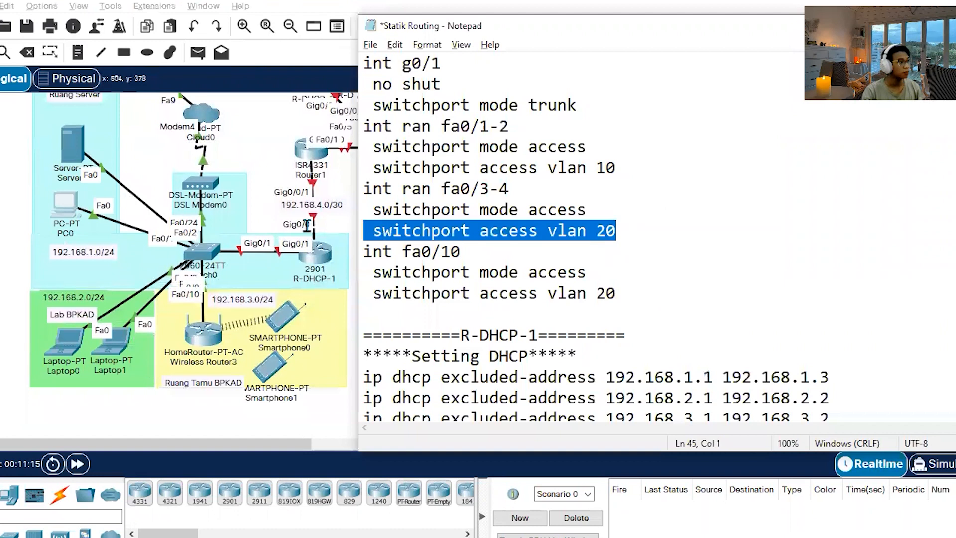
pyautogui.click(697, 215)
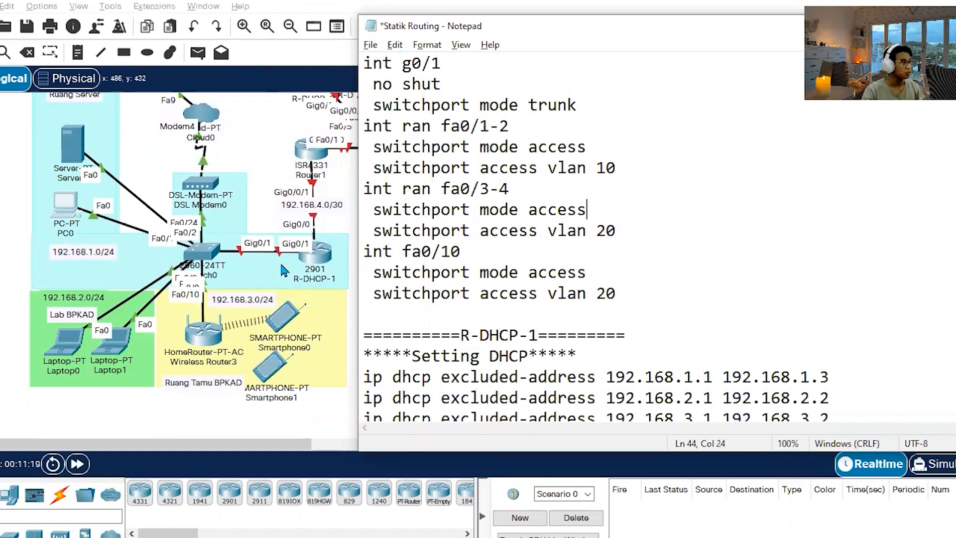
# Correct the access VLAN for fa0/10 to 30 in the Switch0 notes and save the file.
pyautogui.moveTo(647, 297); pyautogui.dragTo(479, 274)
pyautogui.click(668, 314)
pyautogui.moveTo(617, 294); pyautogui.dragTo(595, 298)
pyautogui.write('3')
pyautogui.hotkey('ctrl', 's')
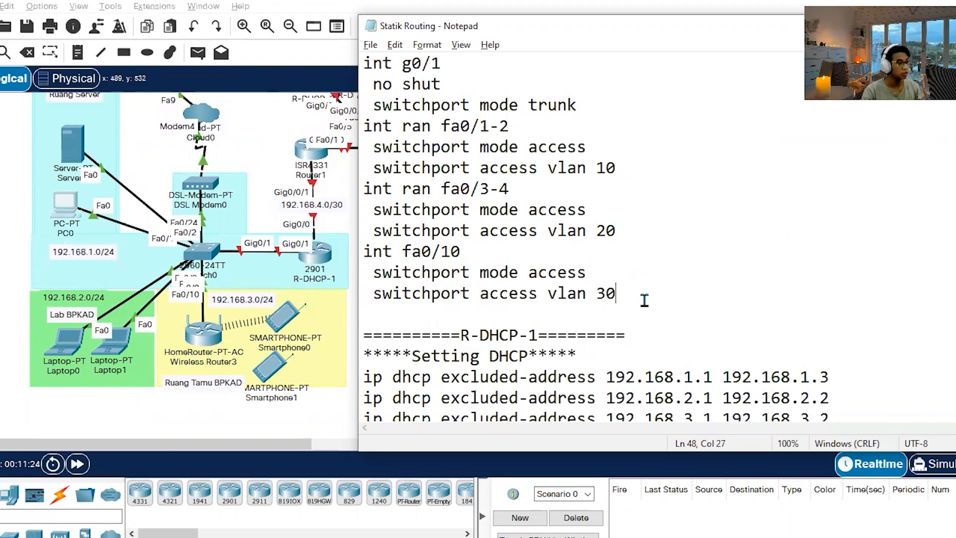
# Review the Switch0 section of the notes and copy its commands from vlan 10 through the fa0/10 switchport access vlan 30 line.
pyautogui.scroll(4, 593, 155)
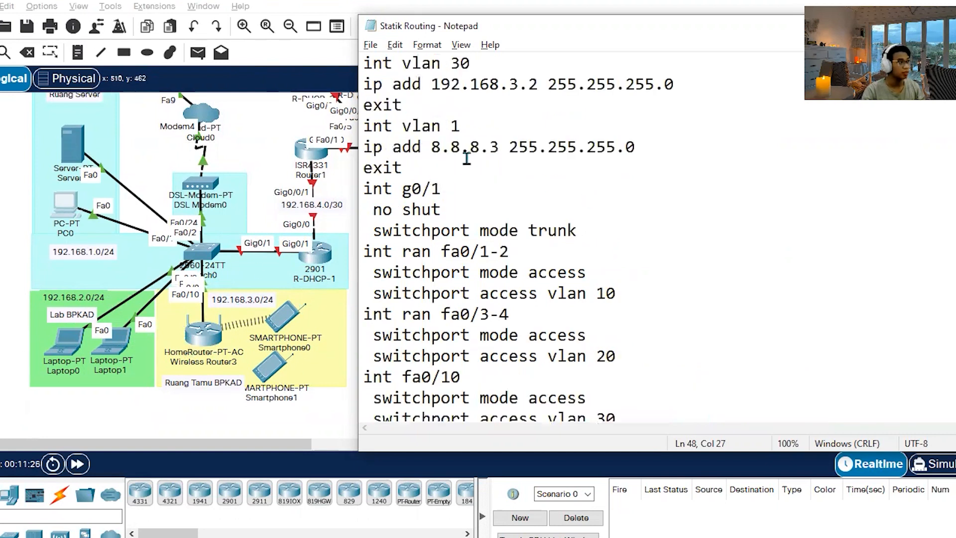
pyautogui.click(537, 169)
pyautogui.scroll(-4, 604, 358)
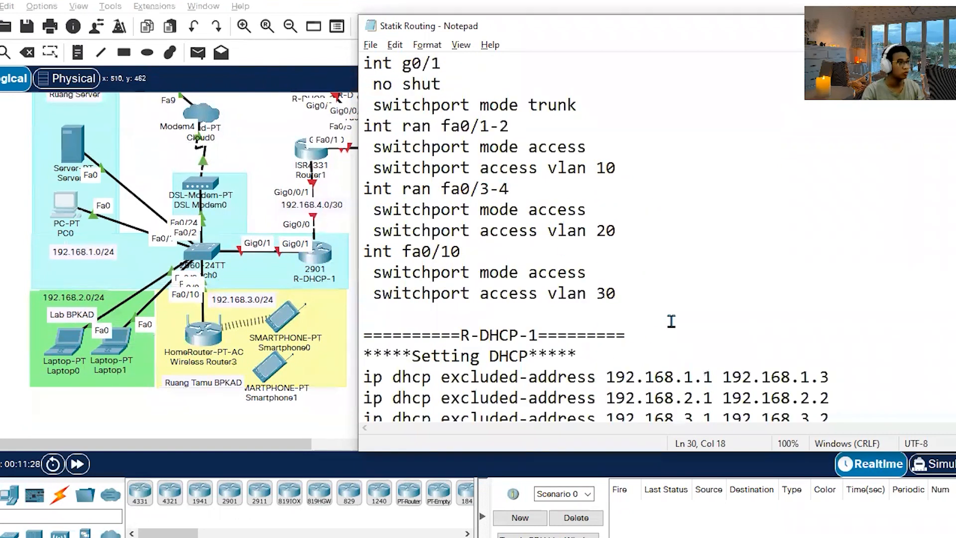
pyautogui.scroll(4, 667, 299)
pyautogui.scroll(-6, 668, 297)
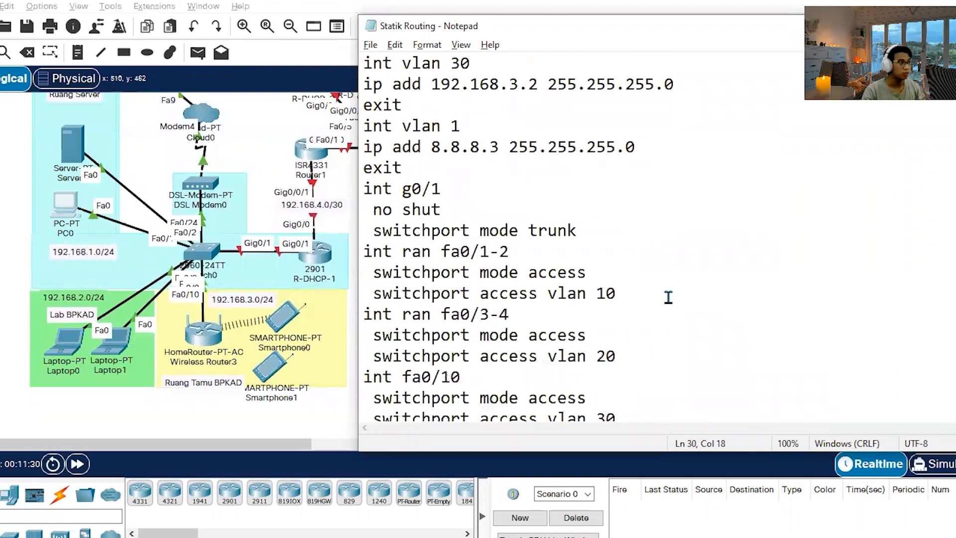
pyautogui.moveTo(668, 295); pyautogui.dragTo(341, 106)
pyautogui.click(736, 297)
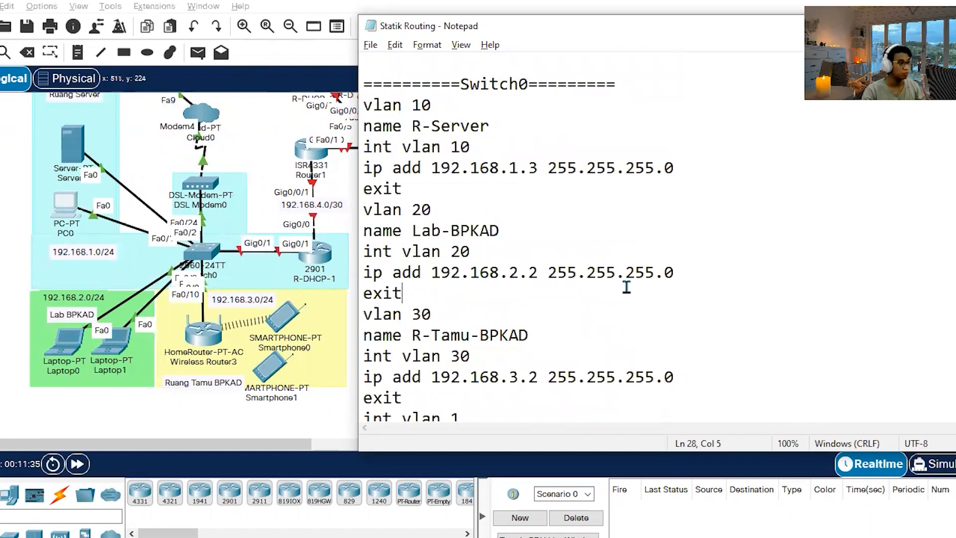
# Paste the copied VLAN, trunk and access port commands into Switch0's CLI in Packet Tracer and run them.
pyautogui.click(191, 219)
pyautogui.click(214, 250)
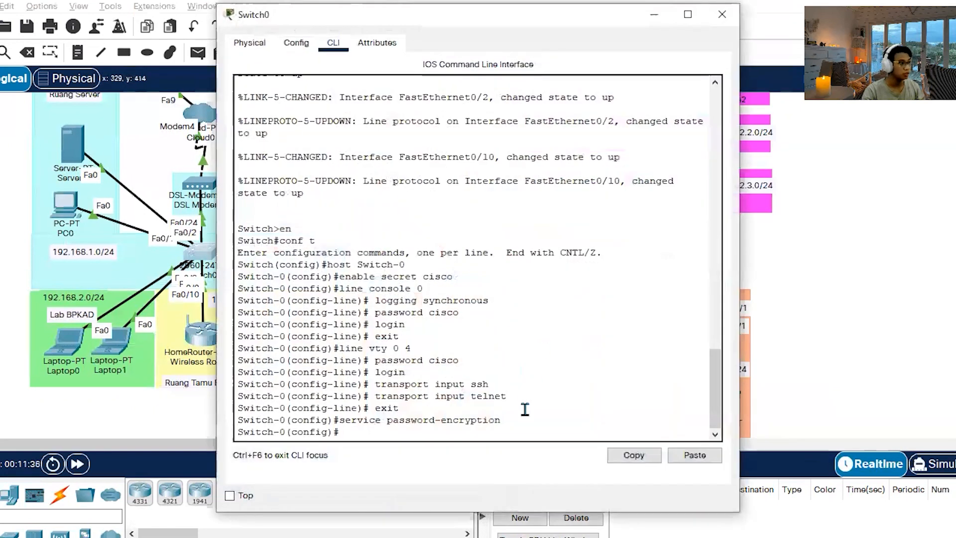
pyautogui.click(695, 455)
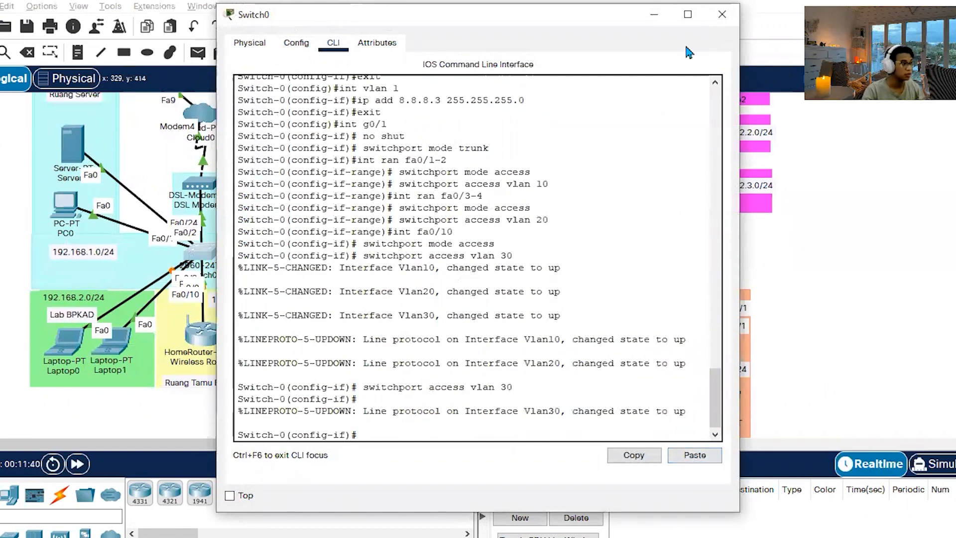
# Run do sho vlan brie on Switch0 and check the ports assigned to VLANs 10, 20 and 30.
pyautogui.write('do sho vln')
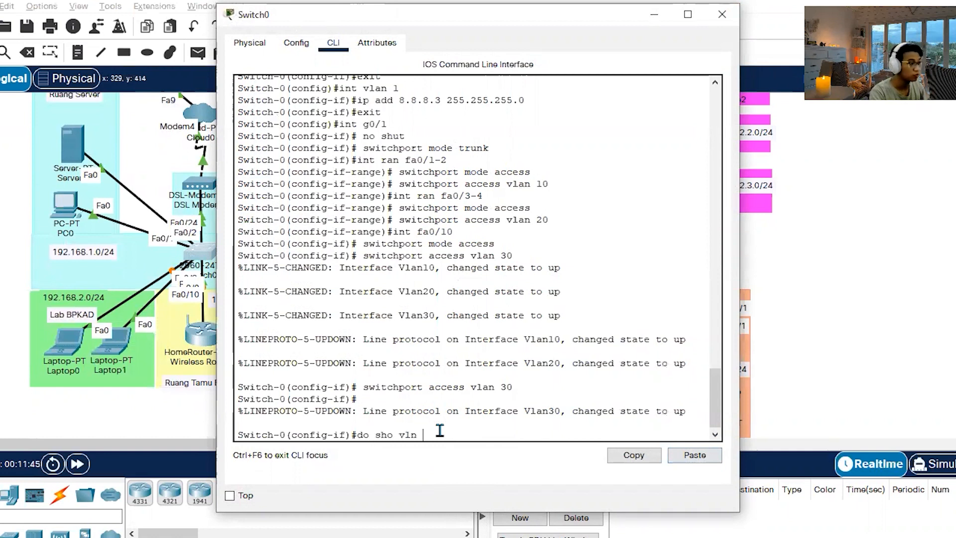
pyautogui.press('BackSpace')
pyautogui.press('BackSpace')
pyautogui.write('an br')
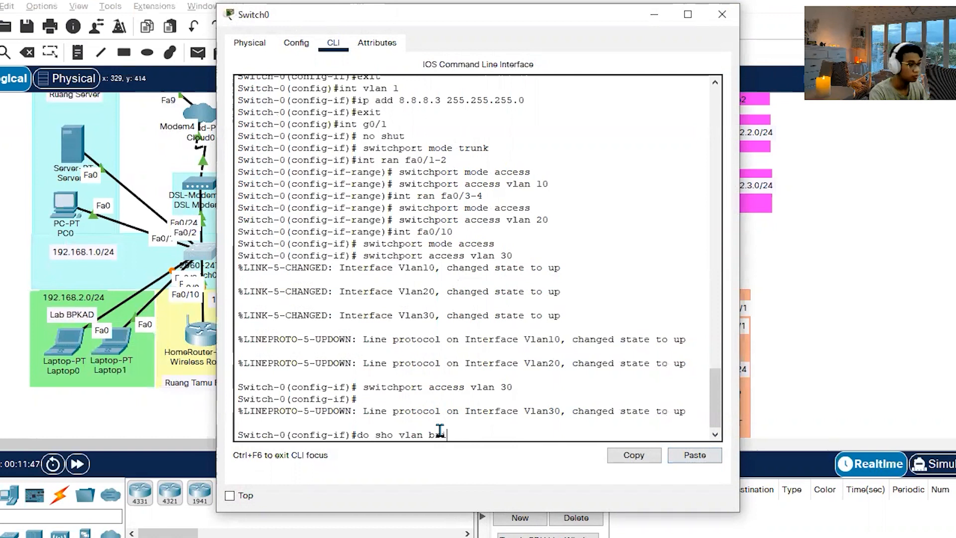
pyautogui.write('ie')
pyautogui.press('Return')
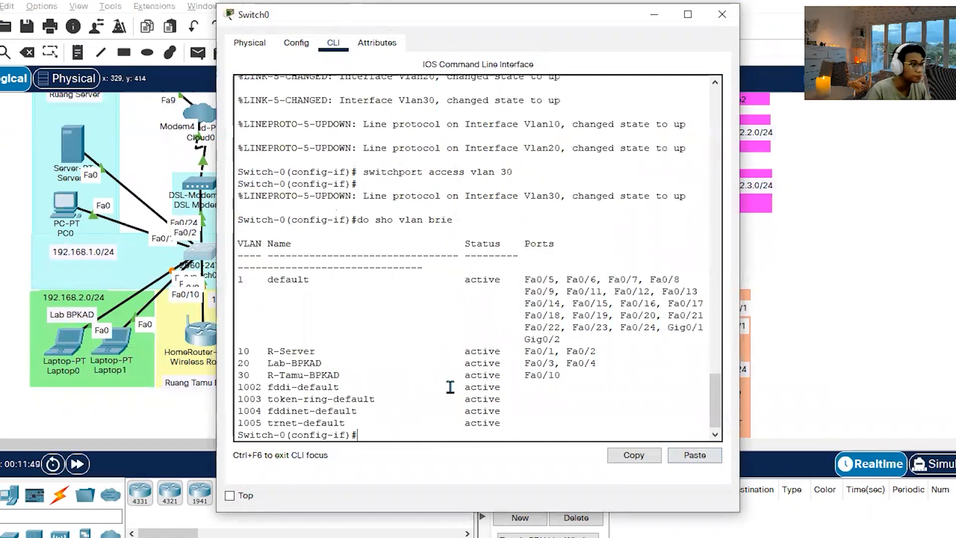
pyautogui.moveTo(525, 351); pyautogui.dragTo(601, 356)
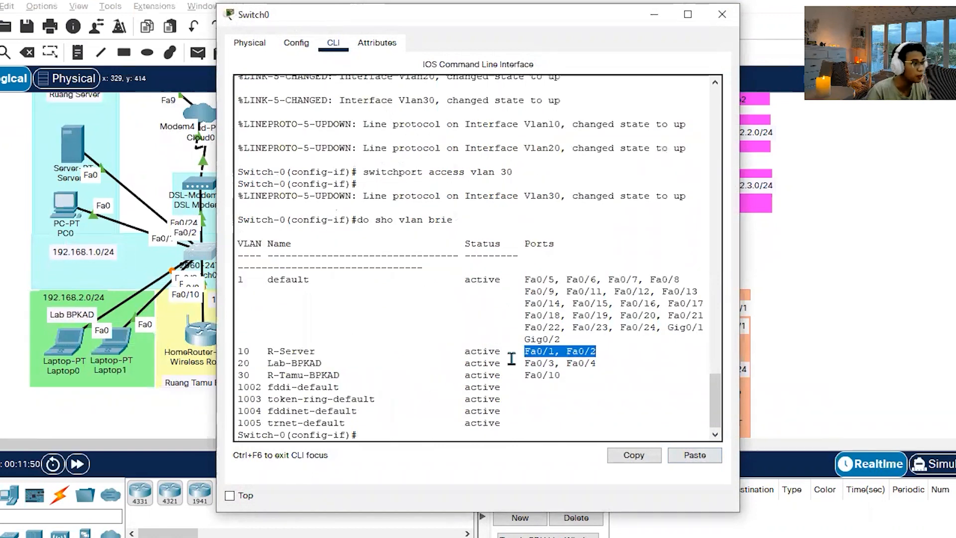
pyautogui.moveTo(524, 363); pyautogui.dragTo(626, 363)
pyautogui.moveTo(523, 375); pyautogui.dragTo(618, 373)
pyautogui.click(618, 373)
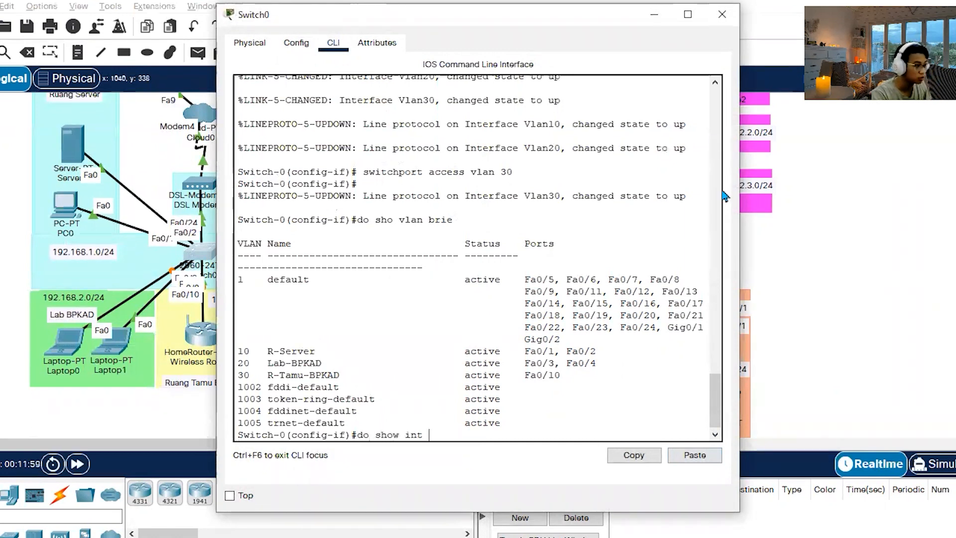
# Check Switch0's trunk interfaces with do show int trunk, close its window and fast-forward the network time.
pyautogui.press('Return')
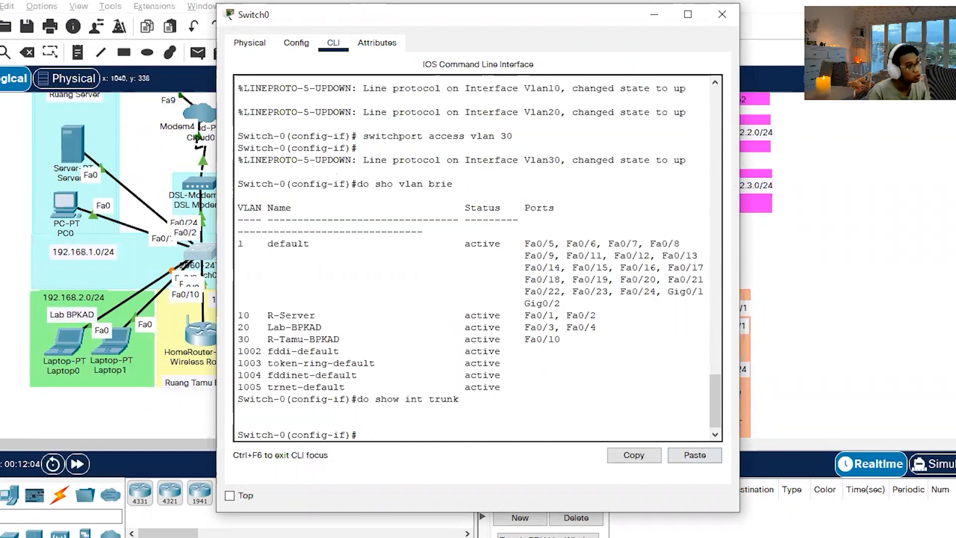
pyautogui.click(723, 15)
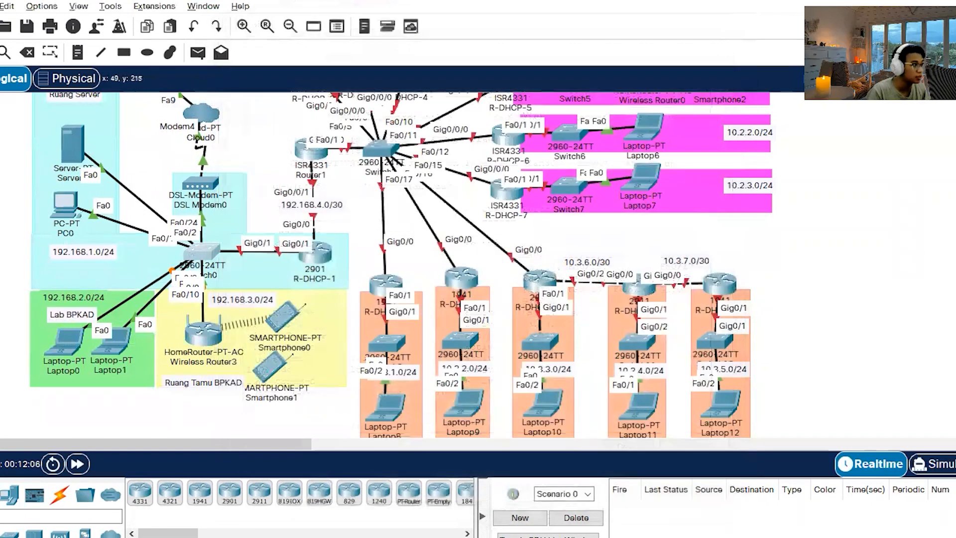
pyautogui.click(77, 463)
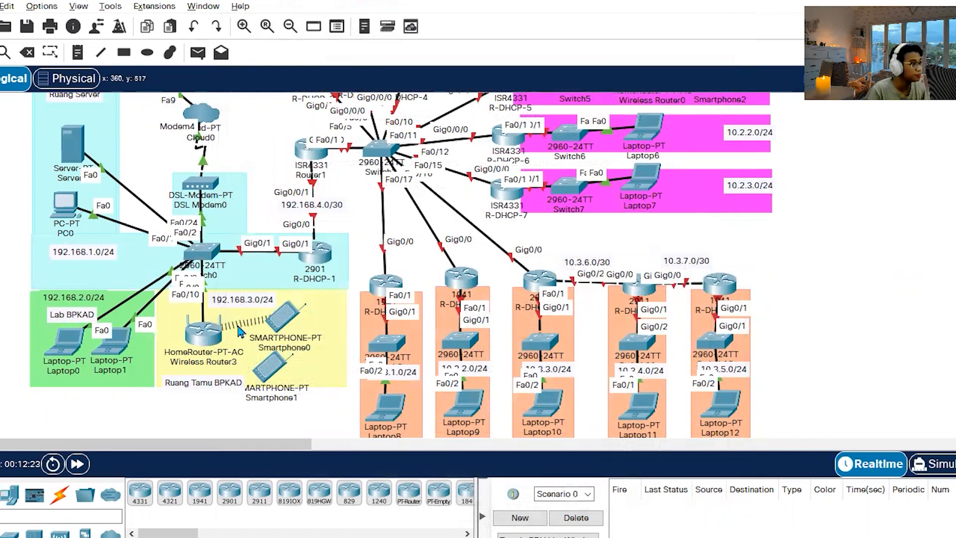
# Put the notes away and read task 3, the Wireless Router3 access point configuration, in the Word instructions.
pyautogui.hotkey('alt', 'Tab')
pyautogui.scroll(-4, 531, 321)
pyautogui.scroll(-3, 531, 321)
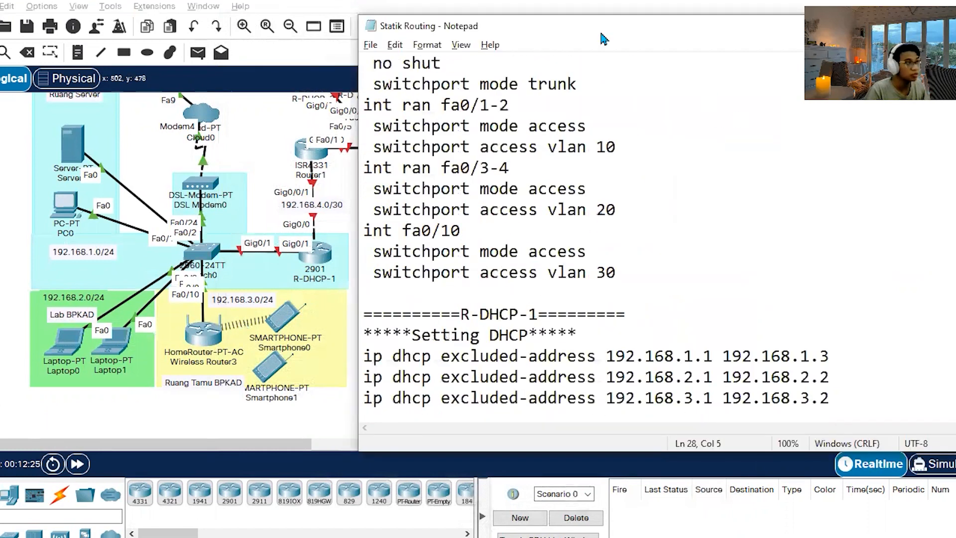
pyautogui.moveTo(594, 25); pyautogui.dragTo(352, 15)
pyautogui.click(656, 18)
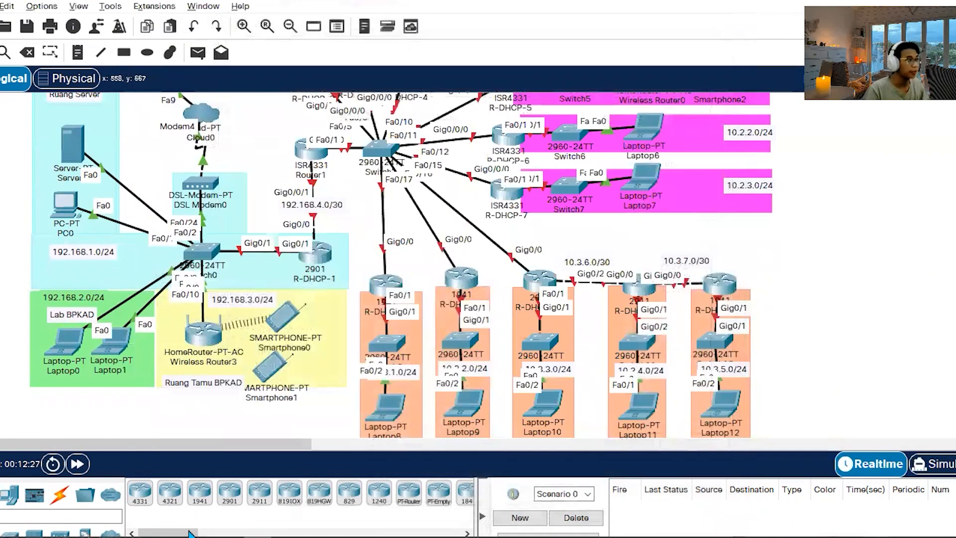
pyautogui.click(175, 535)
pyautogui.scroll(-1, 343, 324)
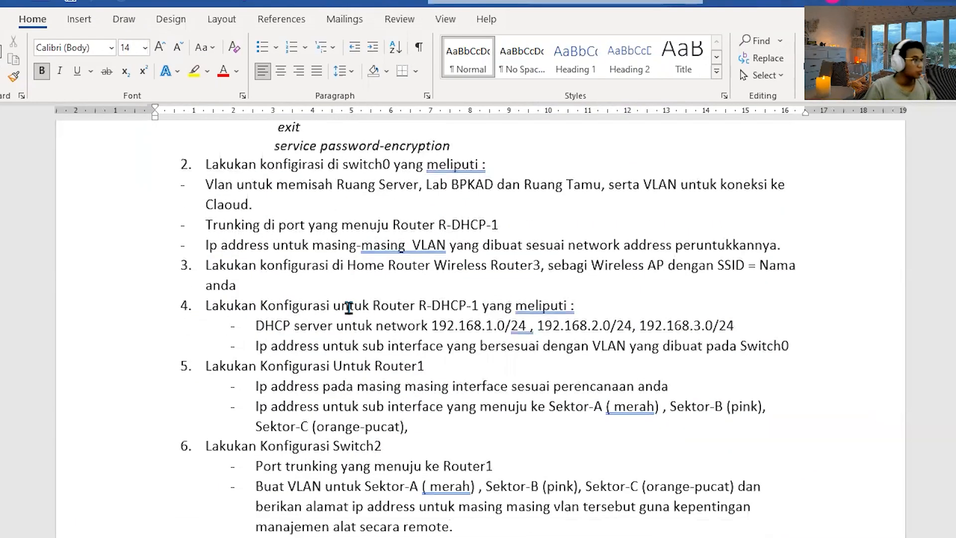
pyautogui.click(237, 284)
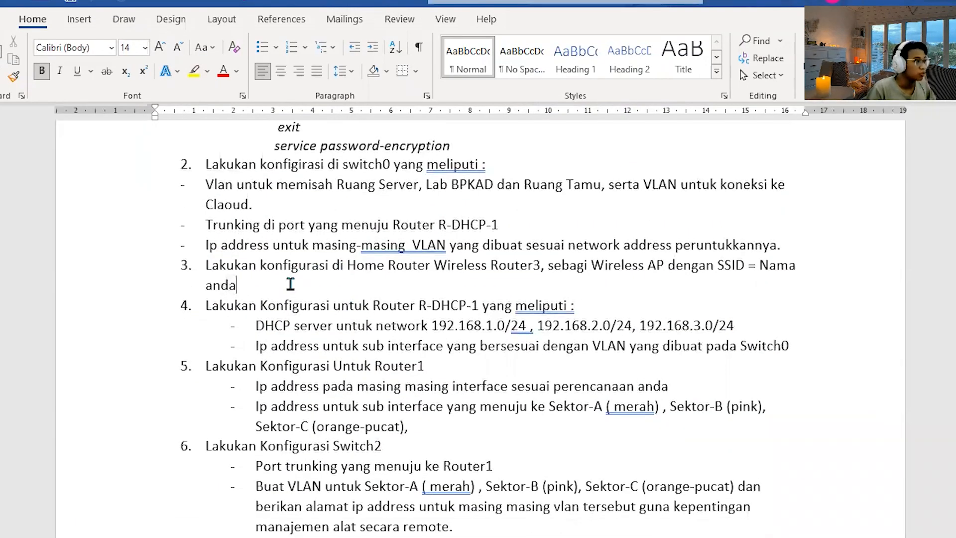
# Switch to Packet Tracer, set Wireless Router3's internet connection type to Wireless AP and save the settings.
pyautogui.click(768, 330)
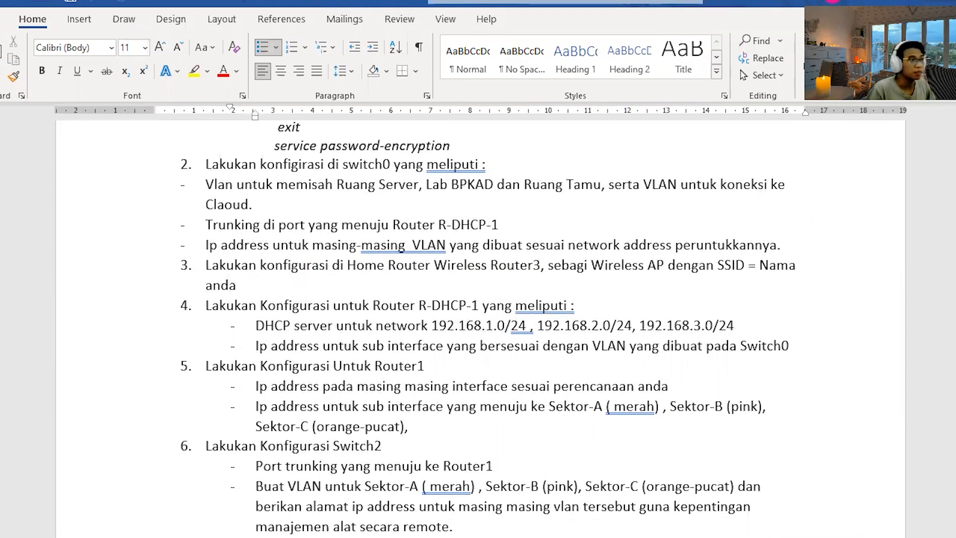
pyautogui.click(294, 535)
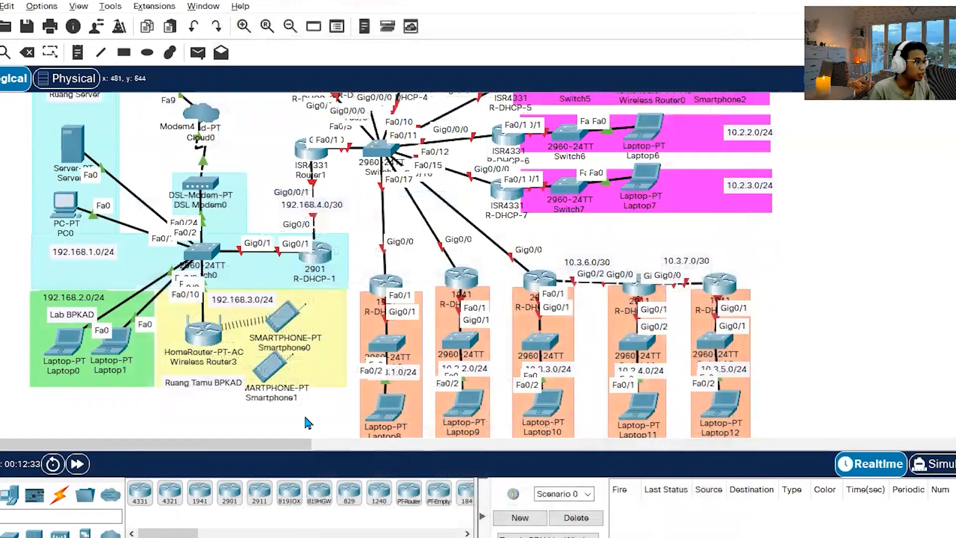
pyautogui.click(204, 330)
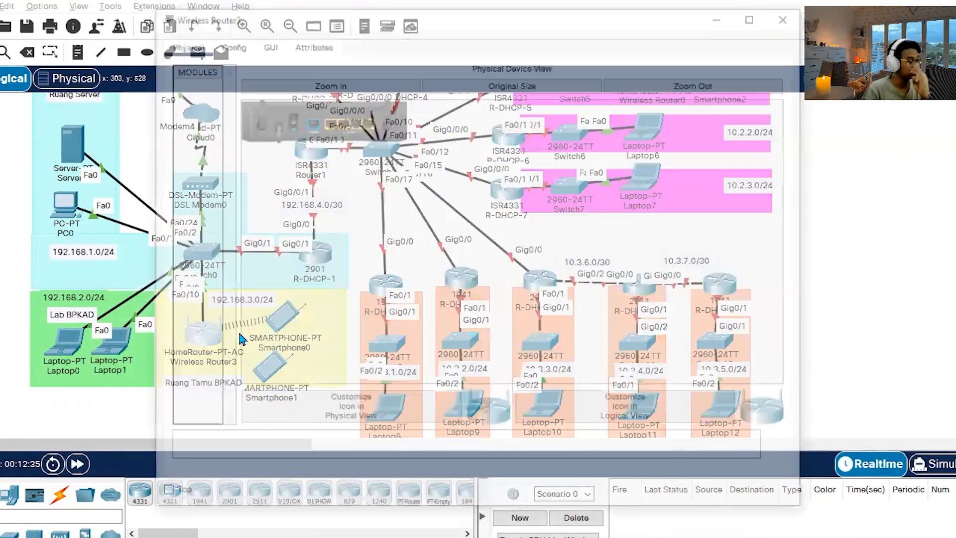
pyautogui.click(266, 42)
pyautogui.click(350, 204)
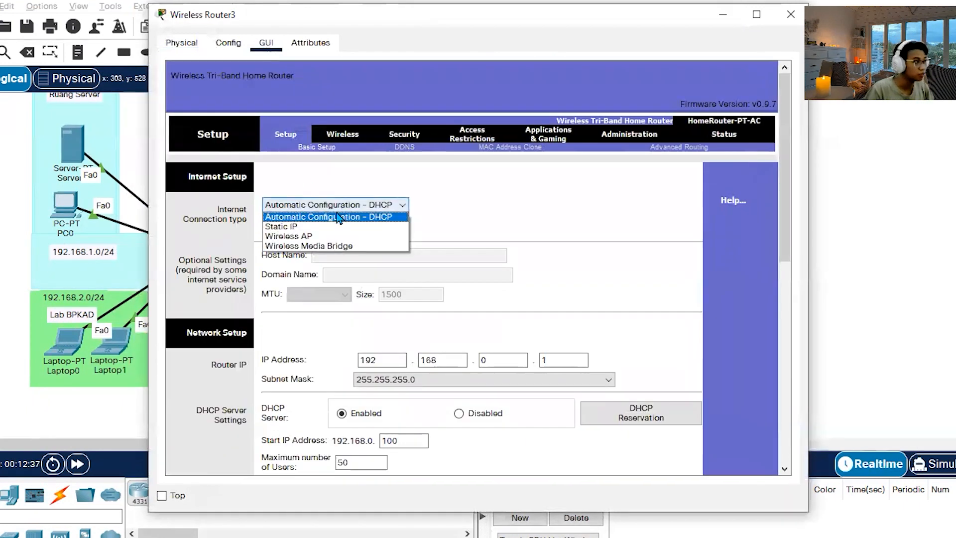
pyautogui.click(298, 233)
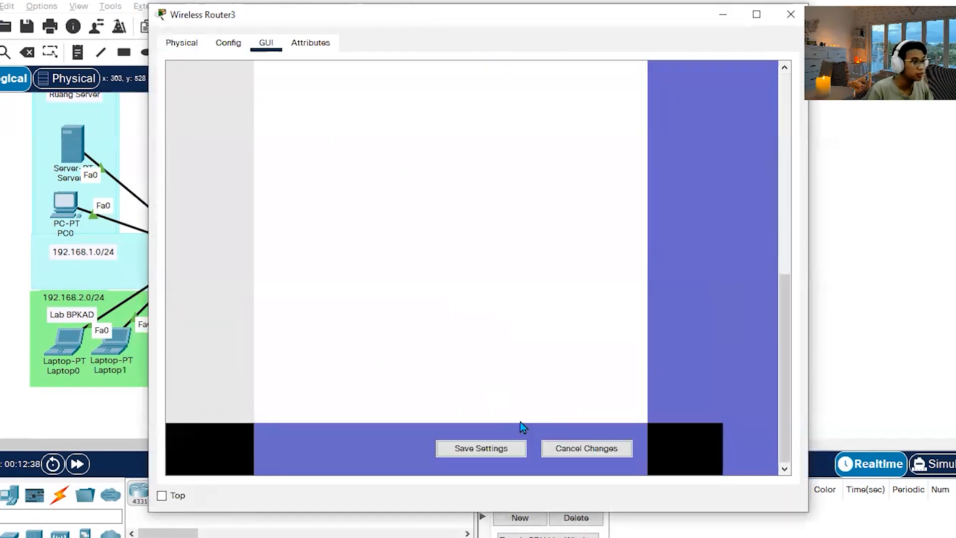
pyautogui.click(504, 451)
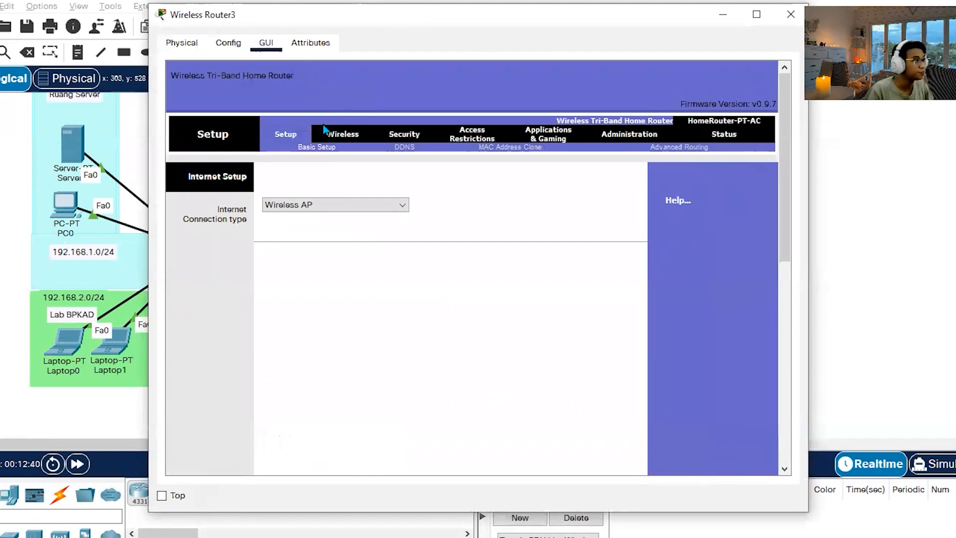
# Set Wireless Router3's 2.4 GHz network name (SSID) to your own first name, save the settings and close its window.
pyautogui.click(349, 137)
pyautogui.moveTo(497, 247); pyautogui.dragTo(417, 260)
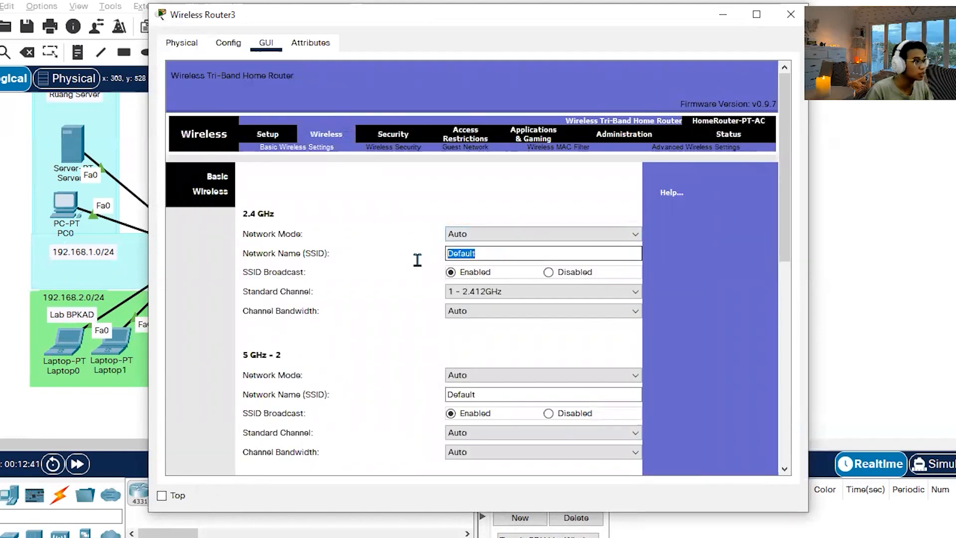
pyautogui.write('Richard')
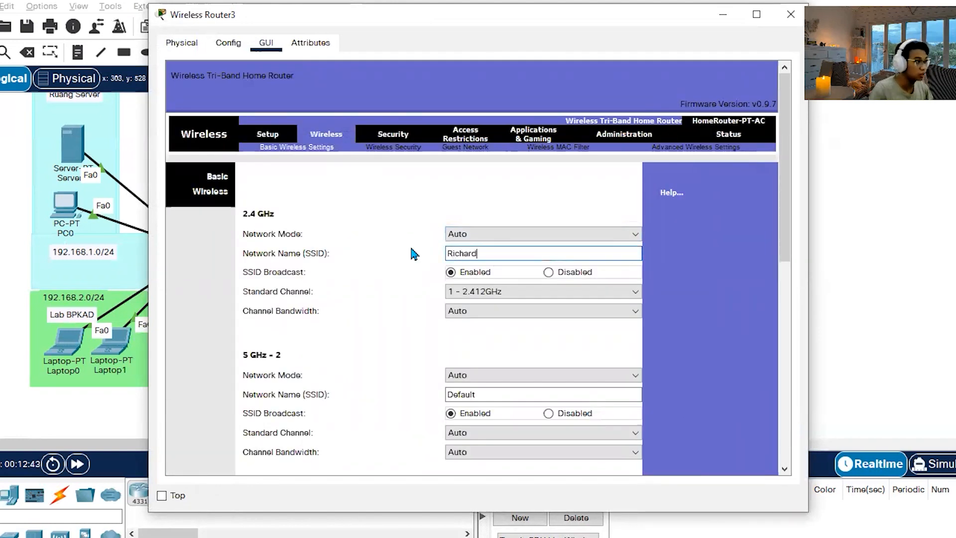
pyautogui.scroll(-10, 423, 259)
pyautogui.click(481, 450)
pyautogui.click(790, 14)
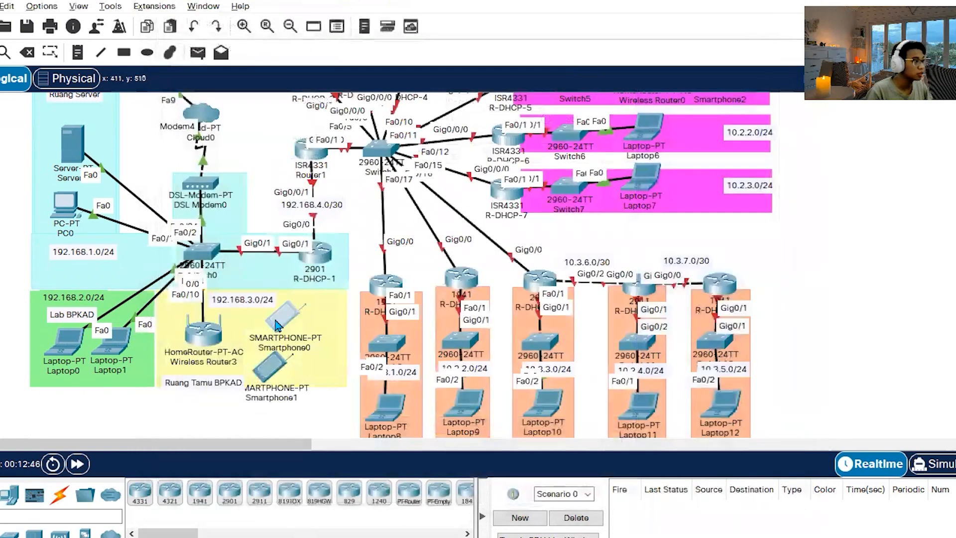
# Set the SSID of Smartphone0's Wireless0 interface to the first name used on Wireless Router3 and close its window.
pyautogui.click(276, 325)
pyautogui.click(346, 45)
pyautogui.click(304, 48)
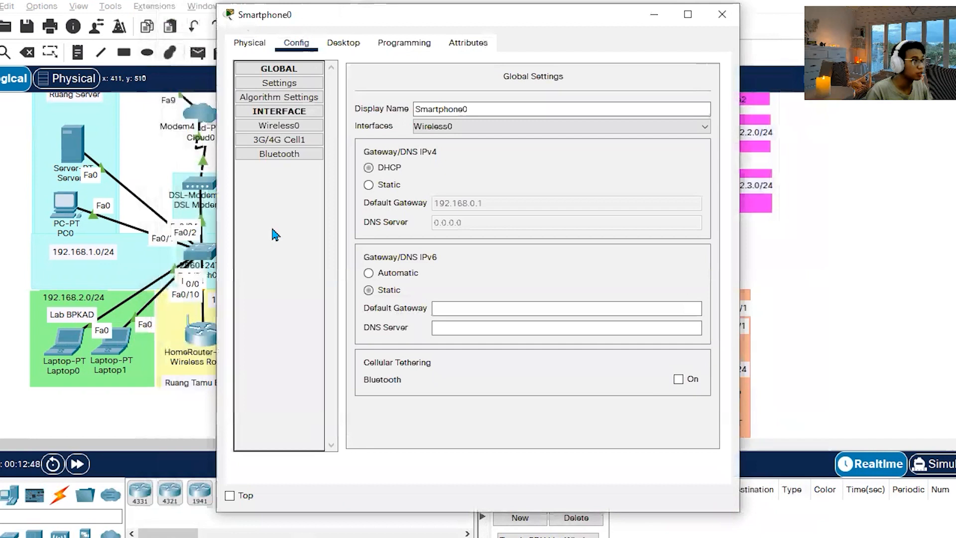
pyautogui.click(289, 127)
pyautogui.hotkey('ctrl', 'a')
pyautogui.write('R')
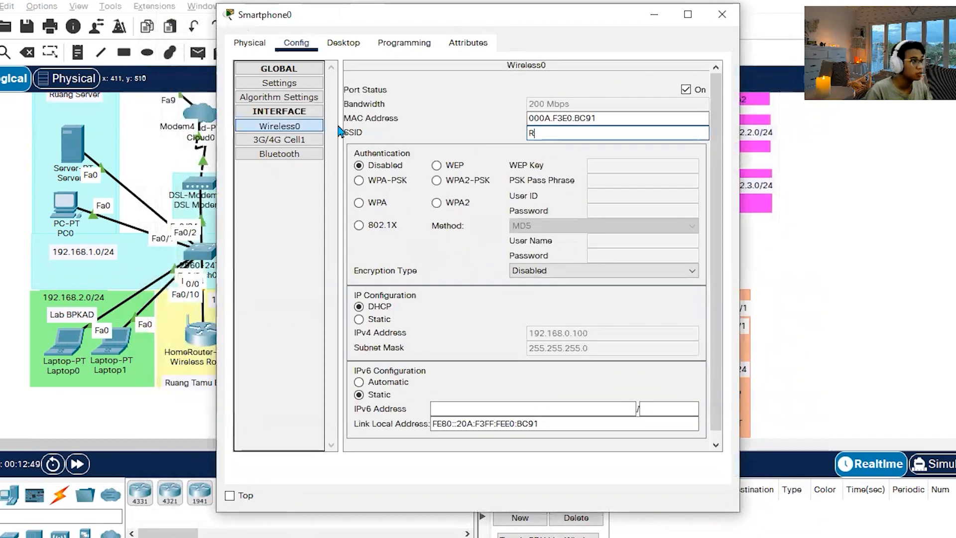
pyautogui.write('ichard')
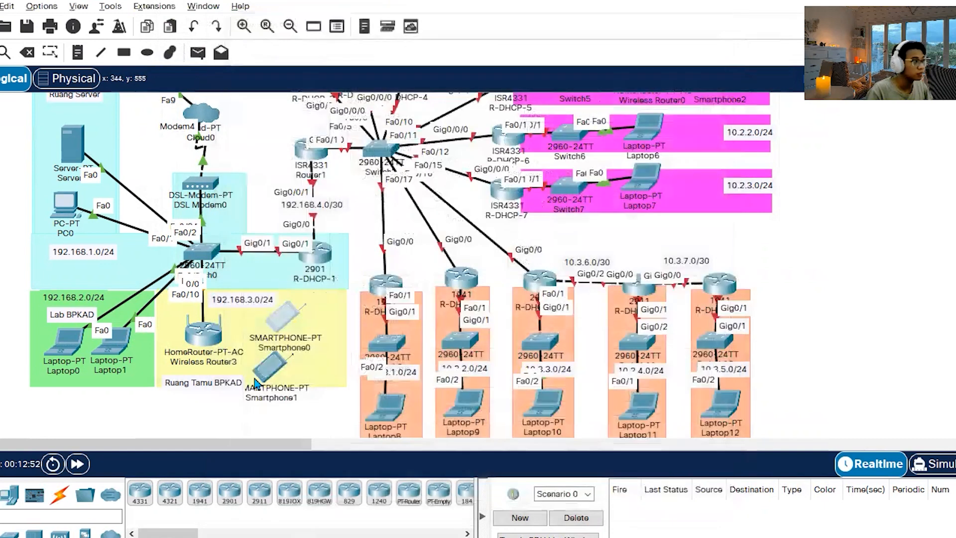
pyautogui.click(722, 14)
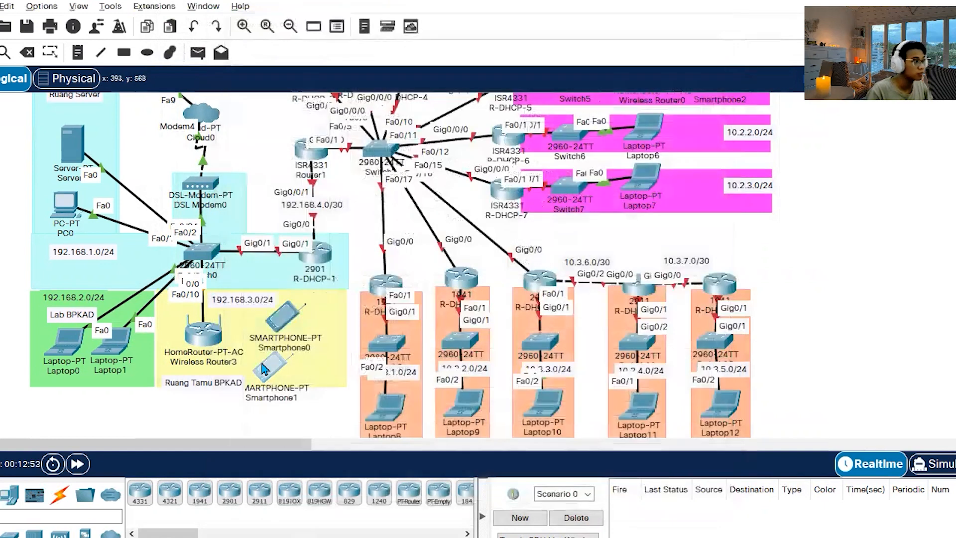
# Enter Wireless Router3's SSID on Smartphone1's Wireless0 interface, close its window and fast-forward the network time.
pyautogui.click(263, 369)
pyautogui.click(296, 43)
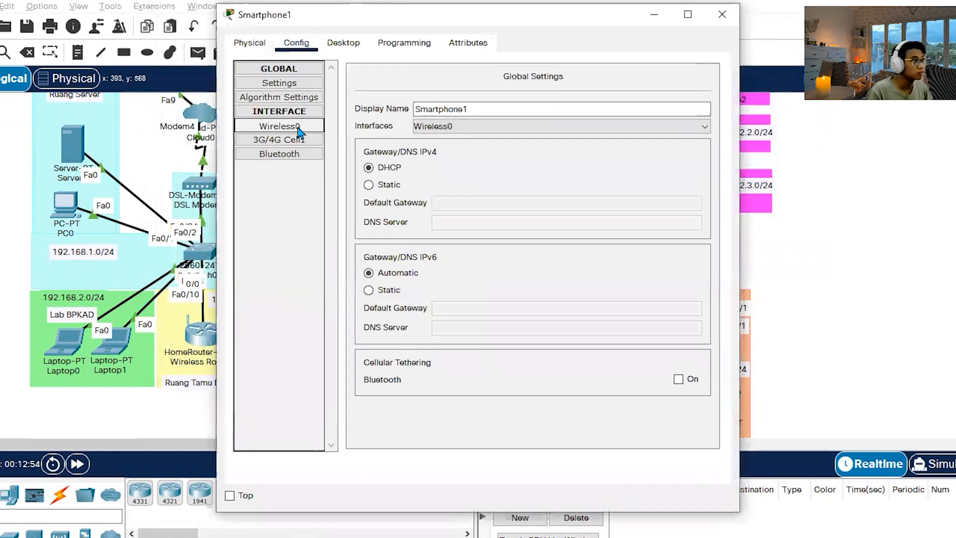
pyautogui.click(297, 127)
pyautogui.moveTo(561, 128); pyautogui.dragTo(453, 125)
pyautogui.write('Richard')
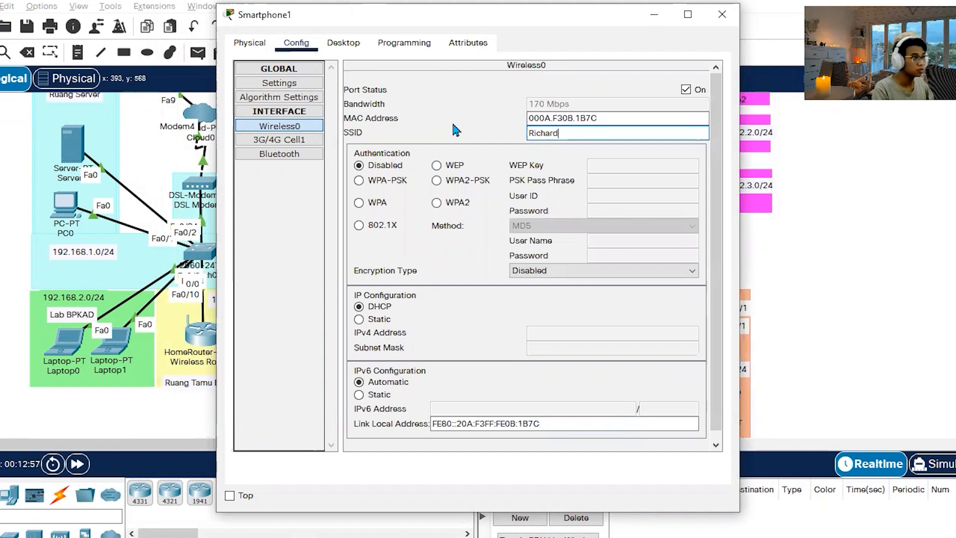
pyautogui.click(721, 14)
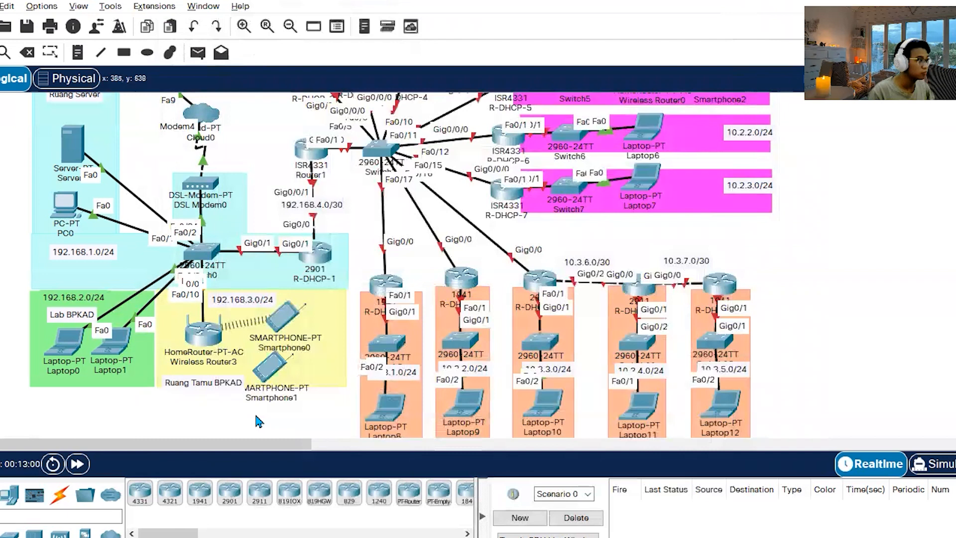
pyautogui.click(79, 463)
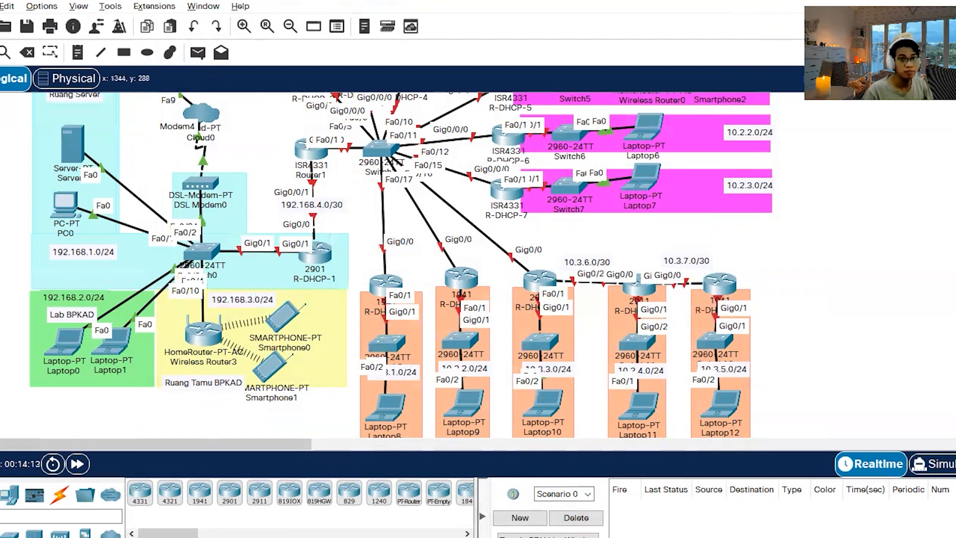
# Switch to the Word instructions and read task 4 on R-DHCP-1's DHCP server networks and sub-interface IP addresses.
pyautogui.click(169, 536)
pyautogui.scroll(-2, 263, 283)
pyautogui.scroll(1, 264, 279)
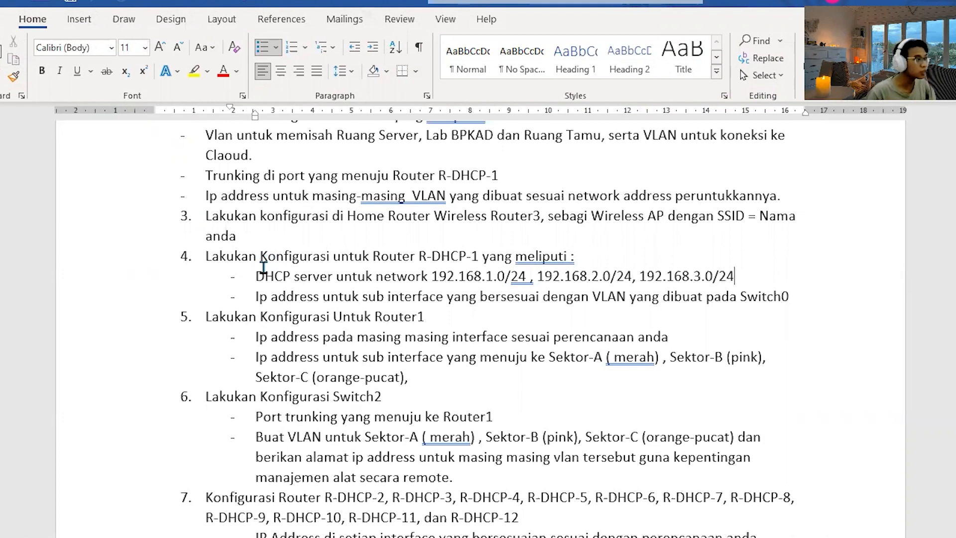
pyautogui.moveTo(254, 273); pyautogui.dragTo(738, 277)
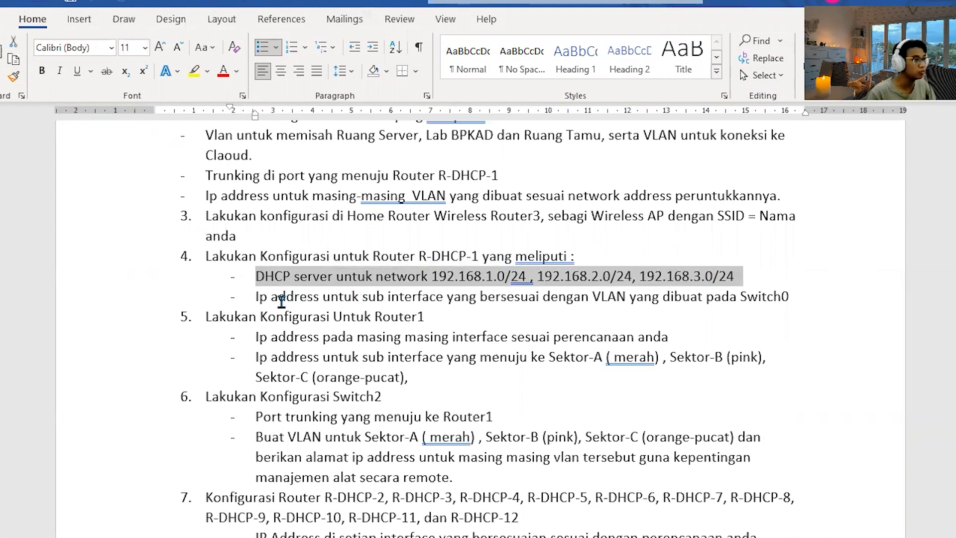
pyautogui.moveTo(256, 298); pyautogui.dragTo(767, 297)
pyautogui.click(597, 317)
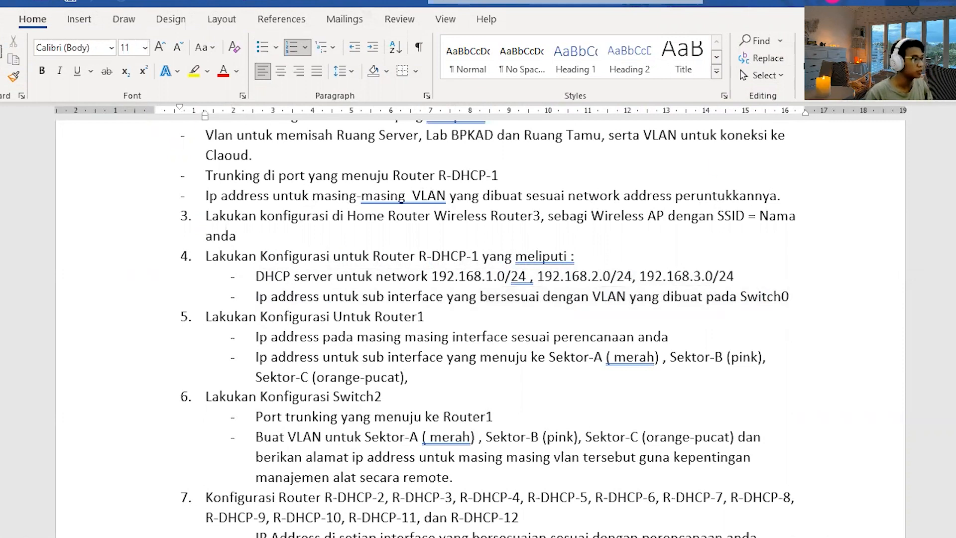
# Find the R-DHCP-1 DHCP commands in the Statik Routing notes in Notepad and place the notes beside the Packet Tracer topology.
pyautogui.hotkey('alt', 'Tab')
pyautogui.click(320, 254)
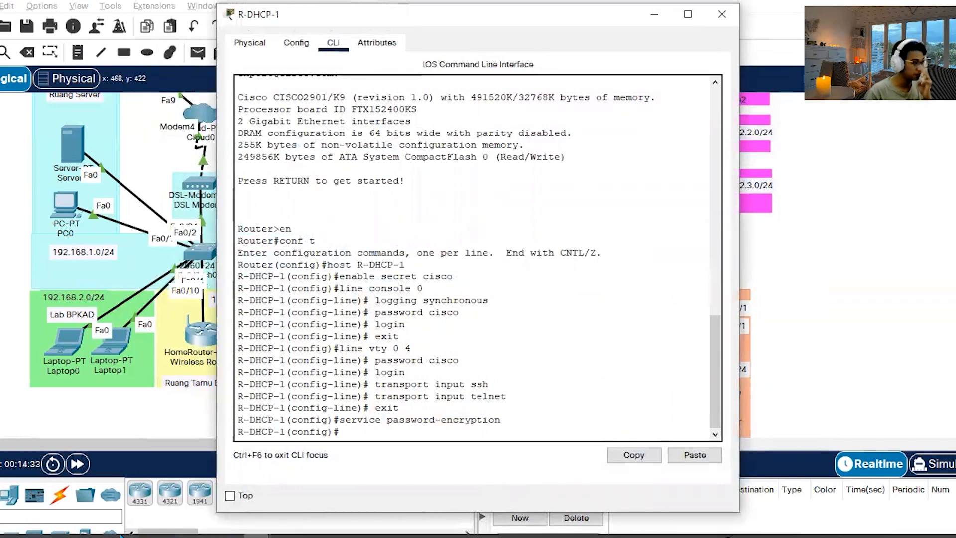
pyautogui.click(223, 532)
pyautogui.scroll(-3, 359, 274)
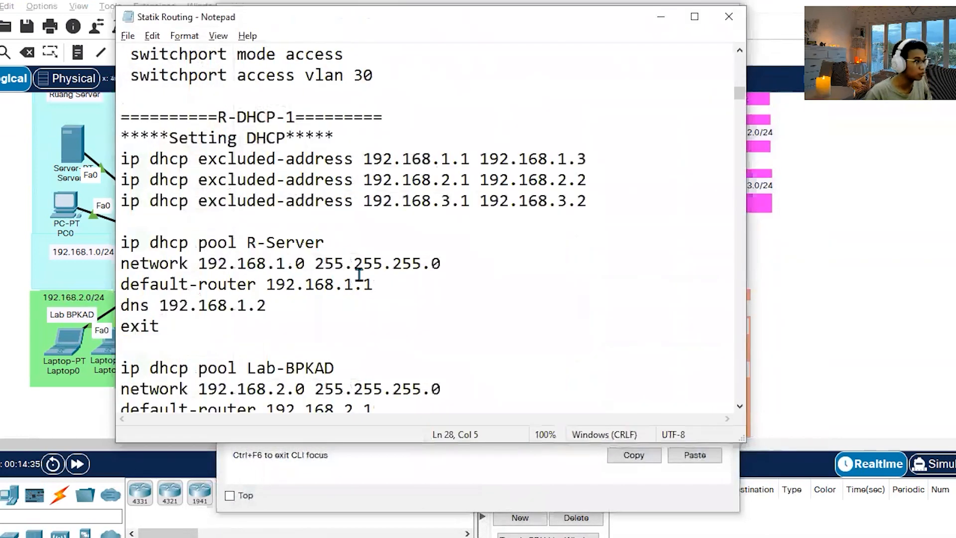
pyautogui.click(589, 499)
pyautogui.click(725, 19)
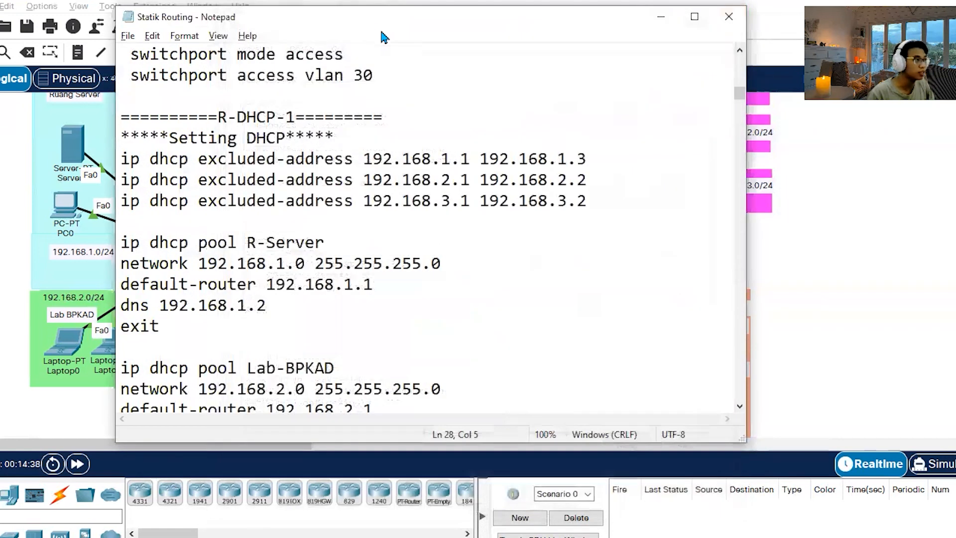
pyautogui.moveTo(382, 25); pyautogui.dragTo(619, 35)
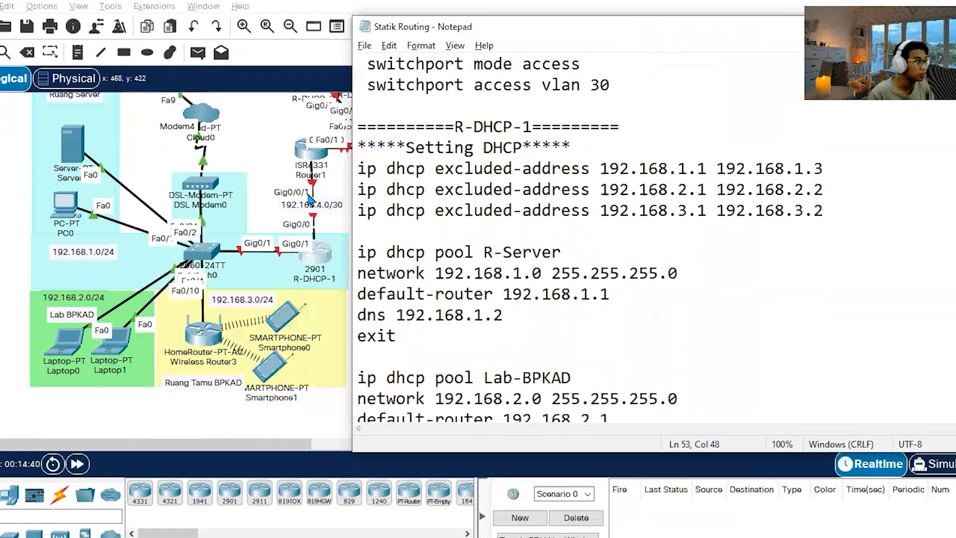
# Examine the start and end addresses of the excluded DHCP range 192.168.1.1 to 192.168.1.3 in the notes.
pyautogui.moveTo(696, 168); pyautogui.dragTo(702, 168)
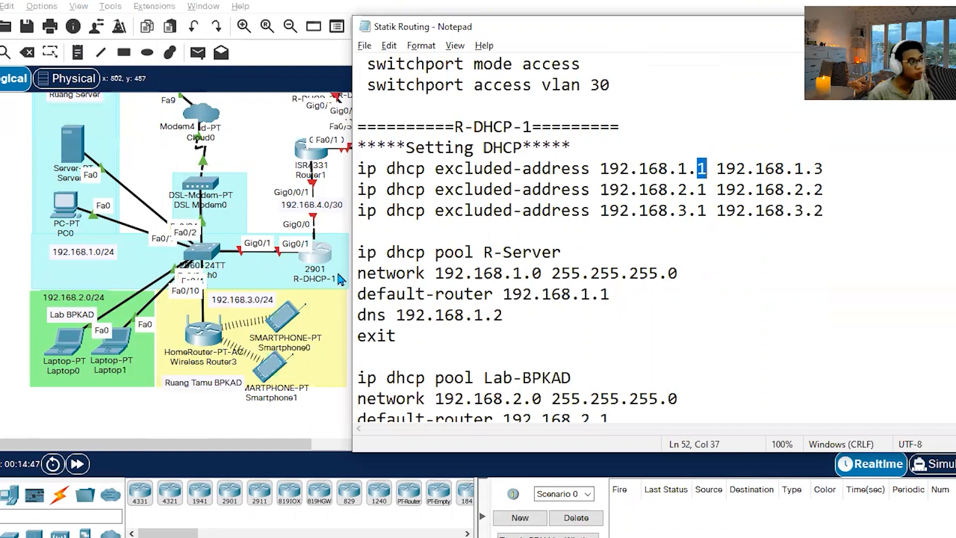
pyautogui.click(824, 168)
pyautogui.moveTo(824, 169); pyautogui.dragTo(816, 168)
pyautogui.click(775, 191)
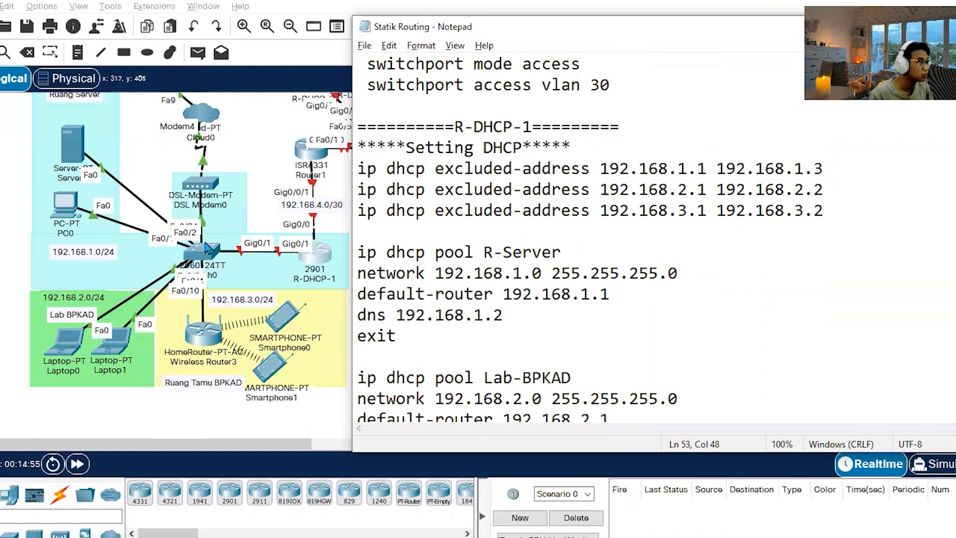
pyautogui.click(706, 168)
# Check Server1's static IP configuration in Packet Tracer, close its window and return to the notes.
pyautogui.click(78, 154)
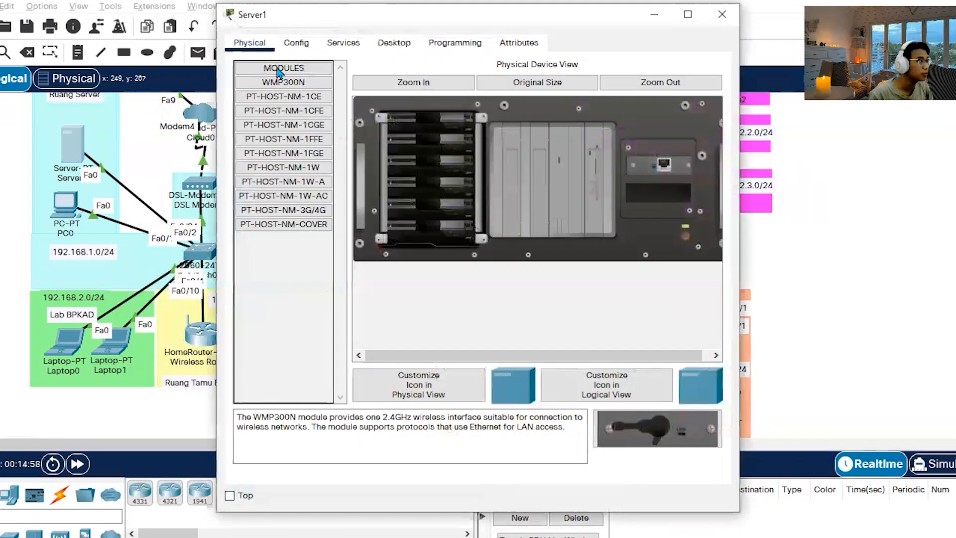
pyautogui.click(296, 43)
pyautogui.click(378, 45)
pyautogui.click(278, 96)
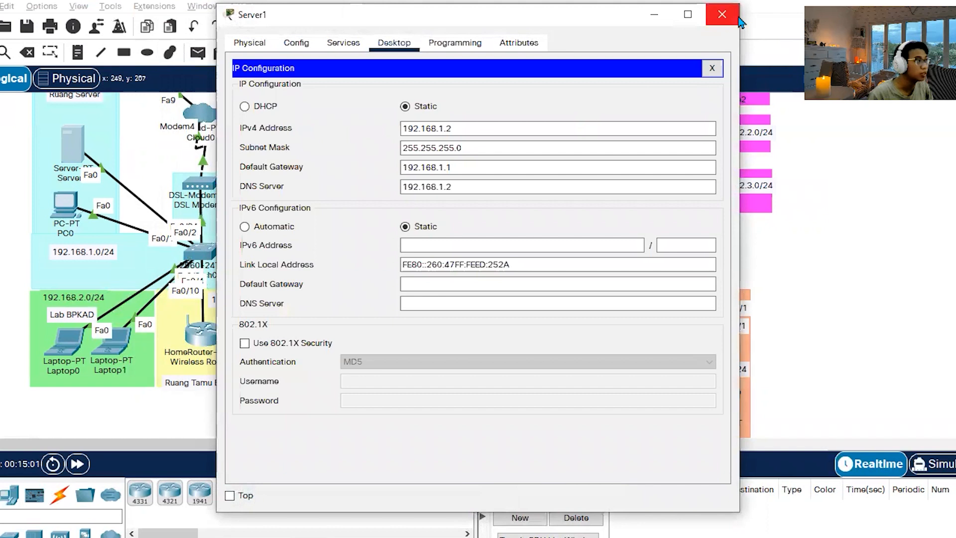
pyautogui.click(722, 14)
pyautogui.hotkey('alt', 'Tab')
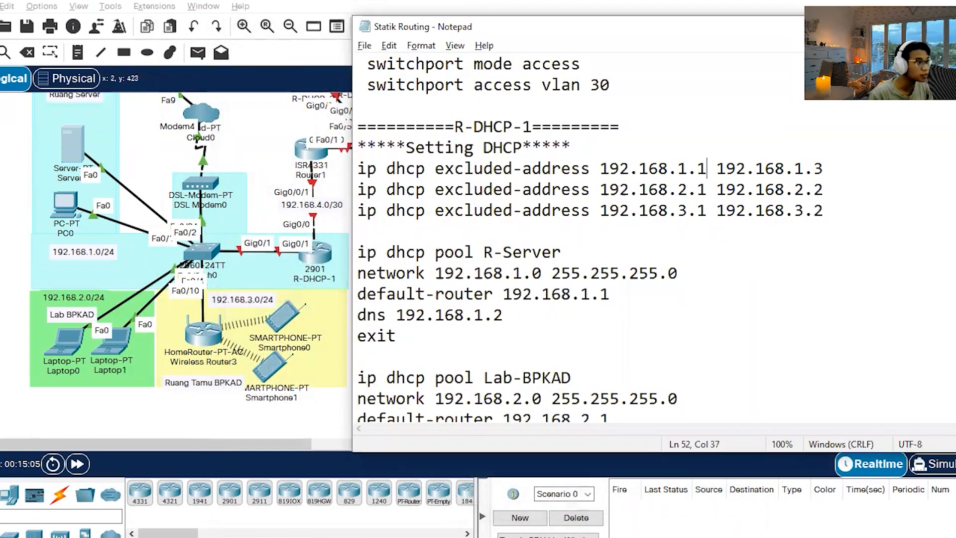
# Check the VLAN interface IP addresses in Switch0's port summary in the topology, and return to the notes.
pyautogui.click(41, 238)
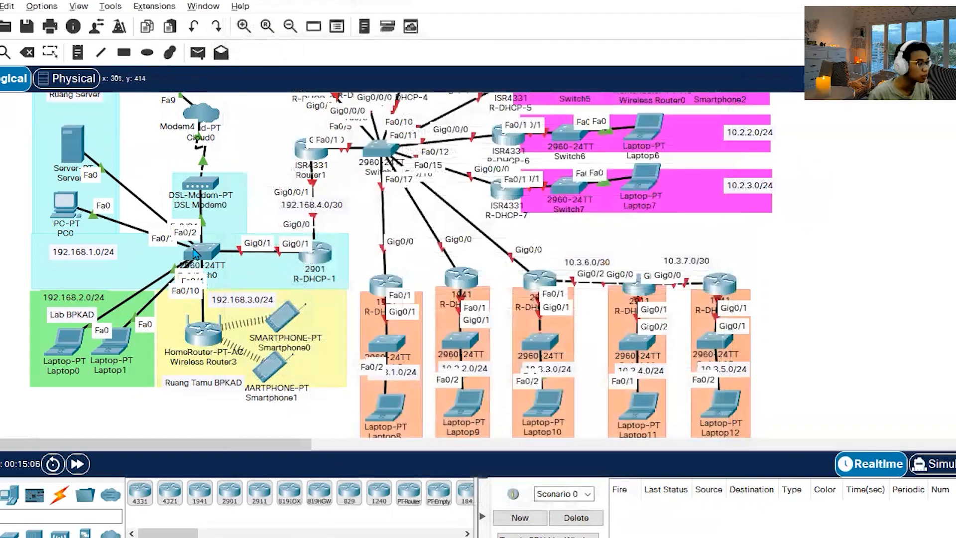
pyautogui.moveTo(195, 254)
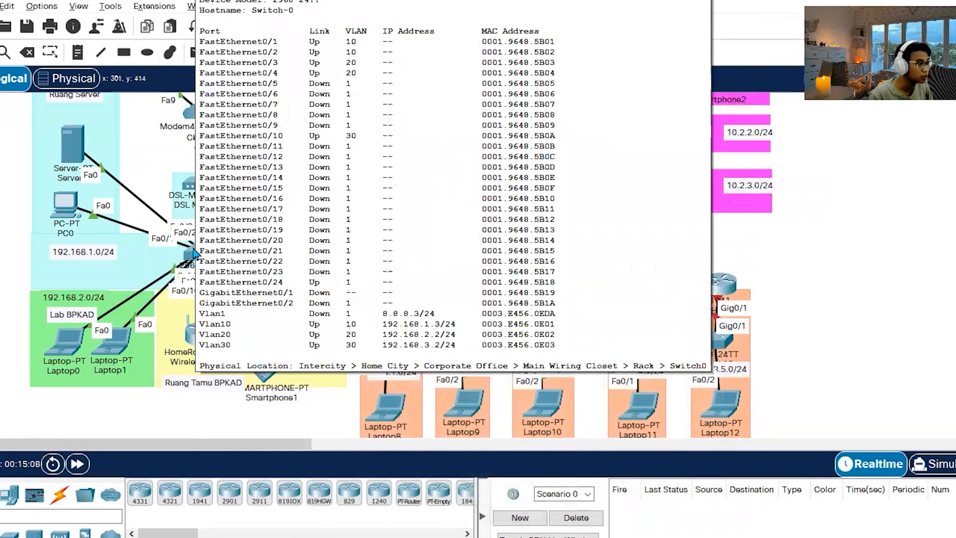
pyautogui.hotkey('alt', 'Tab')
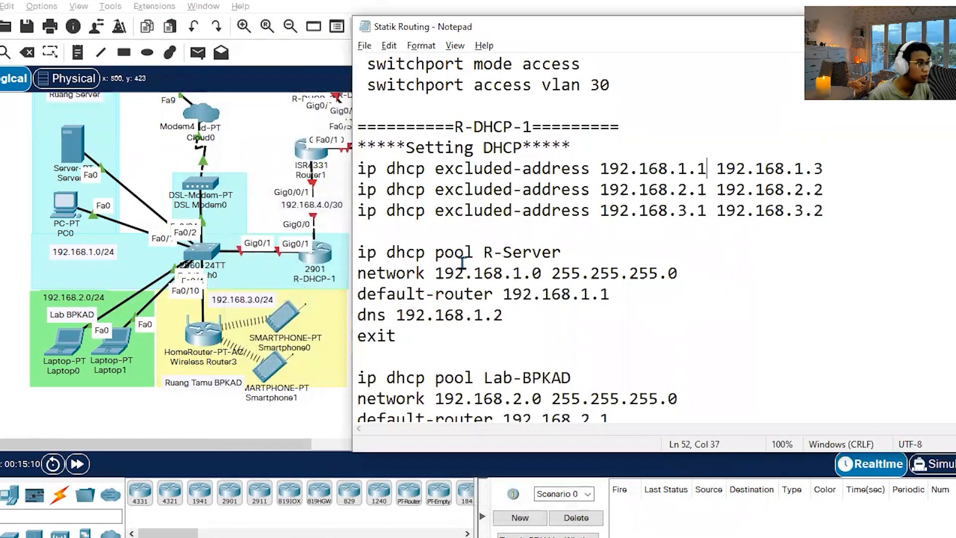
# Review the excluded address ranges for 192.168.2.0 and 192.168.3.0 and the DHCP pool commands below them in the notes.
pyautogui.moveTo(814, 188); pyautogui.dragTo(823, 191)
pyautogui.click(835, 204)
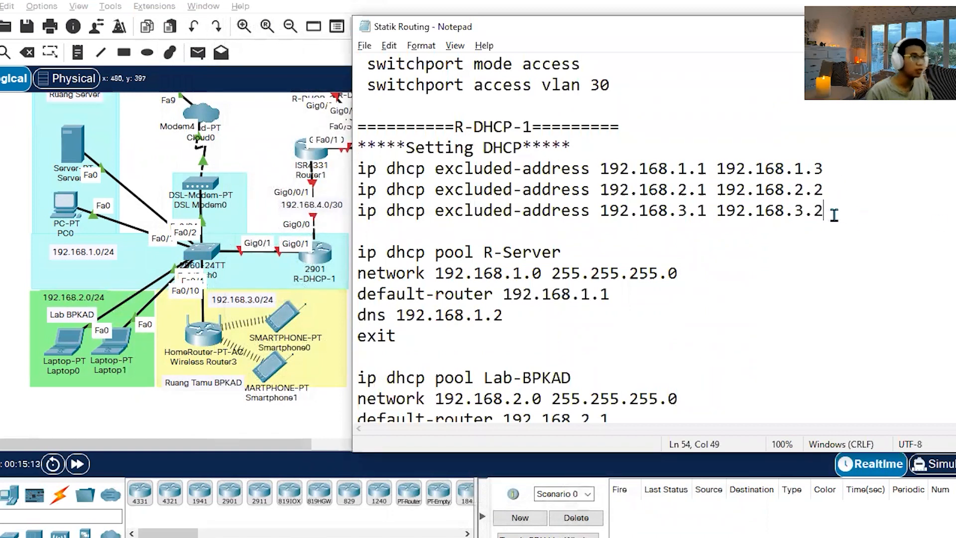
pyautogui.moveTo(819, 213); pyautogui.dragTo(827, 212)
pyautogui.click(808, 253)
pyautogui.scroll(-1, 841, 226)
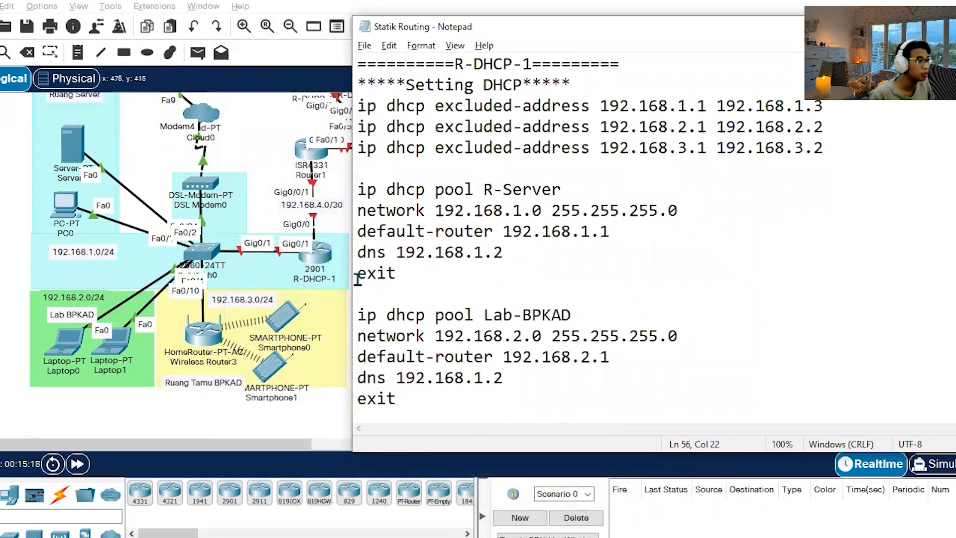
pyautogui.scroll(-1, 78, 245)
pyautogui.scroll(1, 95, 249)
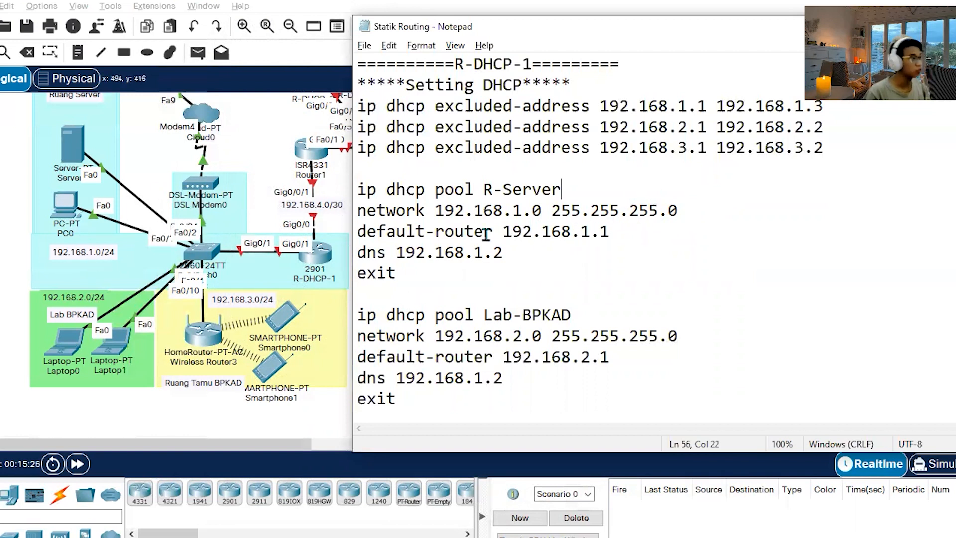
# Review the R-Server pool's default-router and dns lines, check Server1's DNS service records in Packet Tracer, and return to the notes.
pyautogui.moveTo(612, 231); pyautogui.dragTo(473, 231)
pyautogui.click(508, 251)
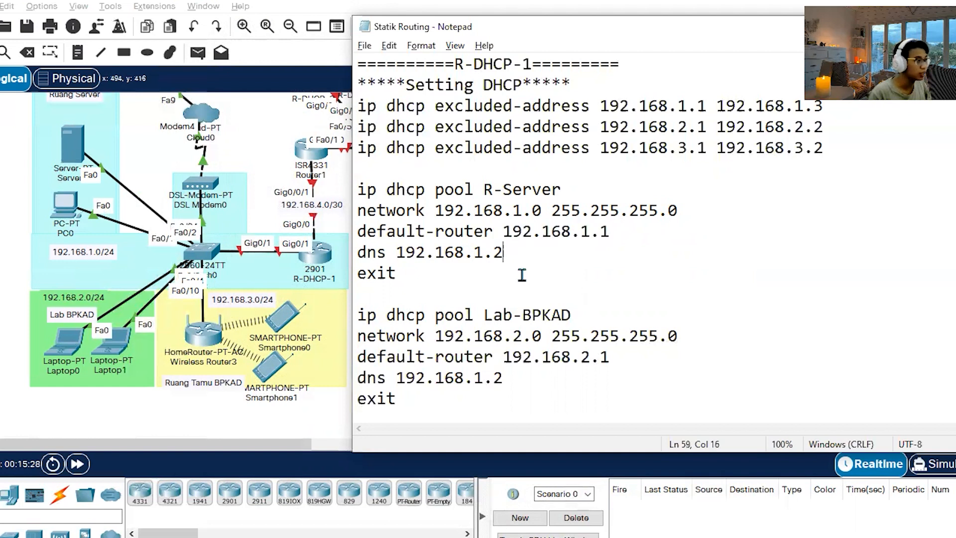
pyautogui.click(74, 142)
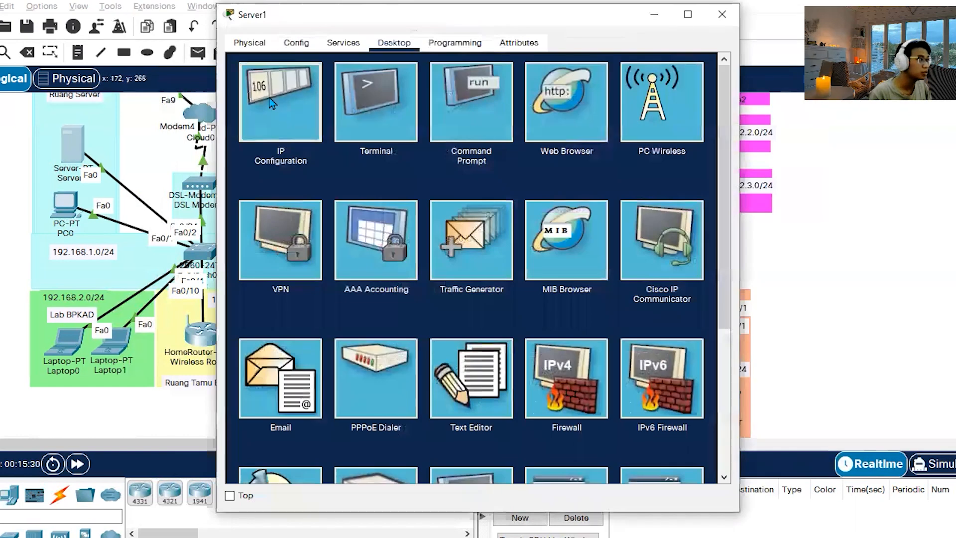
pyautogui.click(272, 103)
pyautogui.click(335, 46)
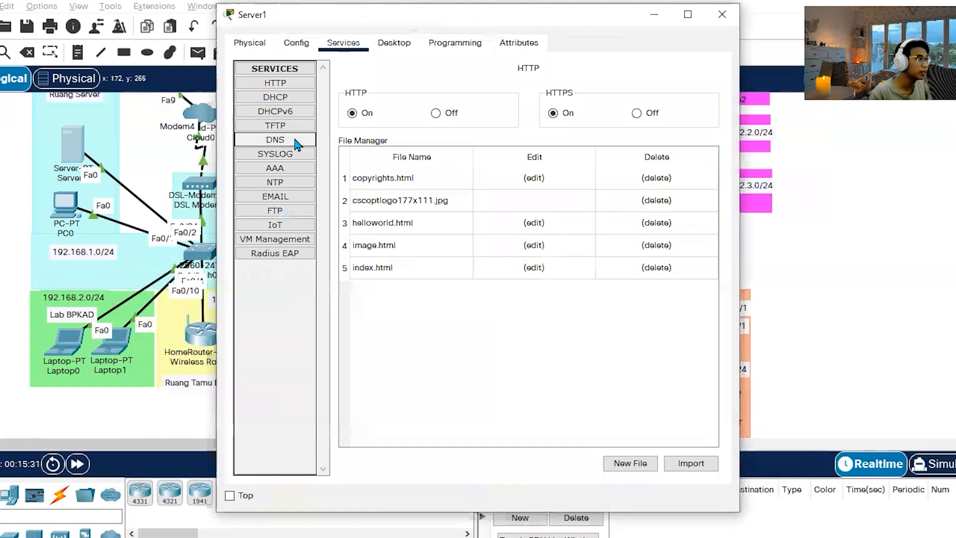
pyautogui.click(295, 140)
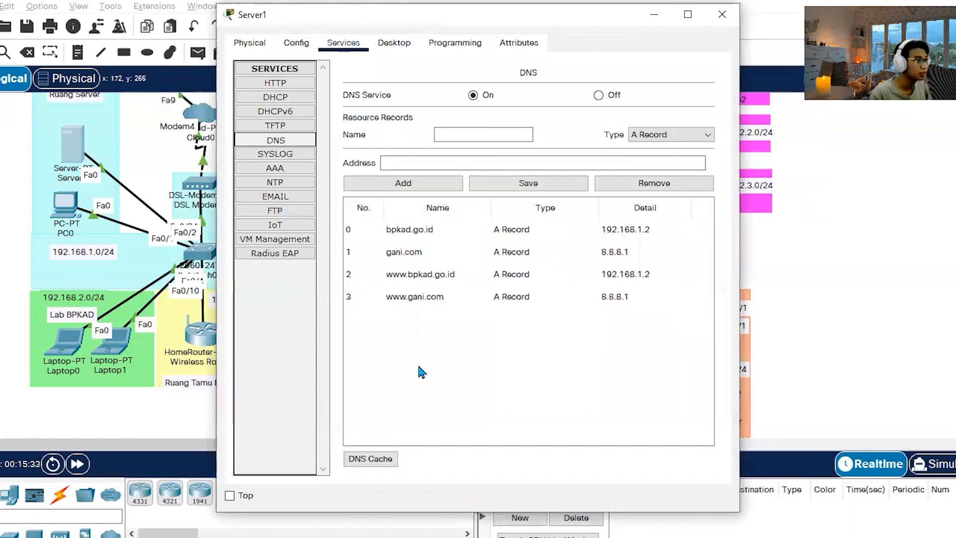
pyautogui.click(719, 19)
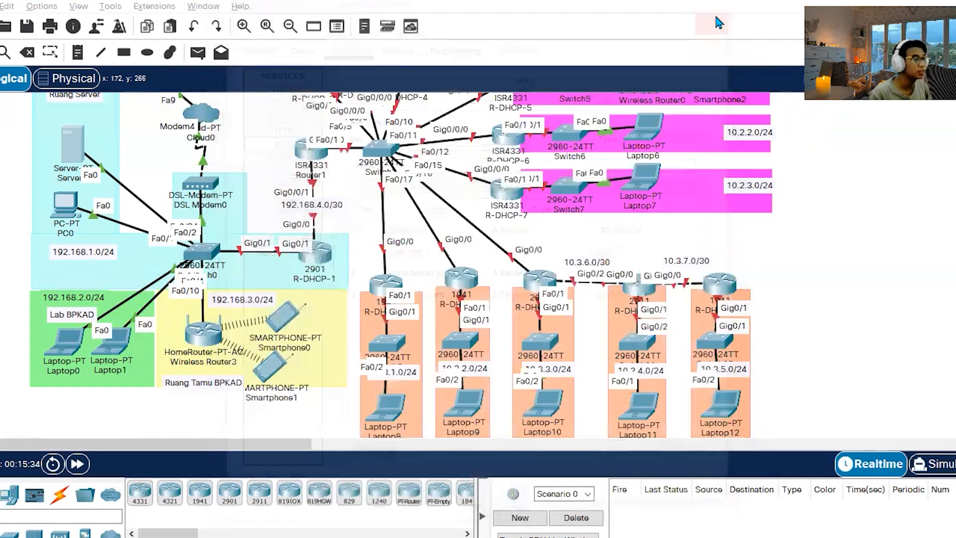
pyautogui.hotkey('alt', 'Tab')
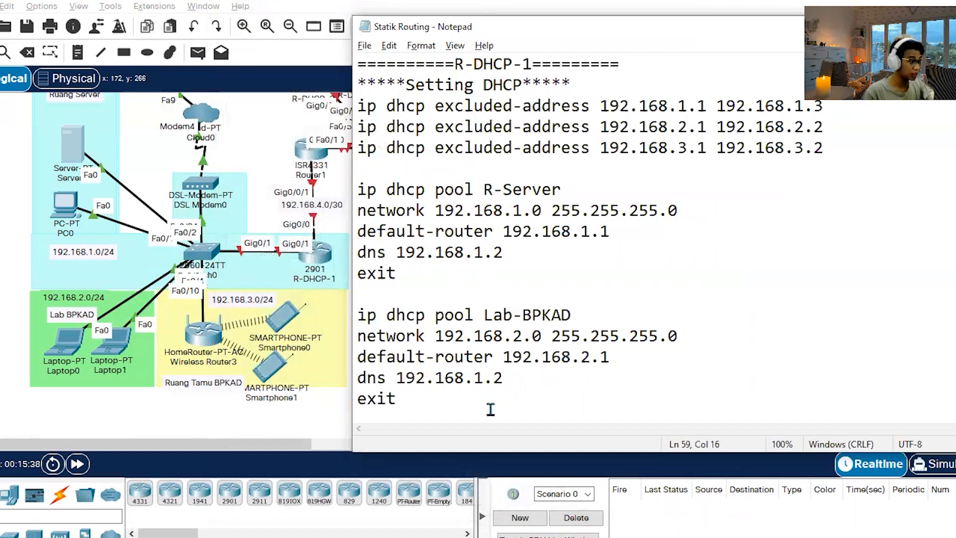
# Copy the excluded-address commands and the R-Server, Lab-BPKAD and R-Tamu DHCP pools from the notes into R-DHCP-1's command line, and close its window.
pyautogui.scroll(-1, 503, 389)
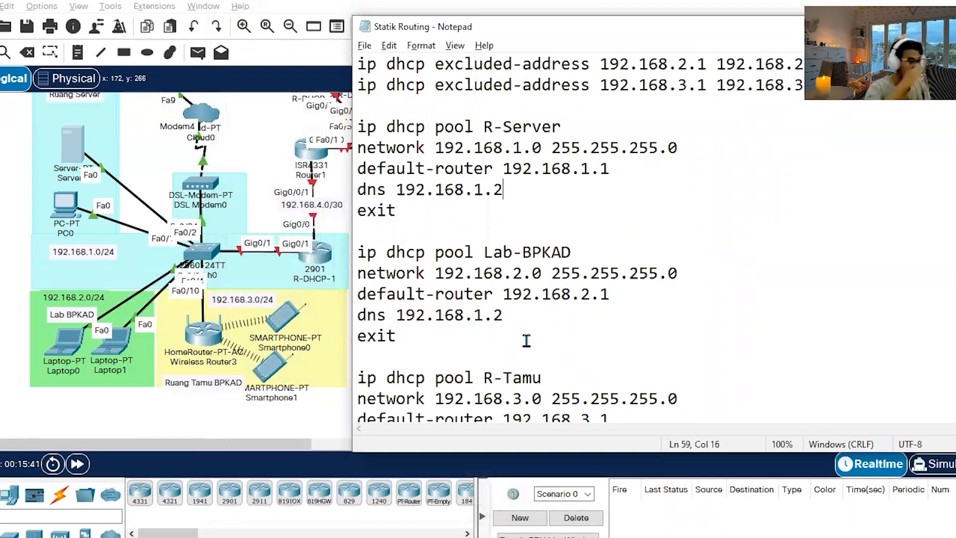
pyautogui.scroll(-5, 515, 299)
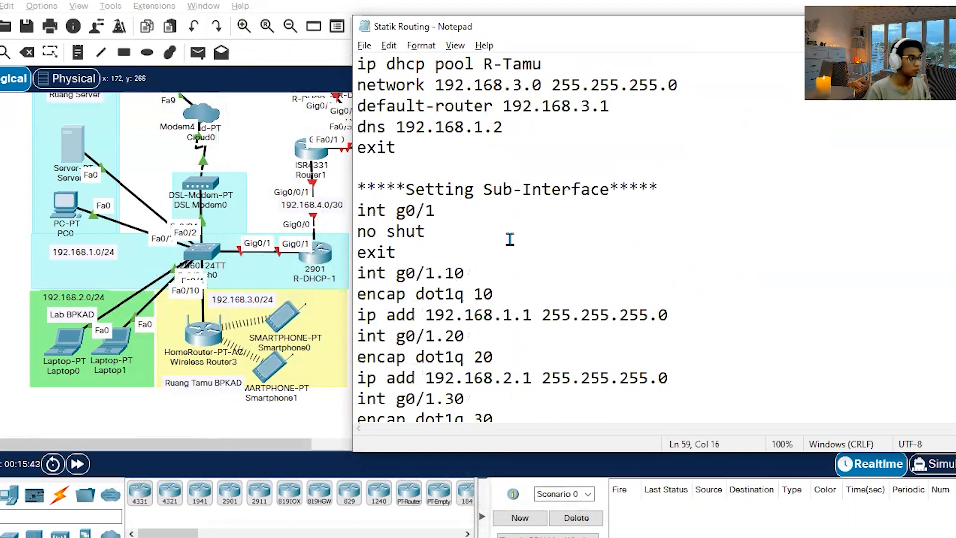
pyautogui.scroll(2, 503, 239)
pyautogui.moveTo(433, 252); pyautogui.dragTo(344, 231)
pyautogui.click(398, 273)
pyautogui.moveTo(398, 273); pyautogui.dragTo(347, 312)
pyautogui.hotkey('ctrl', 'c')
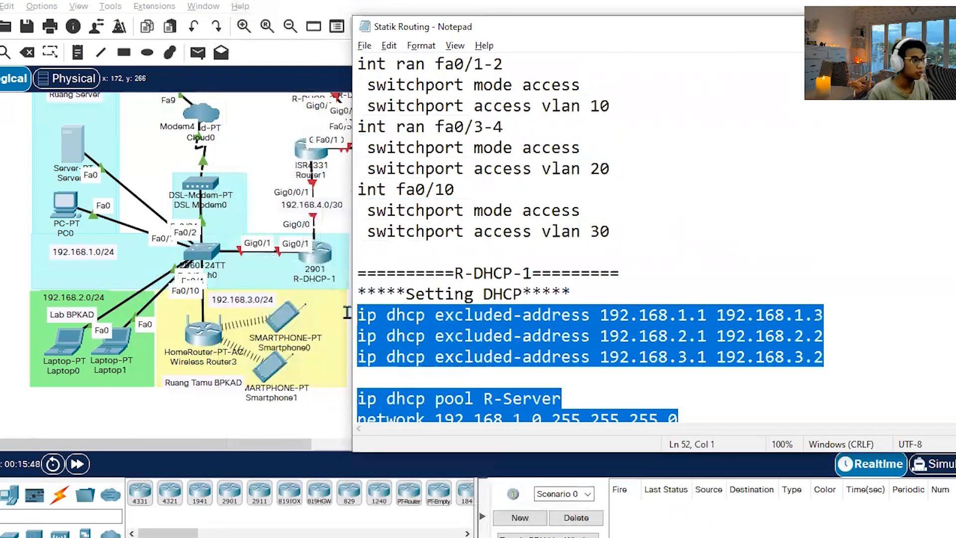
pyautogui.click(795, 316)
pyautogui.scroll(-10, 788, 316)
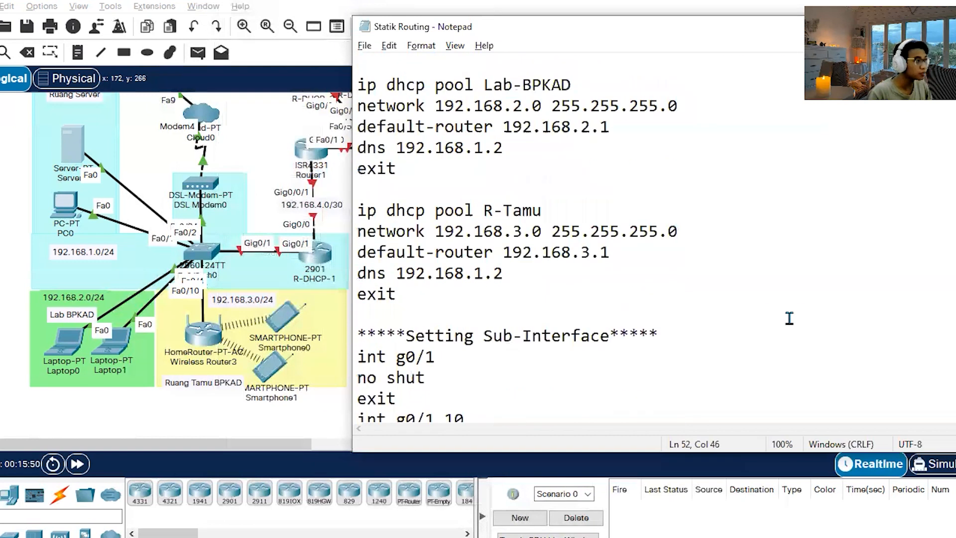
pyautogui.scroll(-1, 789, 318)
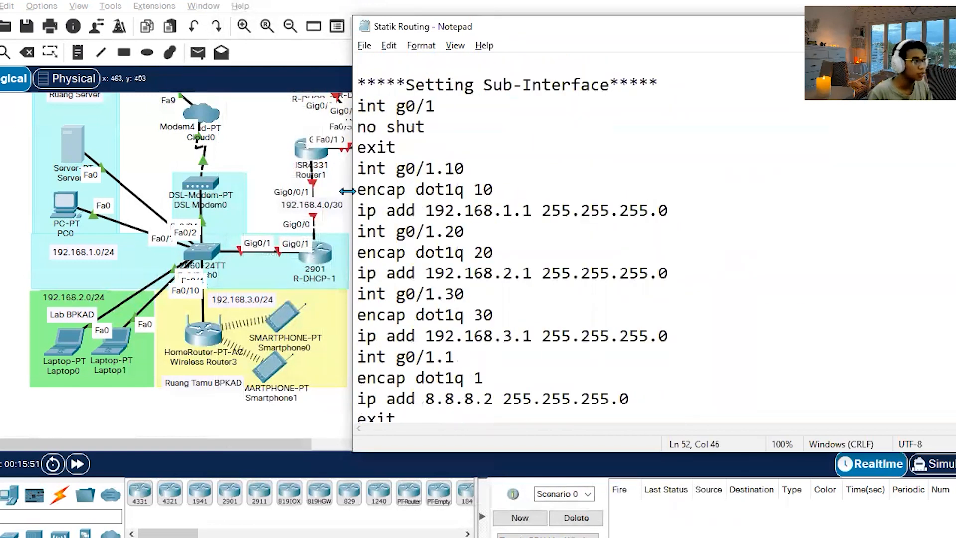
pyautogui.click(340, 192)
pyautogui.click(315, 252)
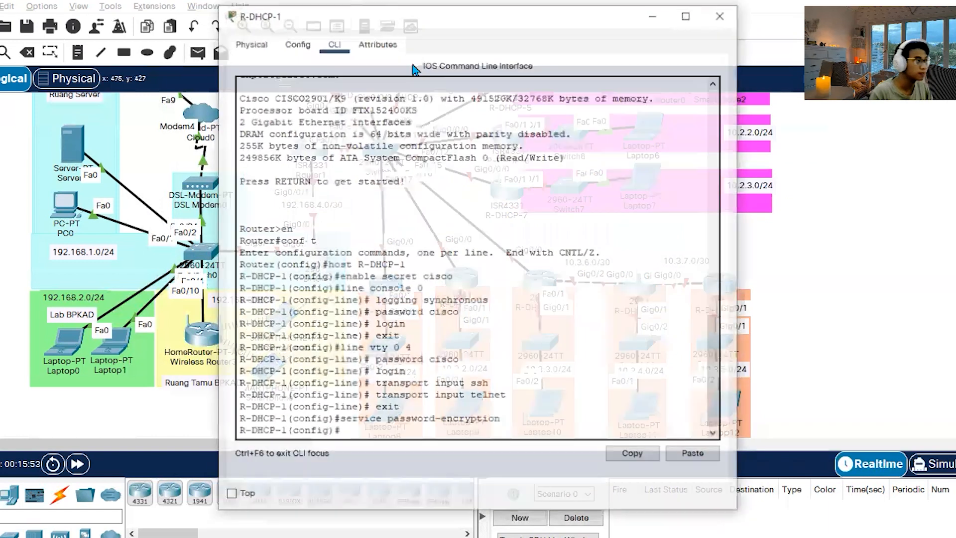
pyautogui.click(713, 456)
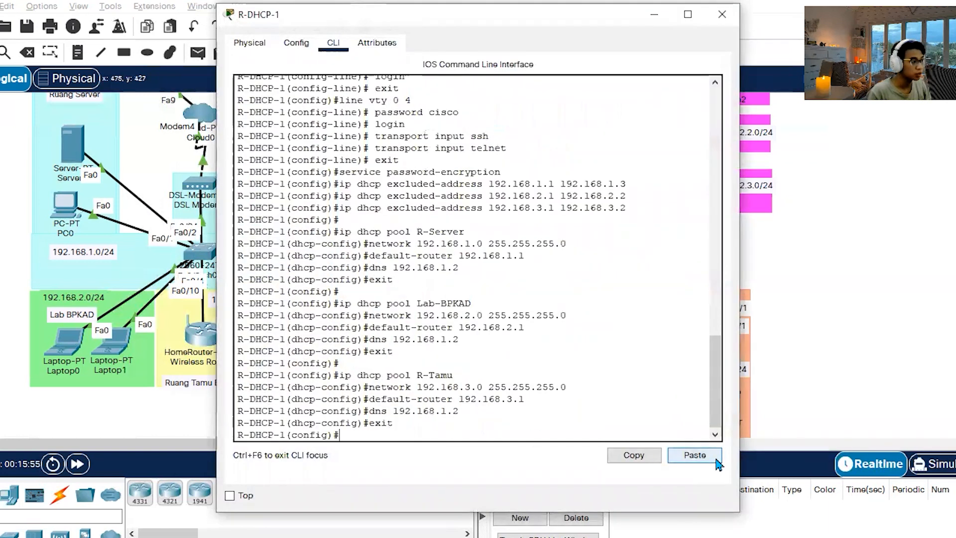
pyautogui.click(722, 14)
# Return to the notes and look over the whole Setting Sub-Interface command block for R-DHCP-1.
pyautogui.moveTo(236, 535)
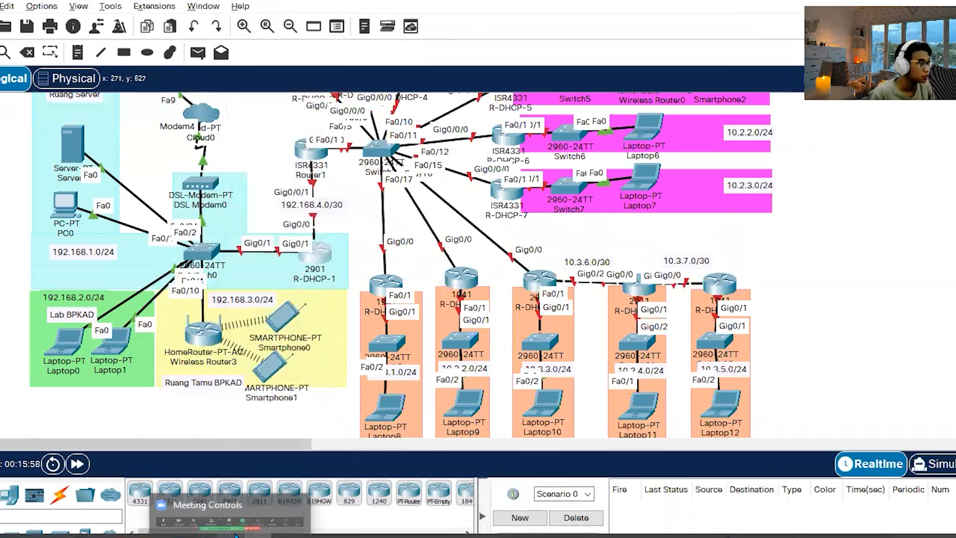
pyautogui.click(172, 536)
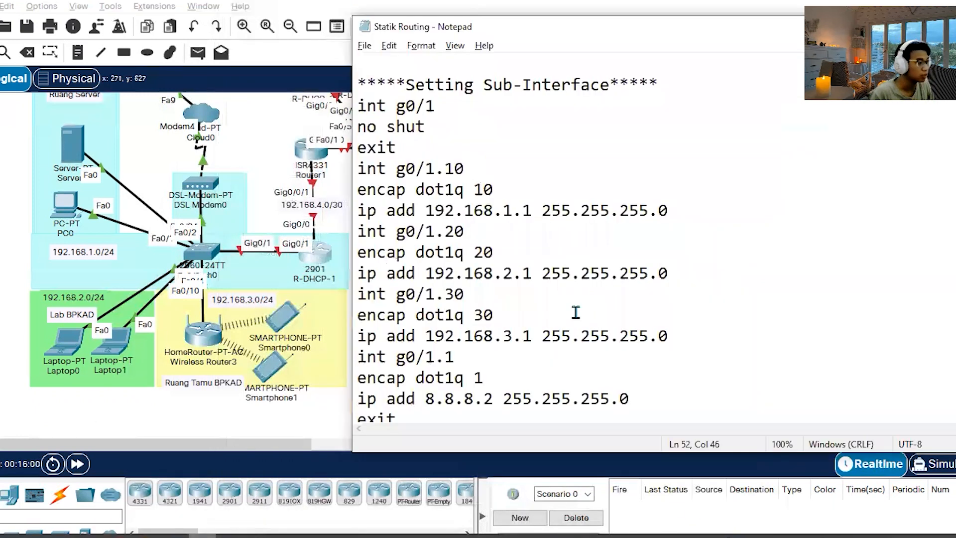
pyautogui.scroll(-1, 637, 262)
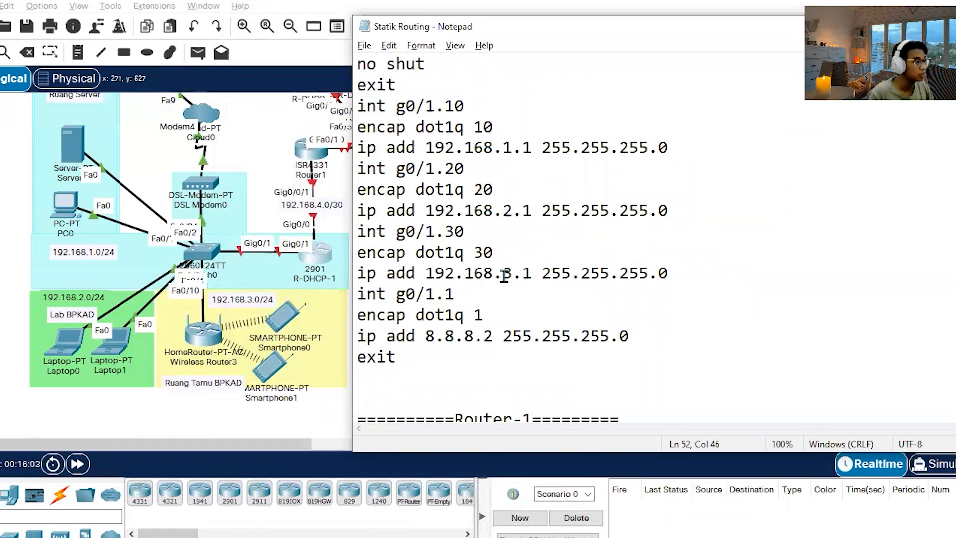
pyautogui.moveTo(420, 368); pyautogui.dragTo(337, 102)
pyautogui.scroll(1, 358, 102)
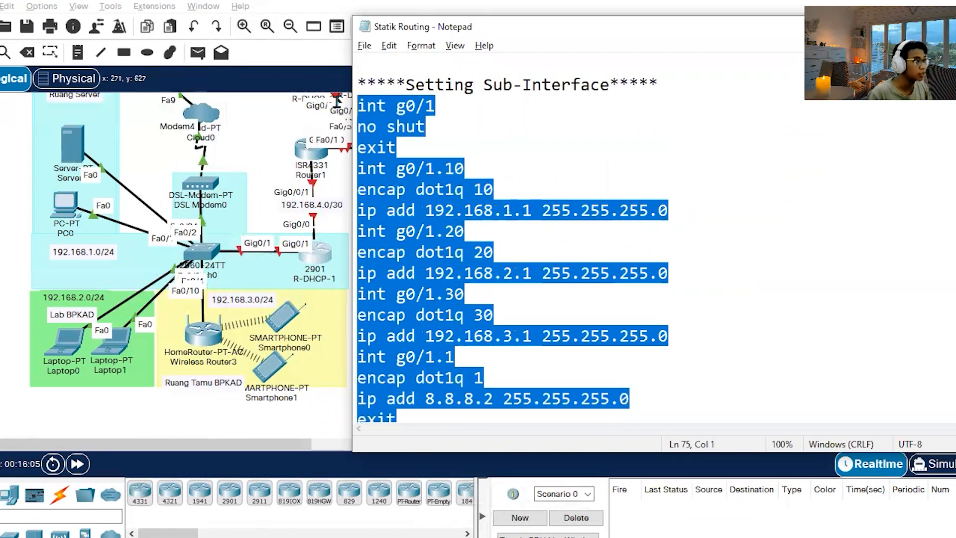
pyautogui.click(601, 169)
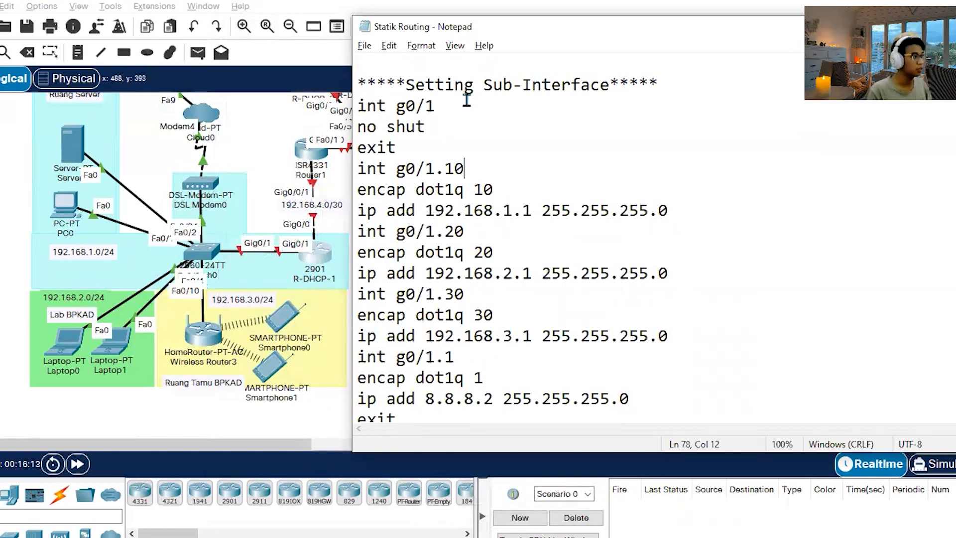
# Examine the no shut command for g0/1 and the encapsulation and IP address lines of sub-interface g0/1.10 in the notes.
pyautogui.moveTo(426, 127); pyautogui.dragTo(353, 126)
pyautogui.click(568, 152)
pyautogui.scroll(-1, 555, 162)
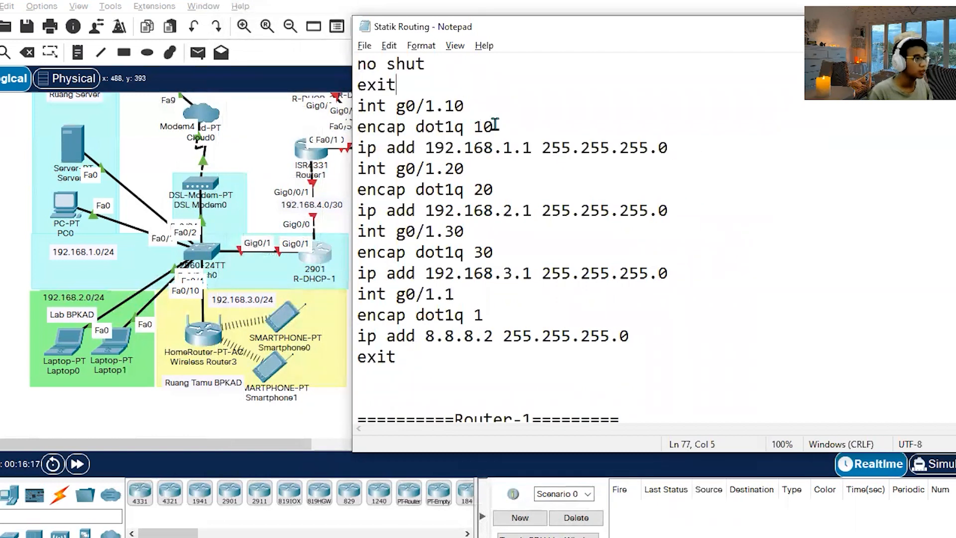
pyautogui.moveTo(495, 126); pyautogui.dragTo(342, 125)
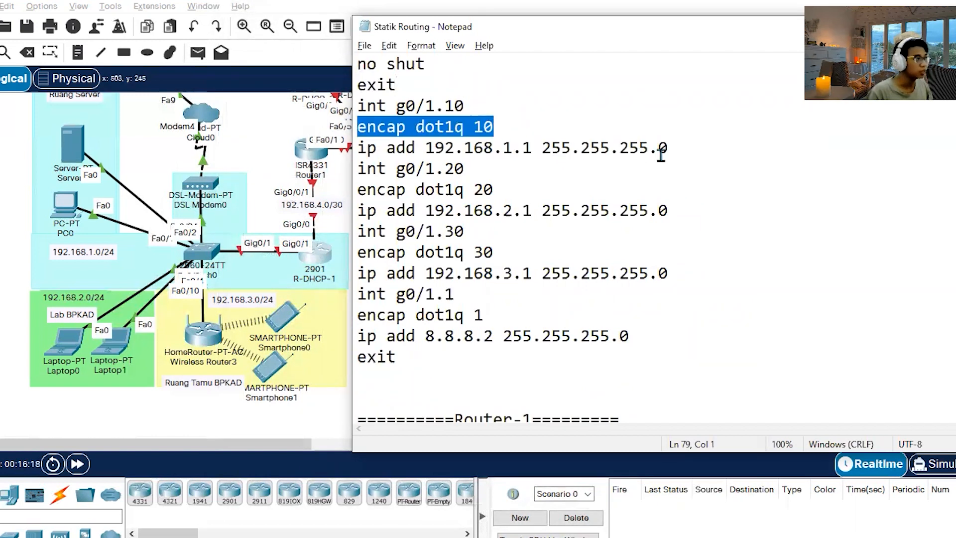
pyautogui.click(717, 145)
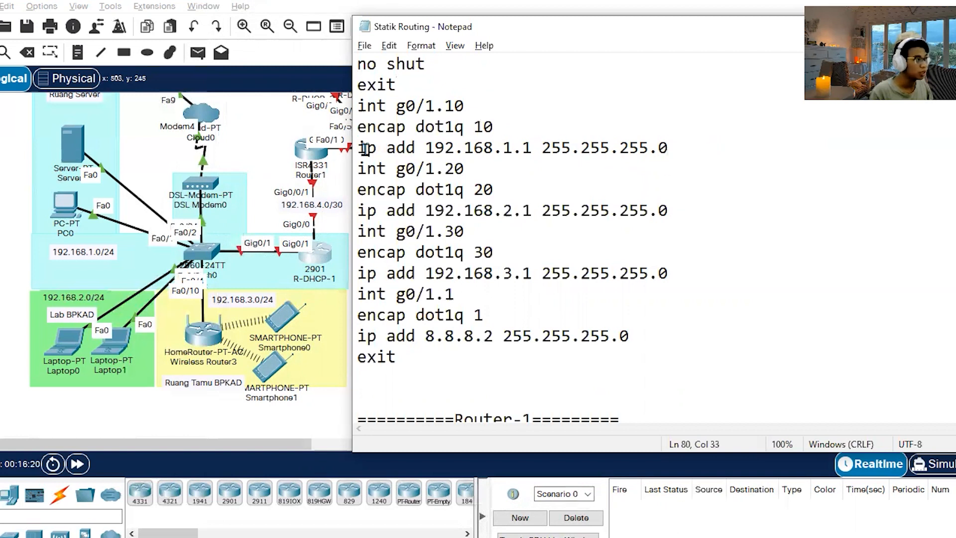
pyautogui.moveTo(362, 147); pyautogui.dragTo(741, 154)
pyautogui.click(711, 251)
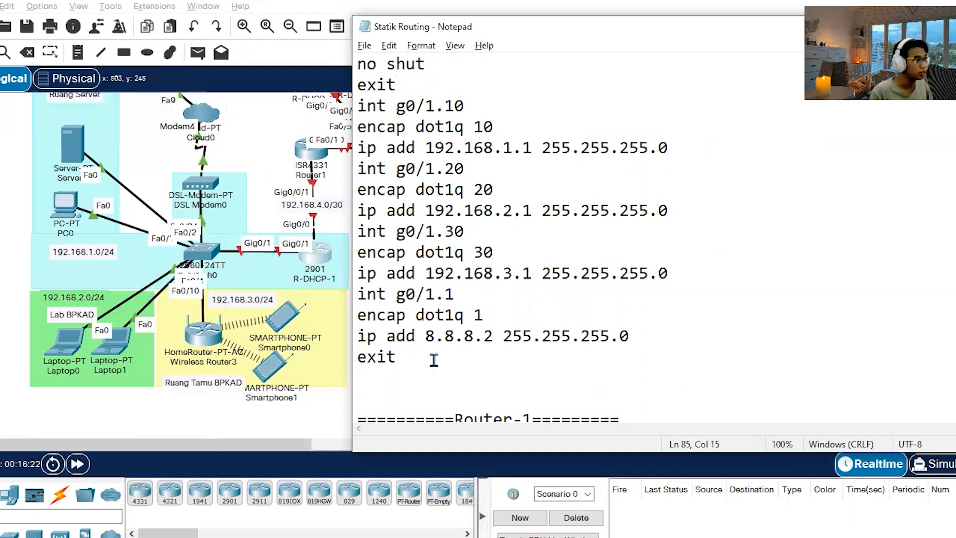
# Copy the commands for g0/1 and sub-interfaces g0/1.10, g0/1.20, g0/1.30 and g0/1.1 into R-DHCP-1's command line, and close its window.
pyautogui.moveTo(412, 357); pyautogui.dragTo(347, 168)
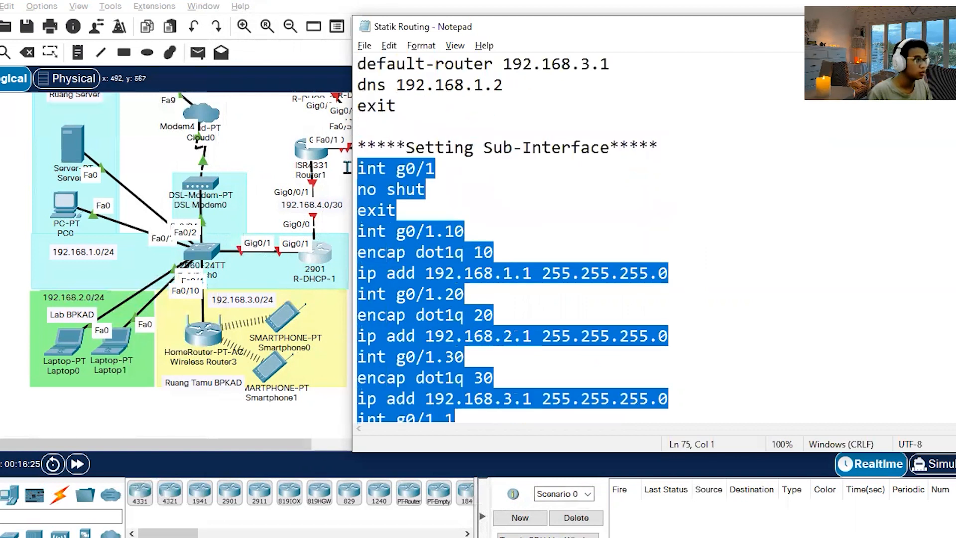
pyautogui.click(184, 423)
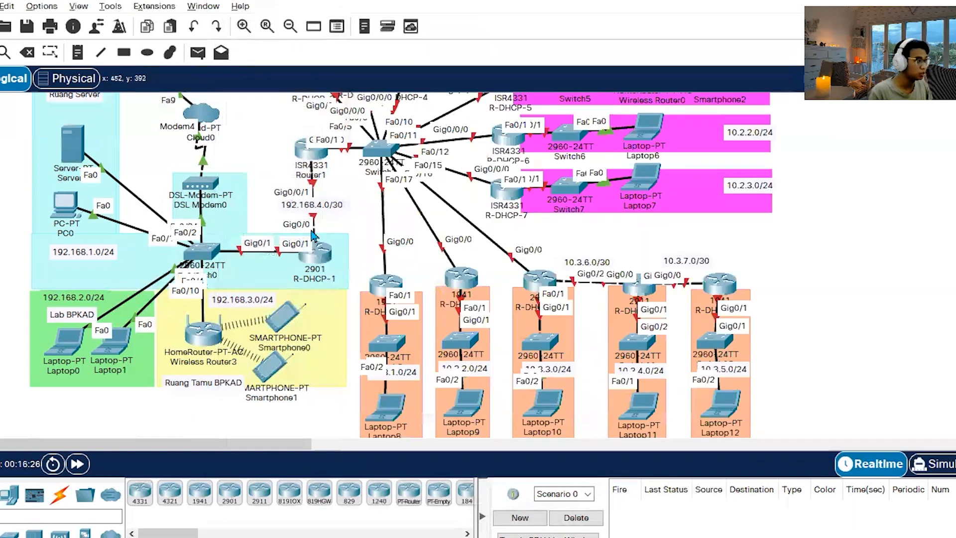
pyautogui.click(323, 258)
pyautogui.click(694, 455)
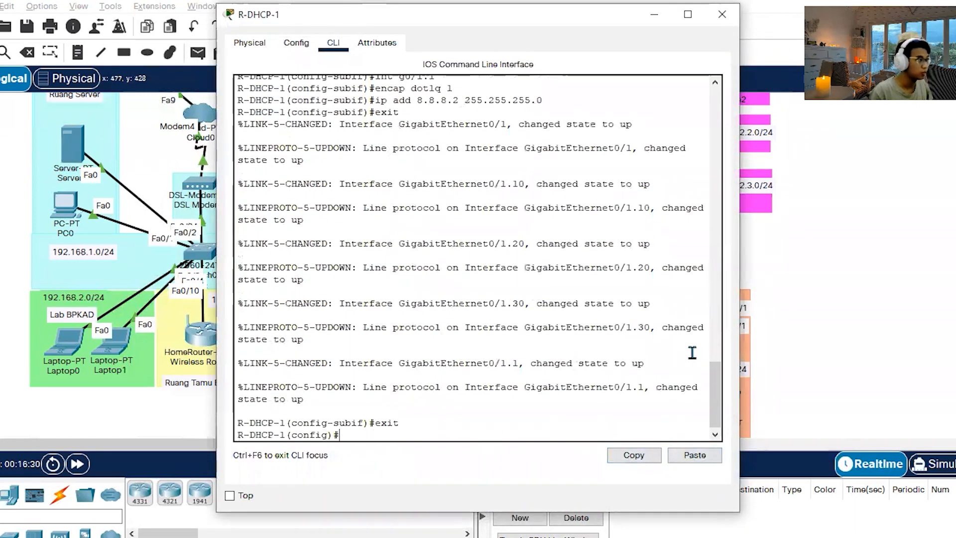
pyautogui.click(722, 15)
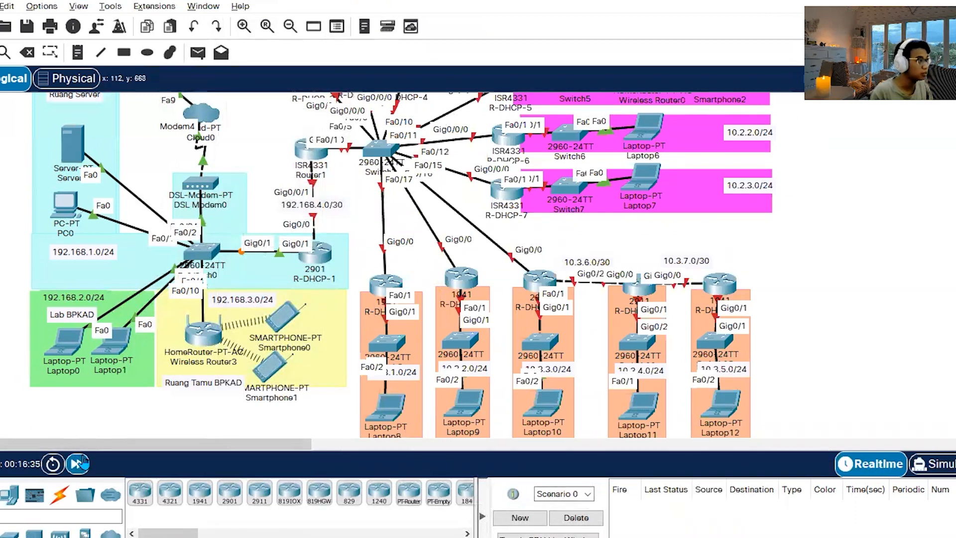
# Check the VLAN and g0/1 trunk configuration in Switch0's command-line history, and close its window.
pyautogui.click(211, 255)
pyautogui.scroll(4, 523, 297)
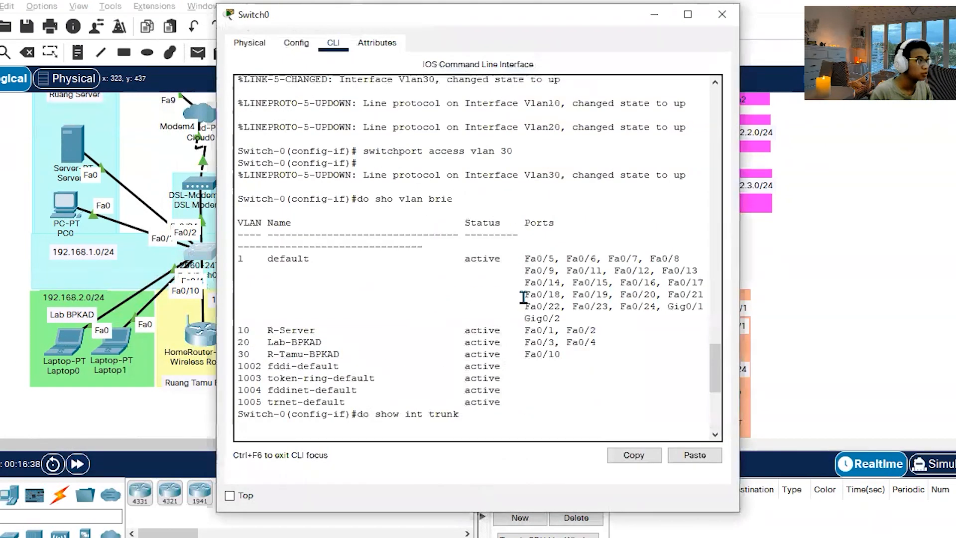
pyautogui.scroll(7, 523, 297)
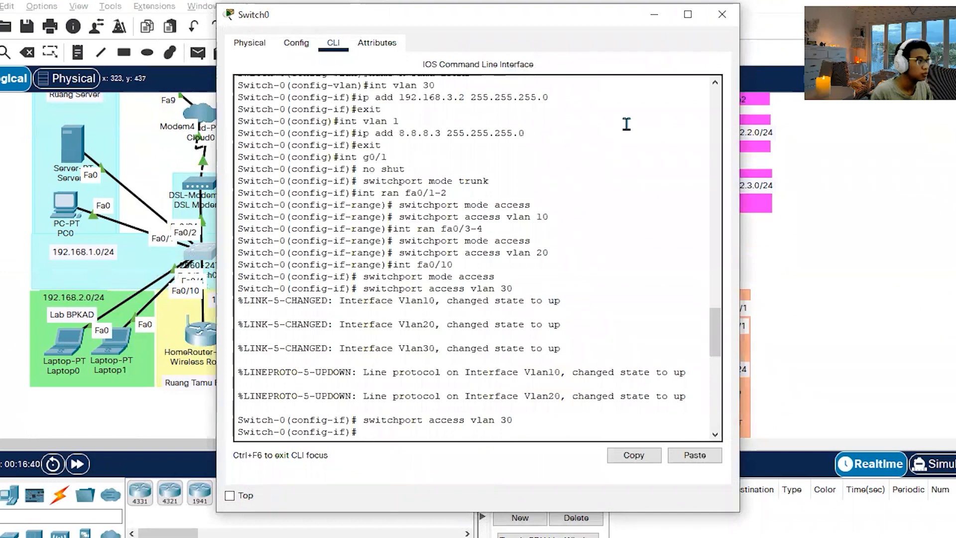
pyautogui.click(722, 14)
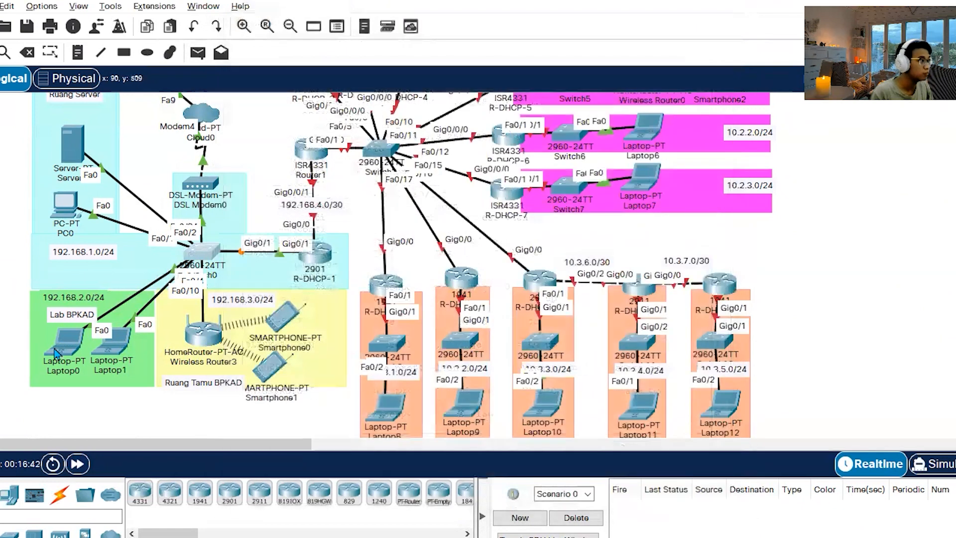
# Fast-forward the simulation time, consult the R-DHCP-1 and Router1 instructions in Word, and return to the topology.
pyautogui.click(78, 463)
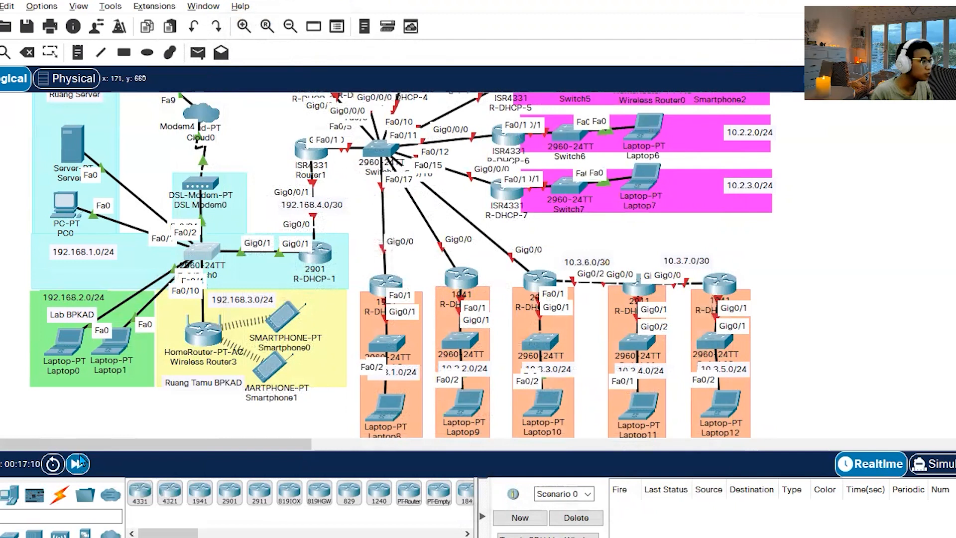
pyautogui.click(179, 535)
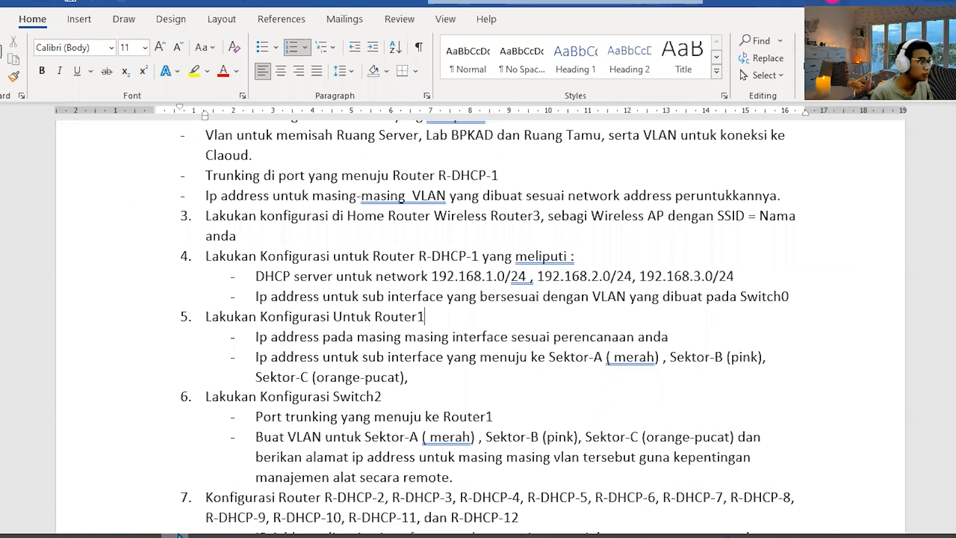
pyautogui.click(179, 535)
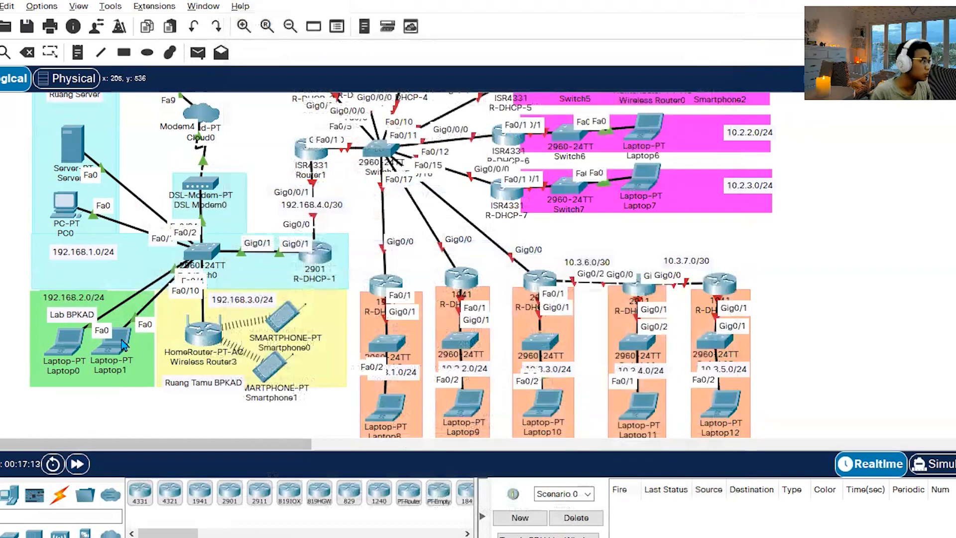
# Set Laptop1's FastEthernet0 IP configuration to DHCP and close its window.
pyautogui.click(122, 344)
pyautogui.click(343, 43)
pyautogui.click(296, 115)
pyautogui.click(289, 125)
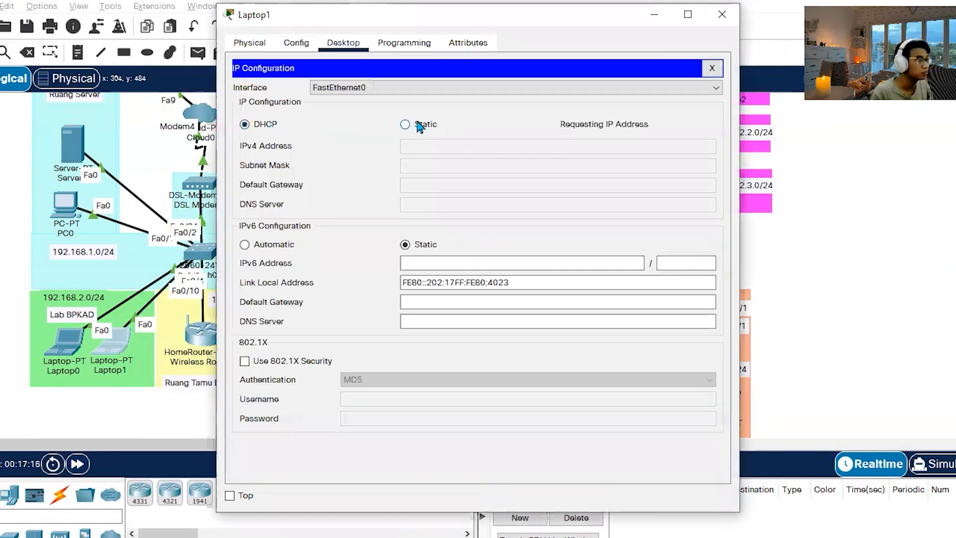
pyautogui.click(722, 14)
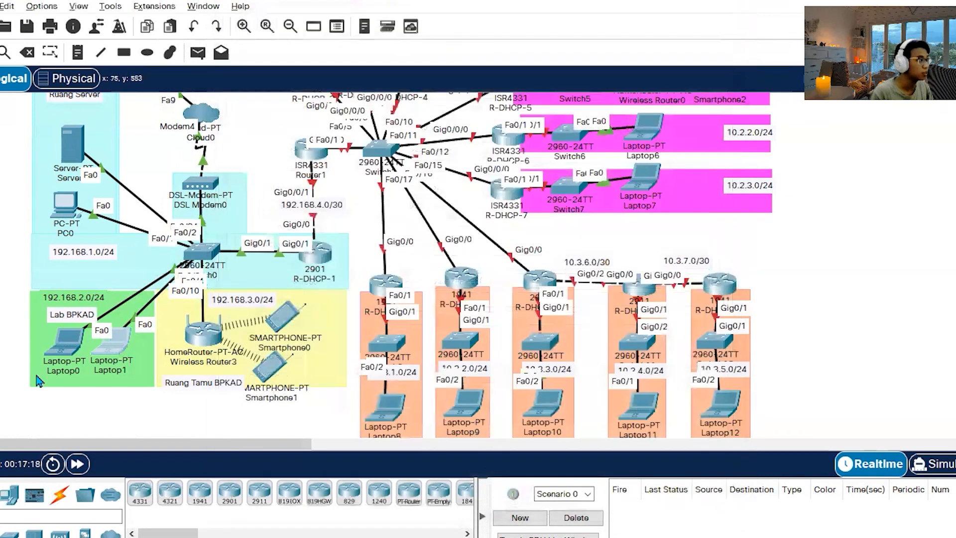
# Set Laptop0's FastEthernet0 IP configuration to DHCP and close its window.
pyautogui.click(61, 343)
pyautogui.click(344, 43)
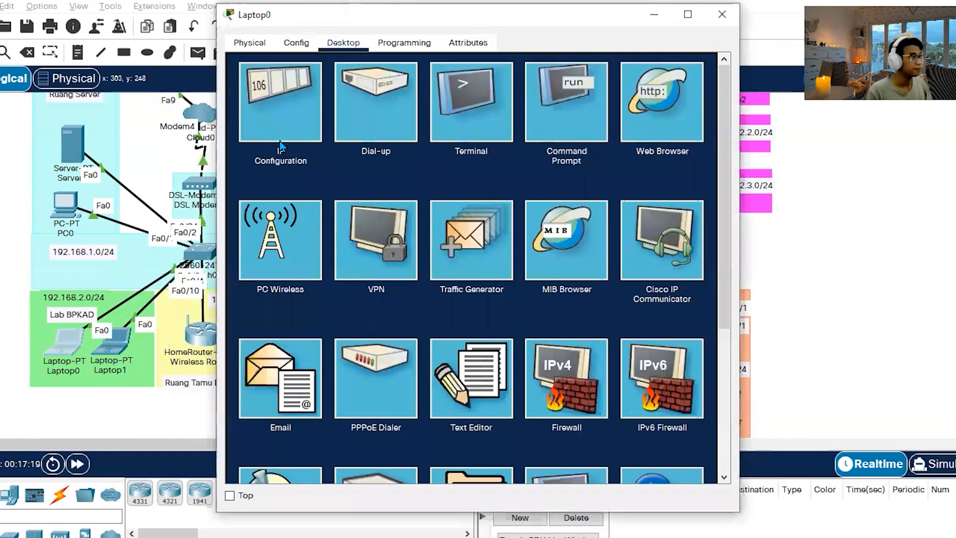
pyautogui.click(271, 142)
pyautogui.click(263, 130)
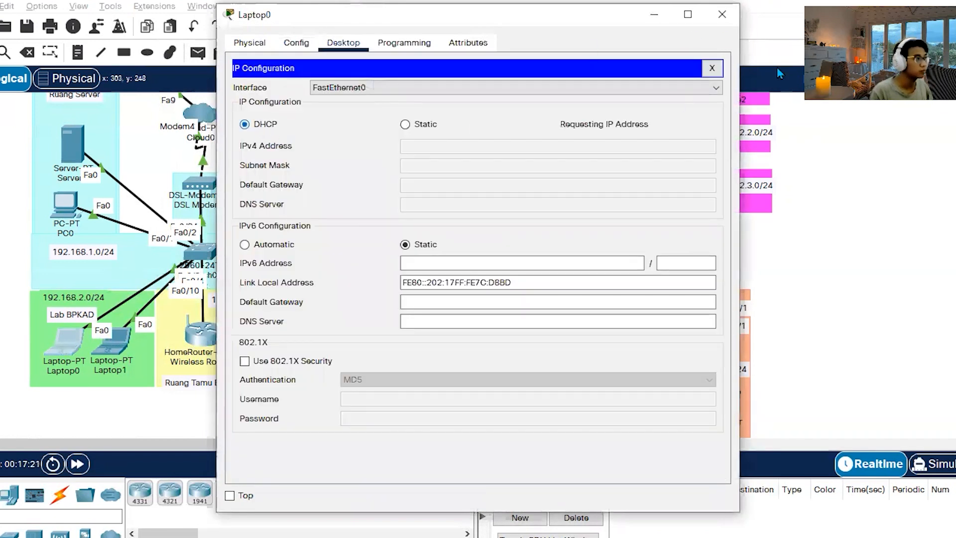
pyautogui.click(721, 15)
# Set PC0's FastEthernet0 IP configuration to DHCP and close its window.
pyautogui.click(75, 221)
pyautogui.click(344, 42)
pyautogui.click(362, 143)
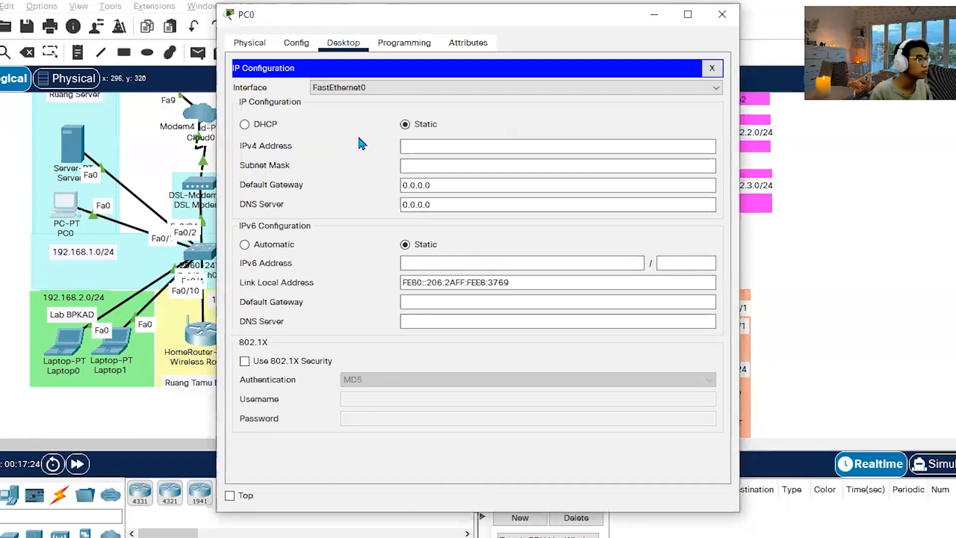
pyautogui.click(249, 122)
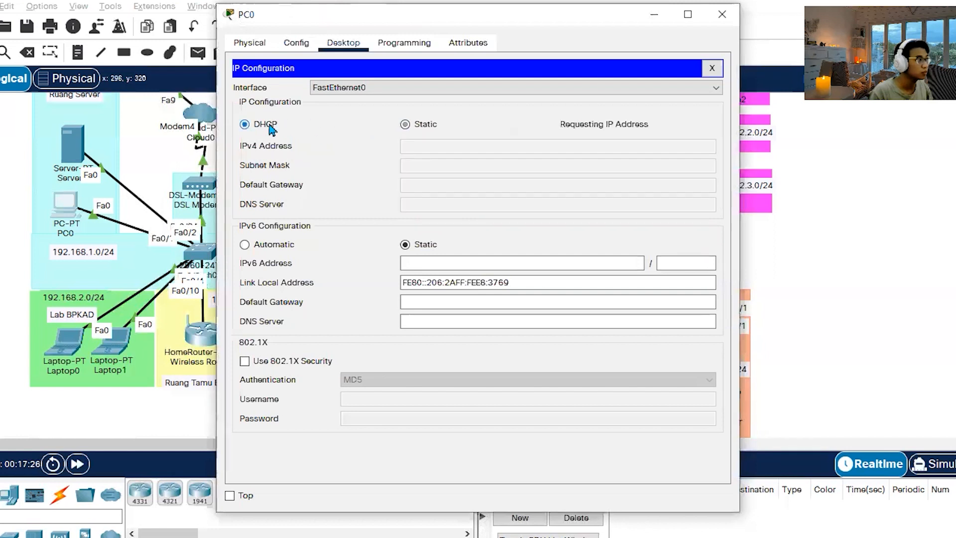
pyautogui.click(722, 15)
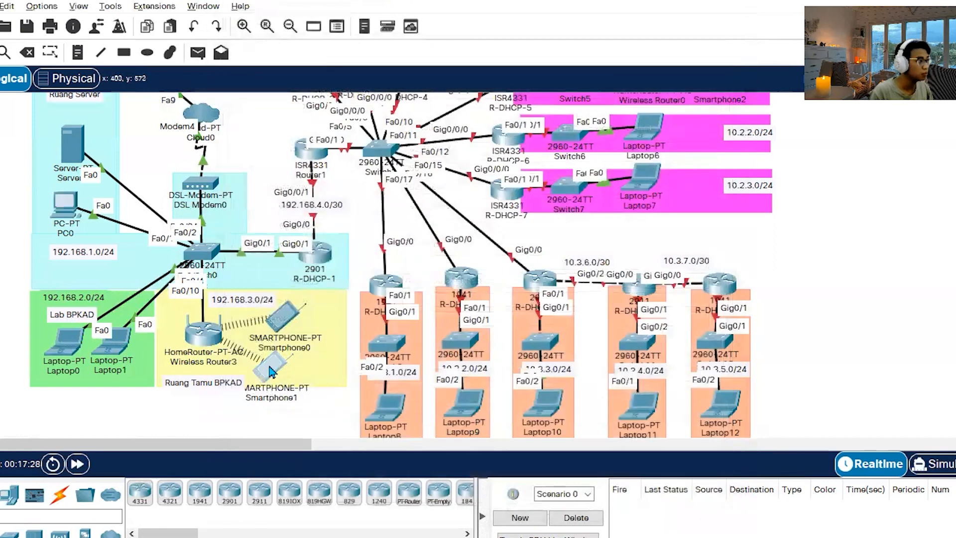
# Check the Wireless0 IP configuration of Smartphone1 and close its window.
pyautogui.click(270, 371)
pyautogui.click(343, 43)
pyautogui.click(273, 122)
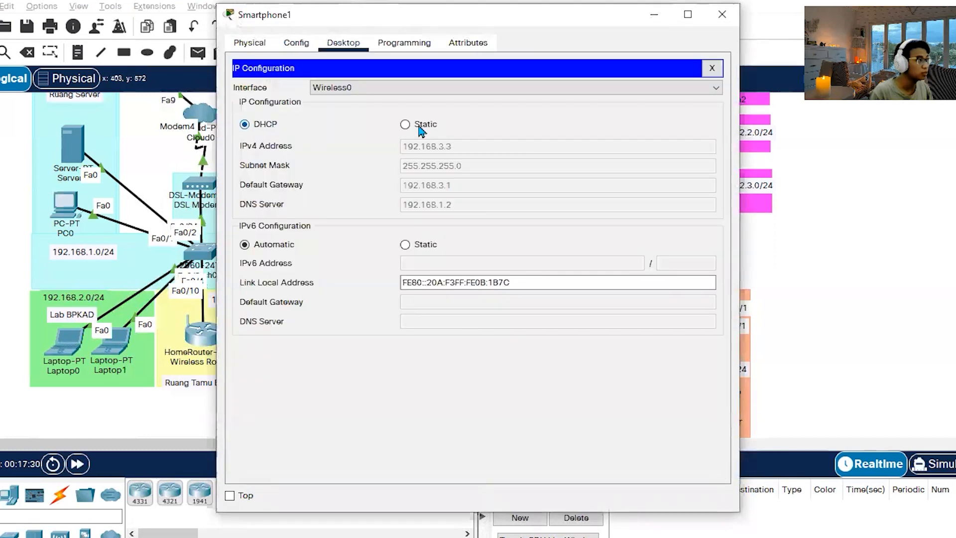
pyautogui.click(722, 15)
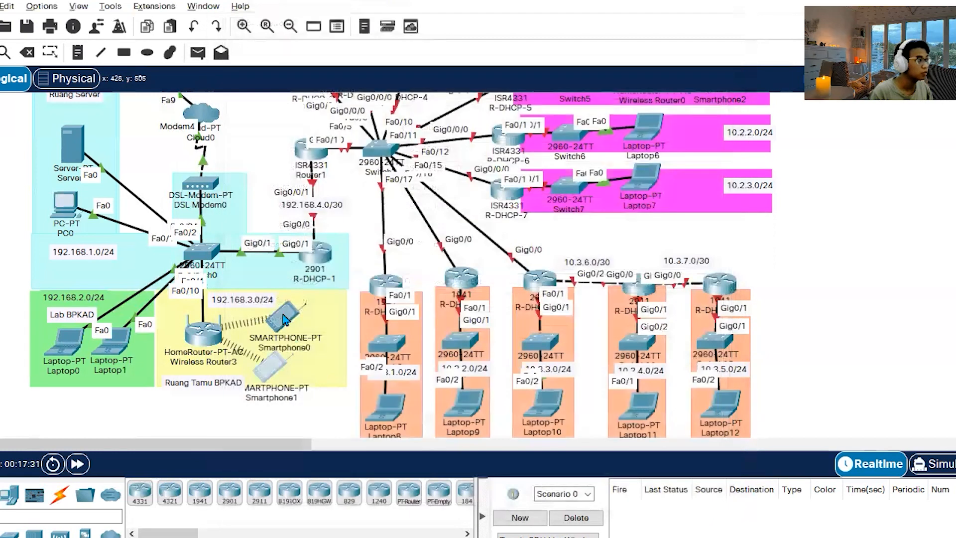
# Renew Smartphone0's Wireless0 address by switching its IP configuration to Static and back to DHCP, and close its window.
pyautogui.click(284, 319)
pyautogui.click(343, 43)
pyautogui.click(277, 106)
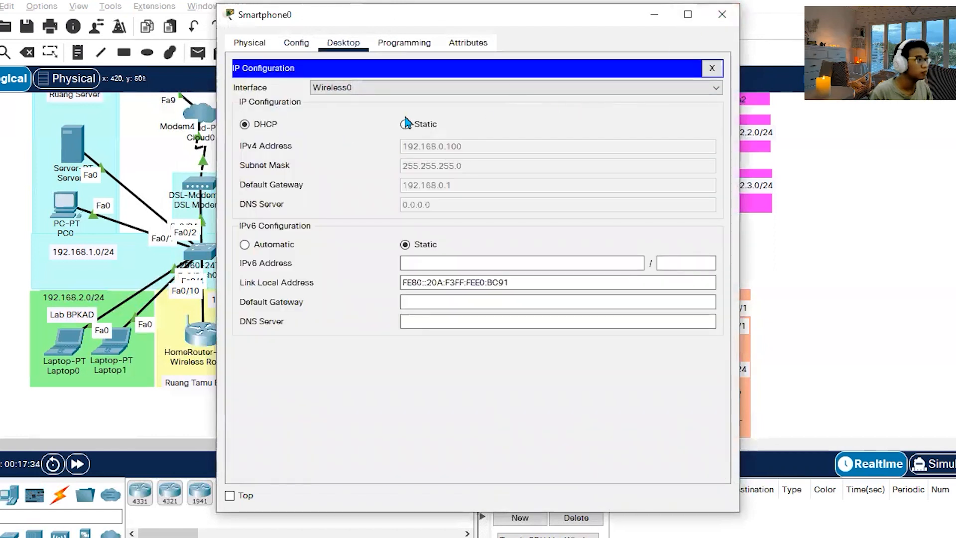
pyautogui.click(418, 129)
pyautogui.click(261, 125)
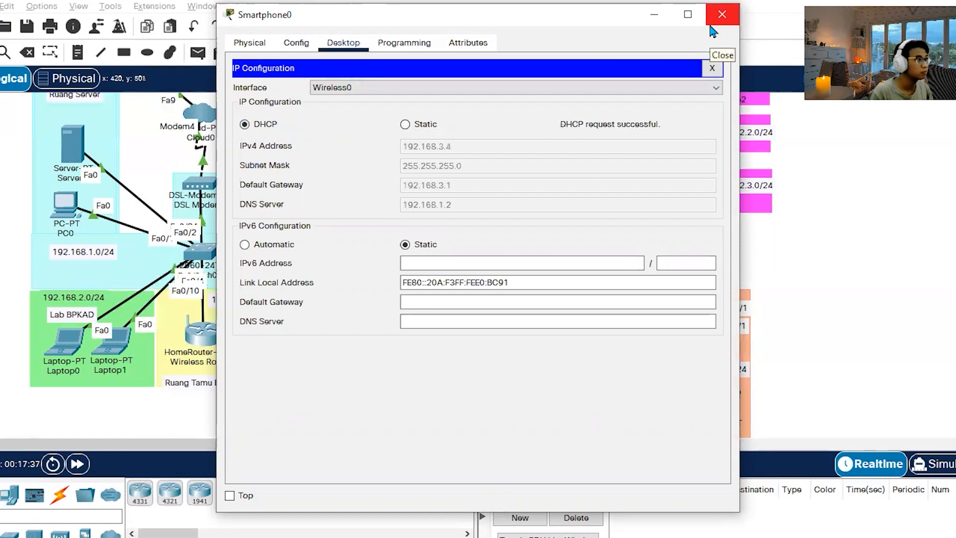
pyautogui.click(715, 20)
# Check Smartphone1's DHCP-assigned address details again and close its window.
pyautogui.click(269, 366)
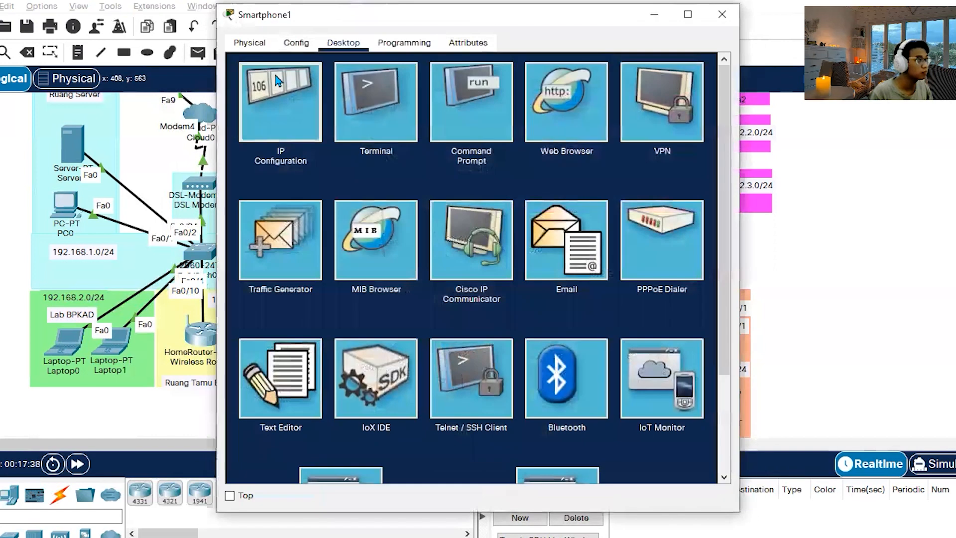
pyautogui.click(276, 106)
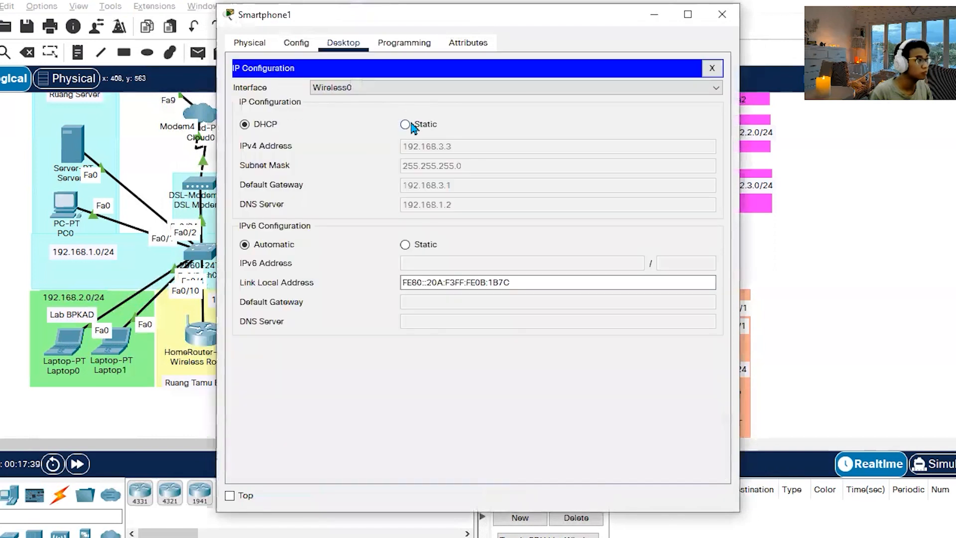
pyautogui.click(721, 14)
# Read the Router1 interface and sub-interface requirements in the Word instructions, and return to the Packet Tracer topology.
pyautogui.scroll(1, 115, 323)
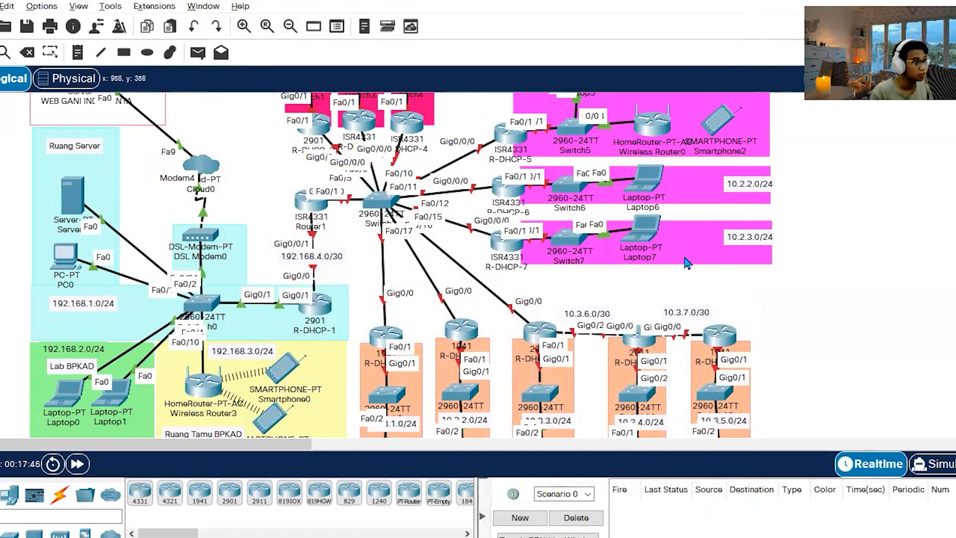
pyautogui.hotkey('alt', 'Tab')
pyautogui.scroll(-2, 408, 319)
pyautogui.moveTo(418, 323); pyautogui.dragTo(260, 293)
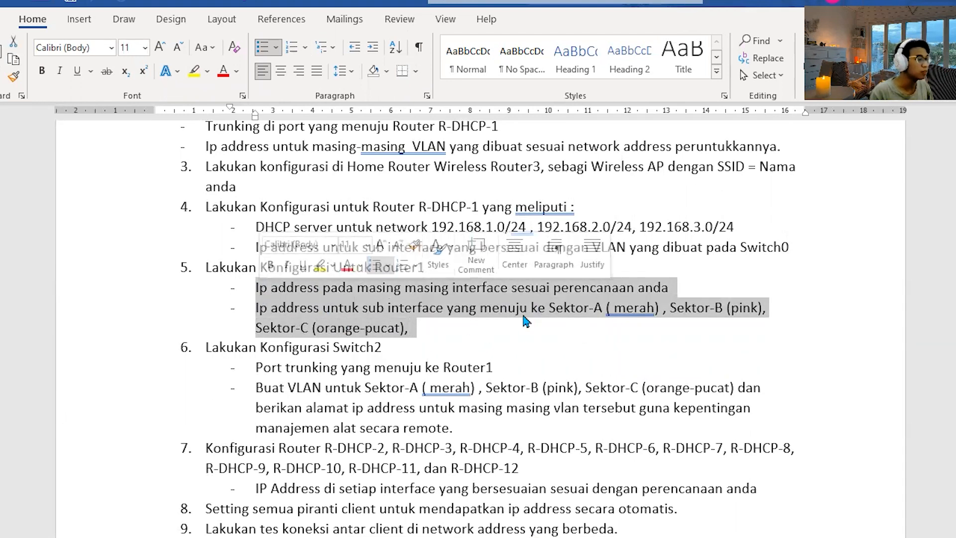
pyautogui.click(409, 328)
pyautogui.moveTo(258, 305); pyautogui.dragTo(446, 324)
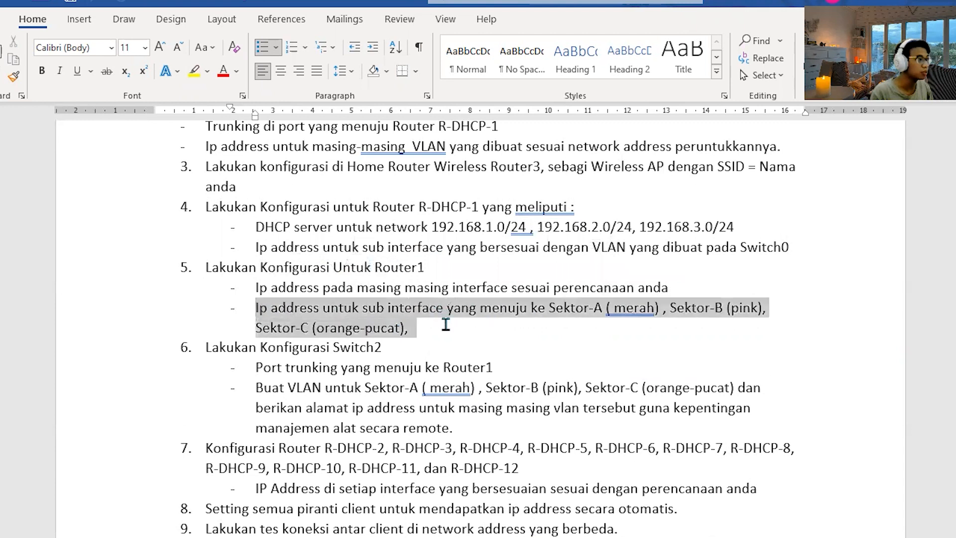
pyautogui.click(731, 319)
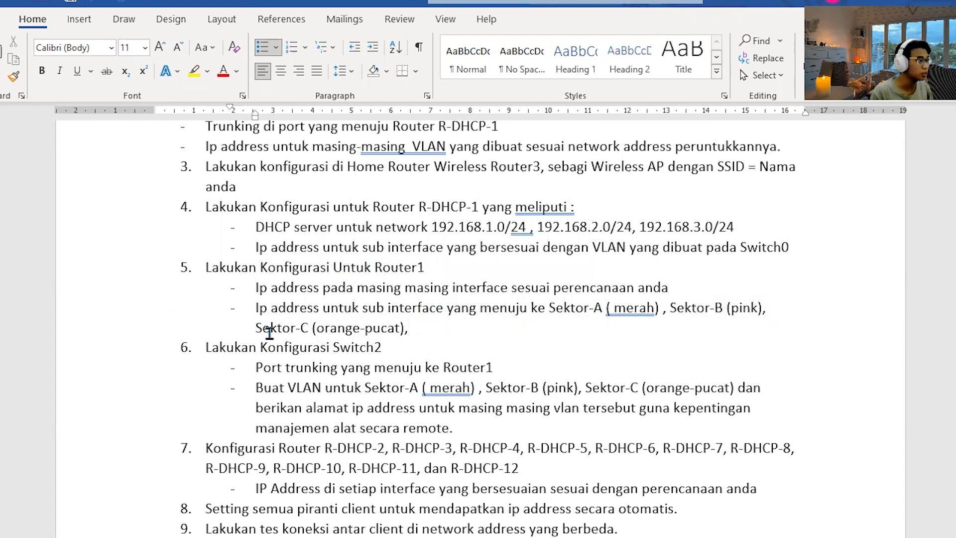
pyautogui.hotkey('alt', 'Tab')
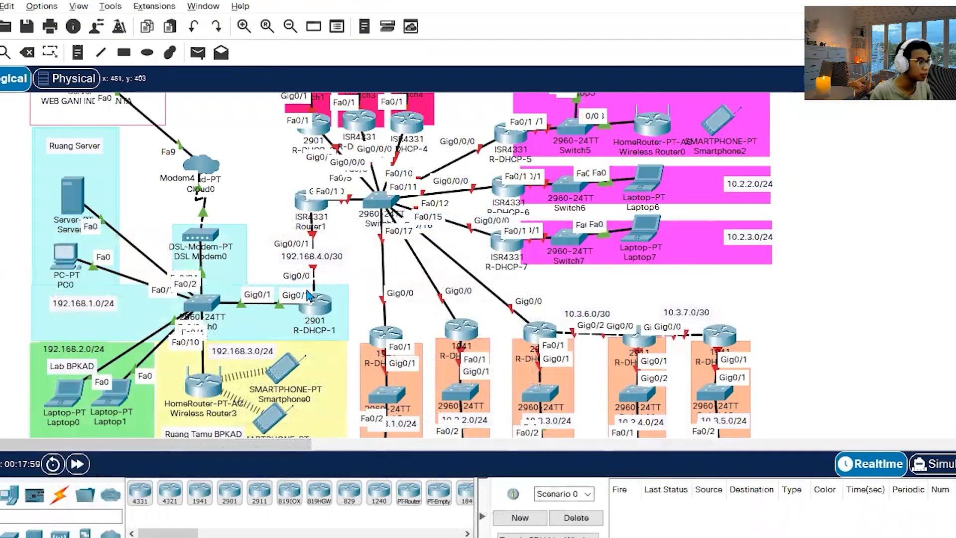
# In R-DHCP-1's command line, enter interface g0/0 and try to assign it 192.168.4.0 with mask 255.255.255.252.
pyautogui.click(324, 311)
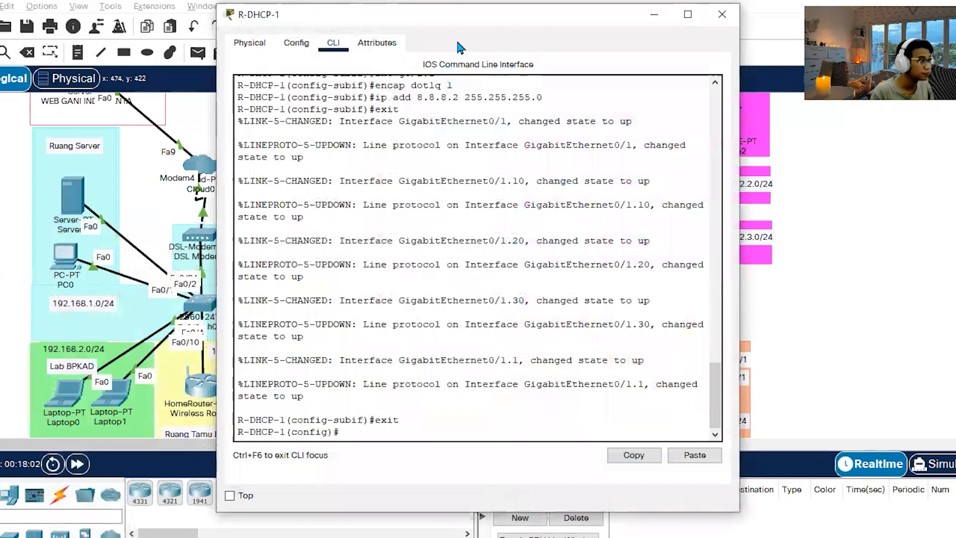
pyautogui.moveTo(455, 20); pyautogui.dragTo(631, 13)
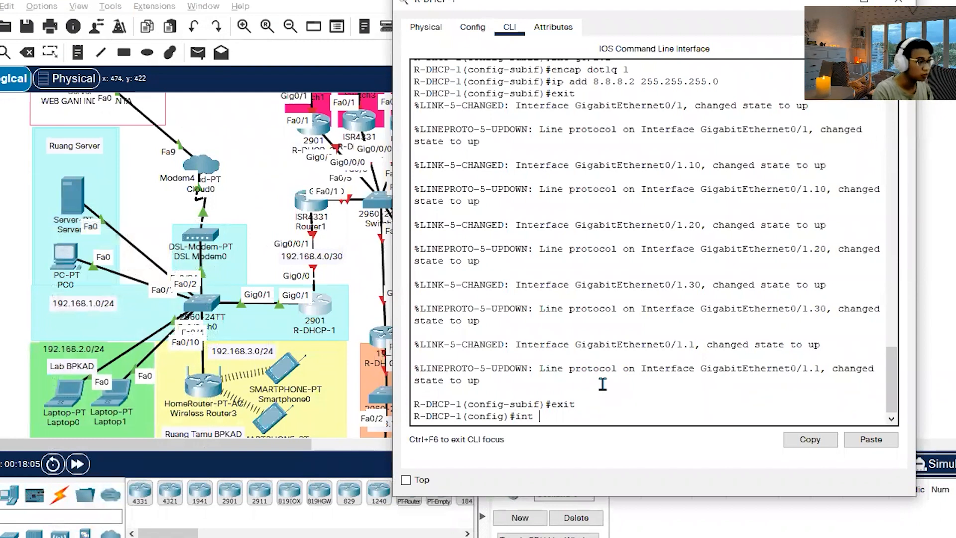
pyautogui.write('int g0/0')
pyautogui.press('Return')
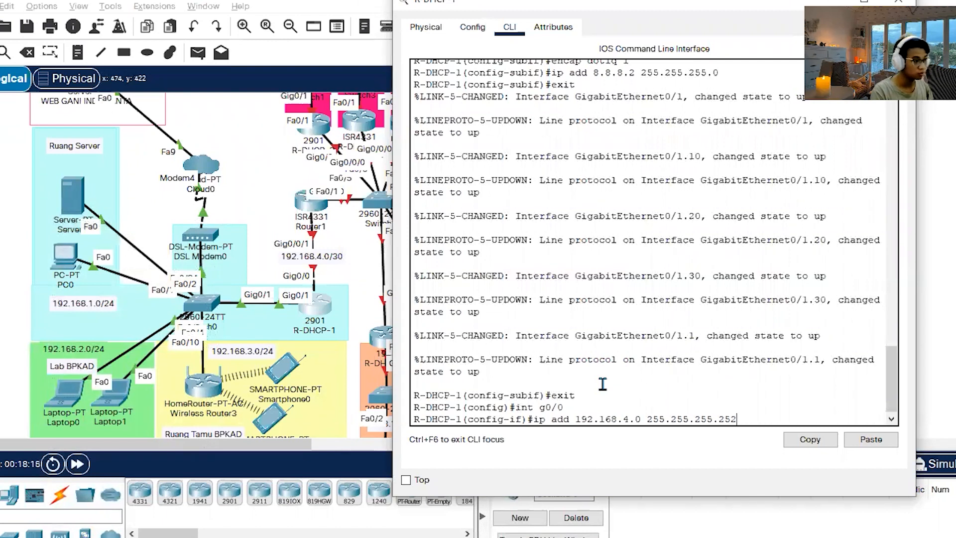
pyautogui.press('Return')
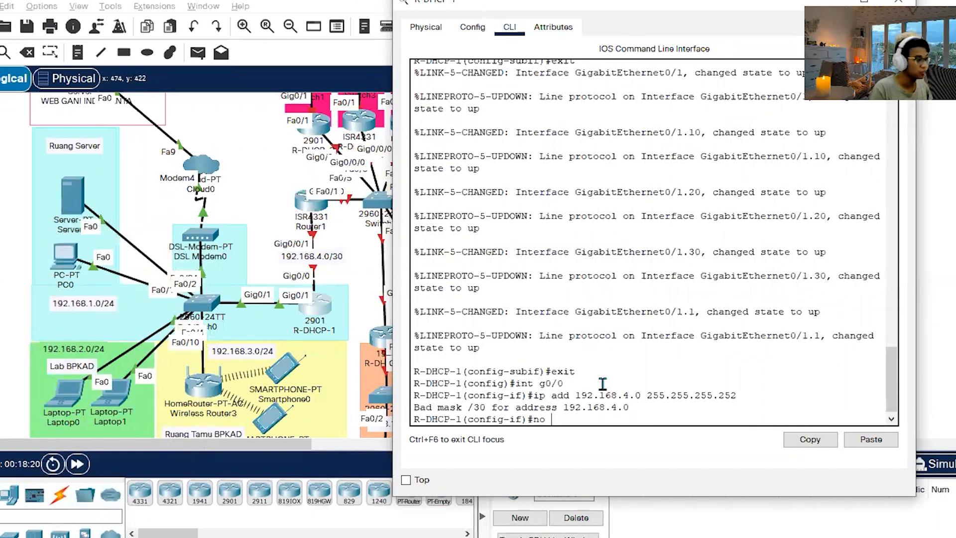
# Assign 192.168.4.1 255.255.255.252 to R-DHCP-1's g0/0, enable the interface with no shut, and close the window.
pyautogui.press('Up')
pyautogui.press('Left')
pyautogui.press('Left')
pyautogui.press('Left')
pyautogui.press('Left')
pyautogui.press('Left')
pyautogui.press('Left')
pyautogui.press('Left')
pyautogui.press('Left')
pyautogui.press('Left')
pyautogui.press('Left')
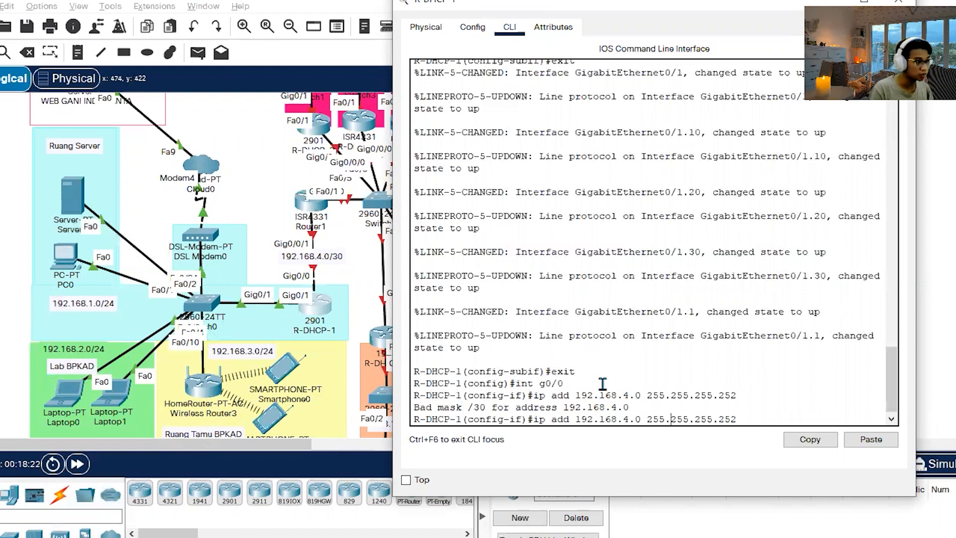
pyautogui.press('BackSpace')
pyautogui.write('1')
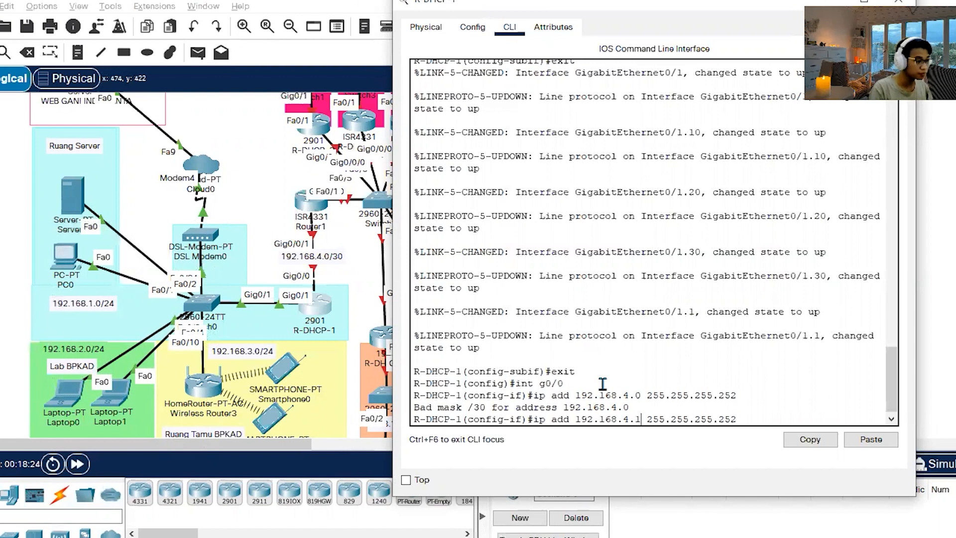
pyautogui.press('Return')
pyautogui.write('no shut')
pyautogui.press('Return')
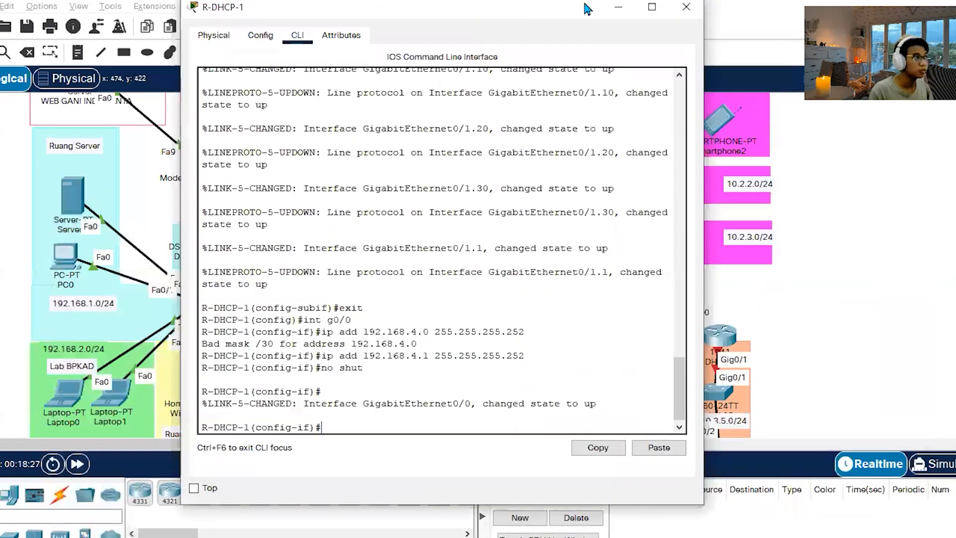
pyautogui.click(696, 5)
# Log in to Router1's command line with the console and enable passwords, and enter global configuration mode.
pyautogui.click(312, 201)
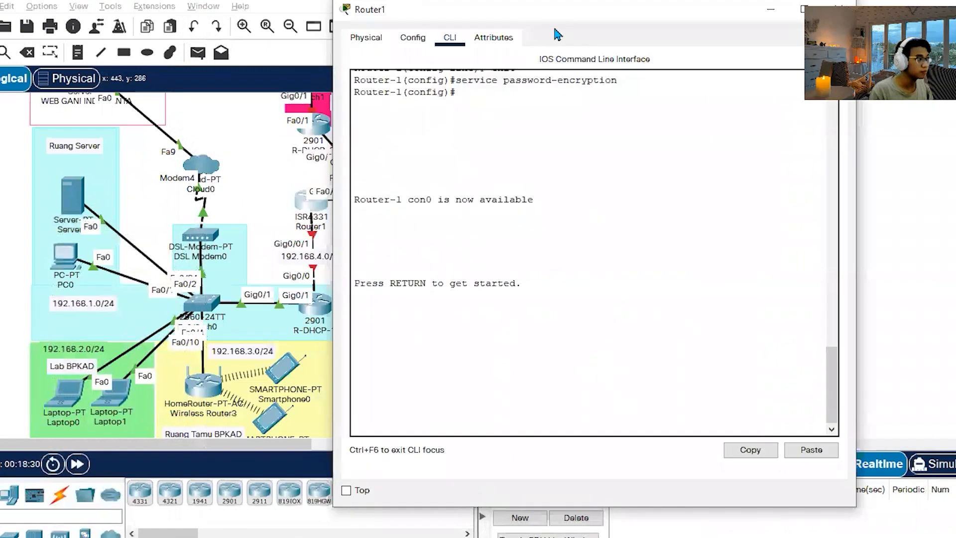
pyautogui.moveTo(561, 16); pyautogui.dragTo(620, 15)
pyautogui.press('Return')
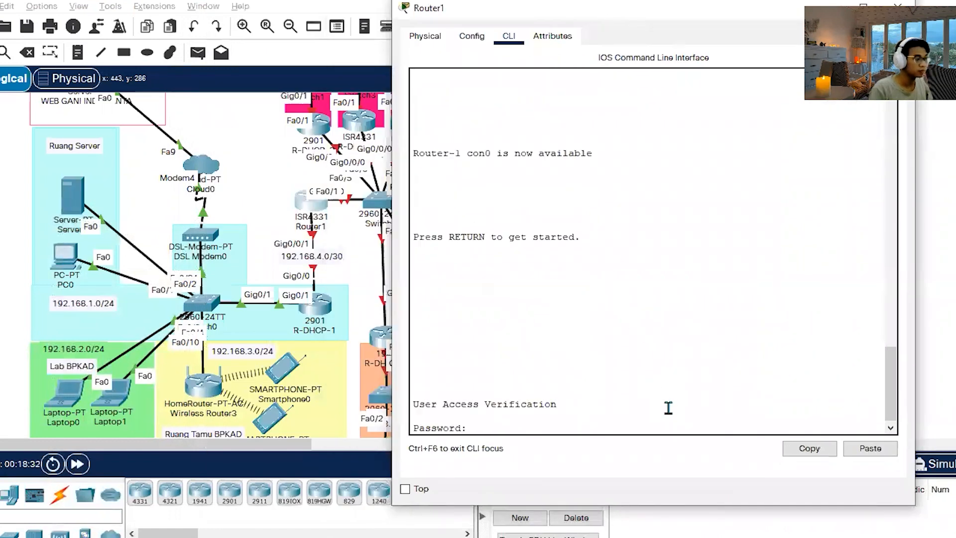
pyautogui.press('Return')
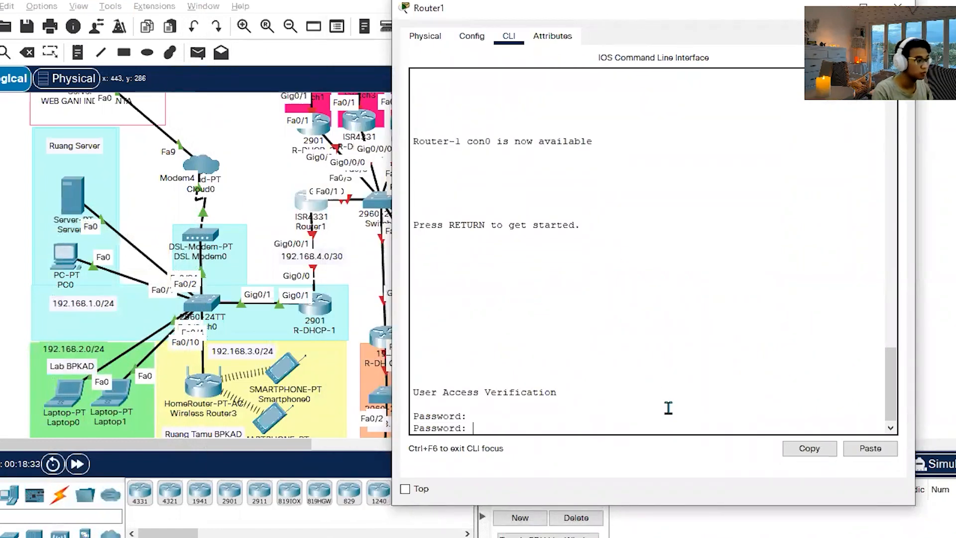
pyautogui.press('Return')
pyautogui.write('en')
pyautogui.press('Return')
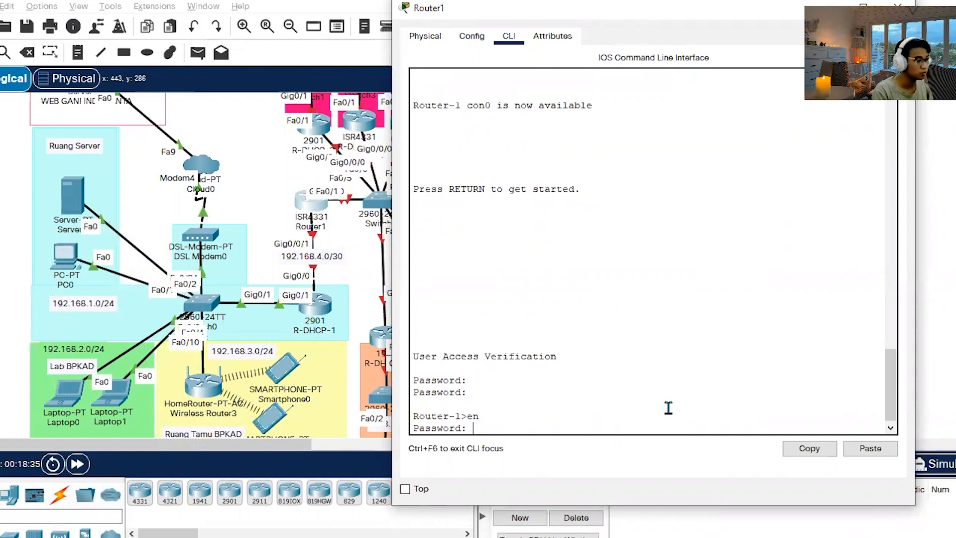
pyautogui.press('Return')
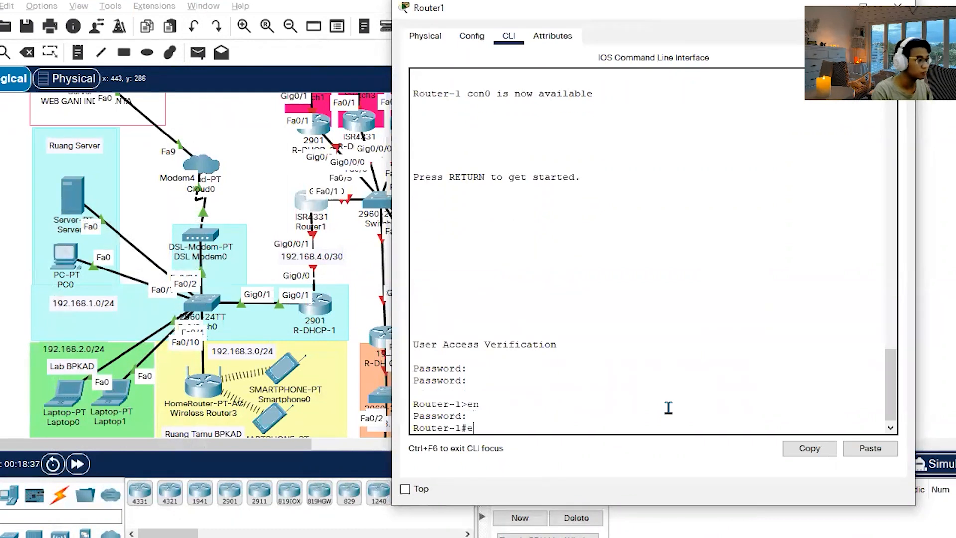
pyautogui.write('conf t')
pyautogui.press('Return')
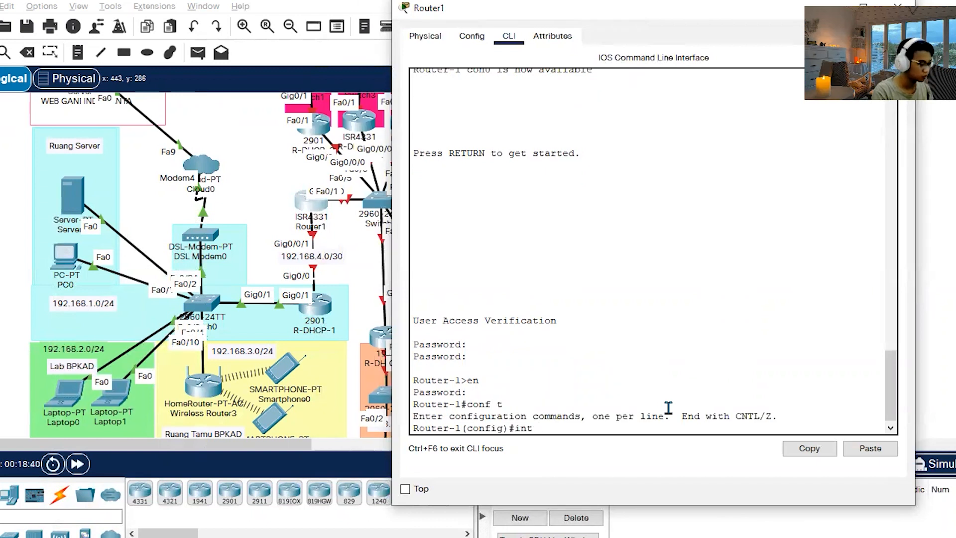
# Assign 192.168.4.2 255.255.255.252 to Router1's interface g0/0/1 and enable it with no shut.
pyautogui.write('int g0/0')
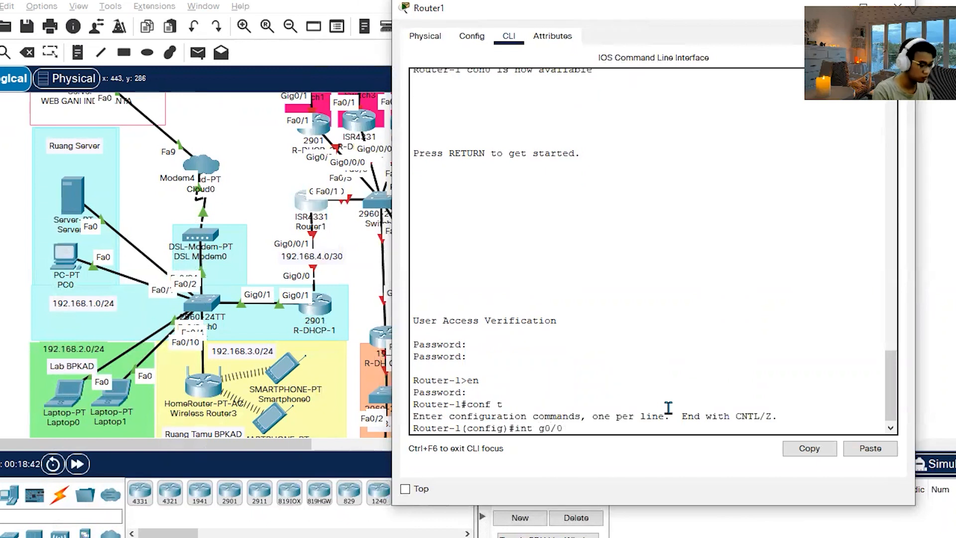
pyautogui.write('/1')
pyautogui.press('Return')
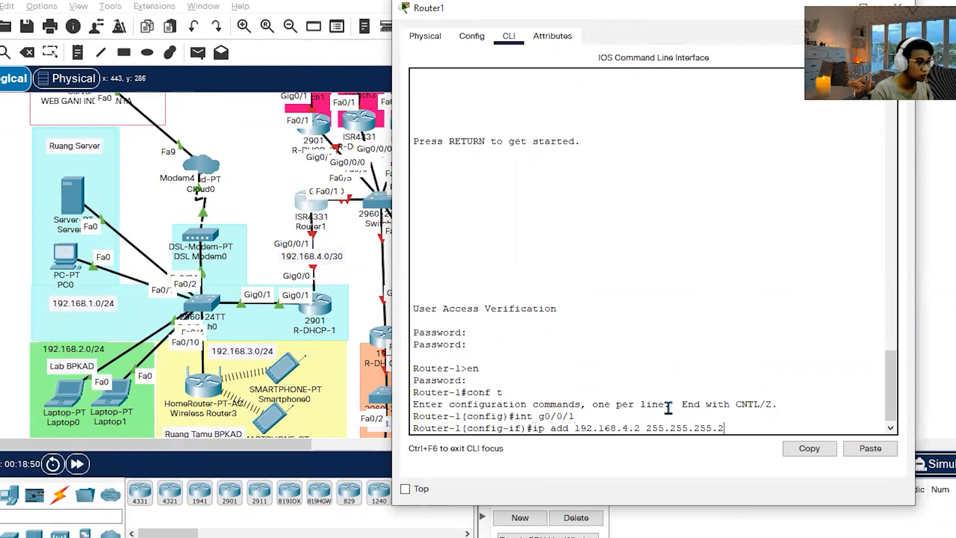
pyautogui.press('Return')
pyautogui.write('no')
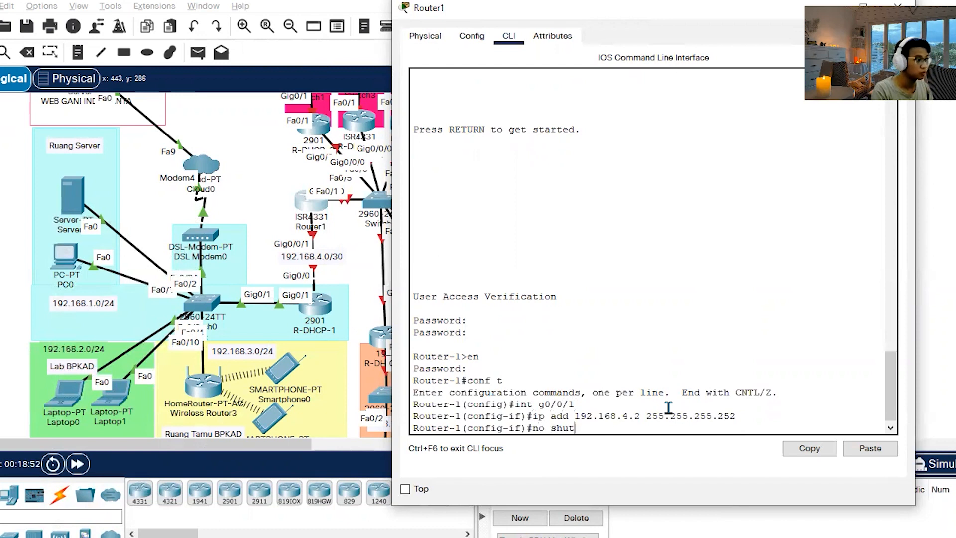
pyautogui.write(' shut')
pyautogui.press('Return')
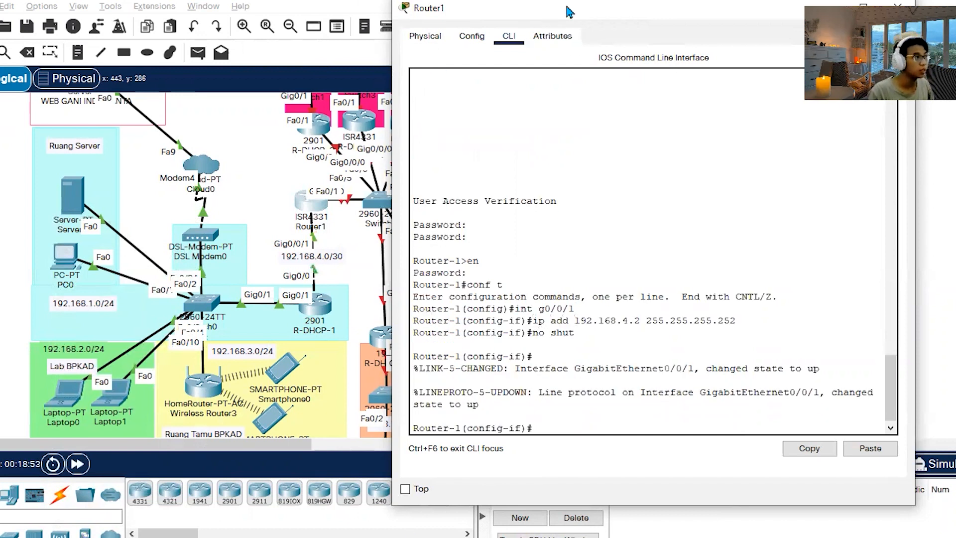
# Find the Router-1 block in the Statik Routing notes and review its g0/0/0 sub-interface commands.
pyautogui.moveTo(570, 11); pyautogui.dragTo(373, 13)
pyautogui.hotkey('alt', 'Tab')
pyautogui.hotkey('alt', 'Tab')
pyautogui.hotkey('alt', 'Tab')
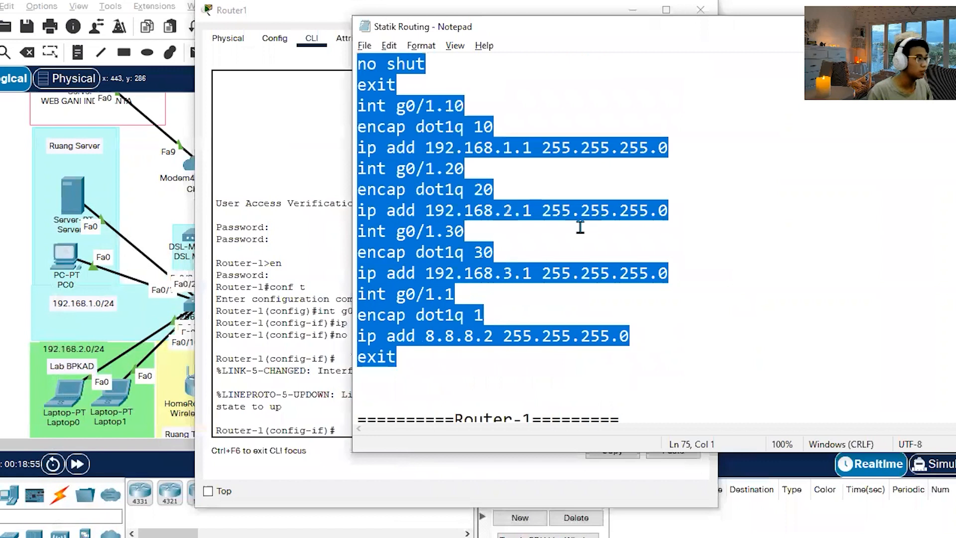
pyautogui.scroll(-3, 580, 226)
pyautogui.click(710, 335)
pyautogui.scroll(-3, 697, 328)
pyautogui.scroll(1, 682, 294)
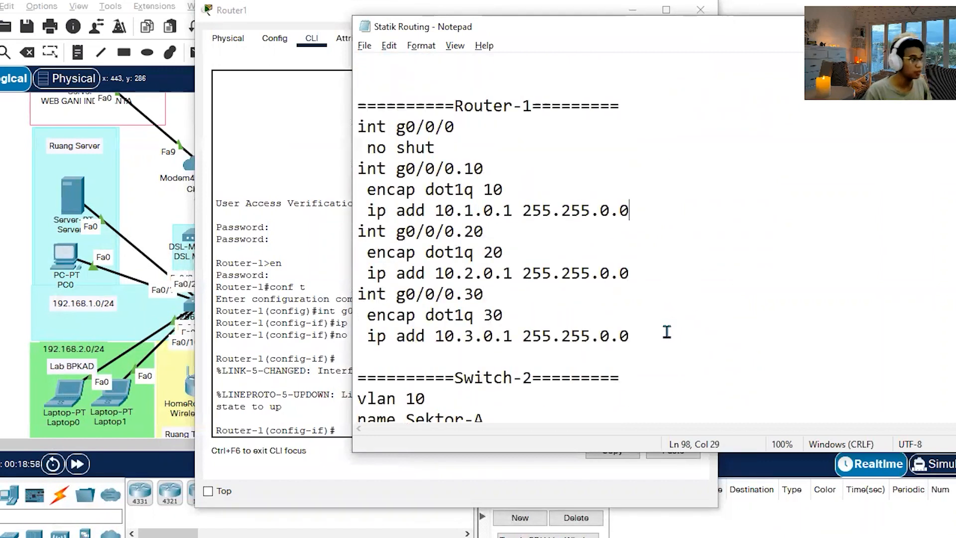
pyautogui.moveTo(659, 335); pyautogui.dragTo(349, 130)
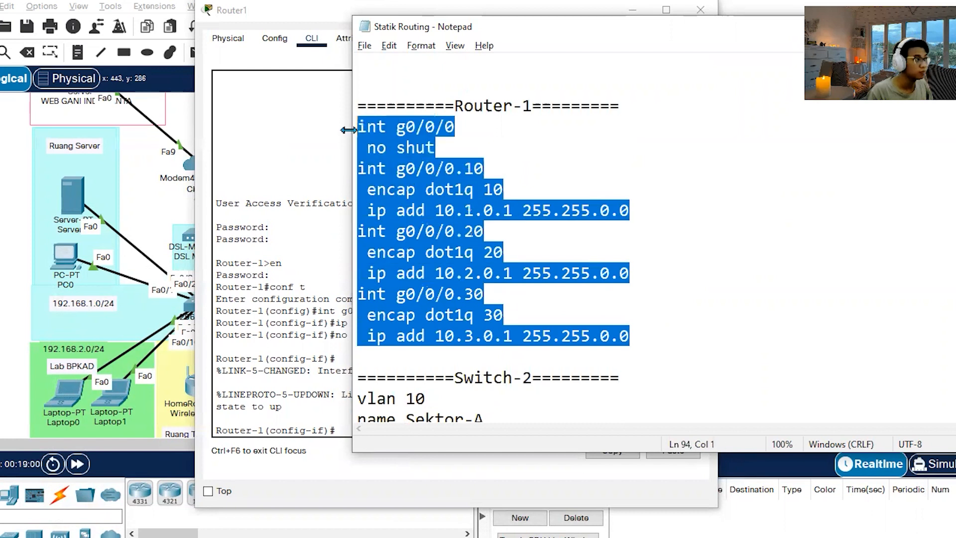
pyautogui.click(552, 208)
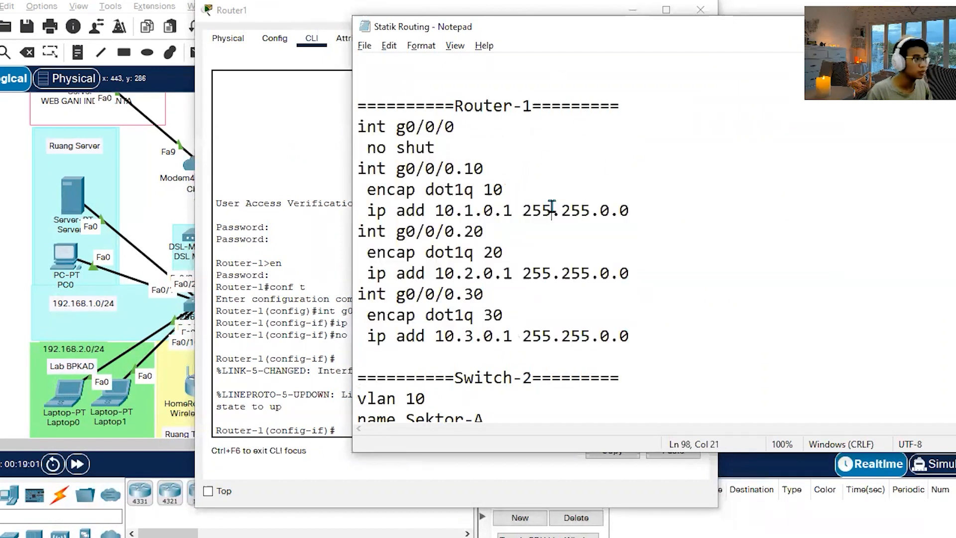
# Compare the Router-1 sub-interface addresses and masks in the notes with the network labels in the topology.
pyautogui.click(637, 10)
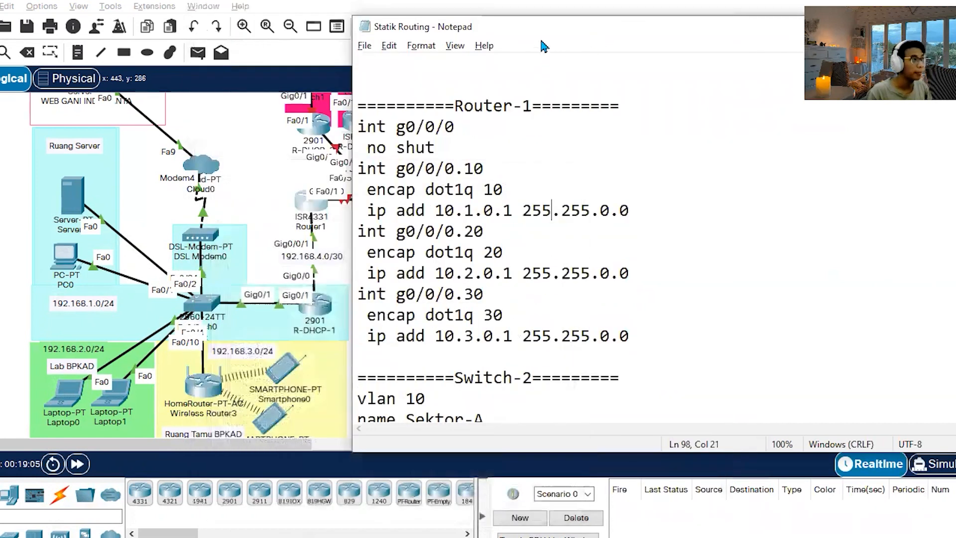
pyautogui.moveTo(556, 37); pyautogui.dragTo(689, 44)
pyautogui.scroll(2, 333, 238)
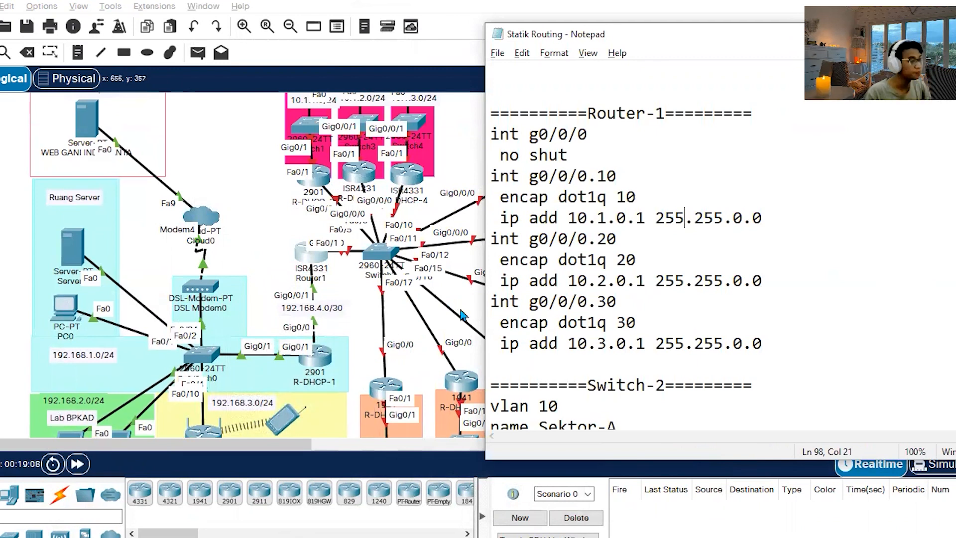
pyautogui.moveTo(654, 217); pyautogui.dragTo(772, 217)
pyautogui.click(772, 217)
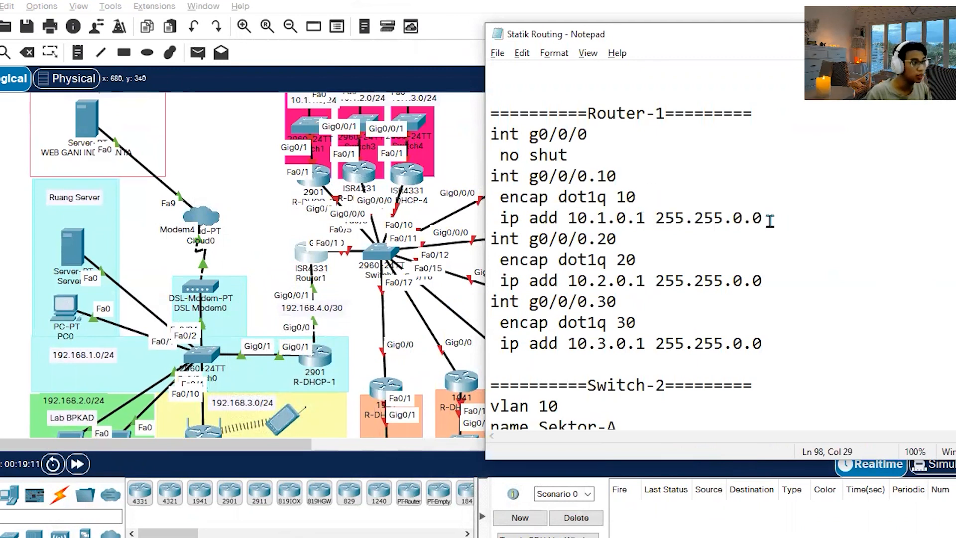
pyautogui.scroll(2, 401, 280)
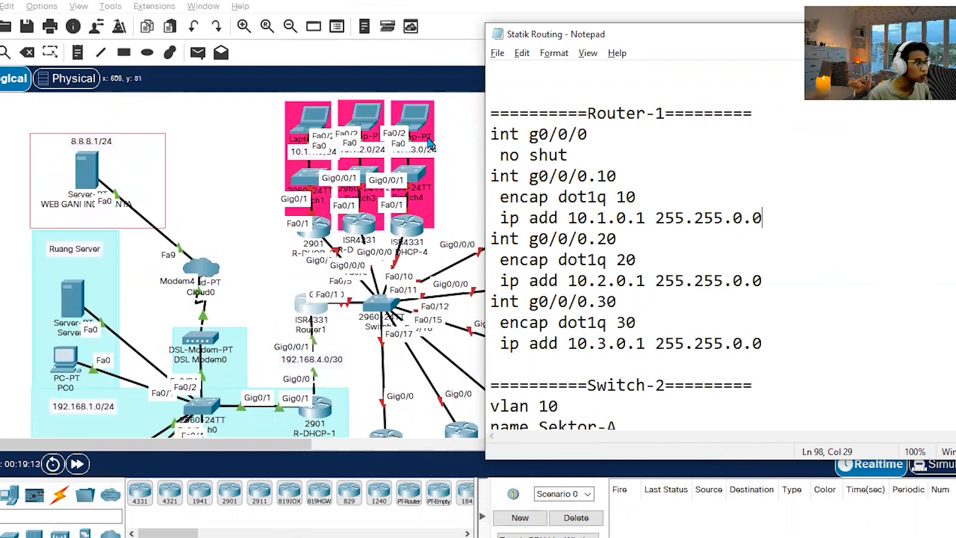
pyautogui.scroll(-2, 436, 156)
pyautogui.scroll(2, 398, 135)
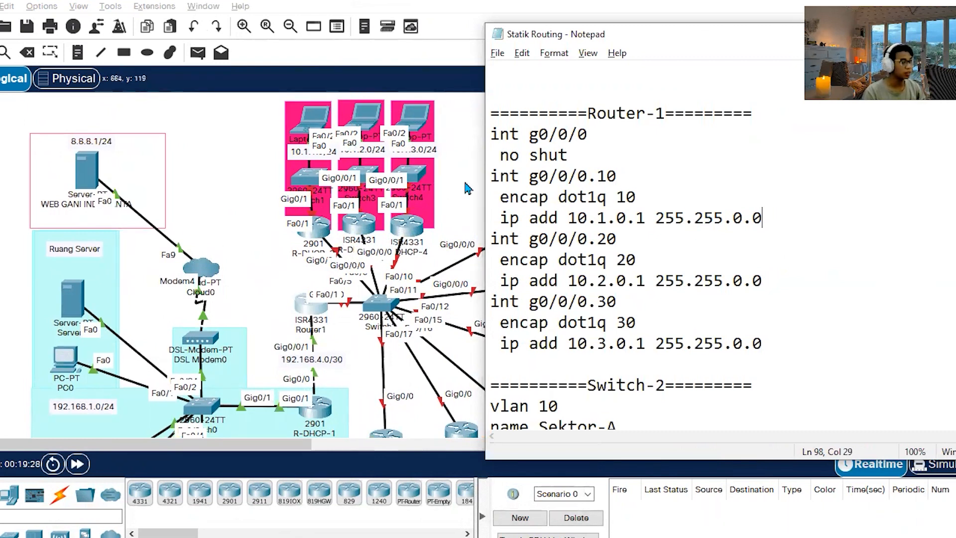
# Move the 10.1.1.0/24, 10.1.2.0/24 and 10.1.3.0/24 labels above the laptops in the red sector.
pyautogui.moveTo(294, 154); pyautogui.dragTo(289, 98)
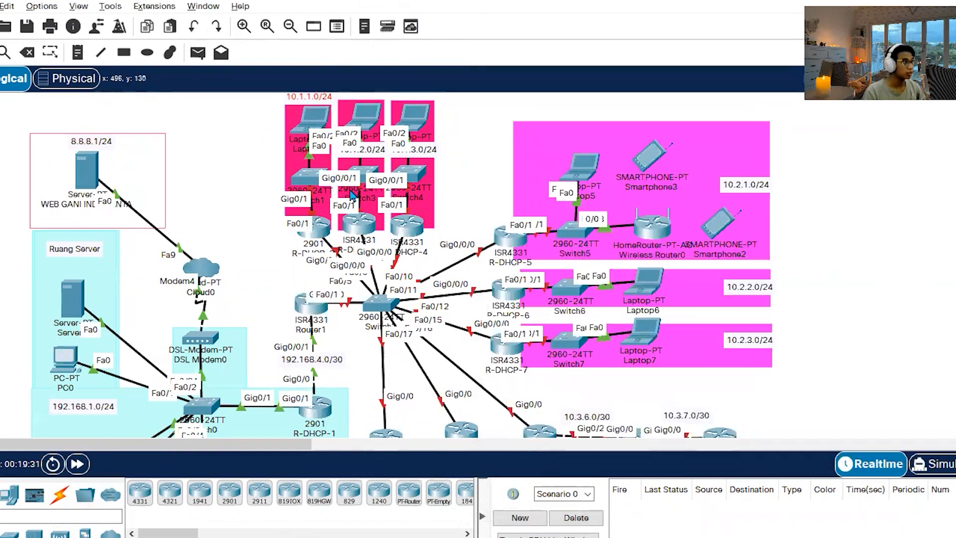
pyautogui.moveTo(365, 155); pyautogui.dragTo(365, 100)
pyautogui.moveTo(423, 149); pyautogui.dragTo(423, 94)
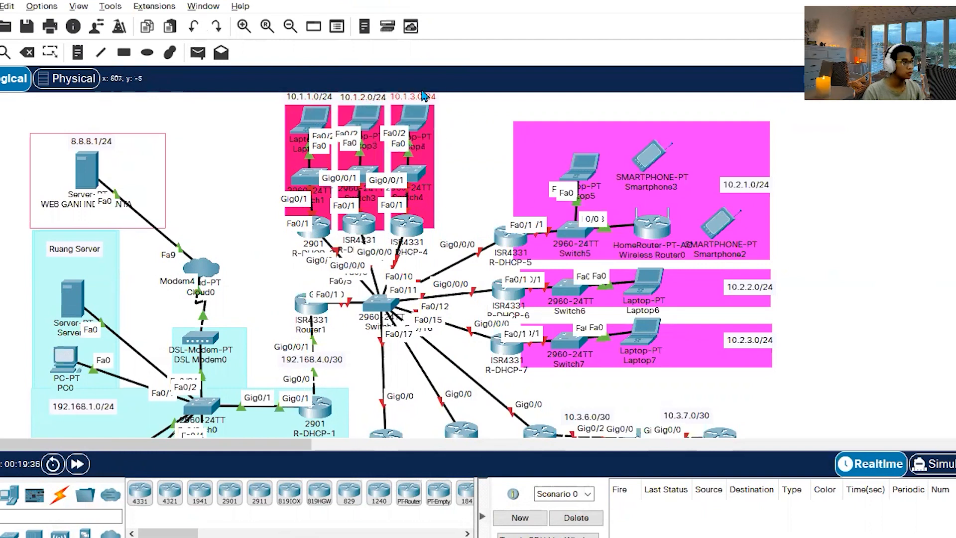
pyautogui.click(467, 121)
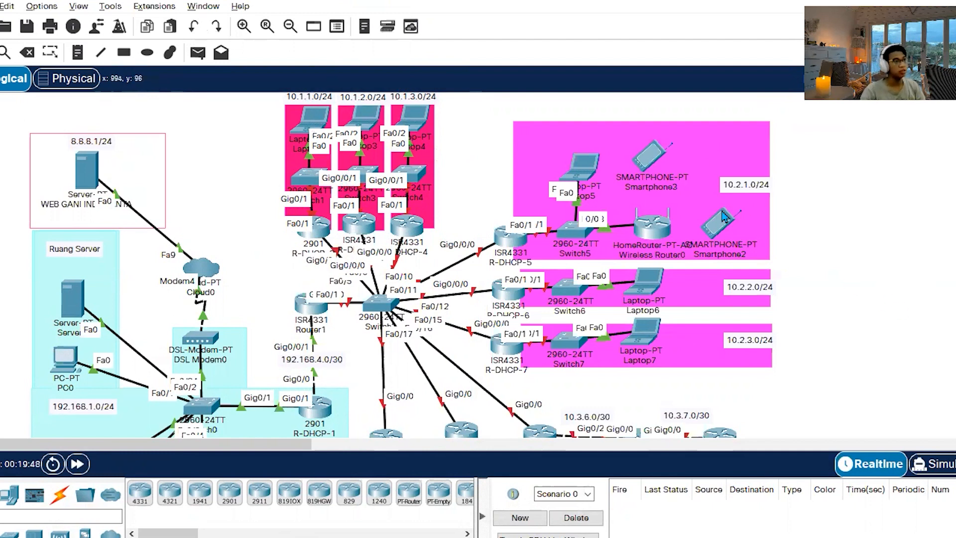
# Move the labels 10.3.1.0/24 through 10.3.5.0/24 below Laptop8 to Laptop12 in the orange sector.
pyautogui.scroll(-3, 490, 316)
pyautogui.scroll(-2, 490, 316)
pyautogui.moveTo(411, 279); pyautogui.dragTo(412, 354)
pyautogui.moveTo(491, 271); pyautogui.dragTo(489, 351)
pyautogui.click(562, 277)
pyautogui.moveTo(561, 276); pyautogui.dragTo(556, 346)
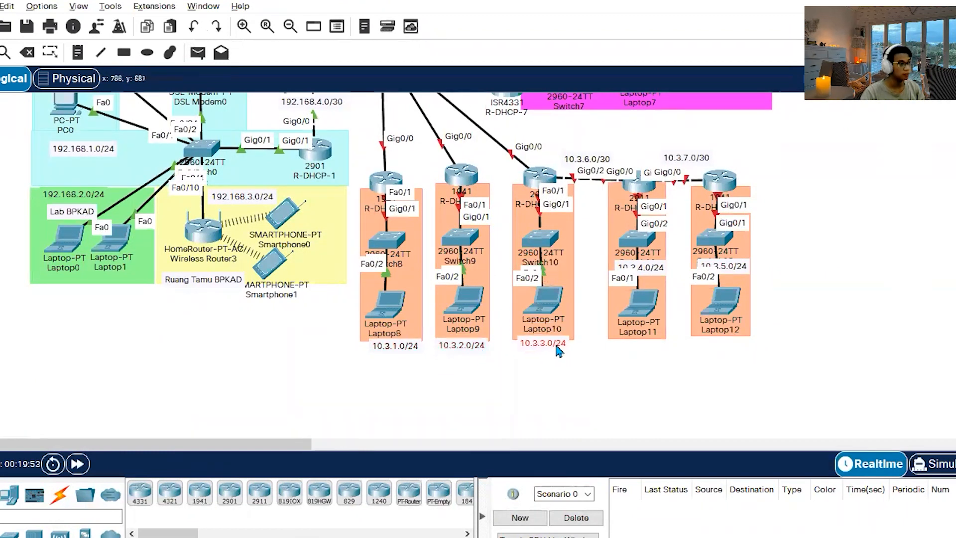
pyautogui.moveTo(454, 353); pyautogui.dragTo(456, 351)
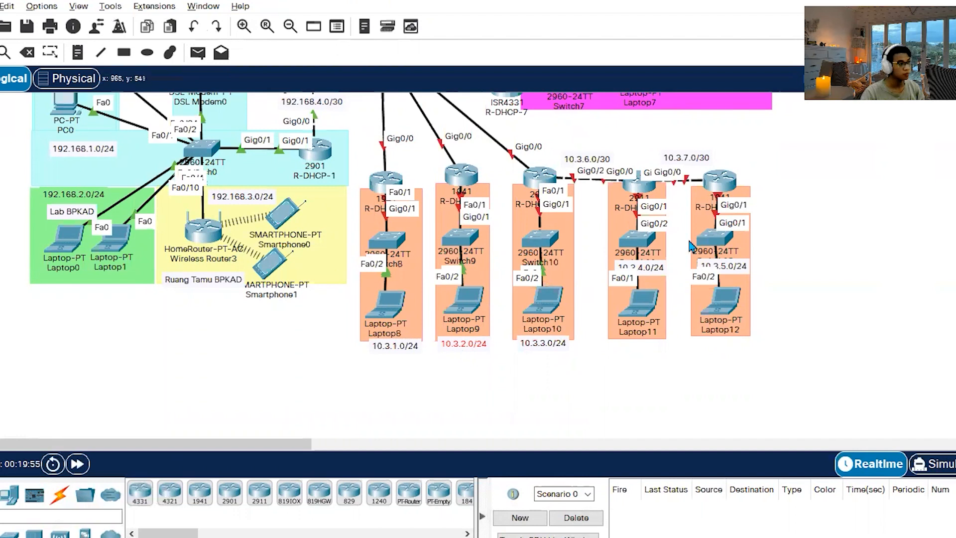
pyautogui.moveTo(654, 274); pyautogui.dragTo(651, 347)
pyautogui.moveTo(745, 266); pyautogui.dragTo(745, 342)
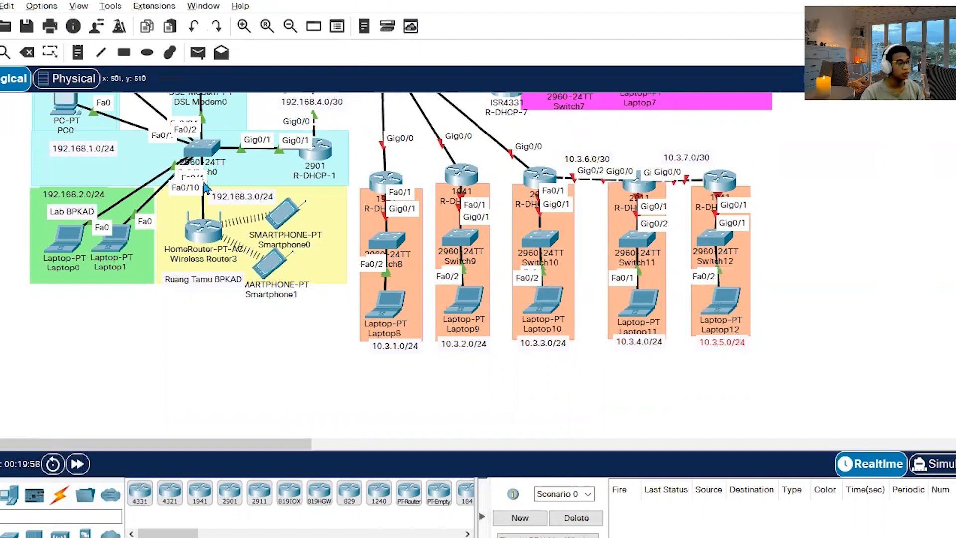
# Reopen Router1's command line and leave interface configuration mode with ex.
pyautogui.scroll(5, 207, 189)
pyautogui.click(318, 311)
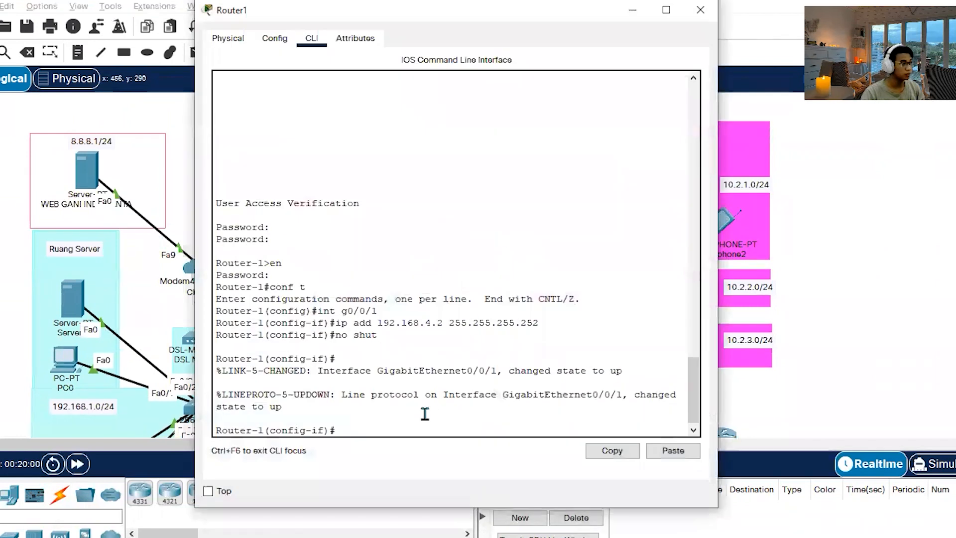
pyautogui.write('ex')
pyautogui.press('Return')
# Copy the Router-1 commands for g0/0/0 and sub-interfaces .10, .20 and .30 from the notes, run them on Router1, and close its window.
pyautogui.hotkey('alt', 'Tab')
pyautogui.hotkey('alt', 'Tab')
pyautogui.moveTo(789, 349); pyautogui.dragTo(460, 132)
pyautogui.hotkey('ctrl', 'c')
pyautogui.click(747, 340)
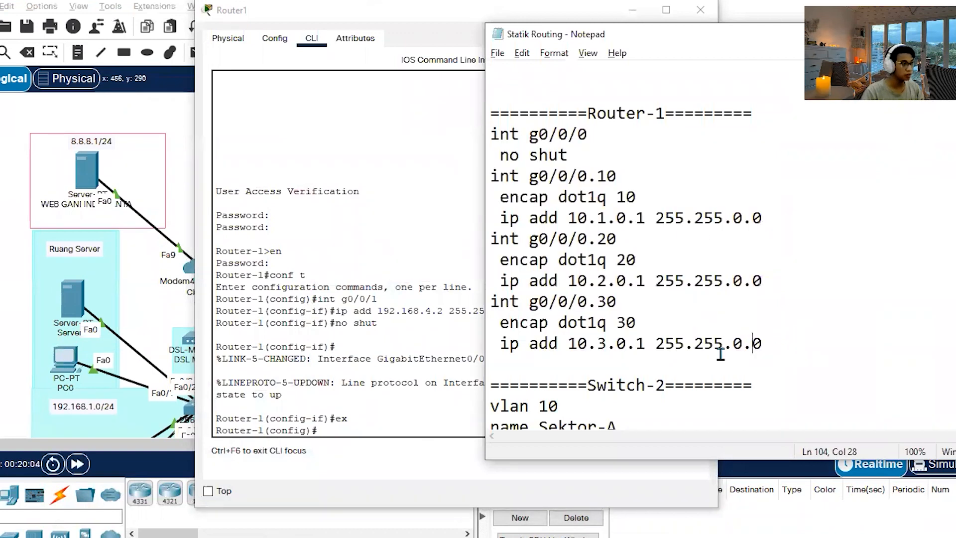
pyautogui.click(350, 431)
pyautogui.click(674, 450)
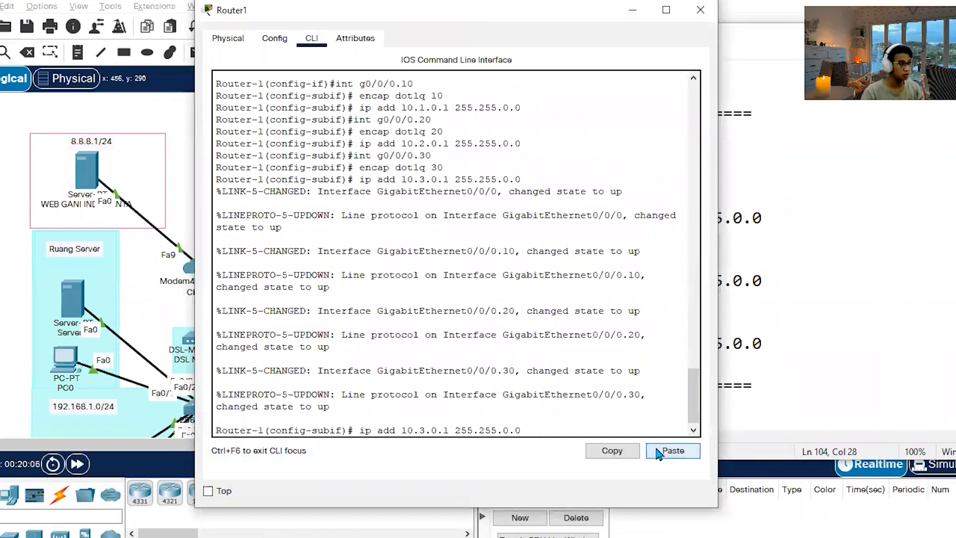
pyautogui.press('Return')
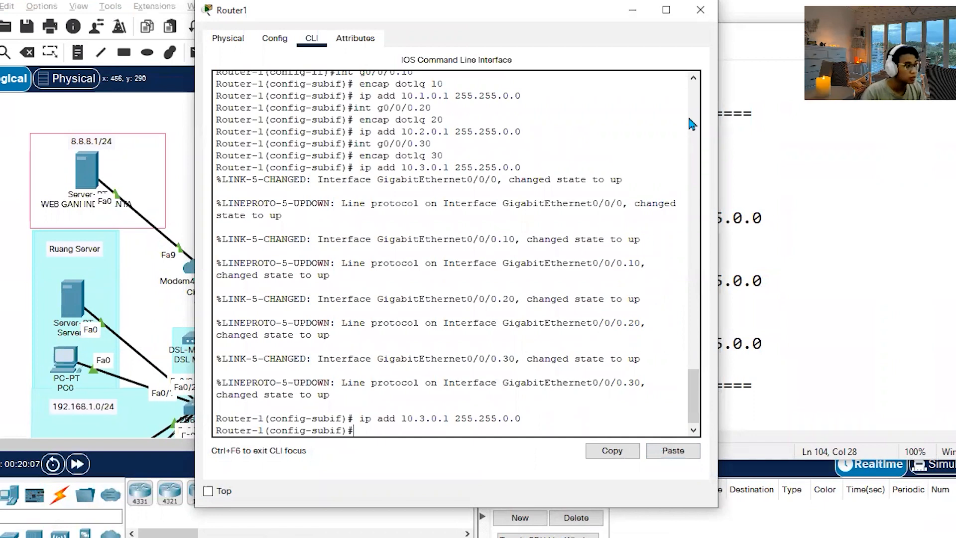
pyautogui.click(712, 11)
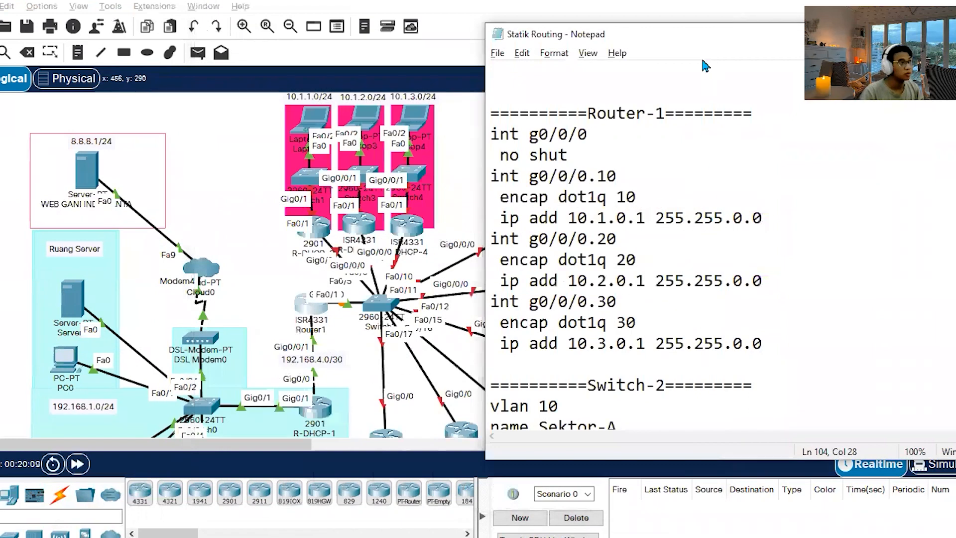
# Switch to the Word instructions and read item 6 on Switch2's trunk port and sector VLANs.
pyautogui.doubleClick(683, 39)
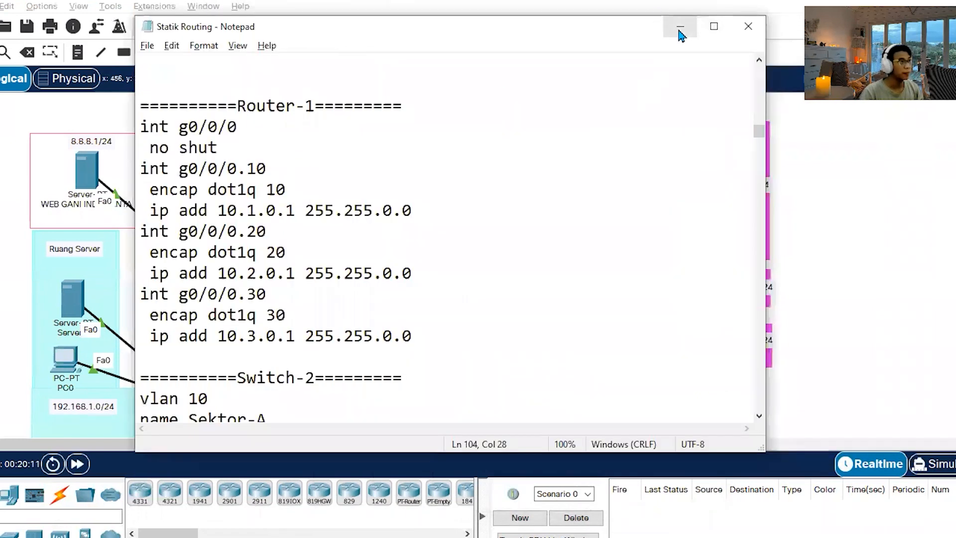
pyautogui.click(679, 30)
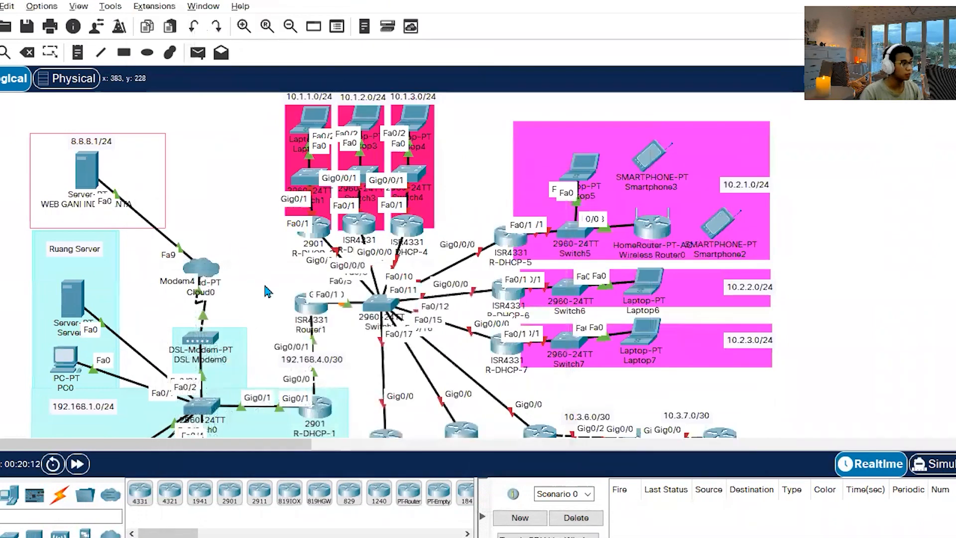
pyautogui.moveTo(307, 314)
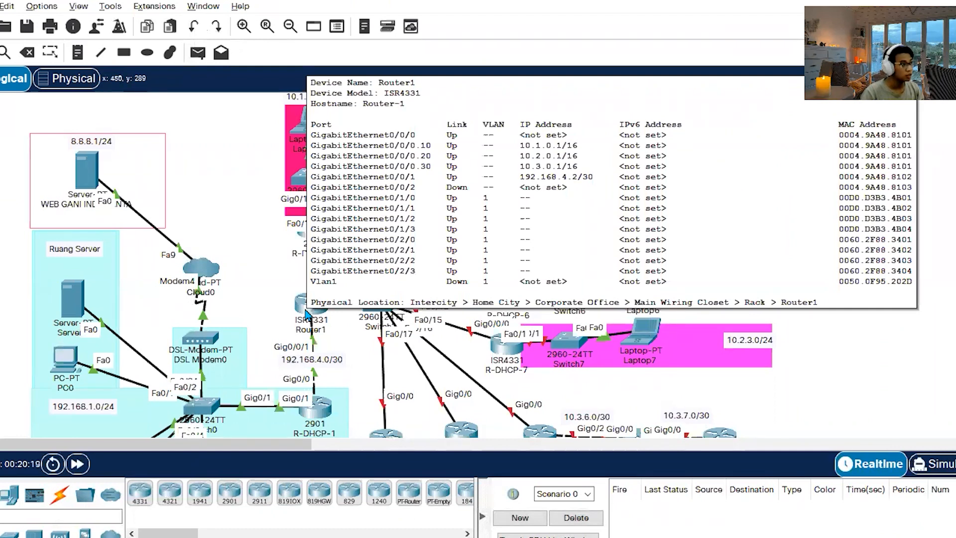
pyautogui.click(181, 535)
pyautogui.scroll(-3, 468, 299)
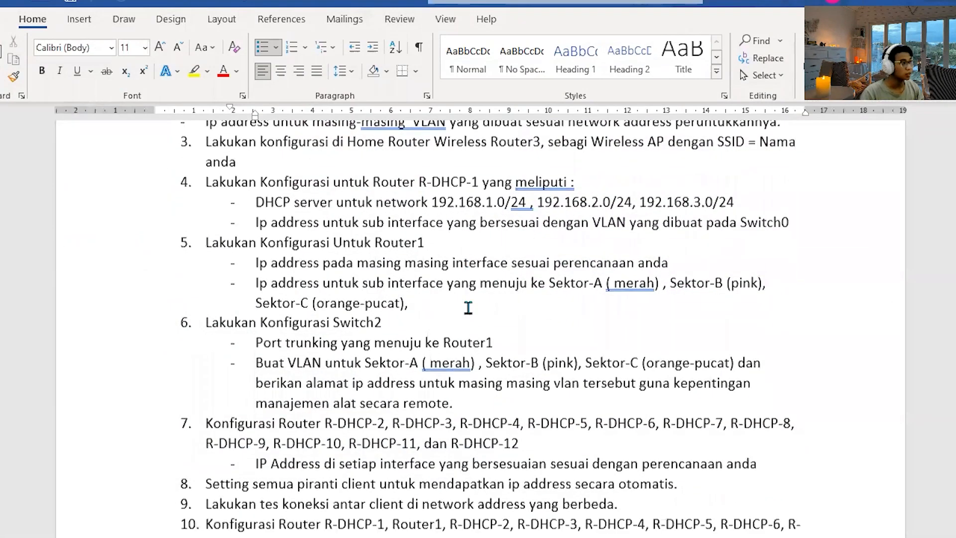
pyautogui.moveTo(500, 331); pyautogui.dragTo(255, 288)
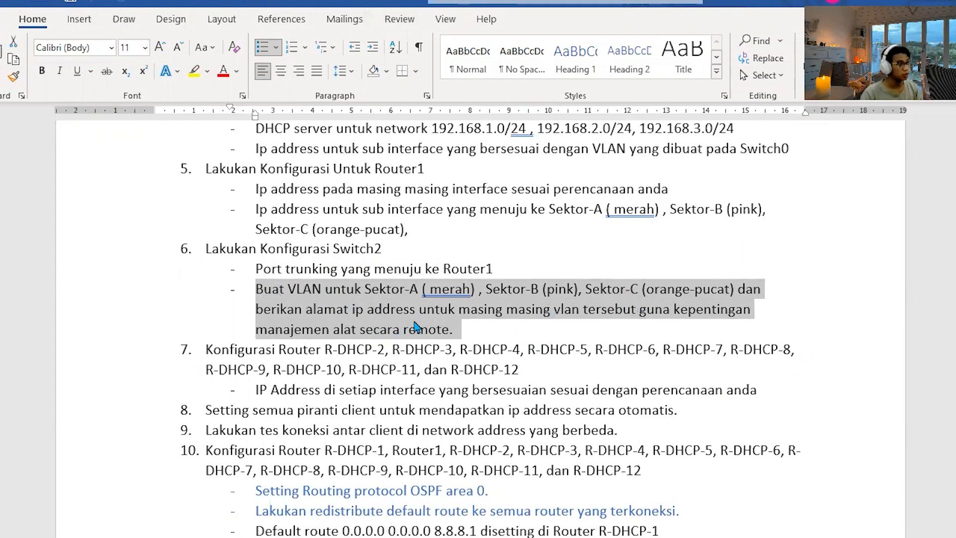
pyautogui.click(515, 334)
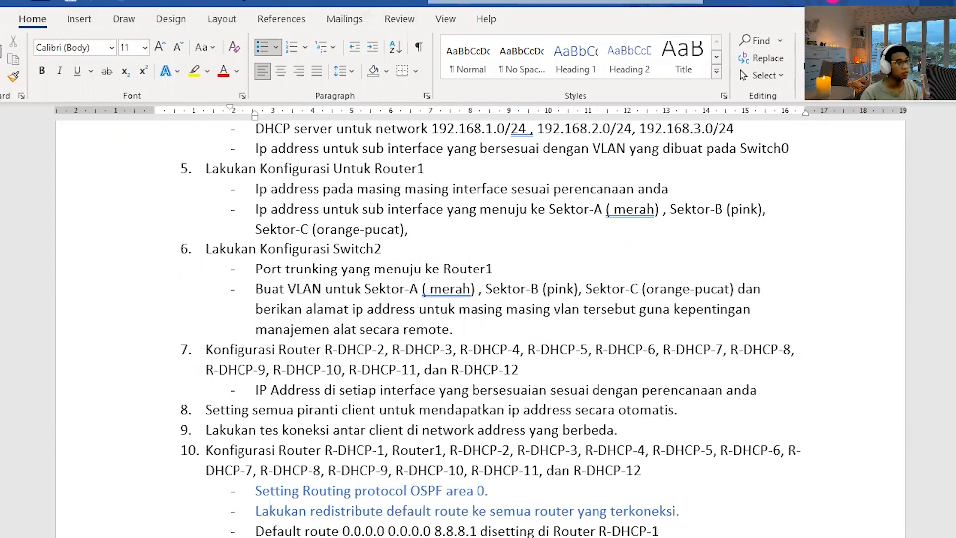
pyautogui.click(901, 2)
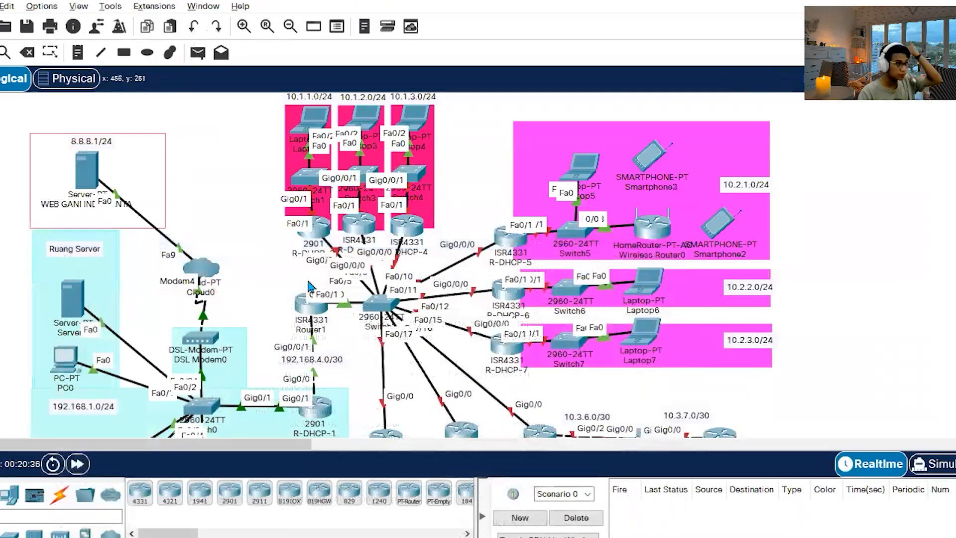
# Review the Switch-2 VLAN and trunk commands in the Statik Routing notes alongside the topology.
pyautogui.click(194, 535)
pyautogui.scroll(-6, 361, 408)
pyautogui.scroll(2, 360, 403)
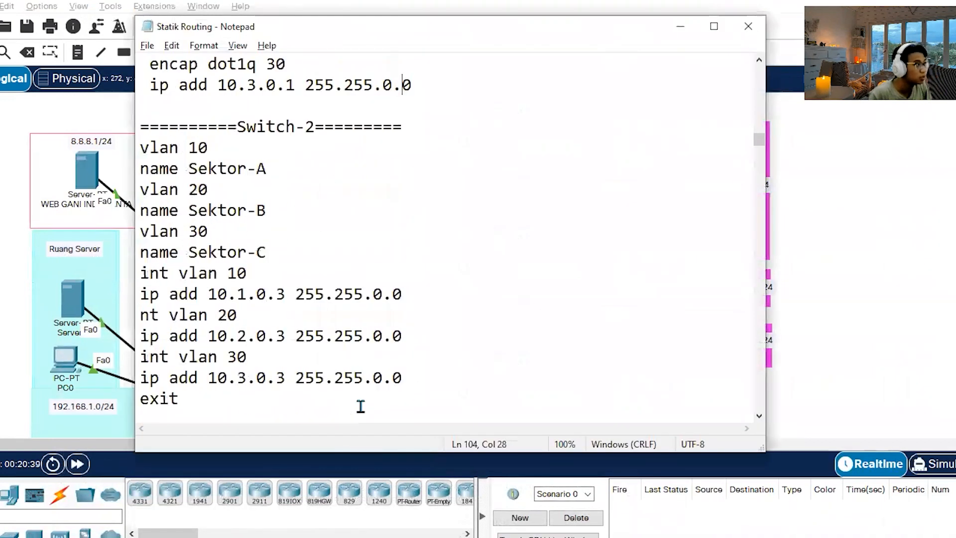
pyautogui.scroll(-1, 358, 397)
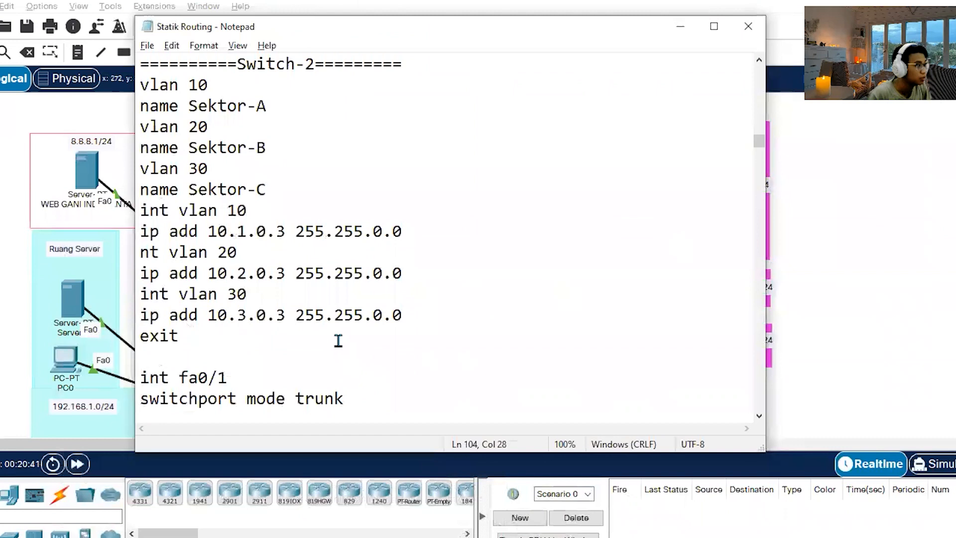
pyautogui.scroll(1, 338, 340)
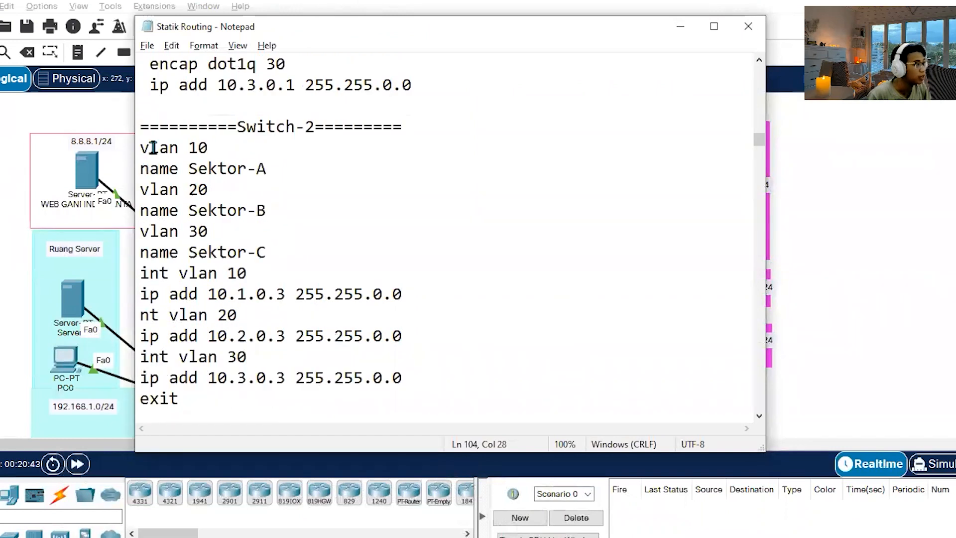
pyautogui.moveTo(420, 29); pyautogui.dragTo(711, 56)
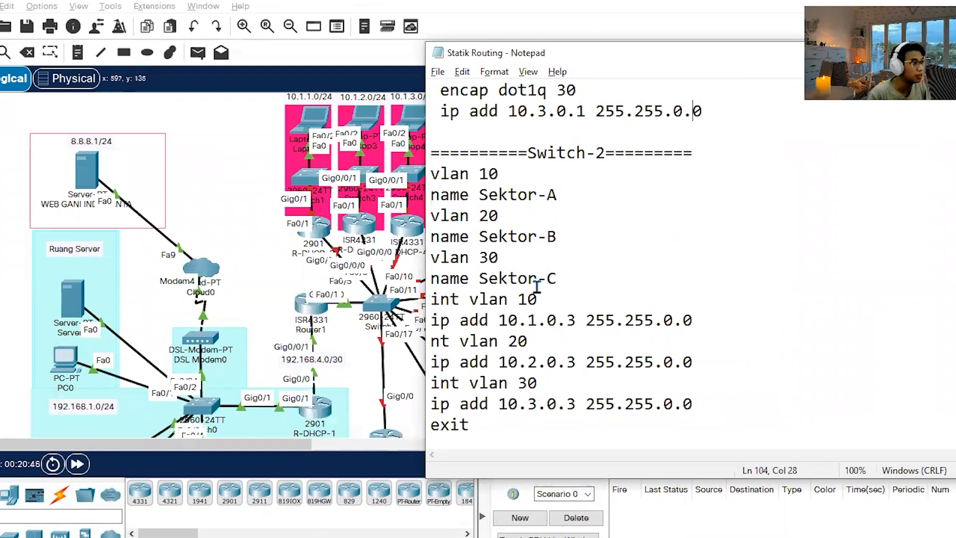
pyautogui.moveTo(621, 64); pyautogui.dragTo(150, 99)
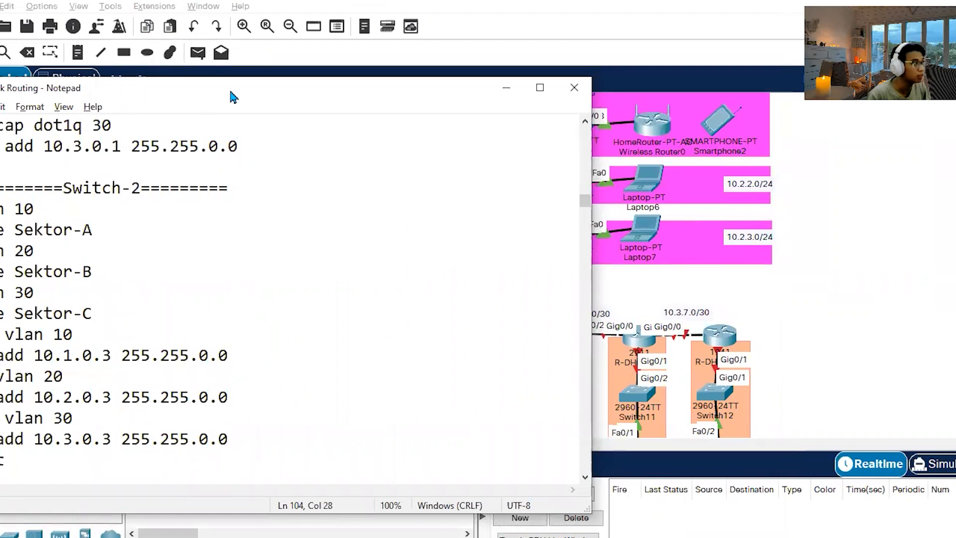
pyautogui.moveTo(231, 94); pyautogui.dragTo(620, 78)
pyautogui.scroll(2, 227, 242)
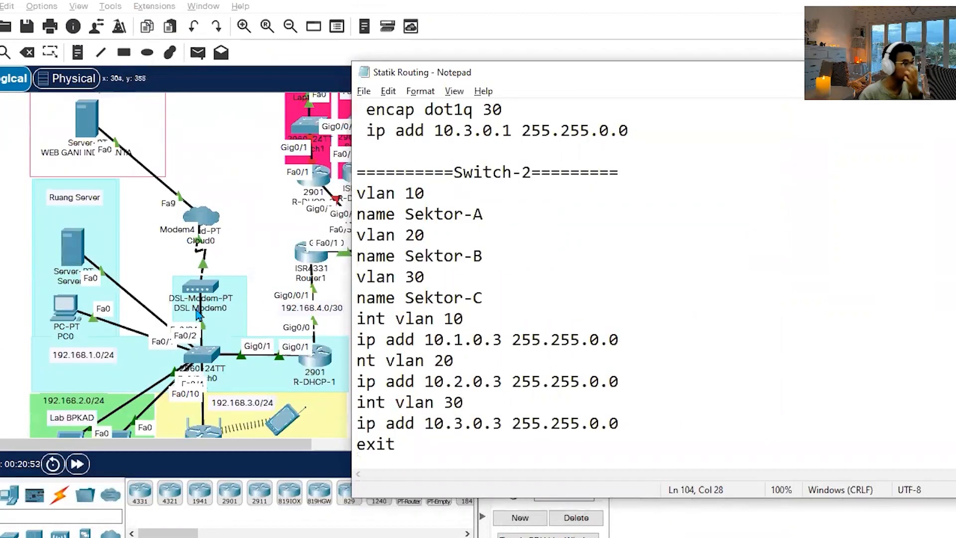
pyautogui.scroll(2, 204, 294)
pyautogui.scroll(-2, 428, 343)
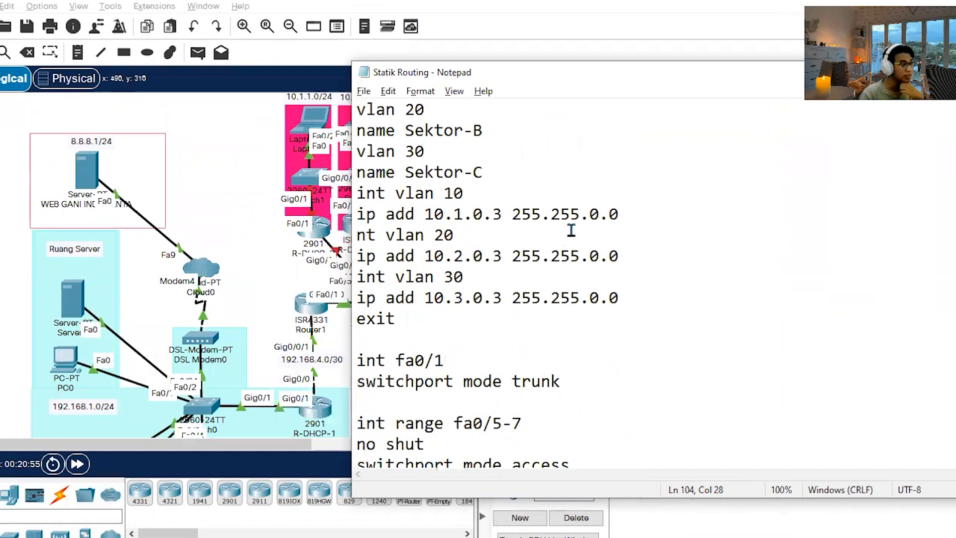
# Review the Switch-2 VLAN addresses, fa0/1 trunk and access port ranges in the Statik Routing notes, keeping the switch visible in the topology.
pyautogui.click(357, 215)
pyautogui.click(455, 214)
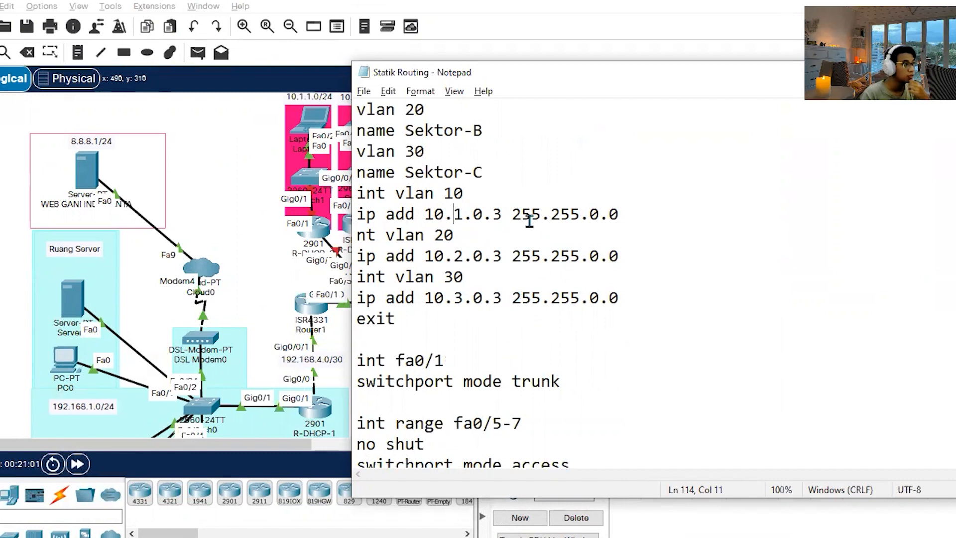
pyautogui.moveTo(512, 216); pyautogui.dragTo(651, 215)
pyautogui.click(657, 233)
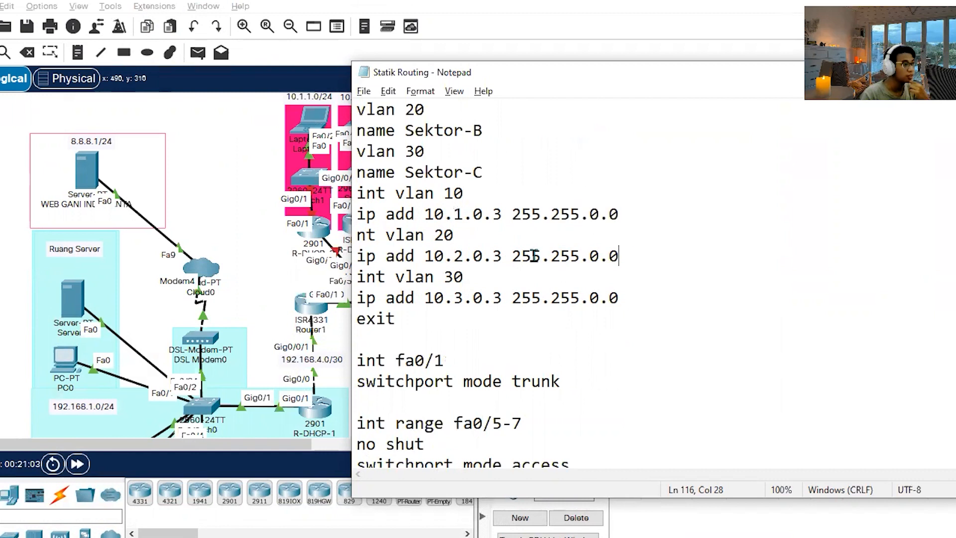
pyautogui.moveTo(513, 256); pyautogui.dragTo(619, 256)
pyautogui.click(611, 276)
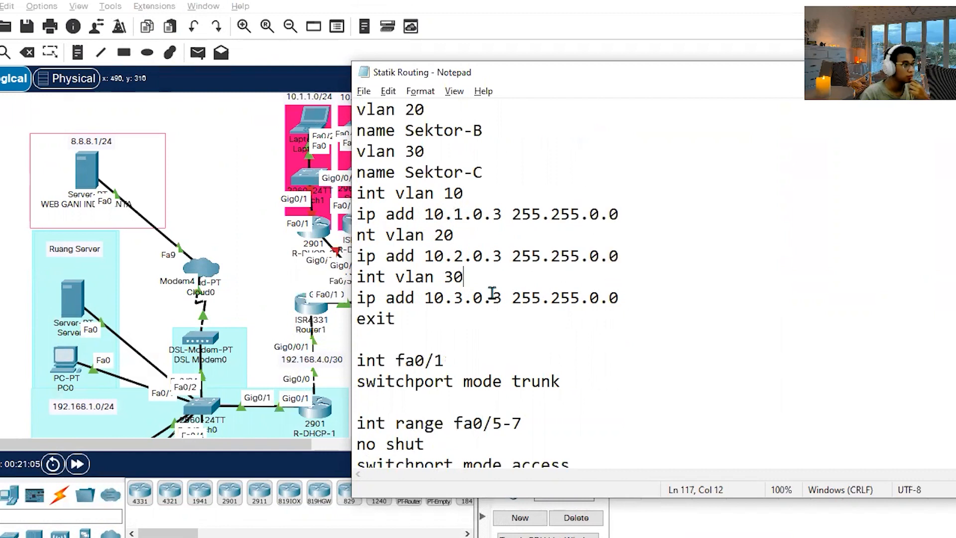
pyautogui.moveTo(513, 298); pyautogui.dragTo(619, 298)
pyautogui.click(618, 295)
pyautogui.scroll(-1, 486, 335)
pyautogui.click(584, 332)
pyautogui.scroll(-4, 527, 349)
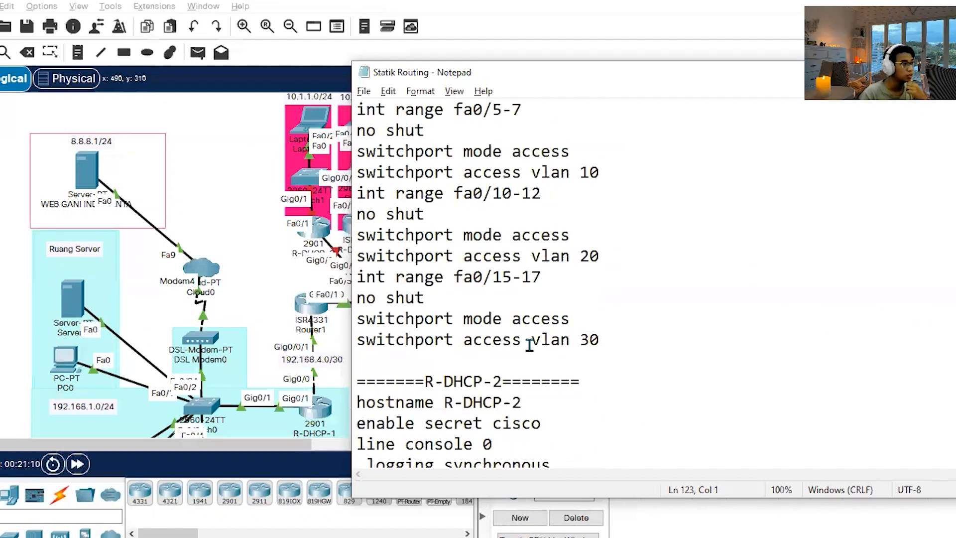
pyautogui.scroll(1, 503, 313)
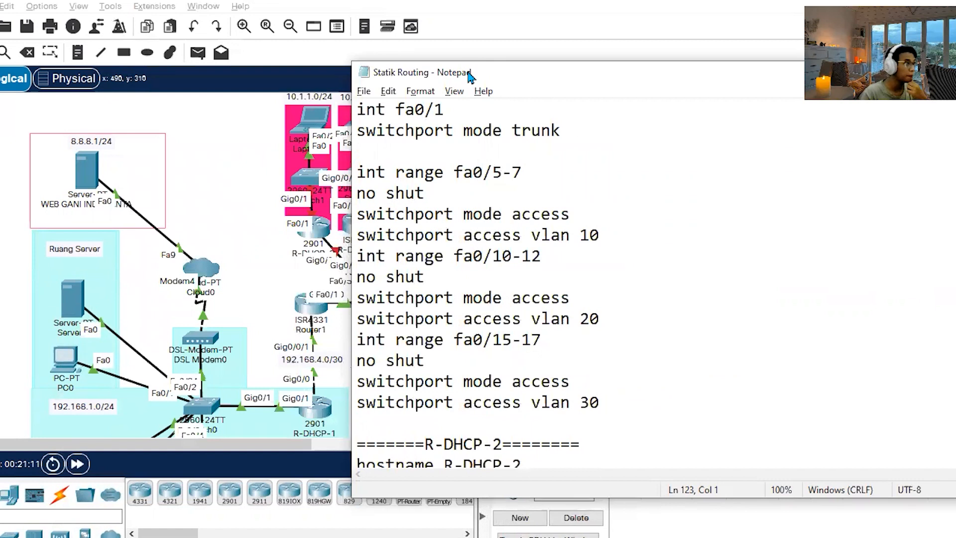
pyautogui.moveTo(476, 75); pyautogui.dragTo(589, 71)
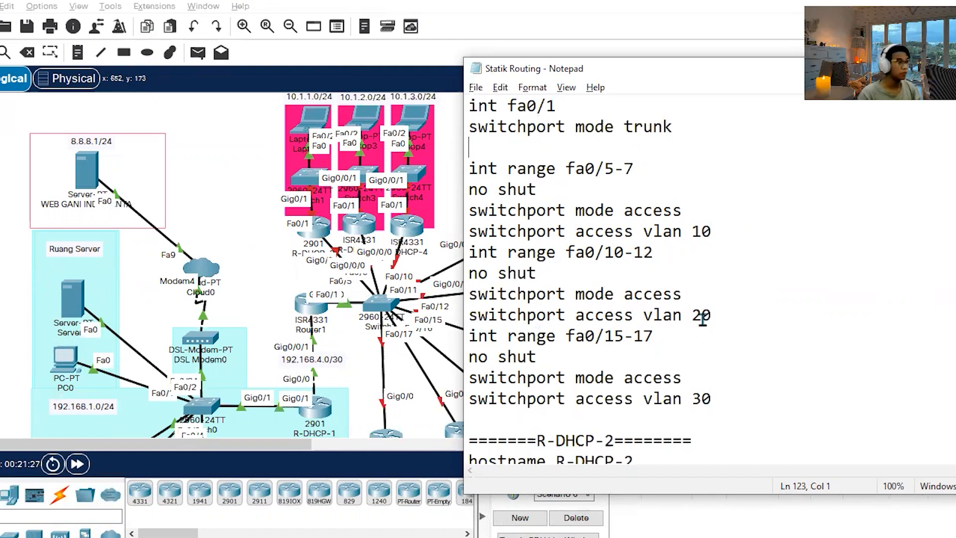
# Copy the whole Switch-2 command block from the notes, from vlan 10 through switchport access vlan 30.
pyautogui.moveTo(727, 396); pyautogui.dragTo(469, 315)
pyautogui.moveTo(422, 197); pyautogui.dragTo(457, 412)
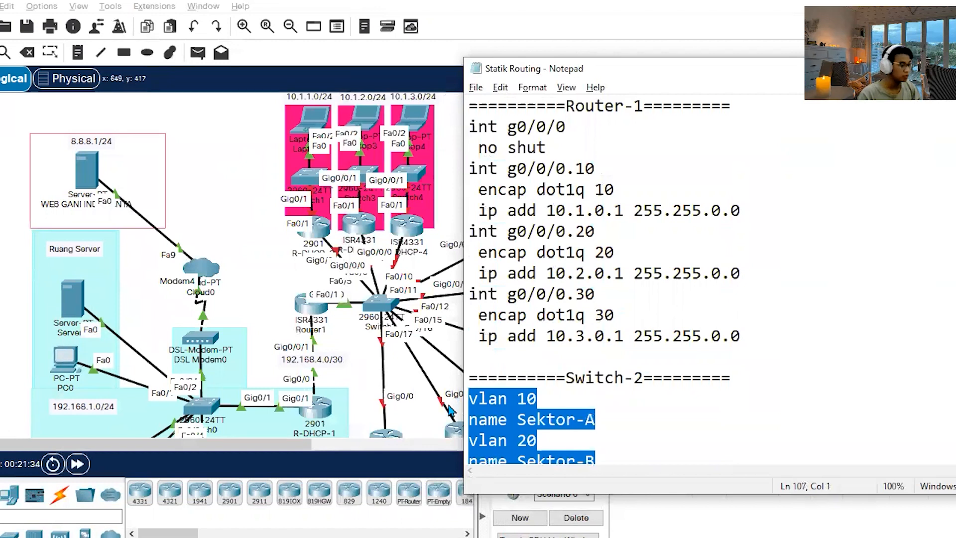
pyautogui.click(450, 410)
# Open Switch2's command line, enter the console password, and enter privileged mode with en and the enable password.
pyautogui.click(379, 302)
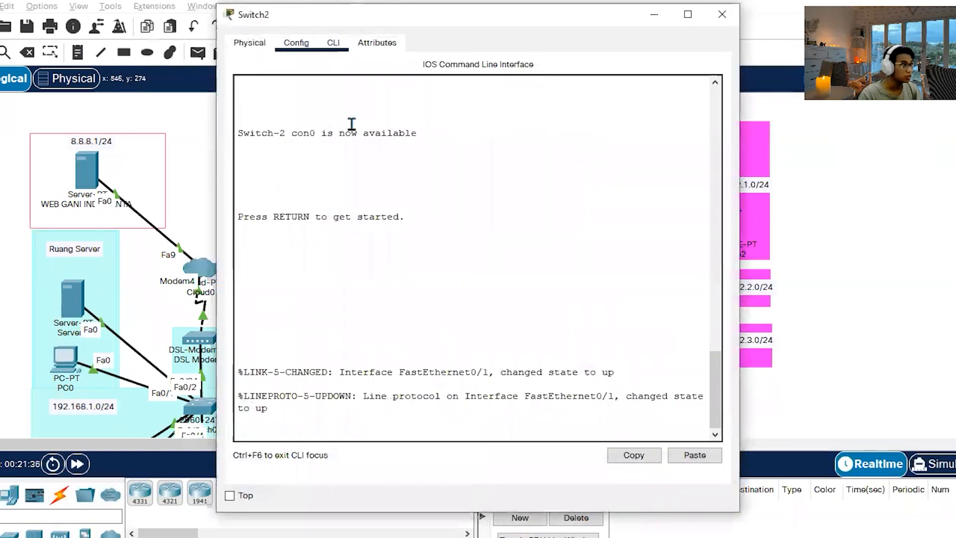
pyautogui.press('Return')
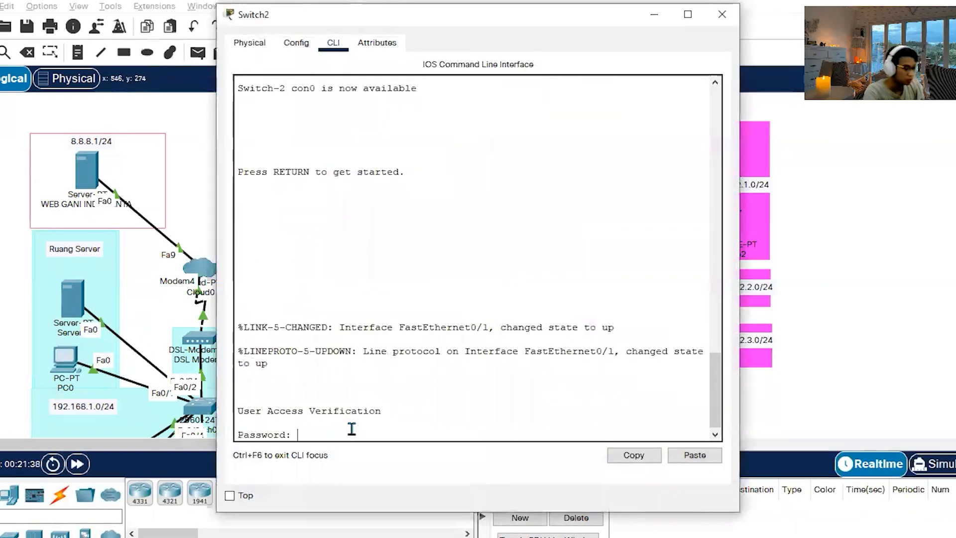
pyautogui.press('Return')
pyautogui.write('en')
pyautogui.press('Return')
# Enter global configuration mode with conf t and run the copied commands for Switch2's VLANs, fa0/1 trunk and sector access ports.
pyautogui.press('Return')
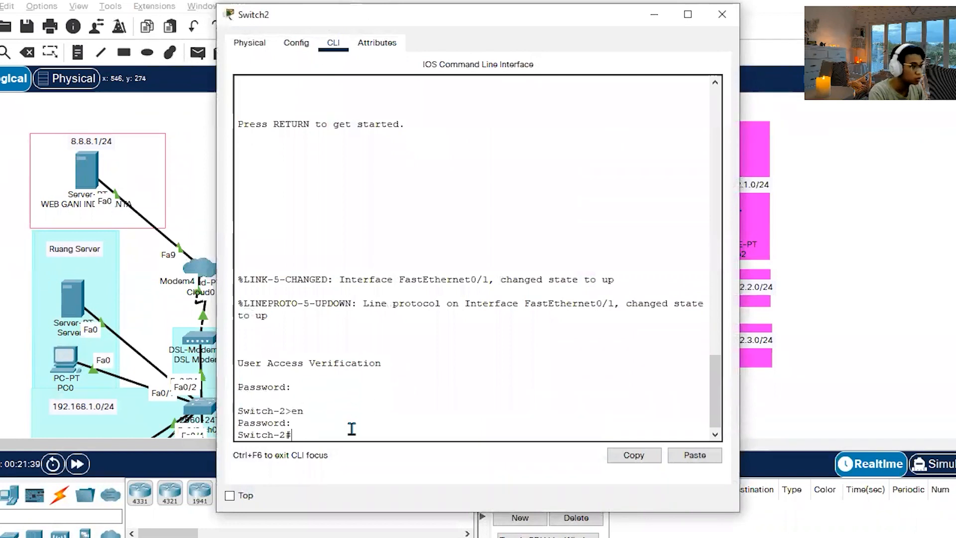
pyautogui.write('conf t')
pyautogui.press('Return')
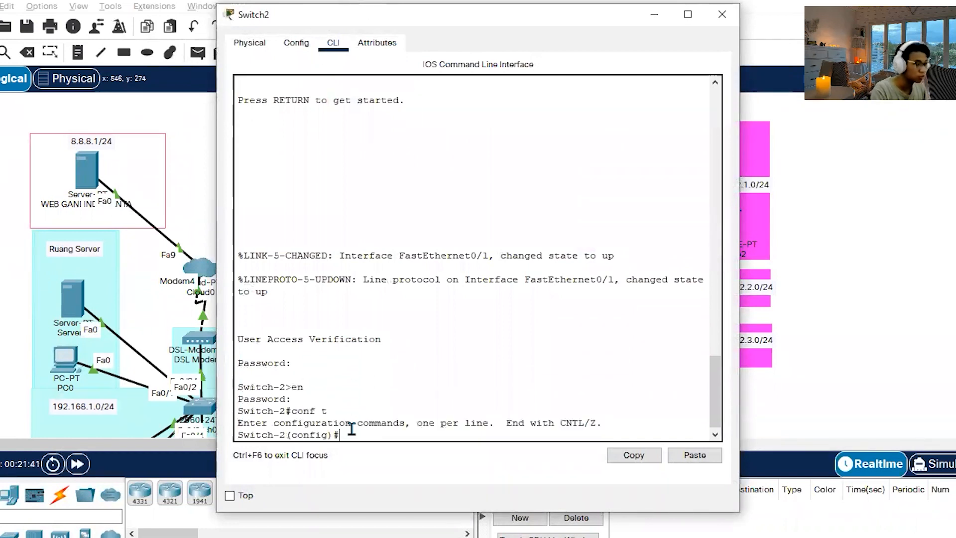
pyautogui.click(682, 459)
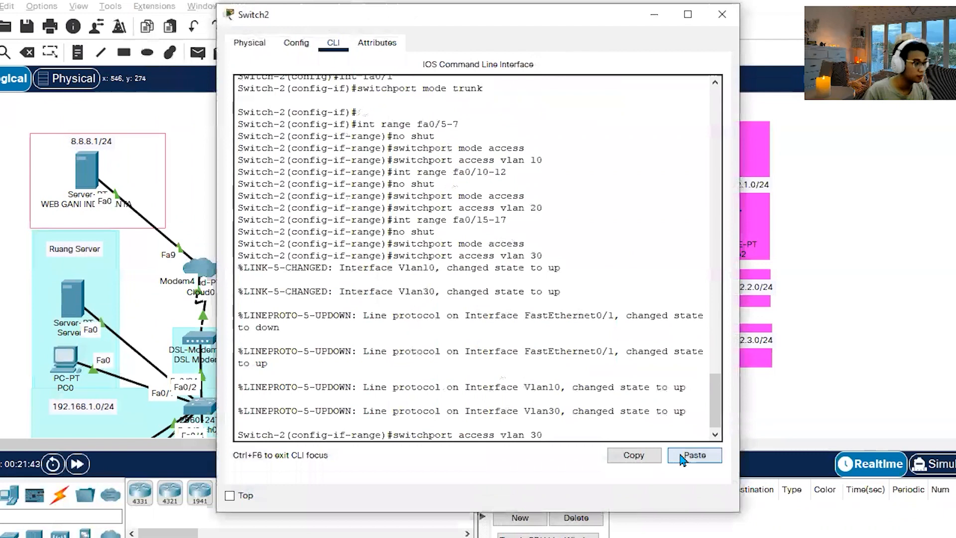
pyautogui.press('Return')
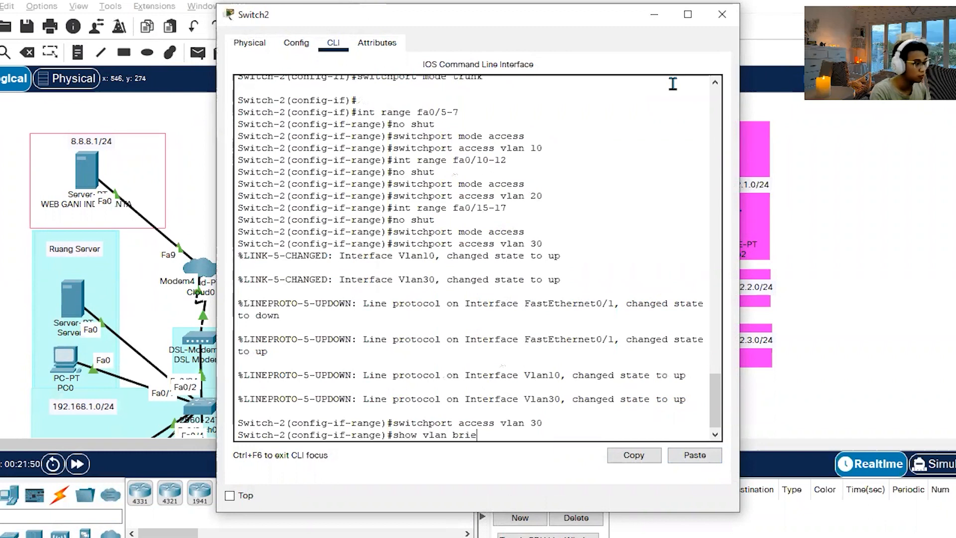
# Display Switch2's VLAN and port assignments with do show vlan bri after trying show vlan brie.
pyautogui.press('Return')
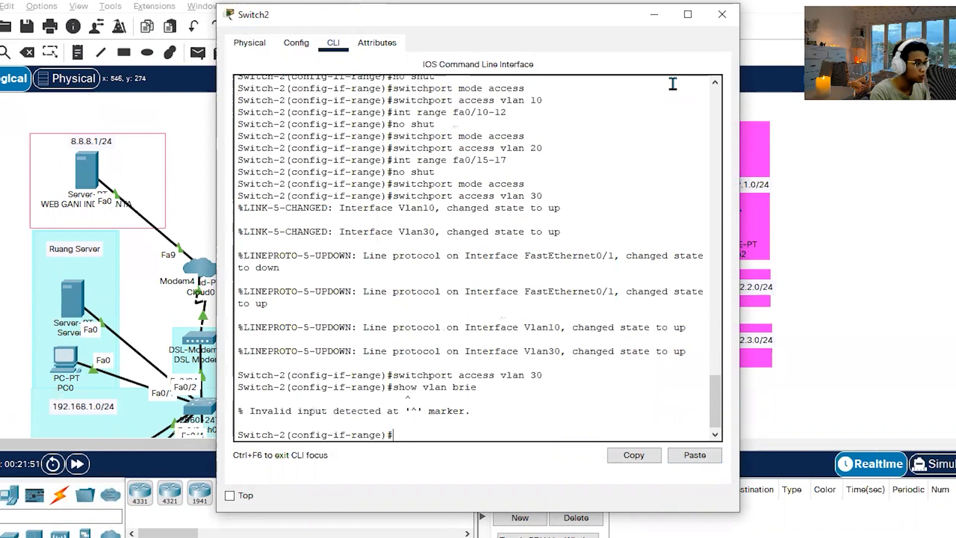
pyautogui.write('do show vl')
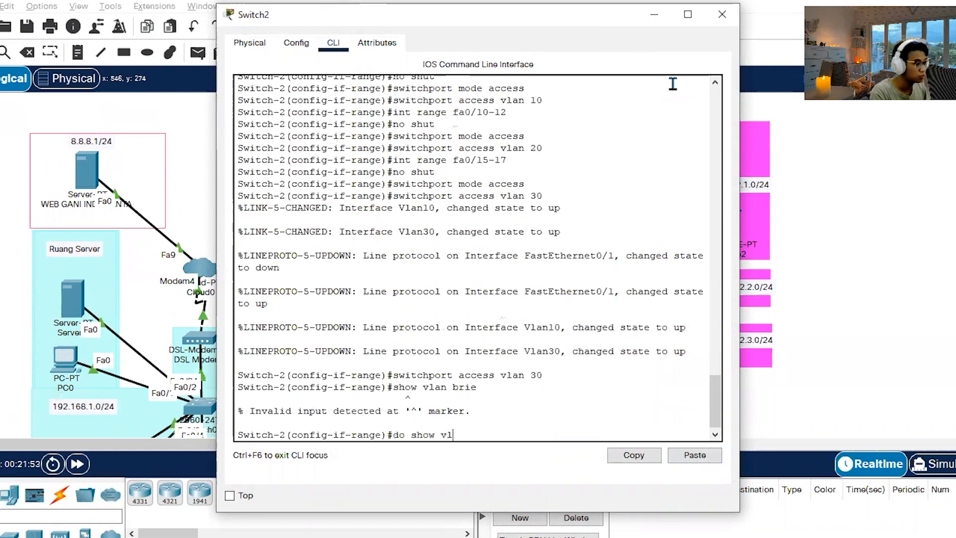
pyautogui.write('an bri')
pyautogui.press('Return')
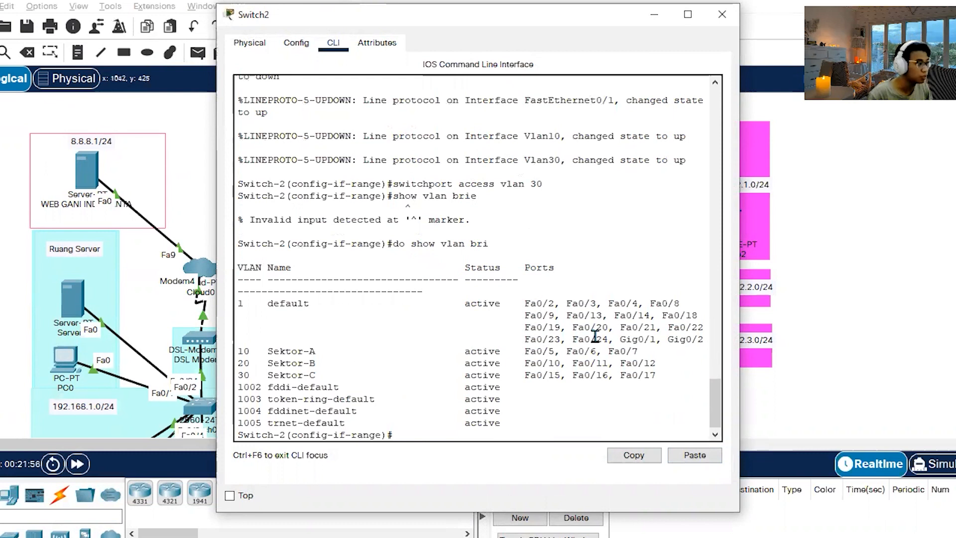
# Check the fa0/1 trunk commands in Switch2's output, display the trunk status with do show int trunk, and close the switch window.
pyautogui.scroll(10, 593, 339)
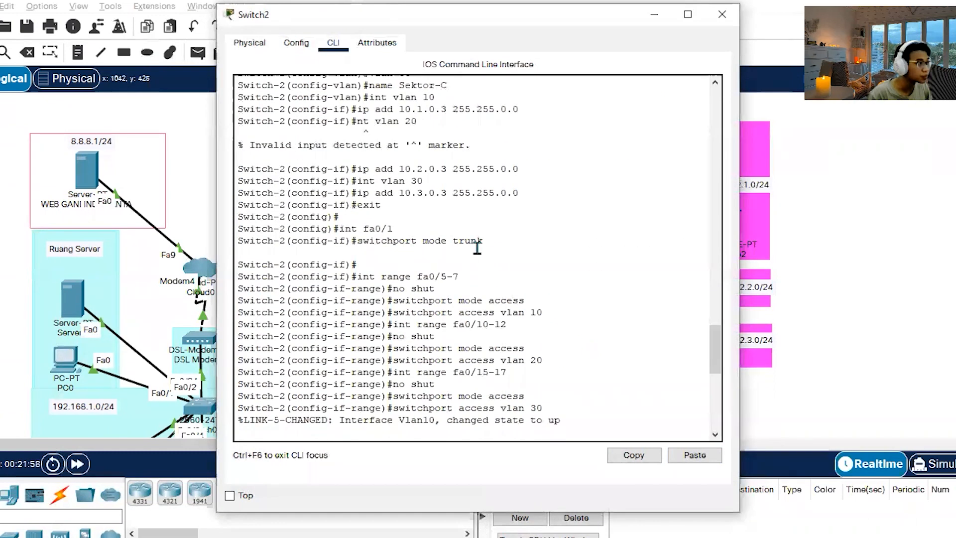
pyautogui.moveTo(477, 241); pyautogui.dragTo(256, 224)
pyautogui.click(517, 261)
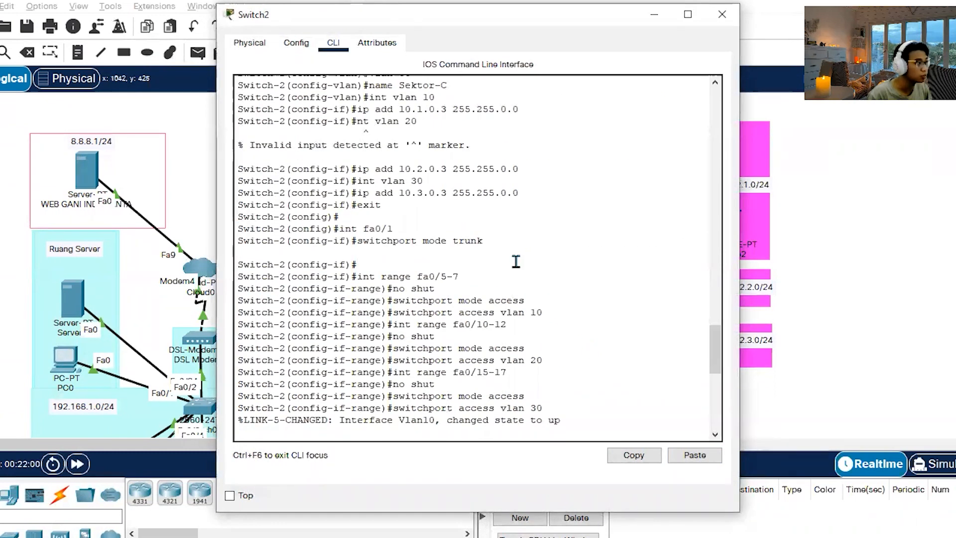
pyautogui.scroll(-10, 516, 264)
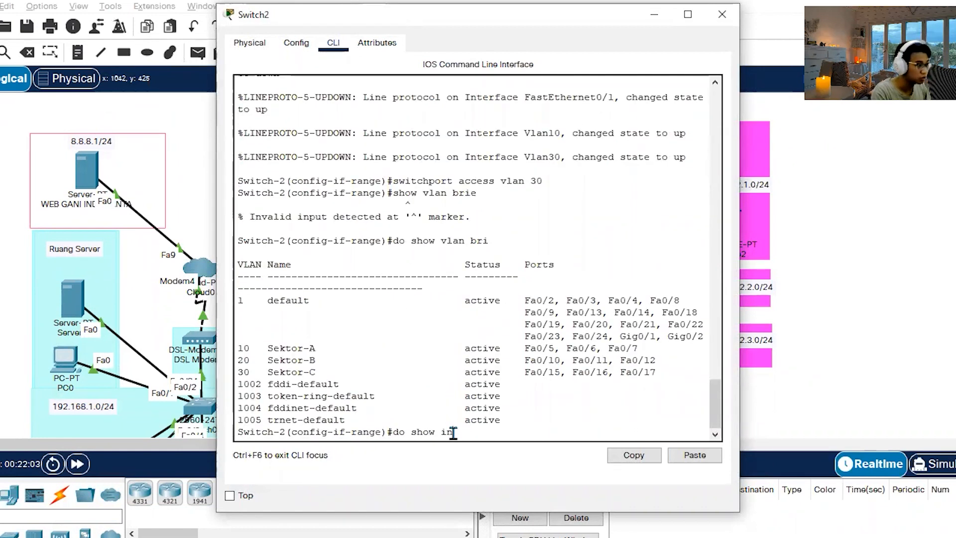
pyautogui.write('o show int trunk')
pyautogui.press('Return')
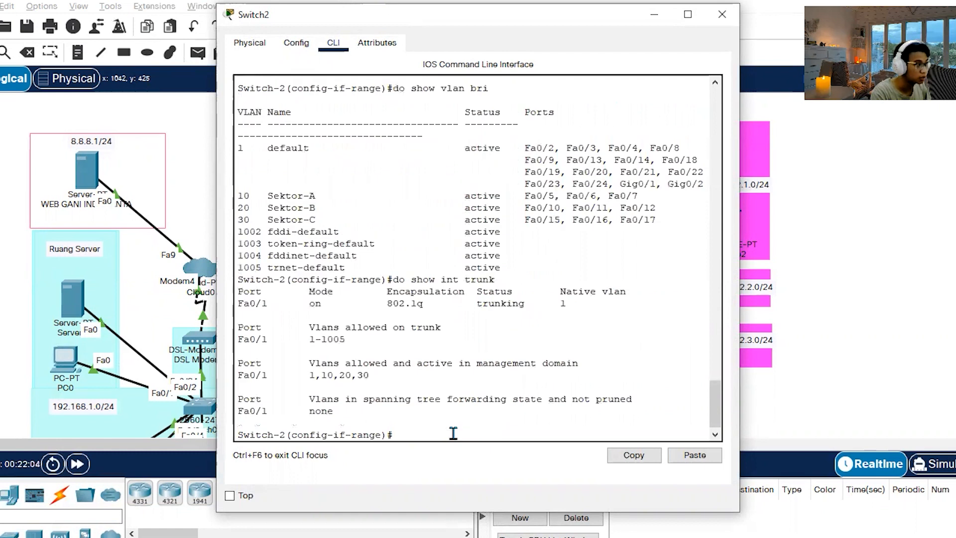
pyautogui.moveTo(401, 413); pyautogui.dragTo(238, 399)
pyautogui.click(371, 363)
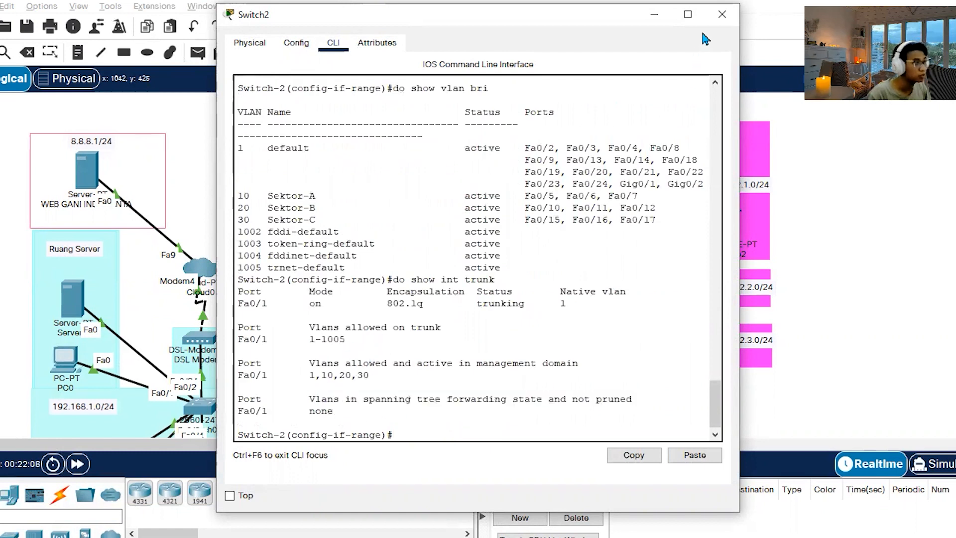
pyautogui.click(722, 14)
# Switch to the notes to find the R-DHCP-2 section, and briefly check the R-DHCP-2 router's command line.
pyautogui.hotkey('alt', 'Tab')
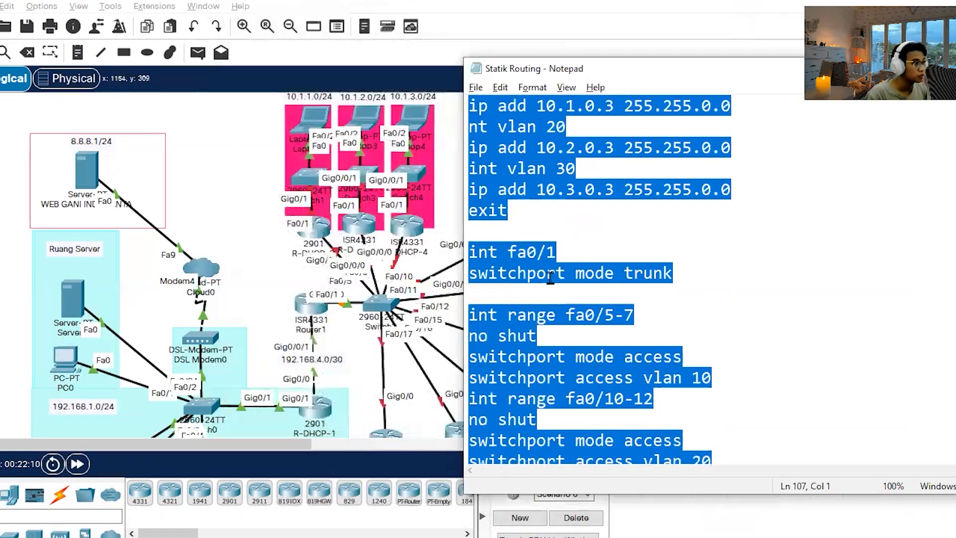
pyautogui.scroll(-8, 697, 333)
pyautogui.click(792, 309)
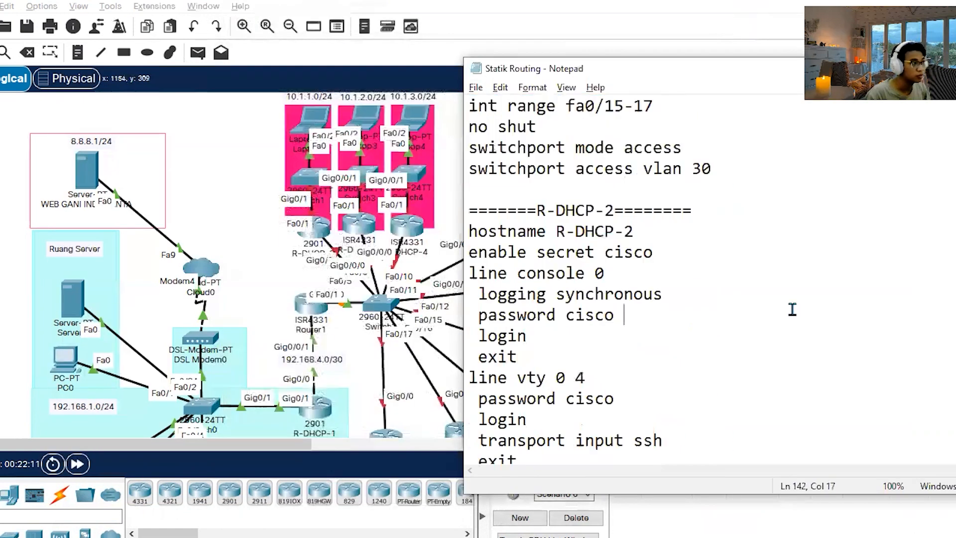
pyautogui.click(315, 233)
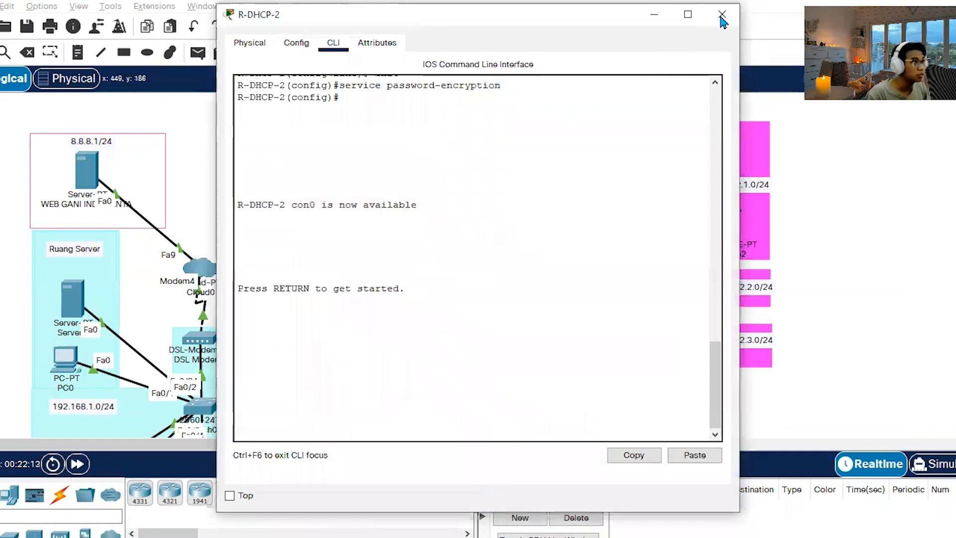
pyautogui.click(721, 14)
# Switch to the Word instructions and read item 7 on interface IP addresses for R-DHCP-2 through R-DHCP-12.
pyautogui.hotkey('alt', 'Tab')
pyautogui.hotkey('alt', 'Tab')
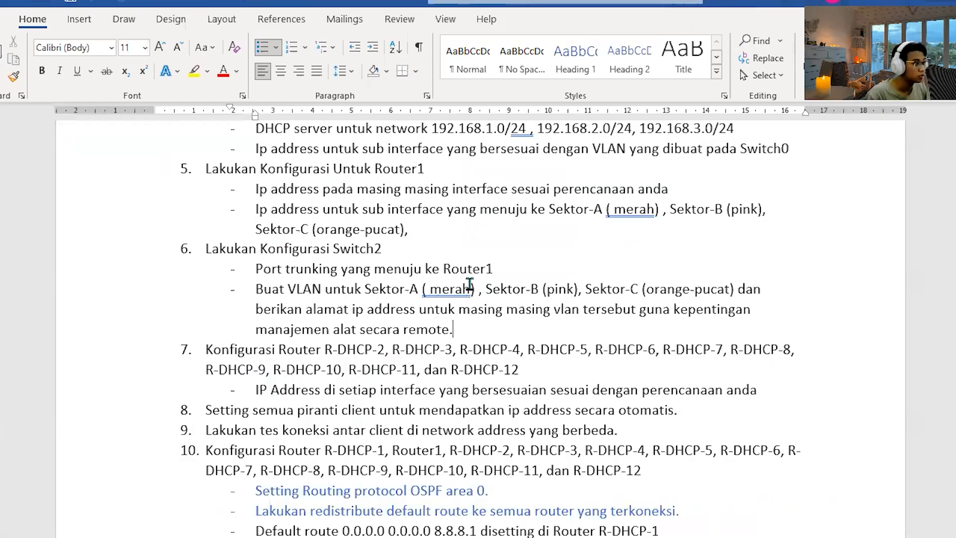
pyautogui.scroll(-2, 296, 291)
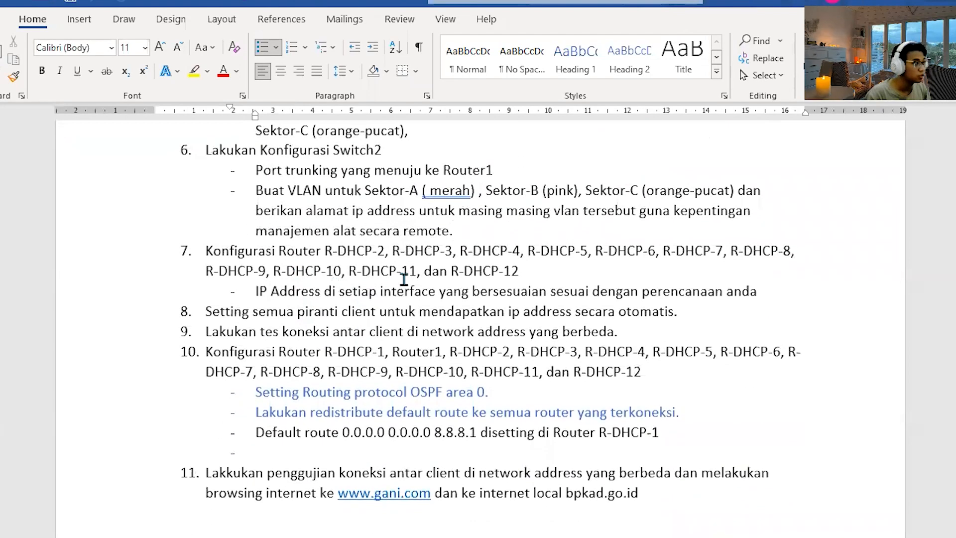
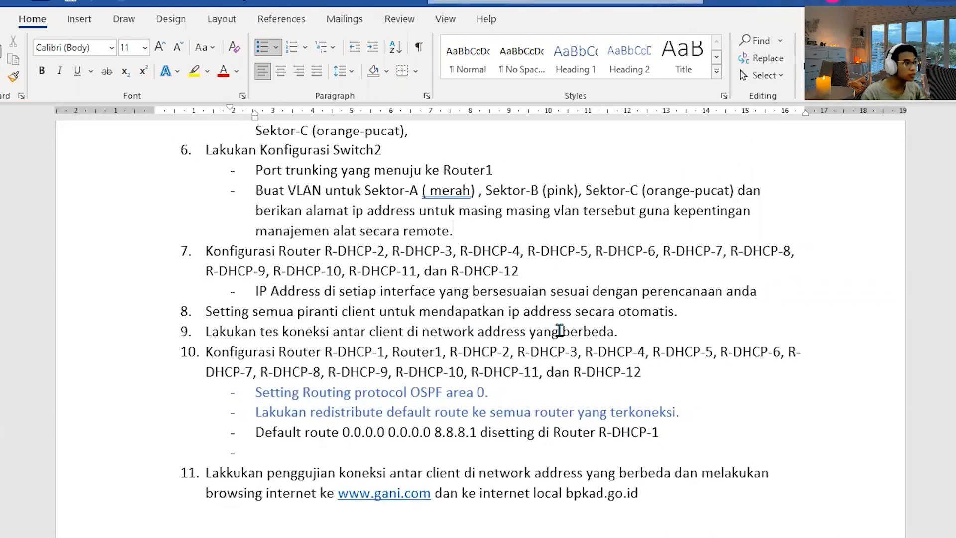
# Read item 8 of the Word instructions on automatic client IP addresses and compare it with the network topology.
pyautogui.moveTo(204, 314); pyautogui.dragTo(722, 324)
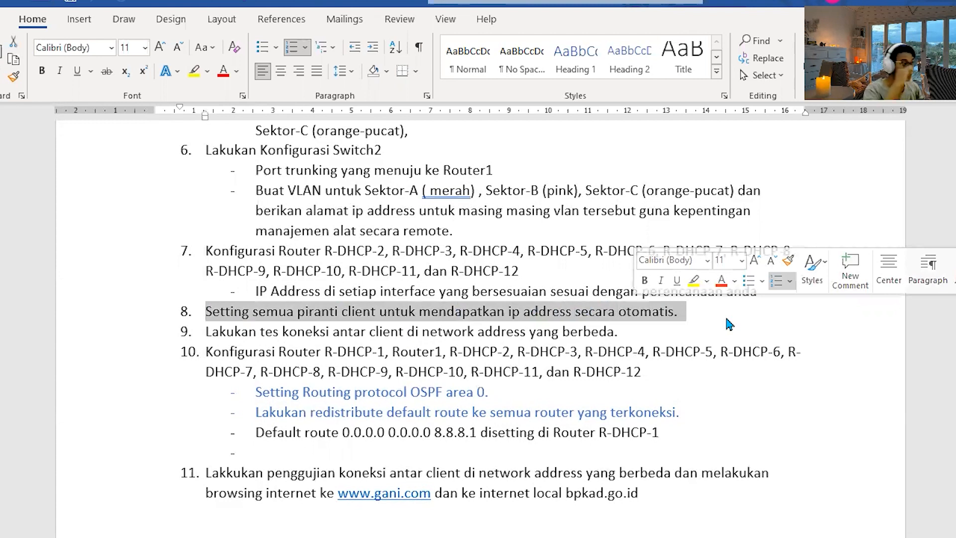
pyautogui.click(373, 274)
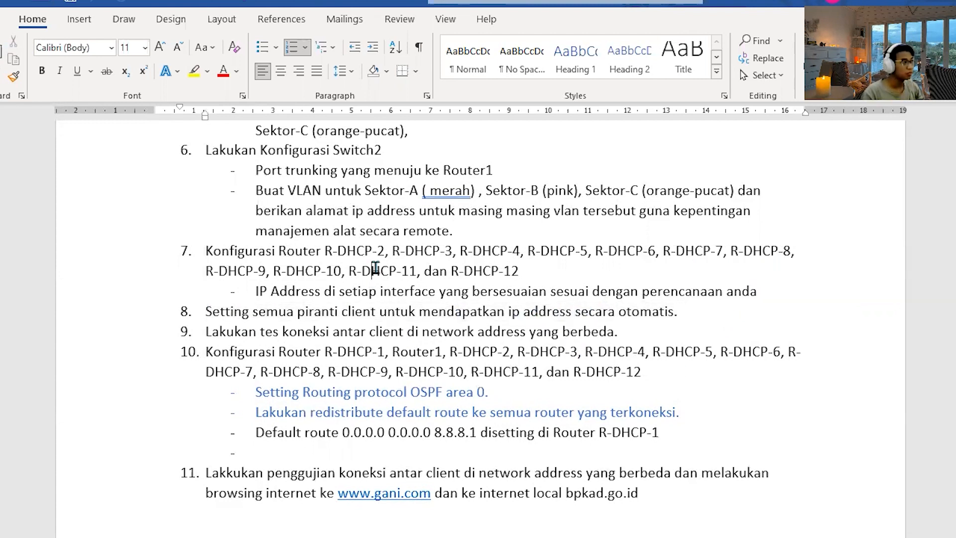
pyautogui.hotkey('alt', 'Tab')
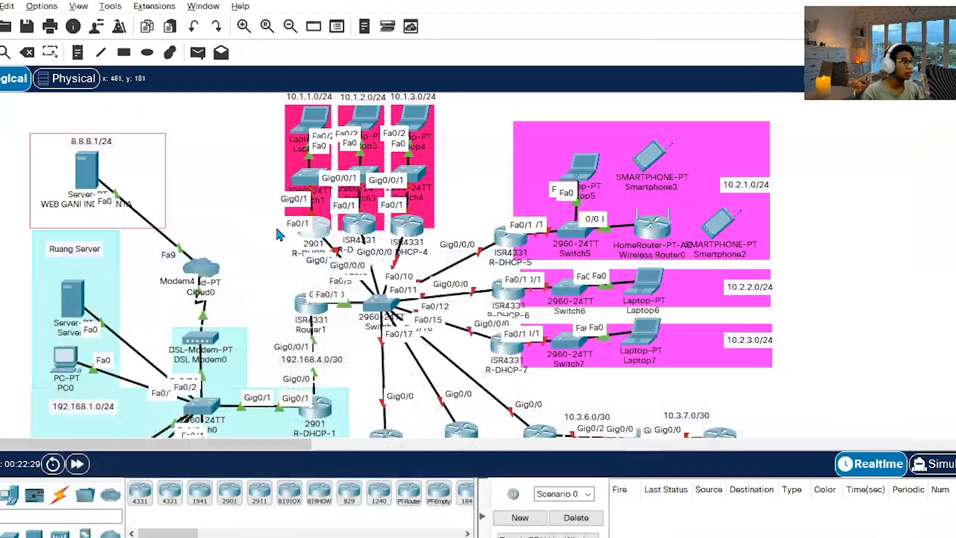
pyautogui.scroll(-2, 329, 404)
pyautogui.scroll(2, 326, 398)
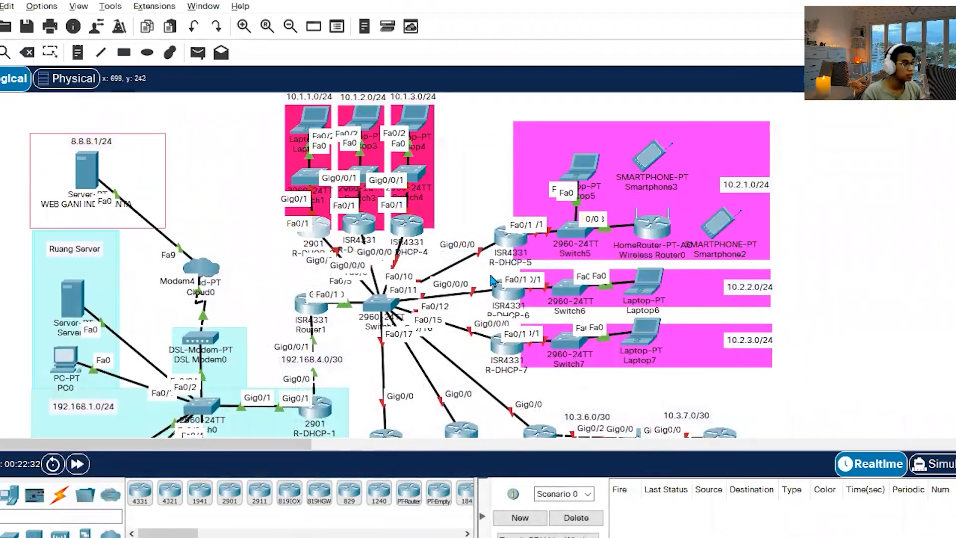
pyautogui.hotkey('alt', 'Tab')
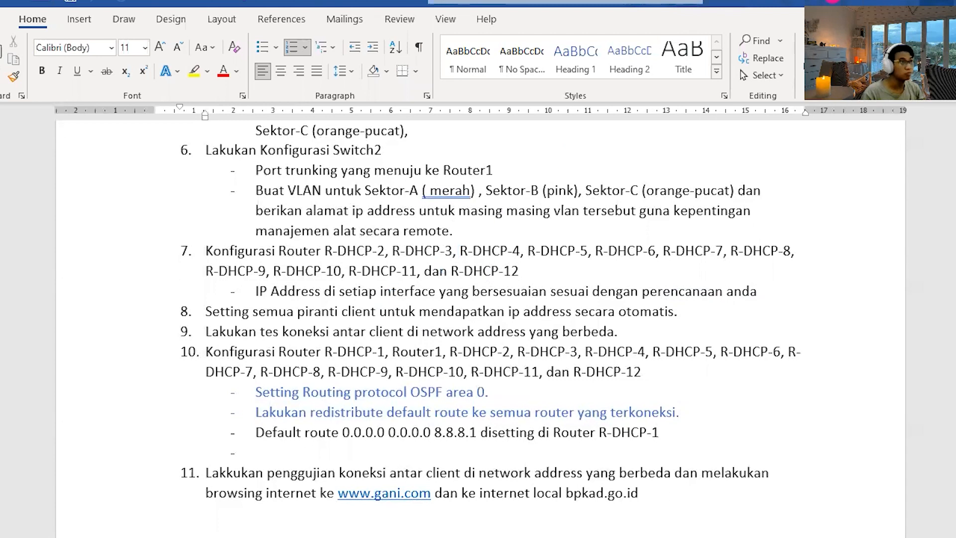
pyautogui.hotkey('alt', 'Tab')
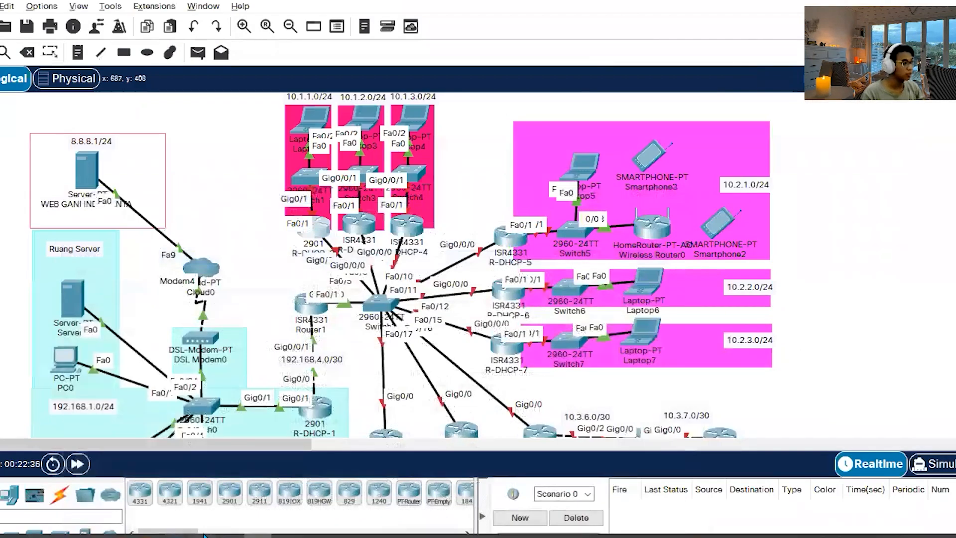
# Switch to the notes and copy R-DHCP-2's commands from int g0/1 through the exit of the Sektor-A1 DHCP pool.
pyautogui.hotkey('alt', 'Tab')
pyautogui.scroll(-3, 589, 256)
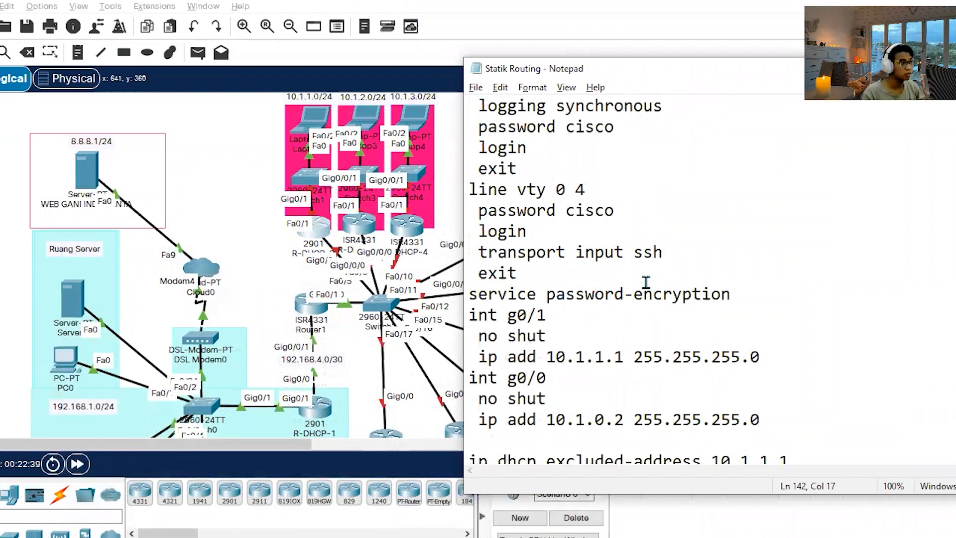
pyautogui.scroll(-1, 645, 281)
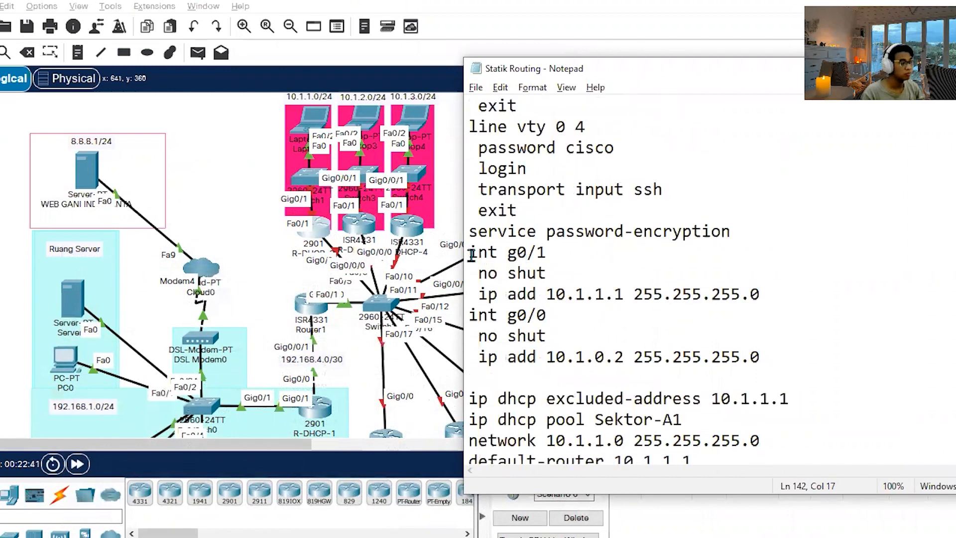
pyautogui.moveTo(471, 253); pyautogui.dragTo(689, 369)
pyautogui.hotkey('ctrl', 'c')
pyautogui.scroll(-2, 715, 322)
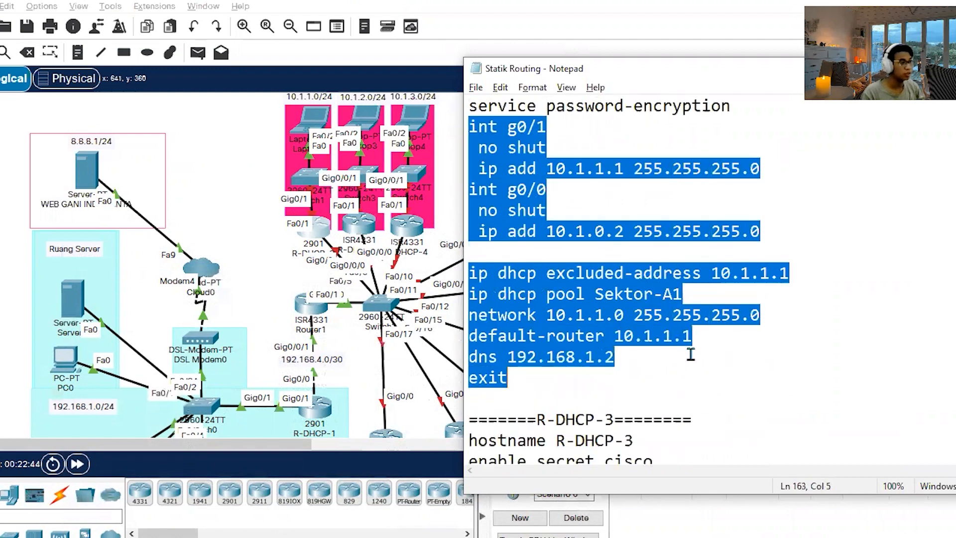
# Review R-DHCP-2's g0/1 and g0/0 addresses and its DHCP commands in the notes.
pyautogui.scroll(2, 691, 354)
pyautogui.click(774, 208)
pyautogui.click(732, 229)
pyautogui.scroll(2, 732, 229)
pyautogui.scroll(2, 525, 187)
pyautogui.scroll(-2, 557, 249)
pyautogui.scroll(-2, 597, 339)
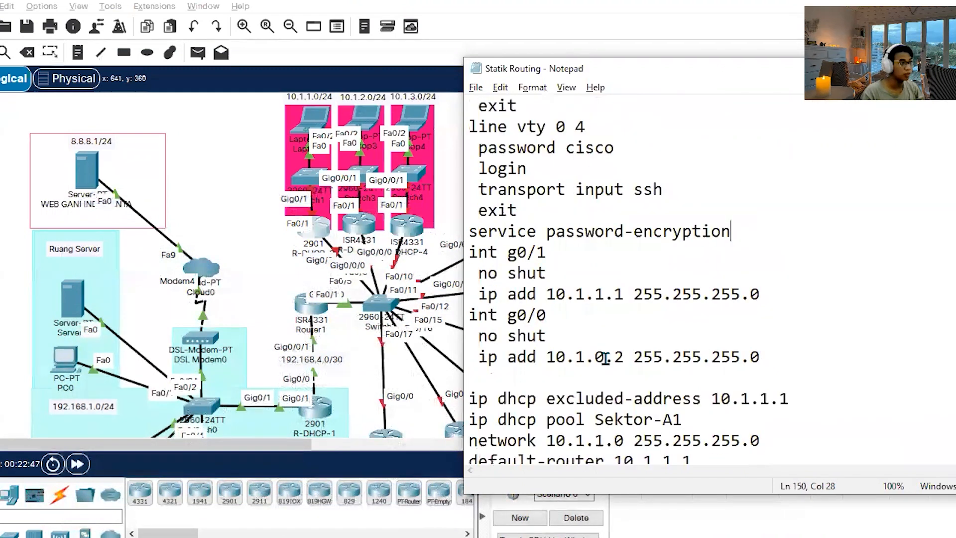
pyautogui.scroll(-1, 623, 271)
# Log in to the R-DHCP-2 command line with the console and enable passwords, and enter global configuration mode with conf t.
pyautogui.click(252, 232)
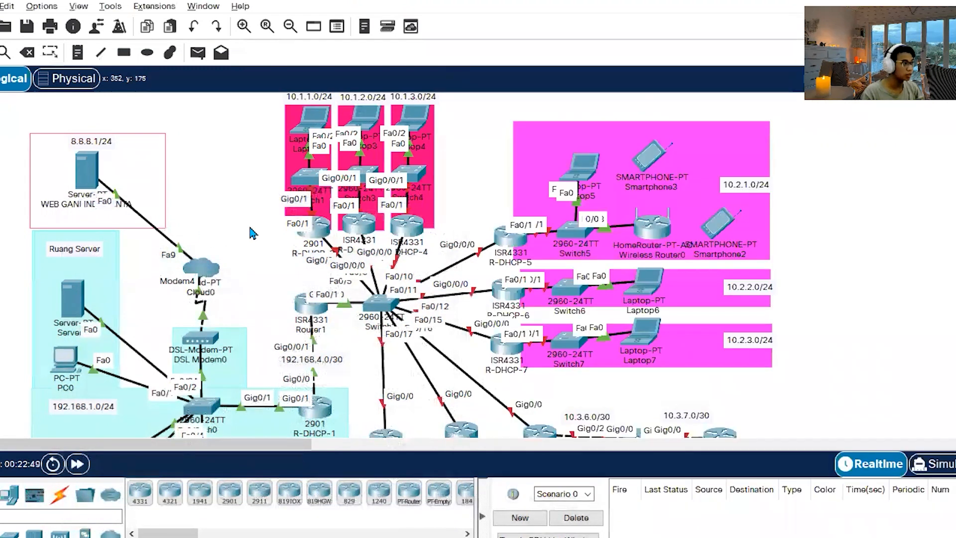
pyautogui.click(321, 228)
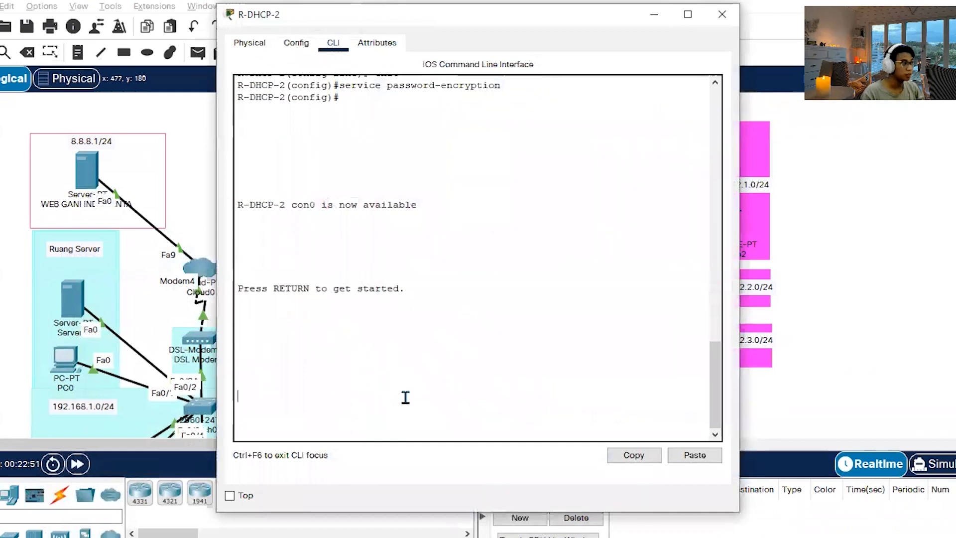
pyautogui.press('Return')
pyautogui.press('Return')
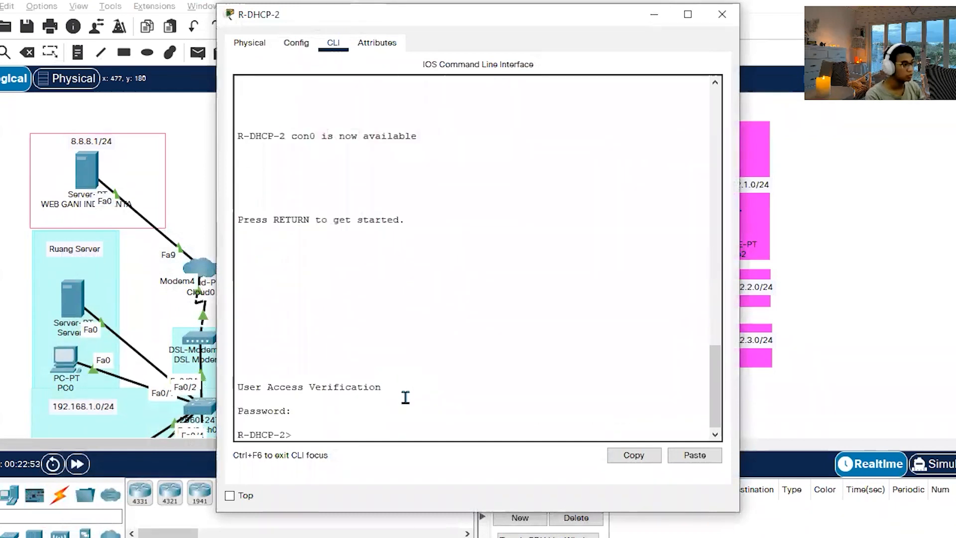
pyautogui.write('en')
pyautogui.press('Return')
pyautogui.press('Return')
pyautogui.write('conf t')
# Apply the copied commands on R-DHCP-2, setting g0/1 to 10.1.1.1, g0/0 to 10.1.0.2 and DHCP pool Sektor-A1, and close the router window.
pyautogui.press('Return')
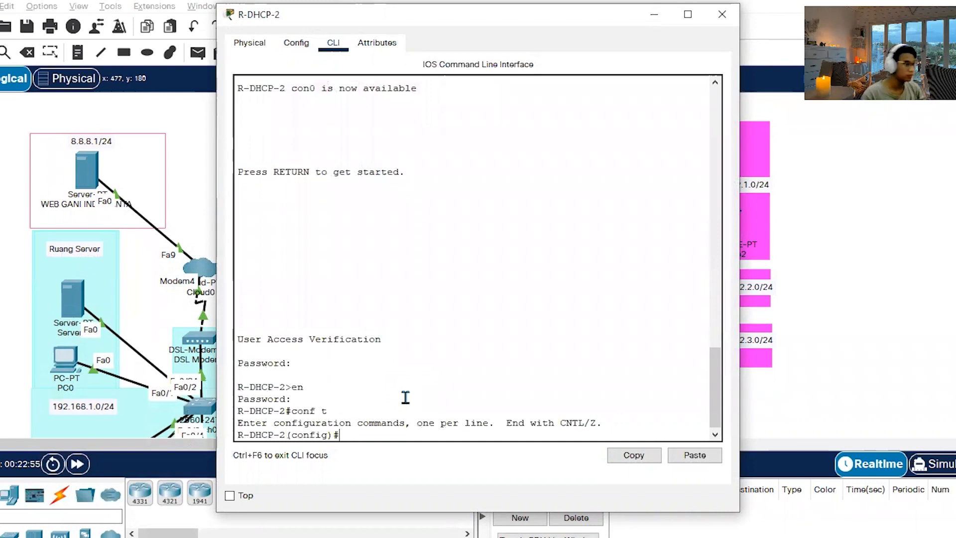
pyautogui.click(694, 454)
pyautogui.press('Return')
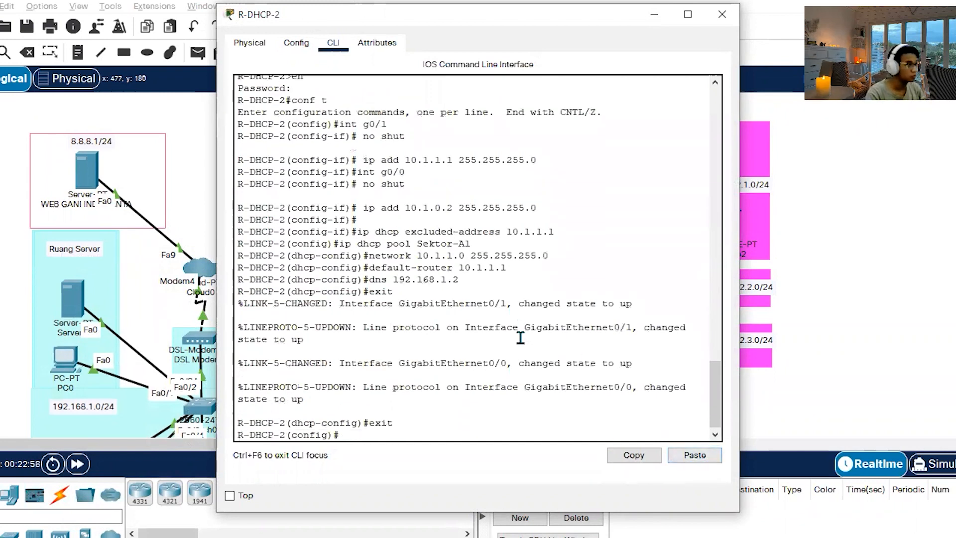
pyautogui.click(721, 15)
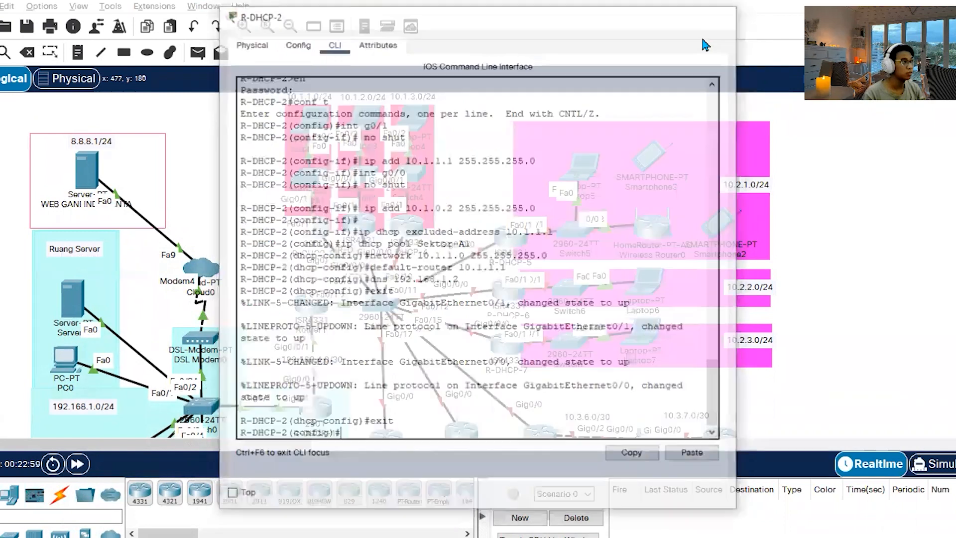
# Try to obtain Laptop2's IP address by DHCP, request it again by switching to Static and back, and close the laptop window.
pyautogui.click(322, 115)
pyautogui.click(344, 42)
pyautogui.click(264, 135)
pyautogui.click(271, 128)
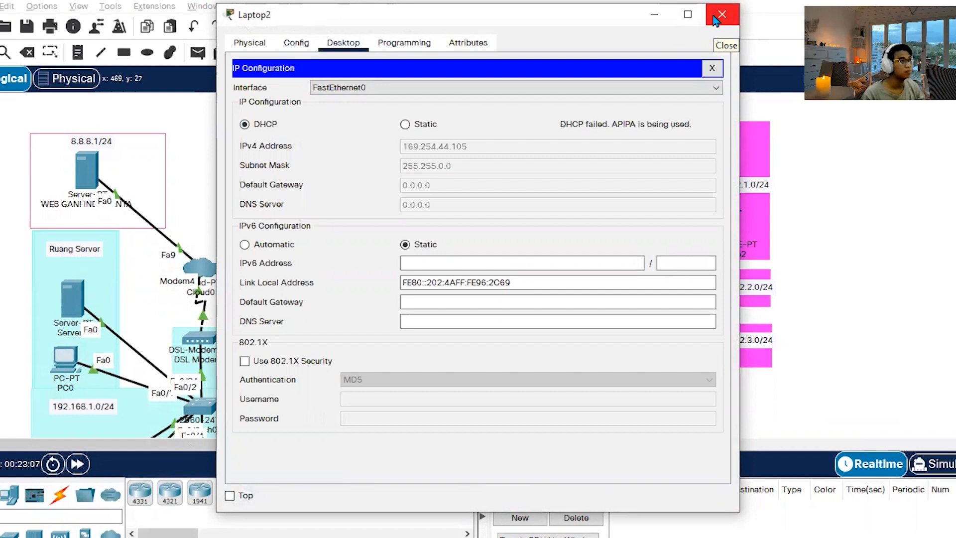
pyautogui.click(422, 124)
pyautogui.click(256, 125)
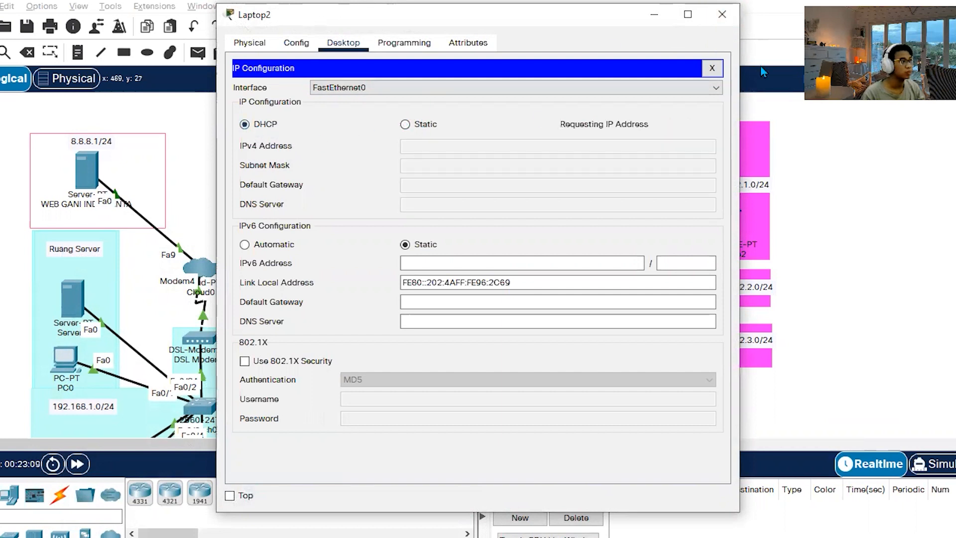
pyautogui.click(722, 15)
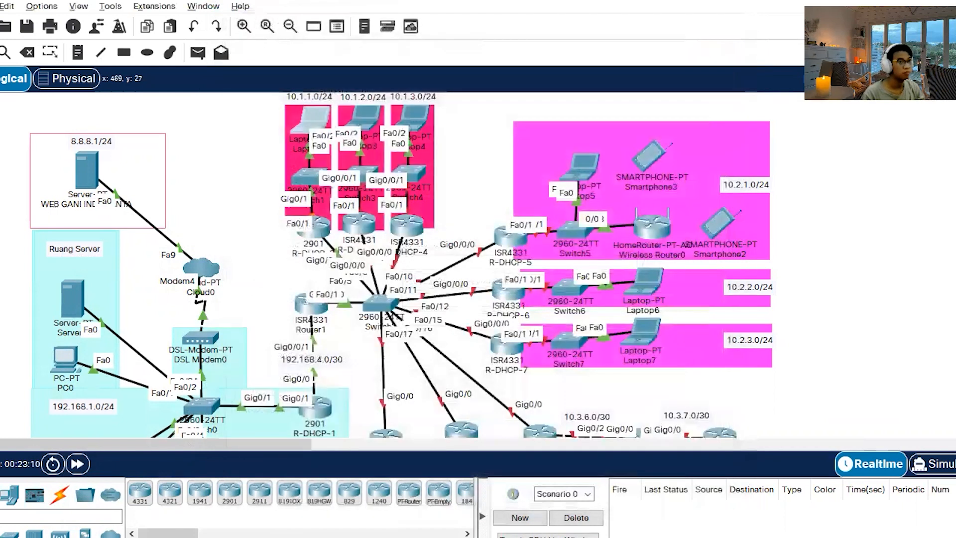
# Check R-DHCP-2's DHCP pool commands in the notes and fast-forward the simulation time.
pyautogui.hotkey('alt', 'Tab')
pyautogui.scroll(-1, 668, 387)
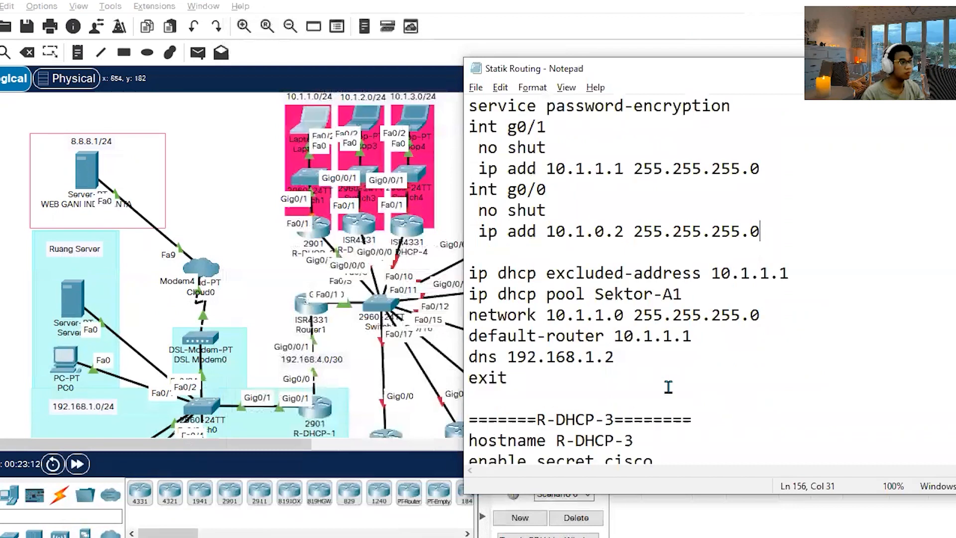
pyautogui.click(246, 212)
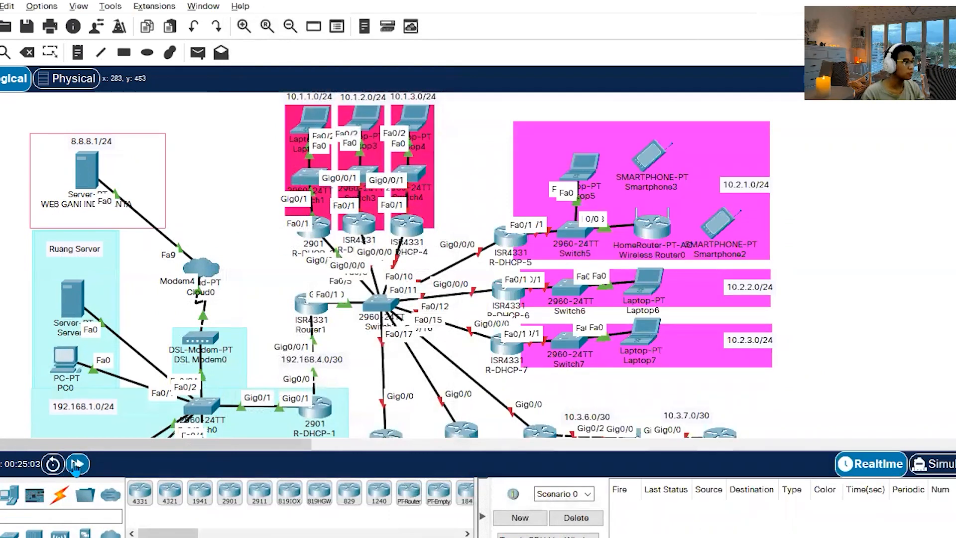
pyautogui.click(76, 464)
# Request a new DHCP address for Laptop2 by switching its IP configuration to Static and back to DHCP, and close its window.
pyautogui.click(311, 117)
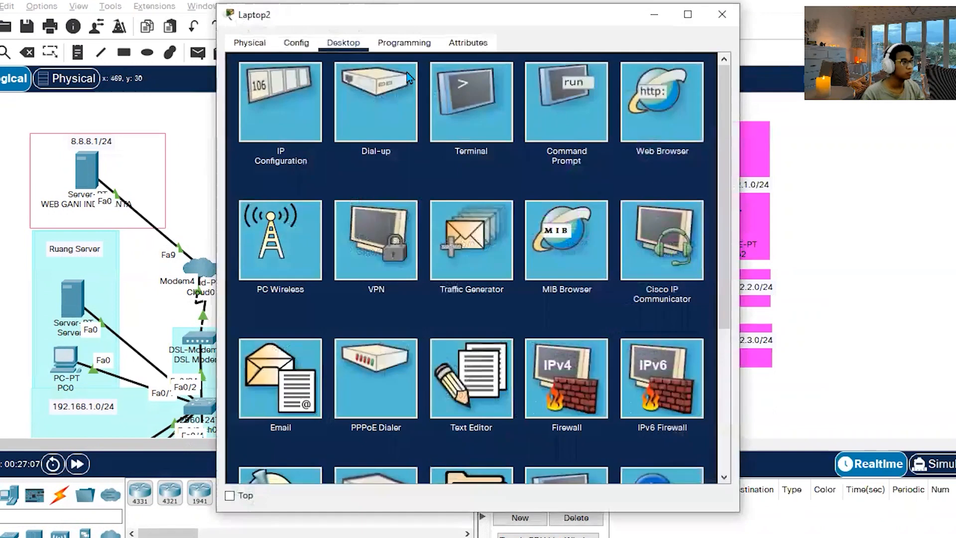
pyautogui.click(292, 98)
pyautogui.click(406, 124)
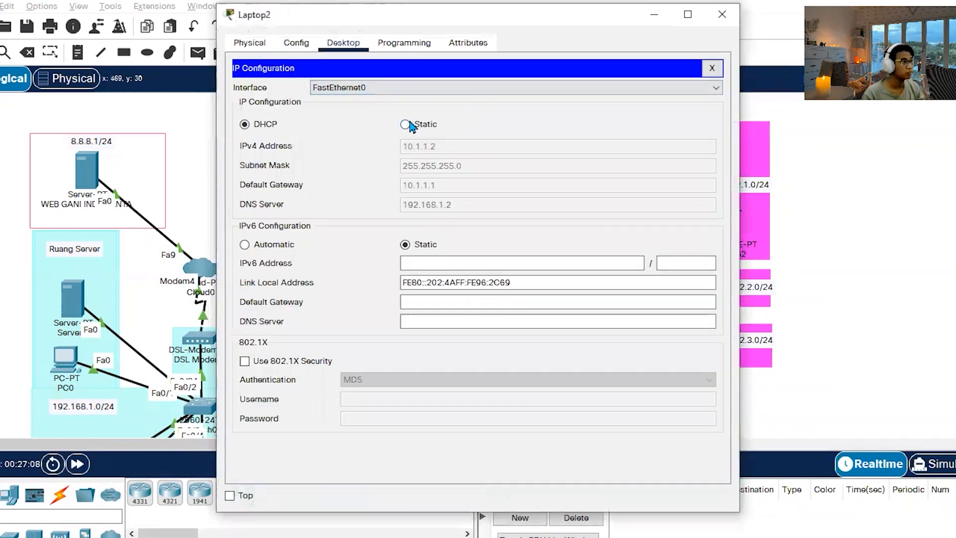
pyautogui.click(265, 125)
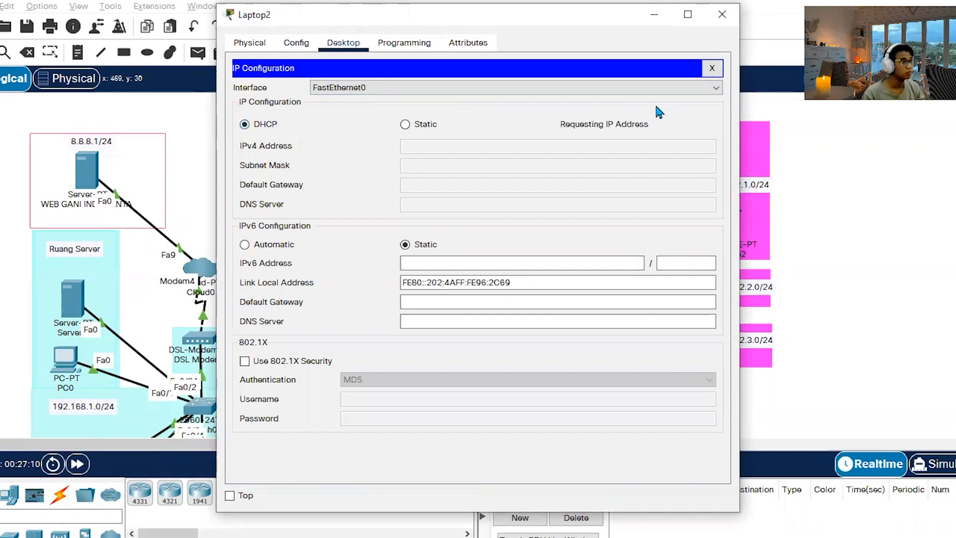
pyautogui.click(722, 14)
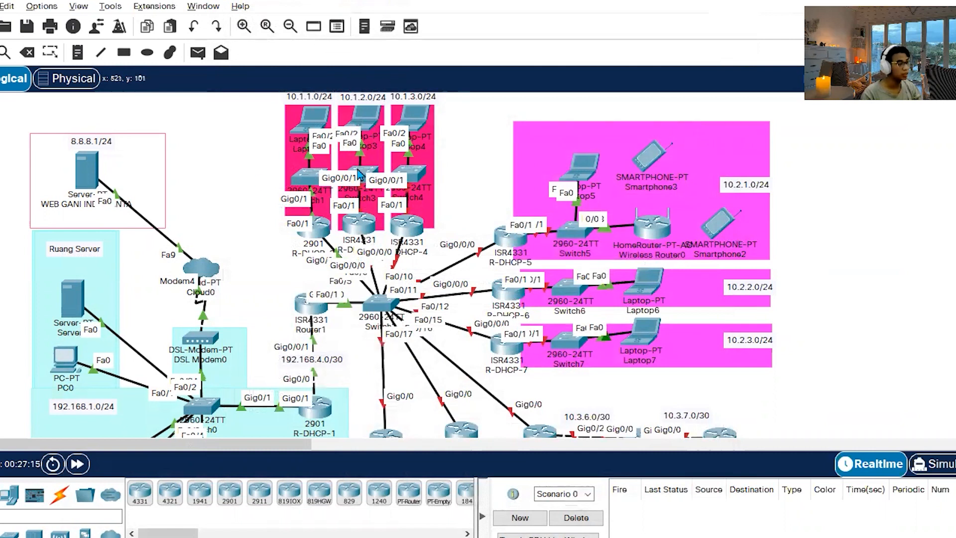
# Copy R-DHCP-3's commands from int g0/0/1 through the exit of the Sektor-A2 DHCP pool in the notes.
pyautogui.hotkey('alt', 'Tab')
pyautogui.scroll(-3, 653, 307)
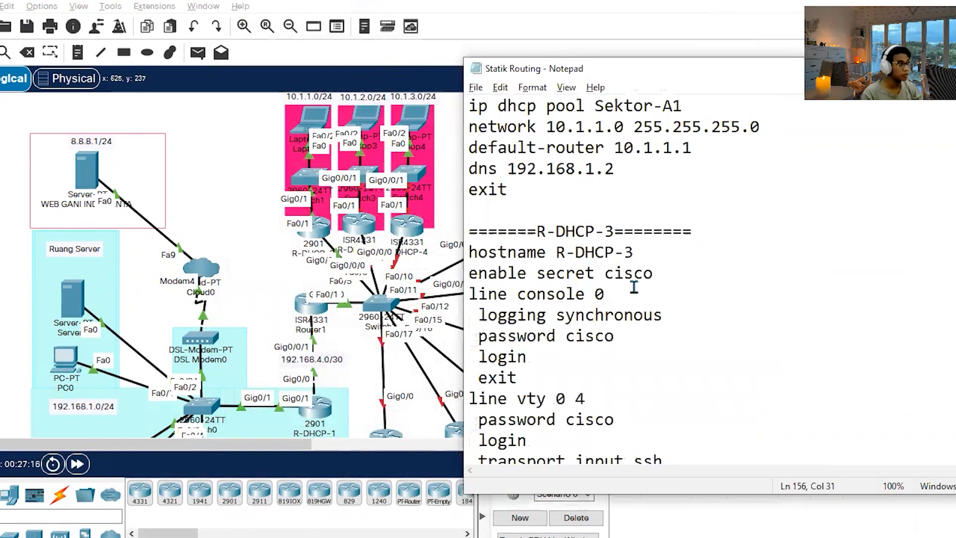
pyautogui.scroll(-6, 638, 299)
pyautogui.moveTo(548, 382); pyautogui.dragTo(454, 152)
pyautogui.hotkey('ctrl', 'c')
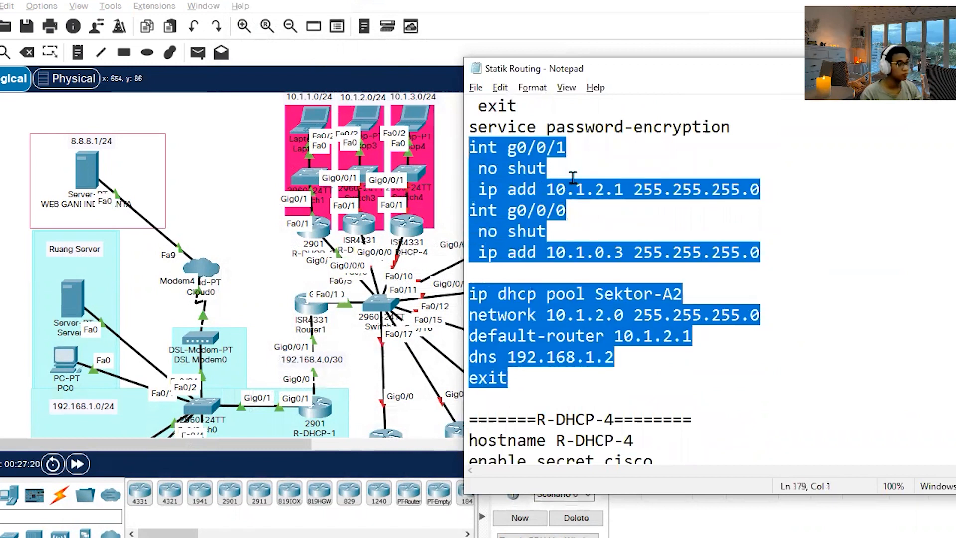
pyautogui.click(242, 161)
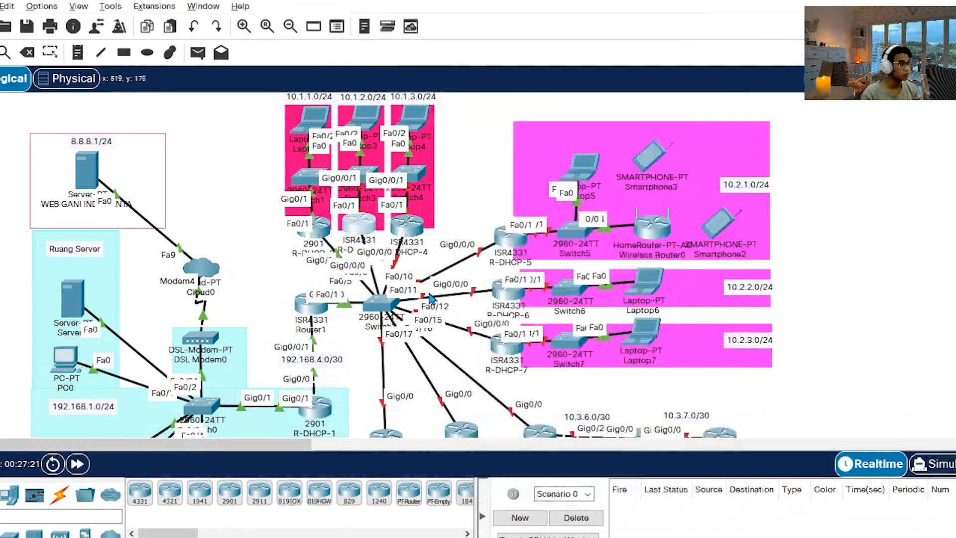
# Log in to R-DHCP-3 with the console and enable passwords and apply g0/0/1 as 10.1.2.1, g0/0/0 as 10.1.0.3 and DHCP pool Sektor-A2.
pyautogui.click(358, 225)
pyautogui.press('Return')
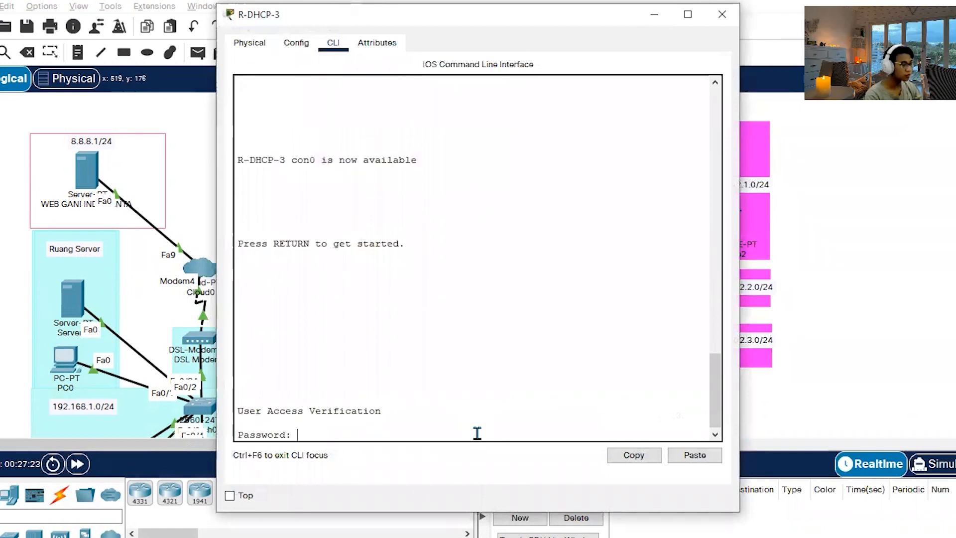
pyautogui.press('Return')
pyautogui.press('Return')
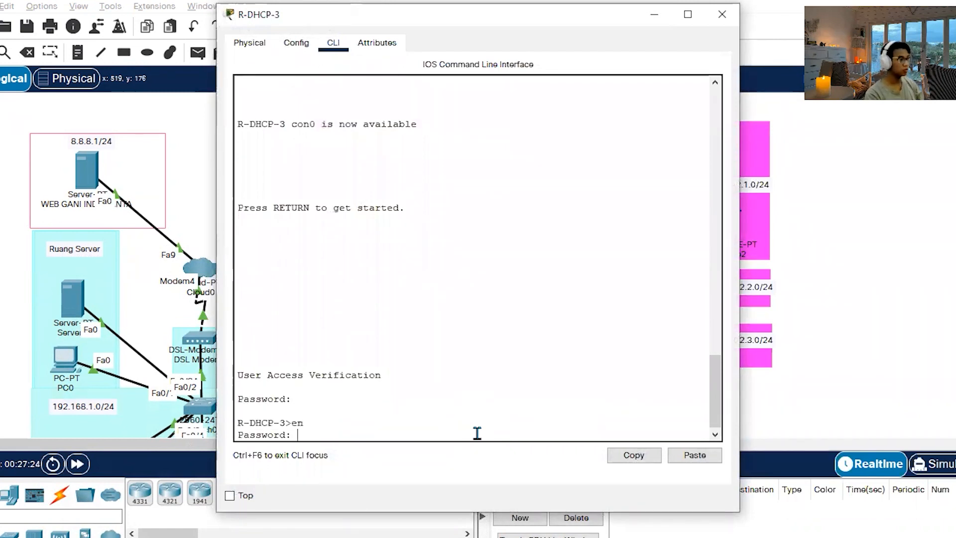
pyautogui.press('Return')
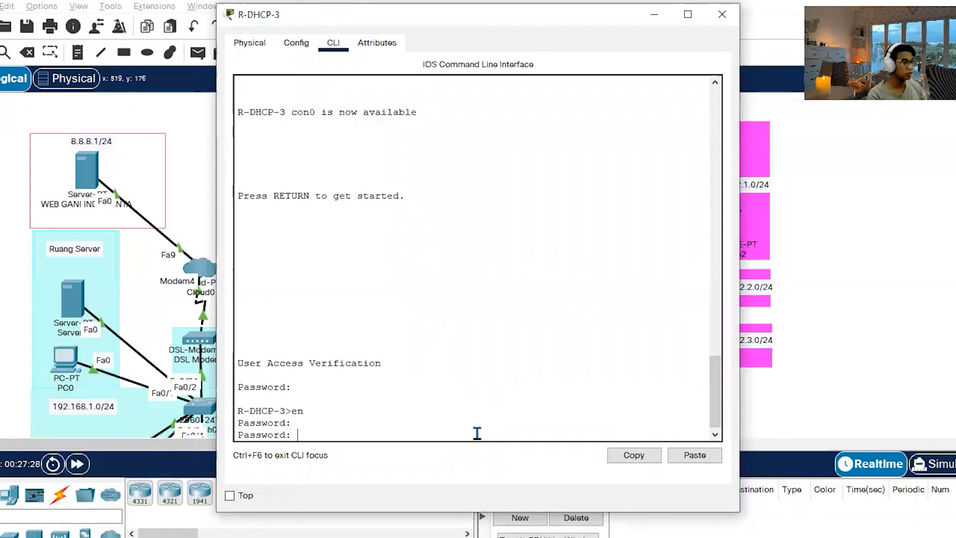
pyautogui.press('Return')
pyautogui.write('conf t')
pyautogui.press('Return')
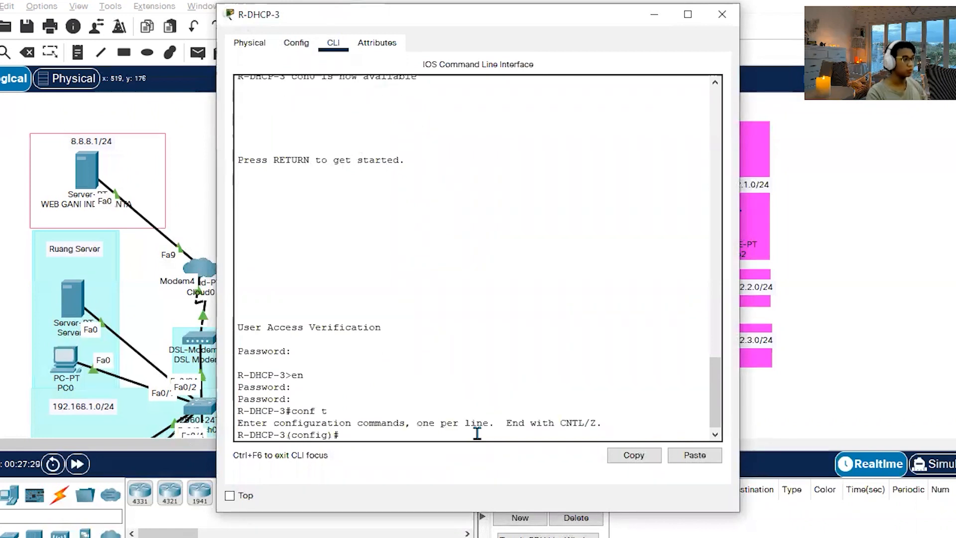
pyautogui.click(695, 455)
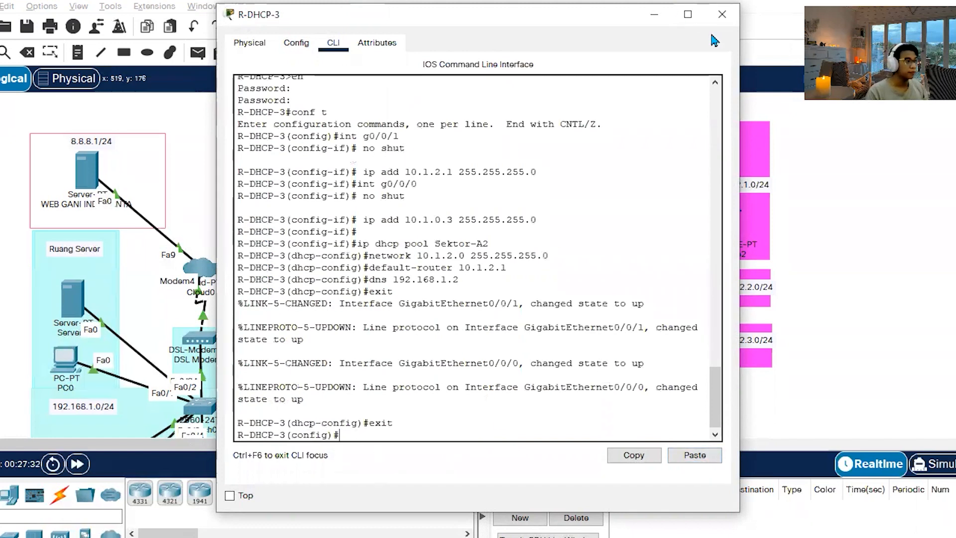
pyautogui.click(722, 15)
# Open R-DHCP-4's command line and copy its g0/0/1, g0/0/0 and Sektor-A3 DHCP pool commands from the notes.
pyautogui.click(435, 226)
pyautogui.hotkey('alt', 'Tab')
pyautogui.click(616, 273)
pyautogui.scroll(-9, 616, 273)
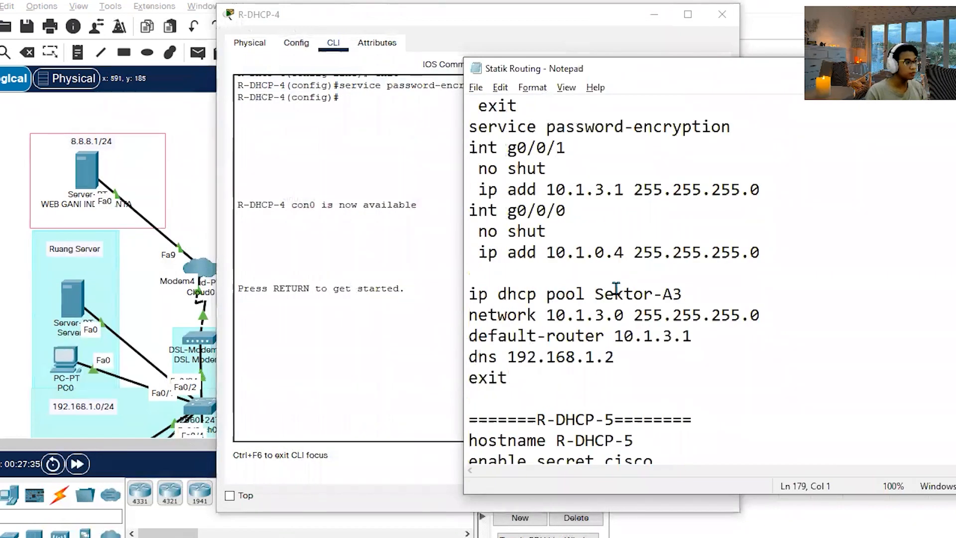
pyautogui.scroll(-1, 616, 289)
pyautogui.moveTo(604, 314); pyautogui.dragTo(462, 212)
pyautogui.click(840, 296)
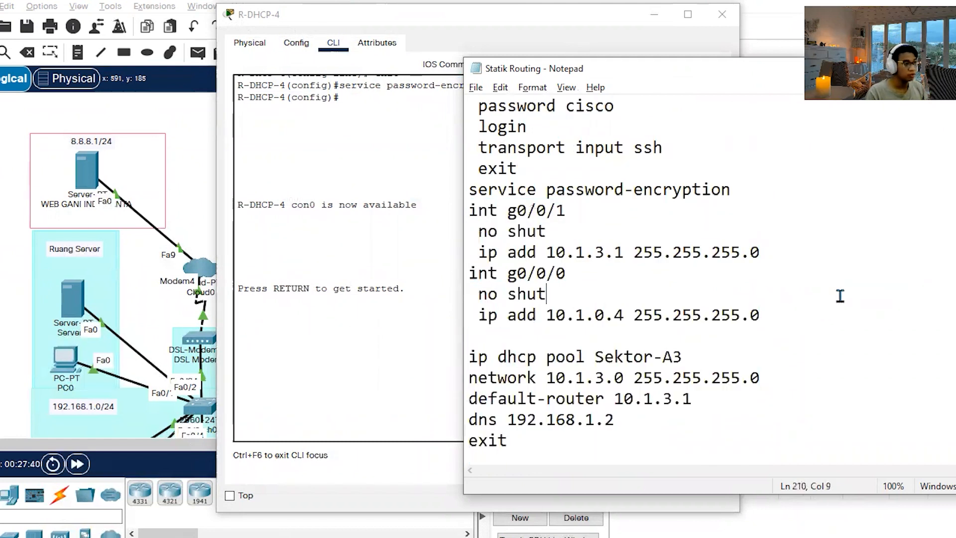
# Review R-DHCP-4's g0/0/1 and g0/0/0 address commands in the notes against the router's links in the topology.
pyautogui.click(655, 14)
pyautogui.click(749, 315)
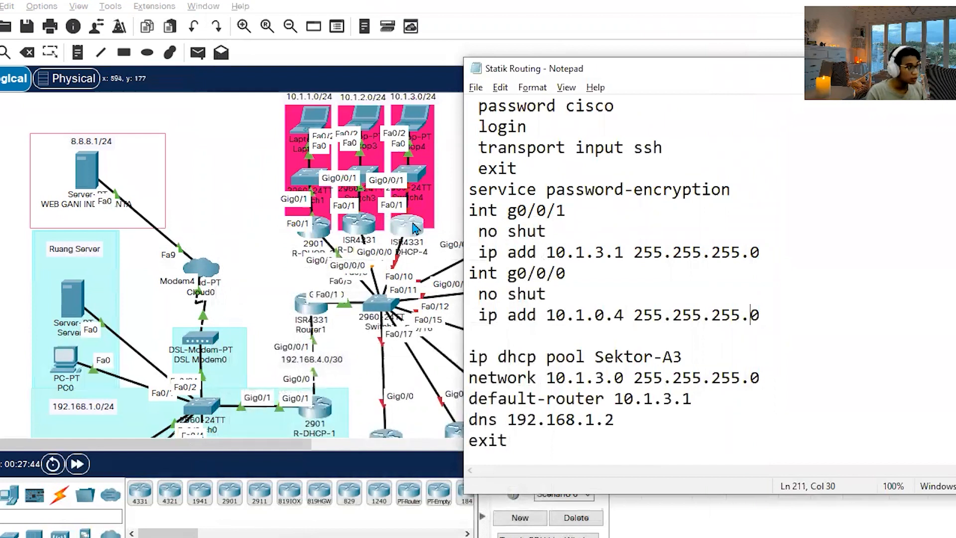
pyautogui.click(412, 228)
pyautogui.moveTo(415, 225); pyautogui.dragTo(416, 227)
pyautogui.hotkey('alt', 'Tab')
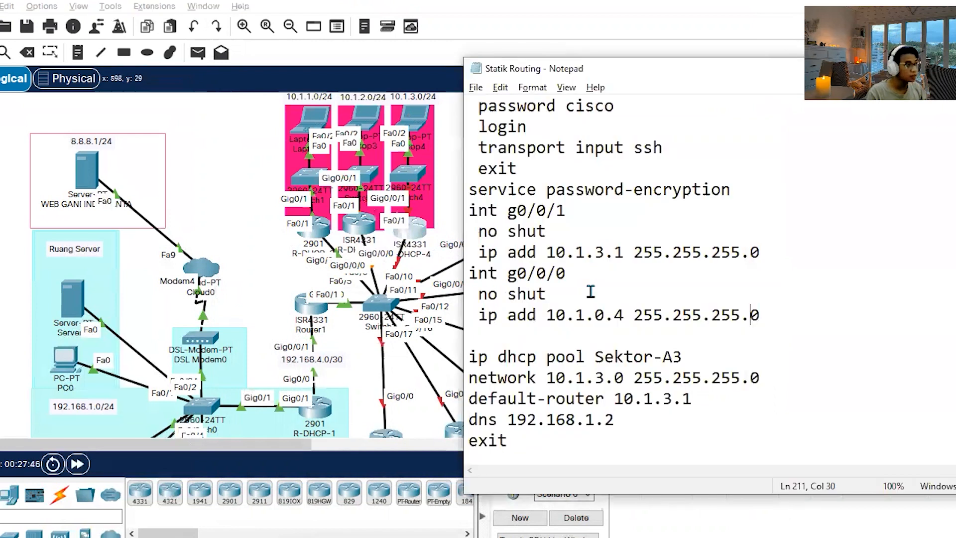
pyautogui.moveTo(805, 247); pyautogui.dragTo(505, 252)
pyautogui.click(898, 249)
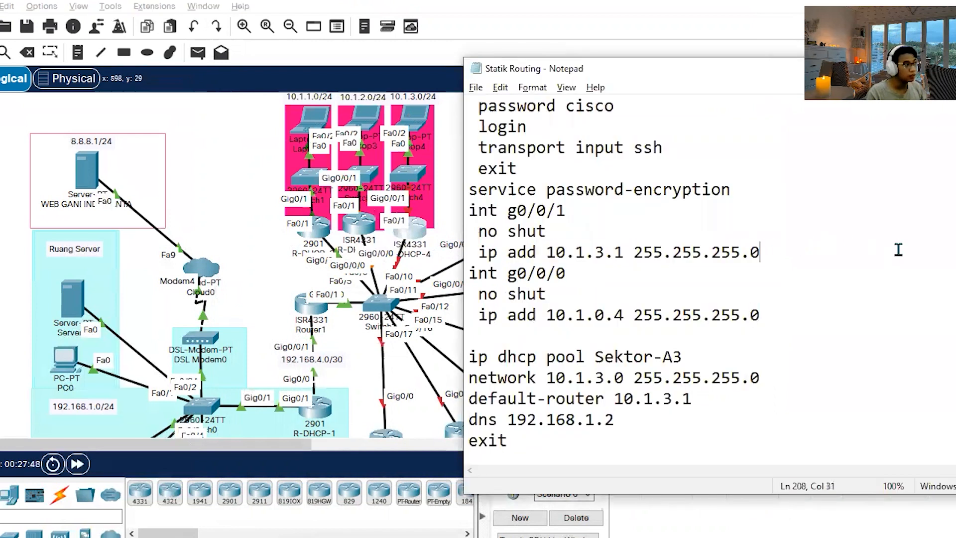
pyautogui.moveTo(760, 251); pyautogui.dragTo(454, 251)
pyautogui.click(787, 314)
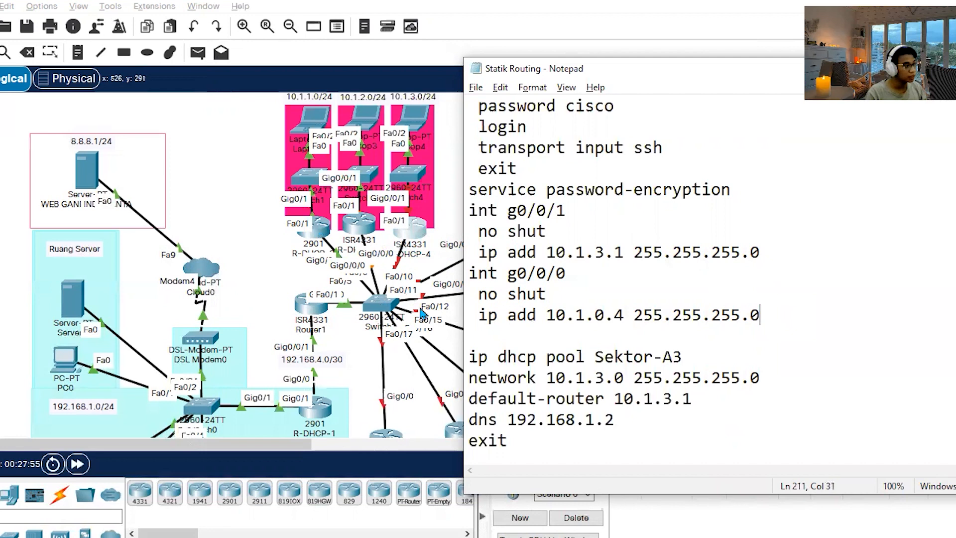
pyautogui.click(663, 314)
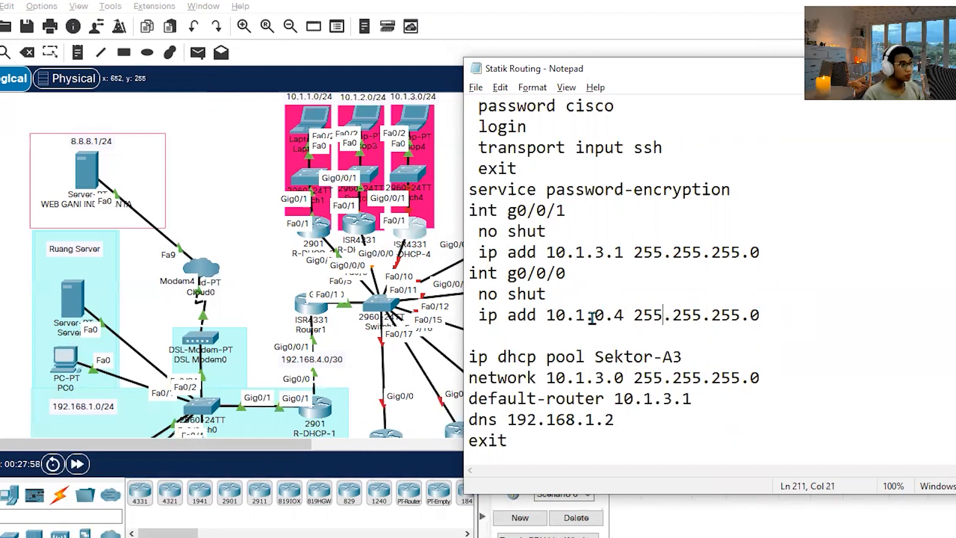
pyautogui.click(772, 305)
pyautogui.hotkey('shift', 'Home')
pyautogui.click(824, 338)
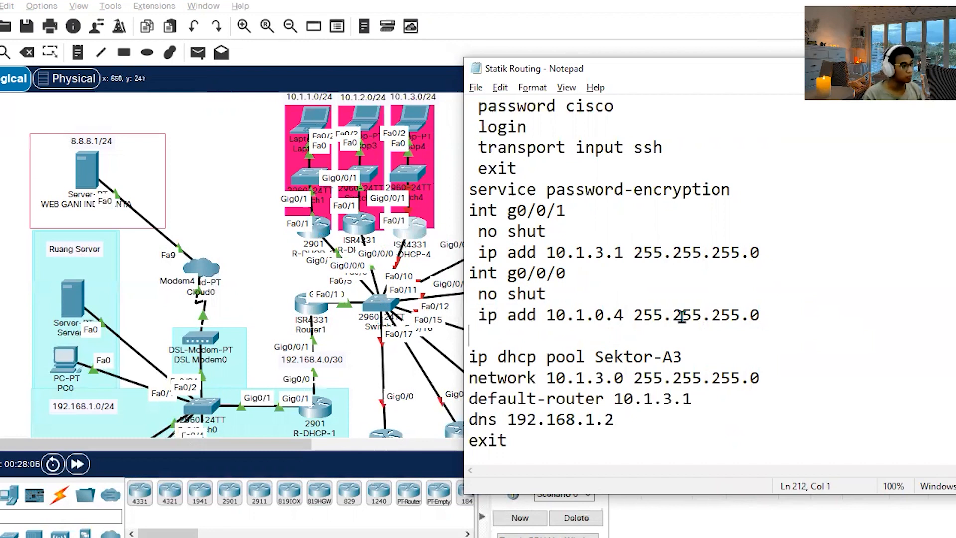
pyautogui.moveTo(751, 315); pyautogui.dragTo(789, 320)
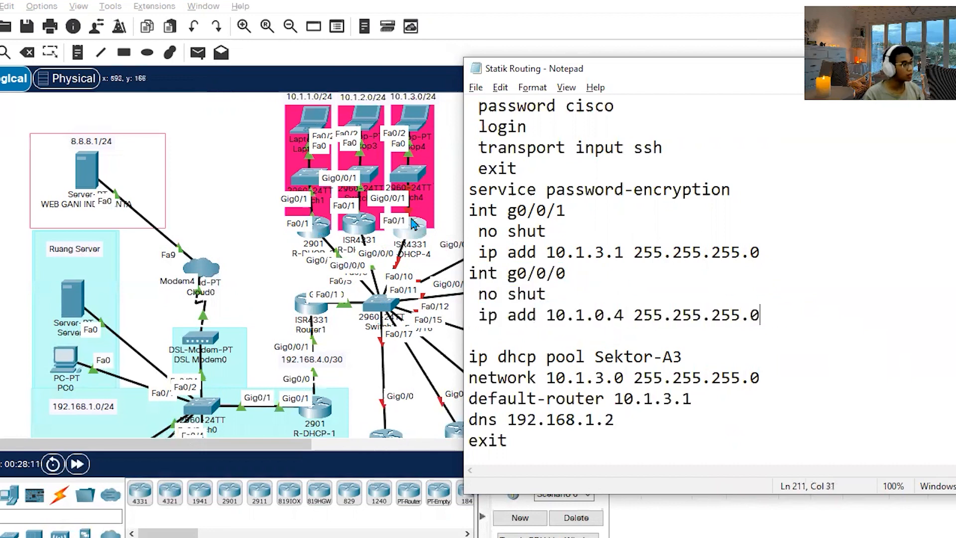
pyautogui.moveTo(784, 251); pyautogui.dragTo(471, 215)
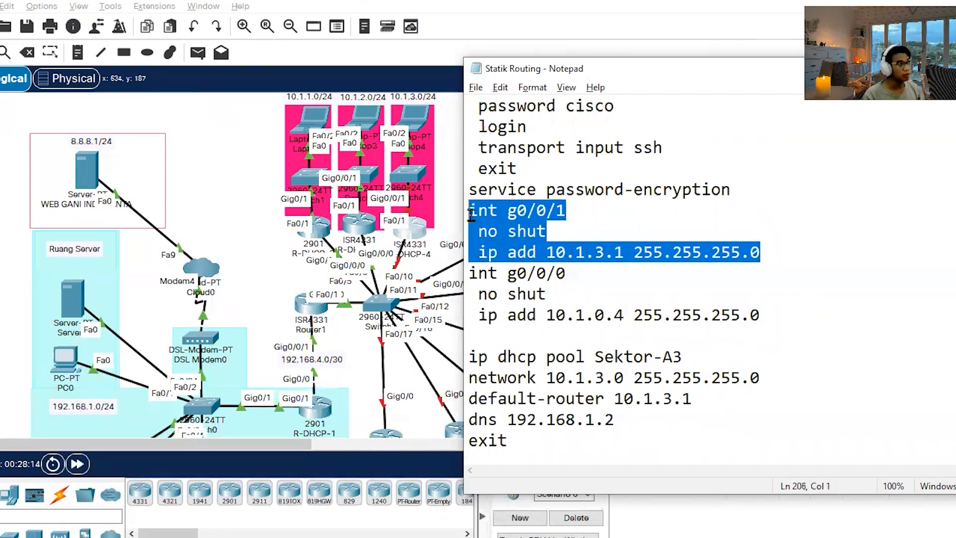
pyautogui.click(826, 309)
pyautogui.moveTo(753, 313); pyautogui.dragTo(466, 274)
pyautogui.click(776, 294)
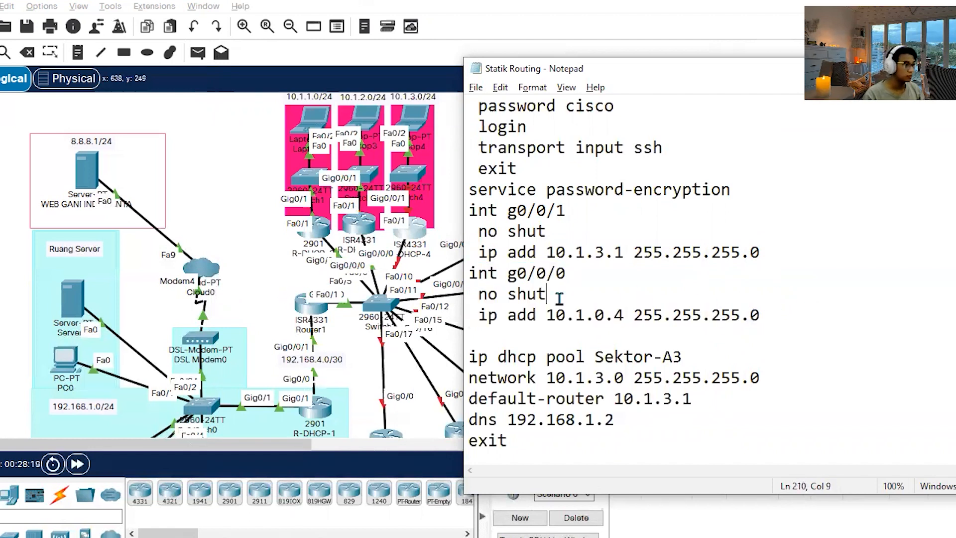
pyautogui.moveTo(797, 251); pyautogui.dragTo(415, 209)
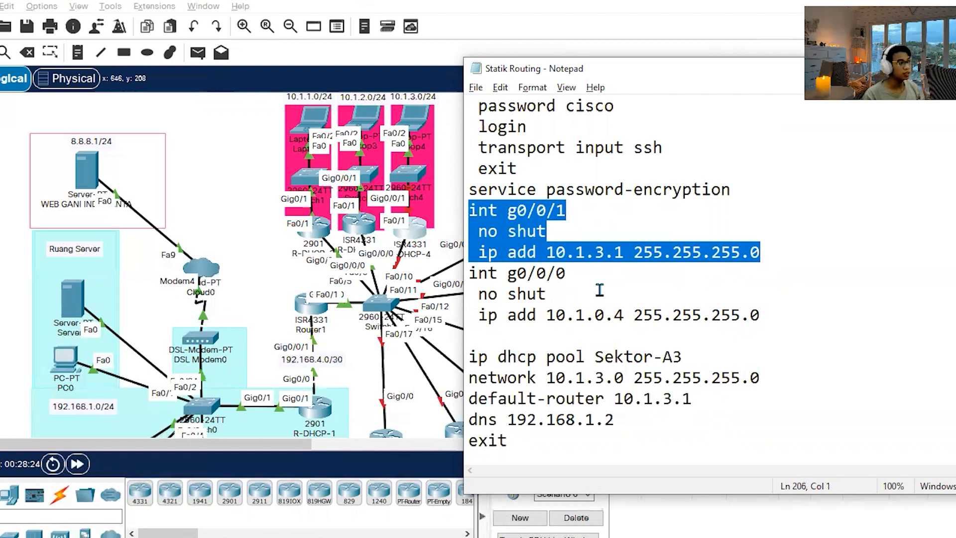
pyautogui.click(762, 274)
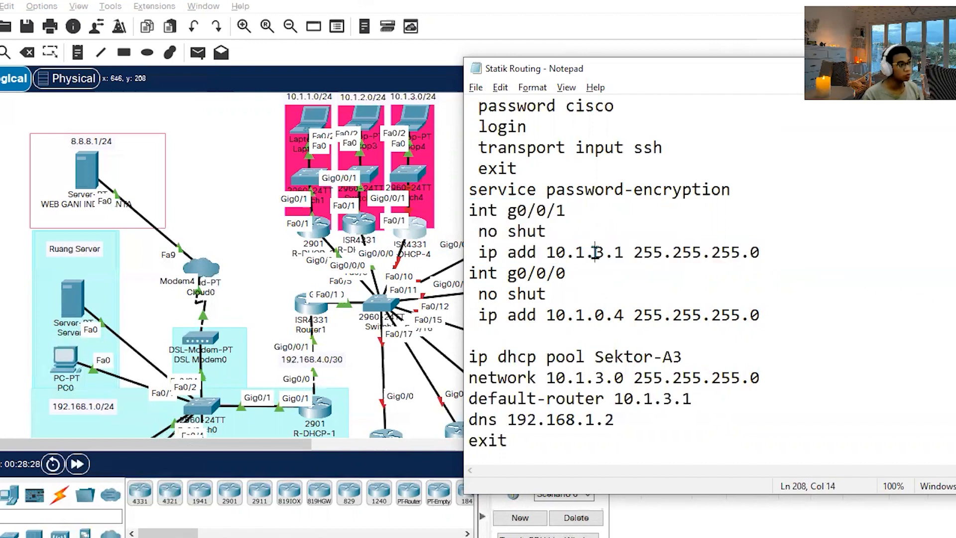
pyautogui.moveTo(595, 252); pyautogui.dragTo(622, 253)
pyautogui.click(757, 254)
pyautogui.moveTo(700, 257)
pyautogui.mouseDown()
pyautogui.moveTo(497, 252)
pyautogui.moveTo(480, 231)
pyautogui.moveTo(685, 251)
pyautogui.mouseUp()
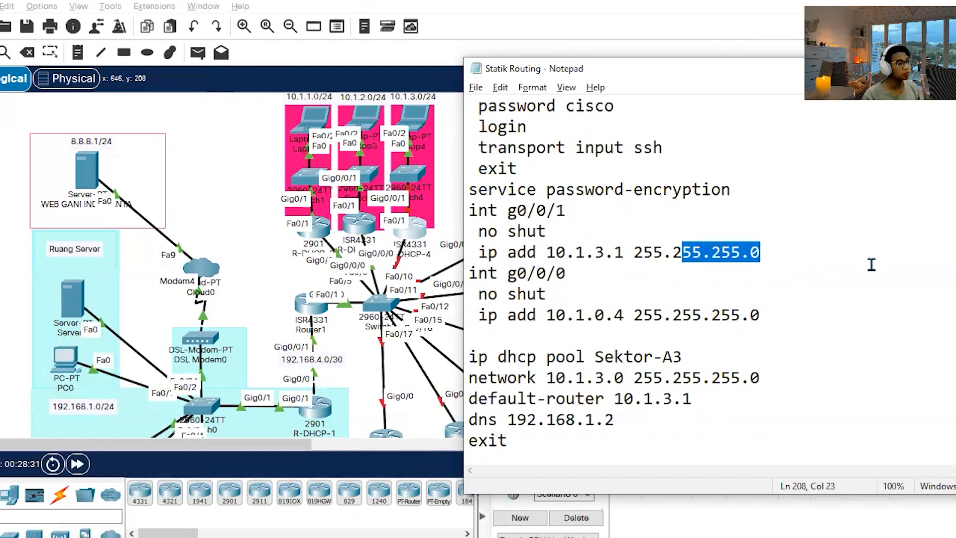
# Review the Sektor-A3 DHCP pool's network, default-router and dns commands in the notes.
pyautogui.moveTo(760, 315); pyautogui.dragTo(447, 210)
pyautogui.moveTo(540, 441); pyautogui.dragTo(445, 214)
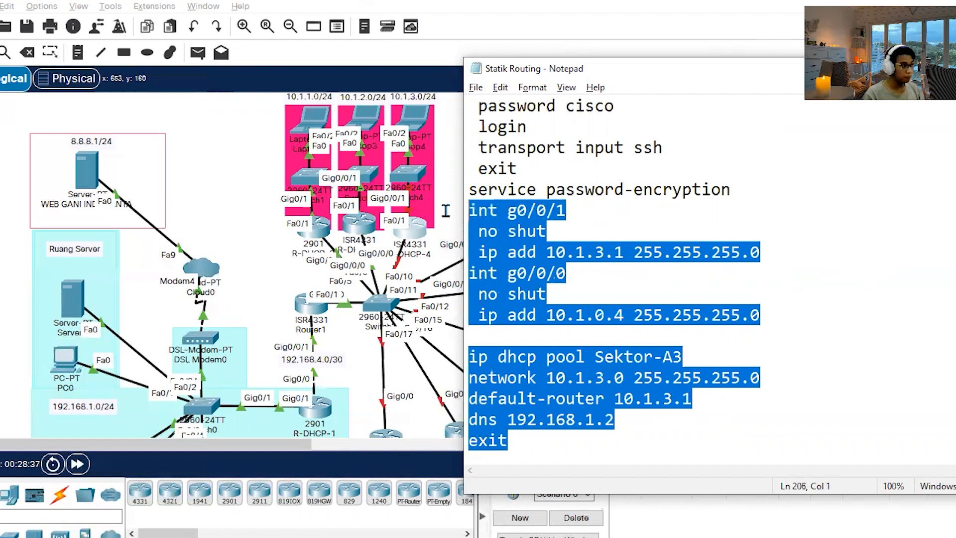
pyautogui.click(699, 357)
pyautogui.moveTo(592, 359); pyautogui.dragTo(702, 357)
pyautogui.click(702, 358)
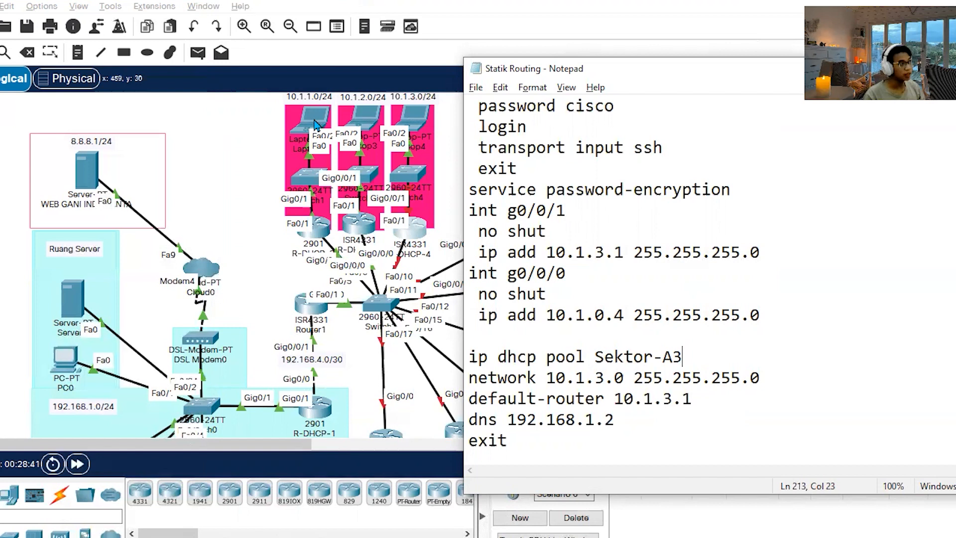
pyautogui.moveTo(771, 372); pyautogui.dragTo(464, 380)
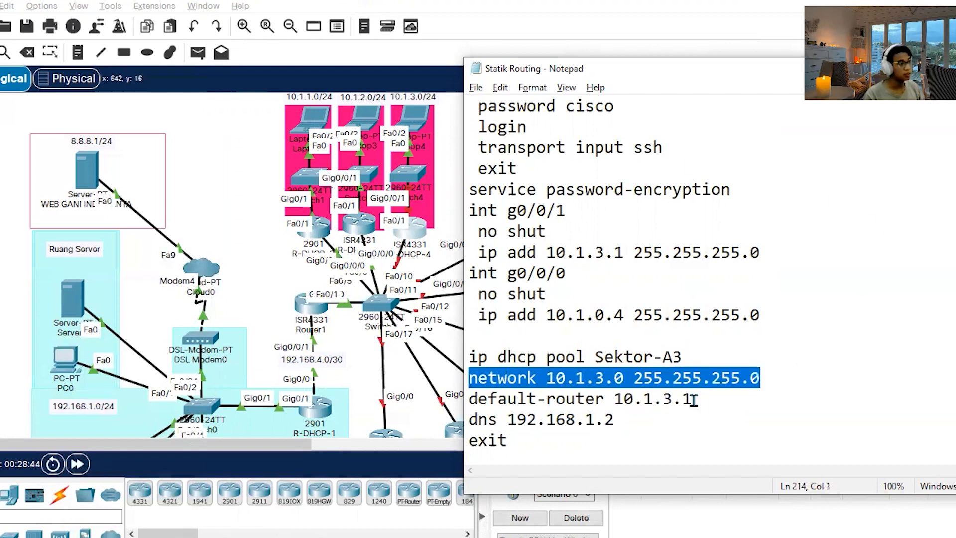
pyautogui.moveTo(727, 398); pyautogui.dragTo(546, 398)
pyautogui.click(646, 443)
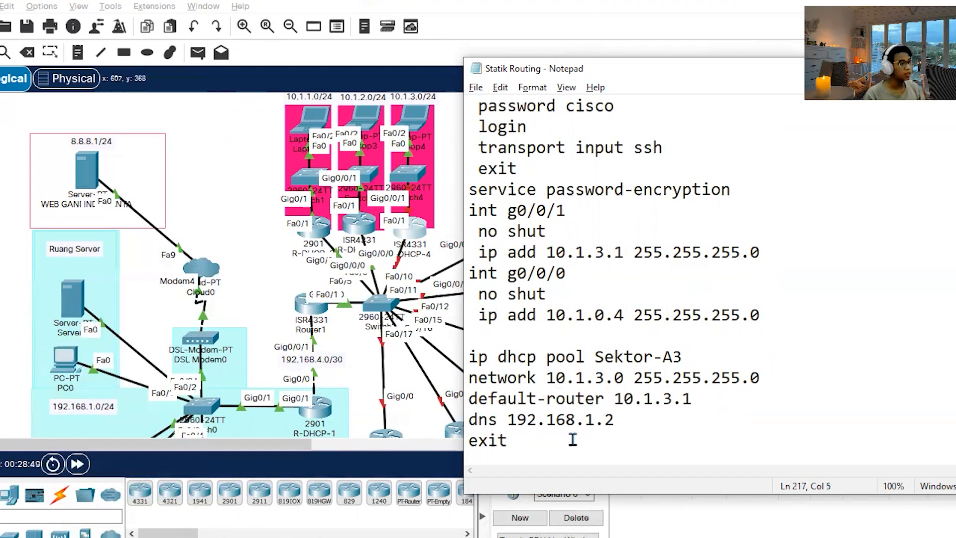
pyautogui.click(633, 315)
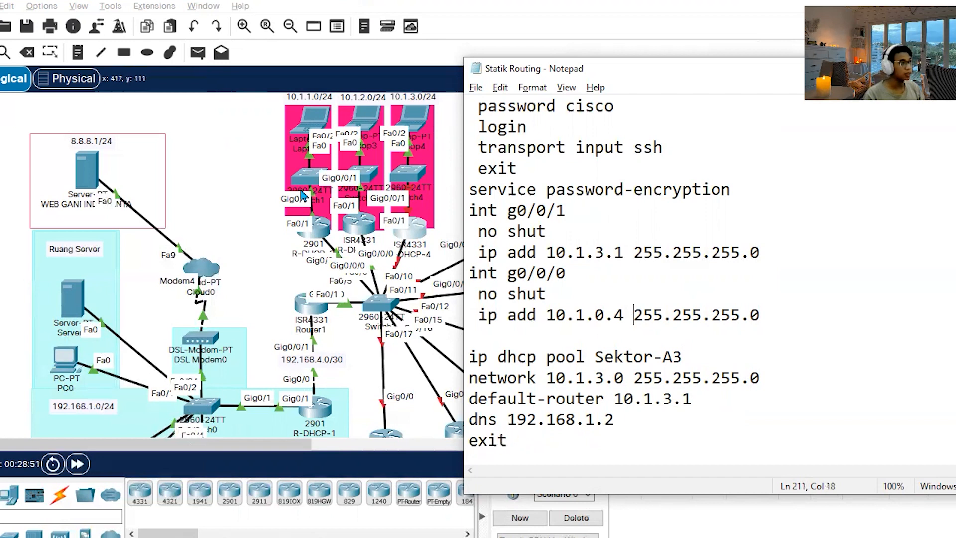
# Log in to R-DHCP-4 with the console and enable passwords and apply g0/0/1 as 10.1.3.1, g0/0/0 as 10.1.0.4 and DHCP pool Sektor-A3.
pyautogui.click(411, 230)
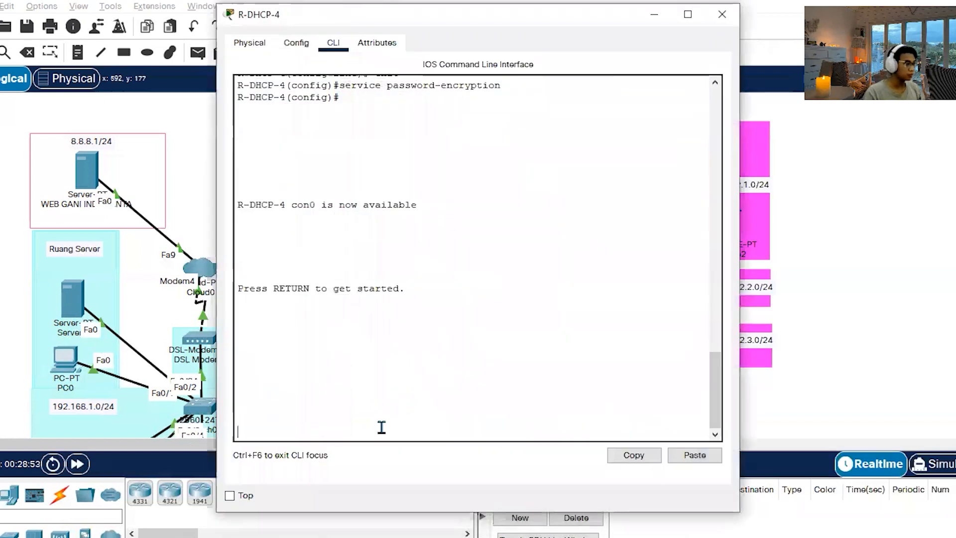
pyautogui.press('Return')
pyautogui.press('Return')
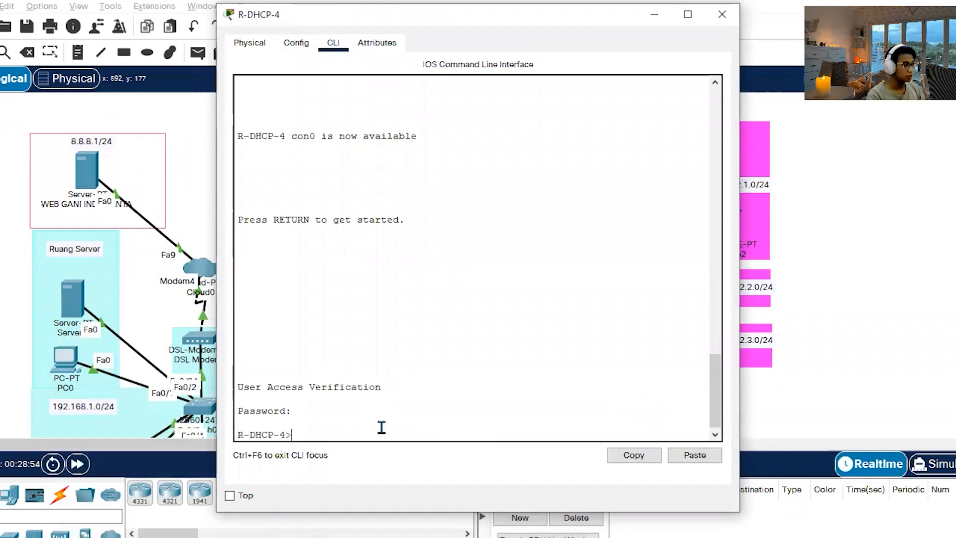
pyautogui.write('en')
pyautogui.press('Return')
pyautogui.press('Return')
pyautogui.write('conf t')
pyautogui.press('Return')
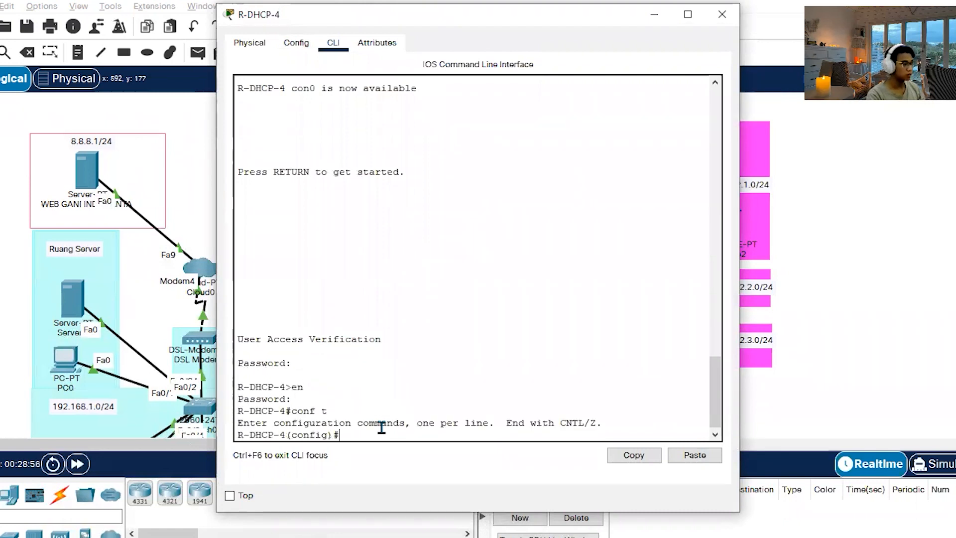
pyautogui.click(678, 461)
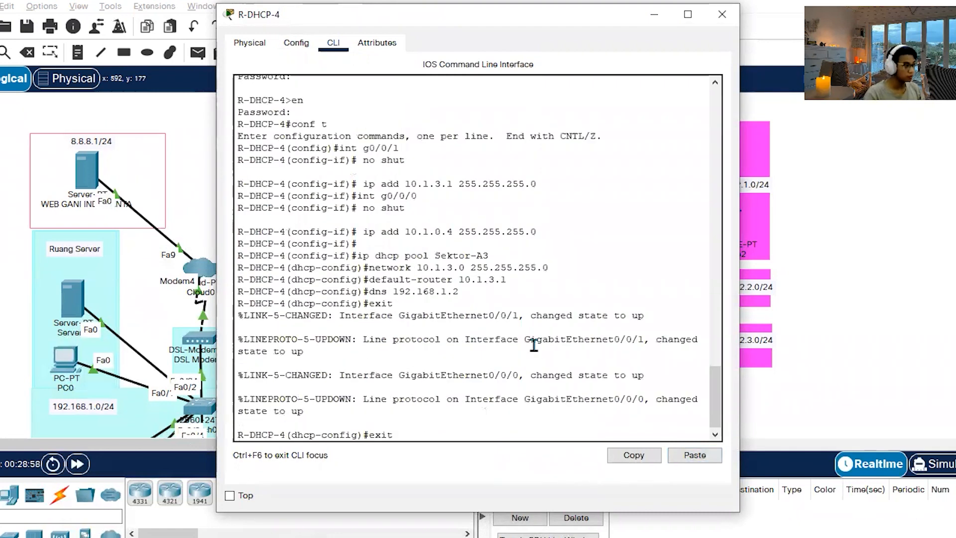
pyautogui.press('Return')
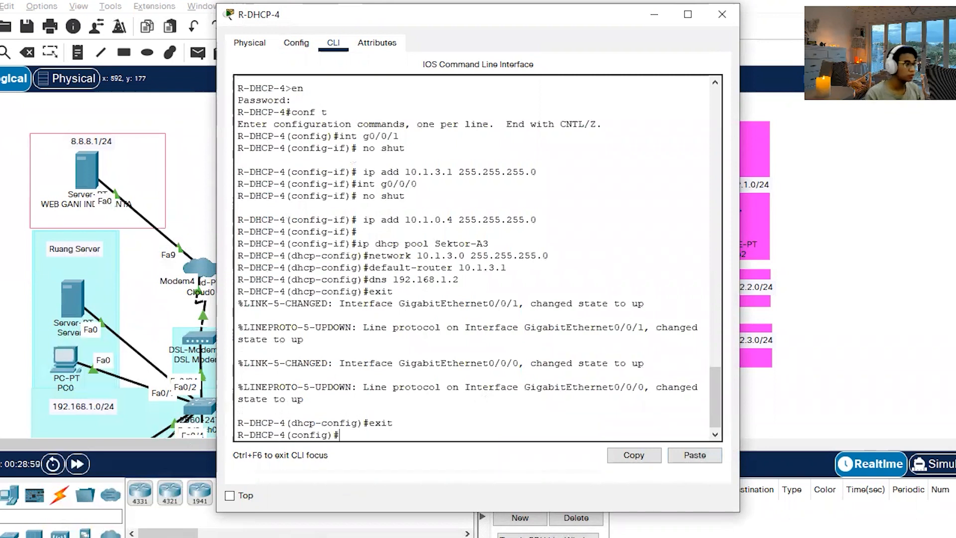
pyautogui.click(722, 14)
# Open R-DHCP-5's command line, log in with the console and enable passwords, and enter global configuration mode.
pyautogui.click(508, 248)
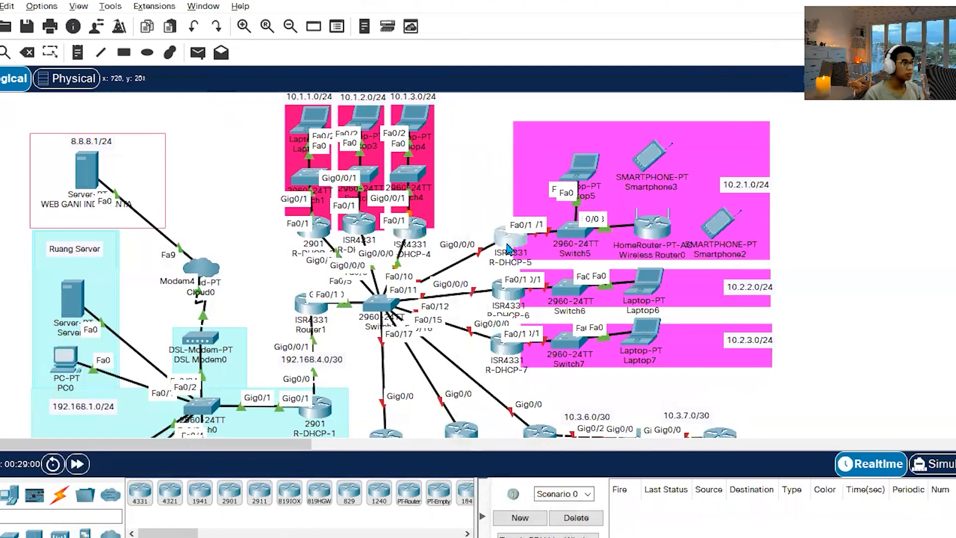
pyautogui.press('Return')
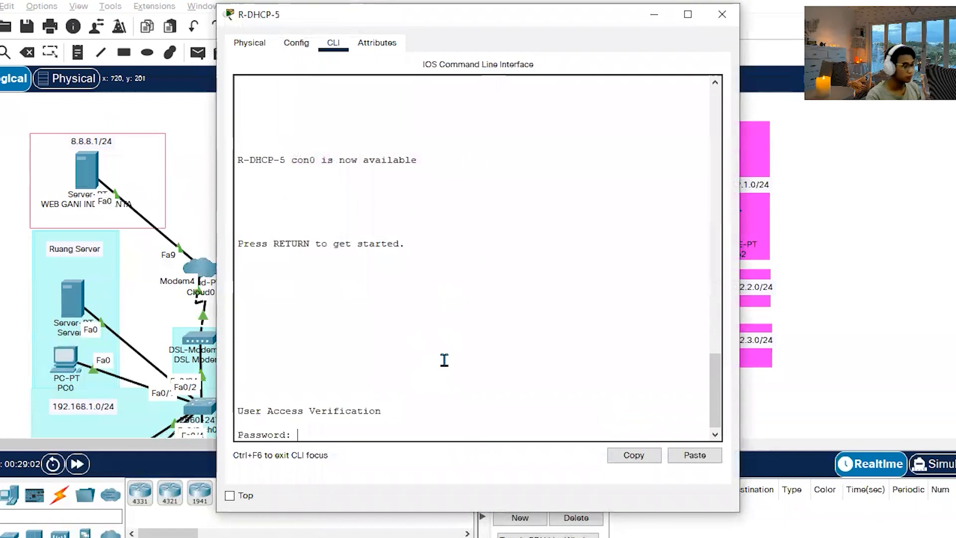
pyautogui.press('Return')
pyautogui.write('en')
pyautogui.press('Return')
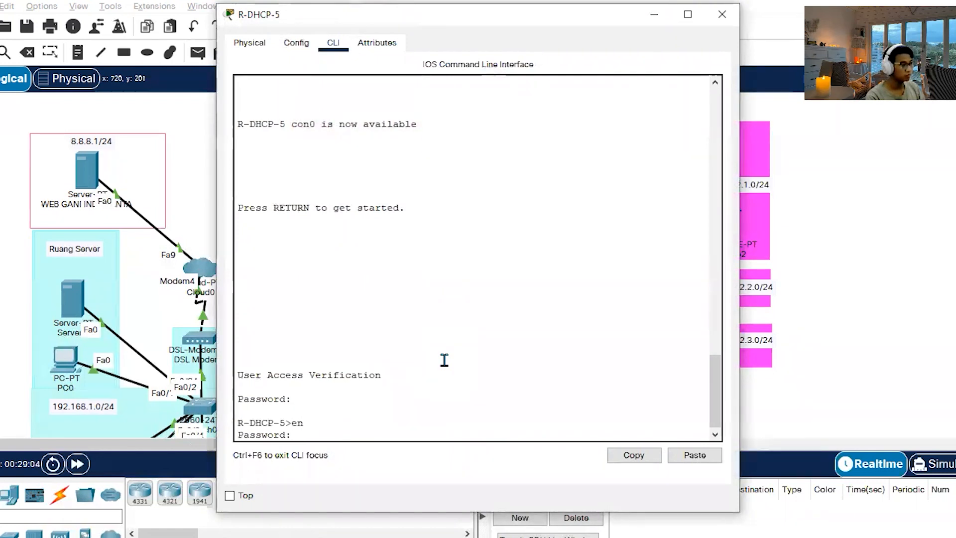
pyautogui.press('Return')
pyautogui.write('conf t')
pyautogui.press('Return')
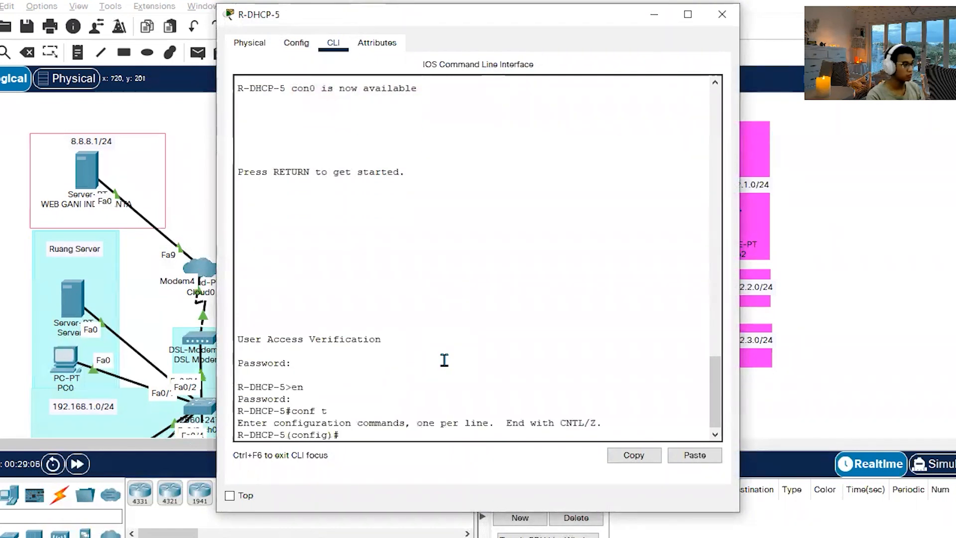
# Copy R-DHCP-5's interface and DHCP pool commands from the notes, apply them to the router and close its window.
pyautogui.hotkey('alt', 'Tab')
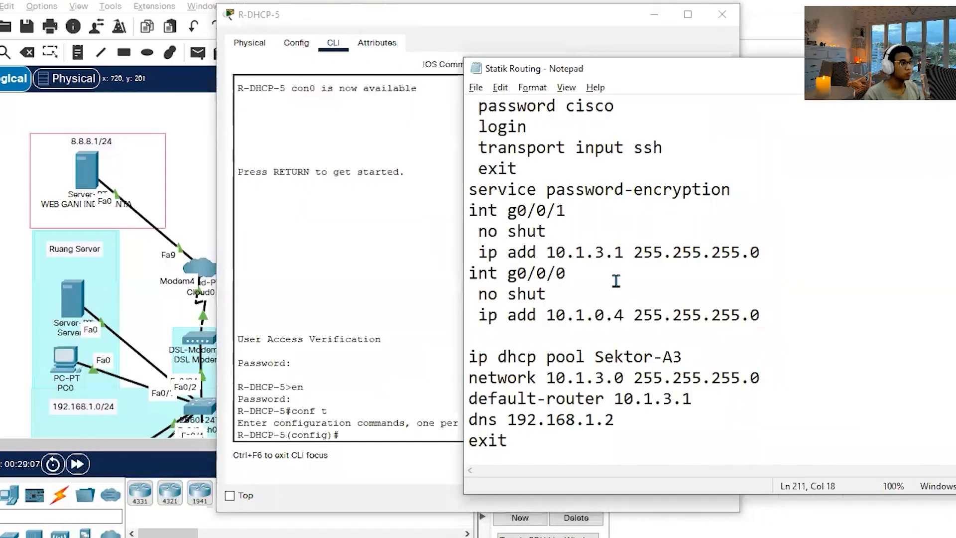
pyautogui.scroll(-4, 619, 292)
pyautogui.moveTo(618, 315); pyautogui.dragTo(470, 318)
pyautogui.click(634, 319)
pyautogui.scroll(-4, 634, 319)
pyautogui.scroll(-7, 634, 319)
pyautogui.click(343, 428)
pyautogui.click(694, 454)
pyautogui.press('Return')
pyautogui.click(722, 14)
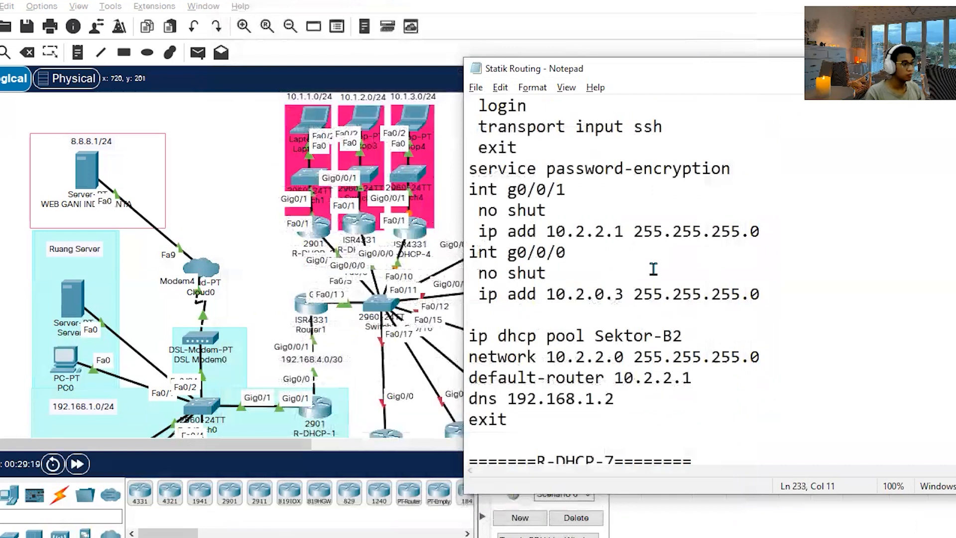
# Copy R-DHCP-6's g0/0/1 through Sektor-B2 pool commands and enter the router's configuration mode with the console and enable passwords.
pyautogui.moveTo(587, 421); pyautogui.dragTo(437, 190)
pyautogui.click(260, 208)
pyautogui.click(493, 289)
pyautogui.press('Return')
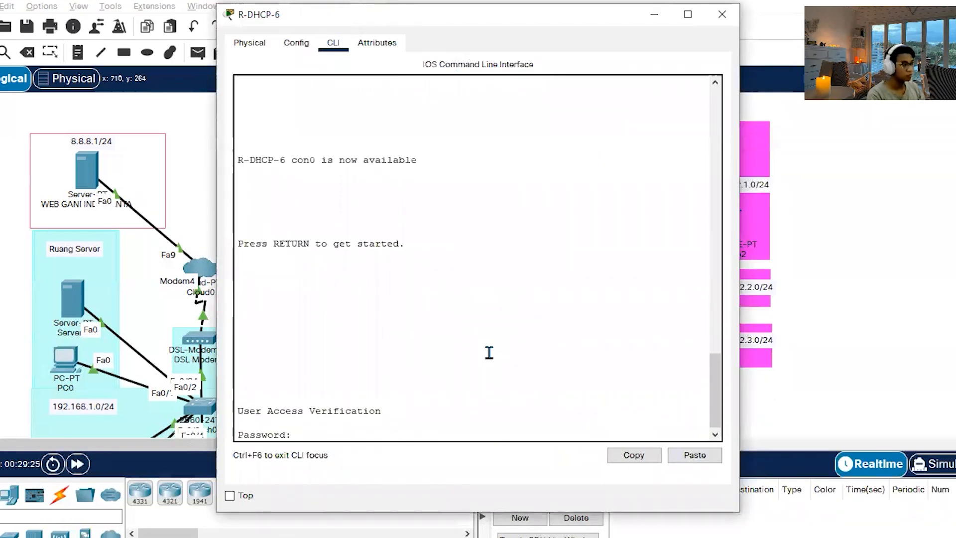
pyautogui.press('Return')
pyautogui.write('en')
pyautogui.press('Return')
pyautogui.press('Return')
pyautogui.write('conf t')
pyautogui.press('Return')
# Apply g0/0/1 as 10.2.2.1, g0/0/0 as 10.2.0.3 and DHCP pool Sektor-B2 on R-DHCP-6 and close its window.
pyautogui.click(695, 458)
pyautogui.press('Return')
pyautogui.click(722, 15)
# Open R-DHCP-7's command line, log in with the console and enable passwords, and issue the conf command.
pyautogui.click(491, 337)
pyautogui.press('Return')
pyautogui.press('Return')
pyautogui.write('en')
pyautogui.press('Return')
pyautogui.press('Return')
pyautogui.write('conf')
pyautogui.press('Return')
# Copy R-DHCP-7's g0/0/1, g0/0/0 and Sektor-B3 DHCP pool commands from the notes, keeping the text in place.
pyautogui.hotkey('alt', 'Tab')
pyautogui.scroll(-5, 583, 315)
pyautogui.moveTo(513, 357); pyautogui.dragTo(450, 133)
pyautogui.hotkey('ctrl', 'x')
pyautogui.hotkey('ctrl', 'z')
# Apply g0/0/1 as 10.2.3.1, g0/0/0 as 10.2.0.4 and DHCP pool Sektor-B3 on R-DHCP-7 and close its window.
pyautogui.click(405, 398)
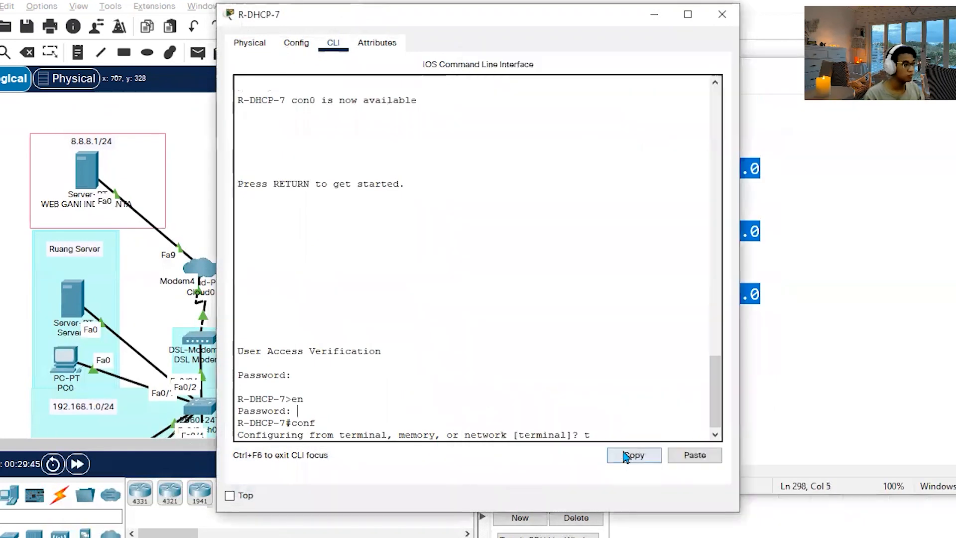
pyautogui.press('Return')
pyautogui.click(695, 454)
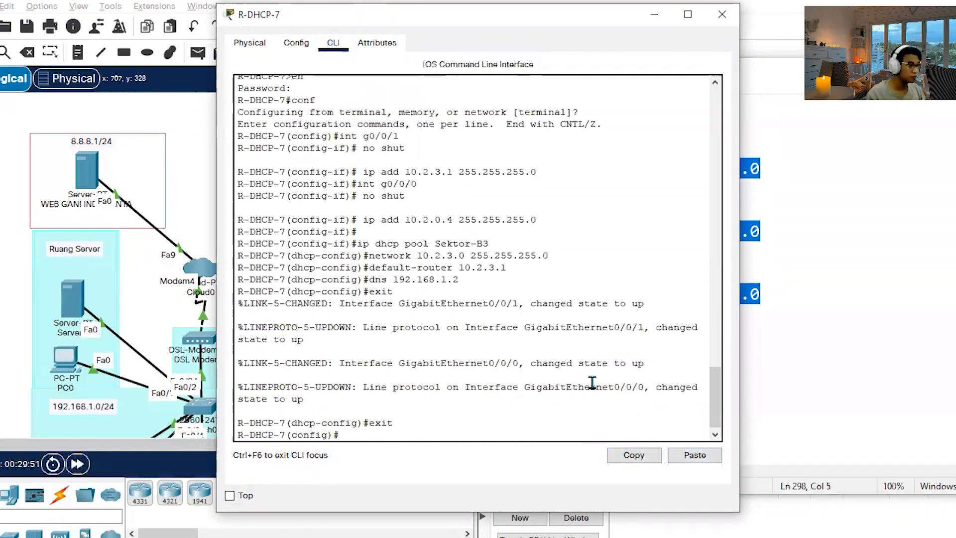
pyautogui.click(721, 15)
# Copy R-DHCP-8's interface and DHCP pool commands from the notes and return to the topology.
pyautogui.scroll(-7, 583, 404)
pyautogui.moveTo(523, 421); pyautogui.dragTo(442, 191)
pyautogui.click(342, 265)
pyautogui.scroll(-3, 342, 266)
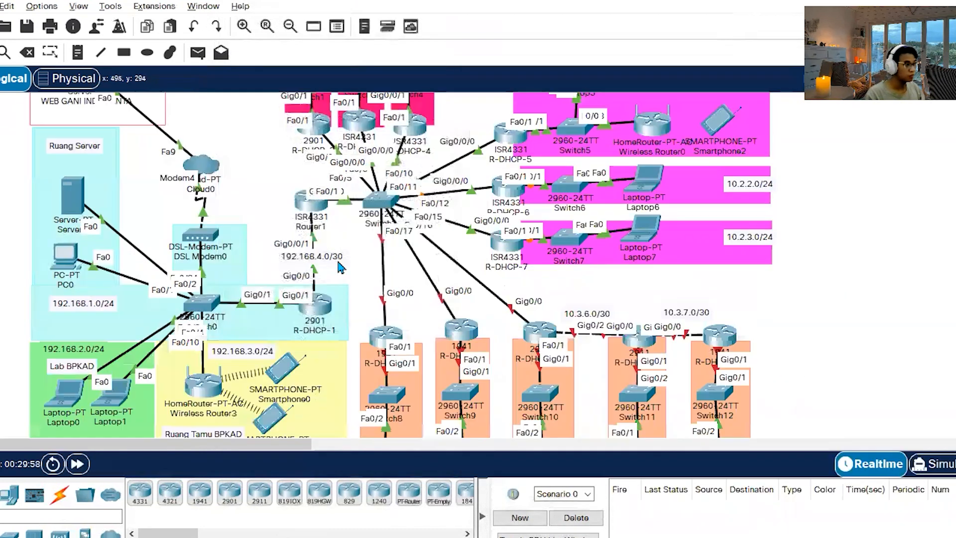
# Log in to R-DHCP-8 with the console and enable passwords and apply its copied commands in terminal configuration mode.
pyautogui.click(391, 328)
pyautogui.press('Return')
pyautogui.press('Return')
pyautogui.press('Return')
pyautogui.write('en')
pyautogui.press('Return')
pyautogui.press('Return')
pyautogui.write('conf')
pyautogui.press('Return')
pyautogui.write('t')
pyautogui.press('Return')
pyautogui.click(695, 457)
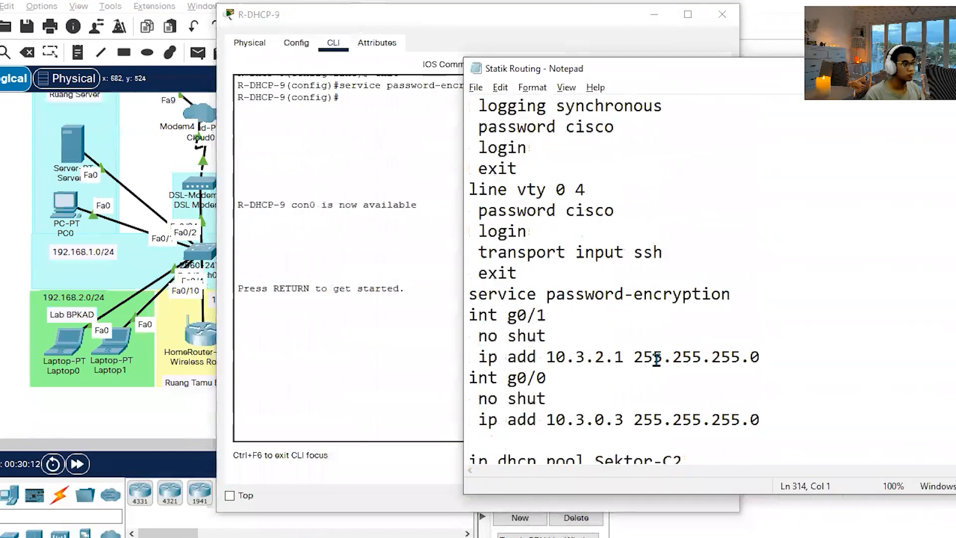
# Copy R-DHCP-9's commands from the notes and apply them after logging in with the console and enable passwords.
pyautogui.moveTo(760, 356); pyautogui.dragTo(740, 356)
pyautogui.click(337, 326)
pyautogui.press('Return')
pyautogui.press('Return')
pyautogui.write('en')
pyautogui.press('Return')
pyautogui.press('Return')
pyautogui.write('conf')
pyautogui.press('Return')
pyautogui.write('t')
pyautogui.press('Return')
pyautogui.click(695, 455)
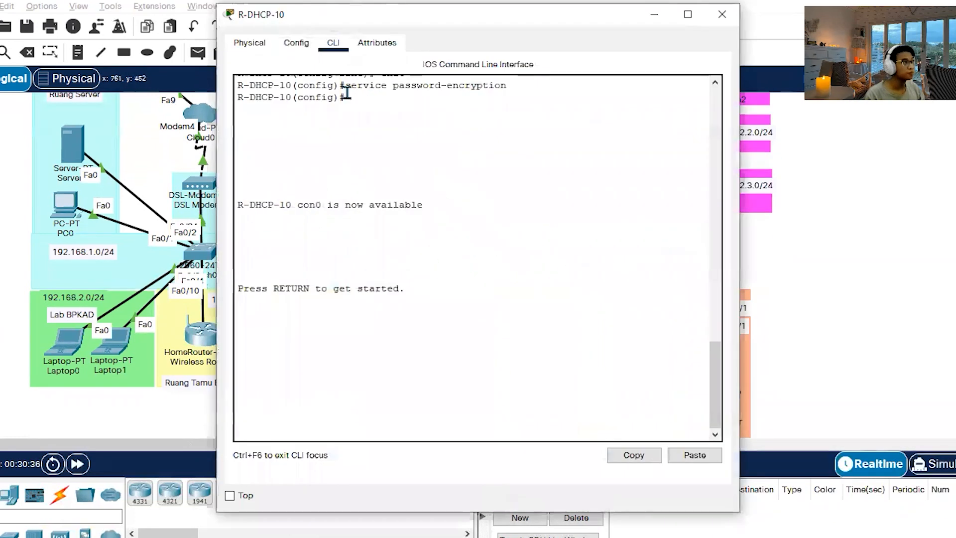
# Log in to R-DHCP-10 with its passwords and apply g0/1 as 10.3.3.1, g0/0 as 10.3.0.4, g0/2 as 10.3.6.1 and DHCP pool Sektor-C3.
pyautogui.press('Return')
pyautogui.write('cisco')
pyautogui.press('Return')
pyautogui.write('en')
pyautogui.press('Return')
pyautogui.write('cisco')
# Log in to R-DHCP-11 with its console and enable passwords and apply its copied interface and DHCP pool Sektor-C4 commands in configuration mode.
pyautogui.press('Return')
pyautogui.write('conf')
pyautogui.press('Return')
pyautogui.click(695, 455)
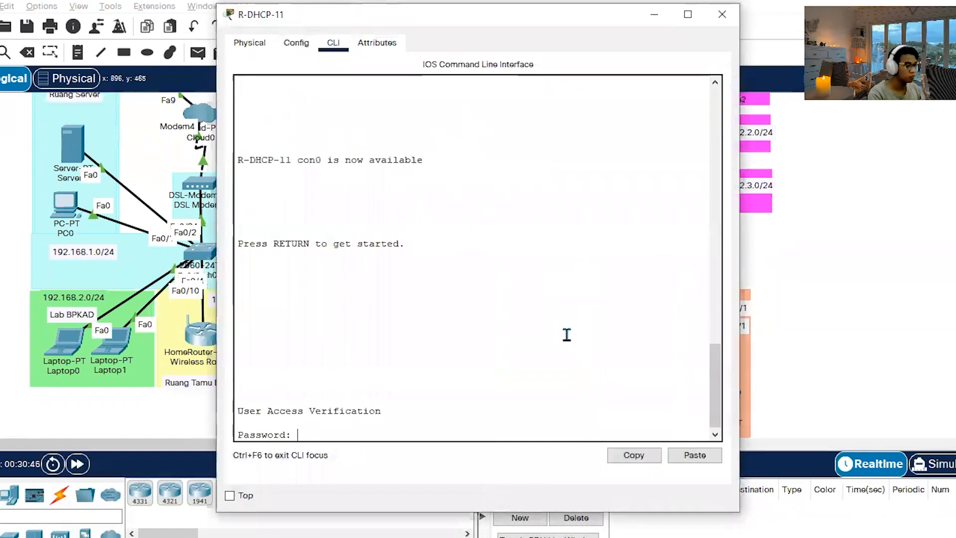
pyautogui.write('cisco')
pyautogui.press('Return')
pyautogui.write('en')
pyautogui.press('Return')
pyautogui.write('cisco')
pyautogui.press('Return')
pyautogui.write('conf t')
pyautogui.press('Return')
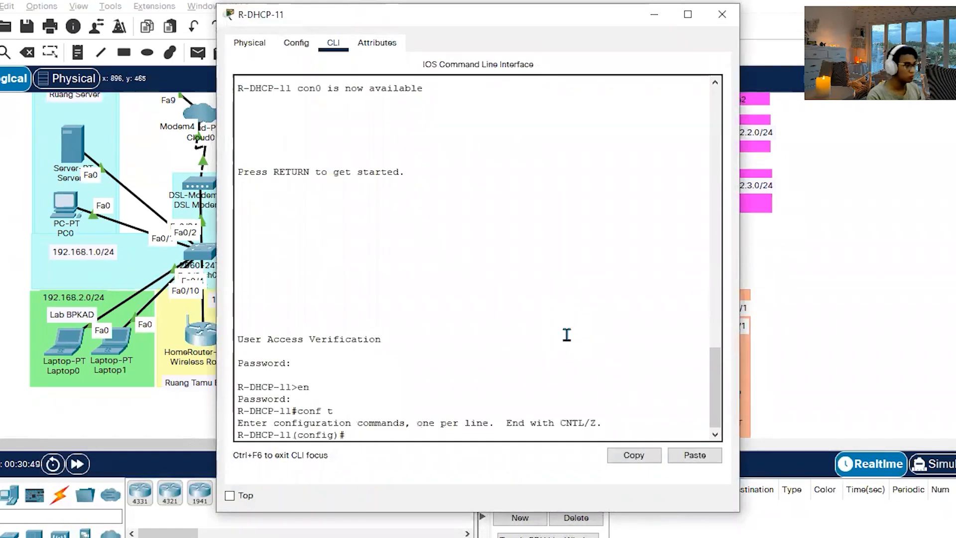
pyautogui.hotkey('ctrl', 'c')
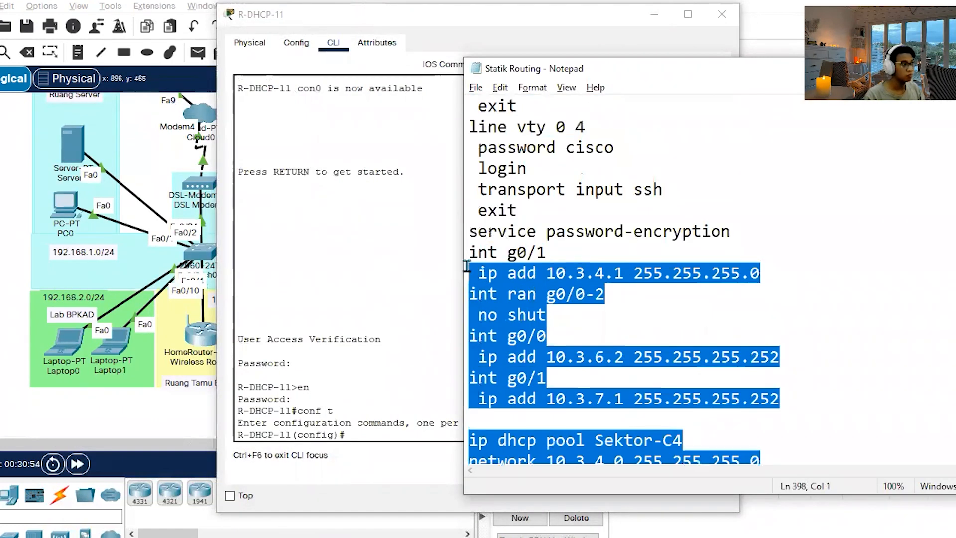
pyautogui.click(427, 425)
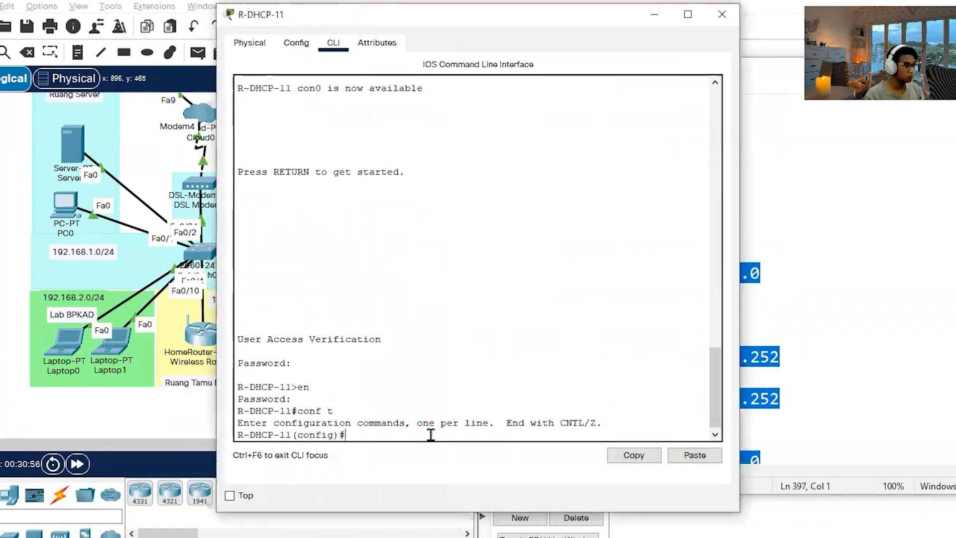
pyautogui.click(693, 455)
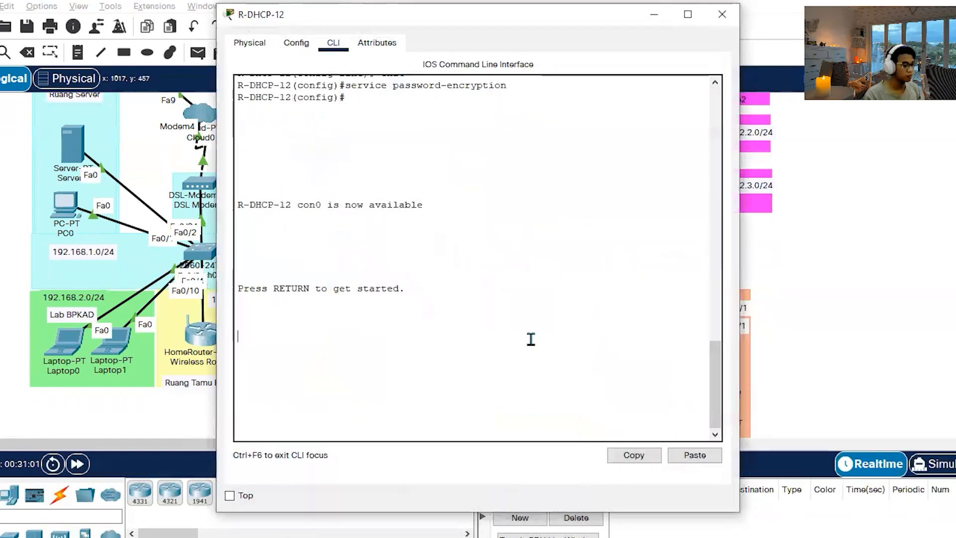
# Log in to R-DHCP-12 with its passwords and apply g0/1 as 10.3.5.1, g0/0 as 10.3.7.2 and DHCP pool Sektor-C5 from the notes.
pyautogui.press('Return')
pyautogui.write('cisco')
pyautogui.press('Return')
pyautogui.write('en')
pyautogui.press('Return')
pyautogui.hotkey('alt', 'Tab')
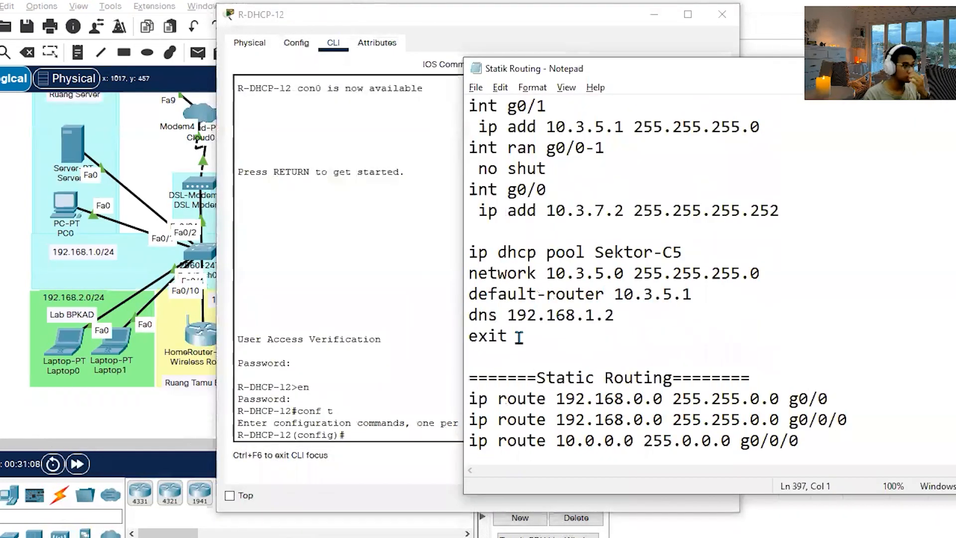
pyautogui.moveTo(519, 338); pyautogui.dragTo(468, 50)
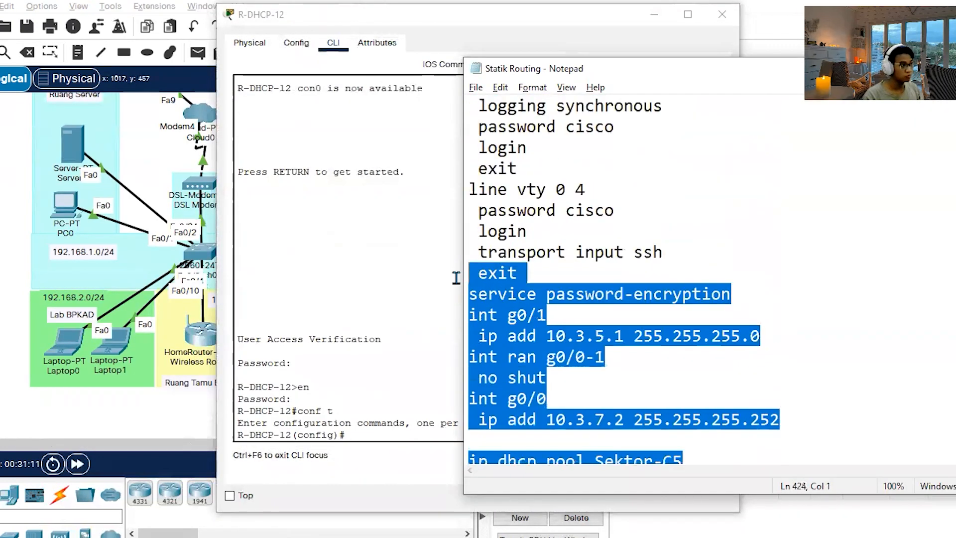
pyautogui.moveTo(456, 277); pyautogui.dragTo(448, 309)
pyautogui.click(697, 358)
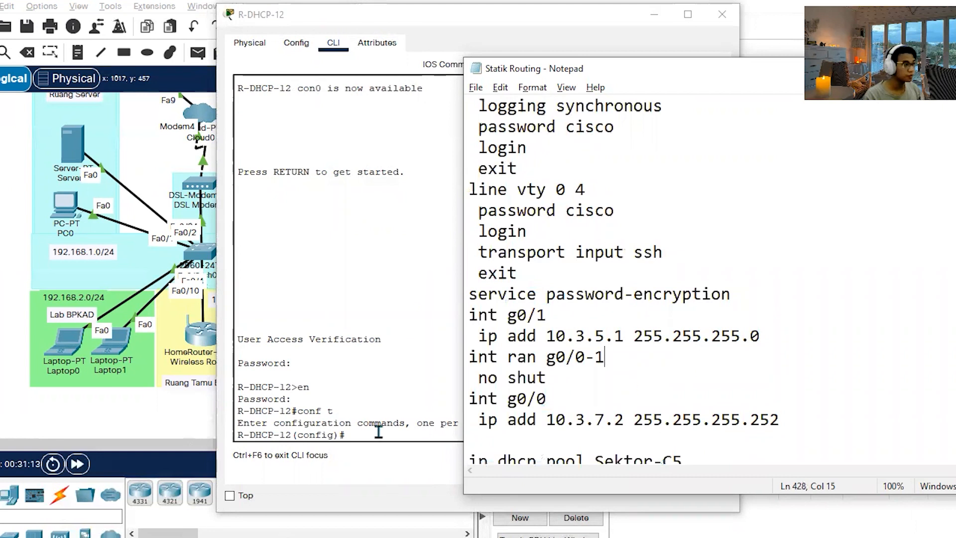
pyautogui.click(379, 432)
pyautogui.click(675, 456)
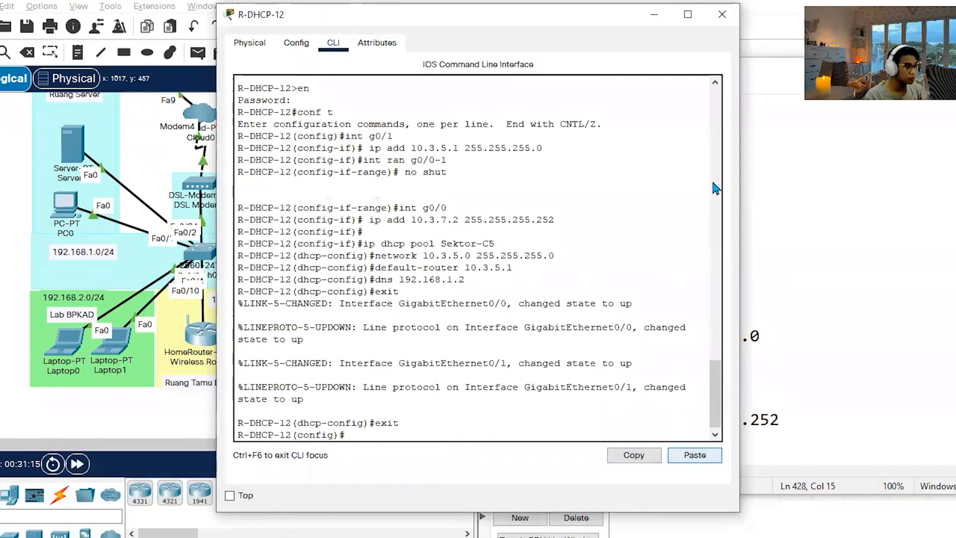
pyautogui.click(722, 14)
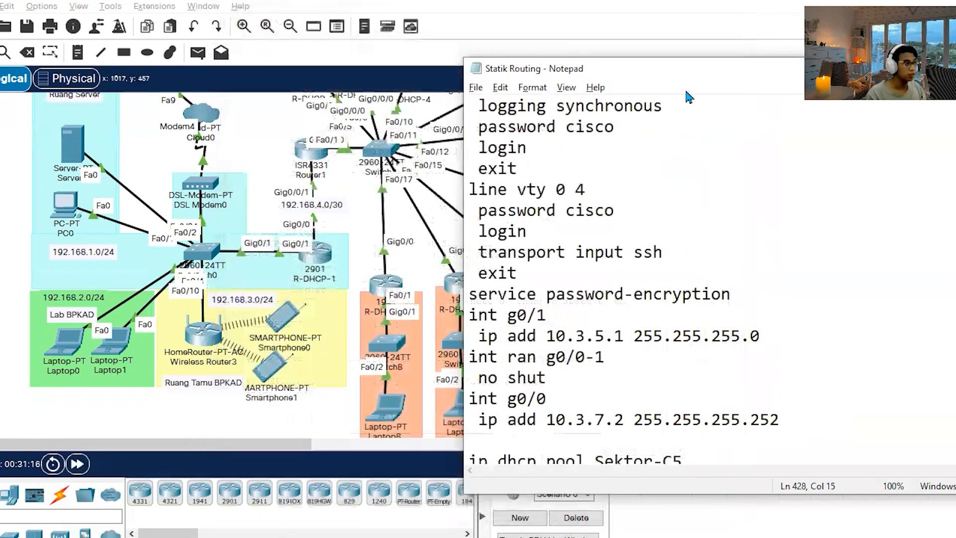
# Compare R-DHCP-10's interface addresses and DHCP pool in the notes with its links and subnets in the topology.
pyautogui.moveTo(286, 444); pyautogui.dragTo(347, 448)
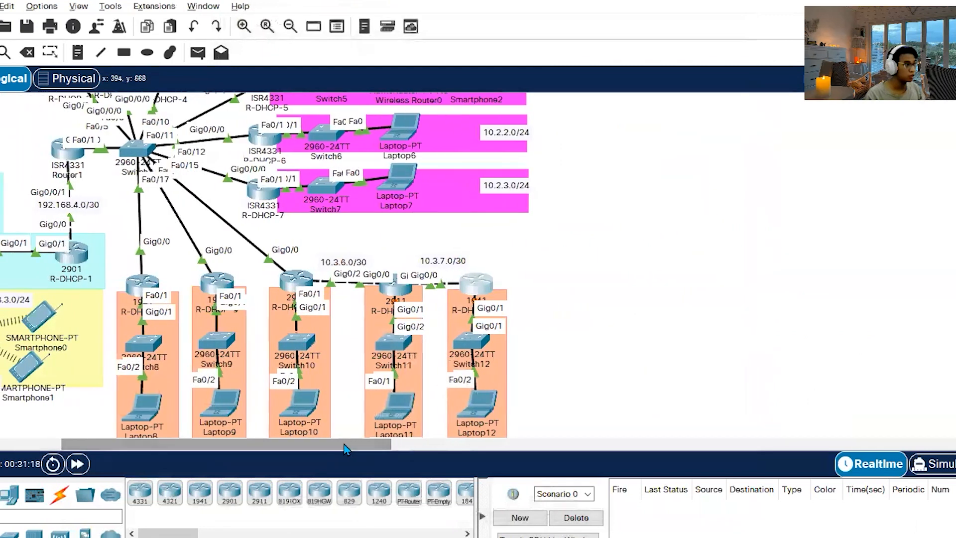
pyautogui.hotkey('alt', 'Tab')
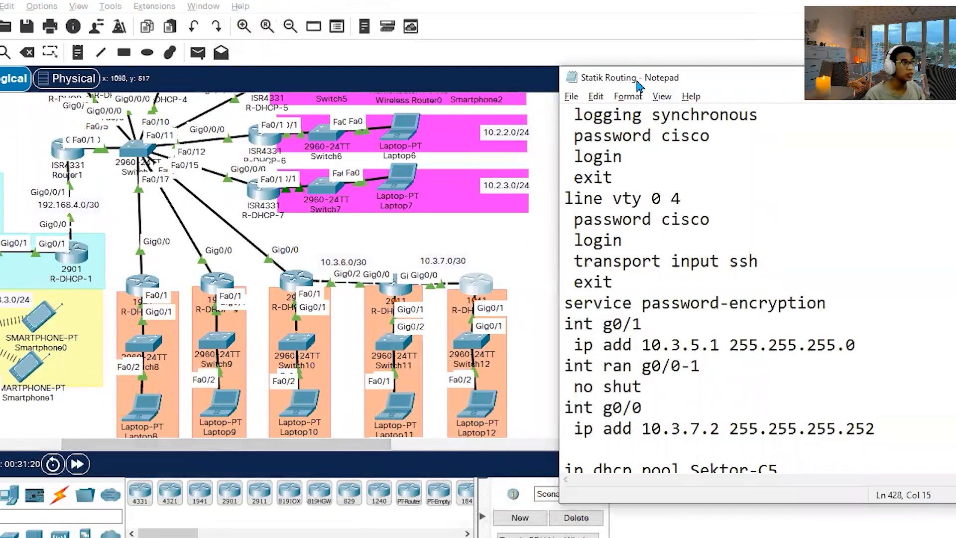
pyautogui.moveTo(635, 79); pyautogui.dragTo(602, 17)
pyautogui.scroll(12, 693, 342)
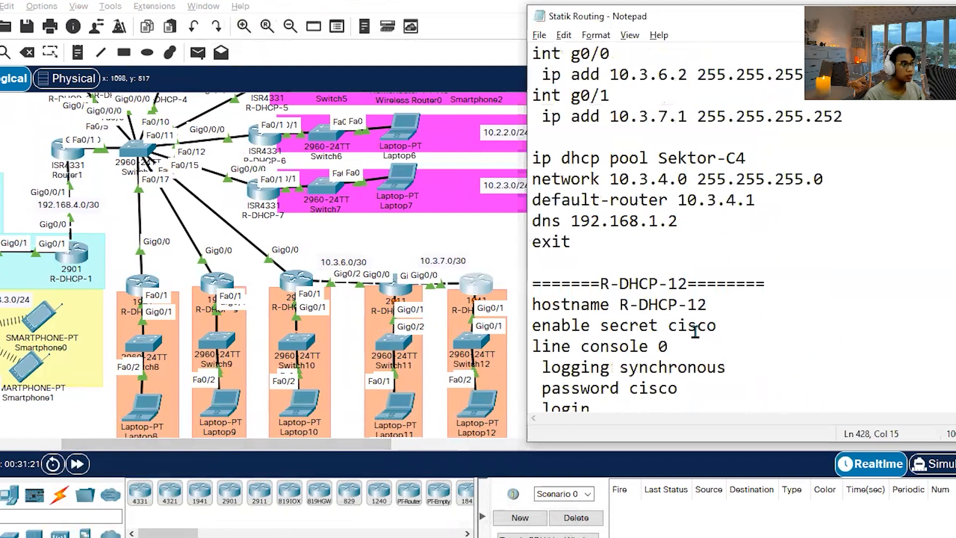
pyautogui.scroll(1, 877, 288)
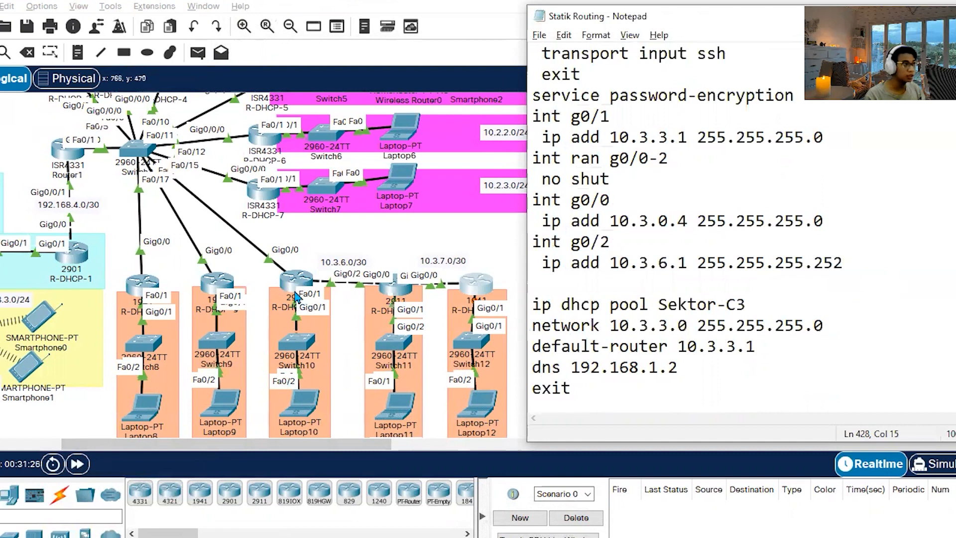
pyautogui.scroll(-1, 293, 368)
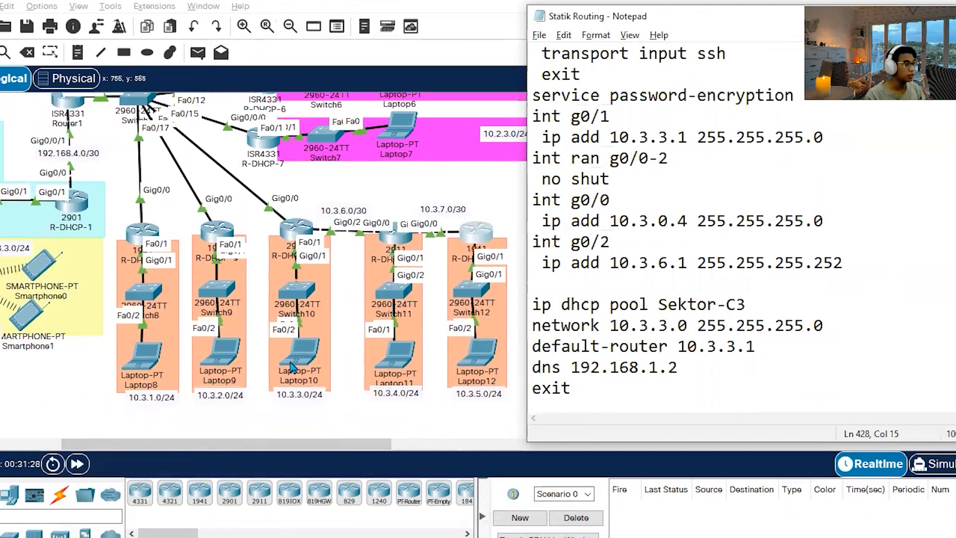
pyautogui.scroll(1, 333, 279)
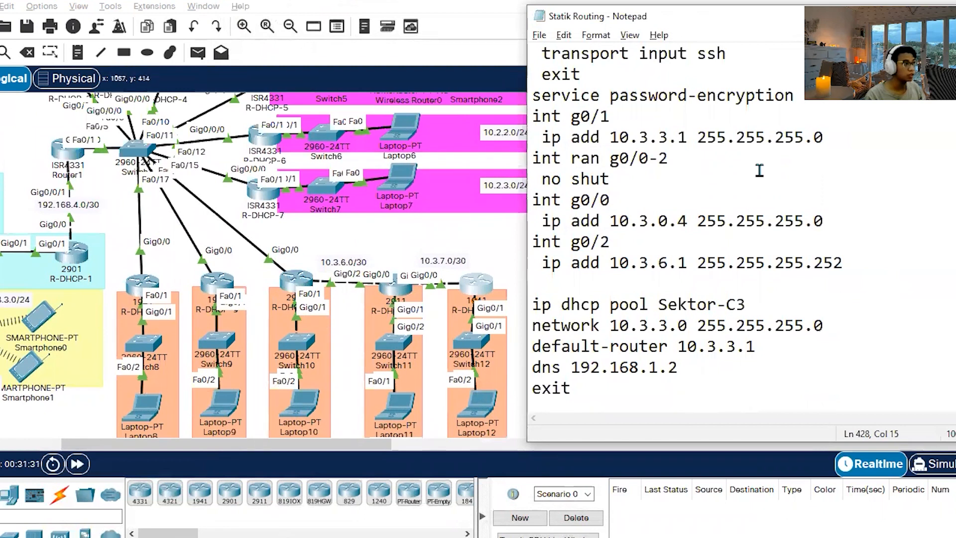
pyautogui.hotkey('shift', 'Left')
pyautogui.hotkey('shift', 'Left')
pyautogui.hotkey('shift', 'Left')
pyautogui.hotkey('shift', 'Left')
pyautogui.hotkey('shift', 'Left')
pyautogui.hotkey('shift', 'Left')
pyautogui.hotkey('shift', 'Left')
pyautogui.click(710, 199)
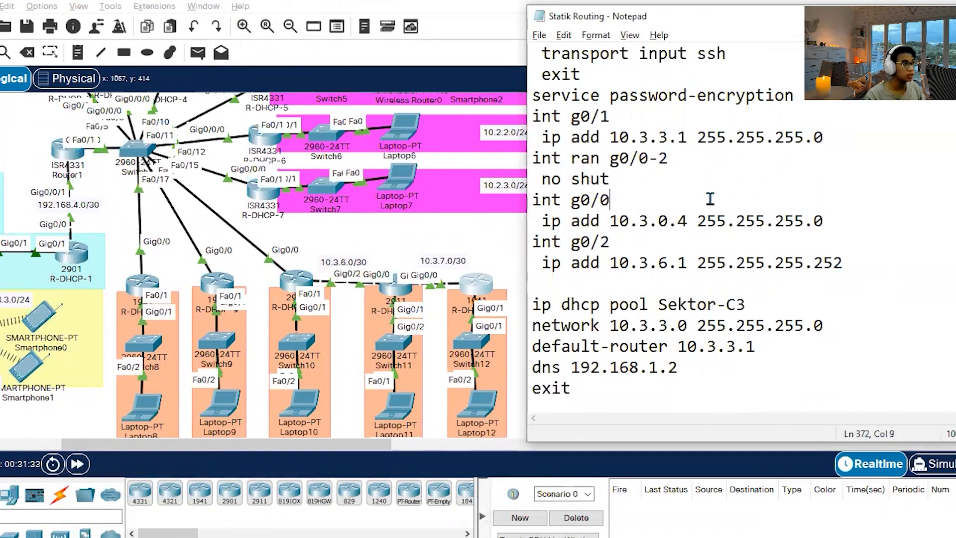
pyautogui.moveTo(546, 222); pyautogui.dragTo(856, 217)
pyautogui.click(743, 281)
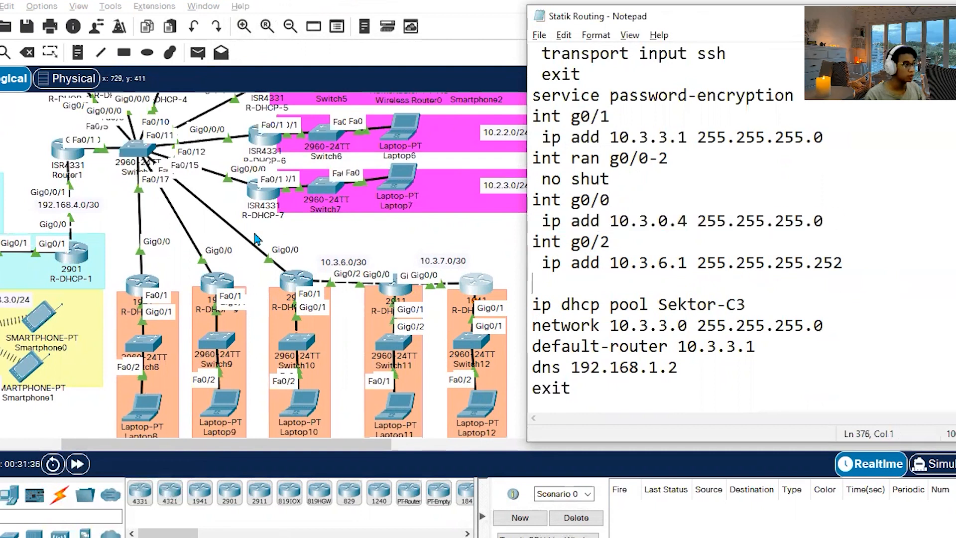
pyautogui.moveTo(544, 262); pyautogui.dragTo(846, 262)
pyautogui.click(865, 262)
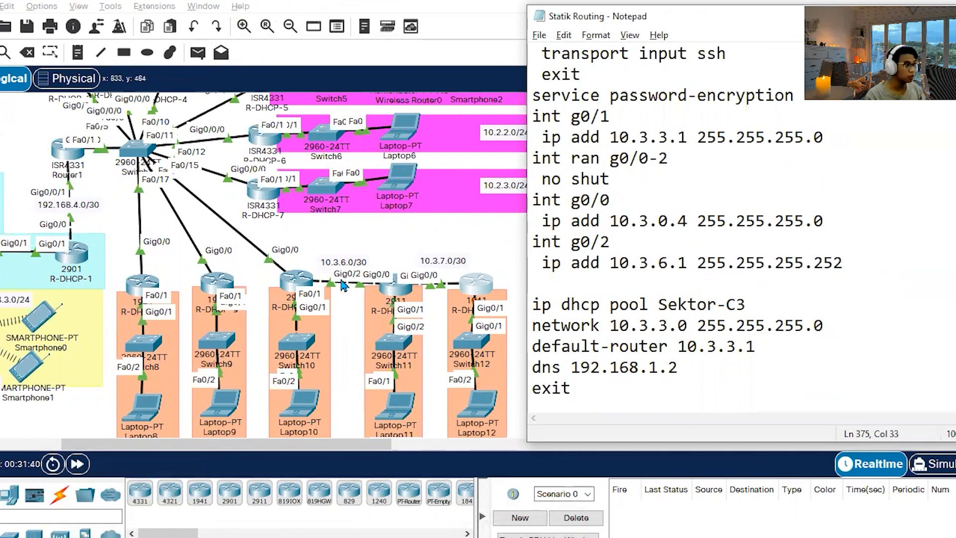
# Review R-DHCP-11's interface and DHCP pool commands in the notes against its topology links, and put the notes away.
pyautogui.scroll(-7, 797, 316)
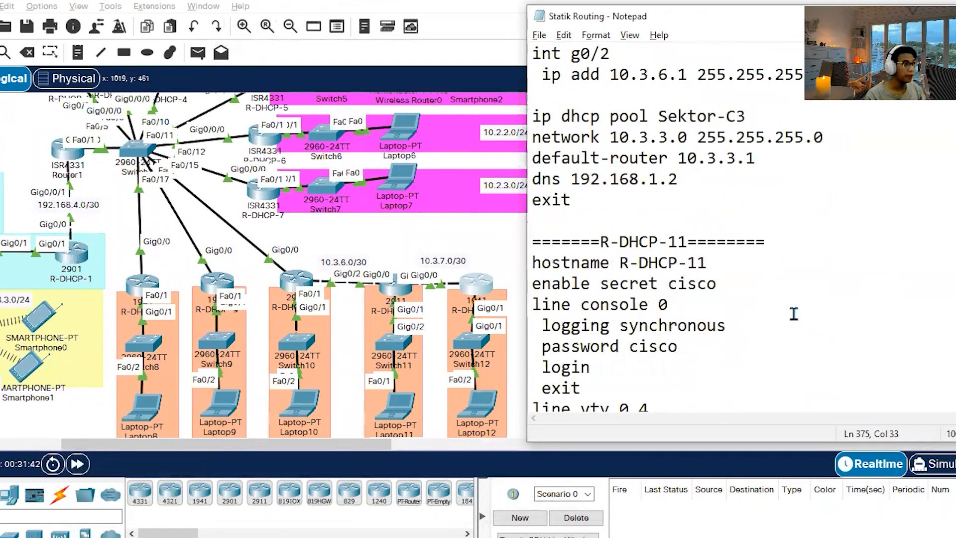
pyautogui.scroll(-3, 752, 295)
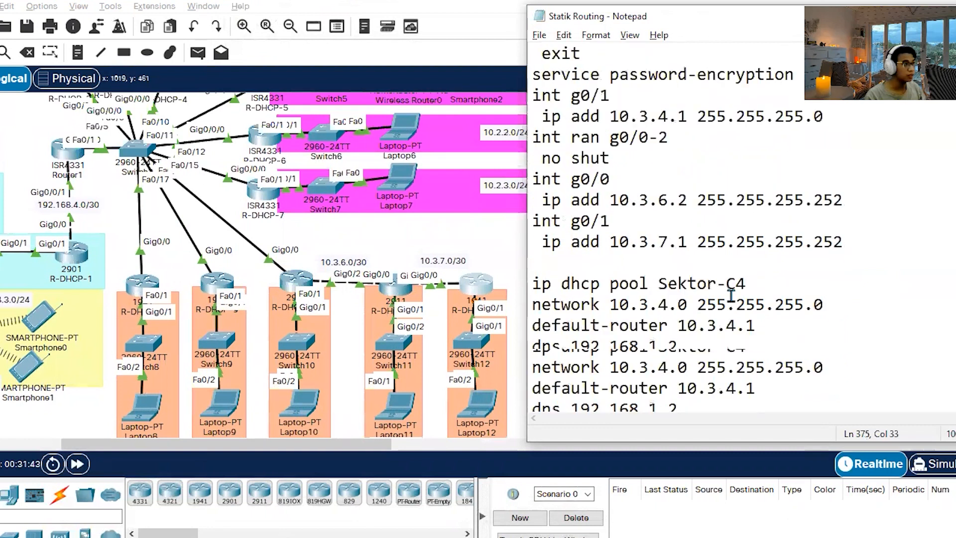
pyautogui.scroll(1, 734, 291)
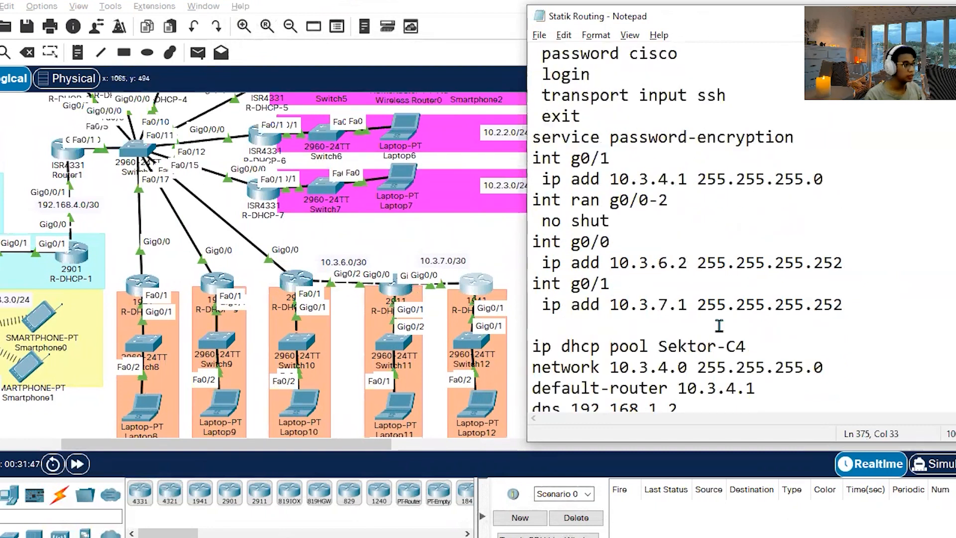
pyautogui.scroll(-5, 715, 321)
pyautogui.moveTo(714, 24); pyautogui.dragTo(298, 3)
pyautogui.click(647, 5)
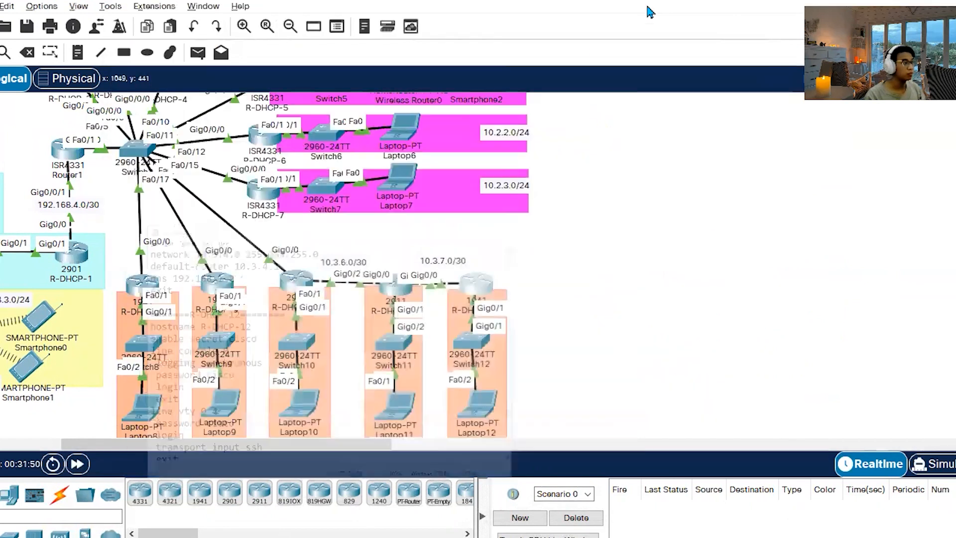
# Set Laptop4 in the 10.1.3.0/24 network to obtain its IP configuration through DHCP.
pyautogui.moveTo(350, 444); pyautogui.dragTo(189, 444)
pyautogui.scroll(3, 537, 264)
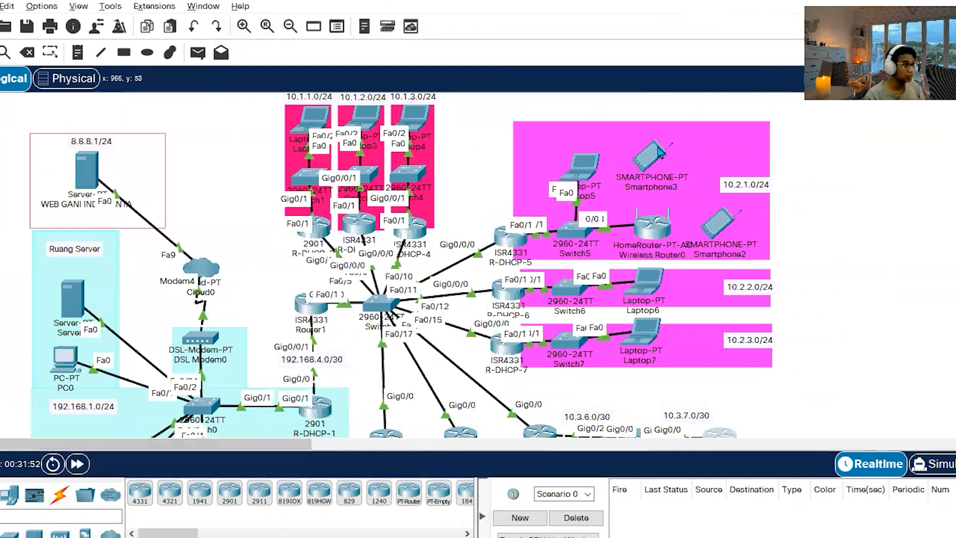
pyautogui.click(418, 124)
pyautogui.click(365, 44)
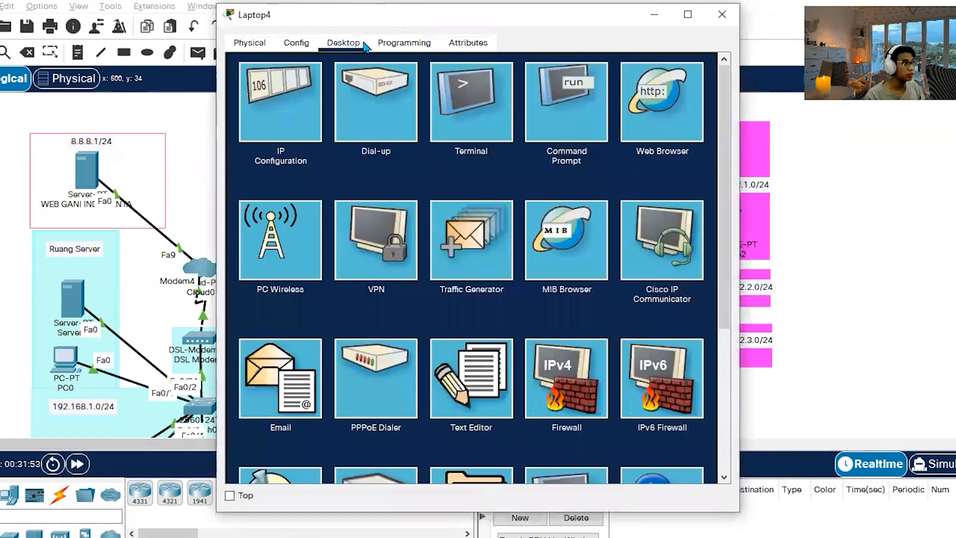
pyautogui.click(269, 126)
pyautogui.click(245, 124)
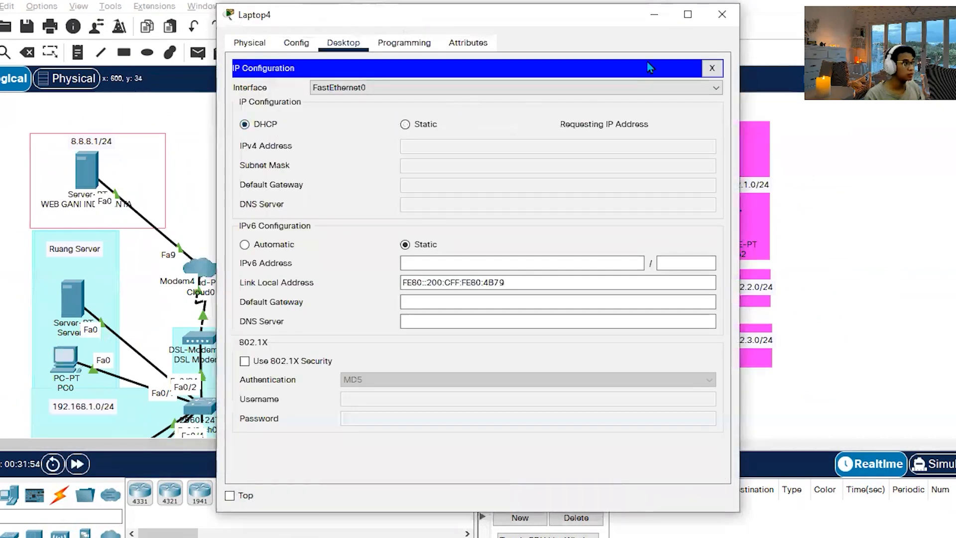
pyautogui.click(717, 22)
# Set Laptop5 in the 10.2.1.0/24 network to obtain its IP configuration through DHCP.
pyautogui.click(582, 174)
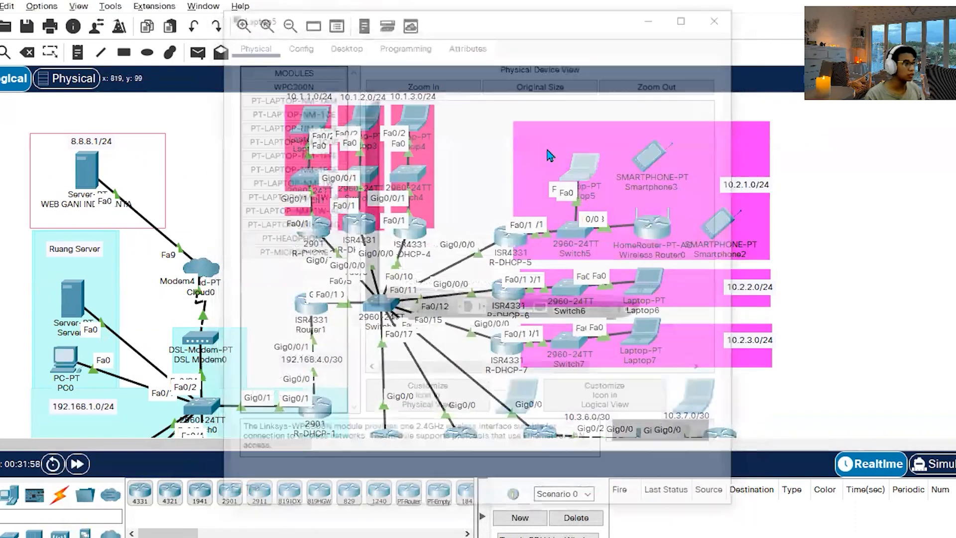
pyautogui.click(343, 43)
pyautogui.click(286, 117)
pyautogui.click(278, 125)
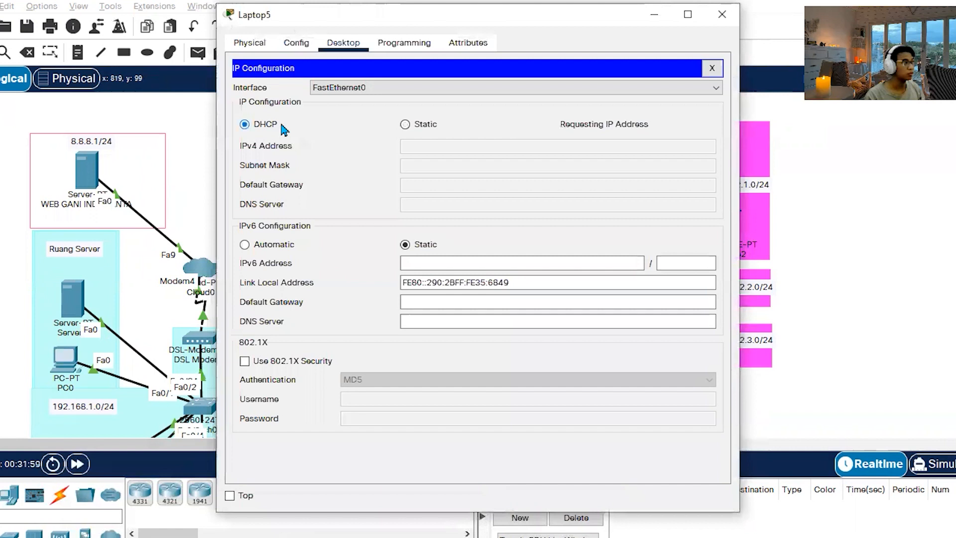
pyautogui.click(723, 18)
# Check Smartphone3's IP configuration on its wireless interface.
pyautogui.click(642, 155)
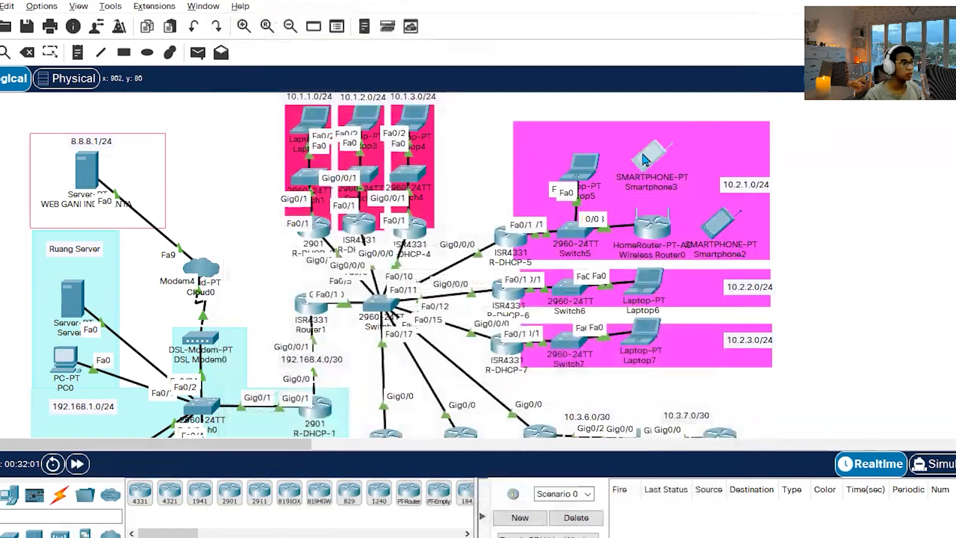
pyautogui.click(343, 43)
pyautogui.click(296, 117)
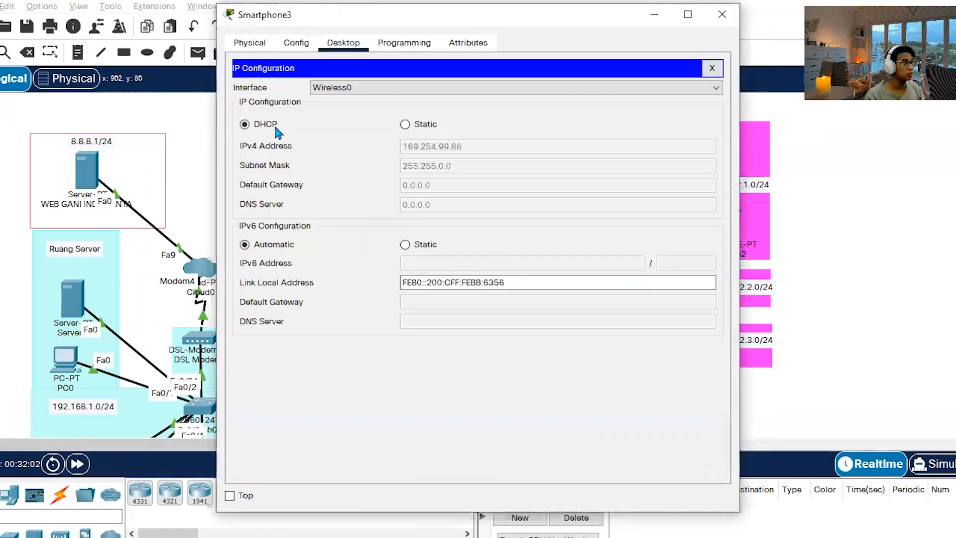
pyautogui.click(721, 14)
# Set Wireless Router0's internet connection type to Wireless AP and save the settings.
pyautogui.click(652, 225)
pyautogui.click(266, 44)
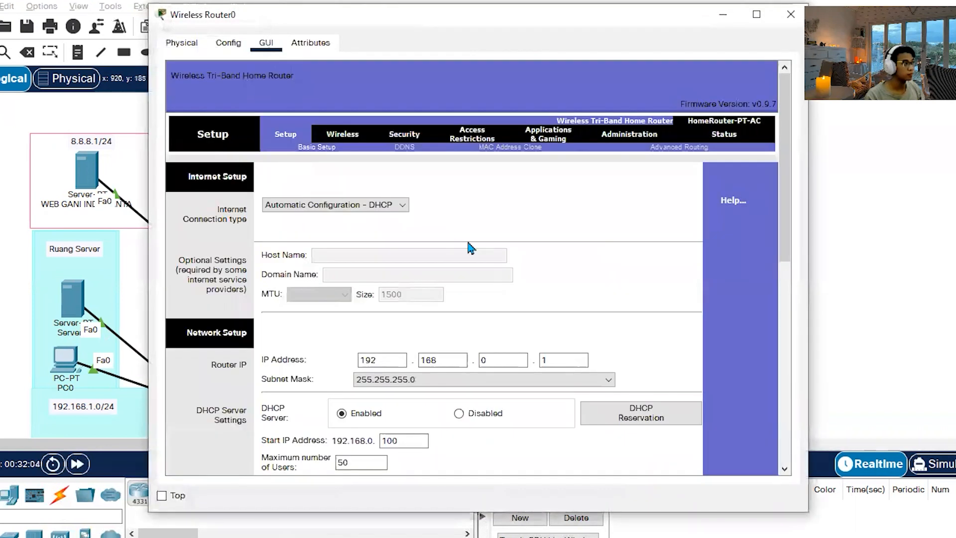
pyautogui.click(356, 207)
pyautogui.click(343, 237)
pyautogui.scroll(-5, 525, 396)
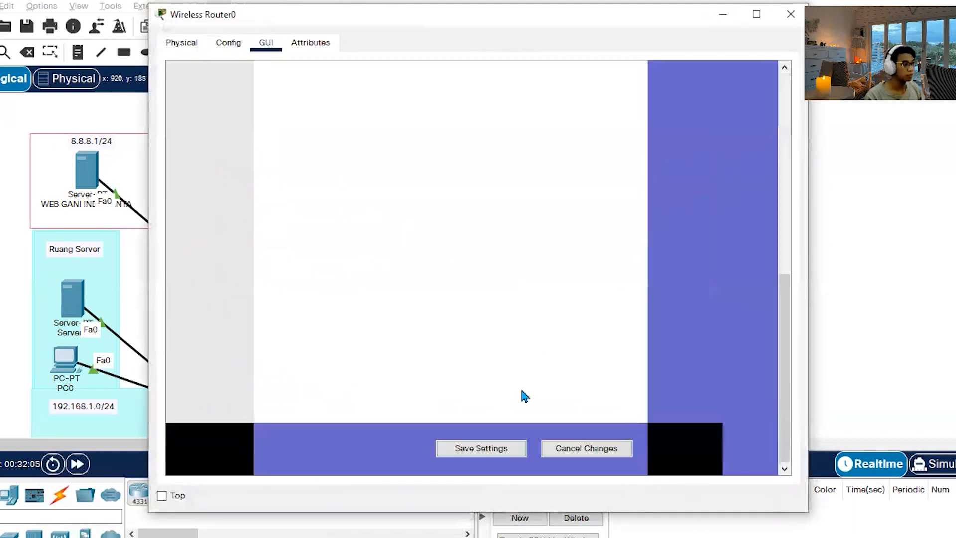
pyautogui.click(503, 461)
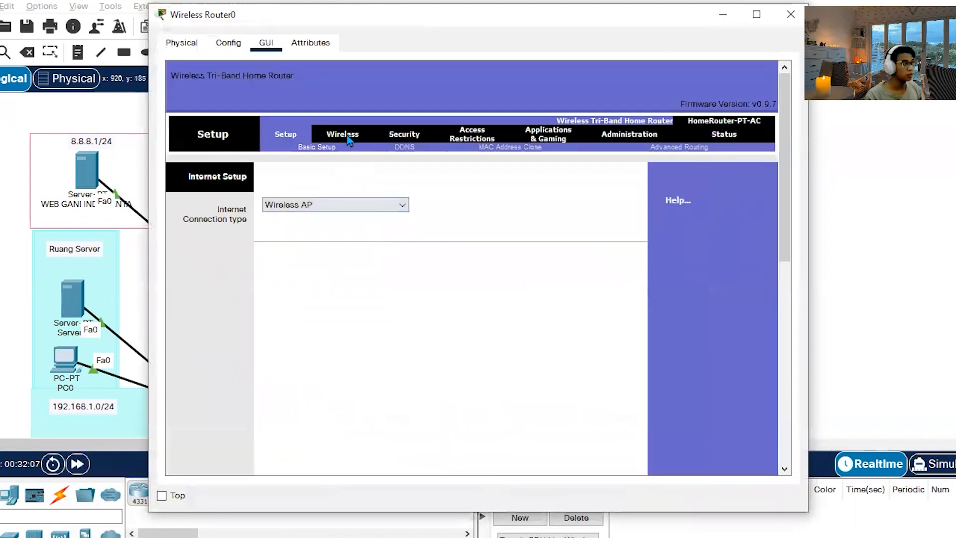
# Check Wireless Router0's wireless network name and save its wireless settings.
pyautogui.click(328, 135)
pyautogui.scroll(-3, 628, 331)
pyautogui.scroll(-10, 667, 336)
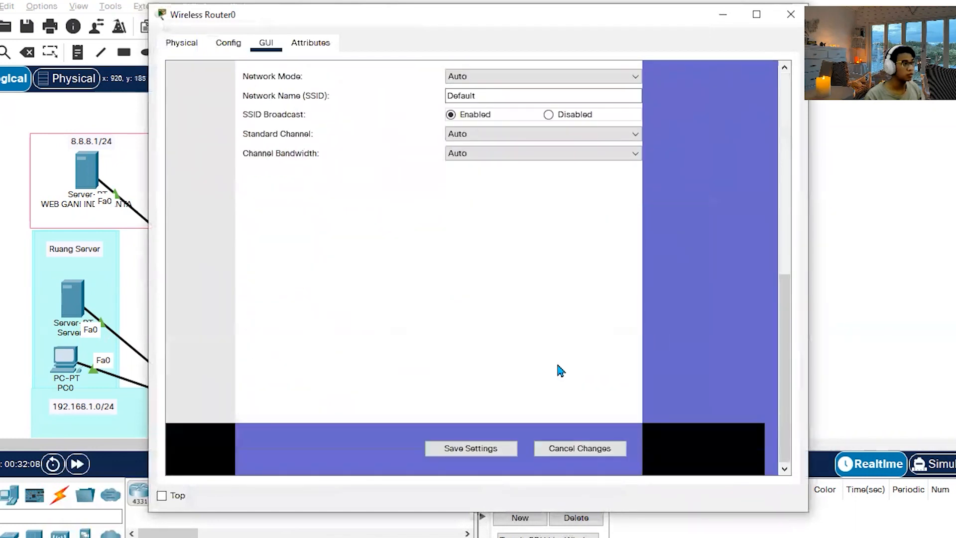
pyautogui.click(471, 448)
pyautogui.click(791, 14)
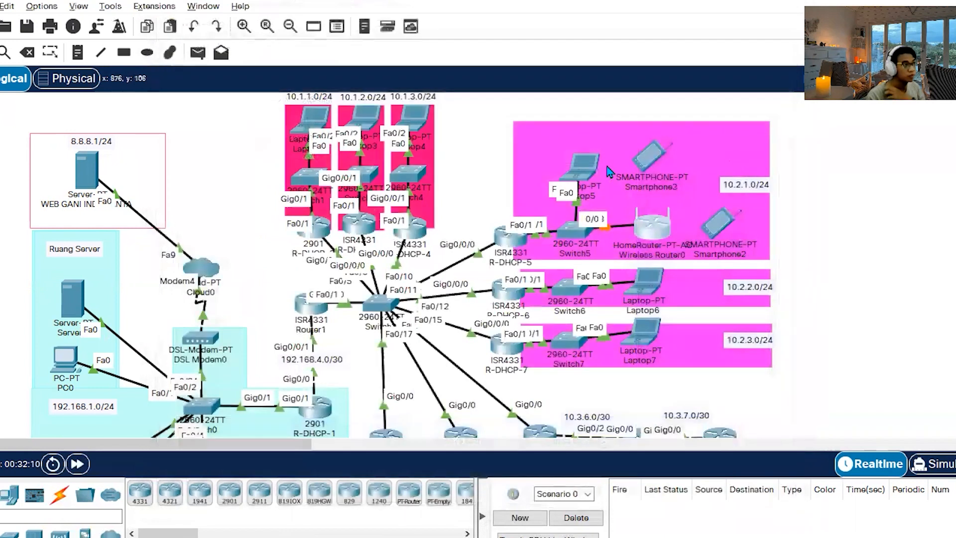
# Fast-forward the simulation time and set the SSID of Smartphone3's Wireless0 interface to Default.
pyautogui.click(77, 464)
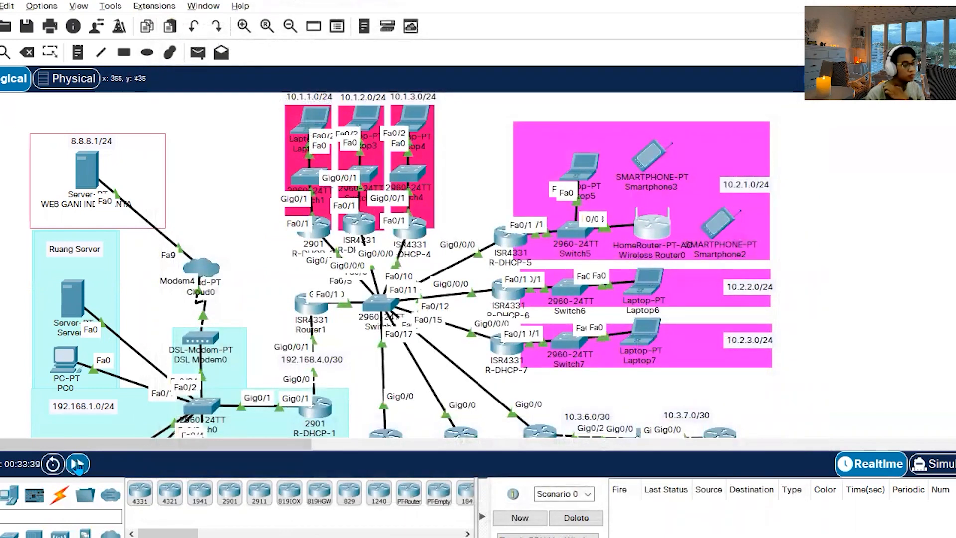
pyautogui.click(77, 464)
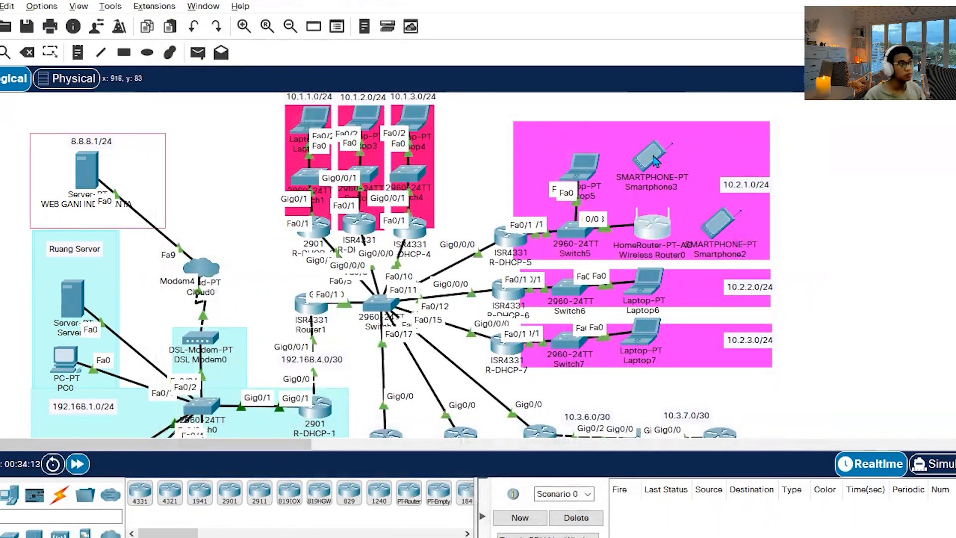
pyautogui.click(649, 158)
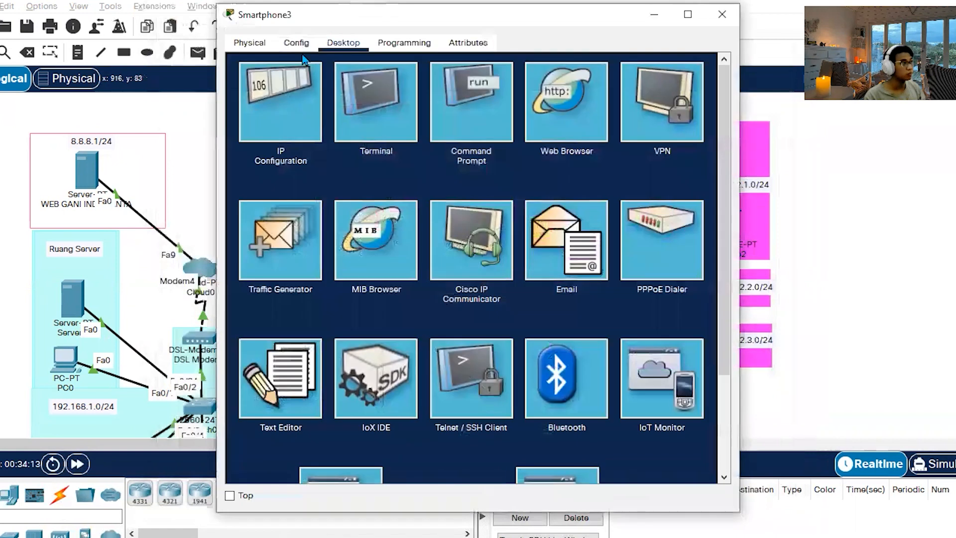
pyautogui.click(301, 45)
pyautogui.click(310, 126)
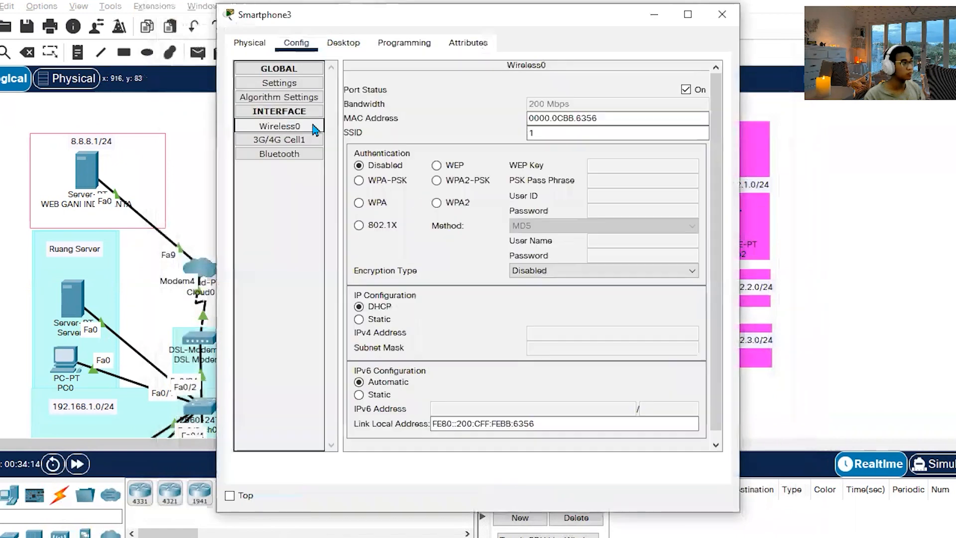
pyautogui.moveTo(576, 132); pyautogui.dragTo(427, 139)
pyautogui.write('De')
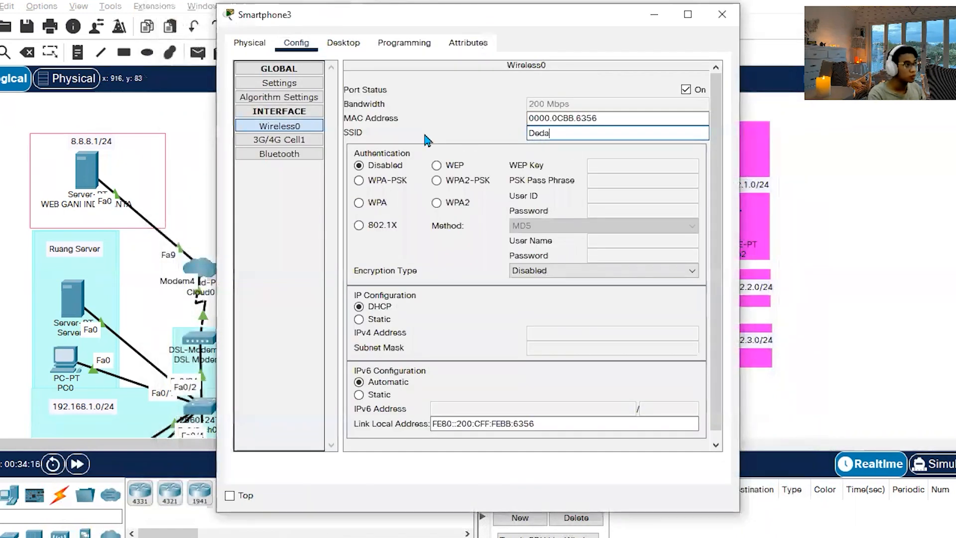
pyautogui.write('fault')
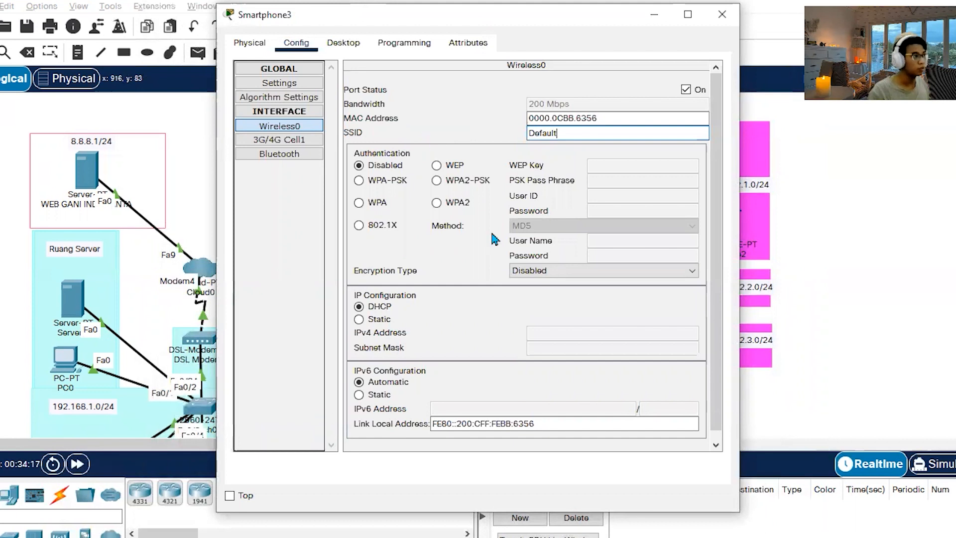
# Renew Smartphone3's DHCP request on Wireless0 and set its IPv6 configuration to Static.
pyautogui.click(343, 43)
pyautogui.click(273, 149)
pyautogui.click(413, 125)
pyautogui.click(264, 126)
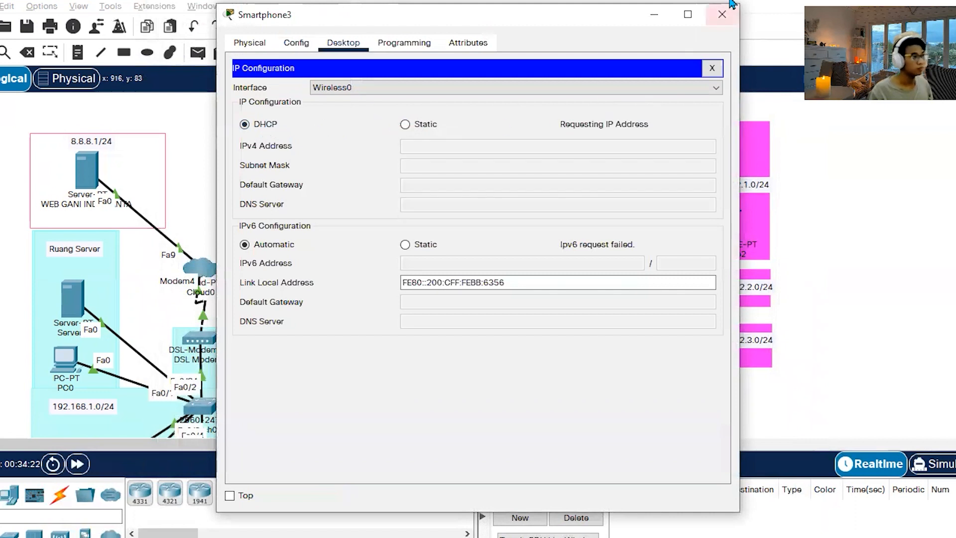
pyautogui.click(406, 245)
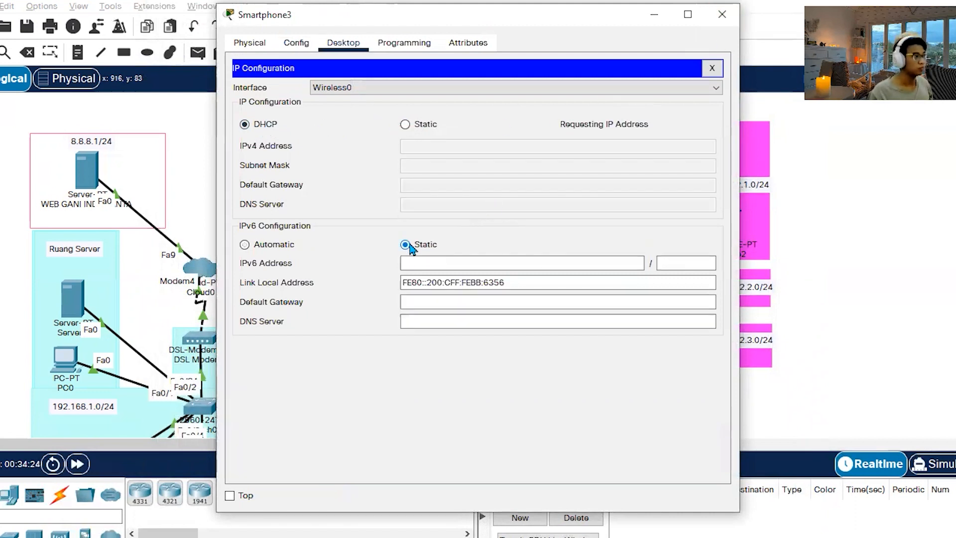
pyautogui.click(722, 15)
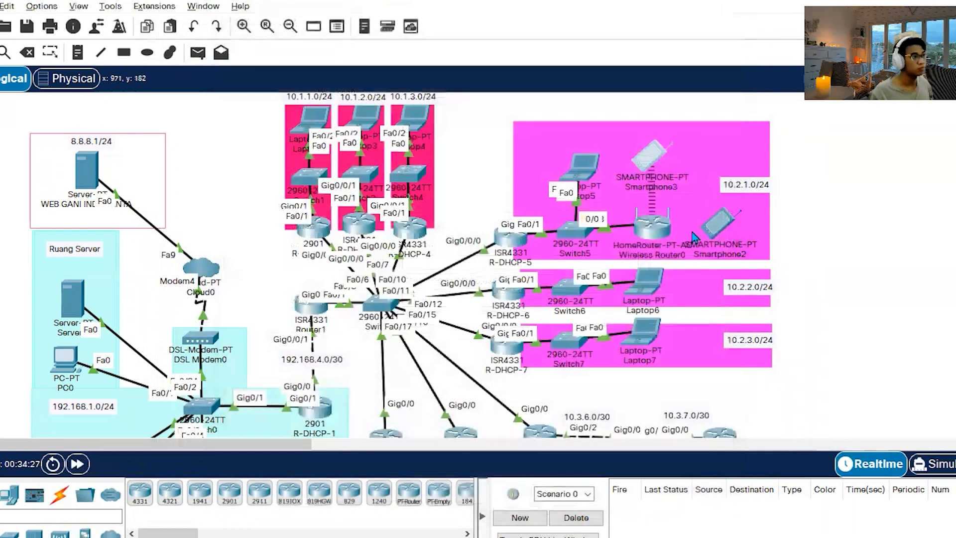
# Switch Smartphone2's IP configuration to Static and back to DHCP to request an address.
pyautogui.click(717, 227)
pyautogui.click(343, 42)
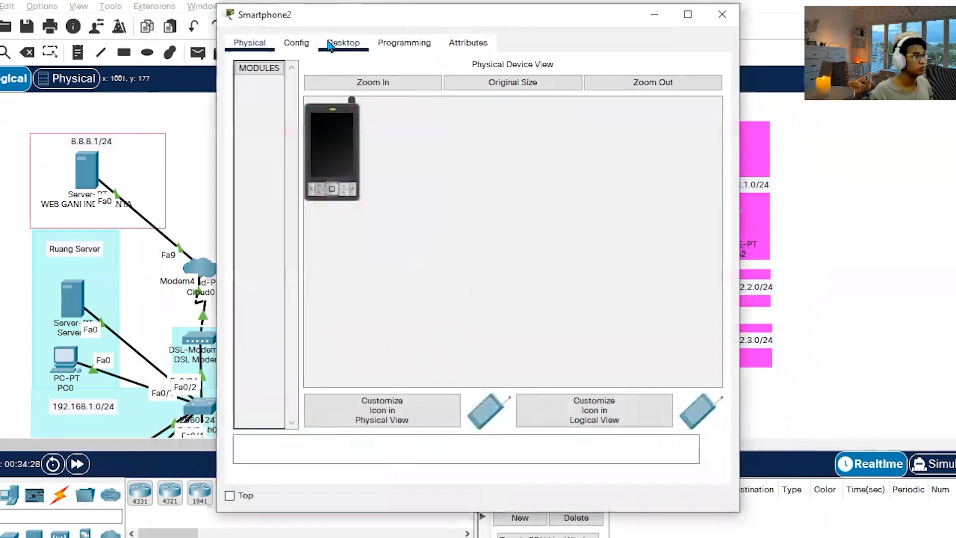
pyautogui.click(295, 134)
pyautogui.click(422, 128)
pyautogui.click(276, 128)
# Set the SSID of Smartphone2's Wireless0 interface to Default.
pyautogui.click(297, 43)
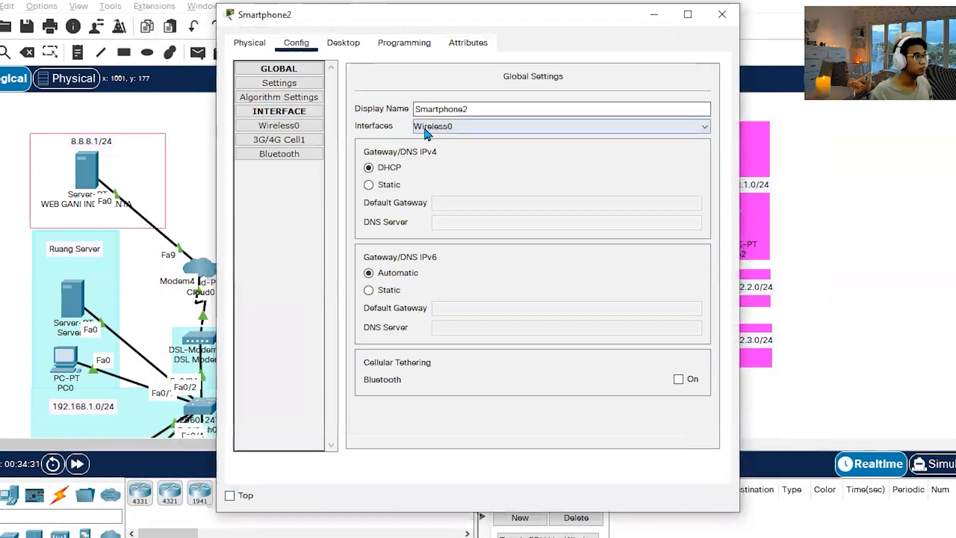
pyautogui.click(289, 126)
pyautogui.click(563, 133)
pyautogui.write('Default')
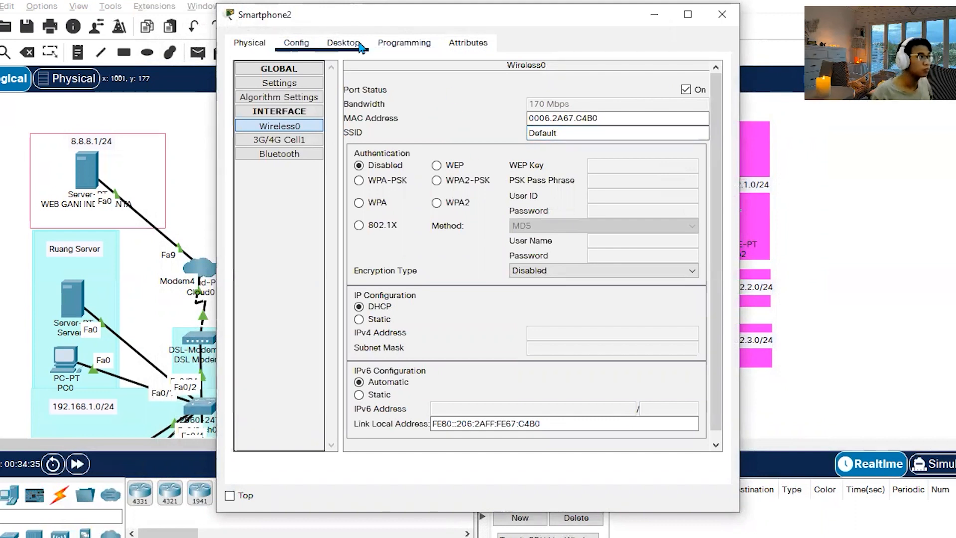
# Request a new IP address for Smartphone2 by switching from DHCP to Static and back.
pyautogui.click(344, 42)
pyautogui.click(406, 125)
pyautogui.click(265, 124)
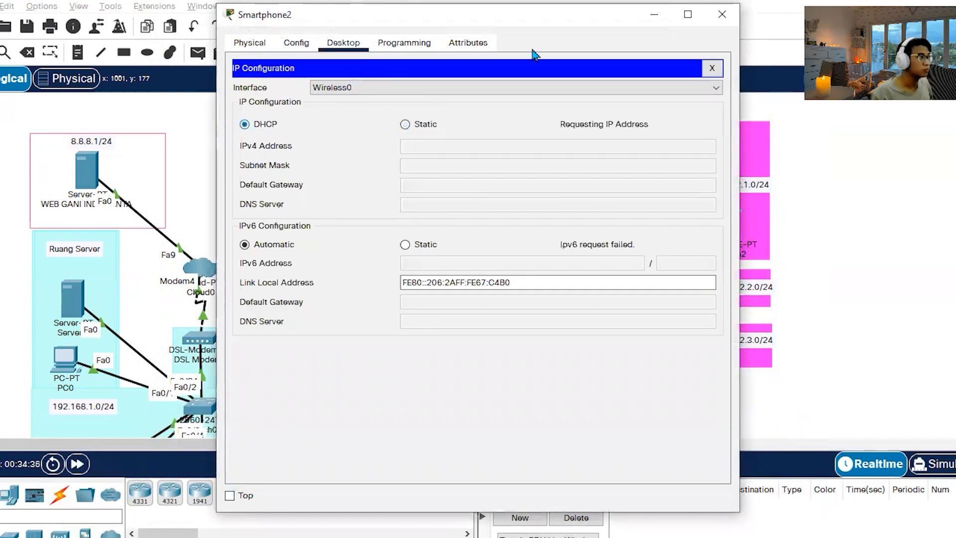
pyautogui.click(722, 14)
# Reissue Smartphone3's DHCP request by switching its IP configuration to Static and back to DHCP.
pyautogui.click(649, 156)
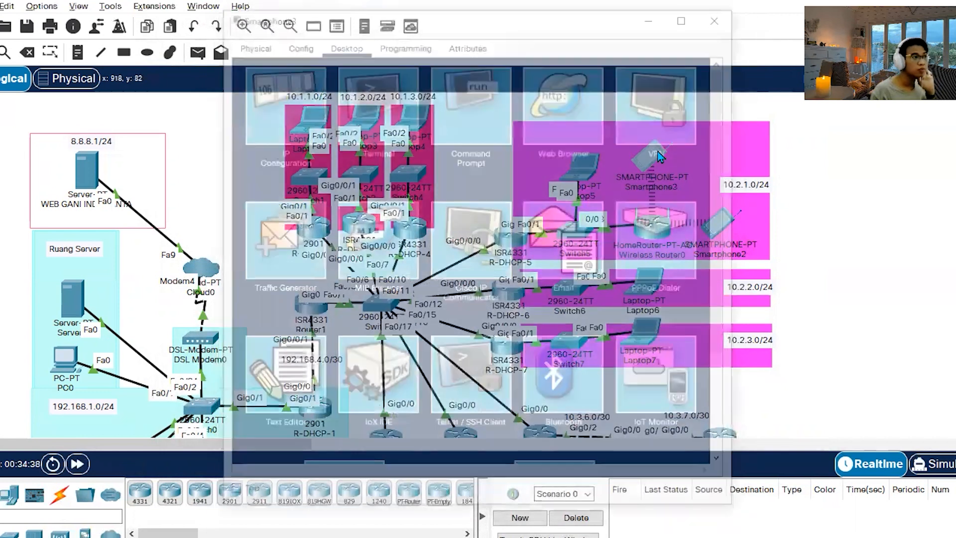
pyautogui.click(281, 102)
pyautogui.click(404, 124)
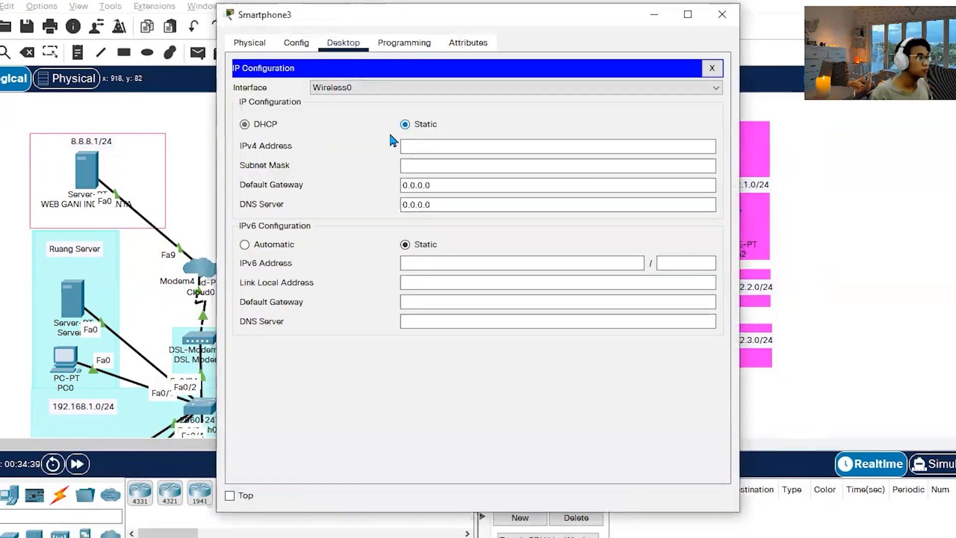
pyautogui.click(261, 123)
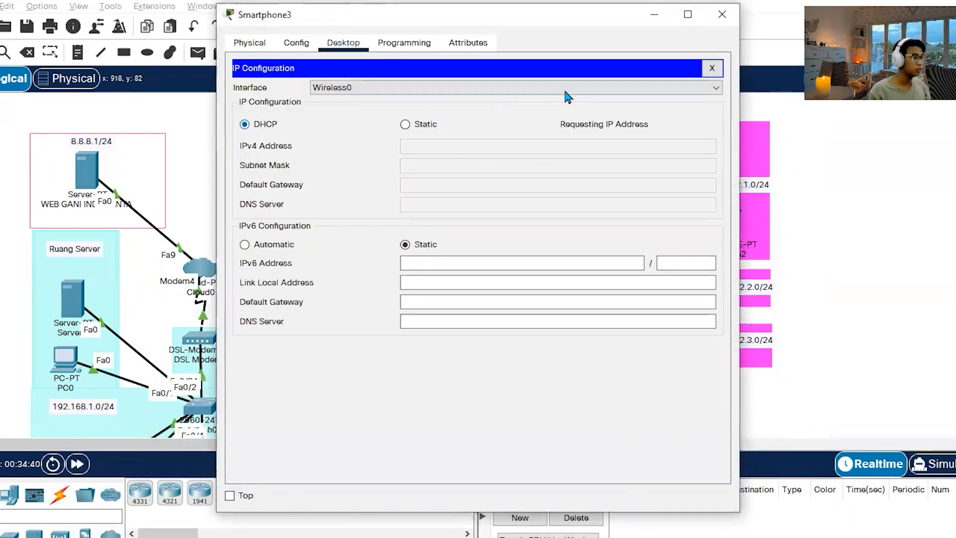
pyautogui.click(733, 20)
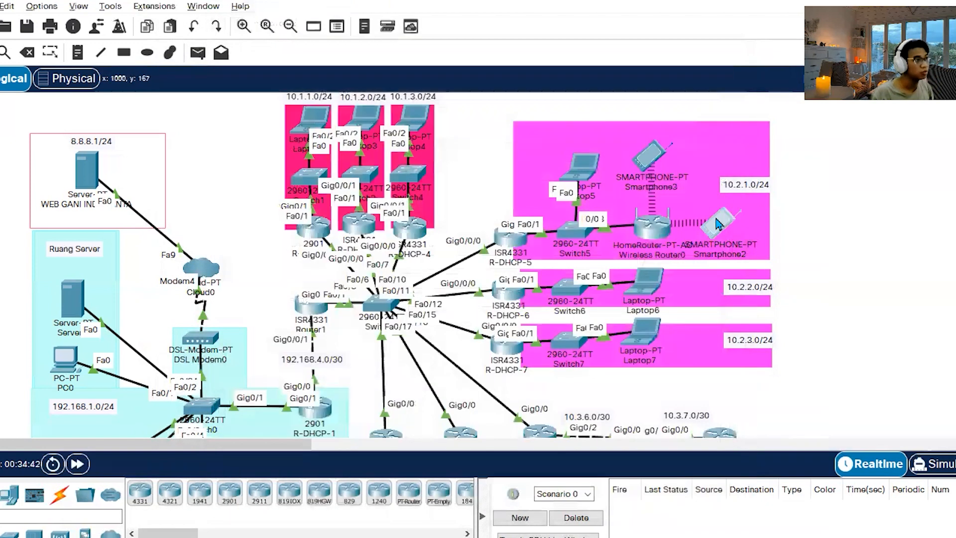
# Renew Smartphone2's DHCP address by toggling its IP configuration to Static and back to DHCP.
pyautogui.click(717, 224)
pyautogui.click(277, 96)
pyautogui.click(410, 126)
pyautogui.click(267, 125)
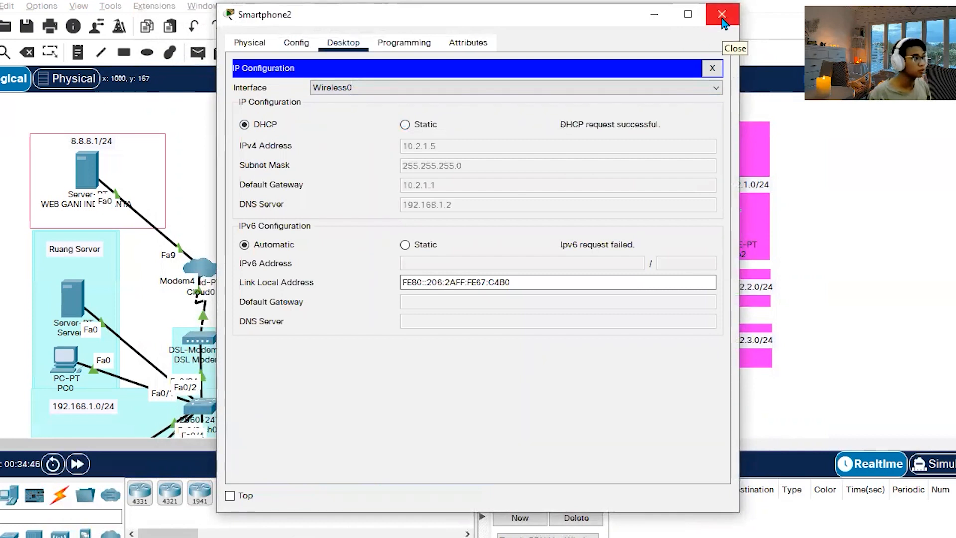
pyautogui.click(725, 23)
# Set Laptop6 in the 10.2.2.0/24 network to get its IP address through DHCP.
pyautogui.scroll(-3, 711, 201)
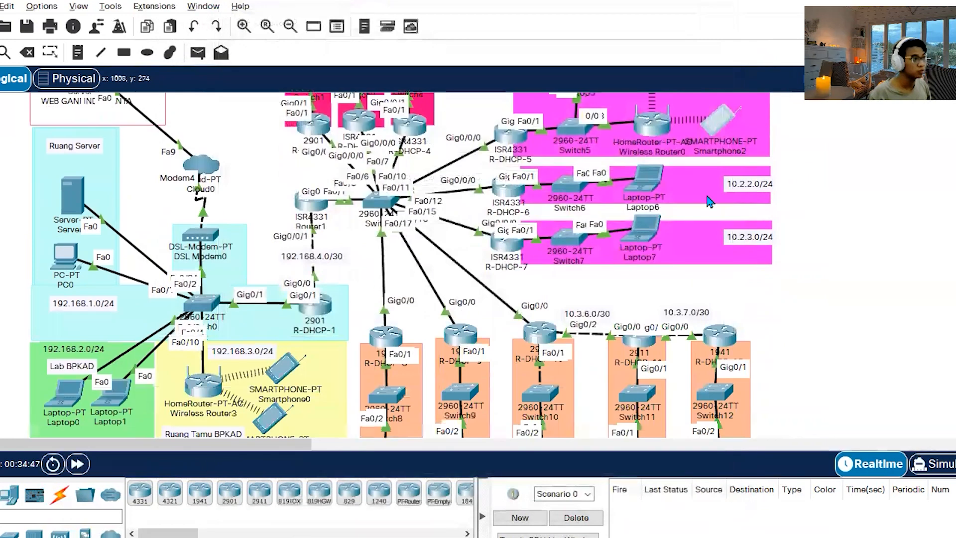
pyautogui.click(654, 187)
pyautogui.click(343, 42)
pyautogui.click(273, 83)
pyautogui.click(266, 123)
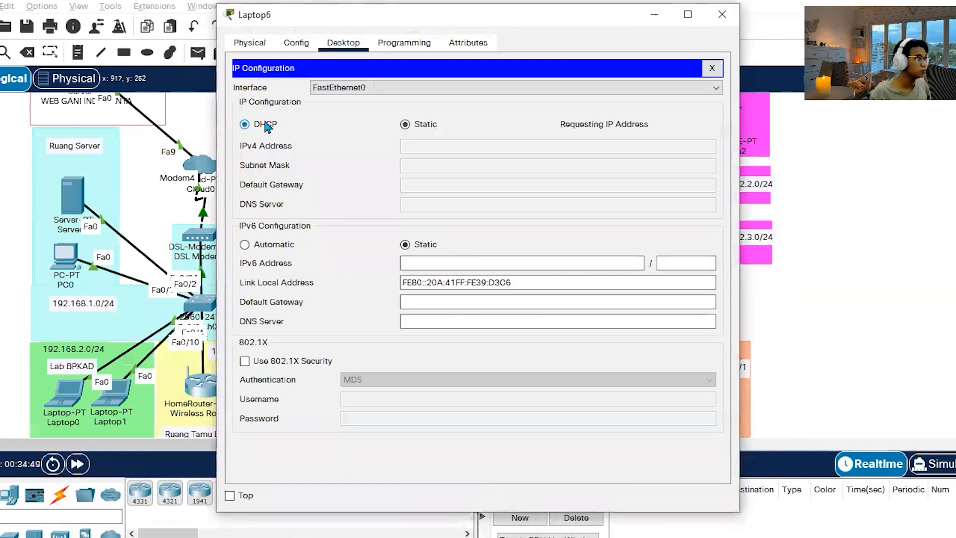
pyautogui.click(732, 22)
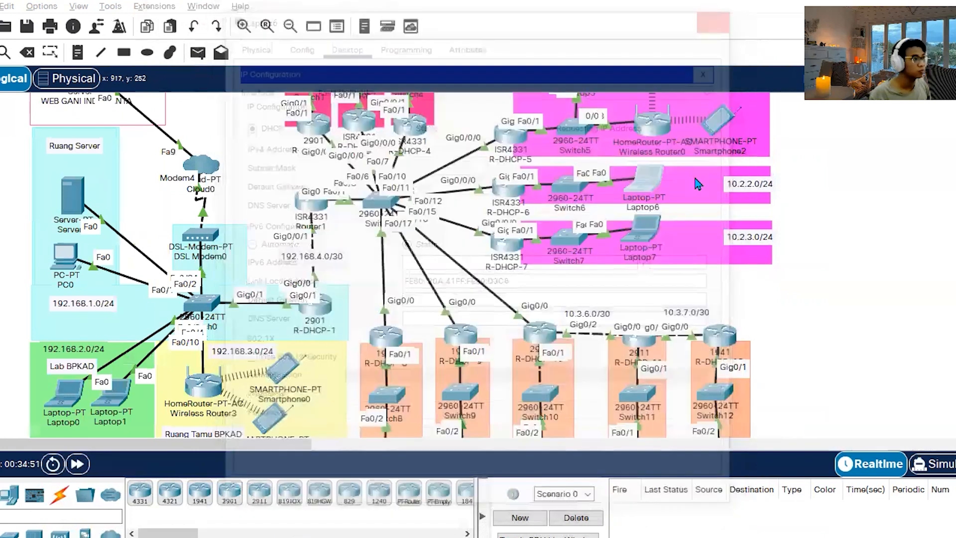
# Set Laptop7 in the 10.2.3.0/24 network to get its IP address through DHCP.
pyautogui.click(644, 237)
pyautogui.click(337, 48)
pyautogui.click(272, 102)
pyautogui.click(245, 124)
pyautogui.click(721, 21)
# Set Laptop8 in the 10.3.1.0/24 network to get its IP address through DHCP.
pyautogui.scroll(-3, 402, 328)
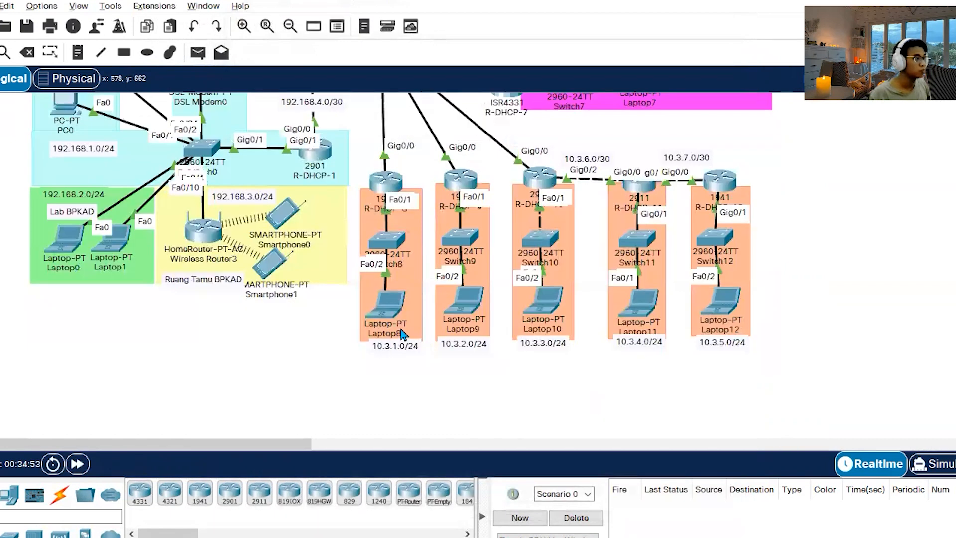
pyautogui.click(389, 306)
pyautogui.click(345, 44)
pyautogui.click(280, 114)
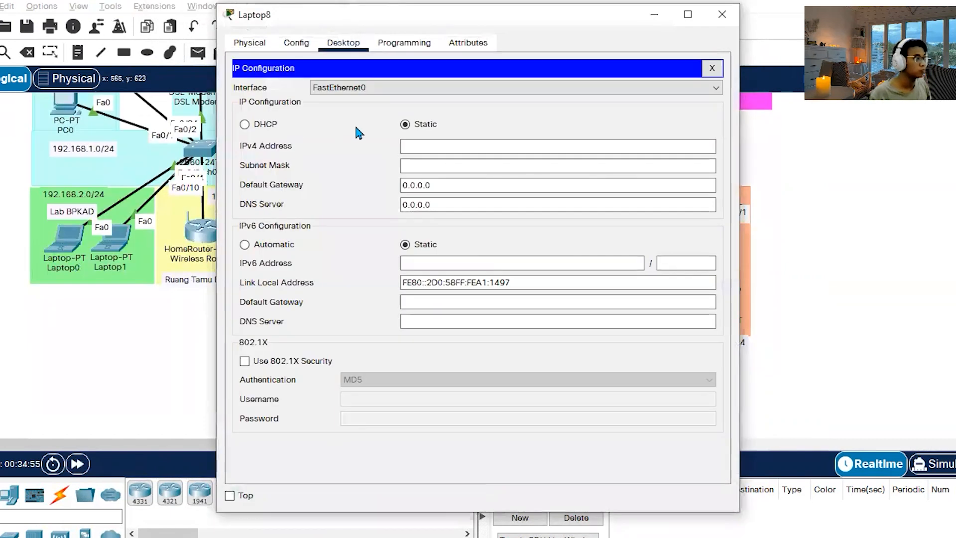
pyautogui.click(244, 124)
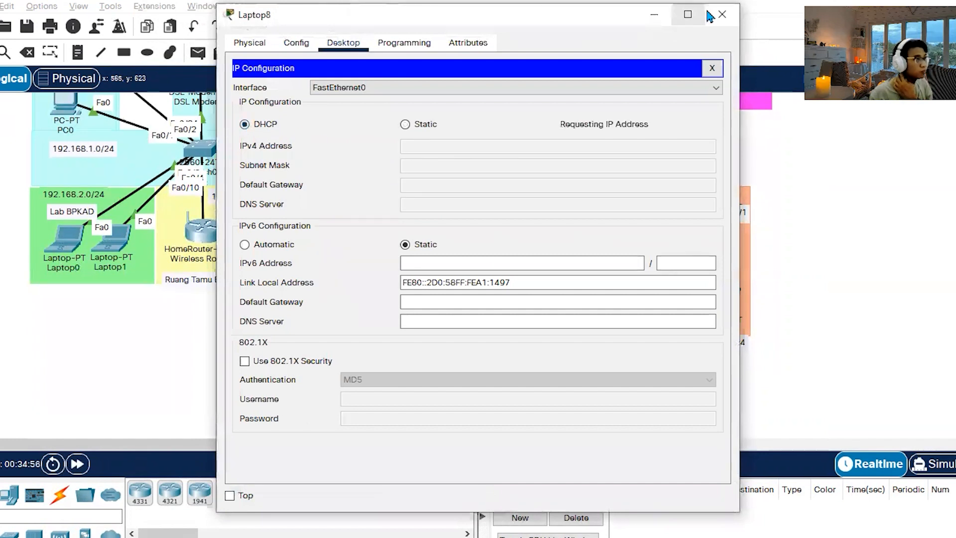
pyautogui.click(722, 14)
# Set Laptop9 in the 10.3.2.0/24 network to get its IP address through DHCP.
pyautogui.click(466, 302)
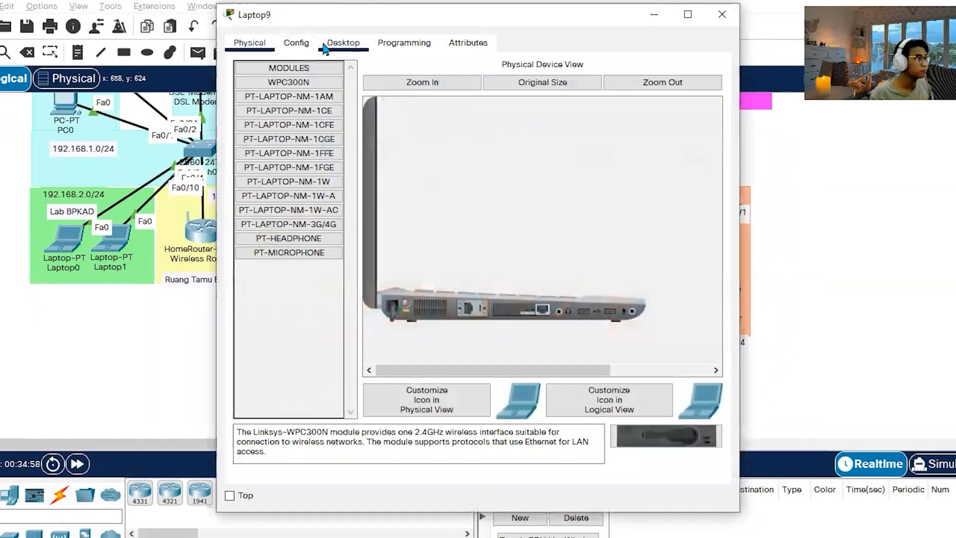
pyautogui.click(344, 43)
pyautogui.click(268, 116)
pyautogui.click(264, 127)
pyautogui.click(722, 14)
# Set Laptop10 in the 10.3.3.0/24 network to get its IP address through DHCP.
pyautogui.click(543, 301)
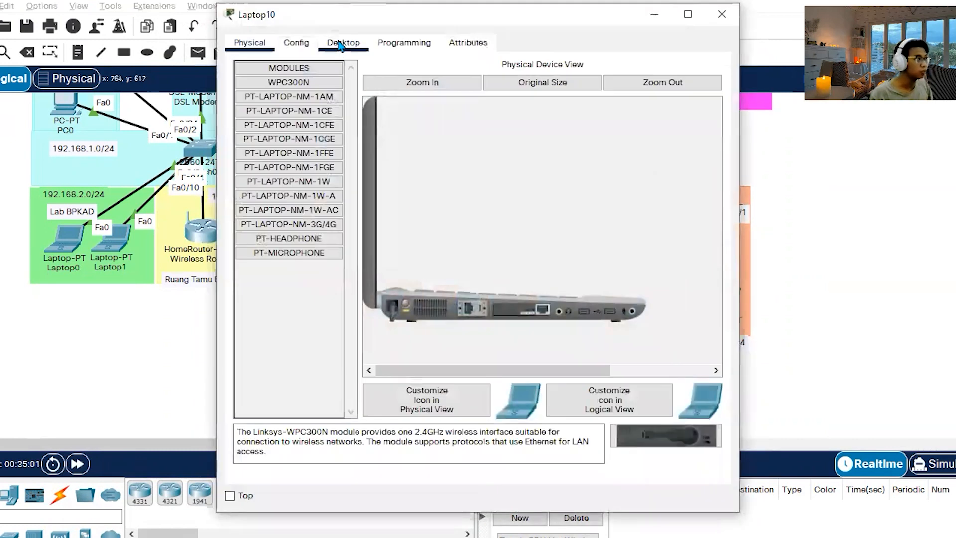
pyautogui.click(343, 43)
pyautogui.click(271, 119)
pyautogui.click(264, 128)
pyautogui.click(722, 14)
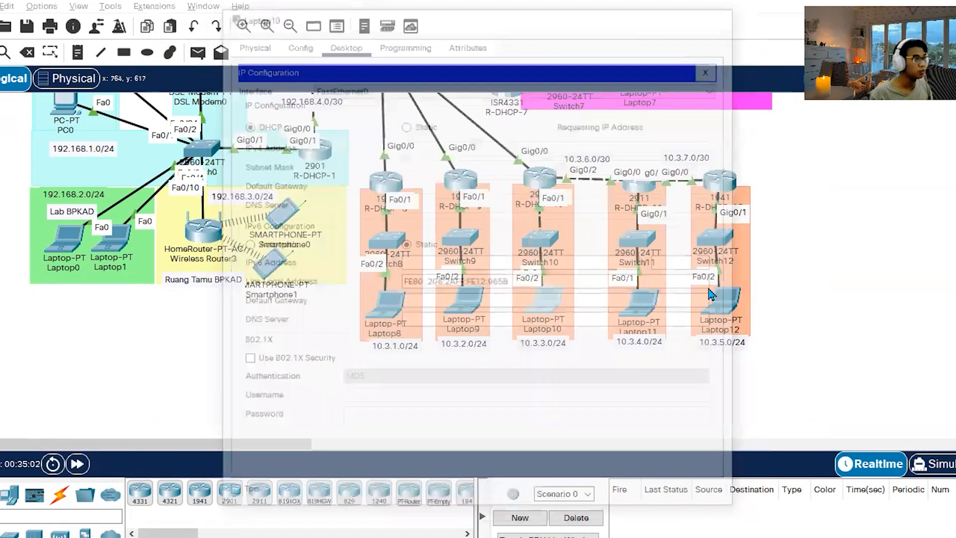
# Set Laptop11 in the 10.3.4.0/24 network to get its IP address through DHCP.
pyautogui.click(638, 298)
pyautogui.click(344, 45)
pyautogui.click(275, 112)
pyautogui.click(257, 128)
pyautogui.click(722, 14)
# Set Laptop12 in the 10.3.5.0/24 network to get its IP address through DHCP.
pyautogui.click(720, 301)
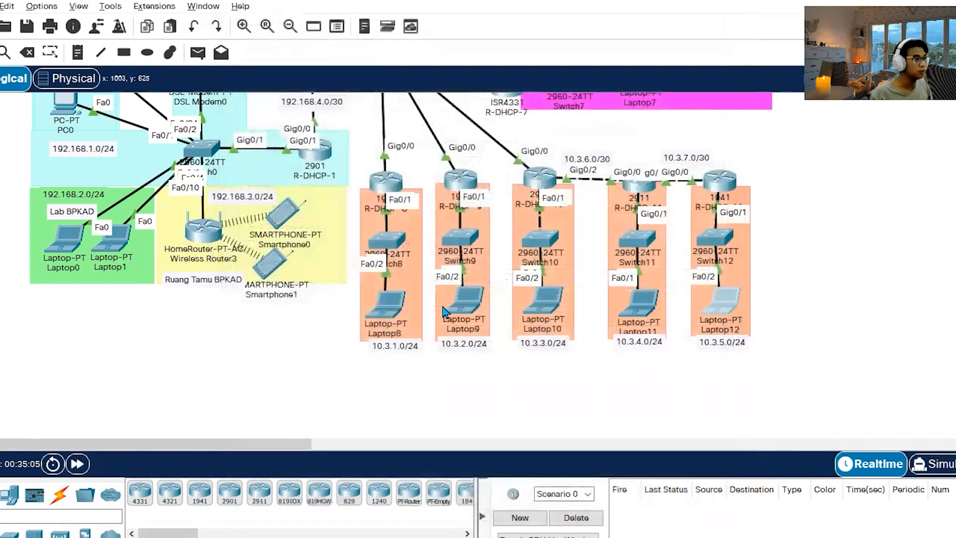
pyautogui.click(344, 43)
pyautogui.click(310, 90)
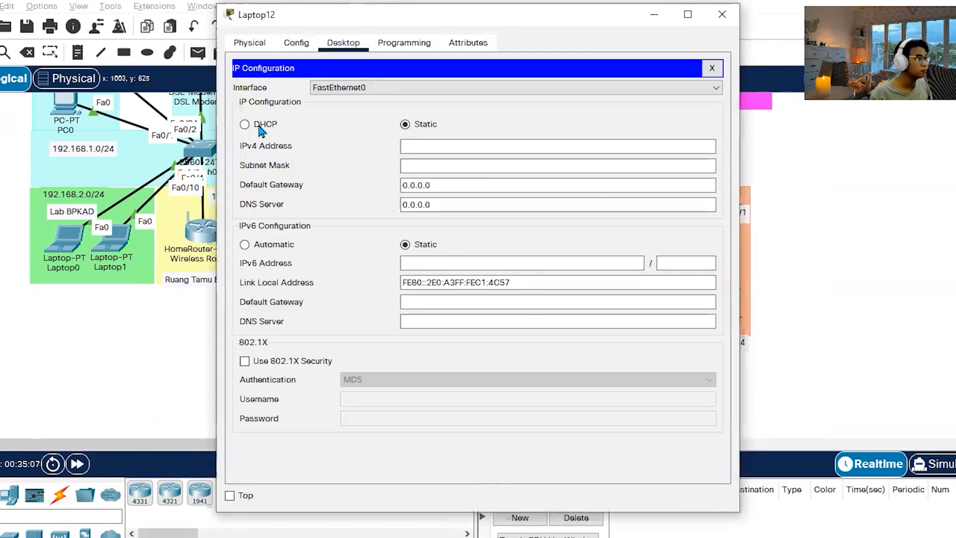
pyautogui.click(260, 131)
pyautogui.click(721, 13)
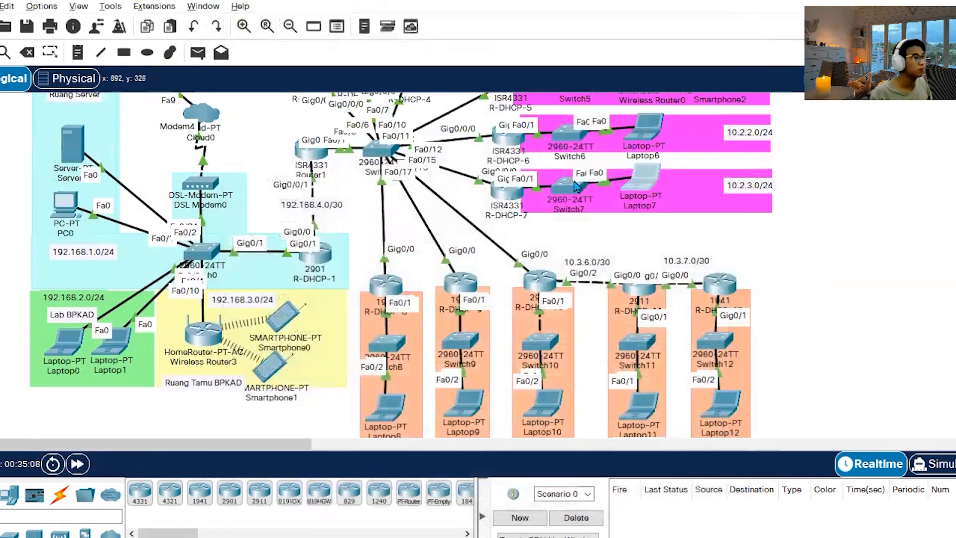
# Check the DHCP-assigned IP configurations of Laptop7 and Laptop9.
pyautogui.click(644, 178)
pyautogui.click(298, 124)
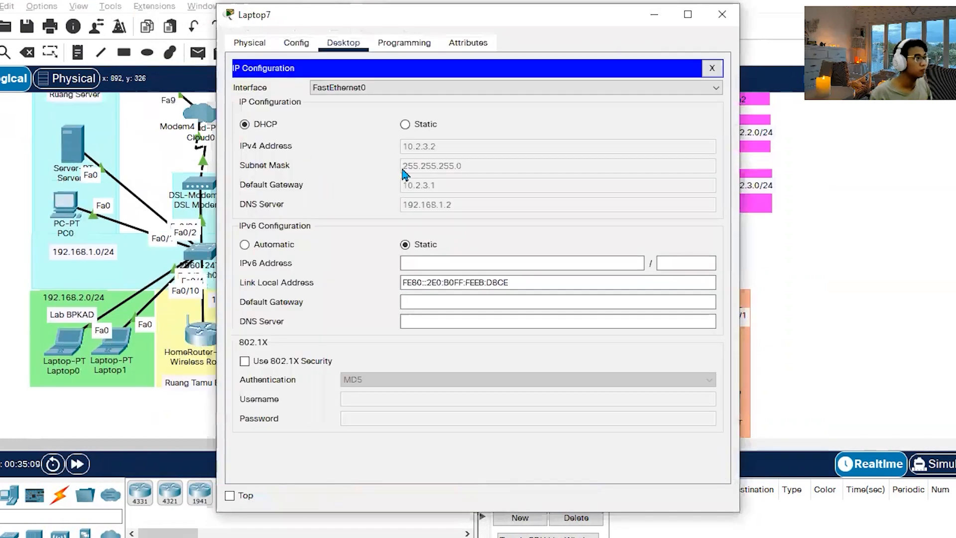
pyautogui.click(722, 14)
pyautogui.click(468, 403)
pyautogui.click(311, 100)
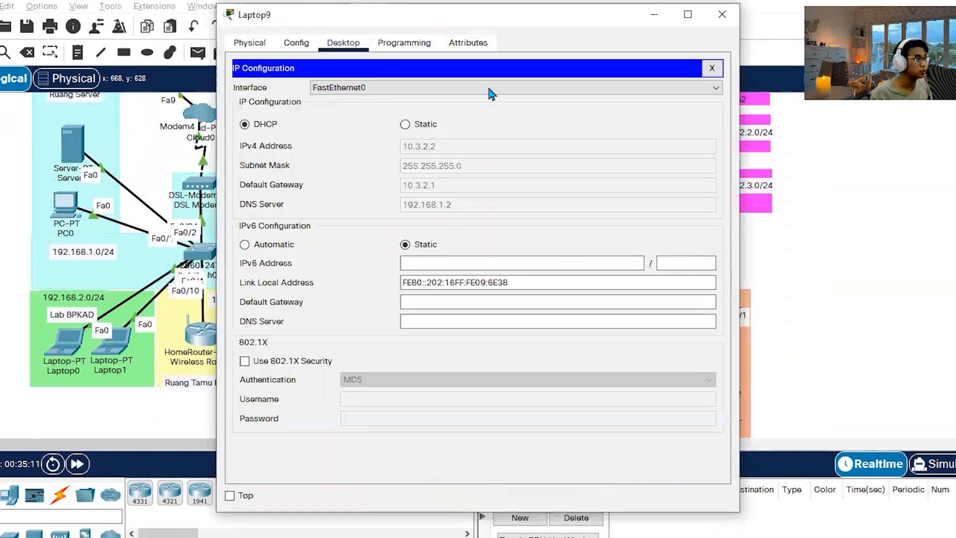
pyautogui.click(722, 14)
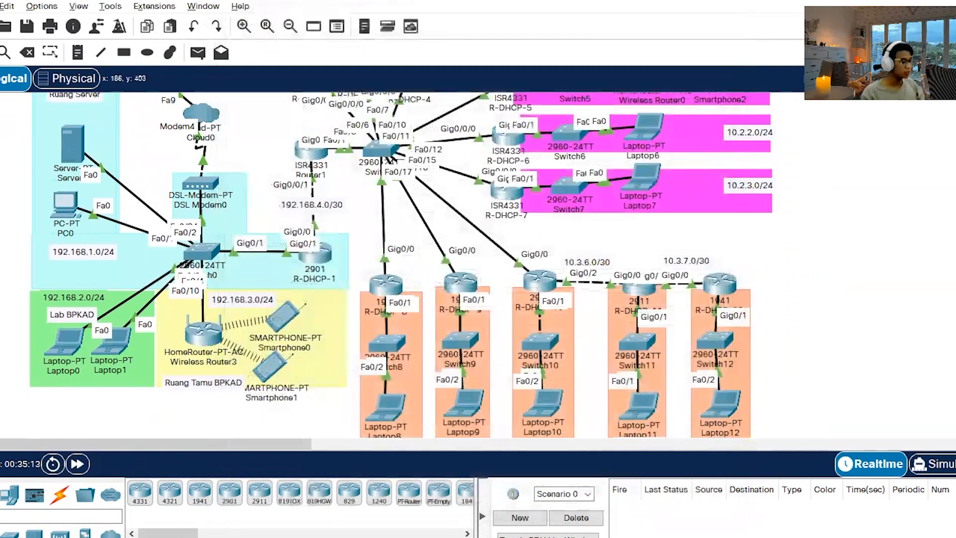
# Switch to the Word assignment document and review tasks 7 to 9 on router addressing, automatic client addresses and connection tests.
pyautogui.click(174, 535)
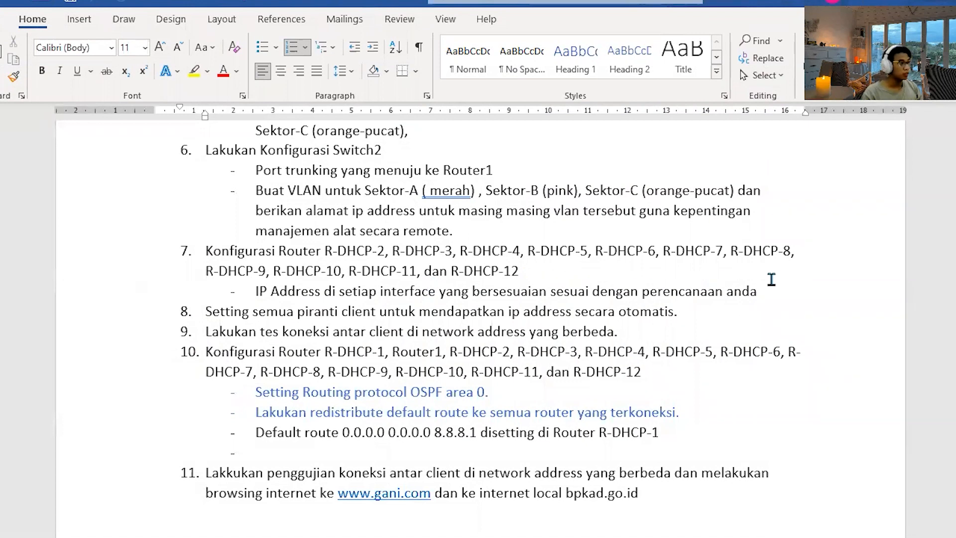
pyautogui.moveTo(502, 291); pyautogui.dragTo(290, 271)
pyautogui.click(626, 311)
pyautogui.moveTo(557, 310); pyautogui.dragTo(421, 312)
pyautogui.scroll(-1, 627, 289)
pyautogui.click(629, 287)
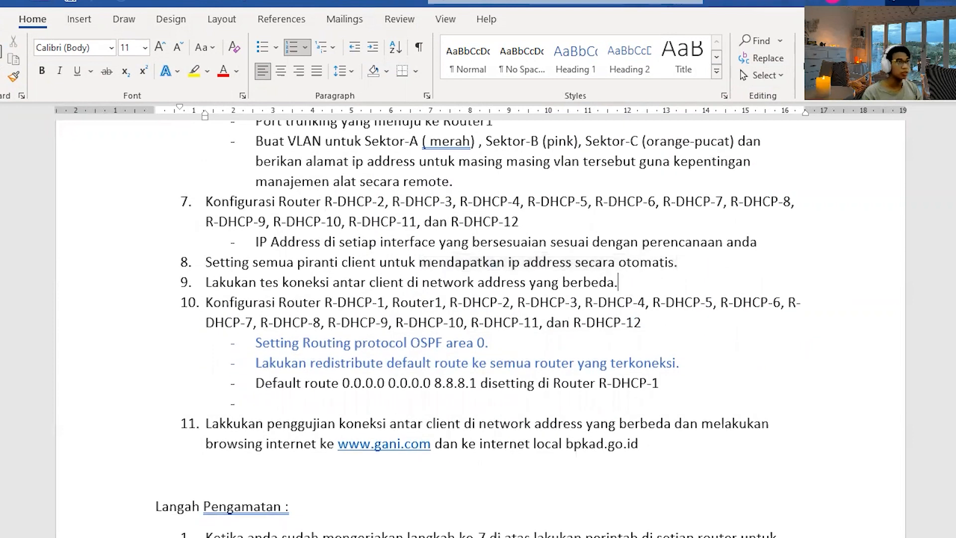
# Return to Packet Tracer and send a simple PDU from Laptop8 to Laptop10 to test connectivity between their networks.
pyautogui.click(902, 2)
pyautogui.scroll(-3, 817, 305)
pyautogui.click(197, 53)
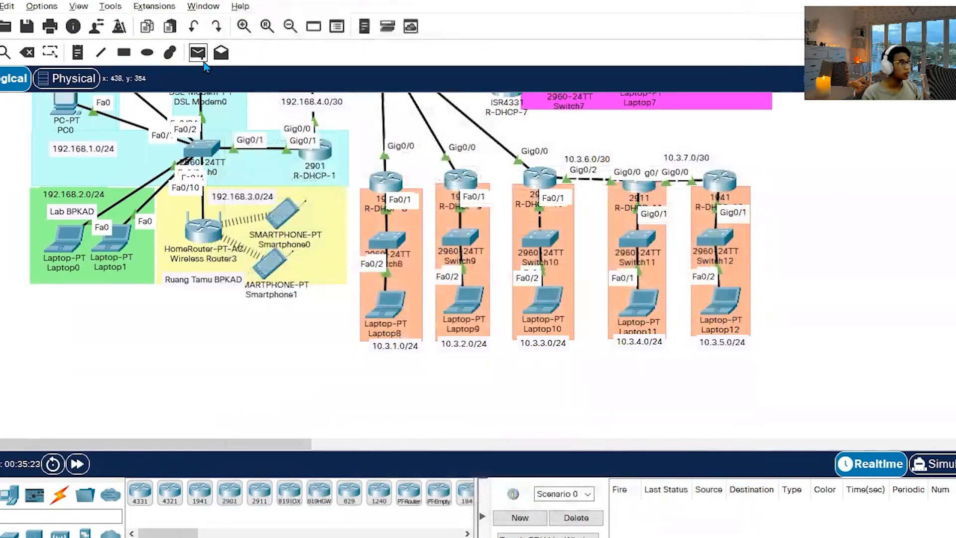
pyautogui.click(385, 308)
pyautogui.click(550, 302)
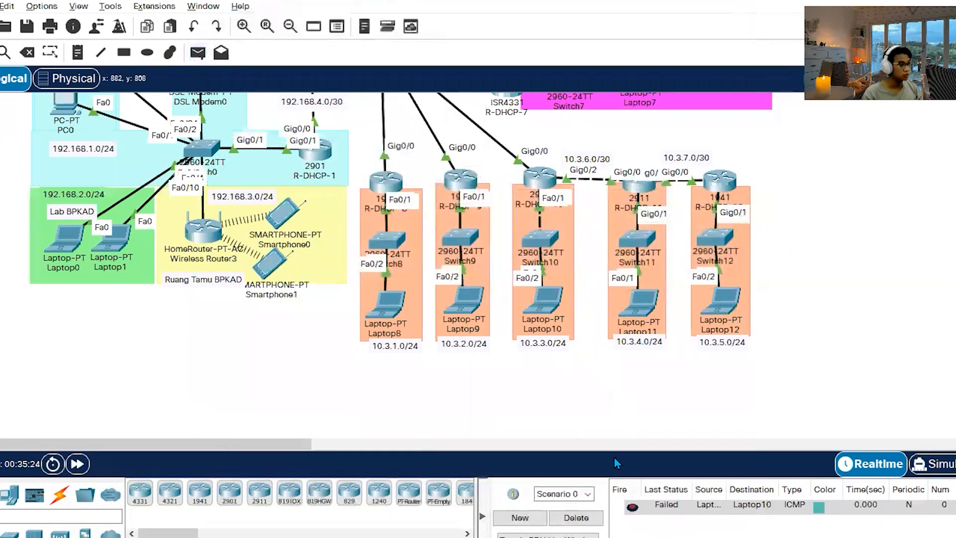
# Send a simple PDU from Laptop7 to Laptop6 and check the status of both connectivity tests.
pyautogui.scroll(5, 398, 249)
pyautogui.click(197, 53)
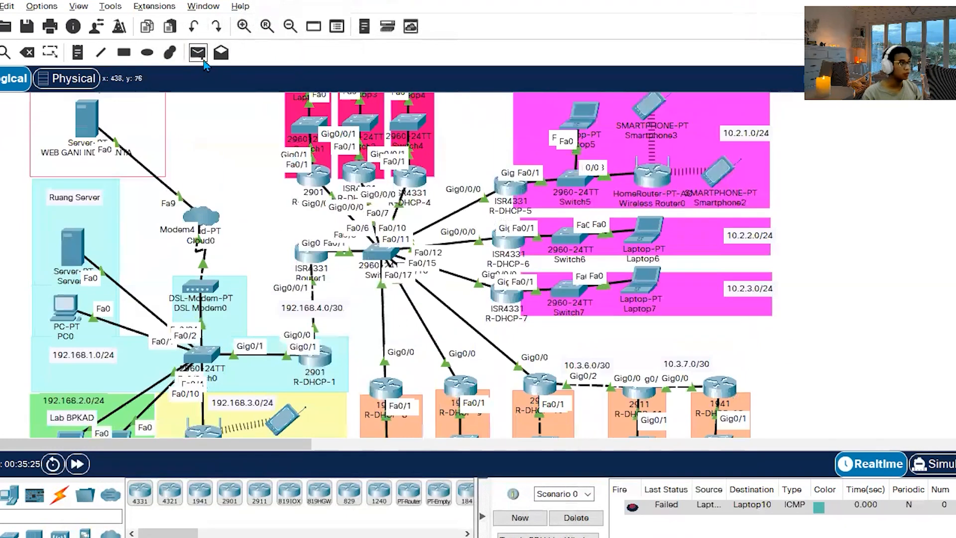
pyautogui.click(639, 282)
pyautogui.click(649, 229)
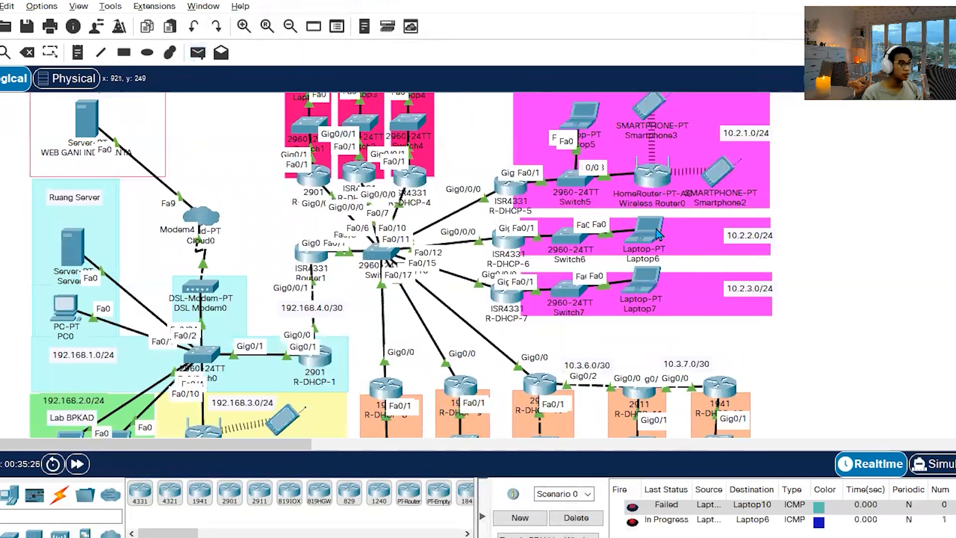
pyautogui.click(633, 522)
pyautogui.click(633, 507)
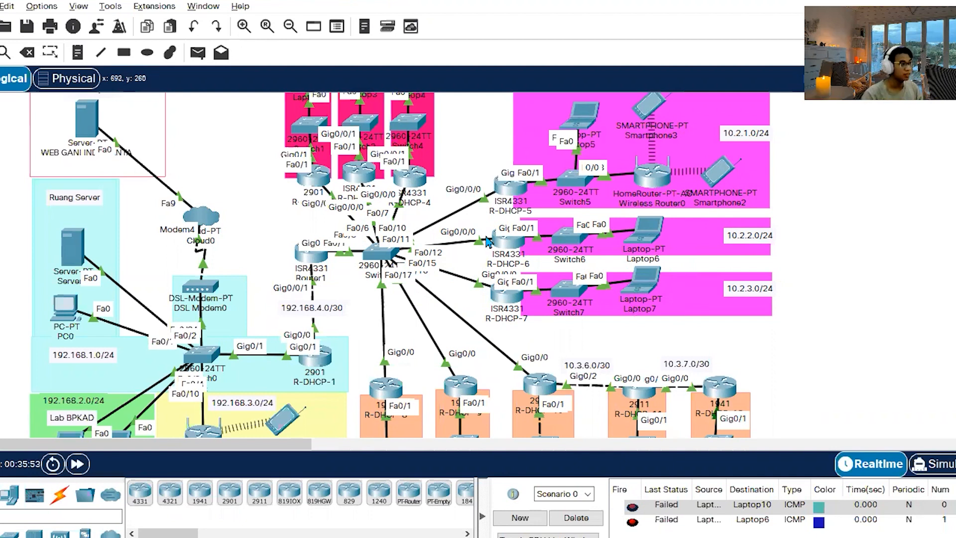
pyautogui.scroll(-2, 383, 272)
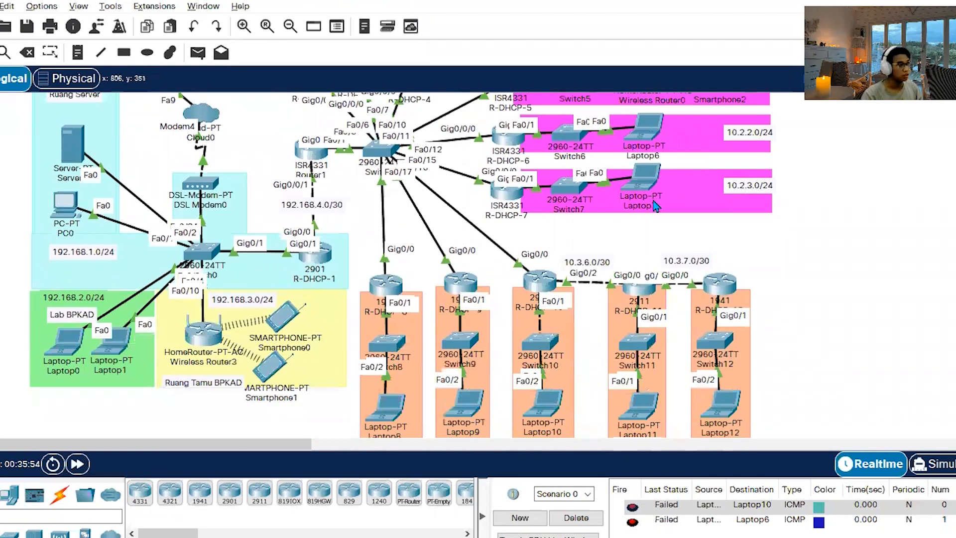
# Send a simple PDU from Laptop0 to PC0 and check the status of the connectivity test.
pyautogui.scroll(-1, 751, 271)
pyautogui.scroll(2, 393, 252)
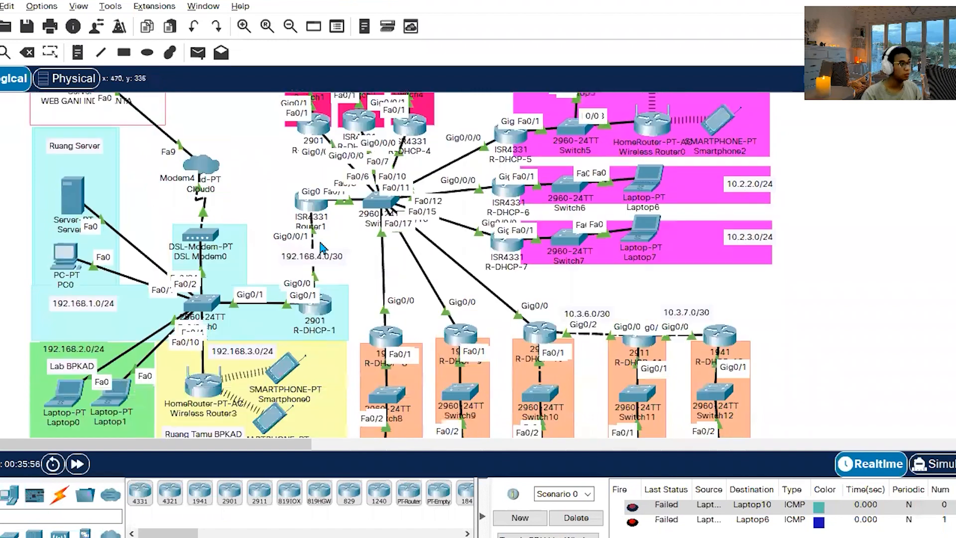
pyautogui.click(197, 52)
pyautogui.scroll(-2, 247, 306)
pyautogui.click(68, 291)
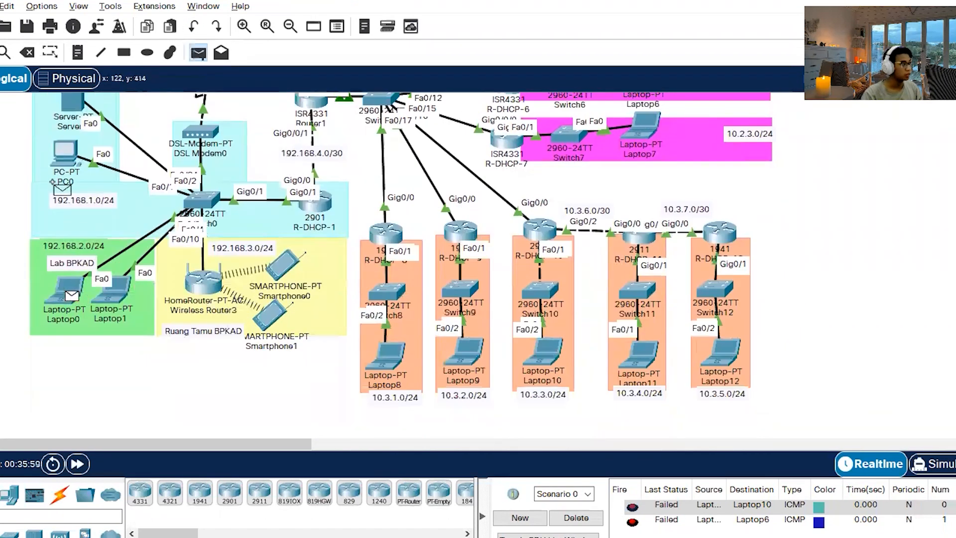
pyautogui.click(64, 153)
pyautogui.scroll(-1, 652, 527)
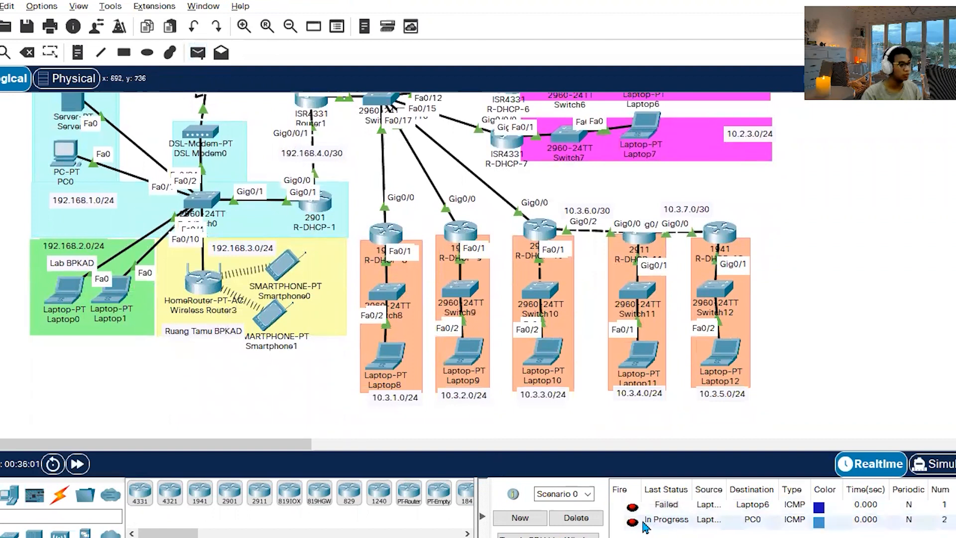
pyautogui.scroll(-1, 637, 526)
pyautogui.click(632, 522)
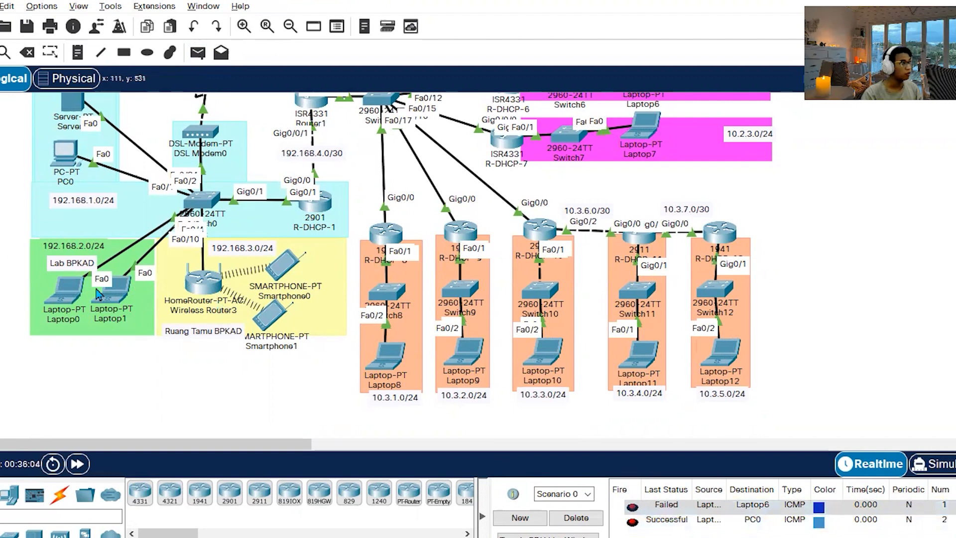
# Send a simple PDU from Laptop0 to Laptop8 in the 10.3.1.0/24 network and check its status.
pyautogui.scroll(2, 99, 294)
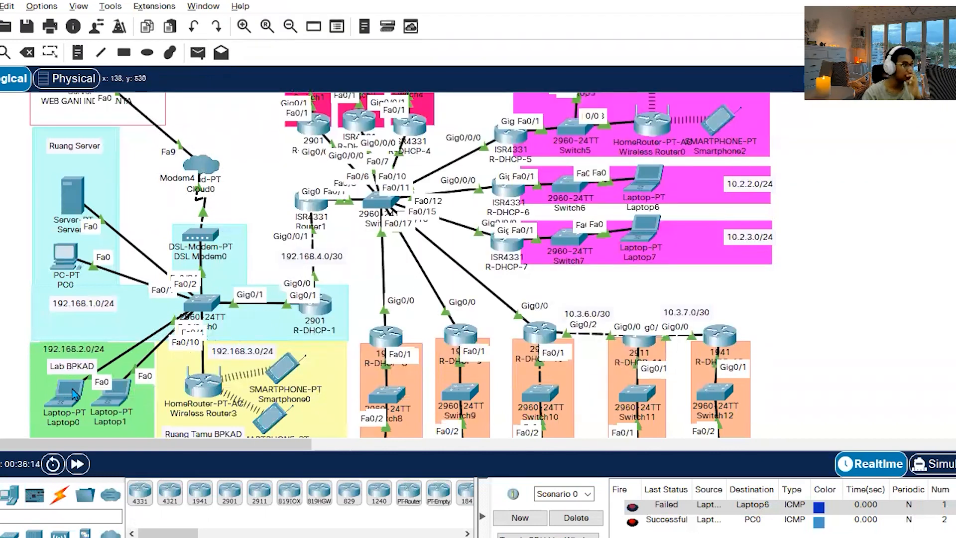
pyautogui.click(197, 52)
pyautogui.scroll(-3, 149, 224)
pyautogui.click(65, 238)
pyautogui.click(394, 304)
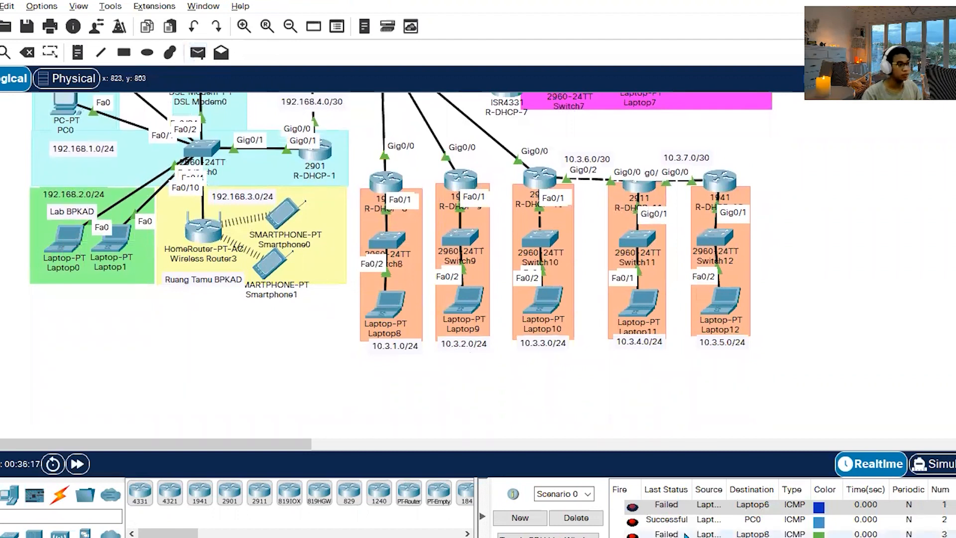
pyautogui.doubleClick(632, 520)
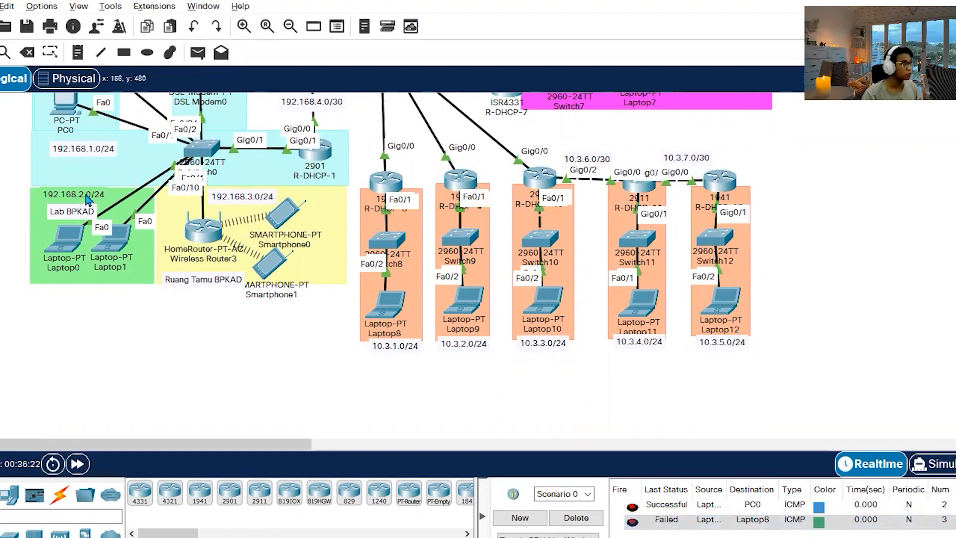
# Review task 10 on OSPF area 0 and the default route in the Word assignment document, as well as the observation steps below it.
pyautogui.scroll(3, 142, 349)
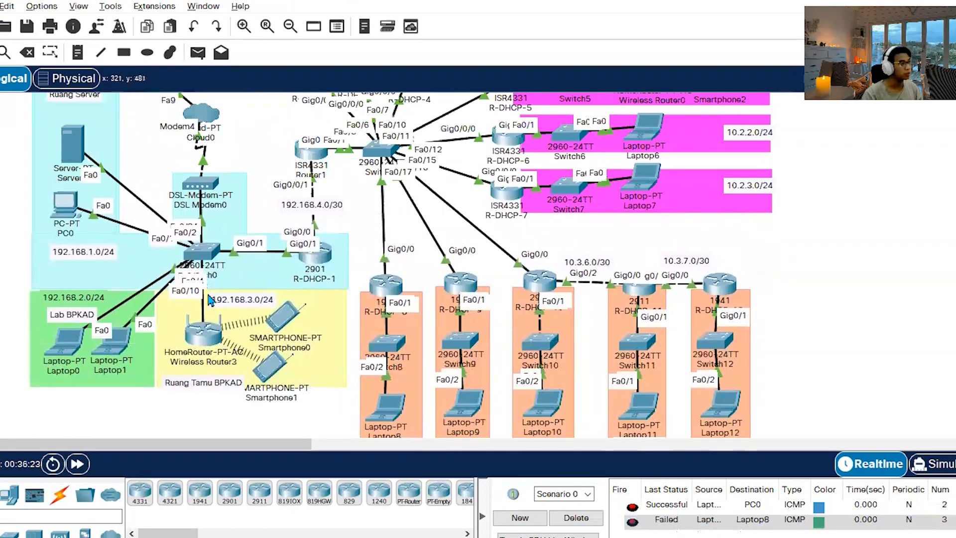
pyautogui.click(203, 536)
pyautogui.moveTo(697, 384); pyautogui.dragTo(154, 321)
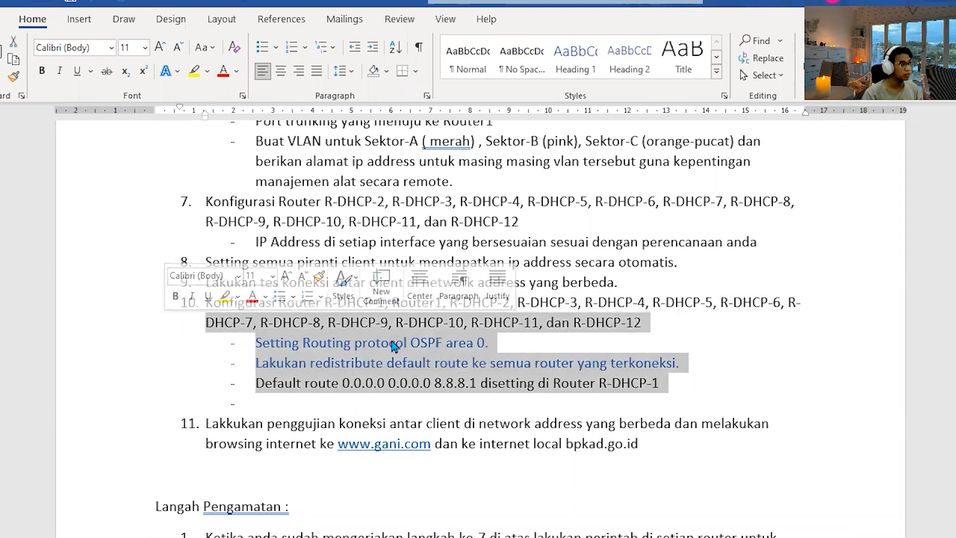
pyautogui.click(540, 359)
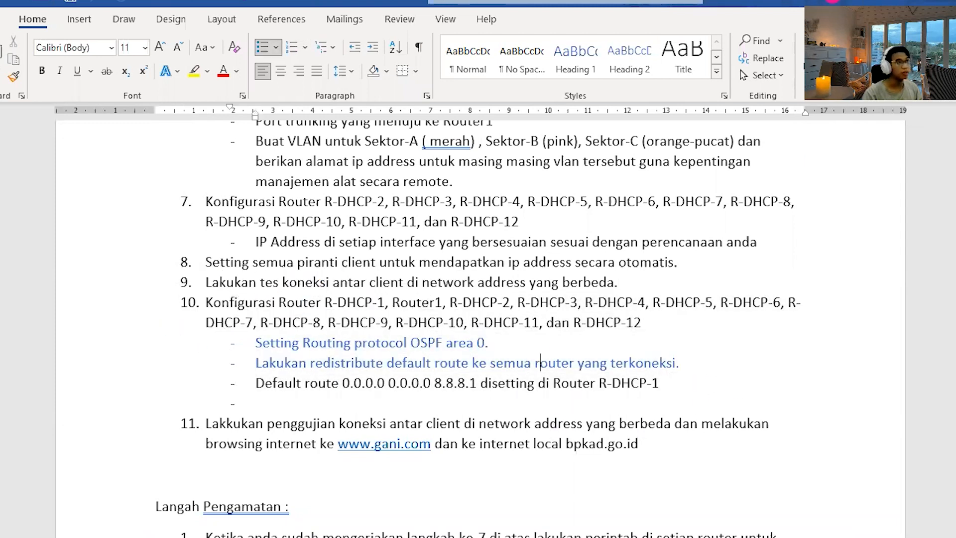
pyautogui.scroll(-3, 747, 288)
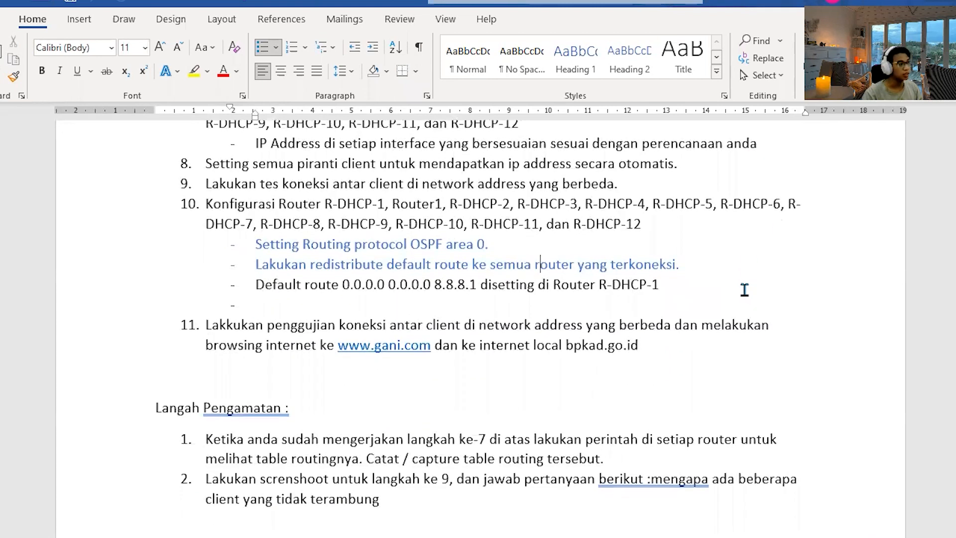
pyautogui.click(866, 3)
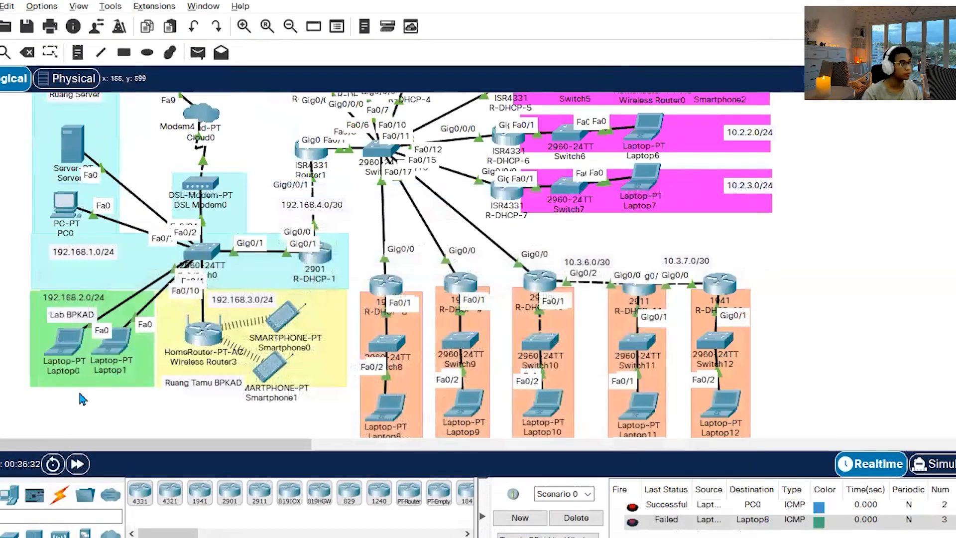
# Switch to the Statik Routing notes in Notepad and examine the 192.168.0.0 and 10.0.0.0 static routes alongside R-DHCP-1 in the topology.
pyautogui.click(196, 535)
pyautogui.scroll(-15, 302, 270)
pyautogui.scroll(12, 302, 270)
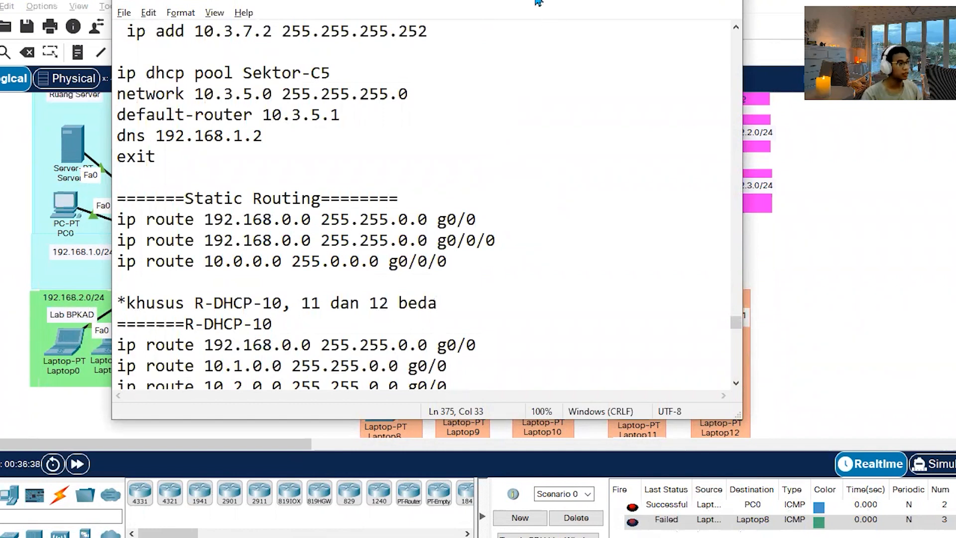
pyautogui.moveTo(538, 3); pyautogui.dragTo(787, 16)
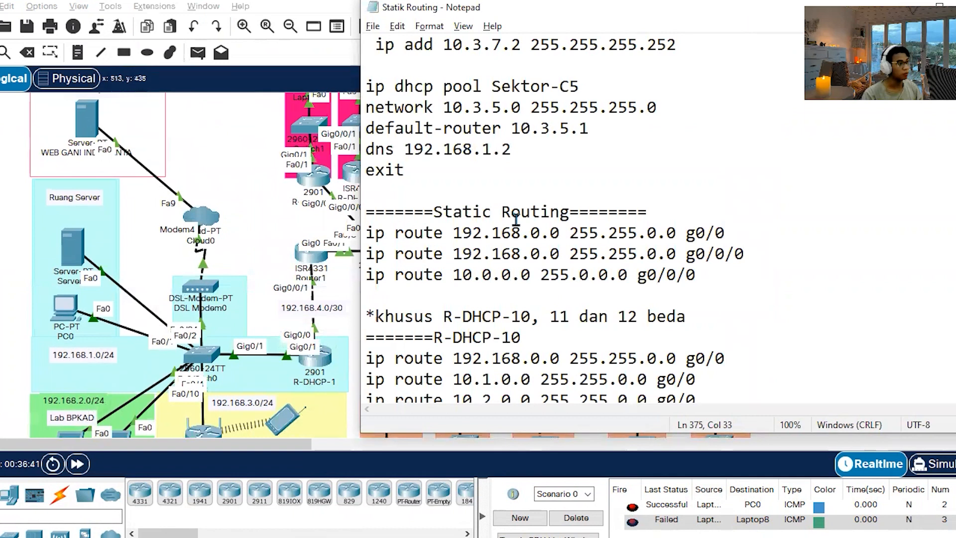
pyautogui.moveTo(726, 228)
pyautogui.mouseDown()
pyautogui.moveTo(683, 224)
pyautogui.moveTo(745, 230)
pyautogui.mouseUp()
pyautogui.click(746, 240)
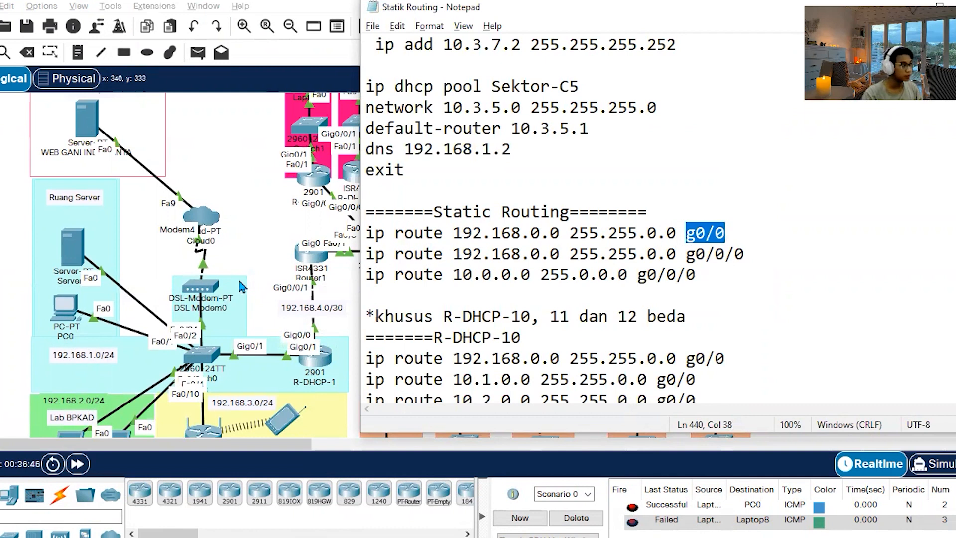
pyautogui.click(255, 239)
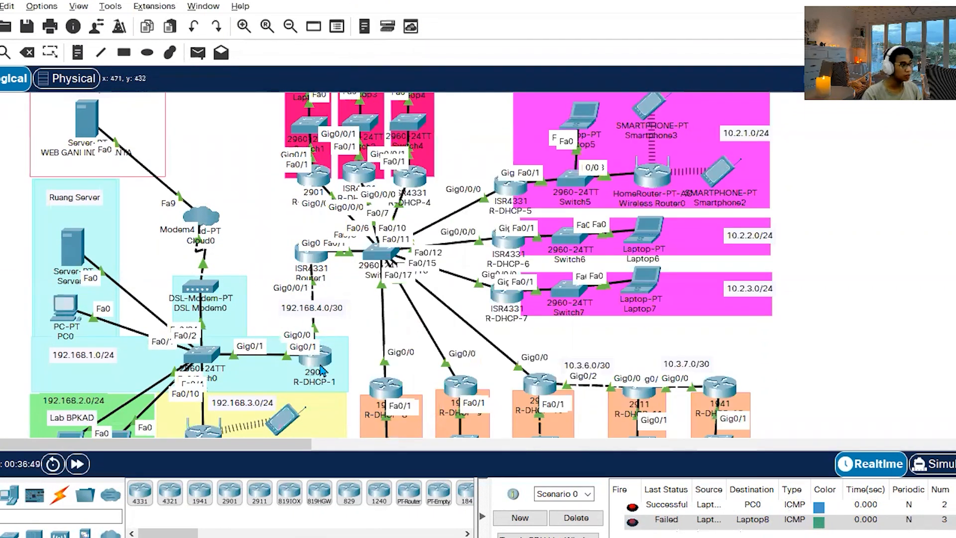
pyautogui.hotkey('alt', 'Tab')
pyautogui.click(725, 279)
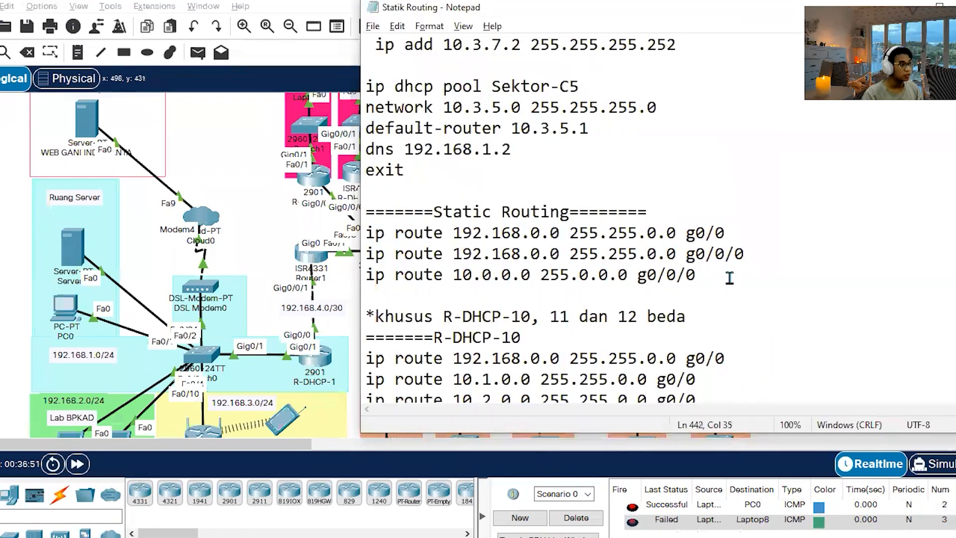
pyautogui.moveTo(453, 274); pyautogui.dragTo(668, 274)
pyautogui.click(733, 278)
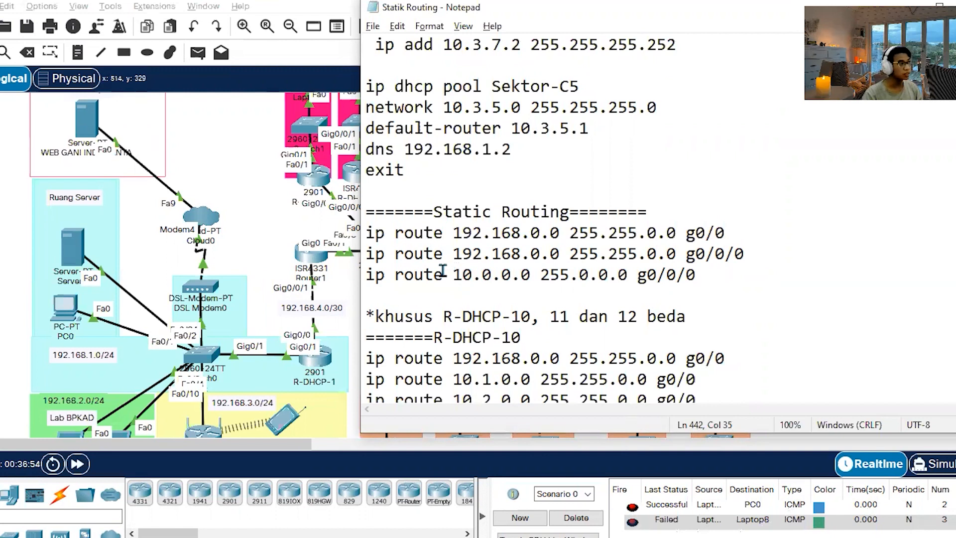
# Compare the 10.0.0.0 255.0.0.0 static route in the notes with the 10.x client networks in the Packet Tracer topology.
pyautogui.click(266, 166)
pyautogui.scroll(2, 289, 170)
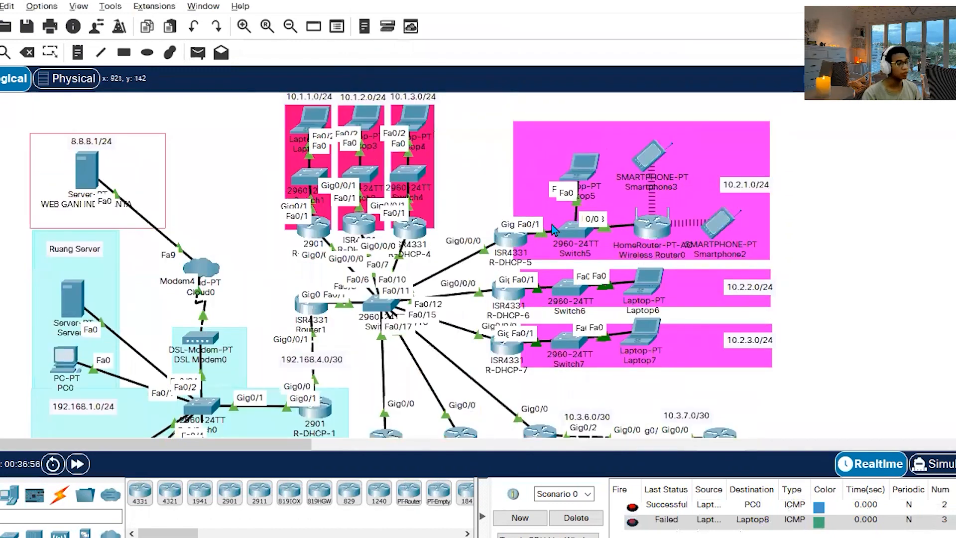
pyautogui.scroll(-1, 374, 154)
pyautogui.hotkey('alt', 'Tab')
pyautogui.moveTo(455, 276); pyautogui.dragTo(629, 275)
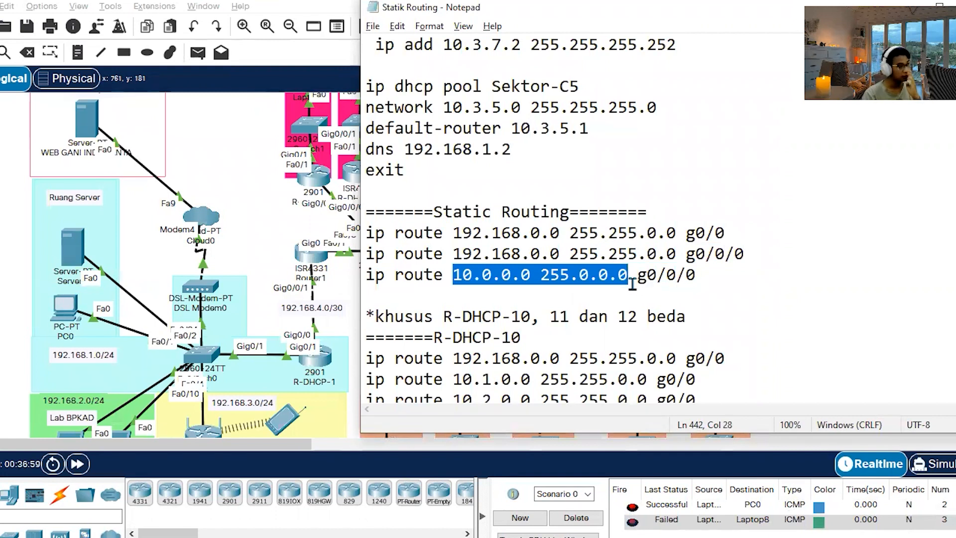
pyautogui.click(529, 275)
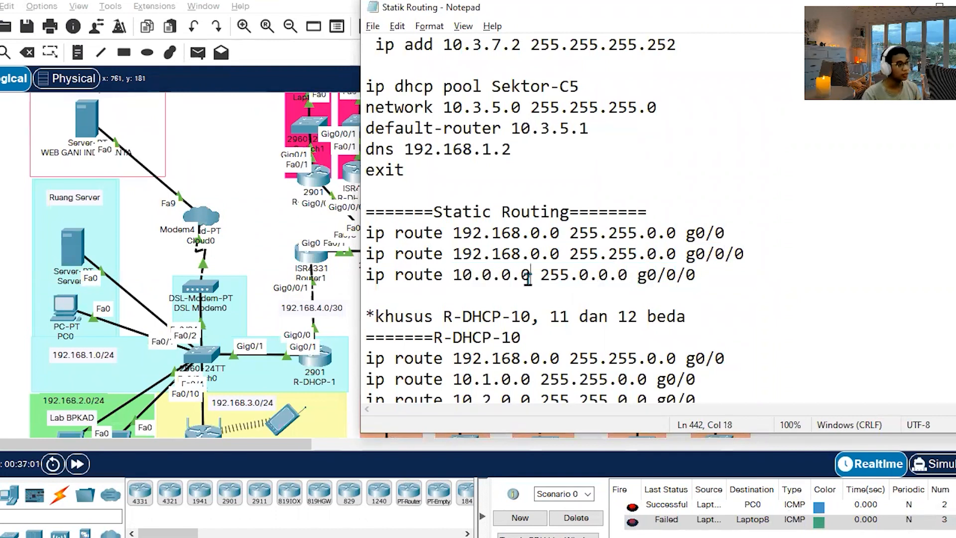
pyautogui.click(240, 173)
pyautogui.scroll(1, 628, 275)
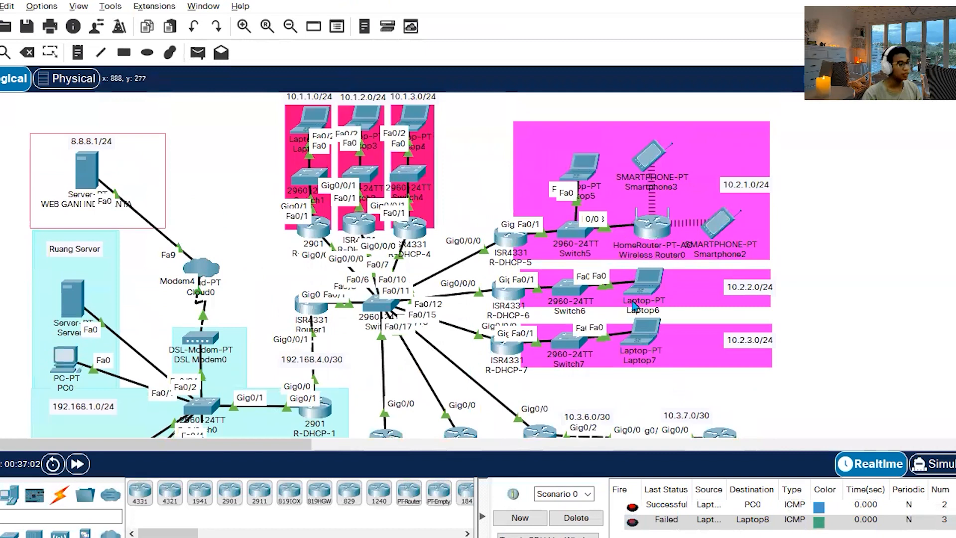
pyautogui.scroll(-4, 597, 338)
pyautogui.scroll(3, 549, 347)
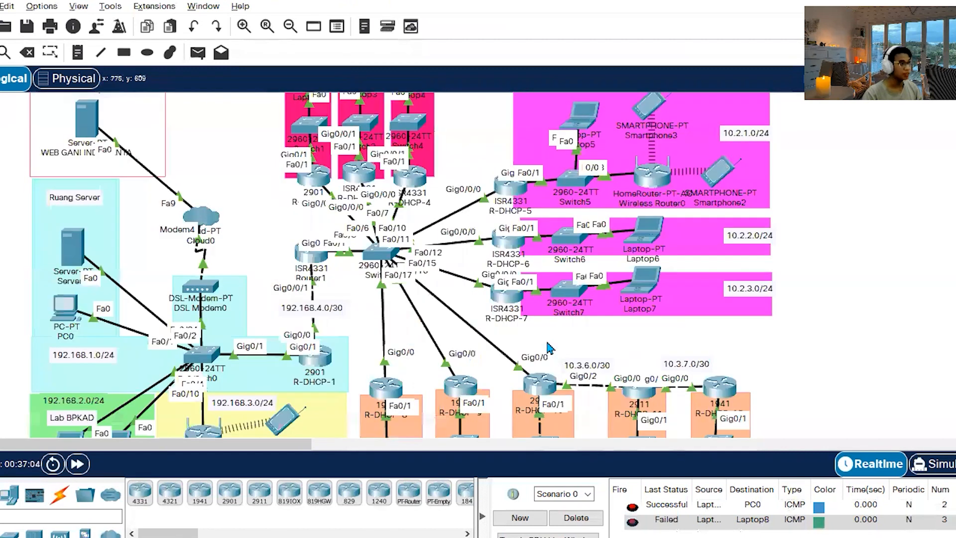
pyautogui.scroll(1, 549, 347)
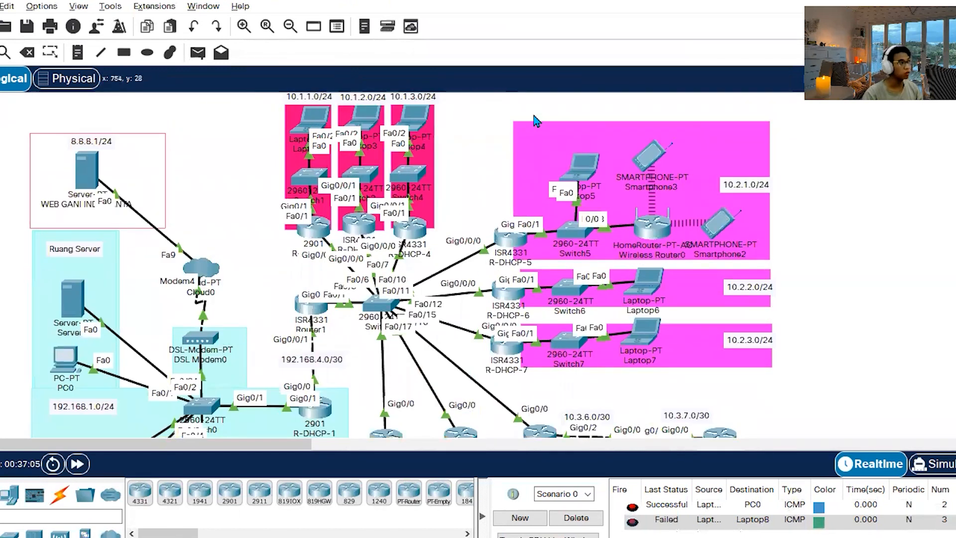
pyautogui.hotkey('alt', 'Tab')
pyautogui.hotkey('alt', 'Tab')
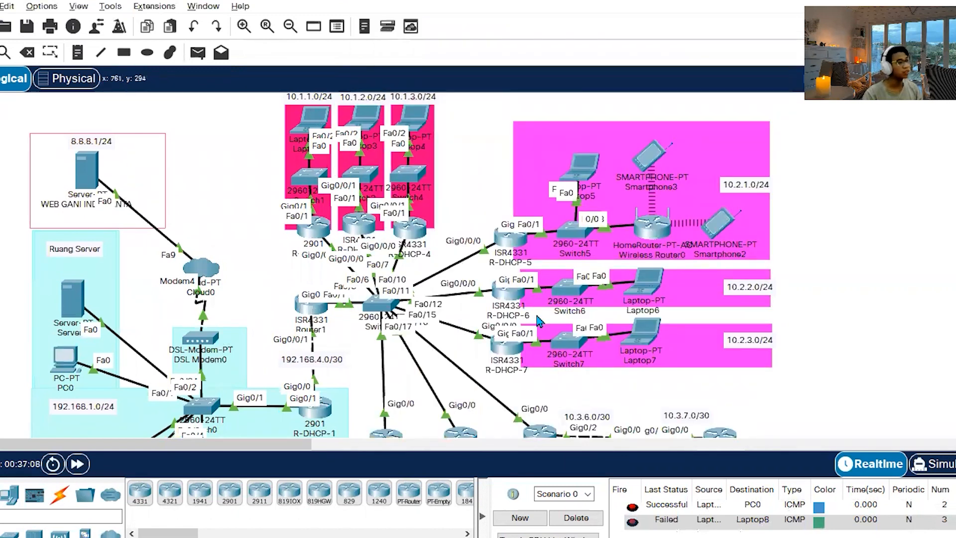
# Review the 10.0.0.0 route's exit interface in the notes against R-DHCP-1's ports, along with the special R-DHCP-10 routes.
pyautogui.hotkey('alt', 'Tab')
pyautogui.moveTo(746, 276); pyautogui.dragTo(361, 273)
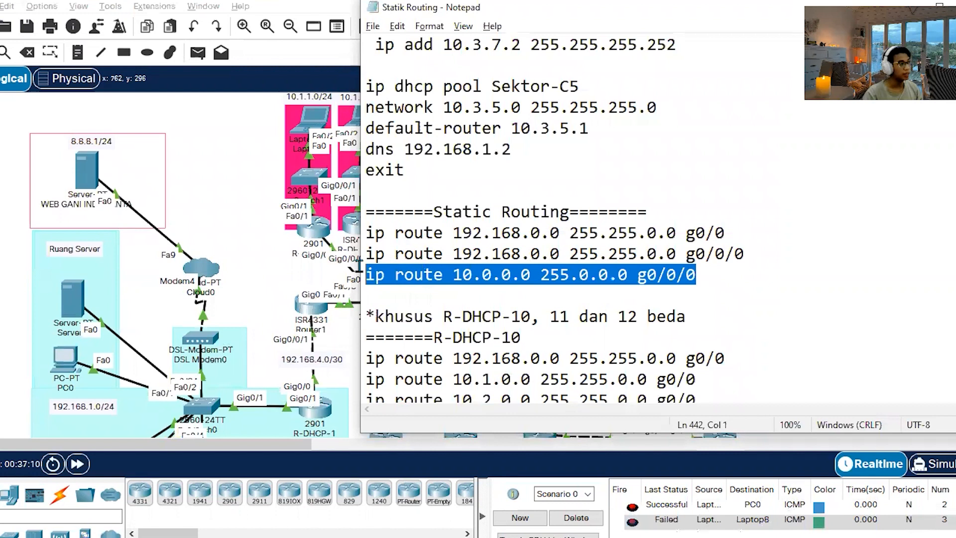
pyautogui.click(793, 289)
pyautogui.scroll(-1, 627, 252)
pyautogui.scroll(-3, 169, 230)
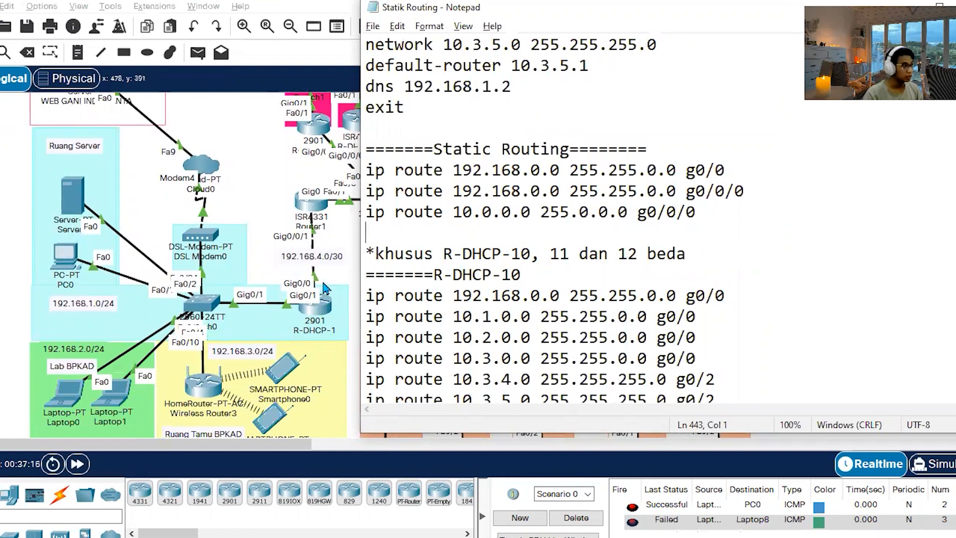
pyautogui.moveTo(676, 211); pyautogui.dragTo(697, 213)
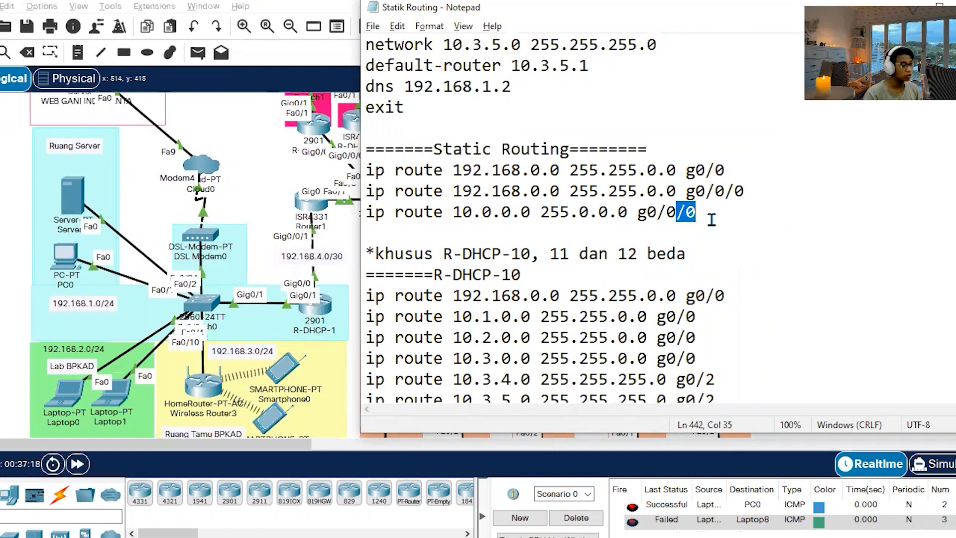
pyautogui.click(717, 236)
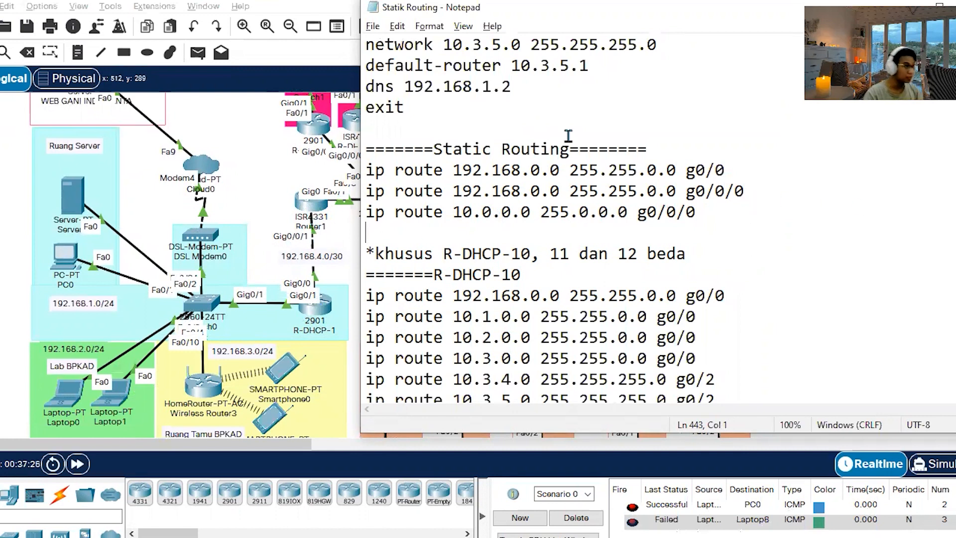
# Open R-DHCP-1's command line in Packet Tracer, enter the console and enable passwords, and enter global configuration mode with conf t.
pyautogui.click(307, 306)
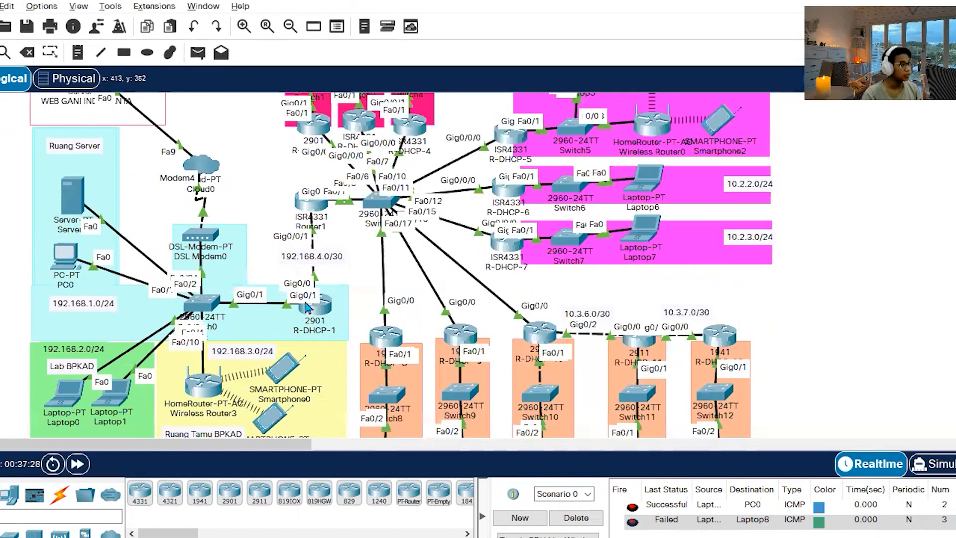
pyautogui.click(308, 305)
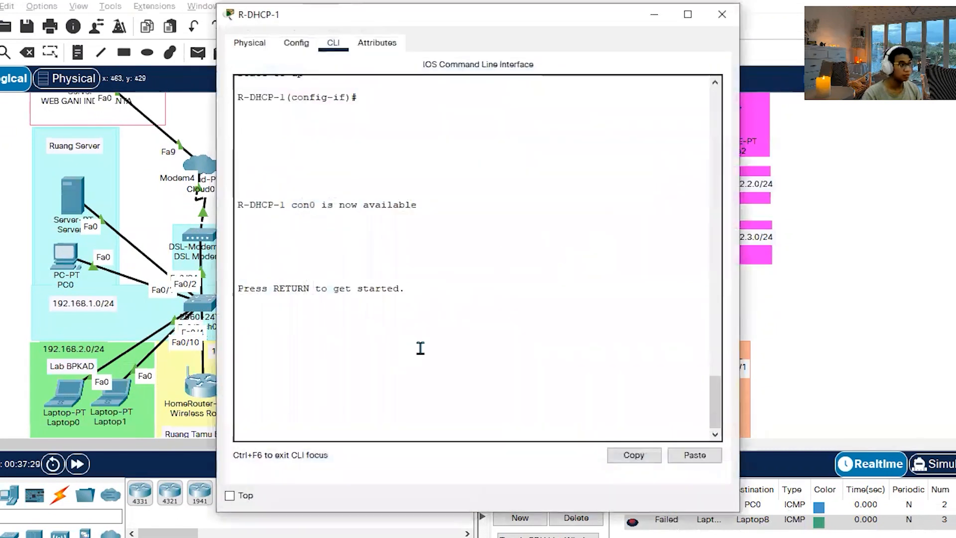
pyautogui.press('Return')
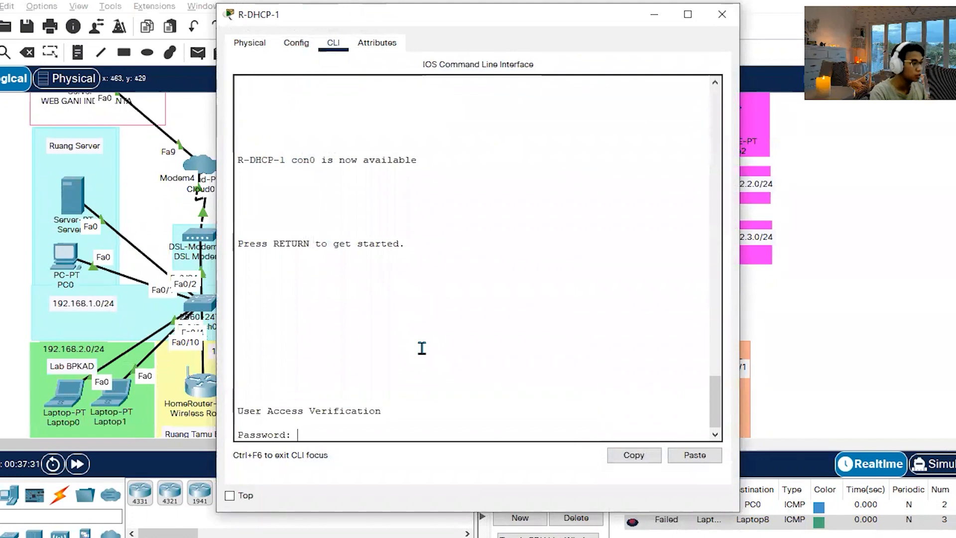
pyautogui.press('Return')
pyautogui.write('en')
pyautogui.press('Return')
pyautogui.press('Return')
pyautogui.write('conf t')
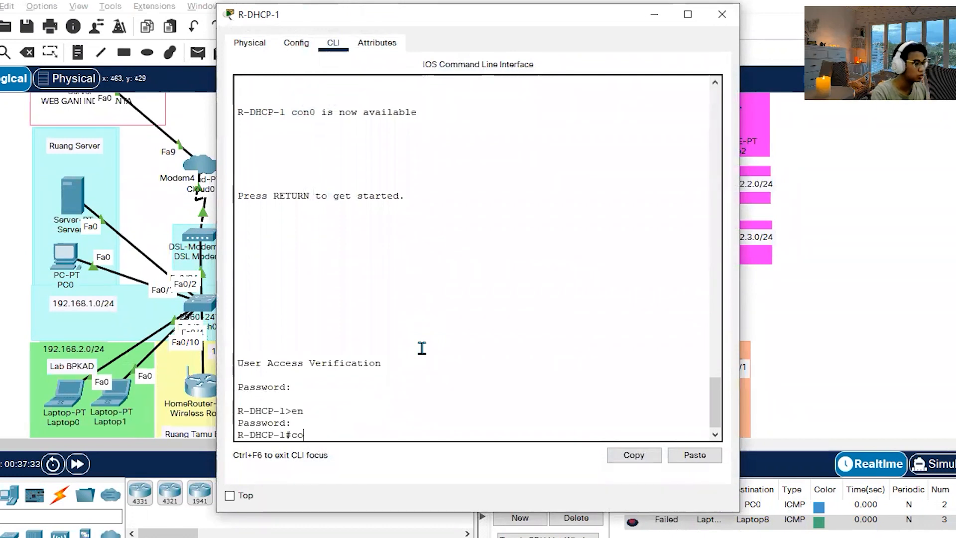
pyautogui.press('Return')
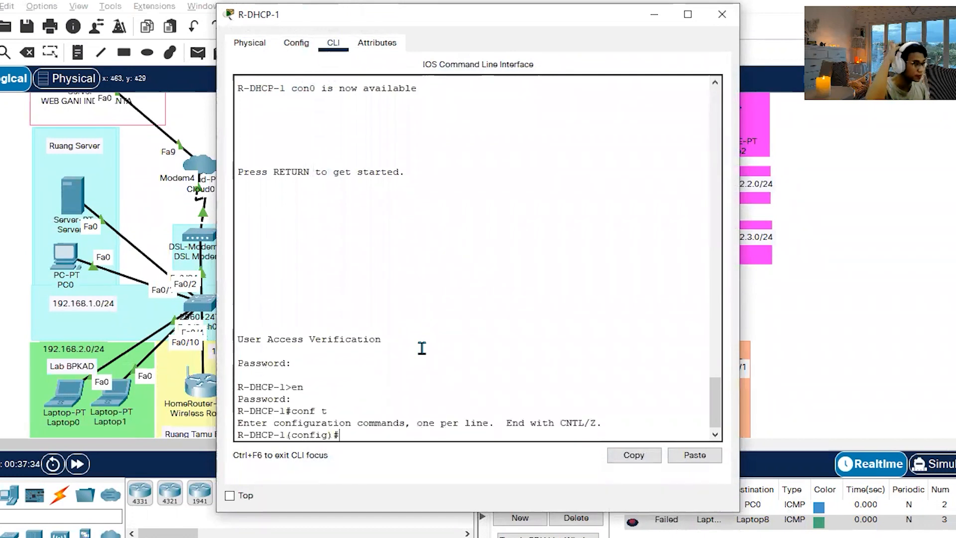
pyautogui.moveTo(461, 17); pyautogui.dragTo(397, 0)
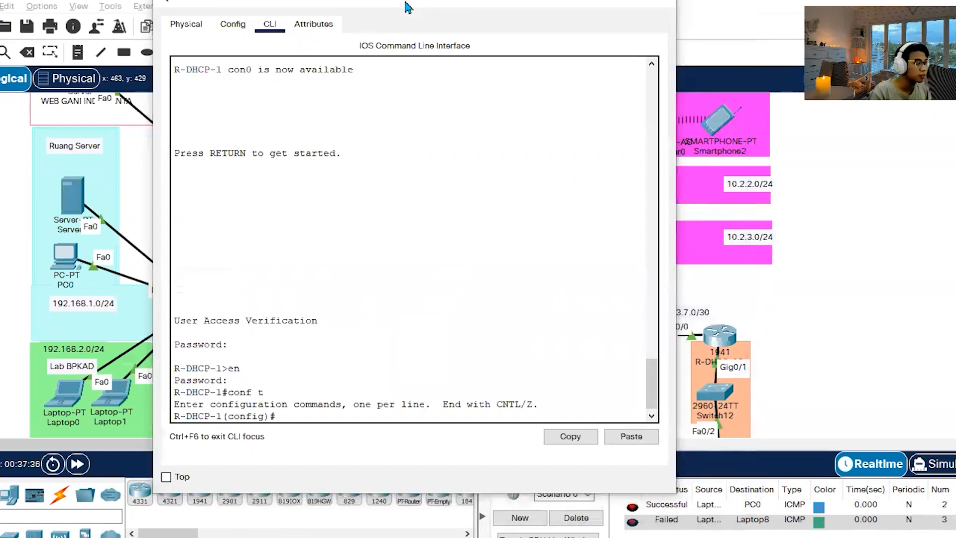
# Copy the 10.0.0.0 255.0.0.0 route from the Statik Routing notes and add it on R-DHCP-1 with exit interface g0/0.
pyautogui.hotkey('alt', 'Tab')
pyautogui.hotkey('alt', 'Tab')
pyautogui.click(718, 246)
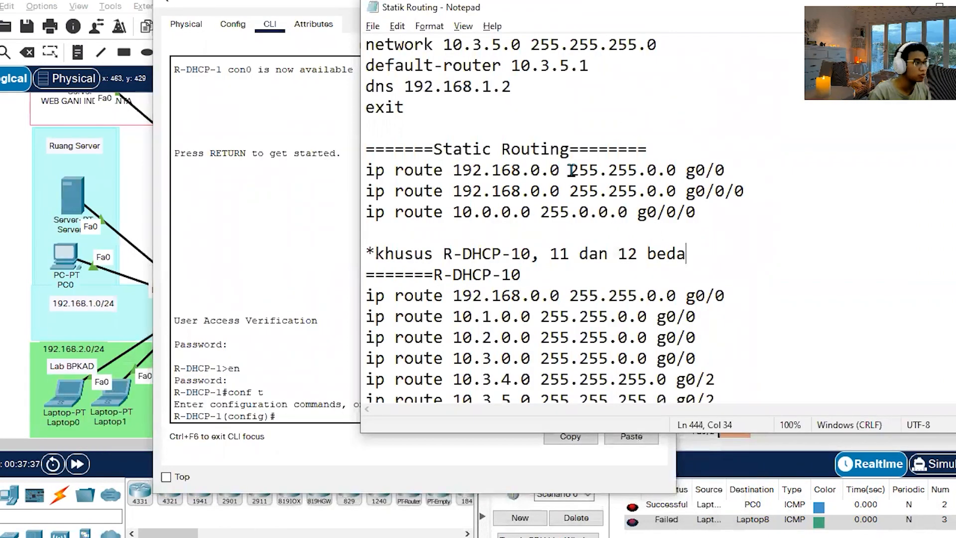
pyautogui.moveTo(699, 214); pyautogui.dragTo(363, 215)
pyautogui.hotkey('ctrl', 'c')
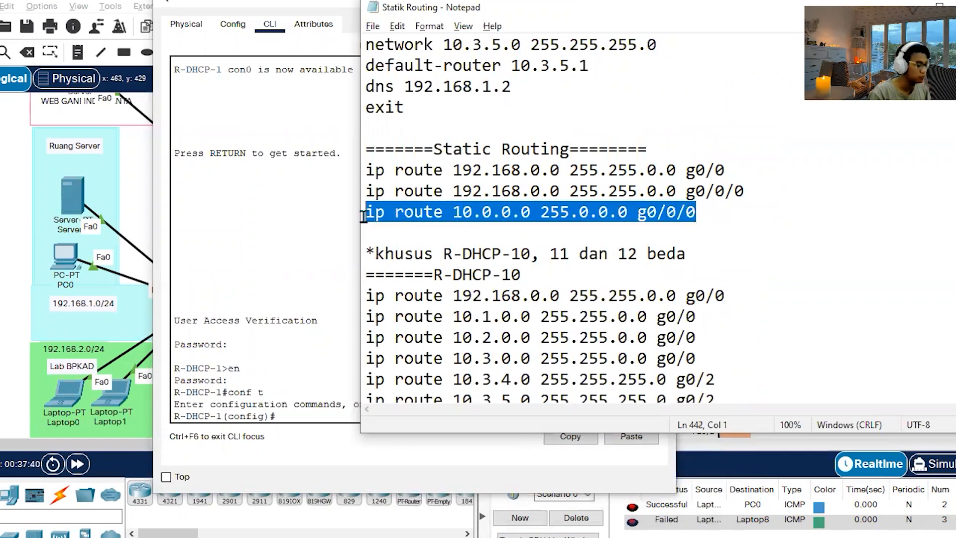
pyautogui.click(697, 212)
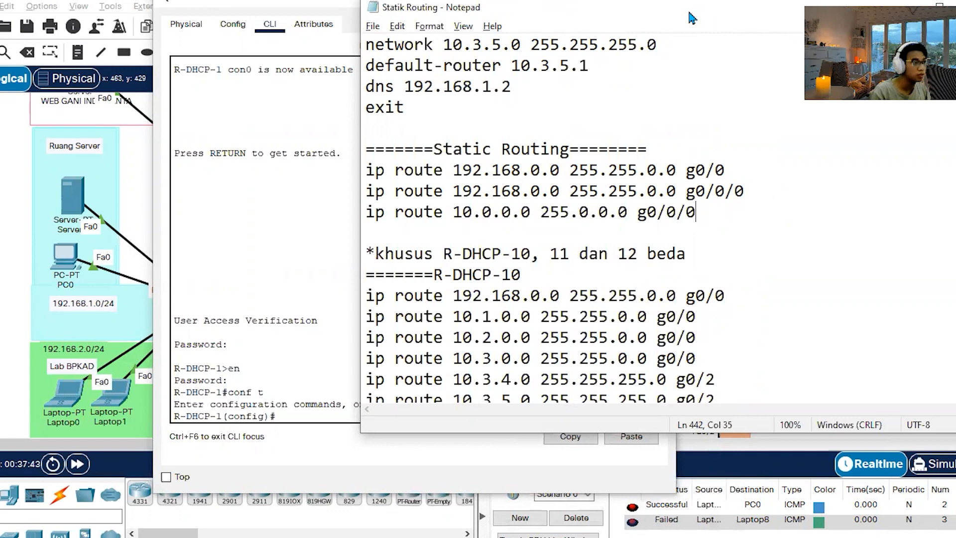
pyautogui.click(906, 6)
pyautogui.moveTo(459, 5); pyautogui.dragTo(715, 230)
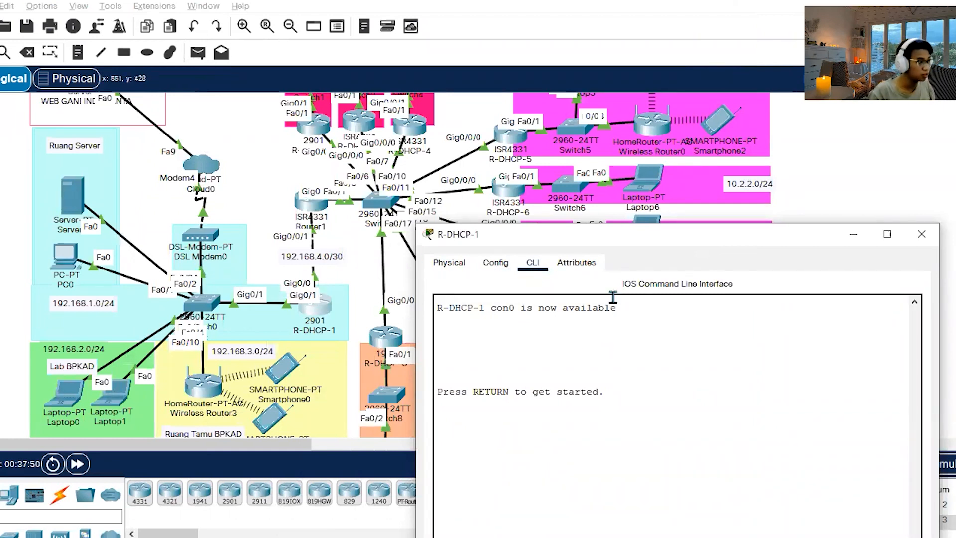
pyautogui.moveTo(621, 241); pyautogui.dragTo(621, 230)
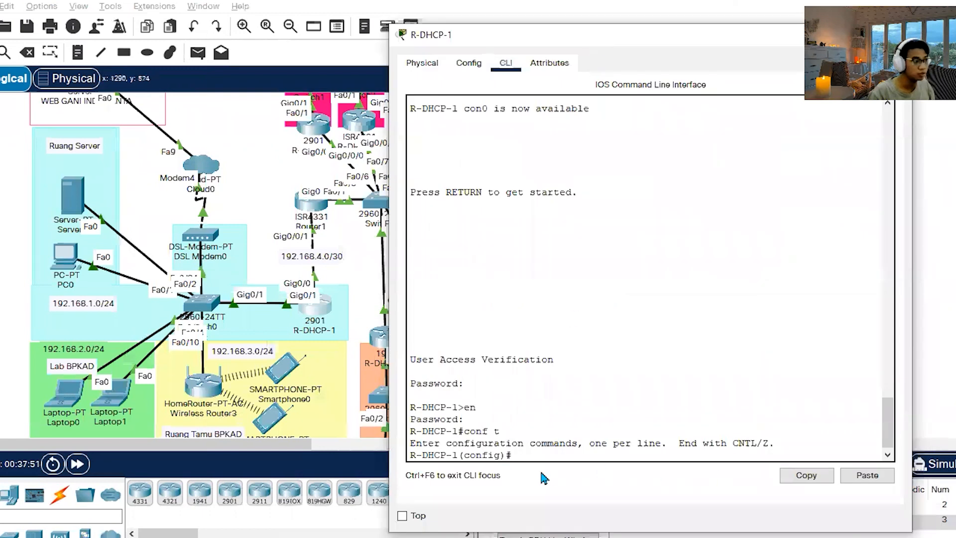
pyautogui.click(868, 475)
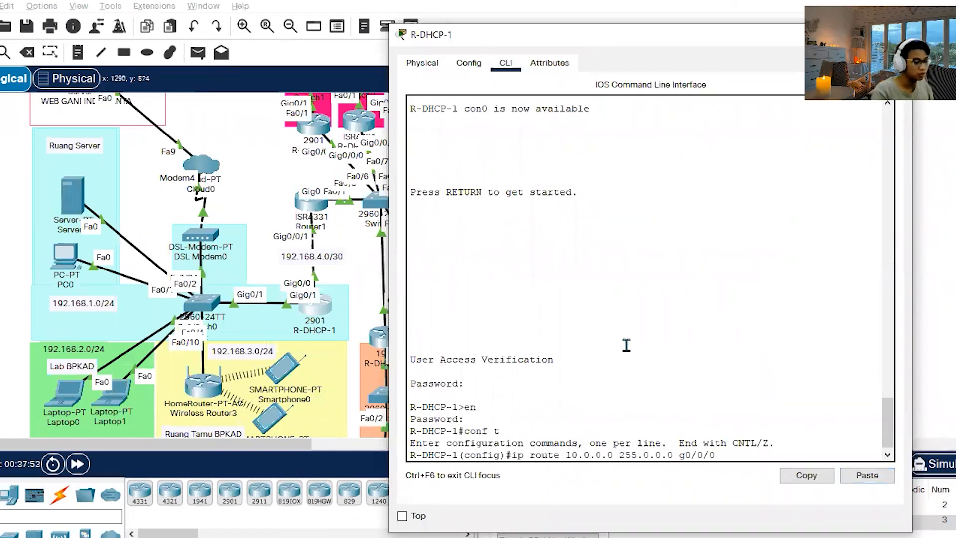
pyautogui.press('Return')
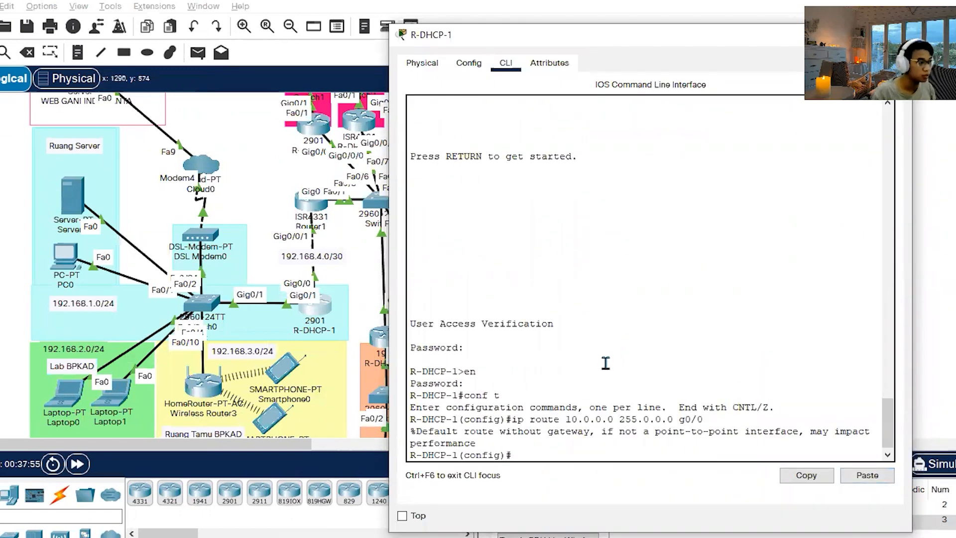
# Begin a default route on R-DHCP-1 with ip route 0.0.0.0 0.0.0.0 and check the required next hop in the Word assignment.
pyautogui.moveTo(482, 443); pyautogui.dragTo(512, 443)
pyautogui.click(534, 455)
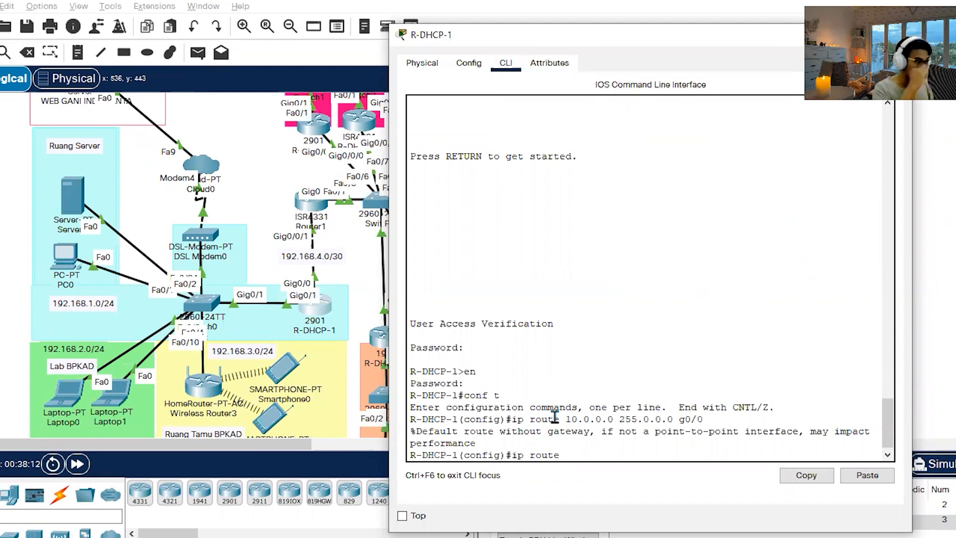
pyautogui.moveTo(565, 420); pyautogui.dragTo(704, 419)
pyautogui.click(645, 457)
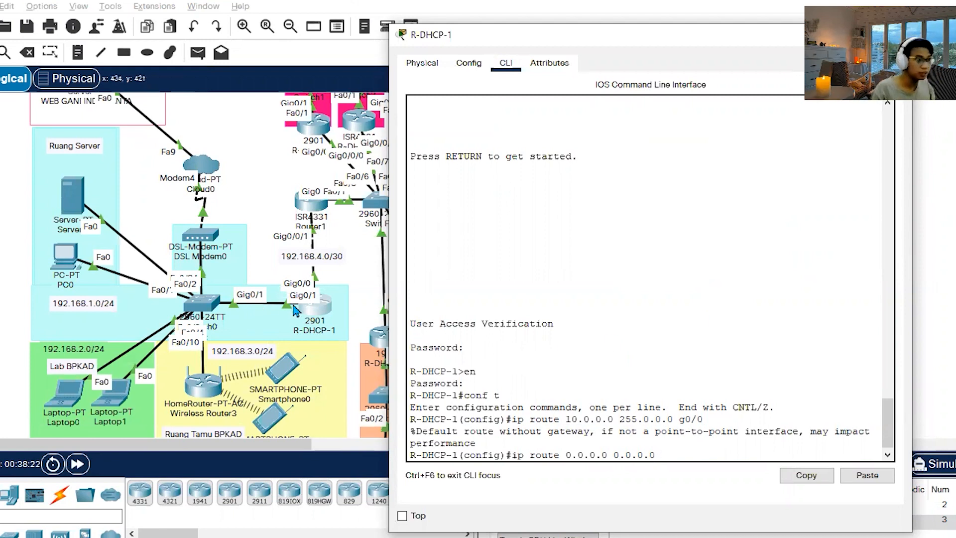
pyautogui.click(176, 535)
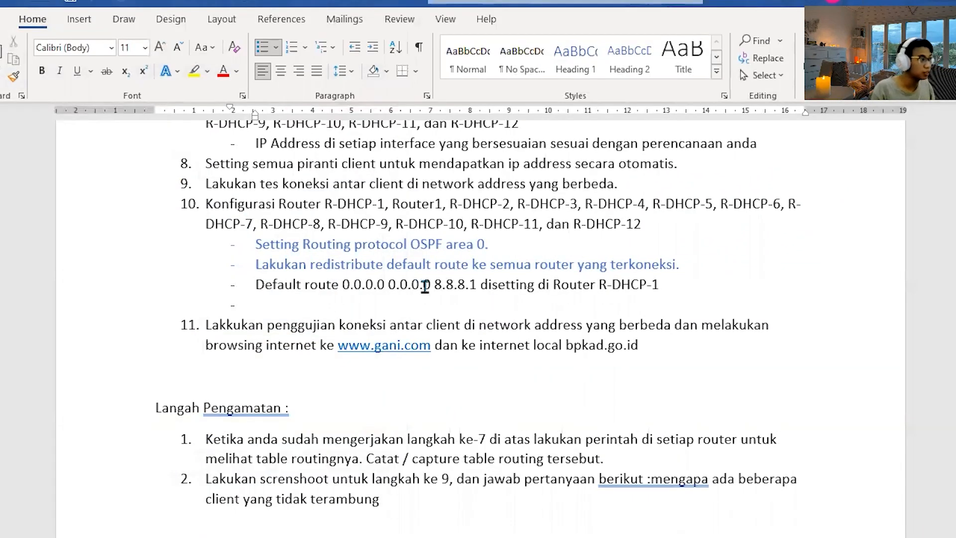
pyautogui.doubleClick(447, 285)
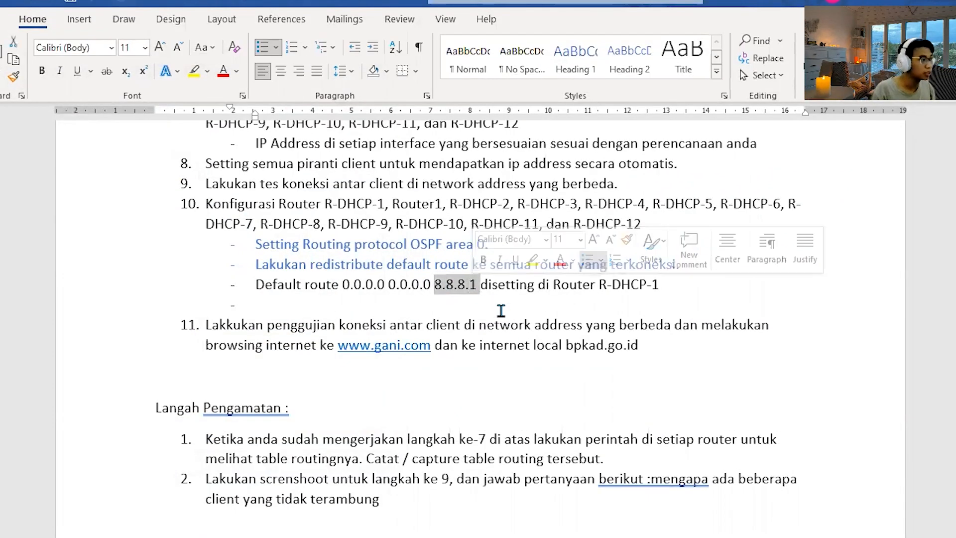
pyautogui.press('Down')
pyautogui.hotkey('alt', 'Tab')
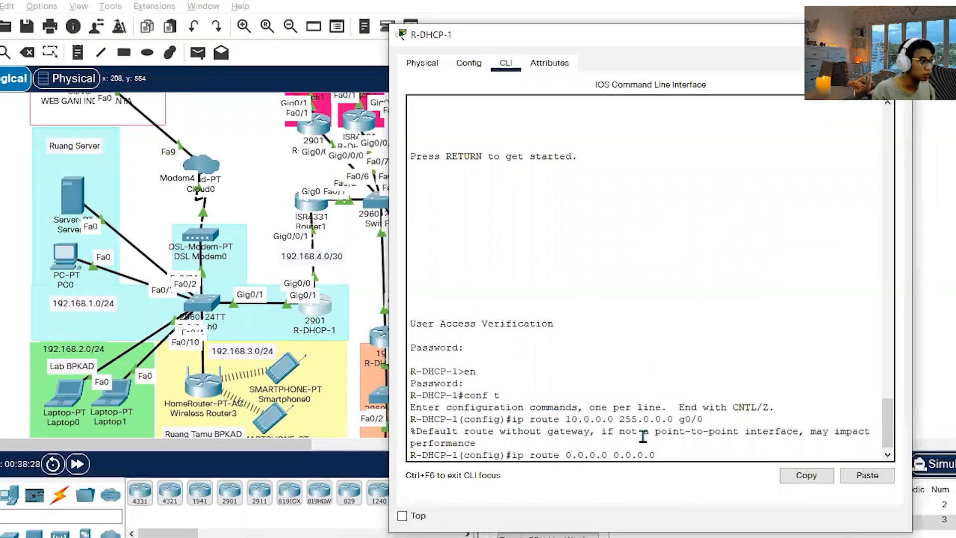
# Complete R-DHCP-1's default route with exit interface g0/1 and close the router's window.
pyautogui.moveTo(323, 315)
pyautogui.mouseDown()
pyautogui.moveTo(350, 303)
pyautogui.moveTo(319, 316)
pyautogui.mouseUp()
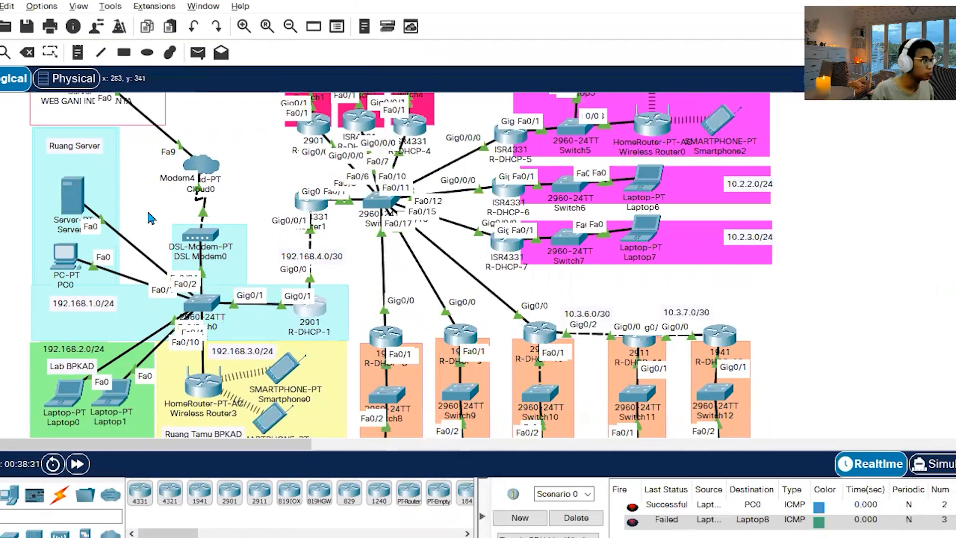
pyautogui.scroll(2, 114, 145)
pyautogui.scroll(-2, 322, 229)
pyautogui.hotkey('alt', 'Tab')
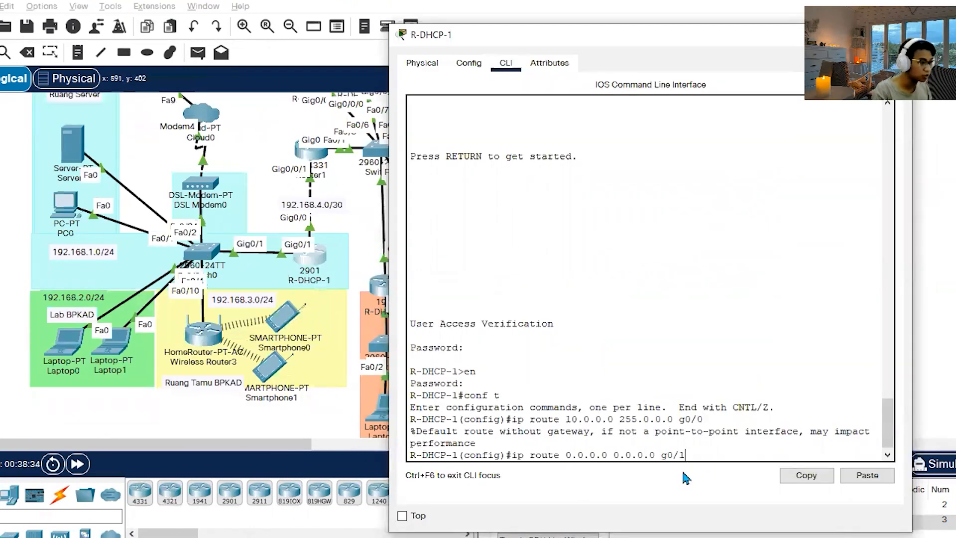
pyautogui.press('Return')
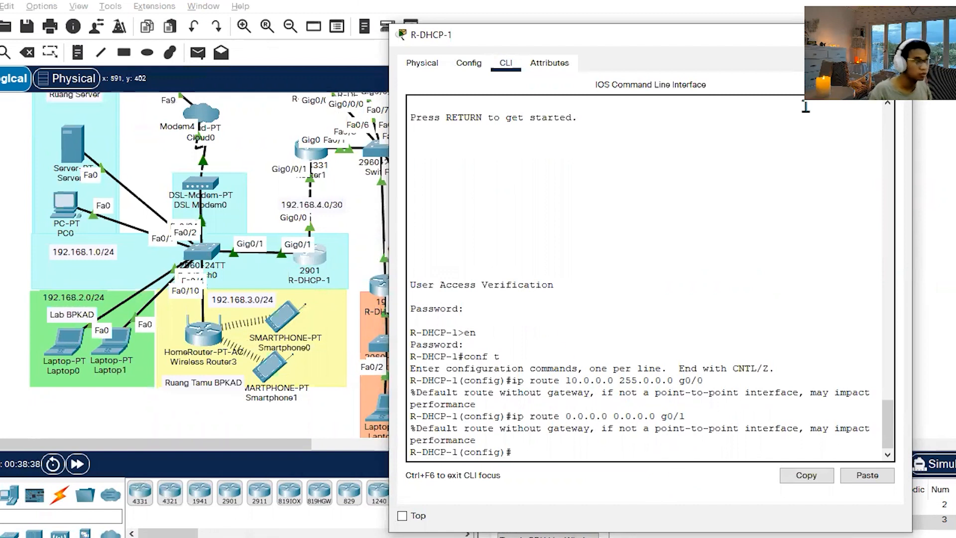
pyautogui.moveTo(697, 39); pyautogui.dragTo(513, 9)
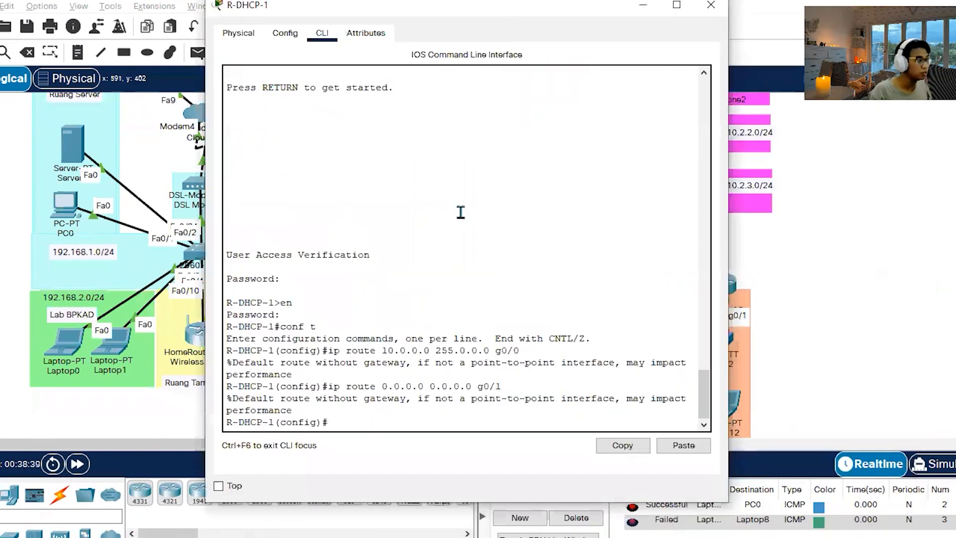
pyautogui.click(711, 7)
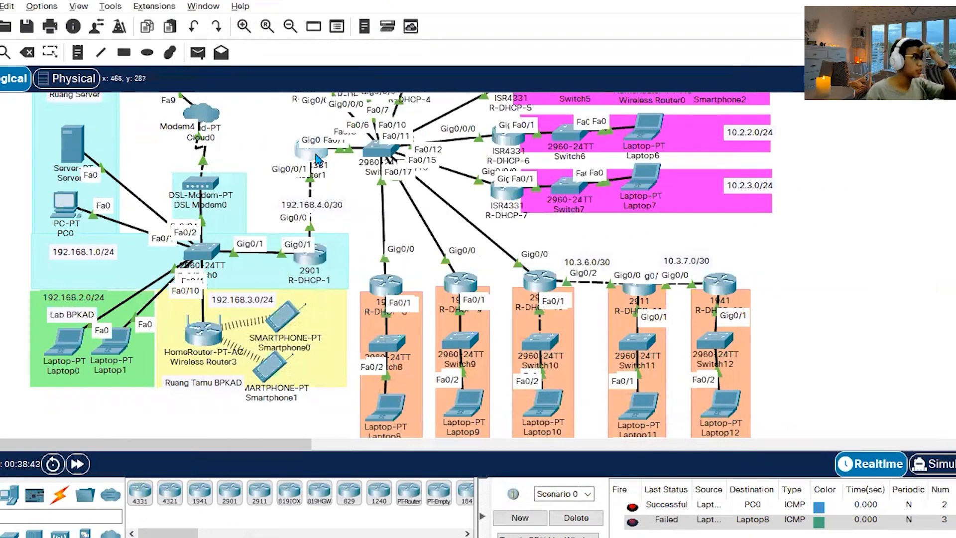
# Open Router1's command line, enter the console and enable passwords, and enter global configuration mode with conf t.
pyautogui.click(313, 149)
pyautogui.click(296, 43)
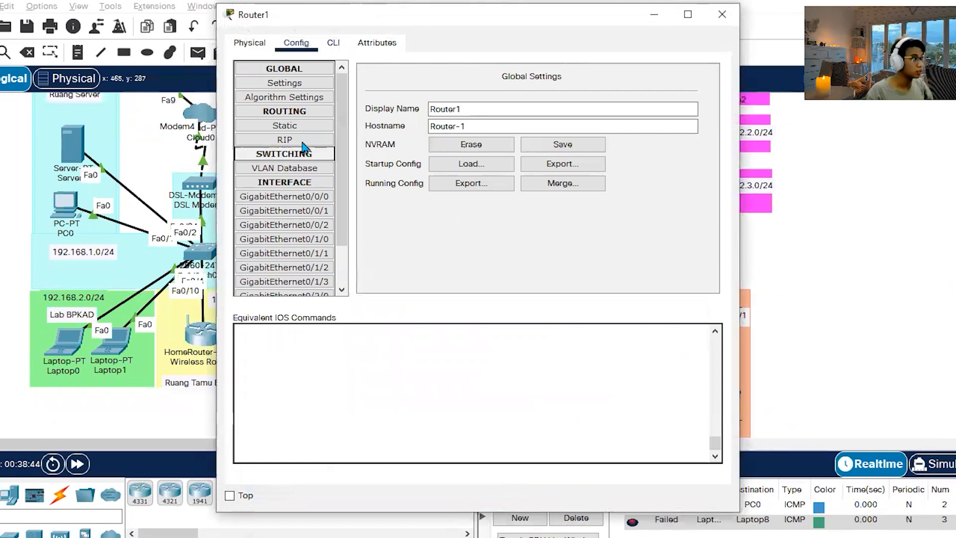
pyautogui.click(333, 43)
pyautogui.press('Return')
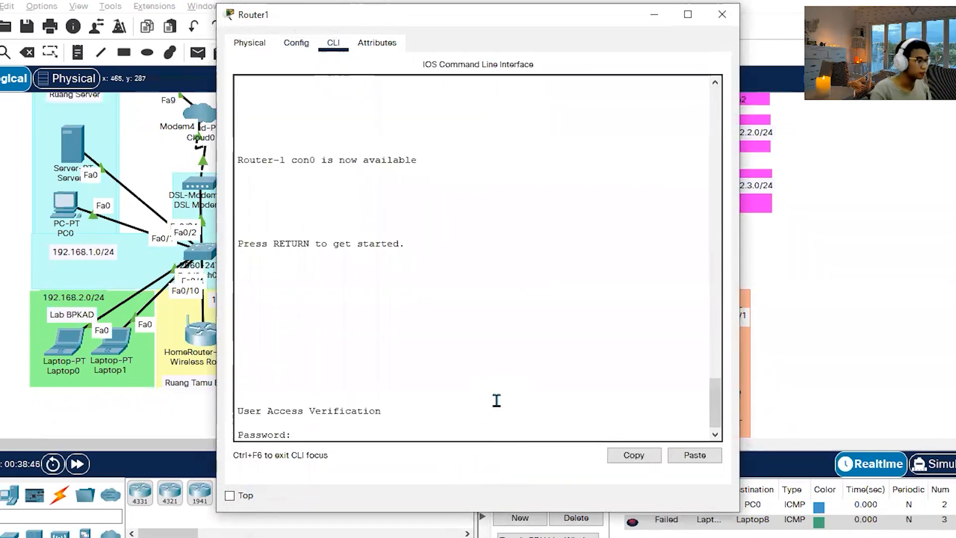
pyautogui.press('Return')
pyautogui.write('en')
pyautogui.press('Return')
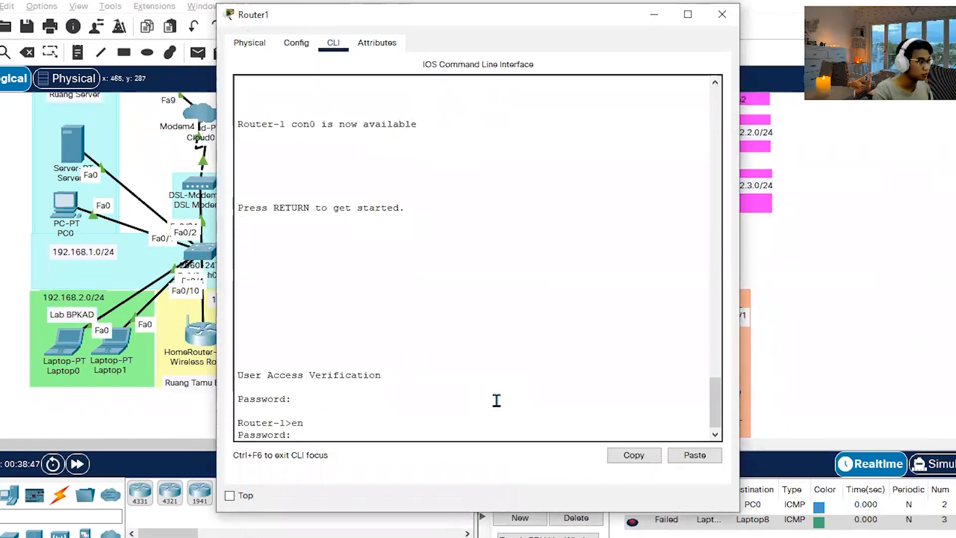
pyautogui.press('Return')
pyautogui.write('conf t')
pyautogui.press('Return')
# Add a static route on Router1 to 10.0.0.0 255.0.0.0 through g0/0/0, checking the port labels in the topology.
pyautogui.write('ip route 10.0.0.0 255.0.0.0')
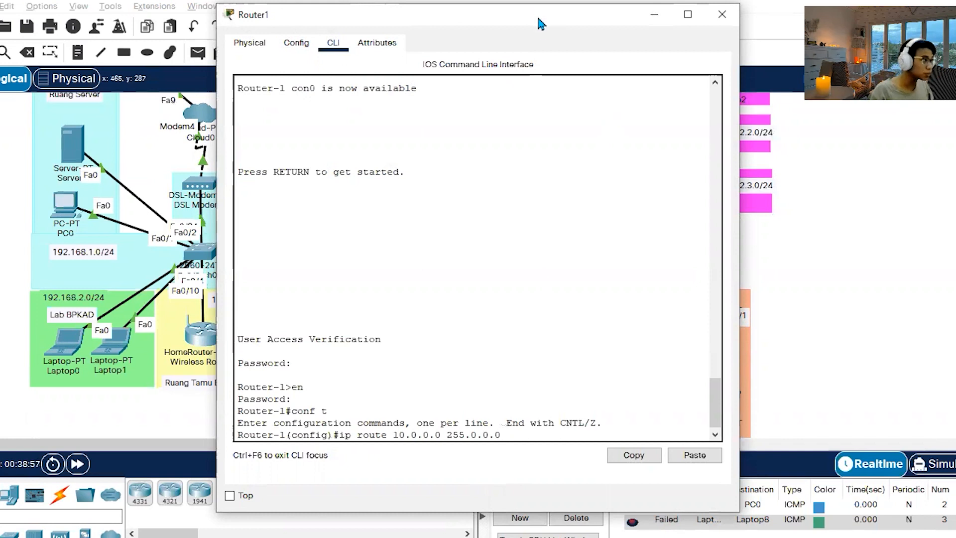
pyautogui.moveTo(538, 19); pyautogui.dragTo(738, 7)
pyautogui.click(287, 148)
pyautogui.moveTo(272, 158); pyautogui.dragTo(302, 155)
pyautogui.click(302, 155)
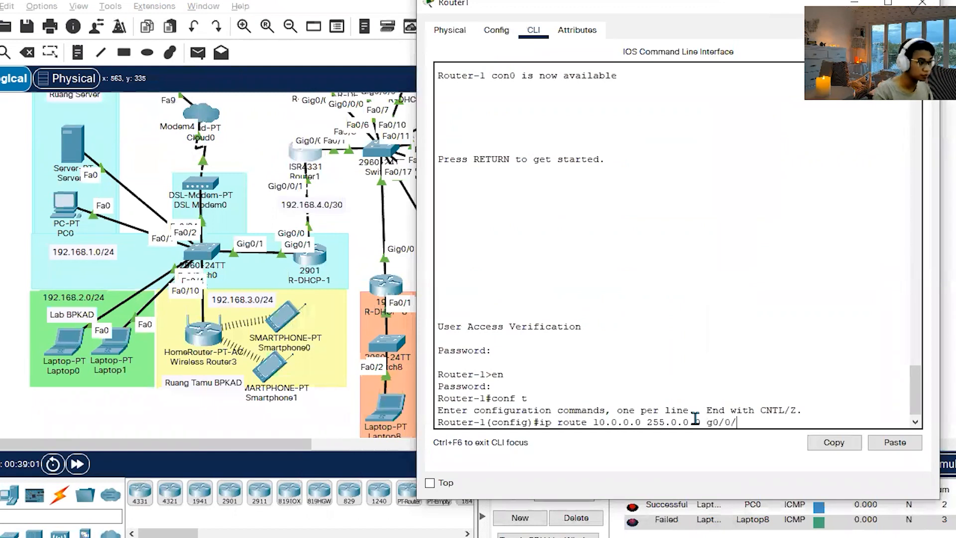
pyautogui.write('0')
pyautogui.press('Return')
# Add Router1 routes for 192.168.0.0 255.255.0.0 and 0.0.0.0 0.0.0.0, both through g0/0/1, and close its window.
pyautogui.write('ip route')
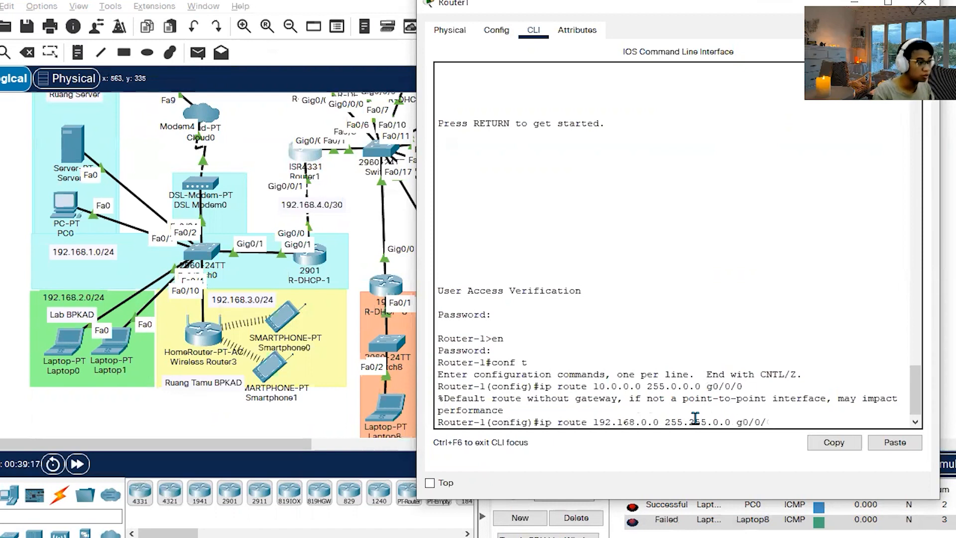
pyautogui.press('Return')
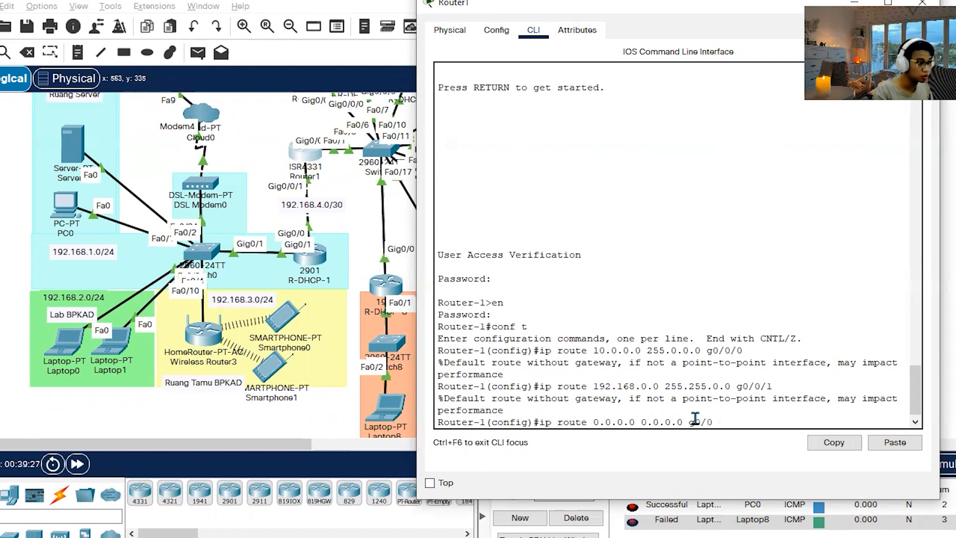
pyautogui.write('1')
pyautogui.press('Return')
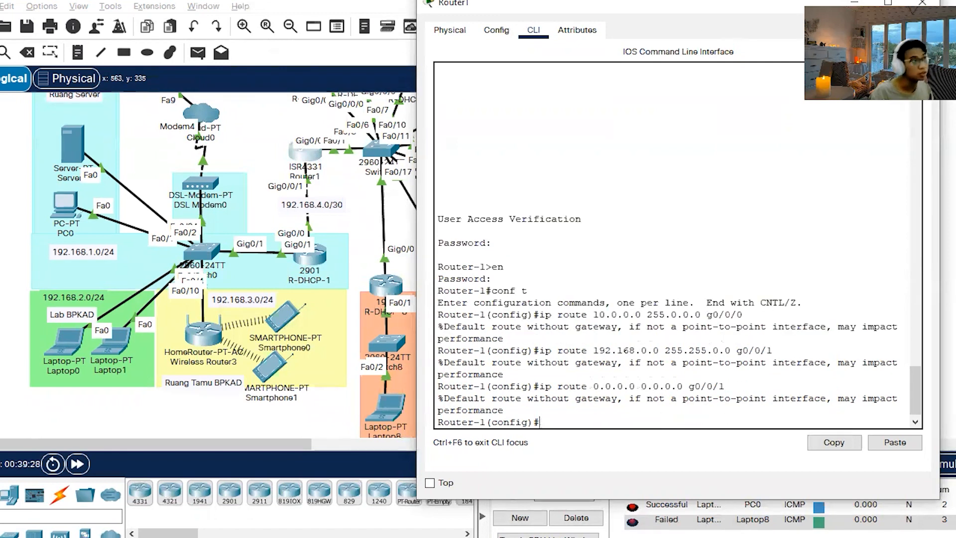
pyautogui.moveTo(701, 6); pyautogui.dragTo(641, 16)
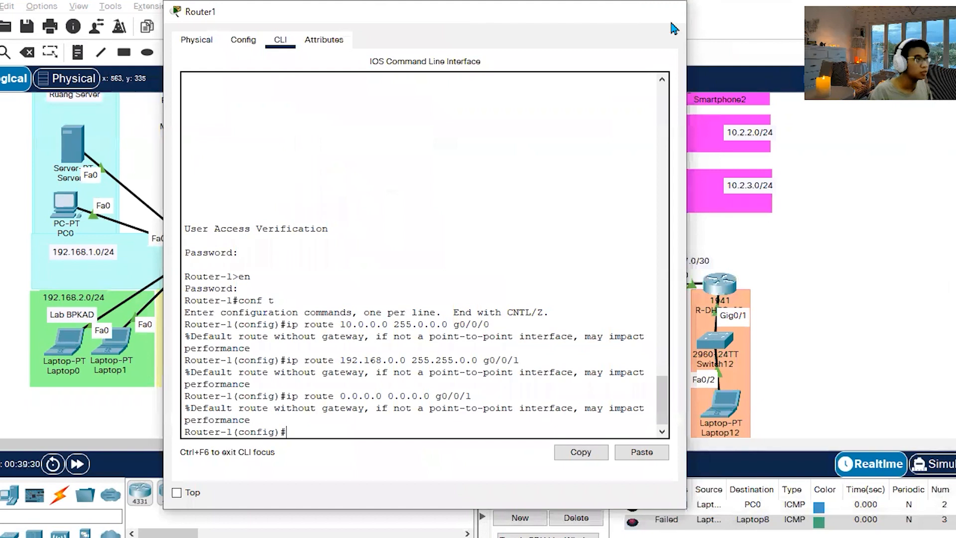
pyautogui.click(669, 11)
# Open R-DHCP-2's command line, enter the console and enable passwords, and enter global configuration mode with conf t.
pyautogui.click(310, 180)
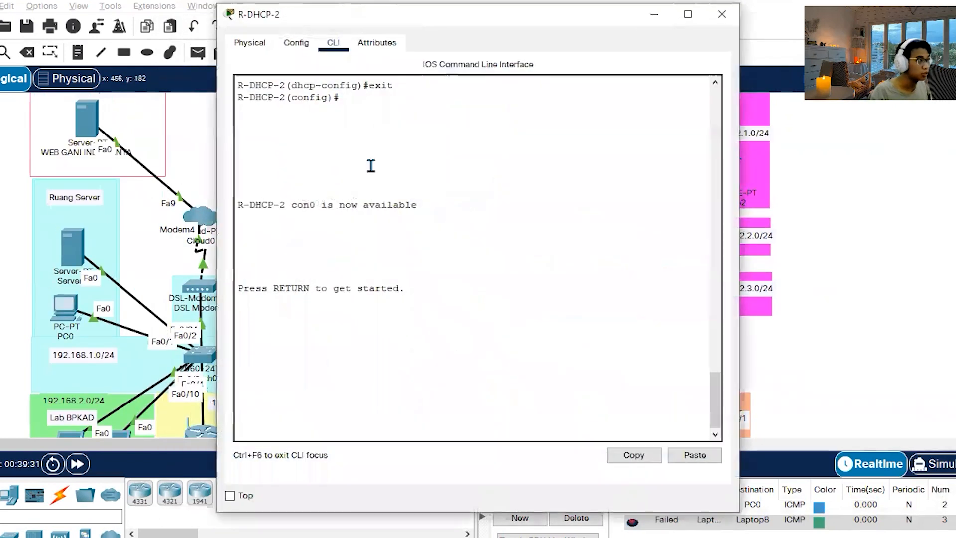
pyautogui.press('Return')
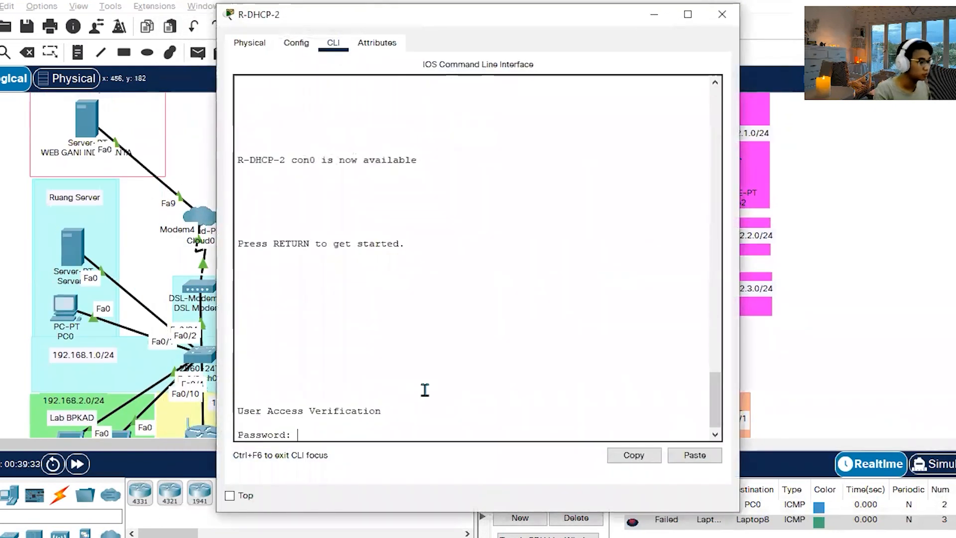
pyautogui.press('Return')
pyautogui.write('en')
pyautogui.press('Return')
pyautogui.press('Return')
pyautogui.write('conf t')
pyautogui.press('Return')
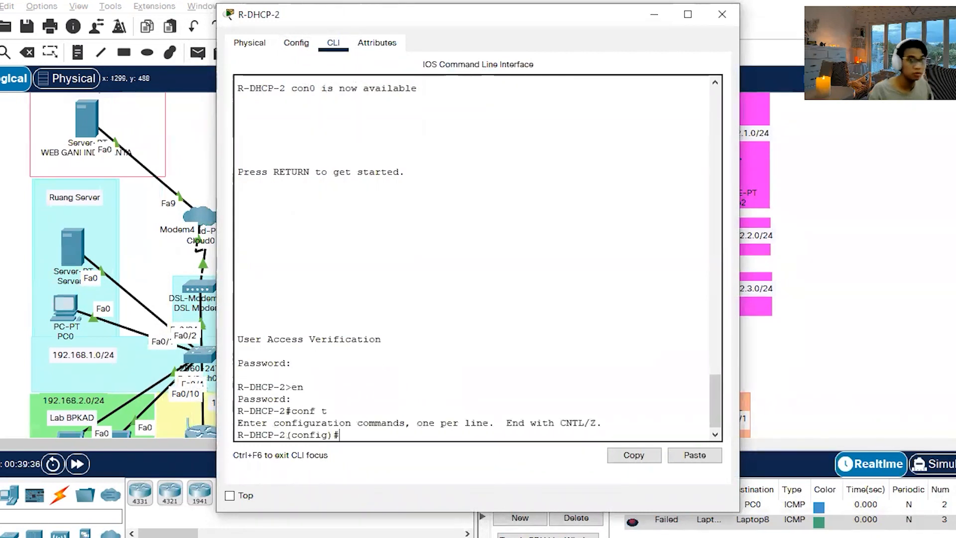
# Review the Static Routing section of the Statik Routing notes in Notepad beside R-DHCP-2's command line.
pyautogui.hotkey('alt', 'Tab')
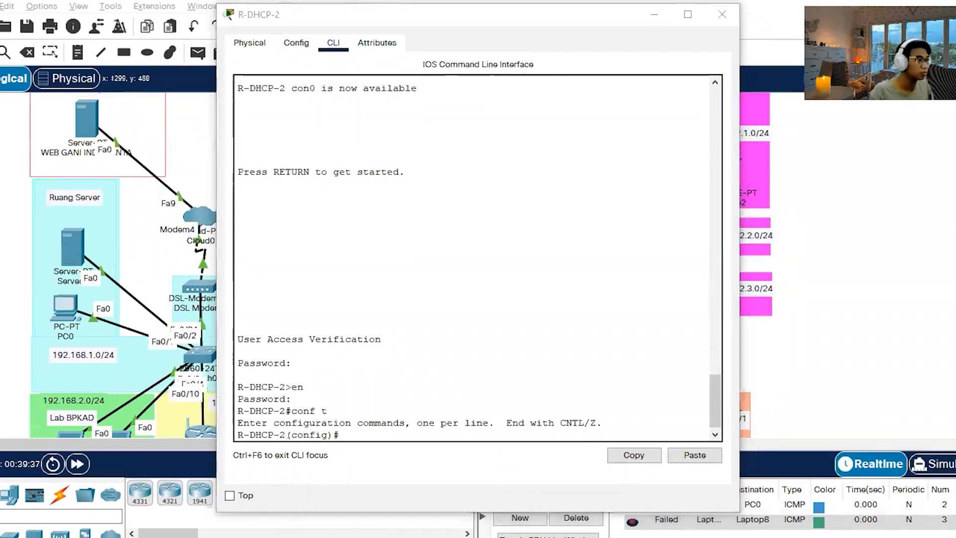
pyautogui.scroll(3, 641, 313)
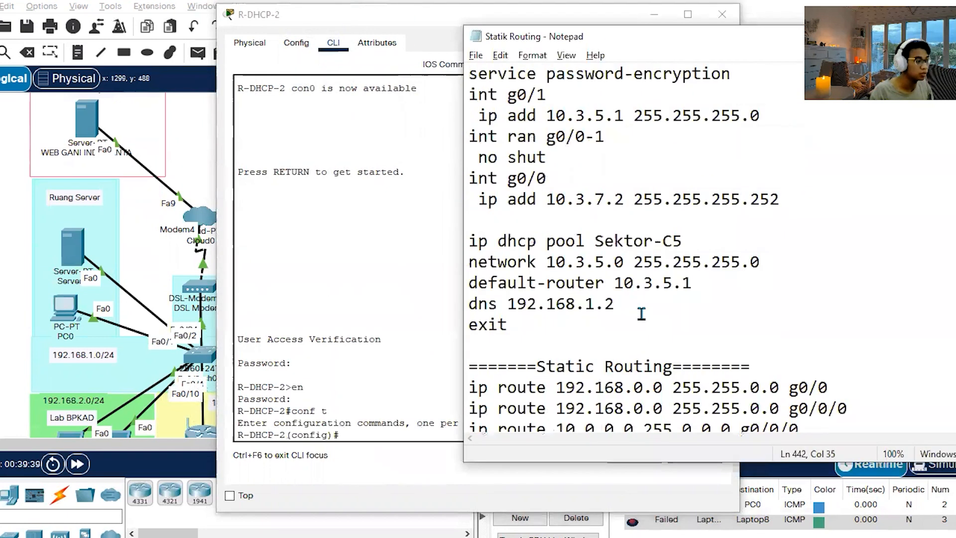
pyautogui.scroll(-1, 641, 314)
pyautogui.click(327, 20)
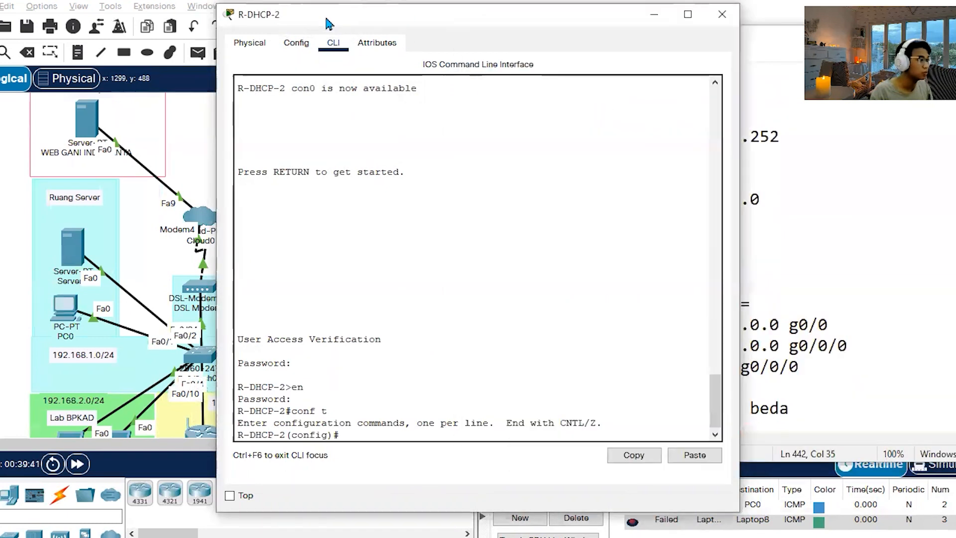
pyautogui.moveTo(327, 20); pyautogui.dragTo(169, 19)
pyautogui.click(755, 339)
pyautogui.click(371, 49)
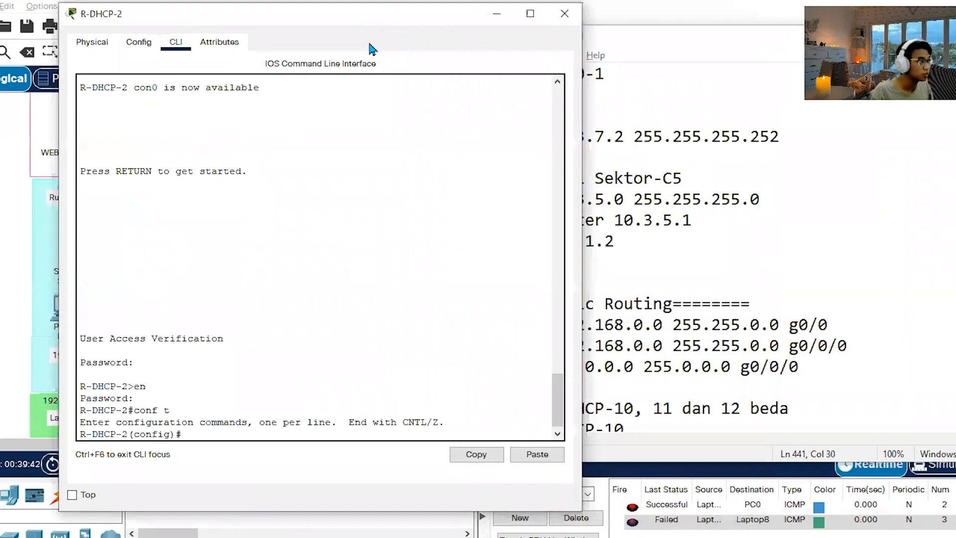
# Uncover R-DHCP-2 in the topology and shift the router slightly to expose its interface labels.
pyautogui.moveTo(369, 12); pyautogui.dragTo(365, 282)
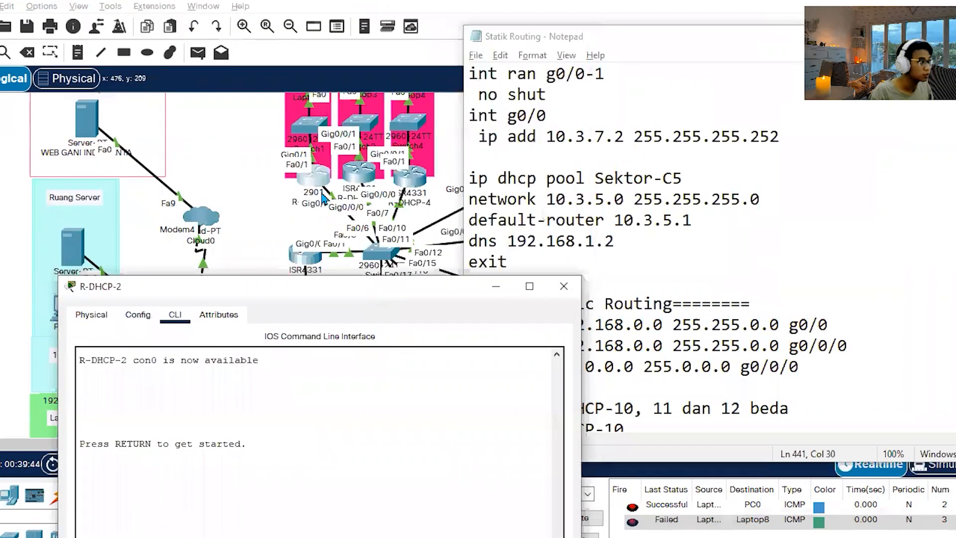
pyautogui.click(311, 180)
pyautogui.moveTo(273, 180); pyautogui.dragTo(299, 178)
pyautogui.click(265, 170)
pyautogui.click(302, 177)
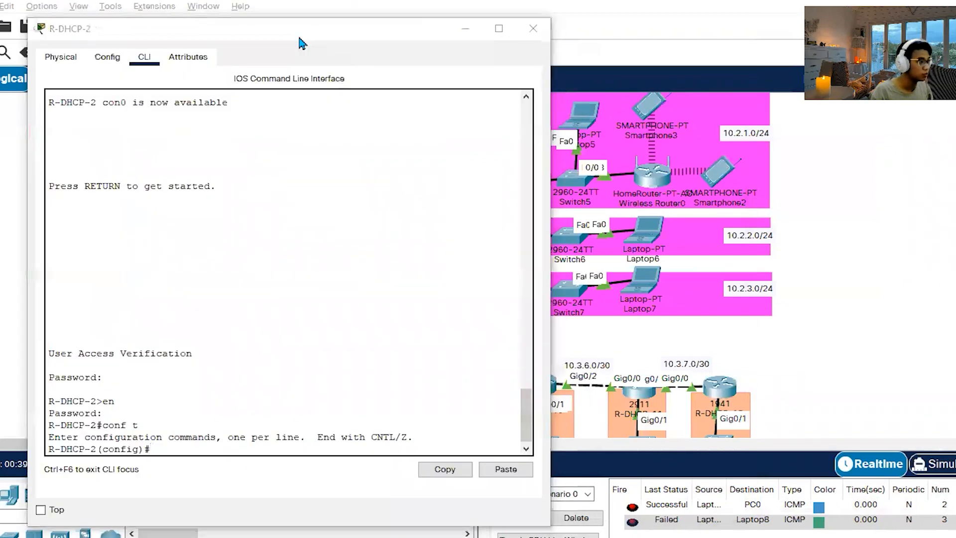
# Add the line ip route 0.0.0.0 0.0.0.0 g0/0 below the 192.168.0.0 g0/0 route in the Notepad notes' Static Routing section.
pyautogui.hotkey('alt', 'Tab')
pyautogui.press('Tab')
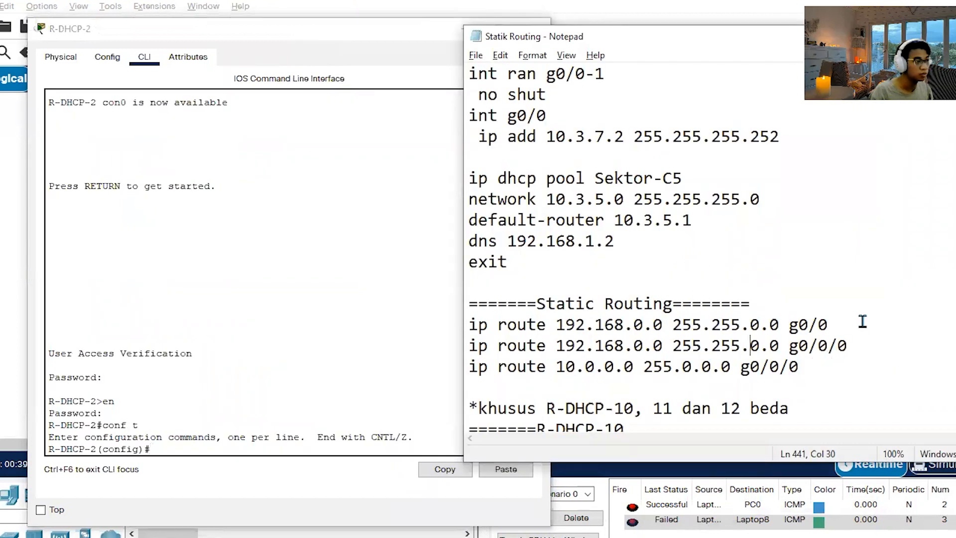
pyautogui.moveTo(828, 325); pyautogui.dragTo(459, 332)
pyautogui.scroll(-2, 690, 341)
pyautogui.scroll(1, 717, 342)
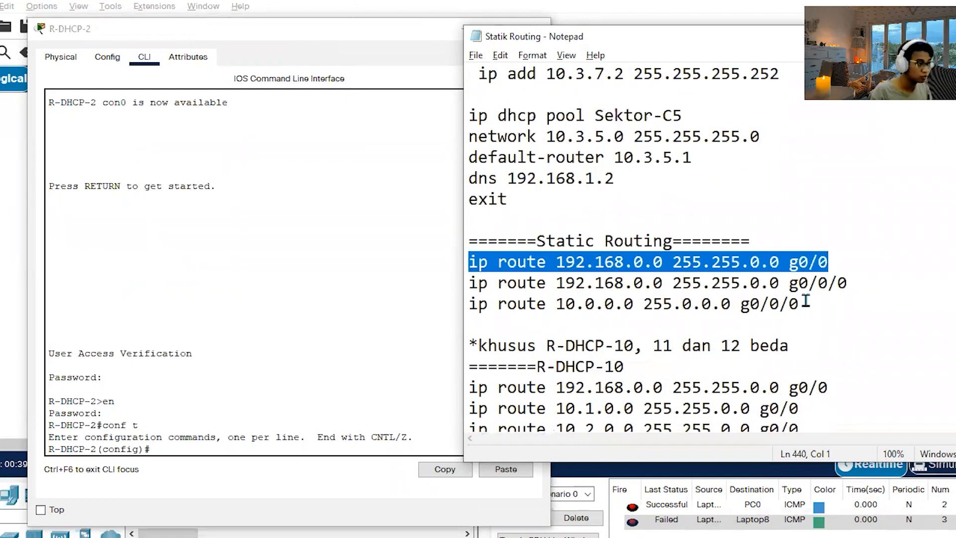
pyautogui.click(840, 260)
pyautogui.press('Return')
pyautogui.write('ip route 0.0.0.0 0.0.0')
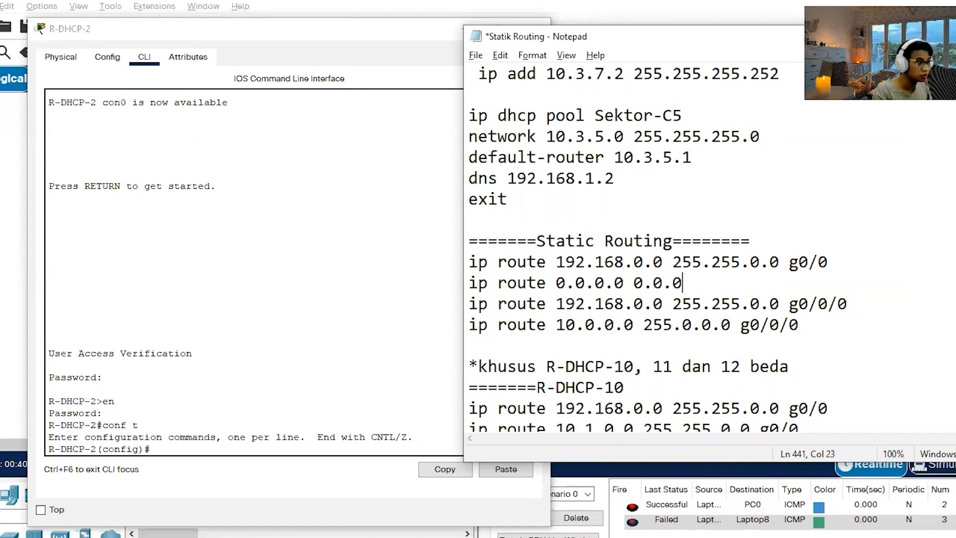
pyautogui.write('.0 g')
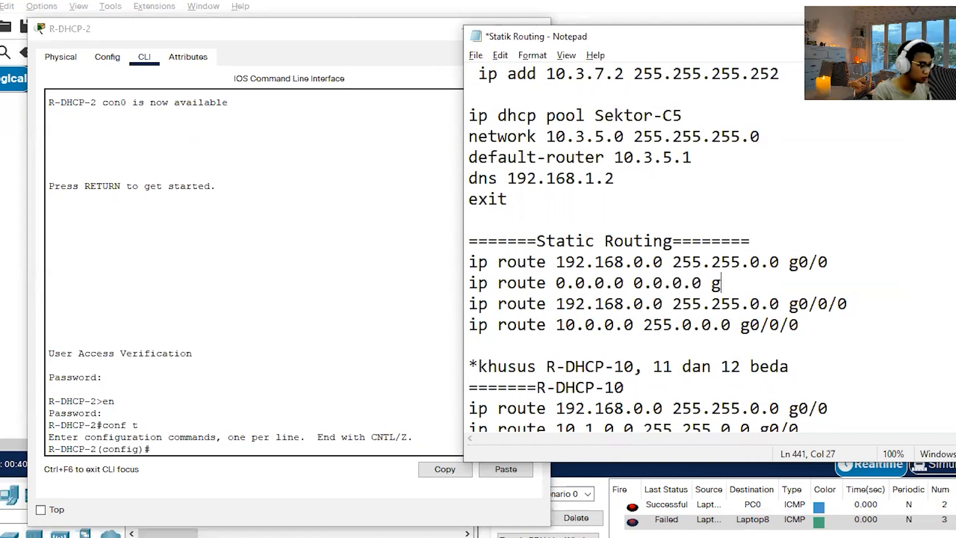
pyautogui.write('0/0')
# Copy the 192.168.0.0 255.255.0.0 and 0.0.0.0 0.0.0.0 routes through g0/0 from the notes into R-DHCP-2's command line.
pyautogui.moveTo(750, 283); pyautogui.dragTo(463, 262)
pyautogui.hotkey('ctrl', 'c')
pyautogui.click(788, 326)
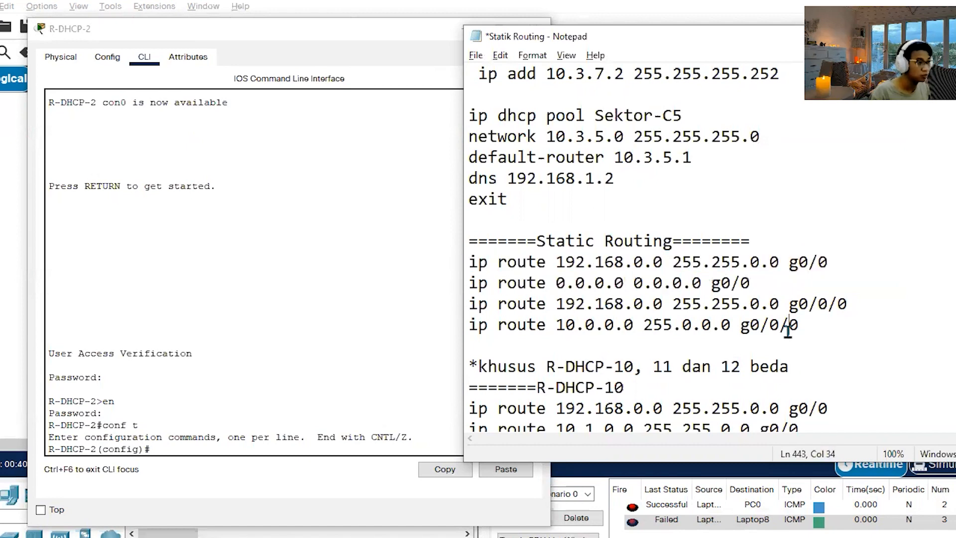
pyautogui.click(287, 444)
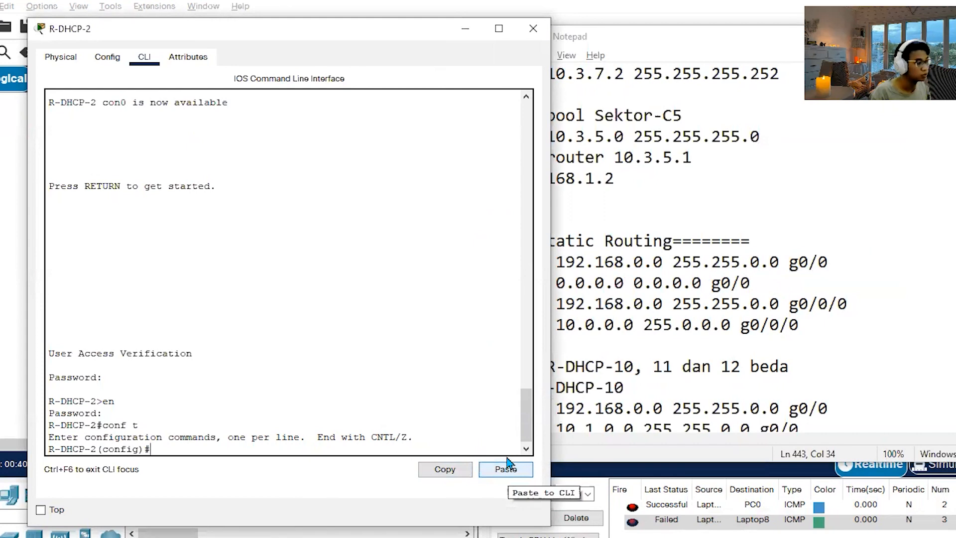
pyautogui.click(759, 326)
pyautogui.scroll(-1, 749, 348)
pyautogui.scroll(-12, 748, 348)
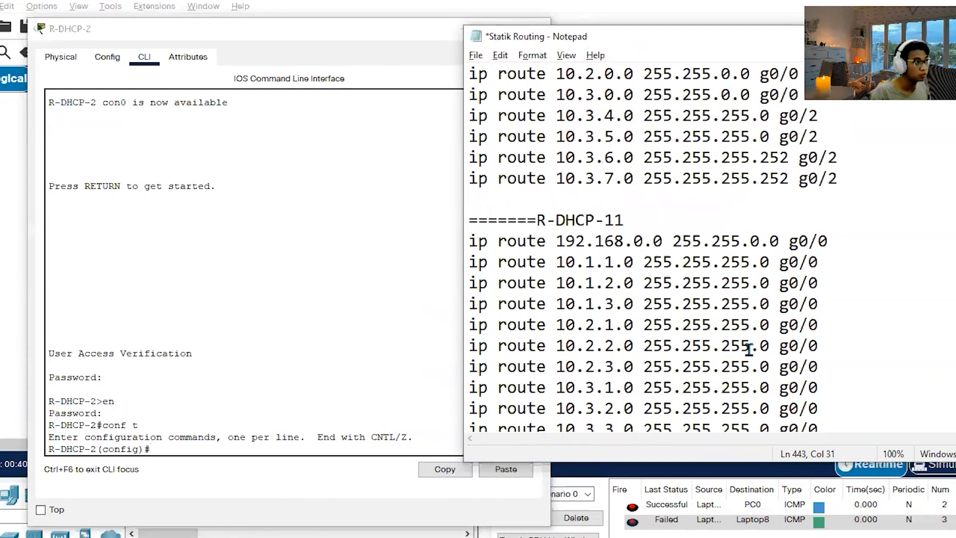
pyautogui.scroll(10, 741, 348)
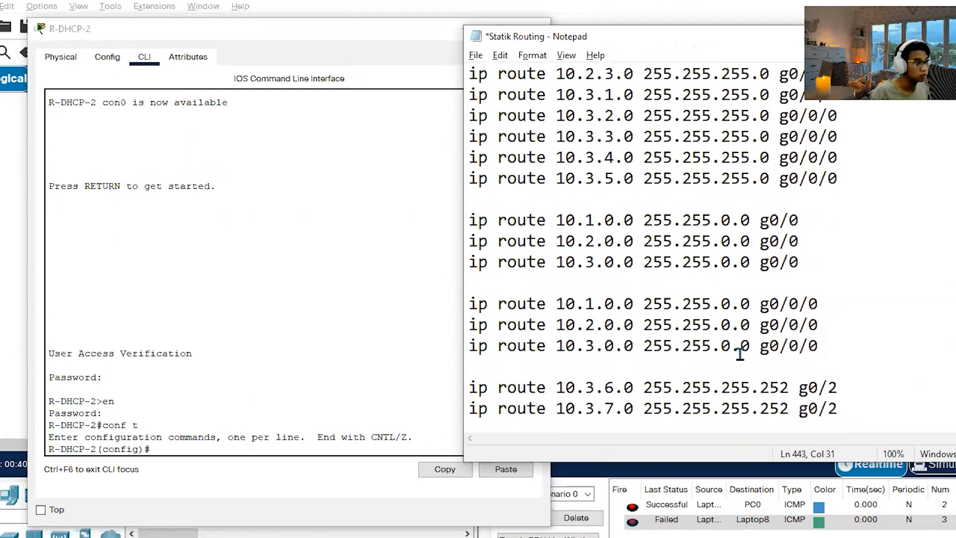
pyautogui.click(251, 444)
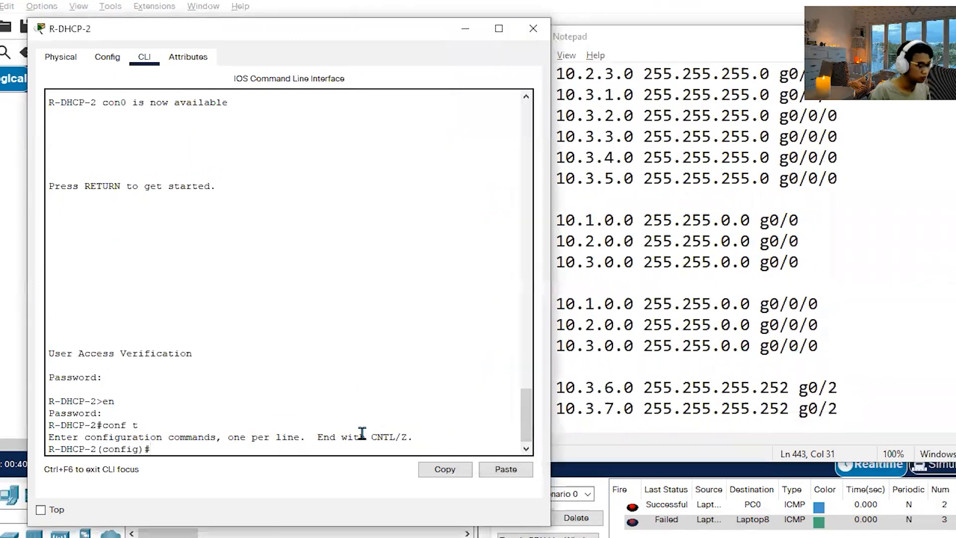
pyautogui.click(506, 468)
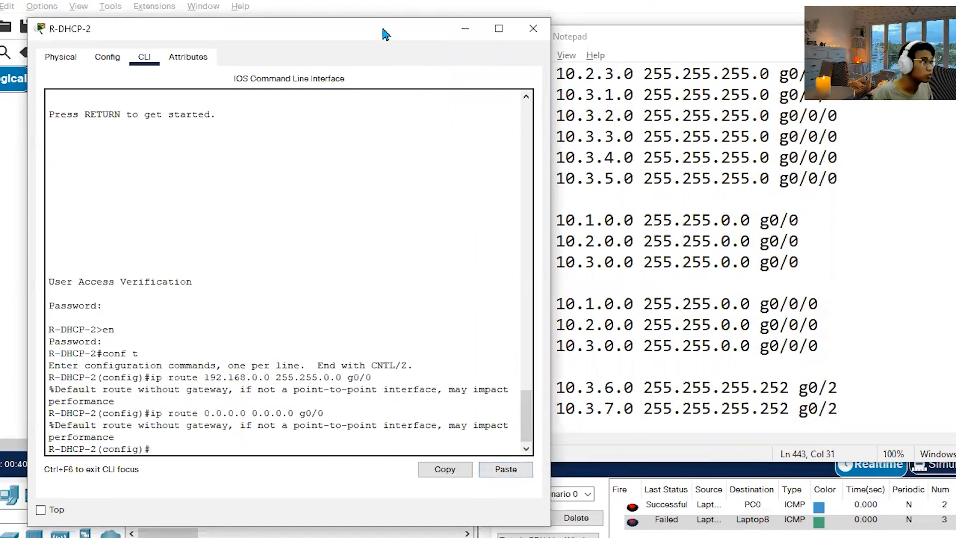
# Move R-DHCP-2's window aside and examine the topology's sector networks and router connections.
pyautogui.moveTo(397, 33); pyautogui.dragTo(674, 25)
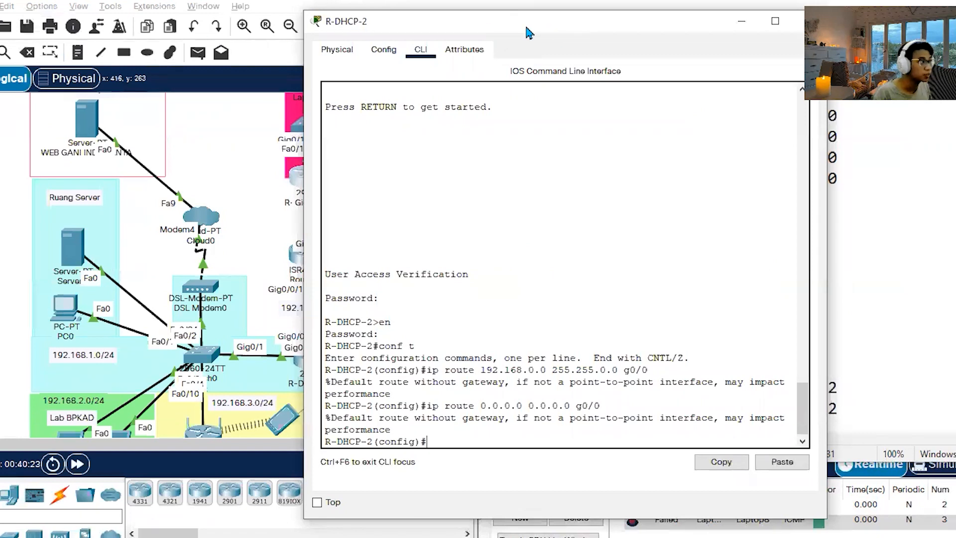
pyautogui.moveTo(528, 30); pyautogui.dragTo(212, 22)
pyautogui.click(438, 15)
pyautogui.click(399, 135)
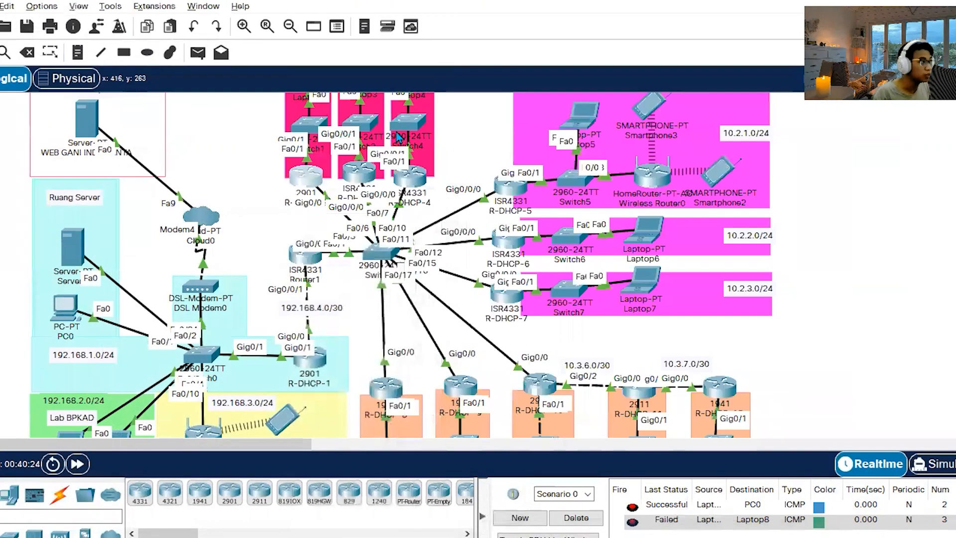
pyautogui.scroll(2, 385, 229)
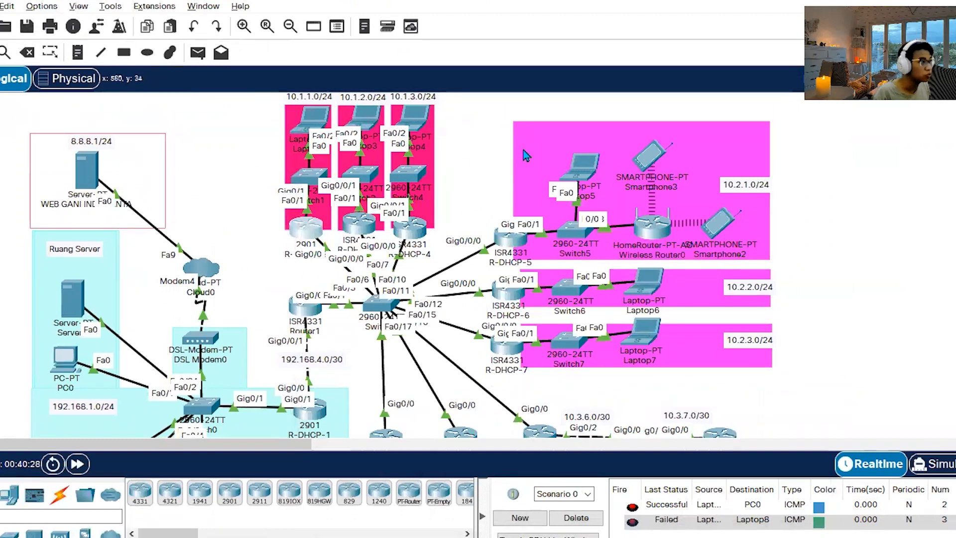
pyautogui.scroll(-5, 633, 288)
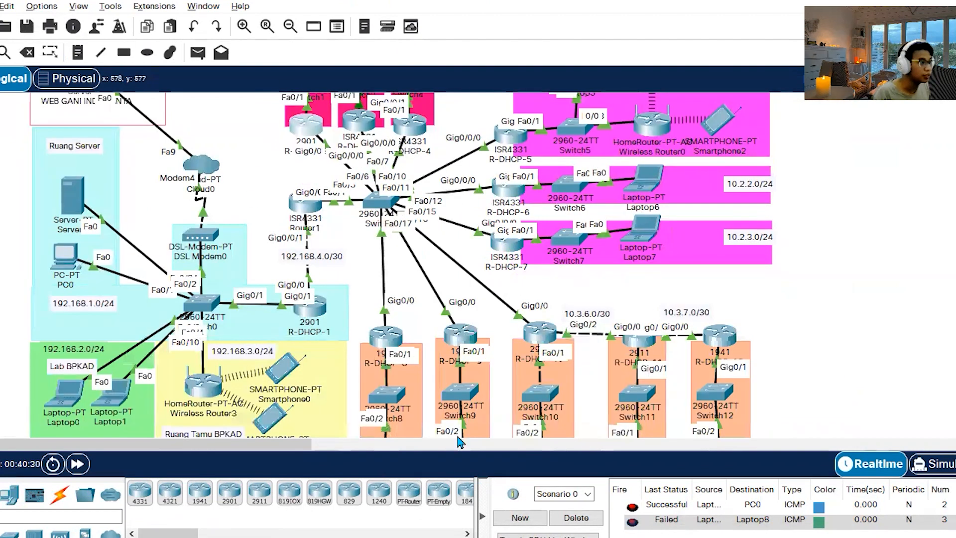
pyautogui.scroll(5, 459, 288)
pyautogui.click(303, 233)
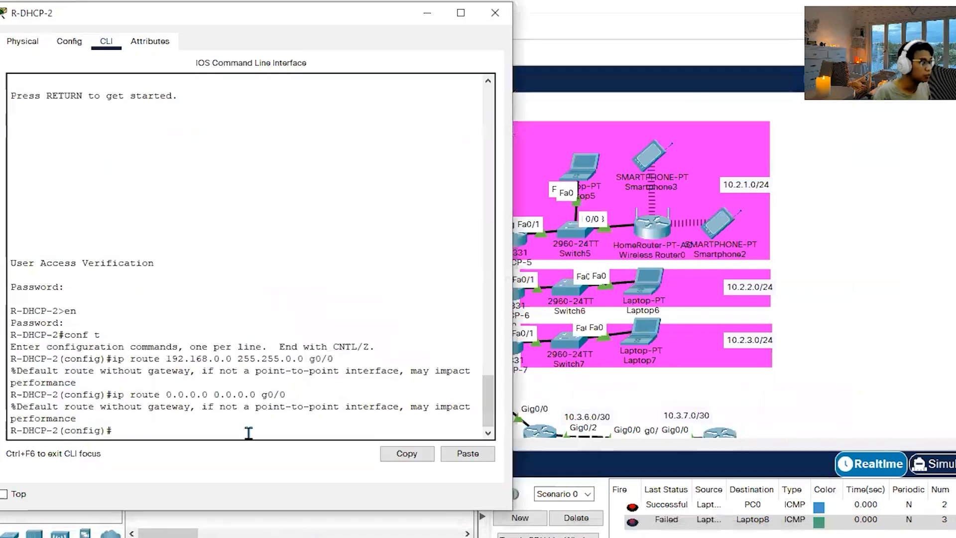
# Copy the 10.1.0.0, 10.2.0.0 and 10.3.0.0 routes with mask 255.255.0.0 through g0/0 from the notes into R-DHCP-2, and close its window.
pyautogui.hotkey('alt', 'Tab')
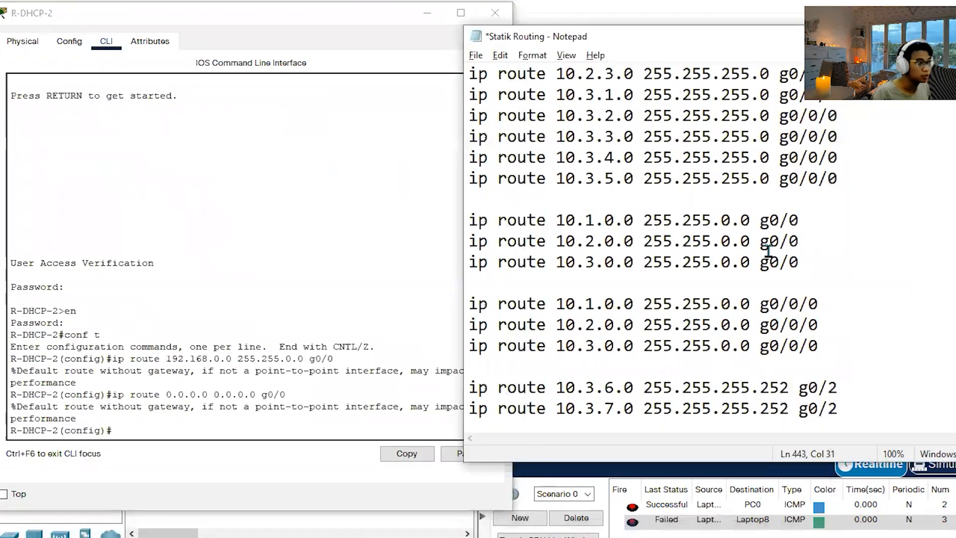
pyautogui.moveTo(806, 263); pyautogui.dragTo(405, 226)
pyautogui.hotkey('ctrl', 'c')
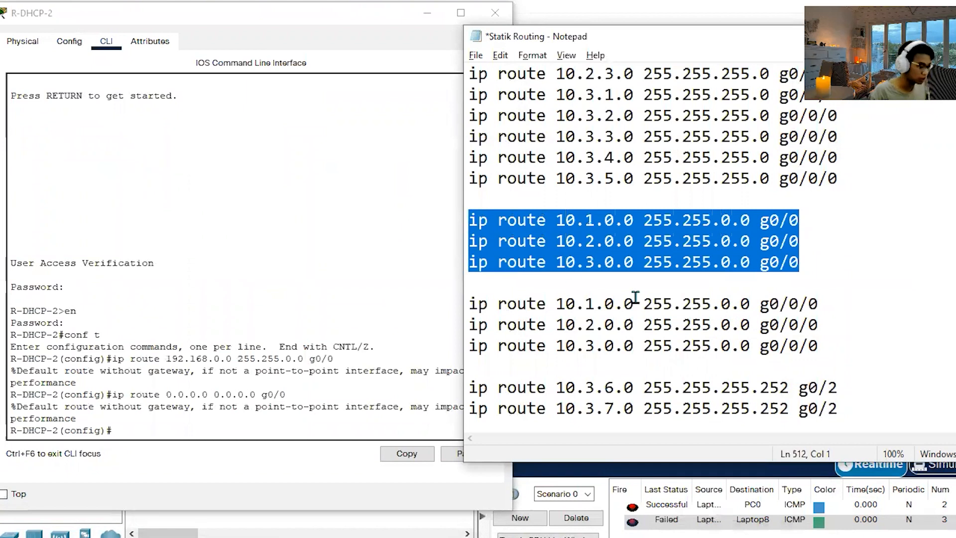
pyautogui.click(797, 317)
pyautogui.click(291, 431)
pyautogui.click(454, 454)
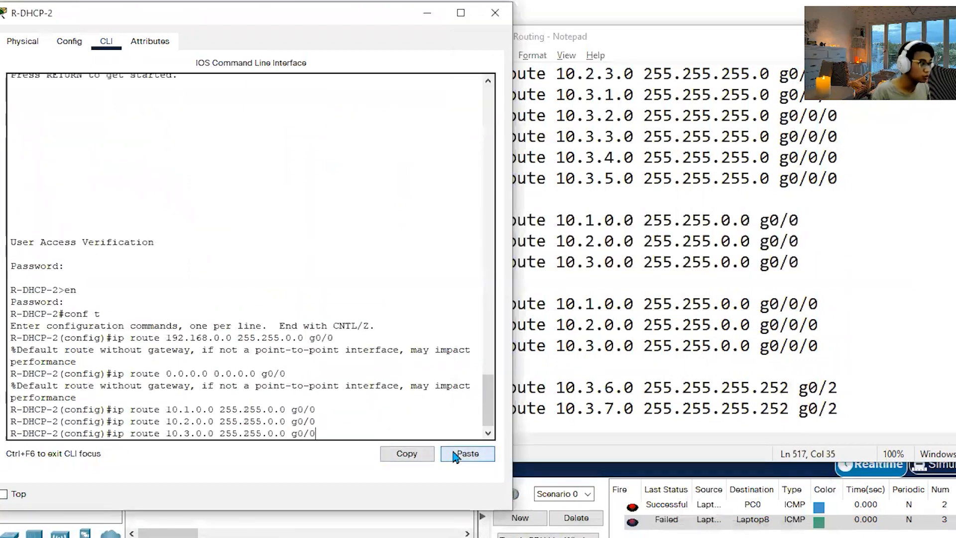
pyautogui.click(494, 13)
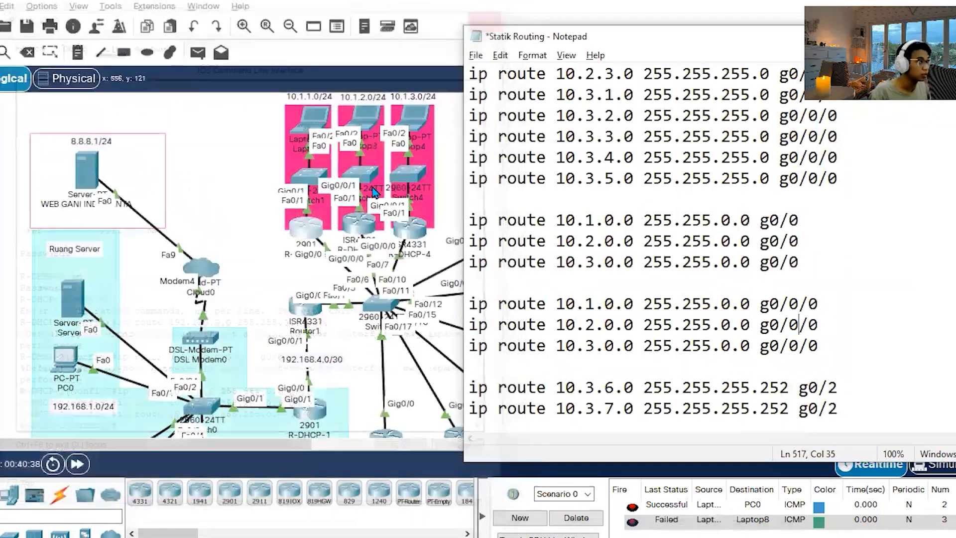
# Return to the topology and shift the 10.1.2.0/24 sector's router slightly to expose its interface labels.
pyautogui.click(384, 284)
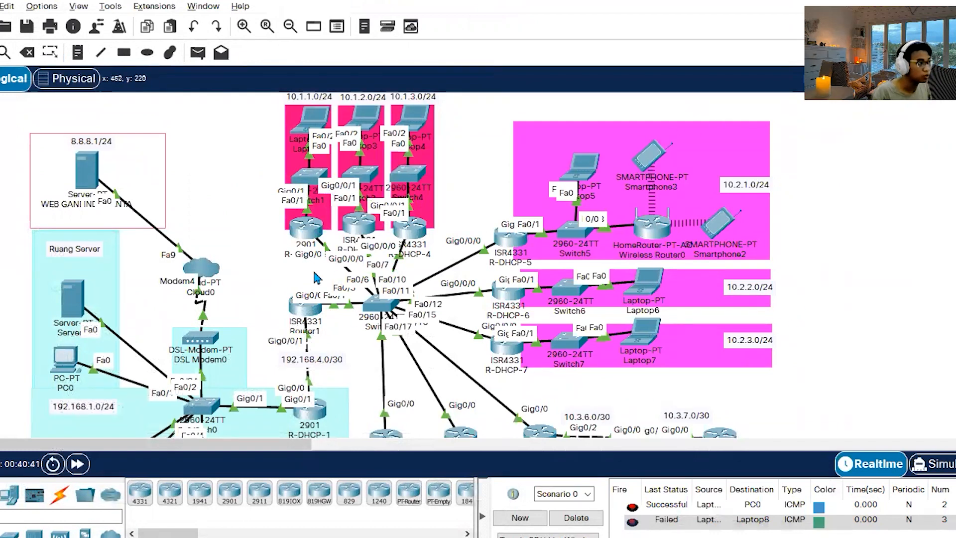
pyautogui.scroll(-2, 642, 374)
pyautogui.scroll(2, 604, 233)
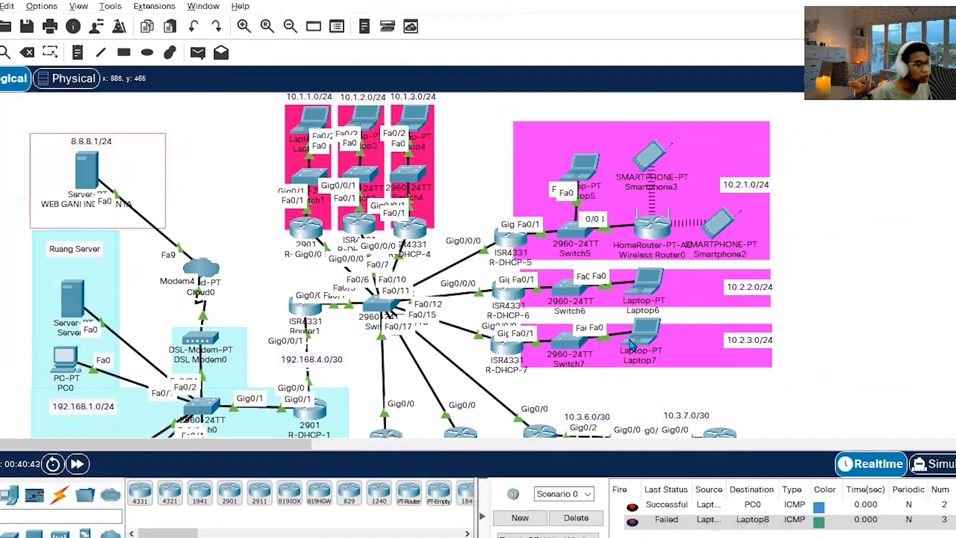
pyautogui.moveTo(359, 230); pyautogui.dragTo(413, 237)
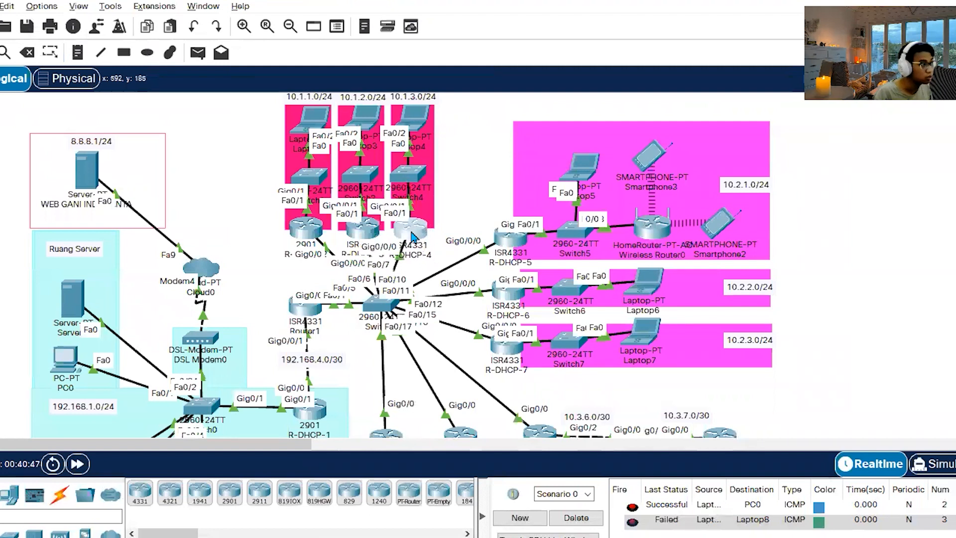
# Switch to the Statik Routing notes in Notepad and look through the per-router route lists above the 10.x.0.0 routes.
pyautogui.hotkey('alt', 'Tab')
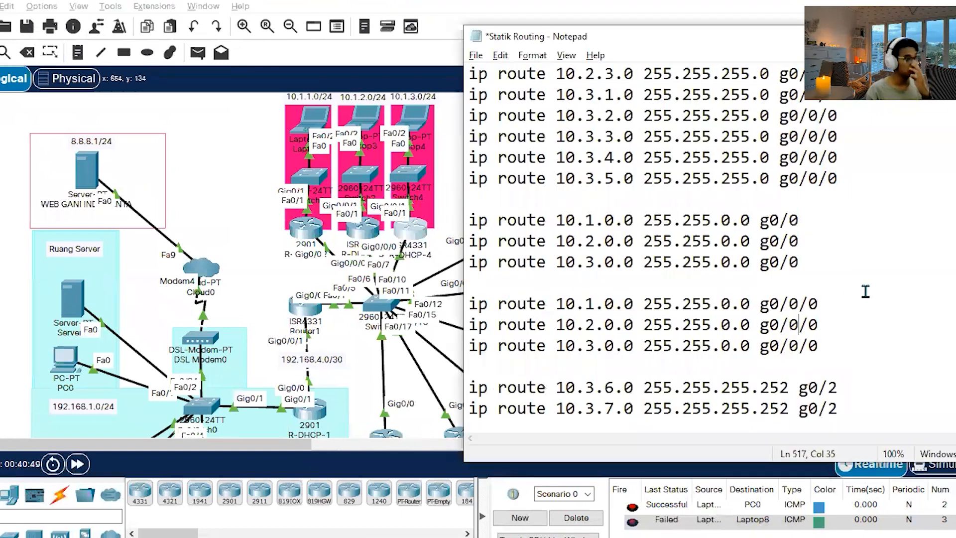
pyautogui.scroll(15, 747, 313)
pyautogui.scroll(12, 782, 302)
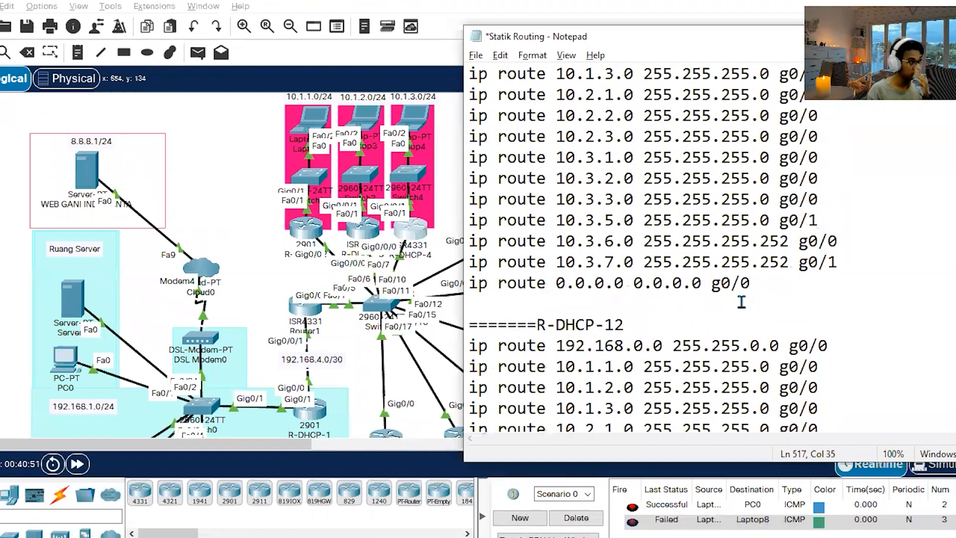
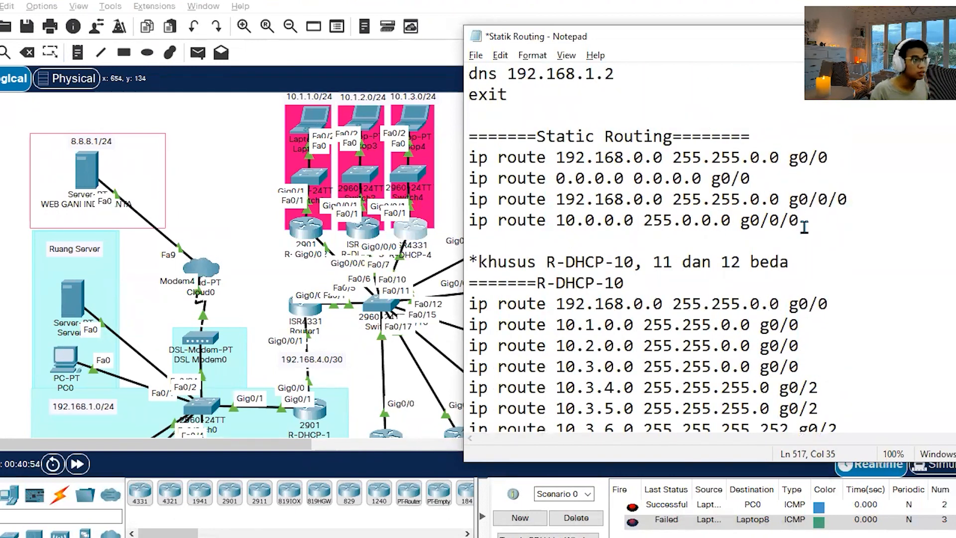
# Copy the 0.0.0.0 0.0.0.0 g0/0 and 192.168.0.0 255.255.0.0 g0/0/0 route lines from the Static Routing notes to above the 10.1.0.0 g0/0/0 route.
pyautogui.moveTo(763, 180); pyautogui.dragTo(595, 179)
pyautogui.moveTo(877, 188); pyautogui.dragTo(441, 180)
pyautogui.hotkey('ctrl', 'c')
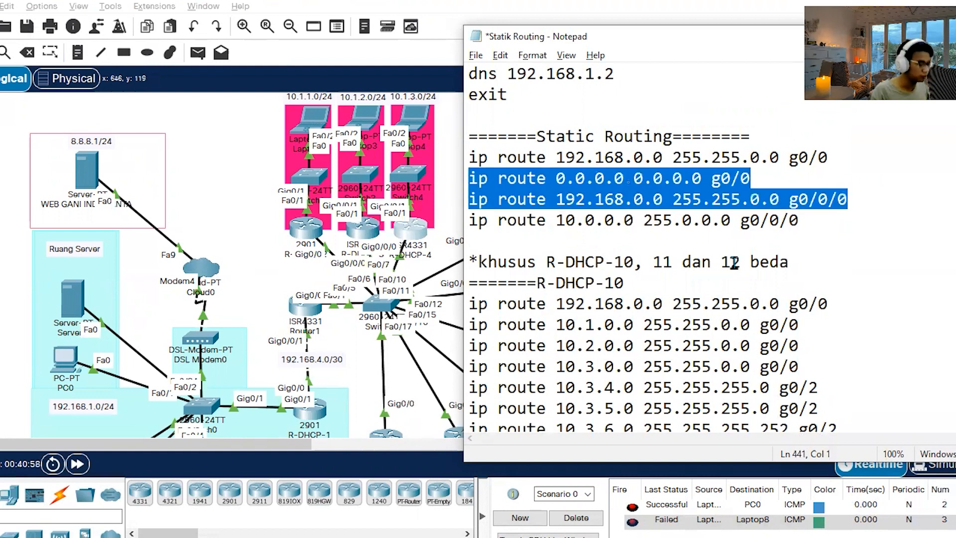
pyautogui.scroll(-15, 735, 263)
pyautogui.scroll(-5, 725, 288)
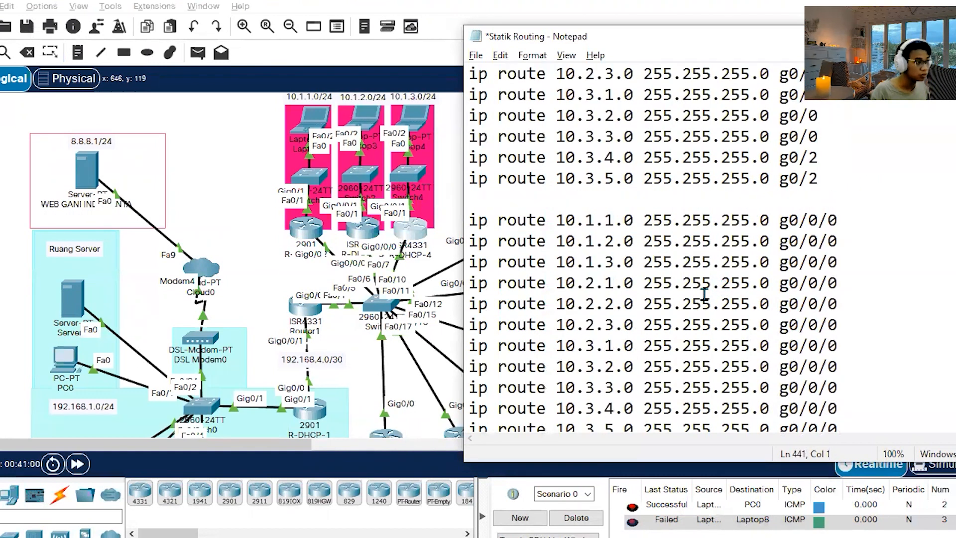
pyautogui.click(496, 207)
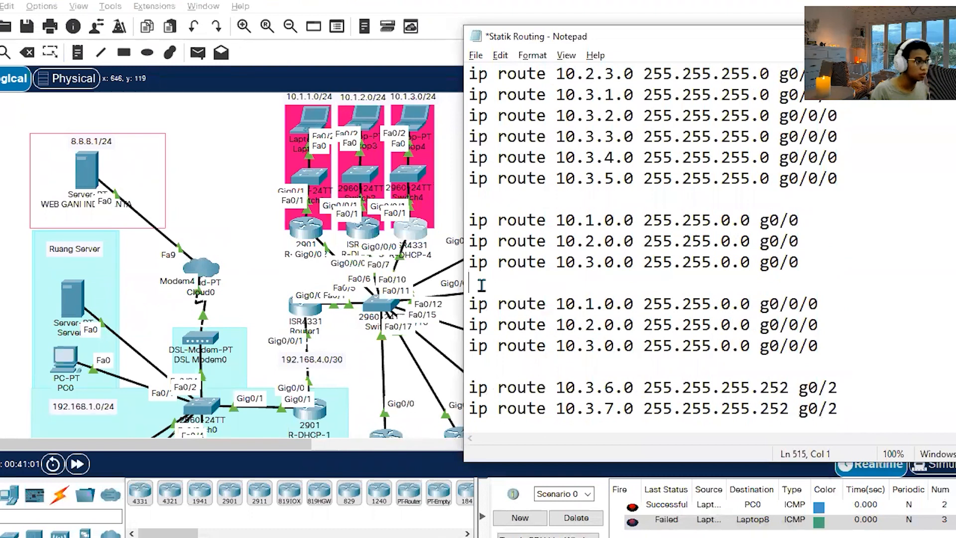
pyautogui.hotkey('ctrl', 'v')
# Move the pasted 192.168.0.0 255.255.0.0 g0/0/0 route onto its own line directly above the default route.
pyautogui.moveTo(862, 327); pyautogui.dragTo(449, 324)
pyautogui.hotkey('ctrl', 'c')
pyautogui.press('Delete')
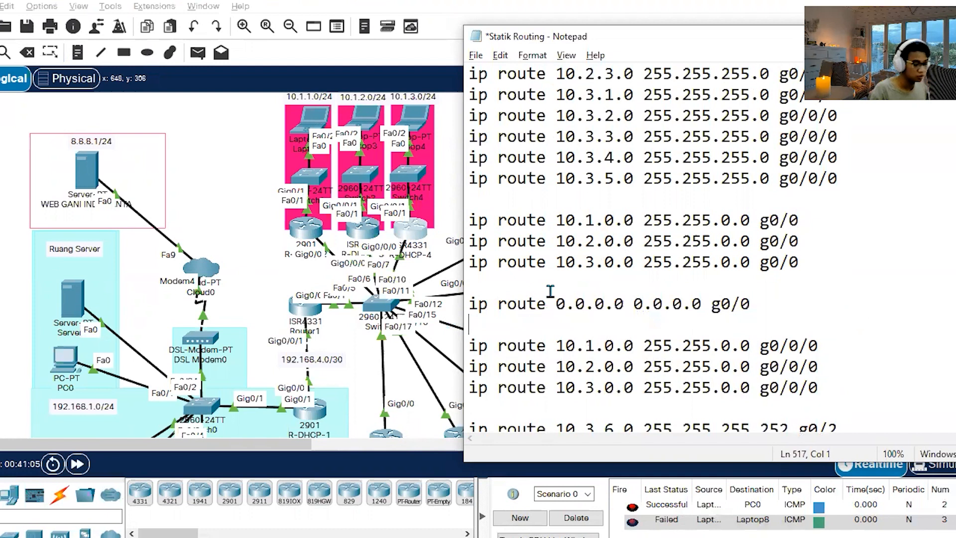
pyautogui.press('BackSpace')
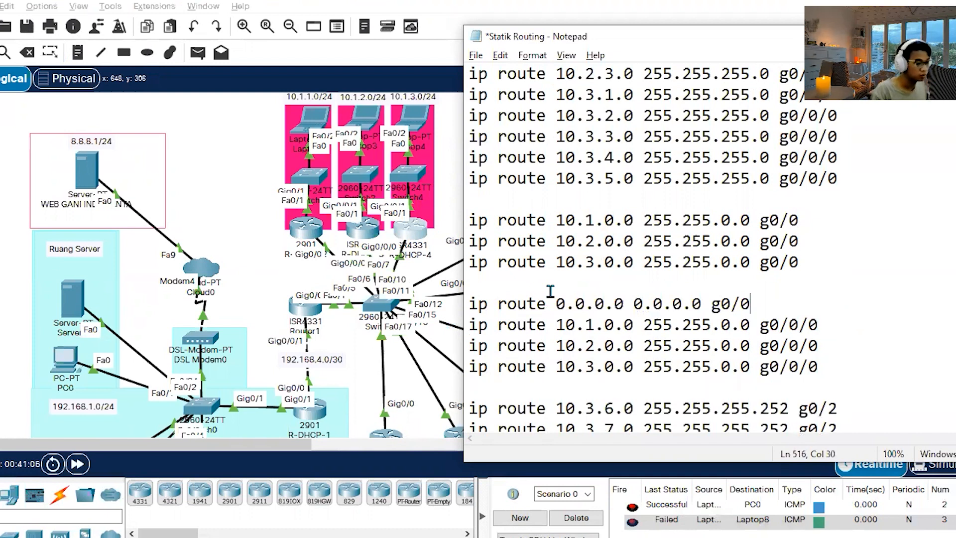
pyautogui.hotkey('ctrl', 'v')
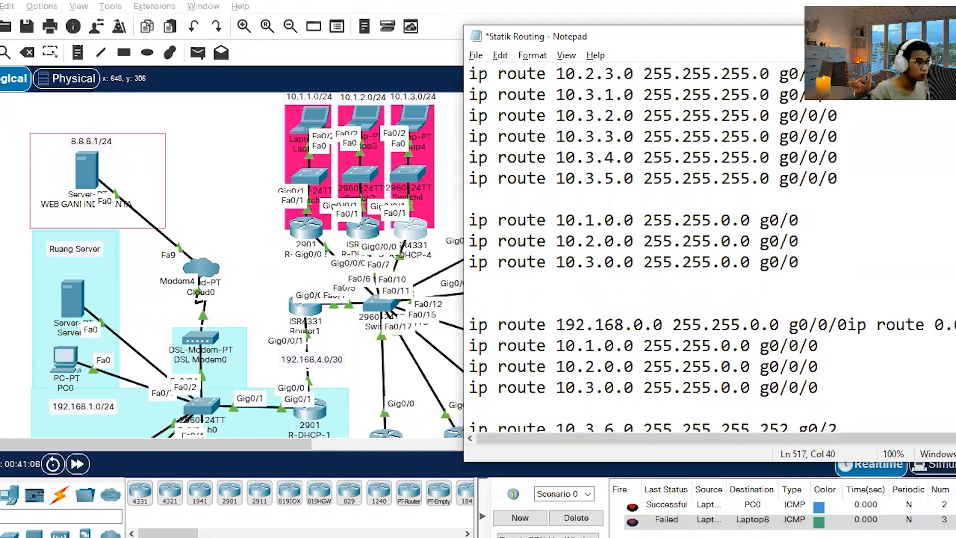
pyautogui.hotkey('ctrl', 'z')
pyautogui.press('Return')
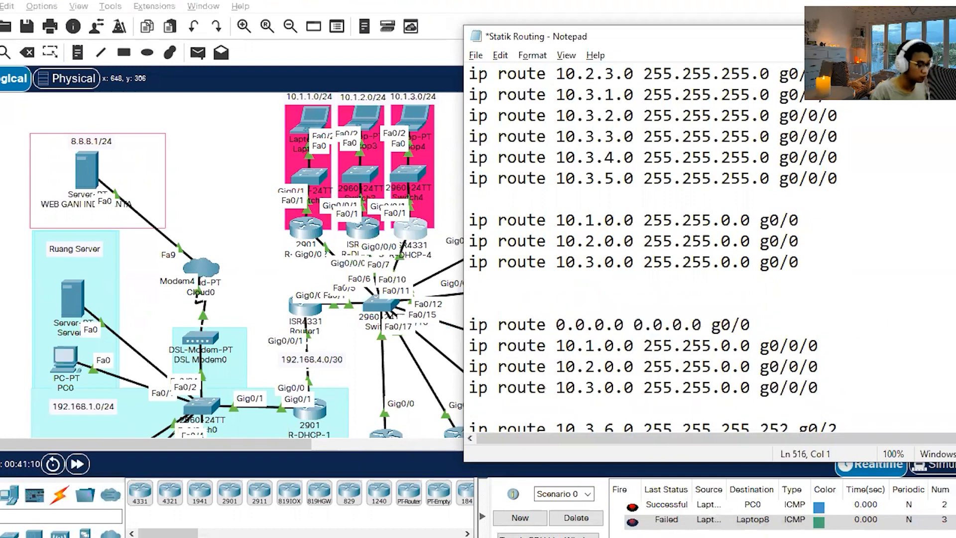
pyautogui.hotkey('ctrl', 'v')
# Move the default route below the 10.3.0.0 g0/0/0 route, set its interface to g0/0/0, and save the notes.
pyautogui.moveTo(752, 325); pyautogui.dragTo(430, 324)
pyautogui.hotkey('ctrl', 'c')
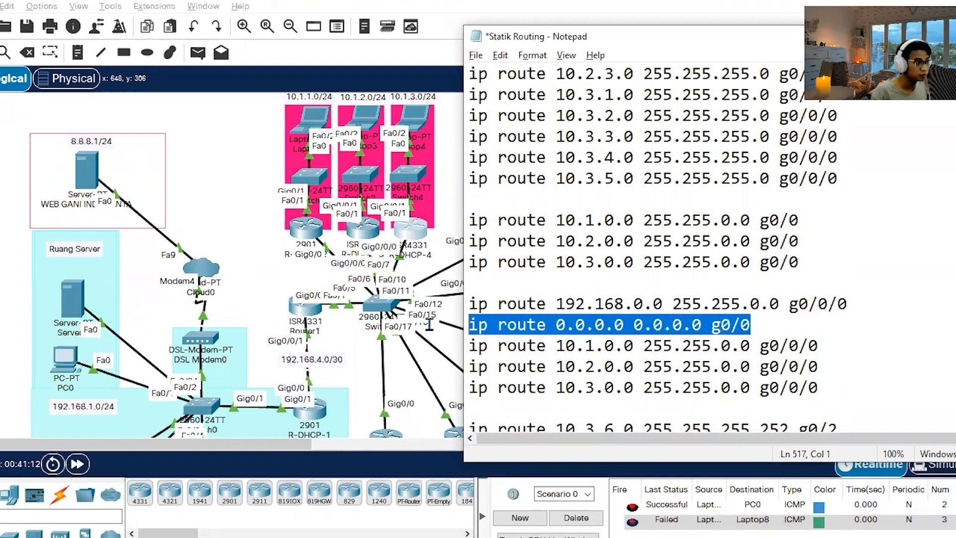
pyautogui.press('BackSpace')
pyautogui.press('BackSpace')
pyautogui.click(862, 367)
pyautogui.press('Return')
pyautogui.hotkey('ctrl', 'v')
pyautogui.moveTo(757, 389); pyautogui.dragTo(470, 304)
pyautogui.click(685, 366)
pyautogui.moveTo(782, 394); pyautogui.dragTo(468, 324)
pyautogui.click(752, 387)
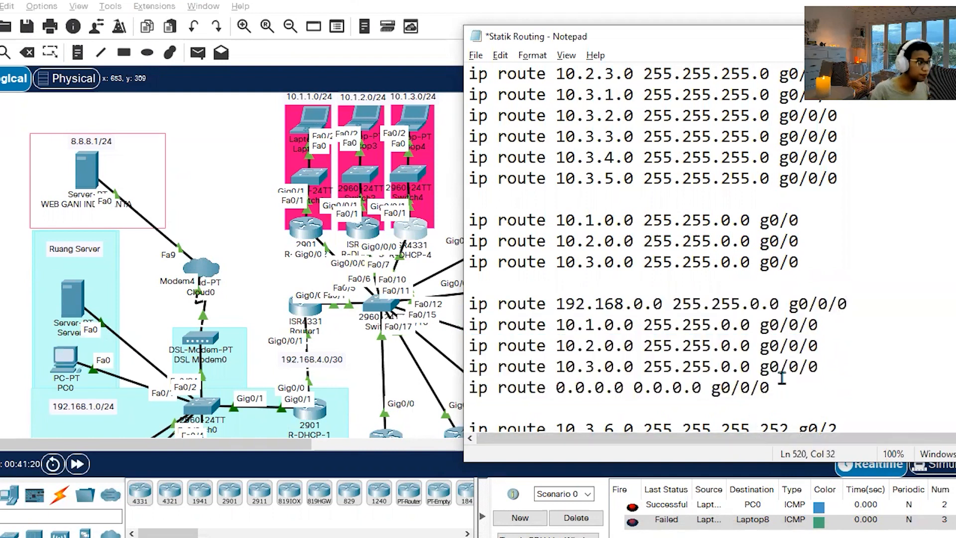
pyautogui.hotkey('ctrl', 's')
# Copy the five g0/0/0 routes, from 192.168.0.0 to the default, from the notes into R-DHCP-3's configuration mode, entering its passwords, and close it.
pyautogui.moveTo(794, 390); pyautogui.dragTo(450, 306)
pyautogui.hotkey('ctrl', 'c')
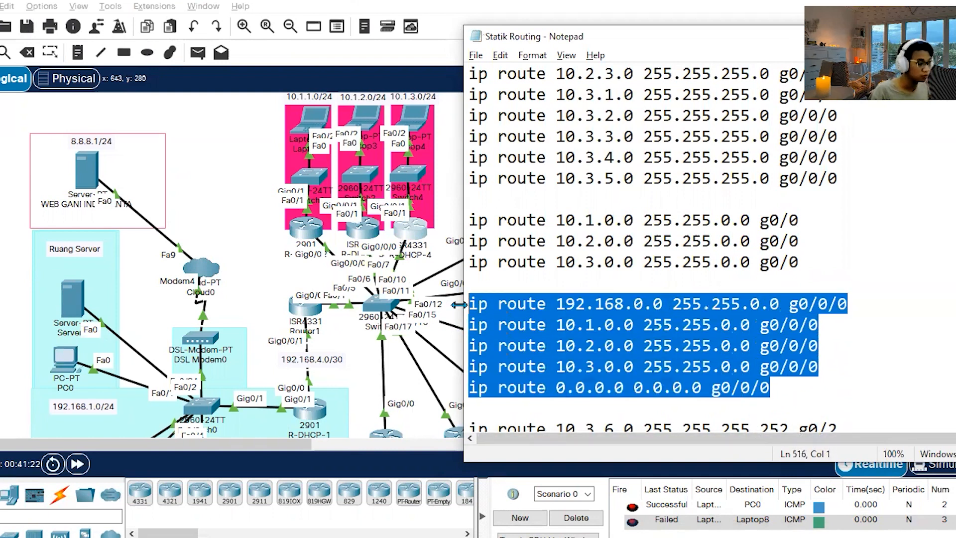
pyautogui.click(221, 248)
pyautogui.click(358, 241)
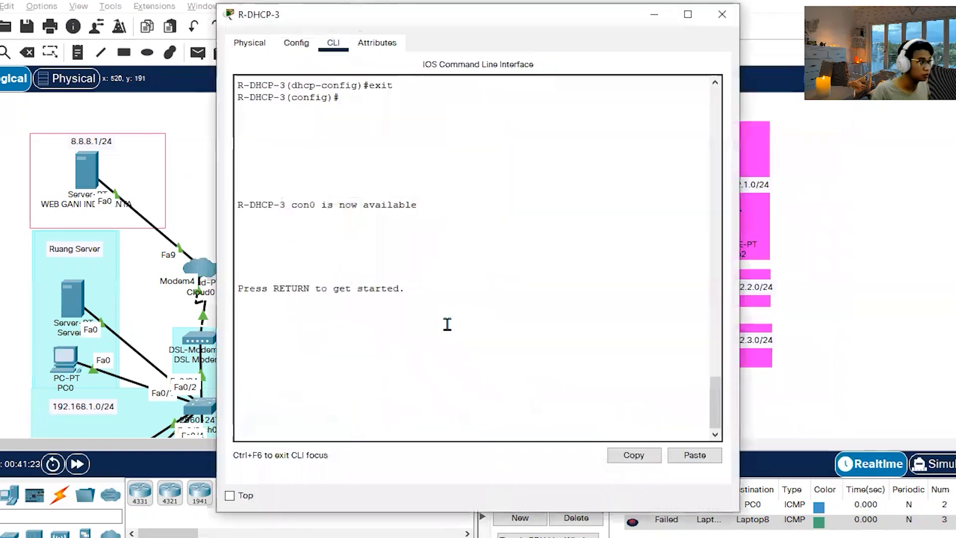
pyautogui.press('Return')
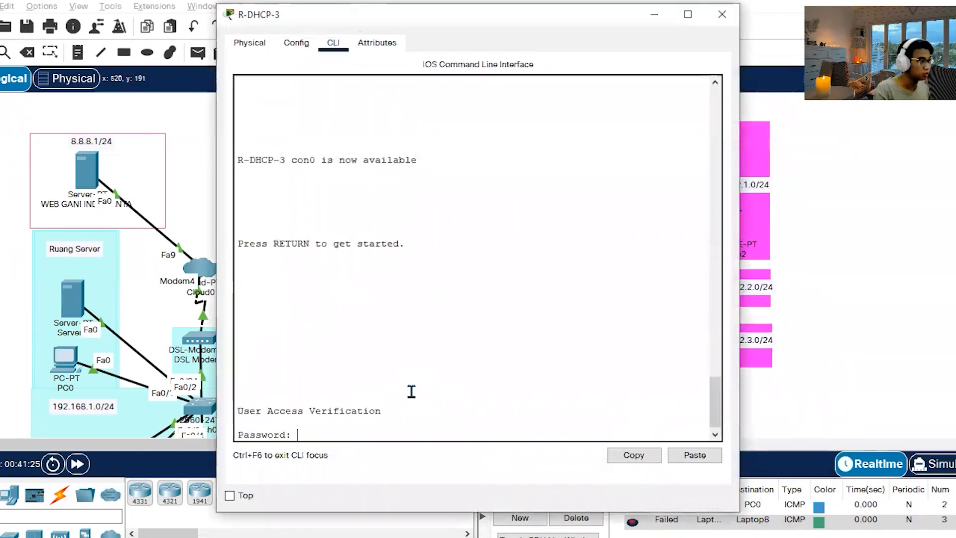
pyautogui.press('Return')
pyautogui.write('en')
pyautogui.press('Return')
pyautogui.press('Return')
pyautogui.write('conf t')
pyautogui.press('Return')
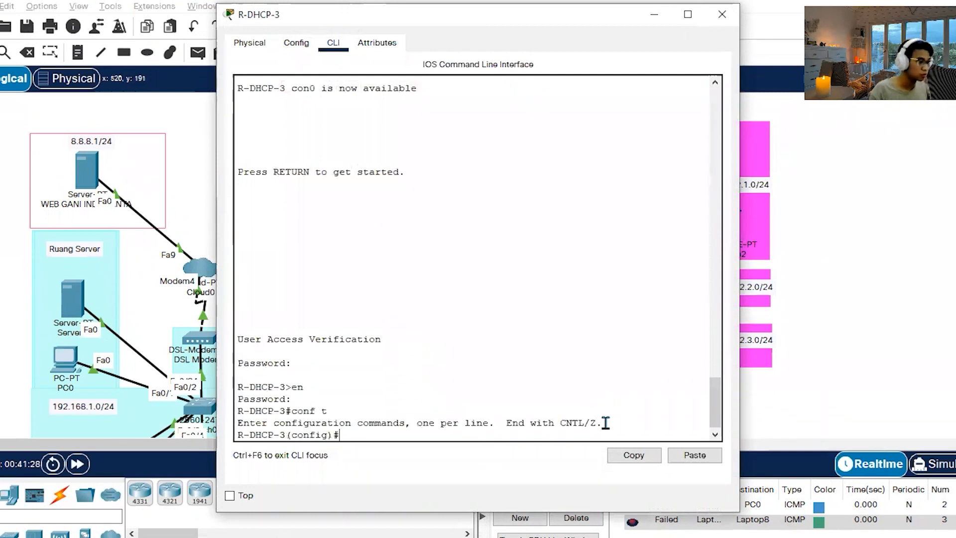
pyautogui.click(693, 455)
pyautogui.click(723, 20)
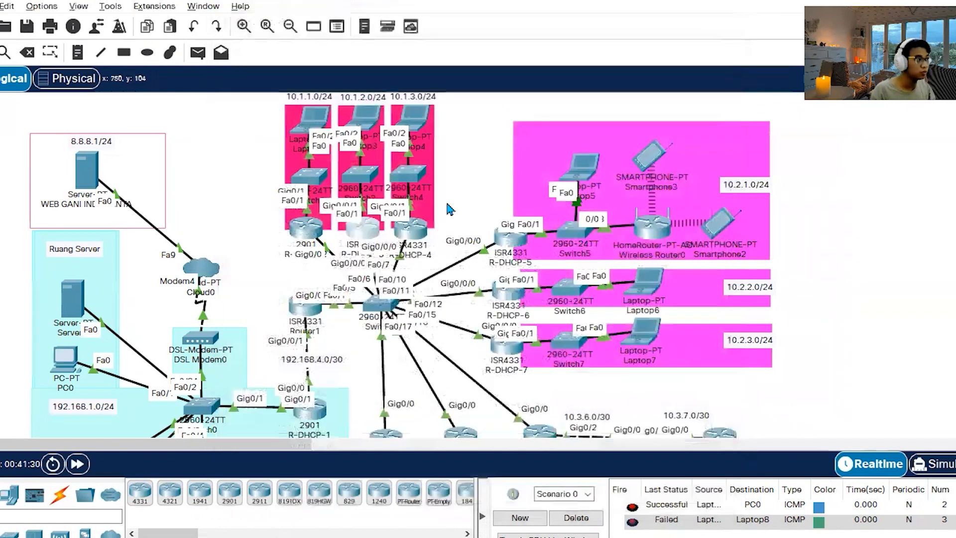
# Enter R-DHCP-4's access and enable passwords, paste the copied g0/0/0 routes in global configuration mode, and close its window.
pyautogui.click(417, 231)
pyautogui.click(485, 415)
pyautogui.press('Return')
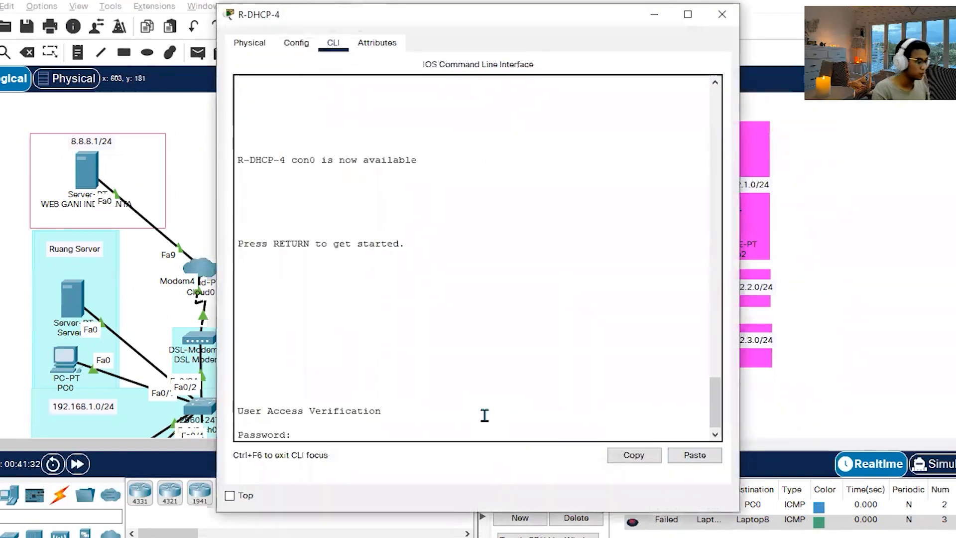
pyautogui.press('Return')
pyautogui.write('en')
pyautogui.press('Return')
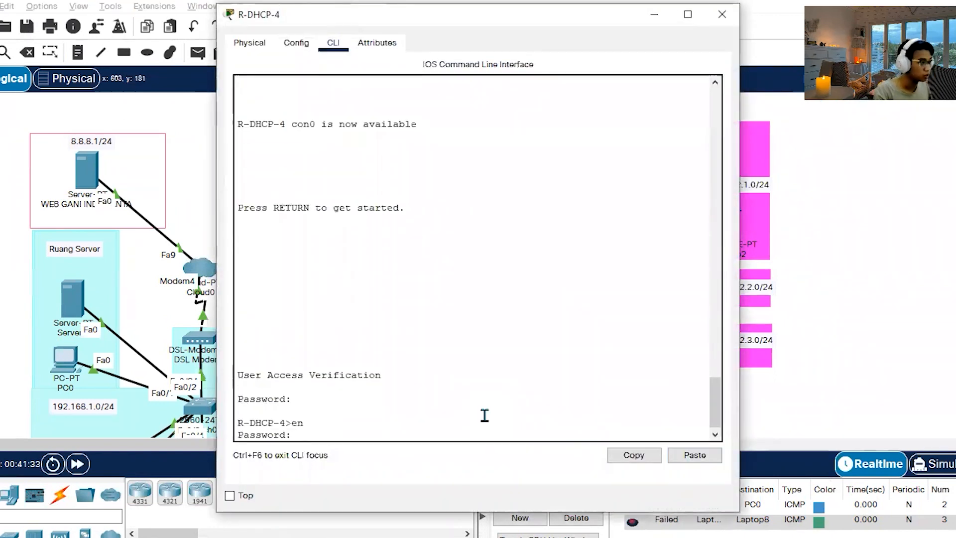
pyautogui.press('Return')
pyautogui.write('conf t')
pyautogui.press('Return')
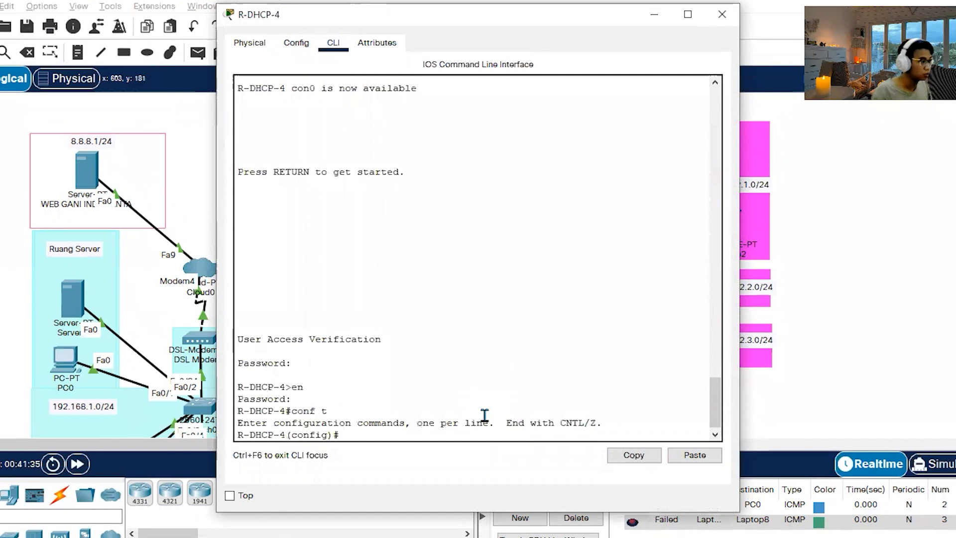
pyautogui.click(711, 458)
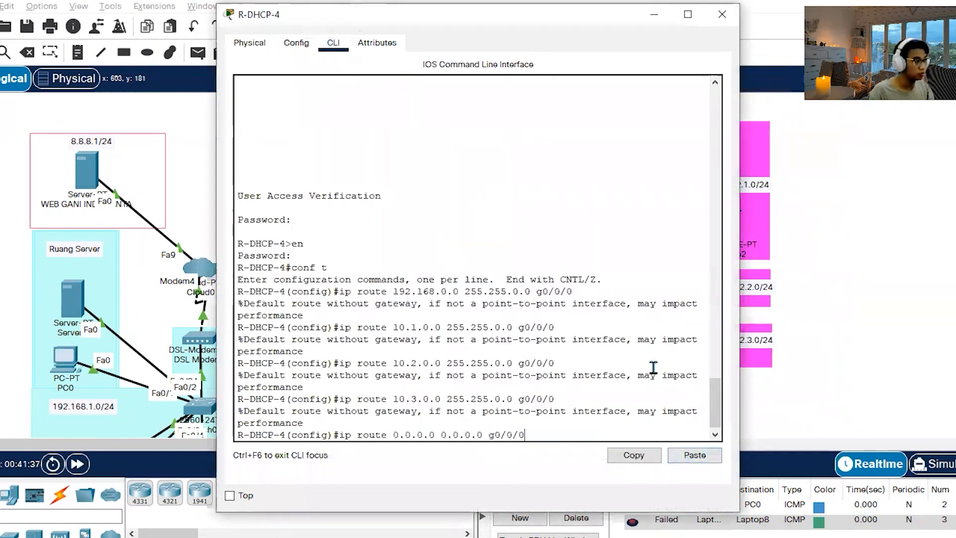
pyautogui.press('Return')
pyautogui.click(722, 14)
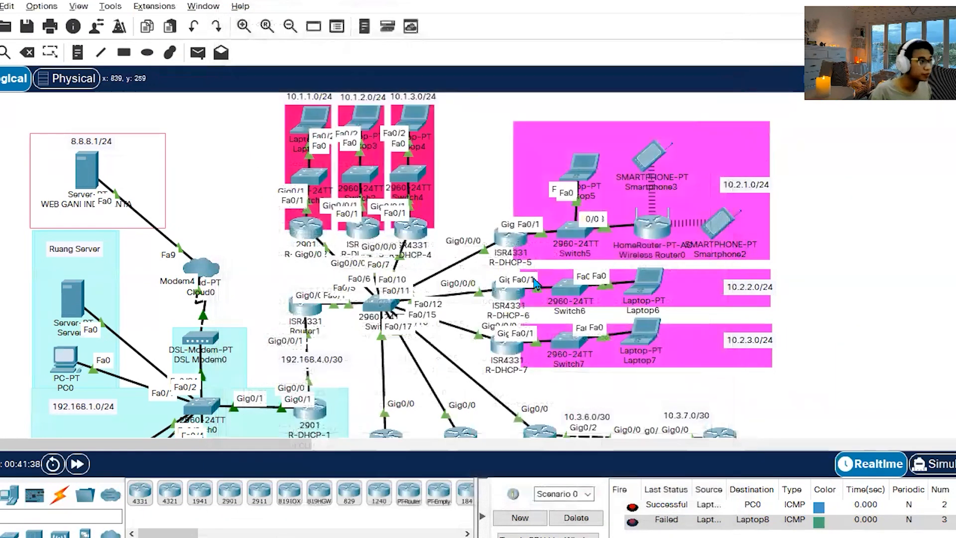
# Unlock R-DHCP-5 with its access and enable passwords, paste the same g0/0/0 routes in global configuration mode, and close its window.
pyautogui.moveTo(499, 349)
pyautogui.mouseDown()
pyautogui.moveTo(507, 371)
pyautogui.moveTo(448, 342)
pyautogui.moveTo(501, 351)
pyautogui.mouseUp()
pyautogui.click(510, 241)
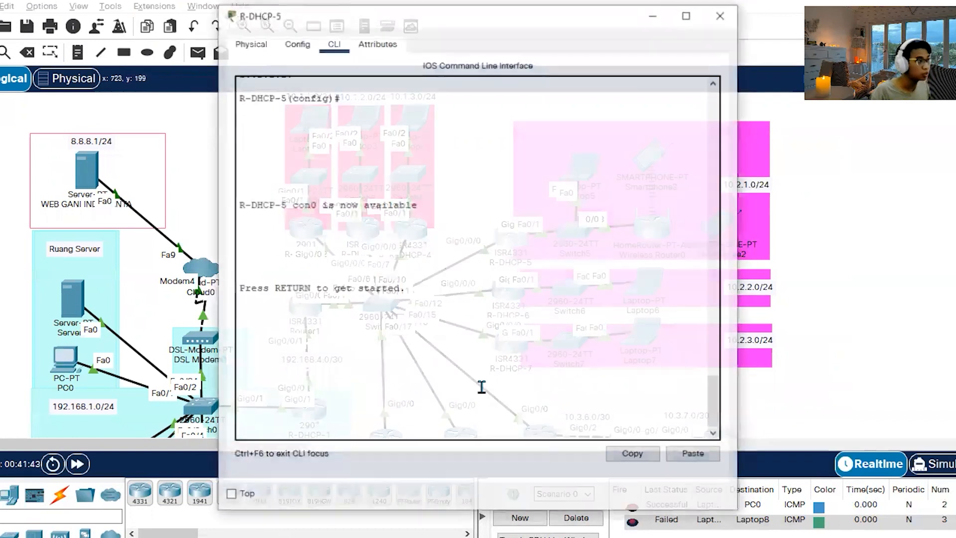
pyautogui.press('Return')
pyautogui.press('Return')
pyautogui.write('en')
pyautogui.press('Return')
pyautogui.press('Return')
pyautogui.write('conf t')
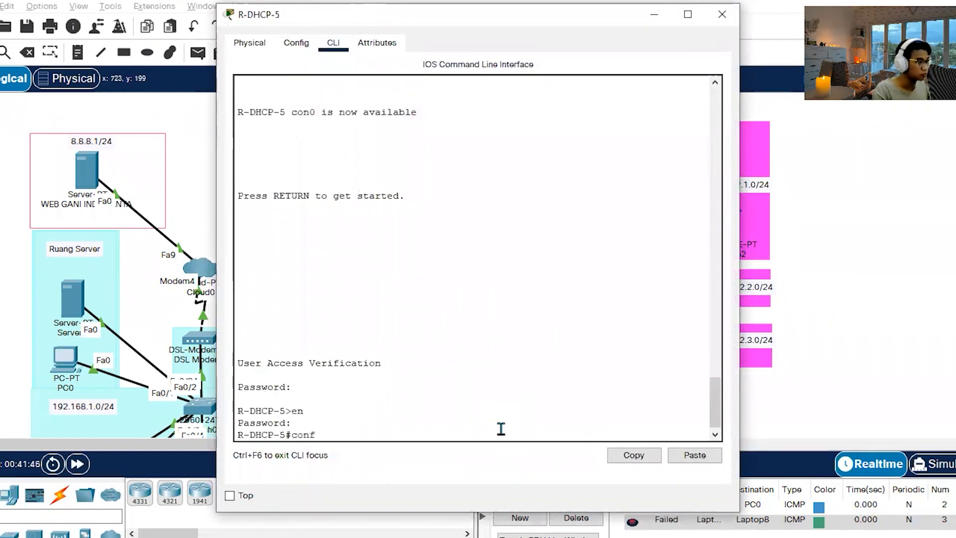
pyautogui.press('Return')
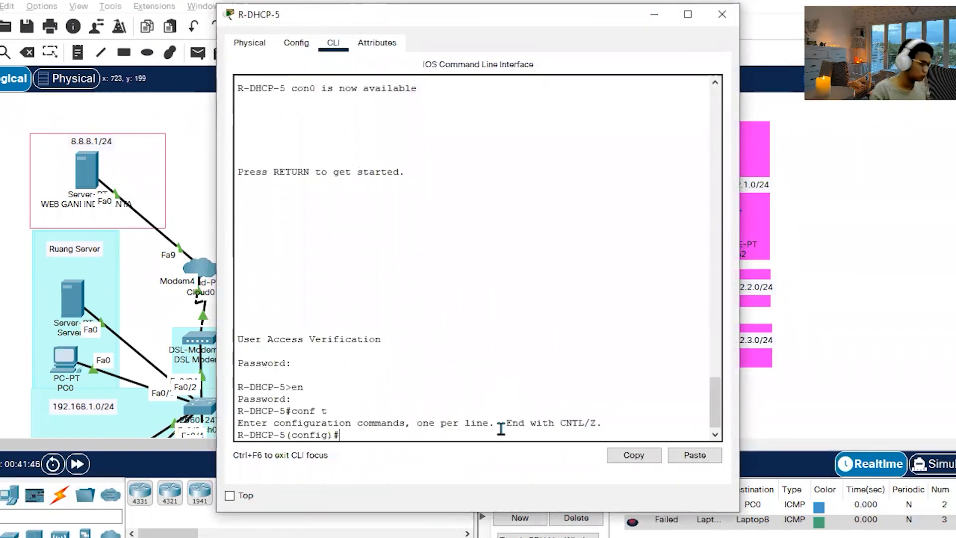
pyautogui.click(699, 455)
pyautogui.click(722, 14)
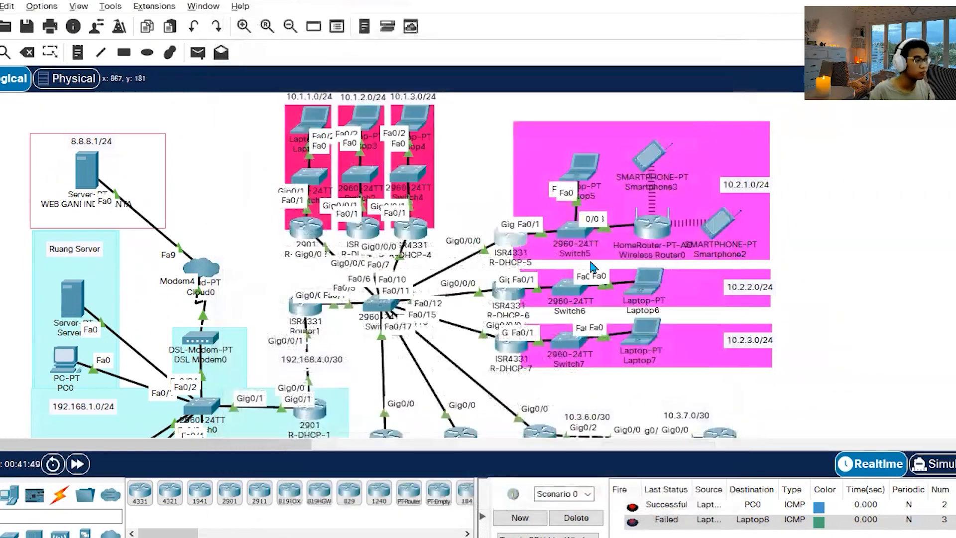
# Unlock R-DHCP-6 with its access and enable passwords and paste the 192.168.0.0, 10.1.0.0, 10.2.0.0, 10.3.0.0 and default g0/0/0 routes in global configuration mode.
pyautogui.click(512, 292)
pyautogui.press('Return')
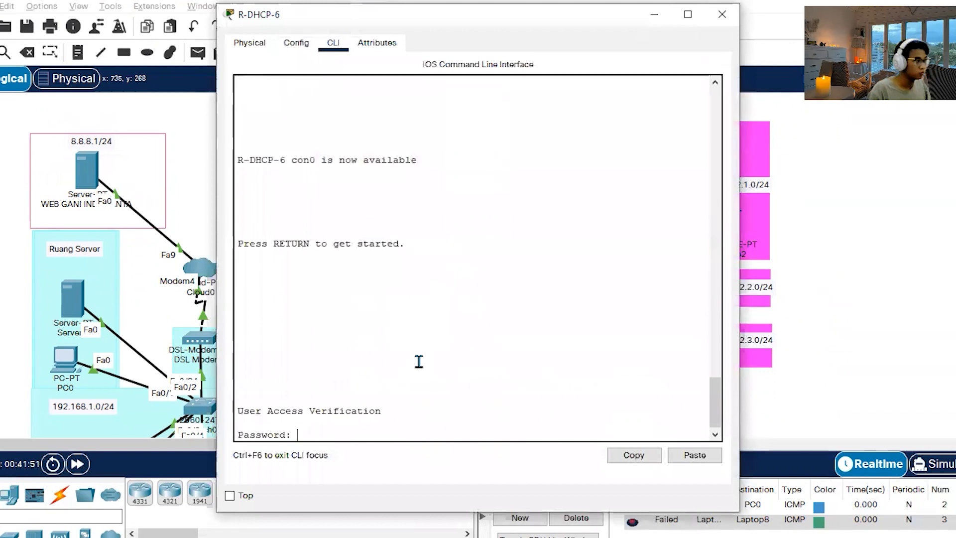
pyautogui.press('Return')
pyautogui.write('en')
pyautogui.press('Return')
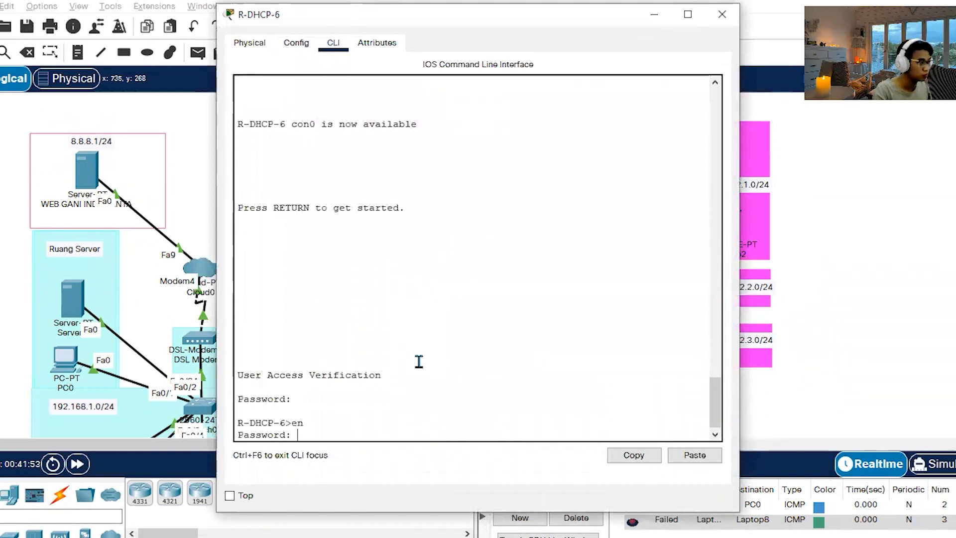
pyautogui.press('Return')
pyautogui.write('conf')
pyautogui.press('Return')
pyautogui.write('t')
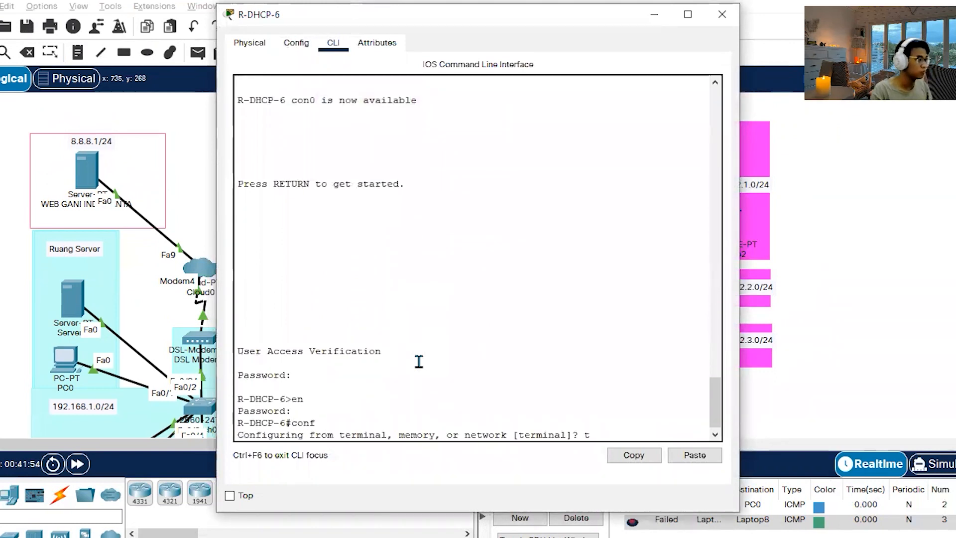
pyautogui.press('Return')
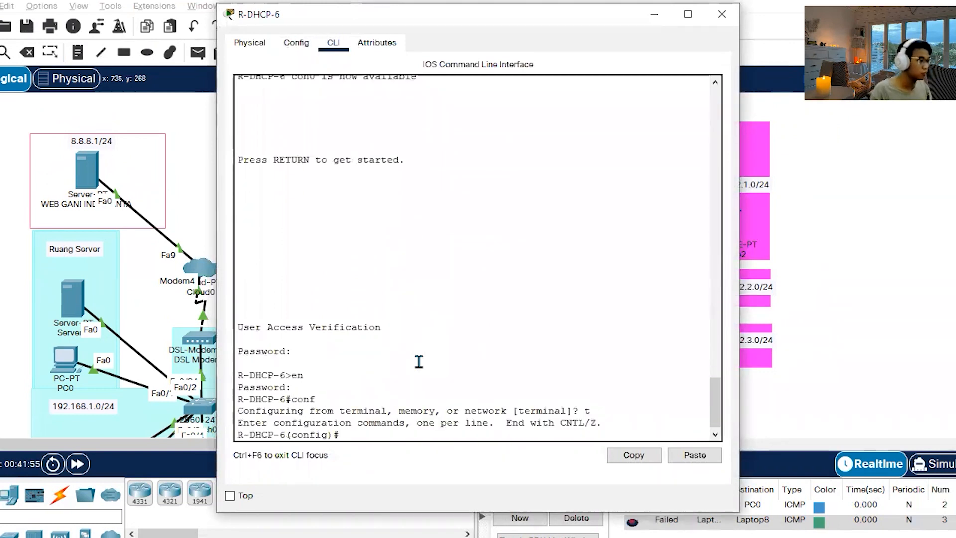
pyautogui.click(692, 456)
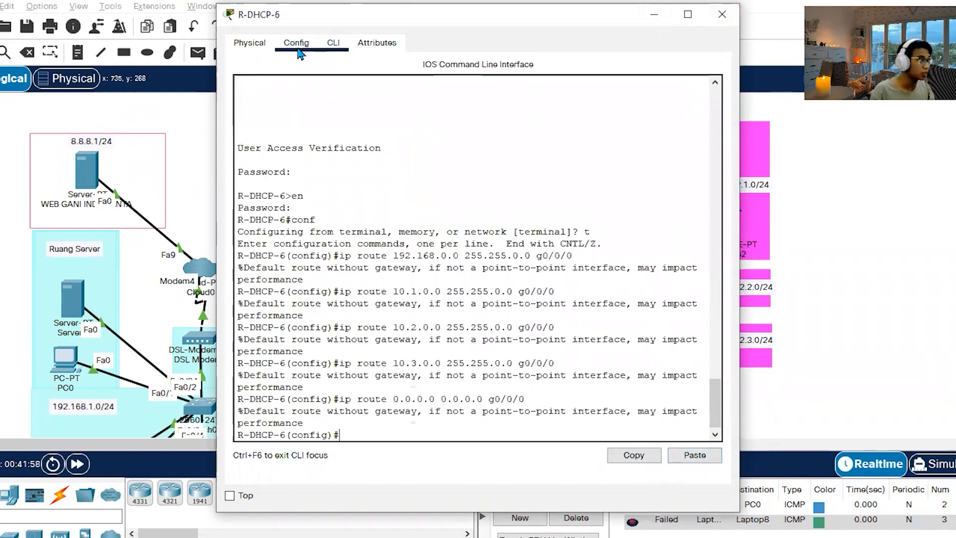
# Review R-DHCP-6's static route list in its configuration settings and close its window.
pyautogui.click(297, 44)
pyautogui.click(306, 126)
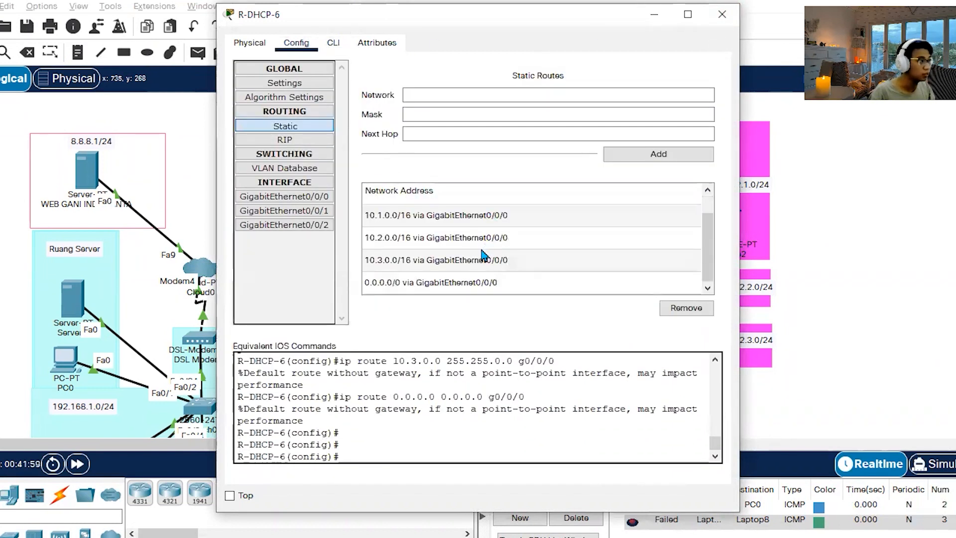
pyautogui.scroll(1, 482, 277)
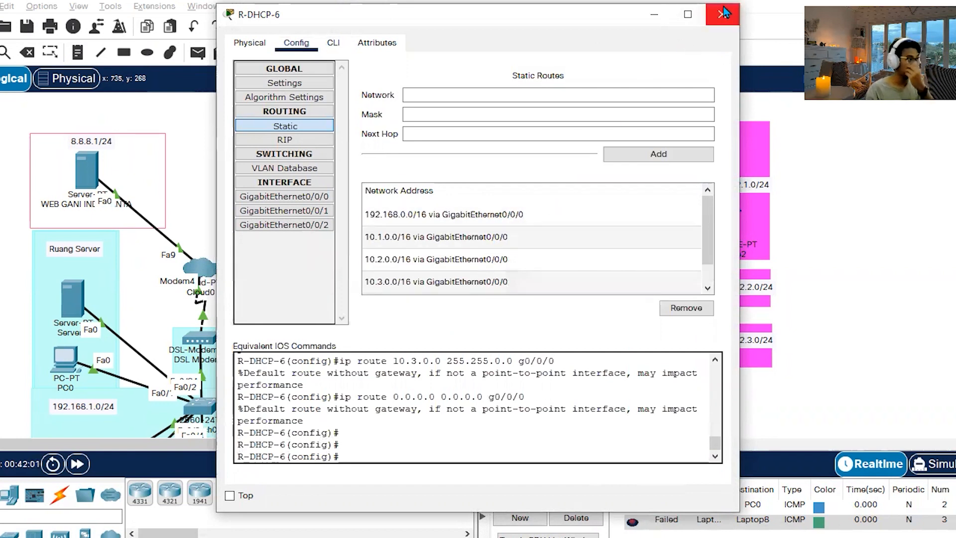
pyautogui.scroll(-1, 576, 211)
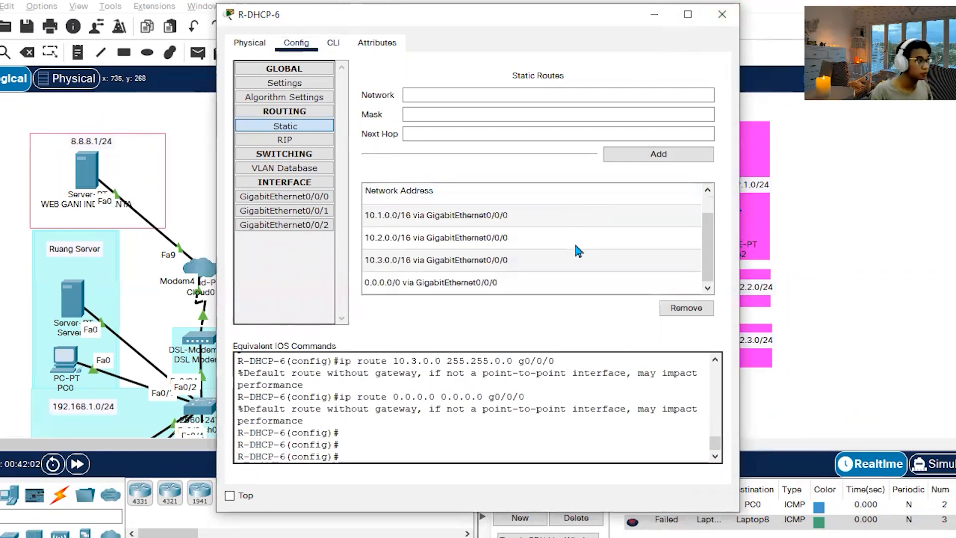
pyautogui.scroll(1, 578, 250)
pyautogui.click(733, 17)
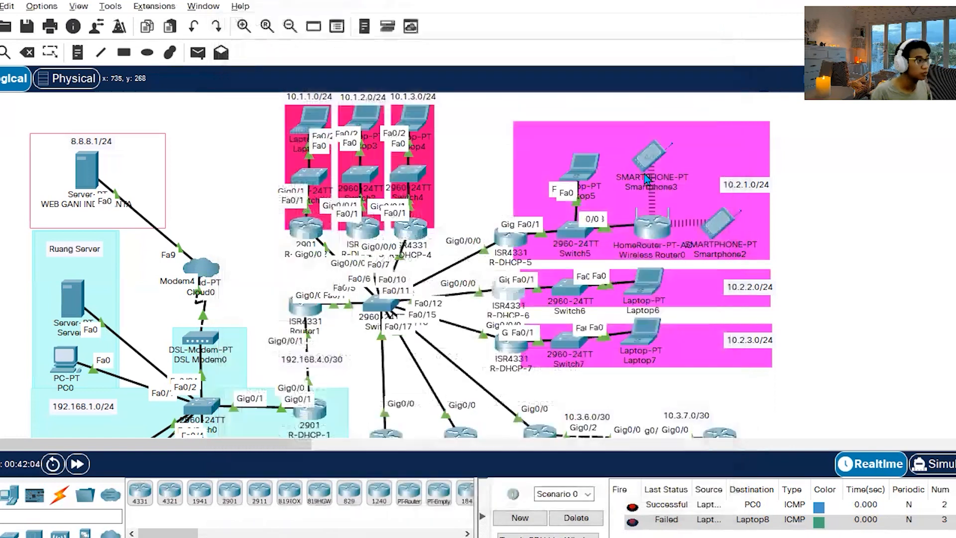
# Unlock R-DHCP-7 with its access and enable passwords, paste the copied g0/0/0 static and default routes in global configuration mode, and close its window.
pyautogui.click(509, 351)
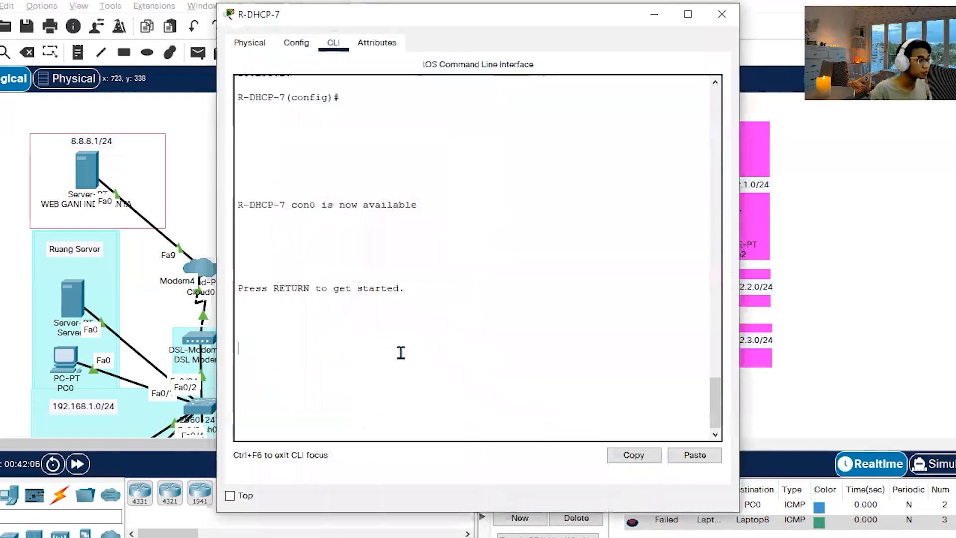
pyautogui.press('Return')
pyautogui.press('Return')
pyautogui.write('en')
pyautogui.press('Return')
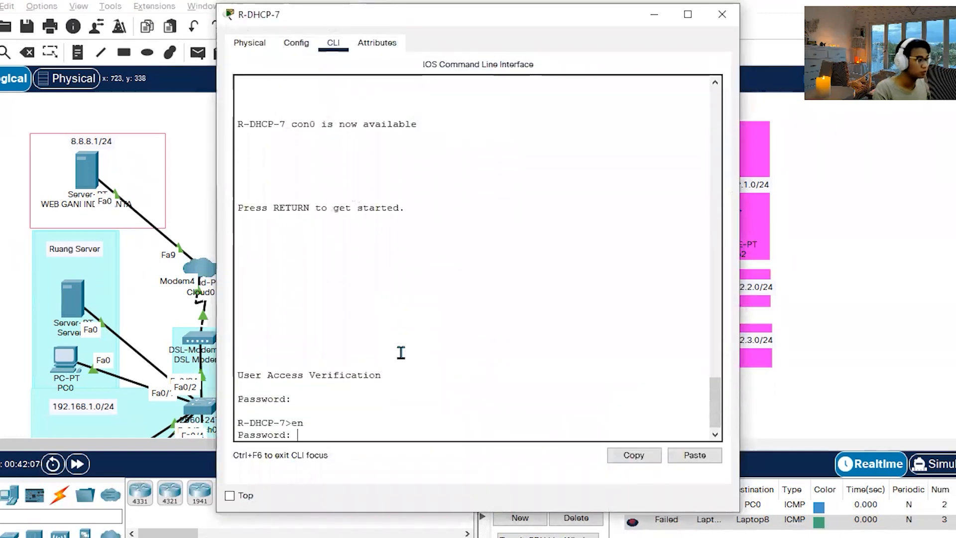
pyautogui.press('Return')
pyautogui.write('conf t')
pyautogui.press('Return')
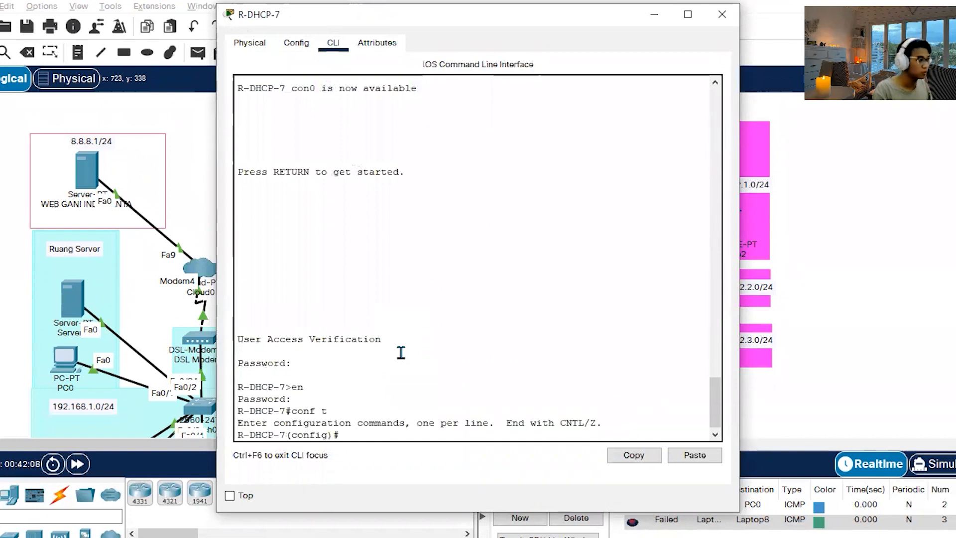
pyautogui.click(697, 457)
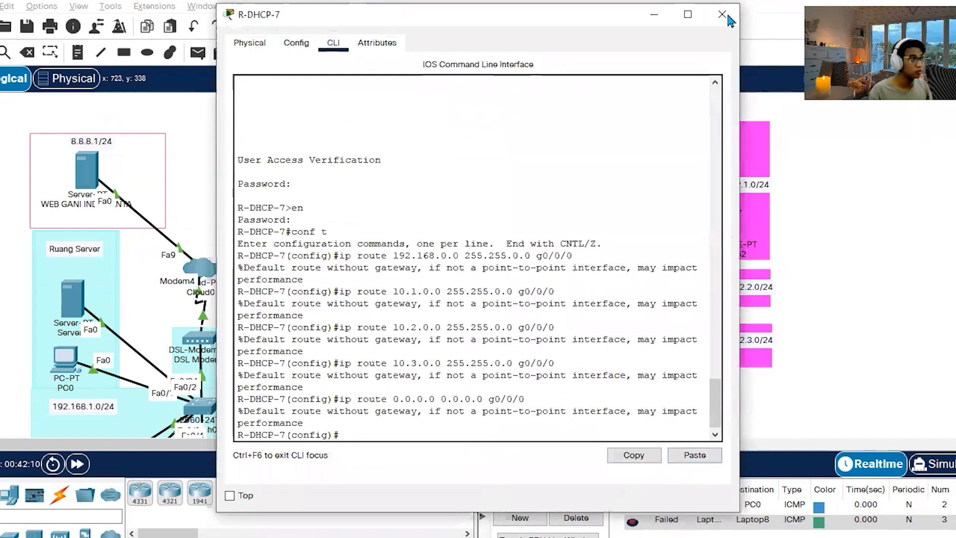
pyautogui.click(725, 16)
# Switch to the Statik Routing notes in Notepad and paste a second copy of the five g0/0/0 routes below the original block.
pyautogui.scroll(-4, 383, 244)
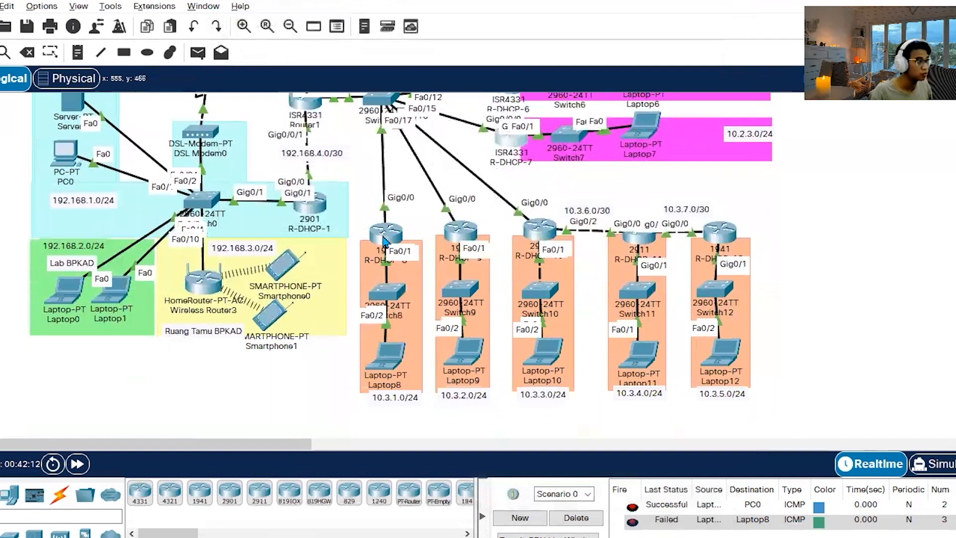
pyautogui.moveTo(383, 241)
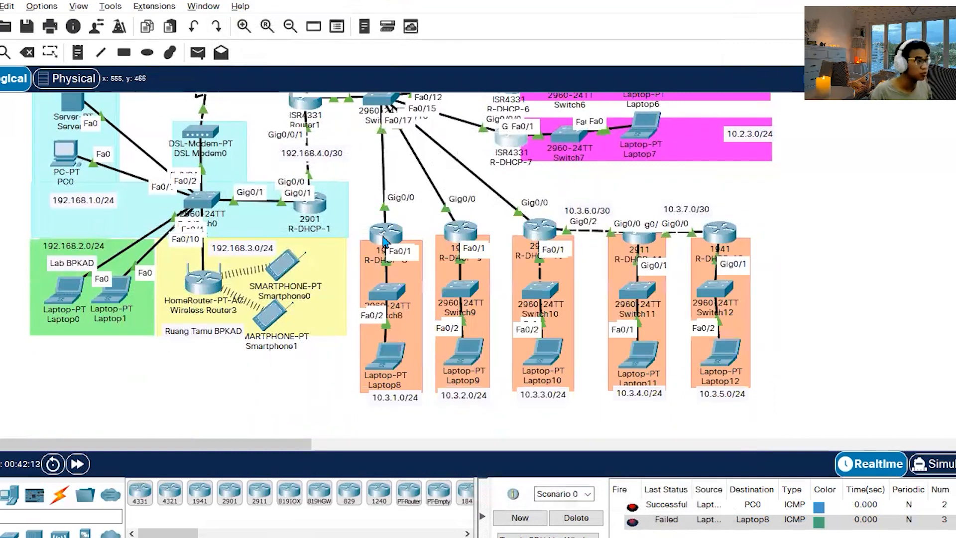
pyautogui.hotkey('alt', 'Tab')
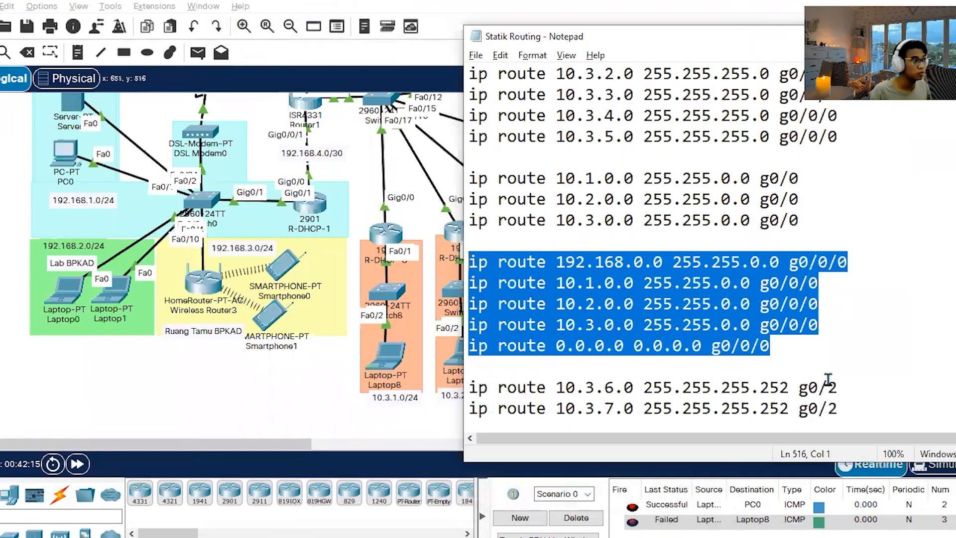
pyautogui.click(855, 351)
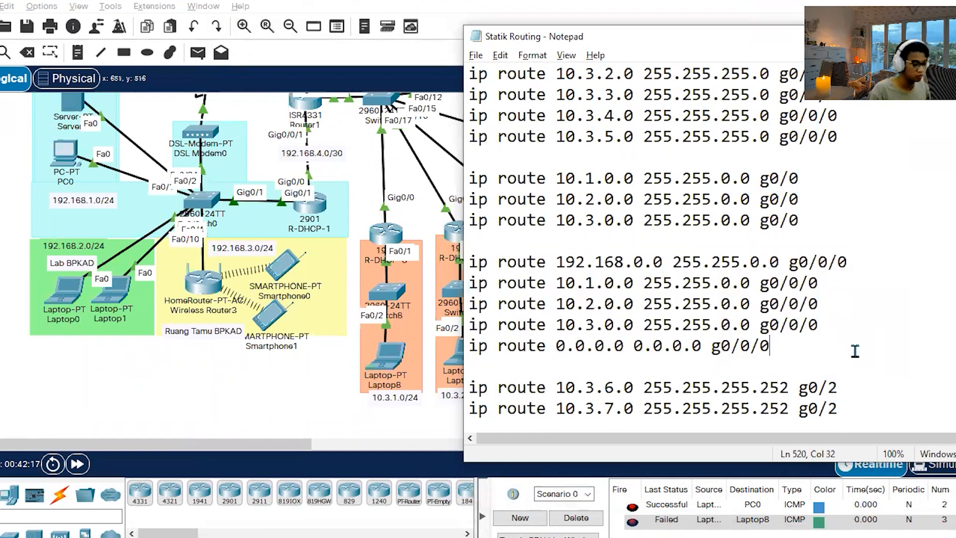
pyautogui.press('Return')
pyautogui.press('Return')
pyautogui.write('ip route 192.168.0.0 255.255.0.0 g0/0/0 ip route 10.1.0.0 255.255.0.0 g0/0/0 ip route 10.2.0.0 255.255.0.0 g0/0/0 ip route 10.3.0.0 255.255.0.0 g0/0/0 ip route 0.0.0.0 0.0.0.0 g0/0/0')
# Change the interface to g0/0 in all five duplicated routes, copy the edited block, and switch back to the Packet Tracer topology.
pyautogui.press('BackSpace')
pyautogui.press('BackSpace')
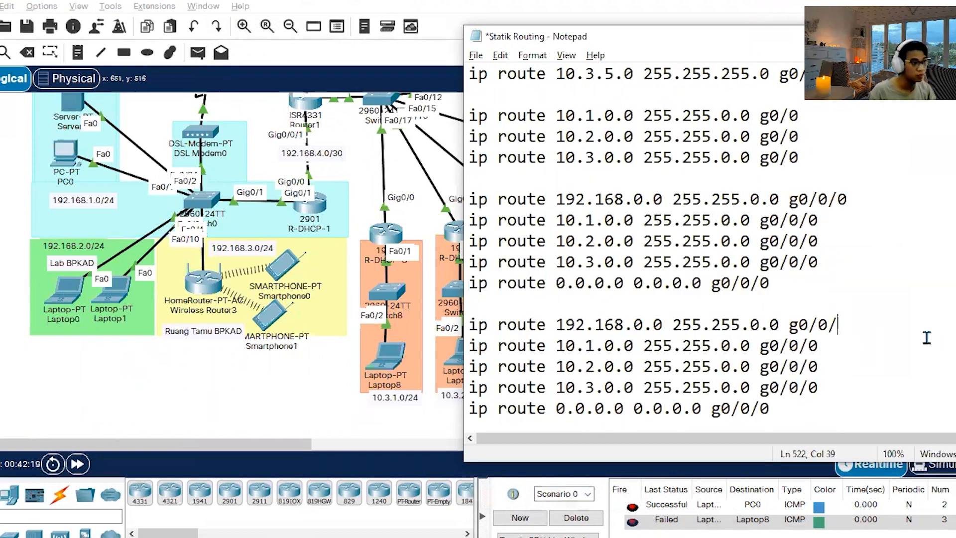
pyautogui.click(834, 344)
pyautogui.press('BackSpace')
pyautogui.press('BackSpace')
pyautogui.click(835, 367)
pyautogui.press('BackSpace')
pyautogui.press('BackSpace')
pyautogui.click(830, 384)
pyautogui.press('BackSpace')
pyautogui.press('BackSpace')
pyautogui.click(772, 414)
pyautogui.press('BackSpace')
pyautogui.press('BackSpace')
pyautogui.moveTo(785, 410); pyautogui.dragTo(444, 319)
pyautogui.hotkey('ctrl', 'c')
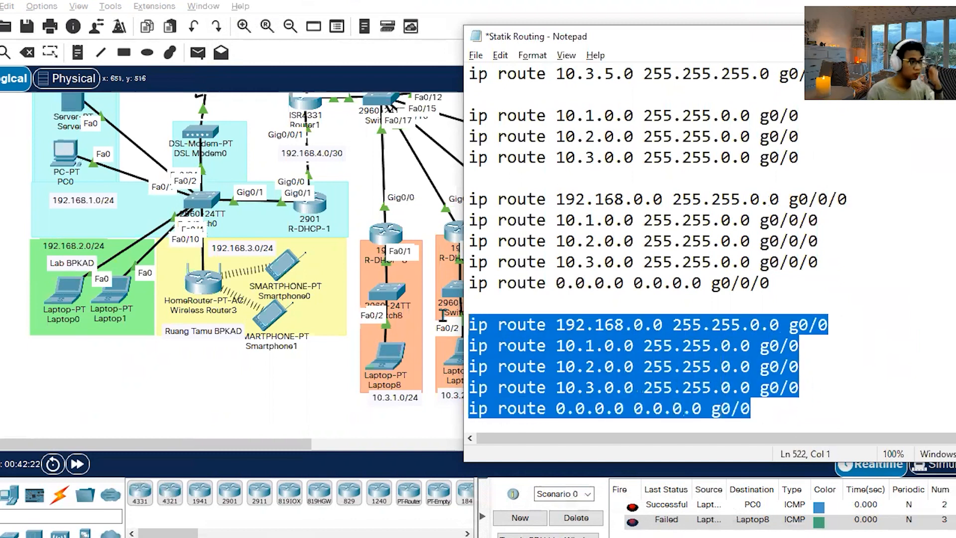
pyautogui.click(780, 345)
pyautogui.click(242, 389)
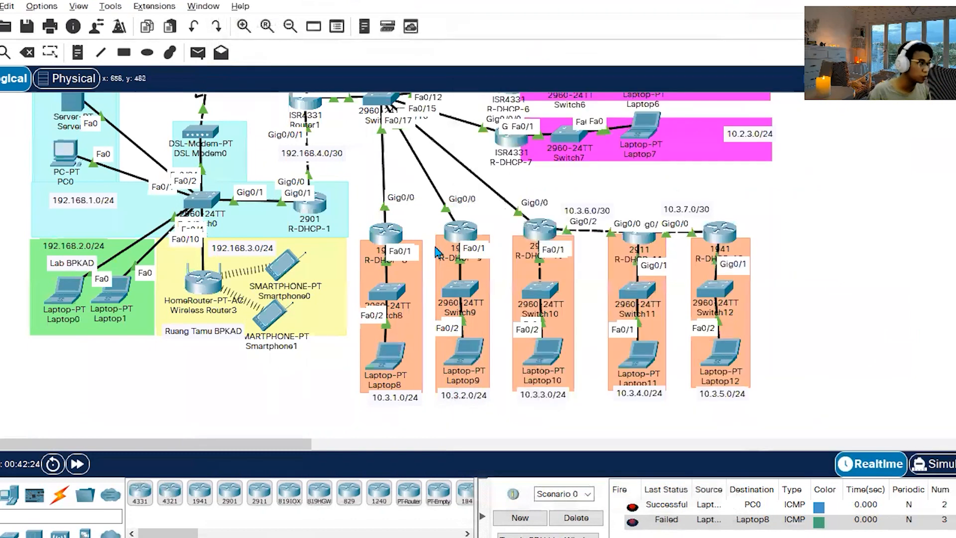
# Unlock R-DHCP-8 with its access and enable passwords, paste the copied g0/0 static and default routes in global configuration mode, and close its window.
pyautogui.click(387, 233)
pyautogui.press('Return')
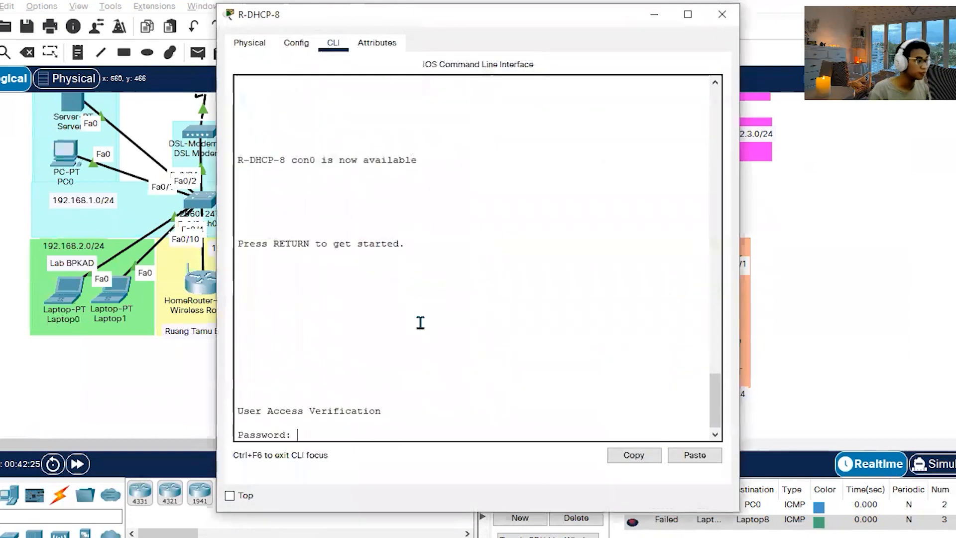
pyautogui.press('Return')
pyautogui.write('en')
pyautogui.press('Return')
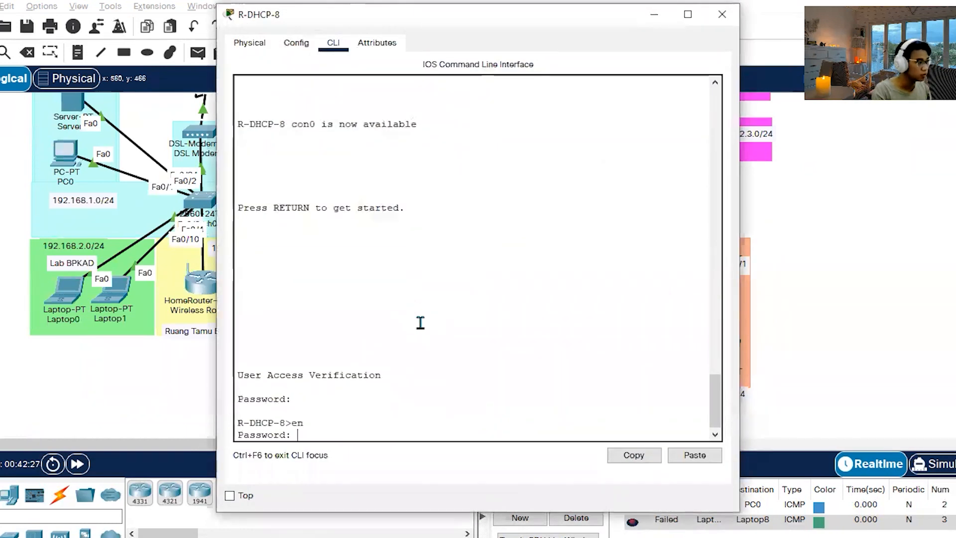
pyautogui.press('Return')
pyautogui.write('conf t')
pyautogui.press('Return')
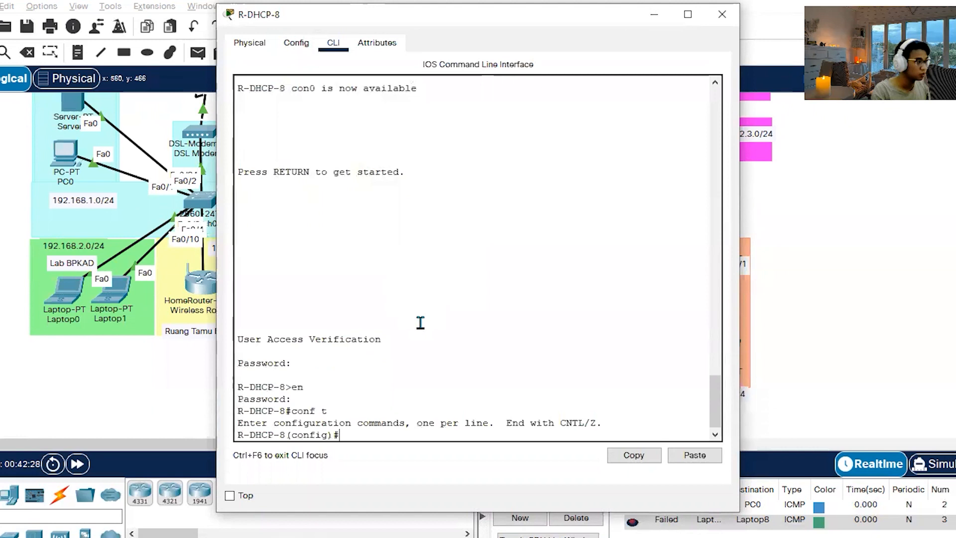
pyautogui.click(692, 456)
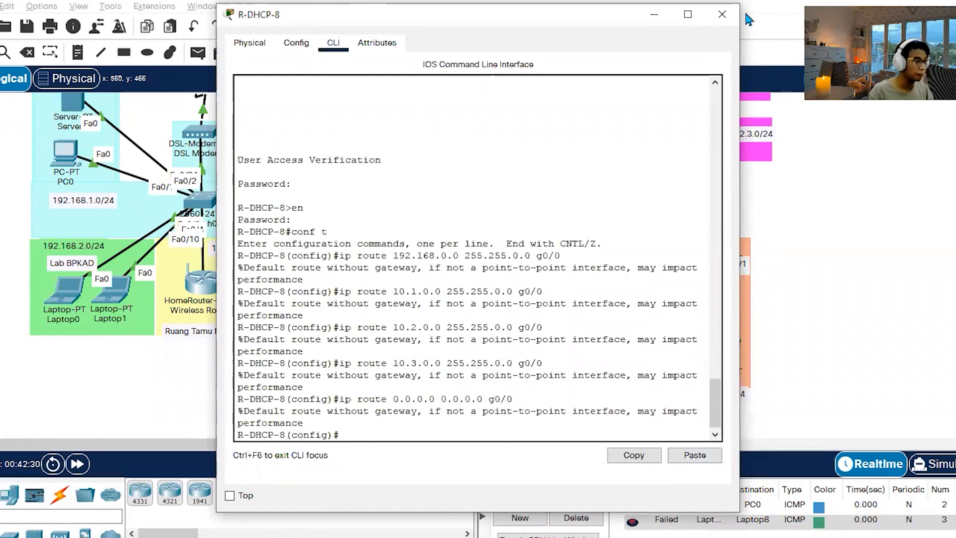
pyautogui.click(722, 14)
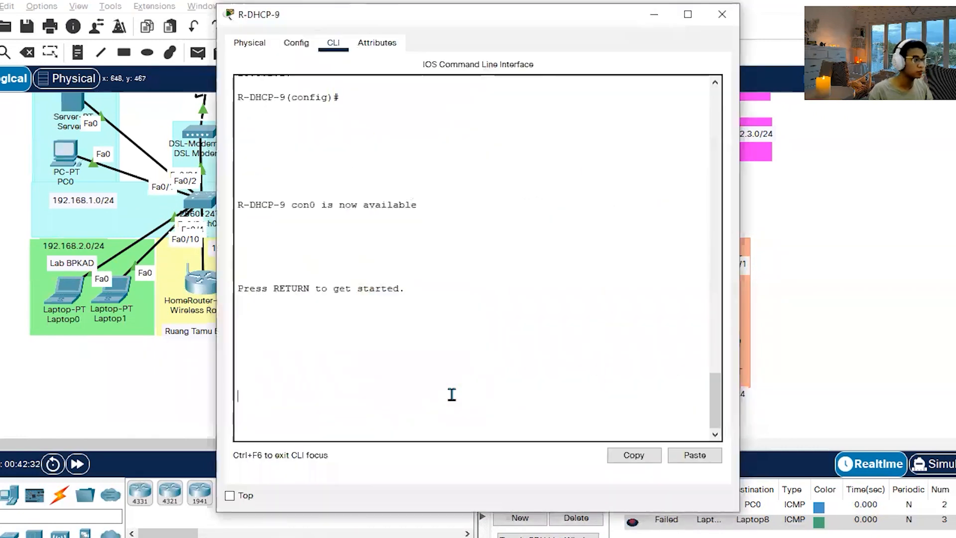
# Unlock R-DHCP-9 with its access and enable passwords, paste the same g0/0 routes in global configuration mode, and close its window.
pyautogui.press('Return')
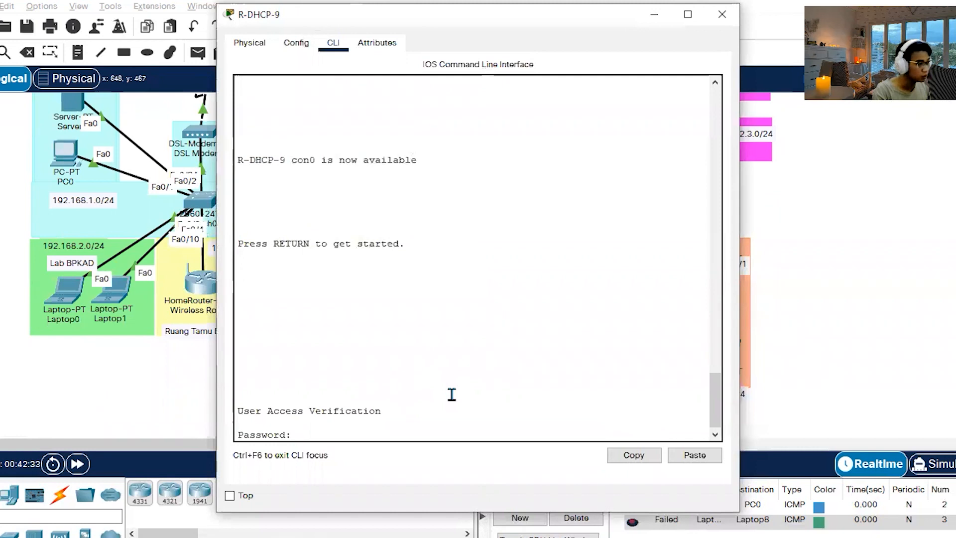
pyautogui.press('Return')
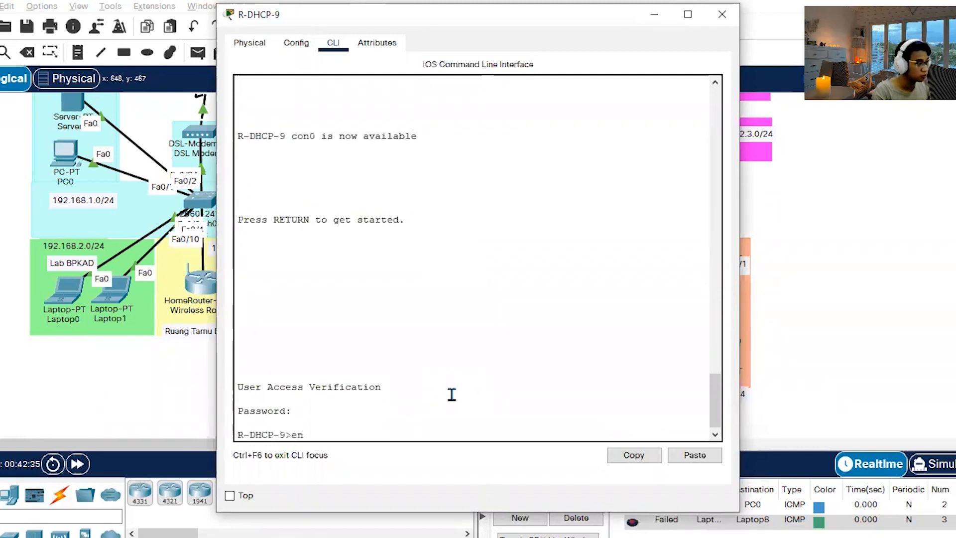
pyautogui.write('en')
pyautogui.press('Return')
pyautogui.press('Return')
pyautogui.write('cofn')
pyautogui.press('BackSpace')
pyautogui.press('BackSpace')
pyautogui.write('nf t')
pyautogui.press('Return')
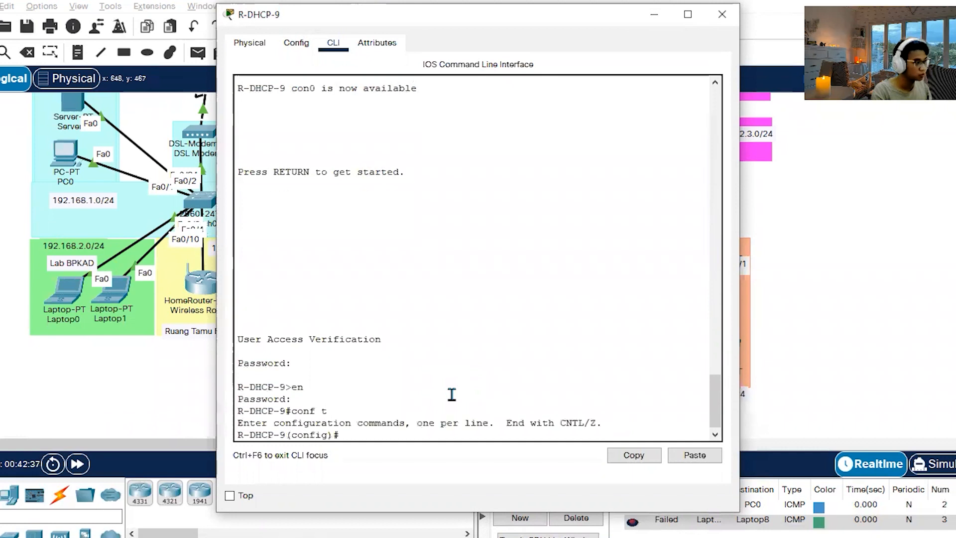
pyautogui.click(707, 460)
pyautogui.click(722, 14)
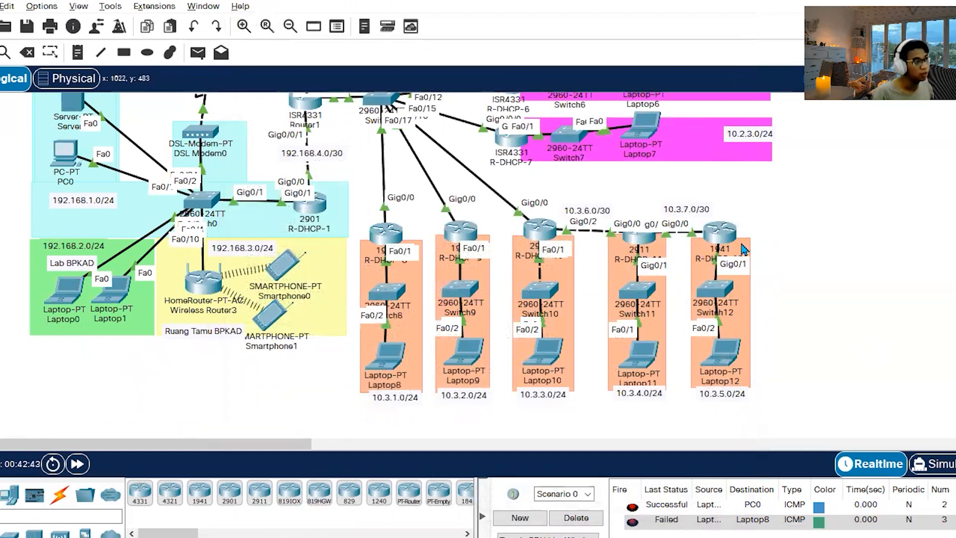
# Find the R-DHCP-10 section in the routing notes and compare it with the R-DHCP-10, 11 and 12 links in the topology.
pyautogui.hotkey('alt', 'Tab')
pyautogui.scroll(-10, 619, 249)
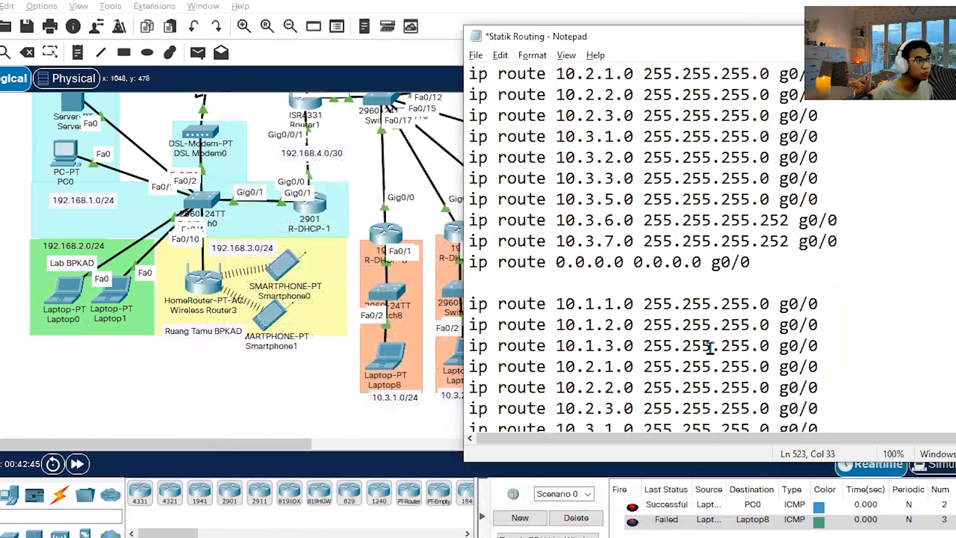
pyautogui.scroll(3, 717, 358)
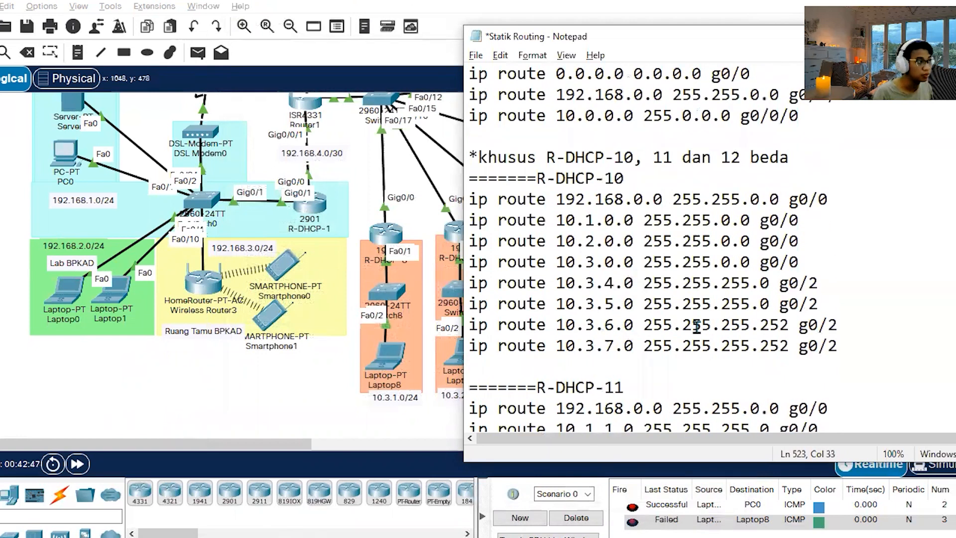
pyautogui.moveTo(155, 444); pyautogui.dragTo(216, 443)
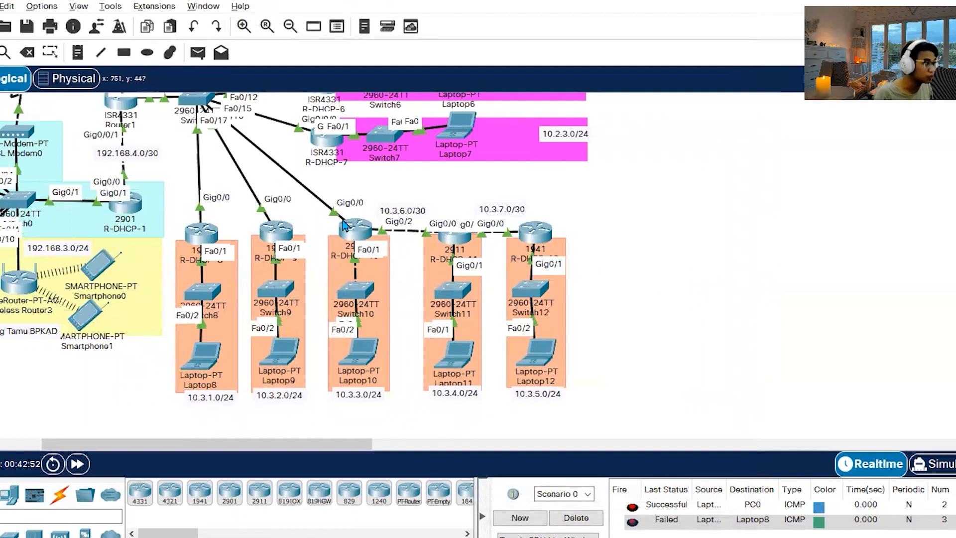
pyautogui.hotkey('alt', 'Tab')
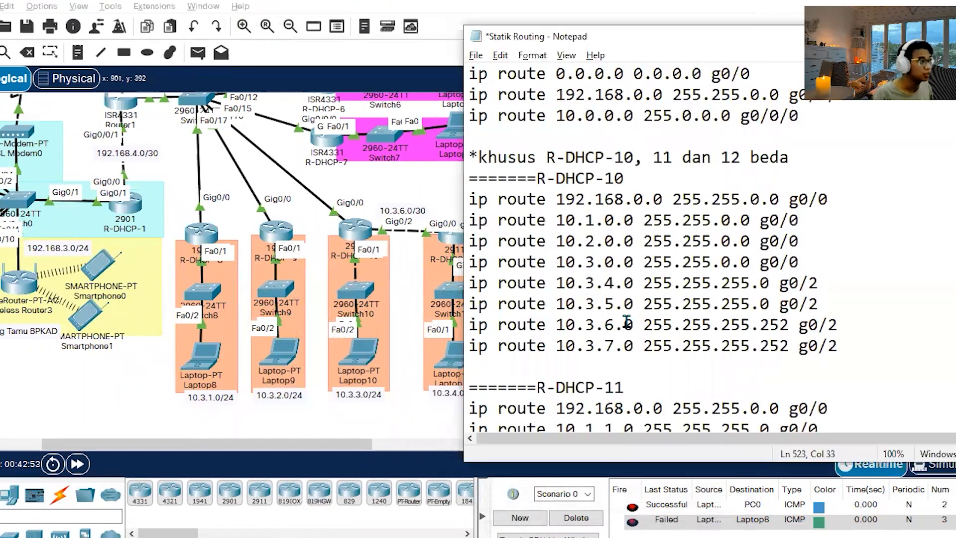
pyautogui.hotkey('alt', 'Tab')
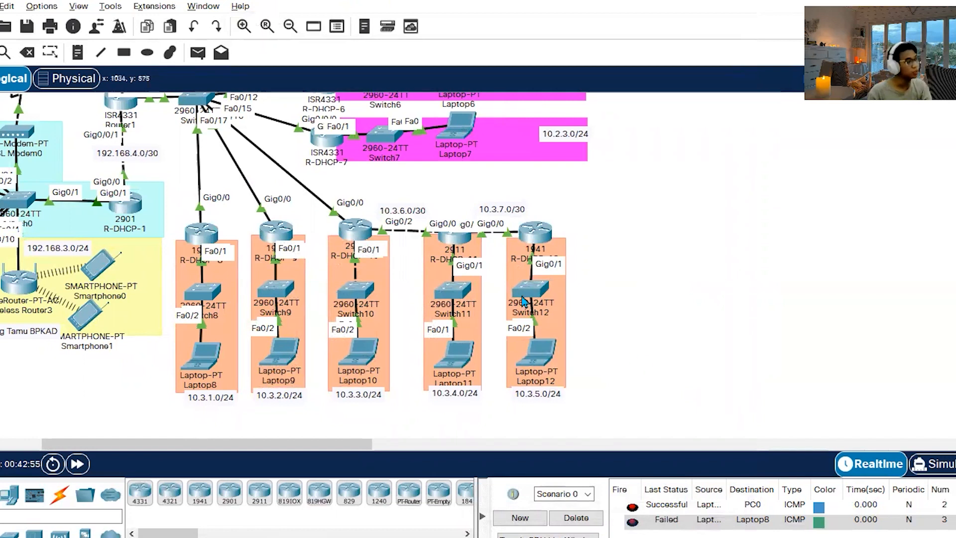
pyautogui.scroll(4, 458, 313)
pyautogui.scroll(-4, 377, 282)
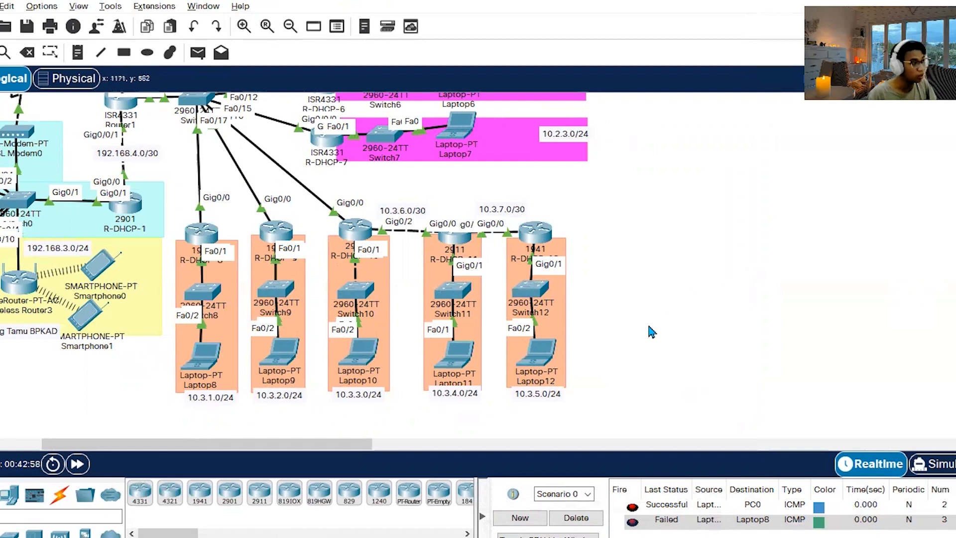
pyautogui.moveTo(648, 415)
pyautogui.mouseDown()
pyautogui.moveTo(420, 213)
pyautogui.moveTo(349, 205)
pyautogui.moveTo(433, 207)
pyautogui.moveTo(612, 356)
pyautogui.moveTo(647, 400)
pyautogui.mouseUp()
pyautogui.scroll(5, 694, 383)
pyautogui.scroll(-5, 637, 408)
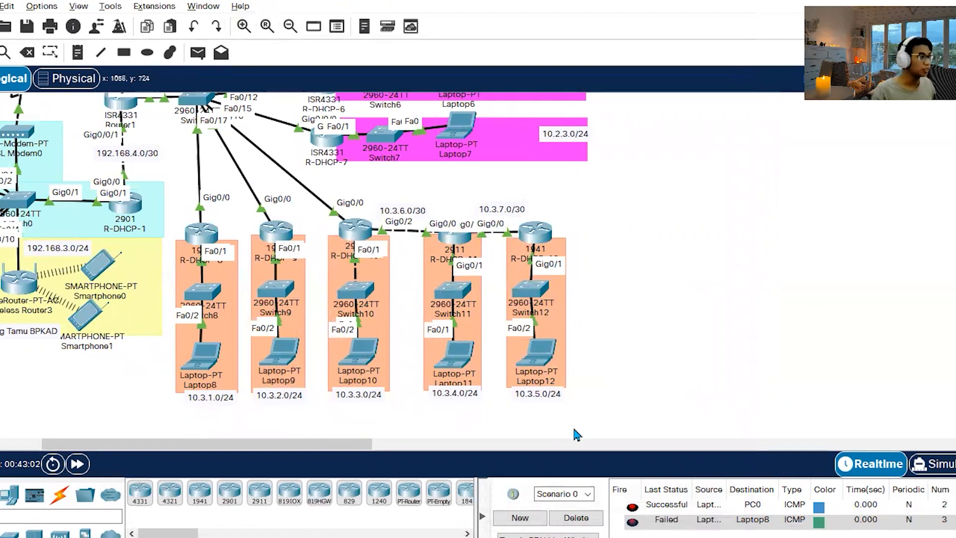
pyautogui.hotkey('alt', 'Tab')
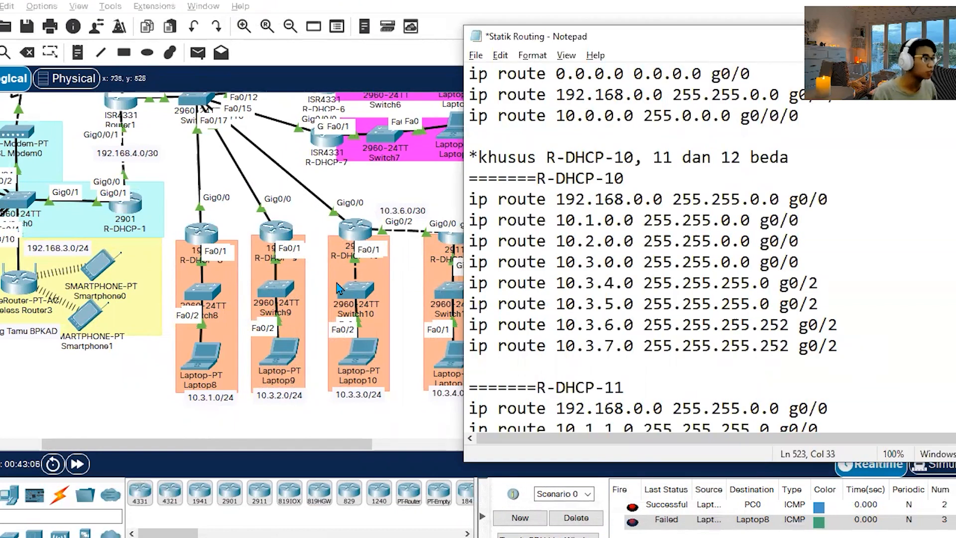
pyautogui.hotkey('alt', 'Tab')
pyautogui.hotkey('alt', 'Tab')
pyautogui.hotkey('alt', 'Tab')
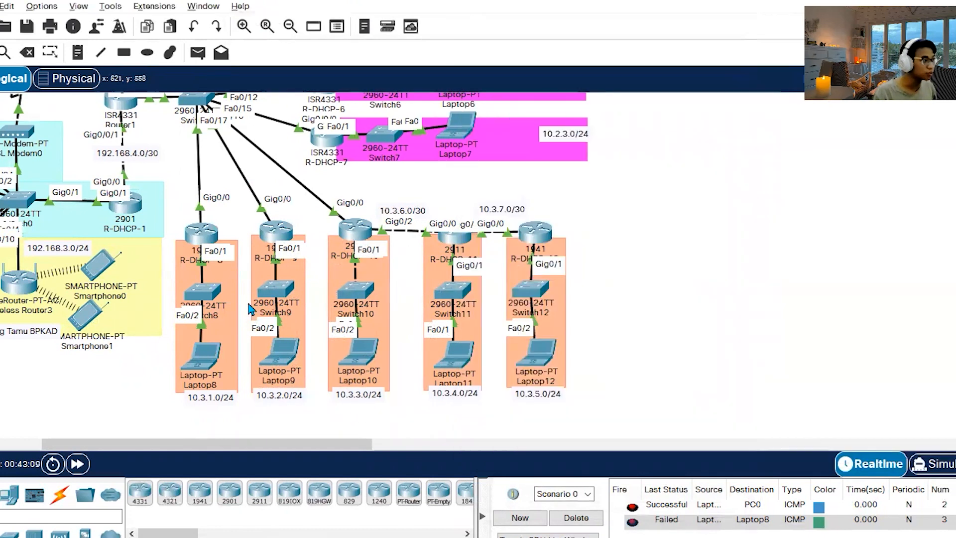
pyautogui.scroll(3, 462, 288)
pyautogui.scroll(-3, 426, 229)
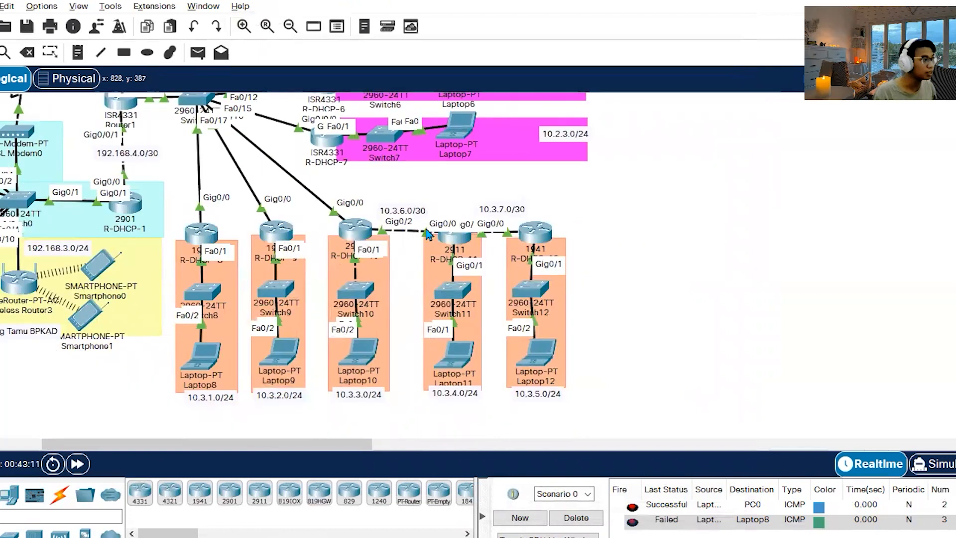
# Examine R-DHCP-10's 192.168.0.0, 10.1.0.0, 10.2.0.0 and 10.3.0.0 g0/0 routes in the notes one by one against the topology.
pyautogui.hotkey('alt', 'Tab')
pyautogui.moveTo(828, 199); pyautogui.dragTo(435, 206)
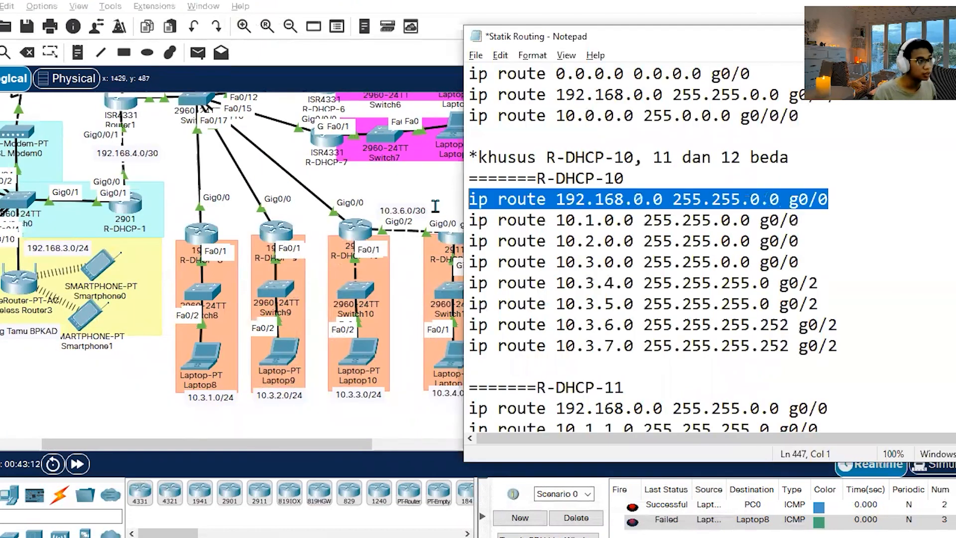
pyautogui.moveTo(809, 222); pyautogui.dragTo(453, 223)
pyautogui.moveTo(799, 238); pyautogui.dragTo(465, 242)
pyautogui.moveTo(810, 257); pyautogui.dragTo(460, 267)
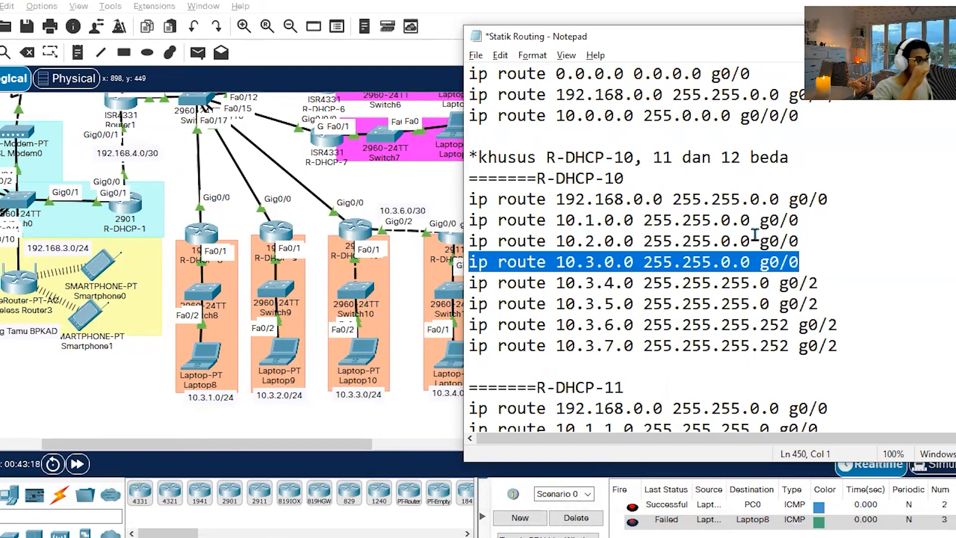
pyautogui.click(356, 434)
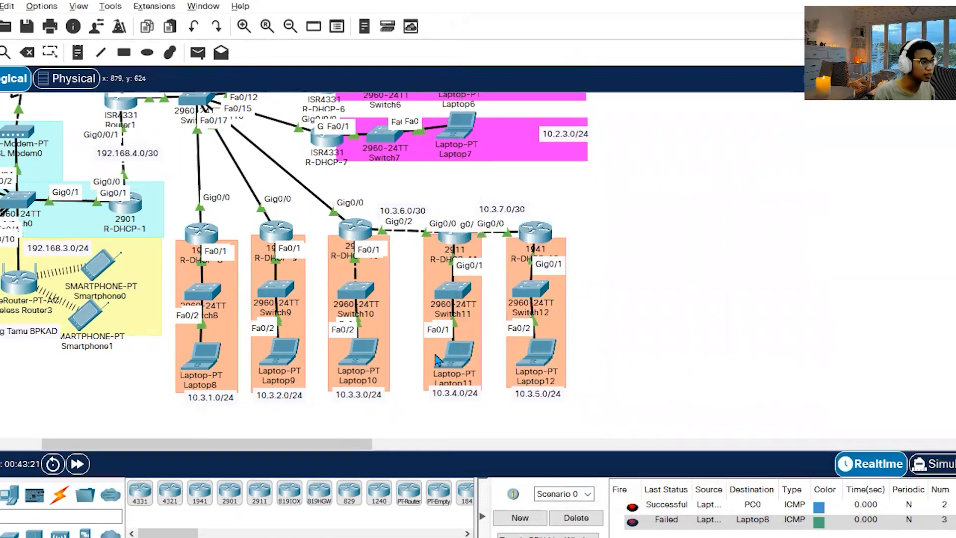
pyautogui.hotkey('alt', 'Tab')
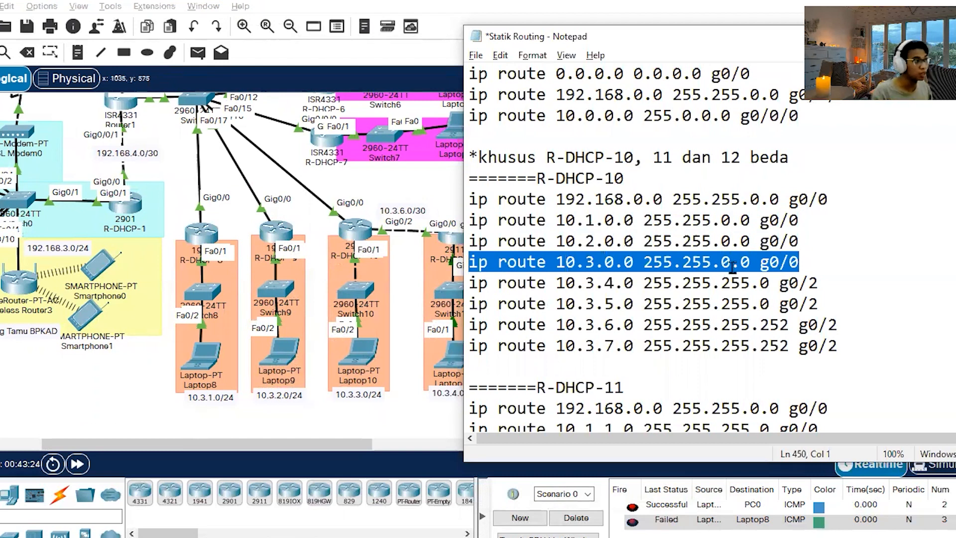
pyautogui.scroll(-6, 732, 263)
pyautogui.scroll(3, 767, 259)
pyautogui.scroll(3, 769, 262)
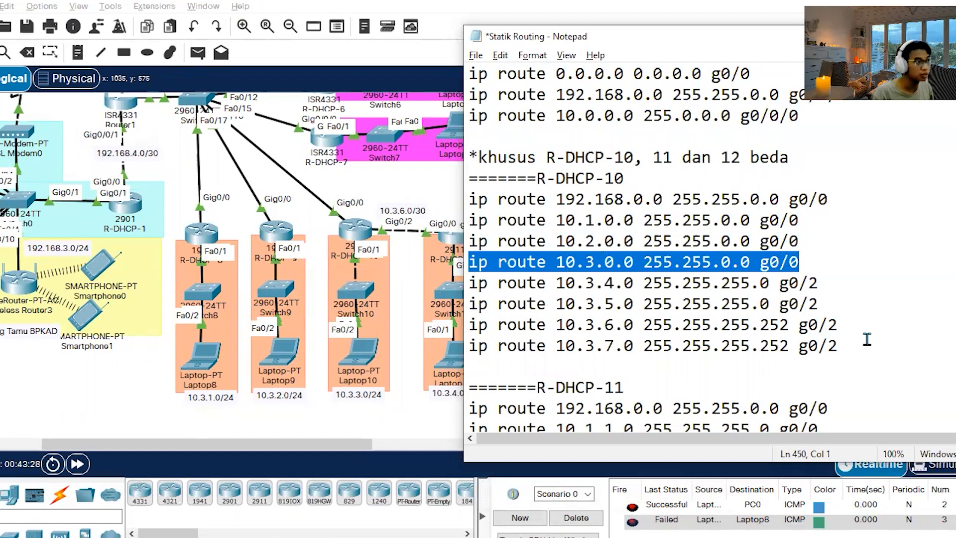
# Compare the remaining R-DHCP-10 g0/2 routes with the topology and copy its full route block, 192.168.0.0 through 10.3.7.0, from the notes.
pyautogui.click(867, 339)
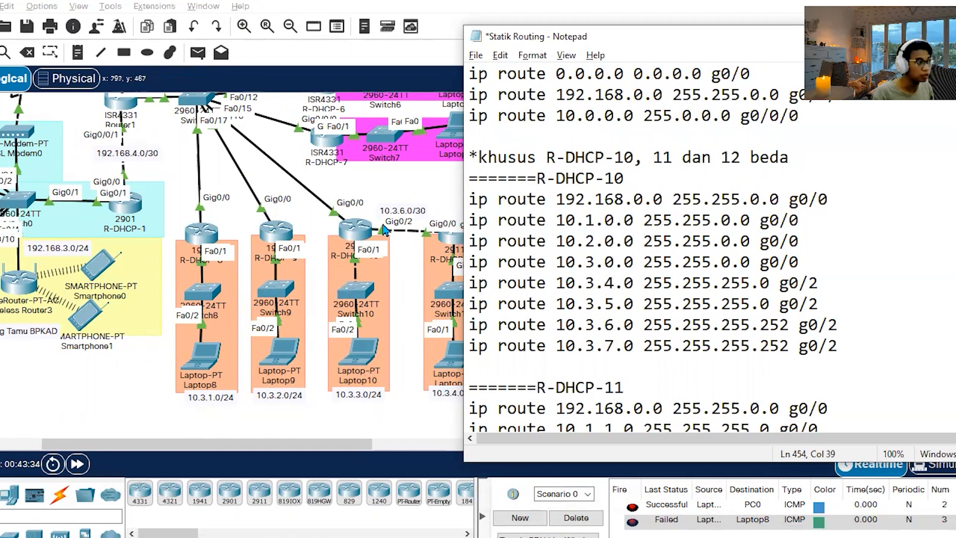
pyautogui.moveTo(197, 449)
pyautogui.mouseDown()
pyautogui.moveTo(324, 446)
pyautogui.moveTo(206, 448)
pyautogui.mouseUp()
pyautogui.hotkey('alt', 'Tab')
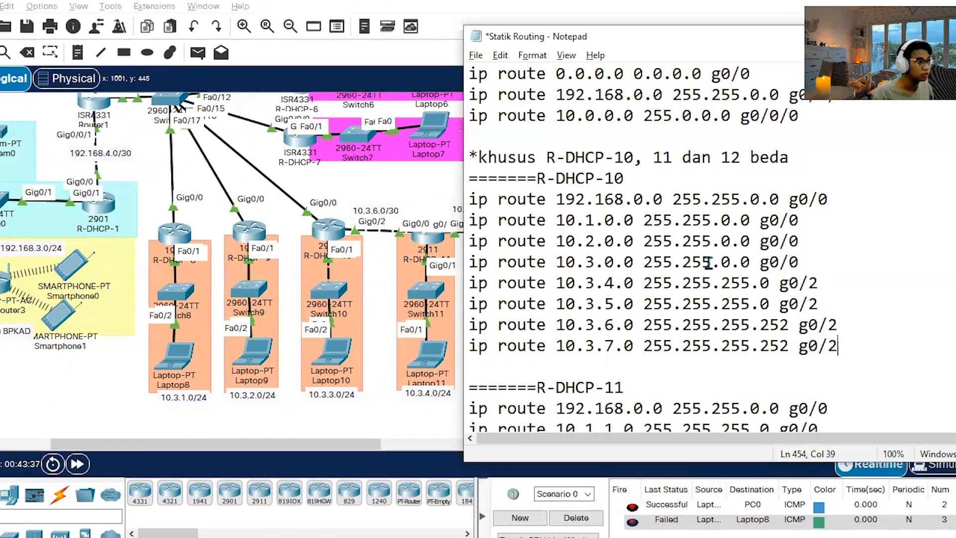
pyautogui.moveTo(838, 350); pyautogui.dragTo(443, 203)
pyautogui.hotkey('ctrl', 'c')
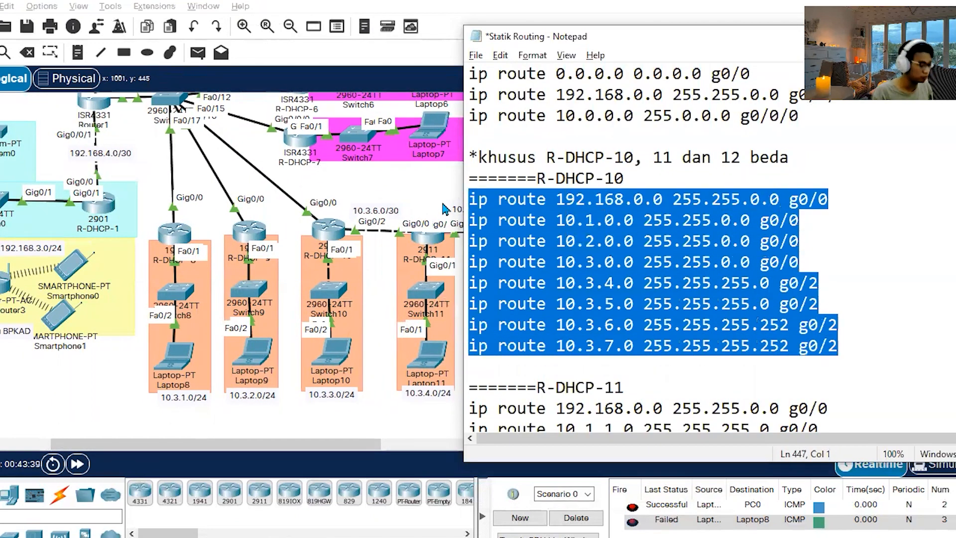
# Open R-DHCP-10's command line and reach privileged mode with its access and enable passwords.
pyautogui.click(386, 387)
pyautogui.doubleClick(318, 229)
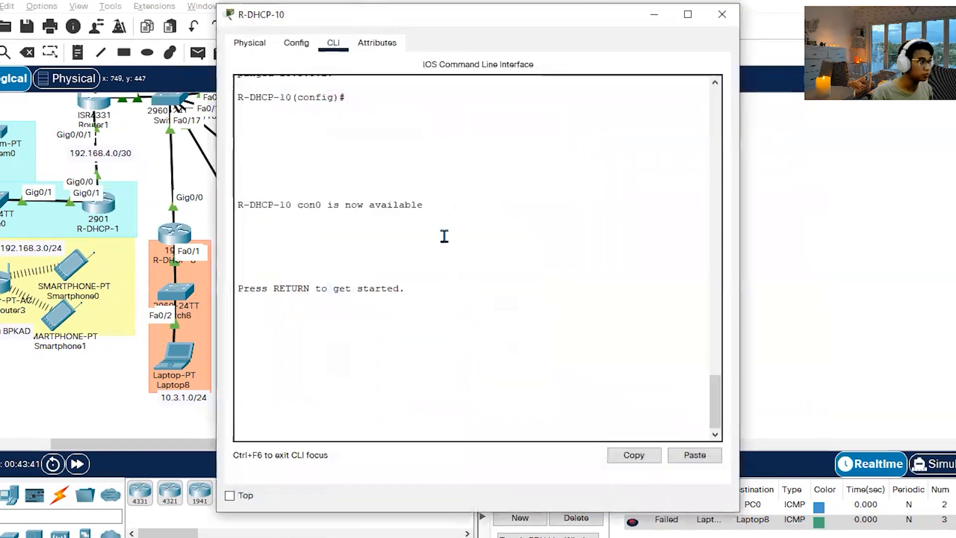
pyautogui.press('Return')
pyautogui.write('cisco')
pyautogui.press('Return')
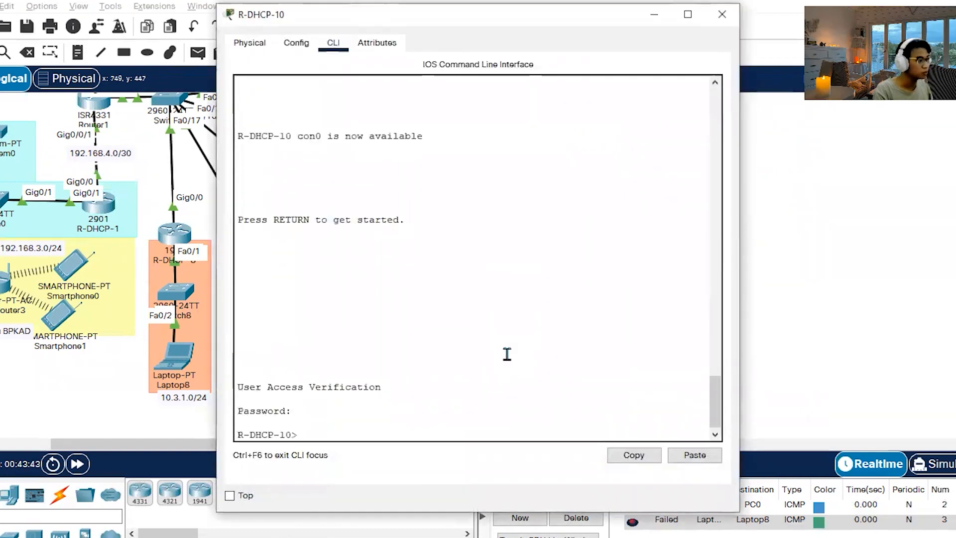
pyautogui.write('en')
pyautogui.press('Return')
pyautogui.write('cisco')
pyautogui.press('Return')
# Enter global configuration mode on R-DHCP-10, paste the copied g0/0 and g0/2 static routes, and close its window.
pyautogui.write('co')
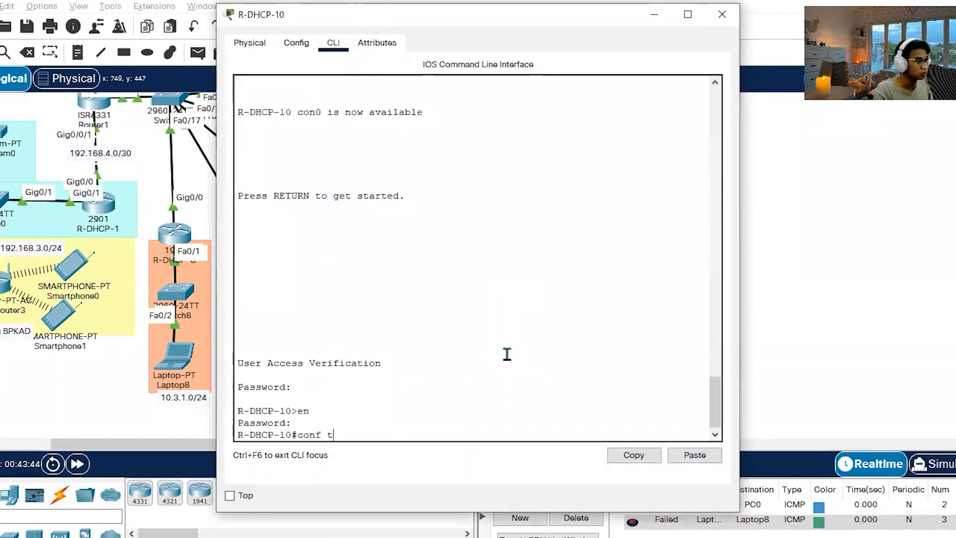
pyautogui.write('nf t')
pyautogui.press('Return')
pyautogui.click(695, 460)
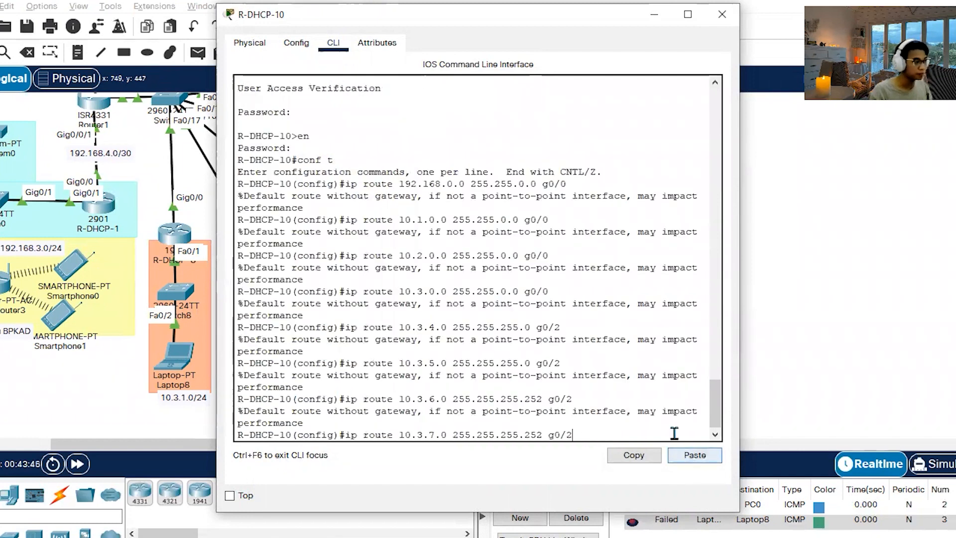
pyautogui.click(719, 14)
# Open R-DHCP-11's command line beside the notes and copy its route block, from 192.168.0.0 through the 0.0.0.0 default route.
pyautogui.click(430, 243)
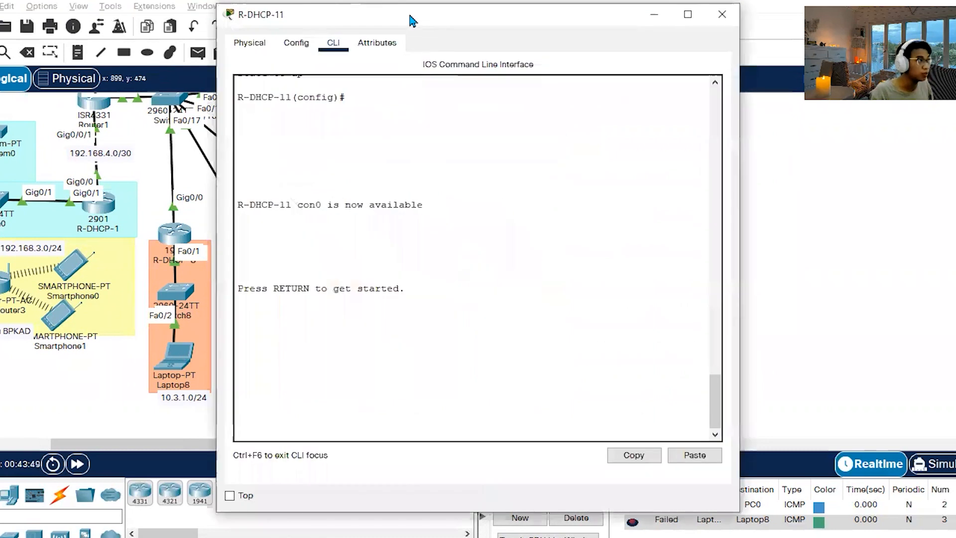
pyautogui.moveTo(412, 21); pyautogui.dragTo(239, 27)
pyautogui.hotkey('alt', 'Tab')
pyautogui.hotkey('alt', 'Tab')
pyautogui.scroll(-2, 650, 341)
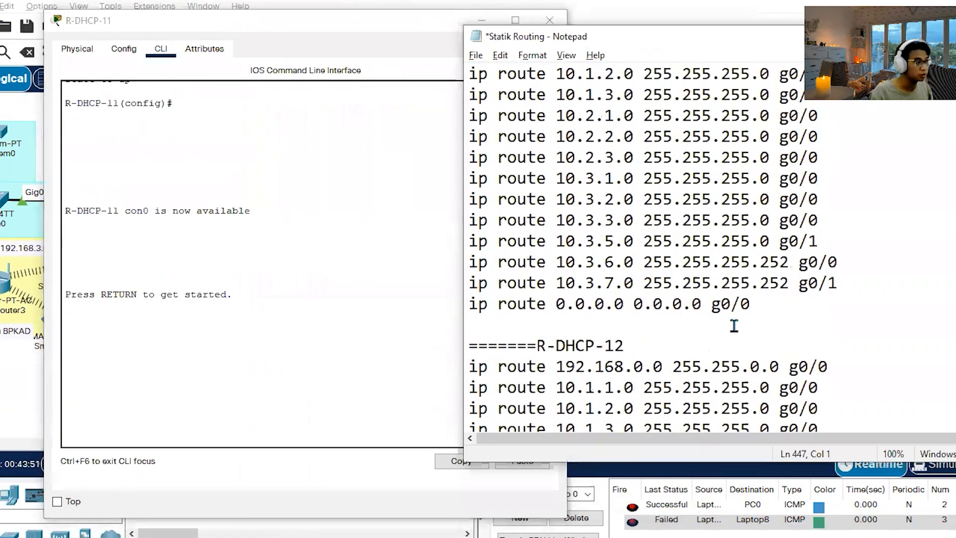
pyautogui.scroll(1, 734, 326)
pyautogui.moveTo(781, 367); pyautogui.dragTo(401, 109)
pyautogui.hotkey('ctrl', 'c')
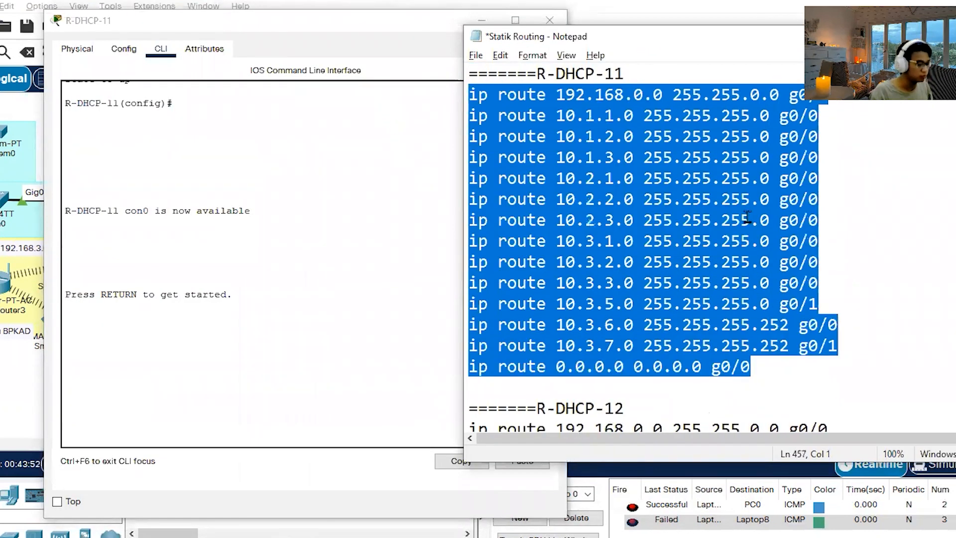
# Unlock R-DHCP-11 to privileged mode with its access and enable passwords.
pyautogui.click(219, 369)
pyautogui.press('Return')
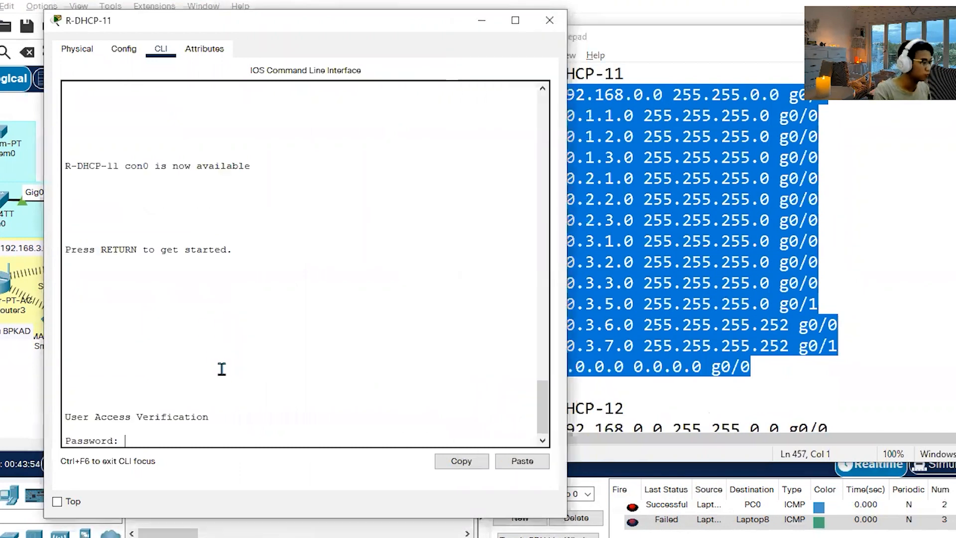
pyautogui.press('Return')
pyautogui.write('en')
pyautogui.press('Return')
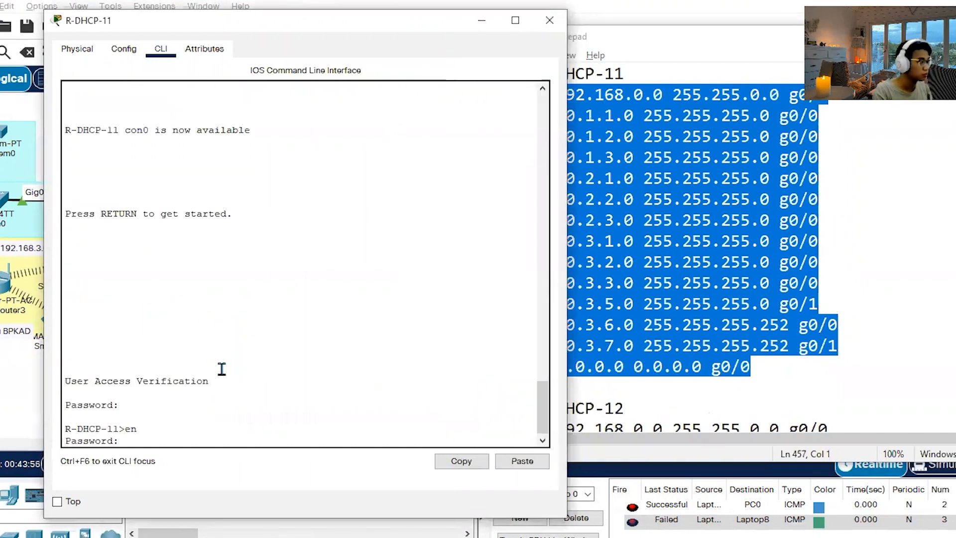
pyautogui.press('Return')
# Enter global configuration mode on R-DHCP-11, paste the copied g0/0 and g0/1 static and default routes, and close its window.
pyautogui.write('conf')
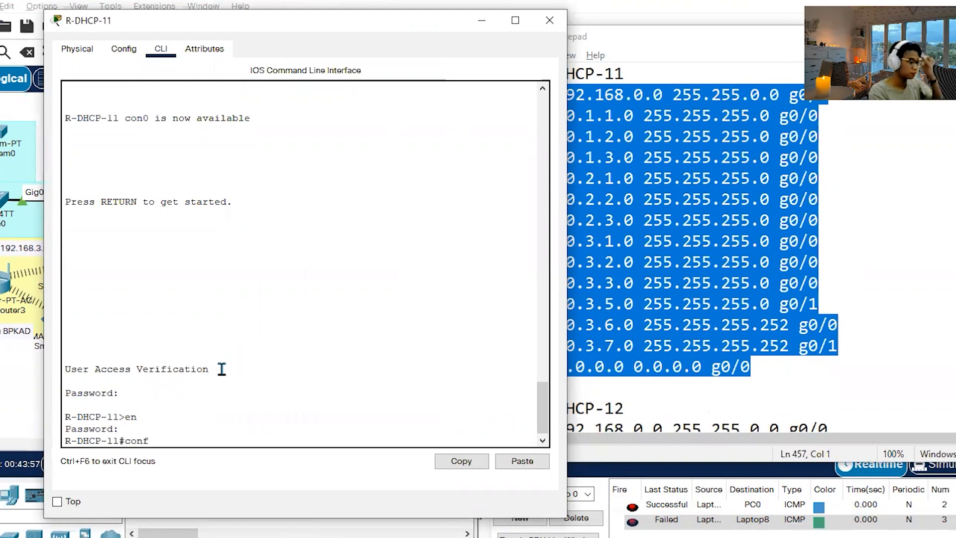
pyautogui.write(' t')
pyautogui.press('Return')
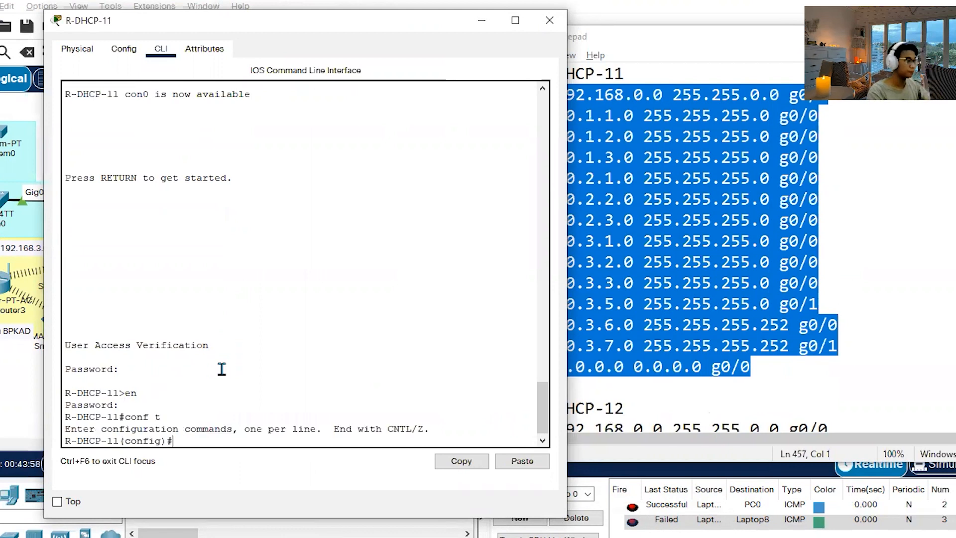
pyautogui.click(521, 461)
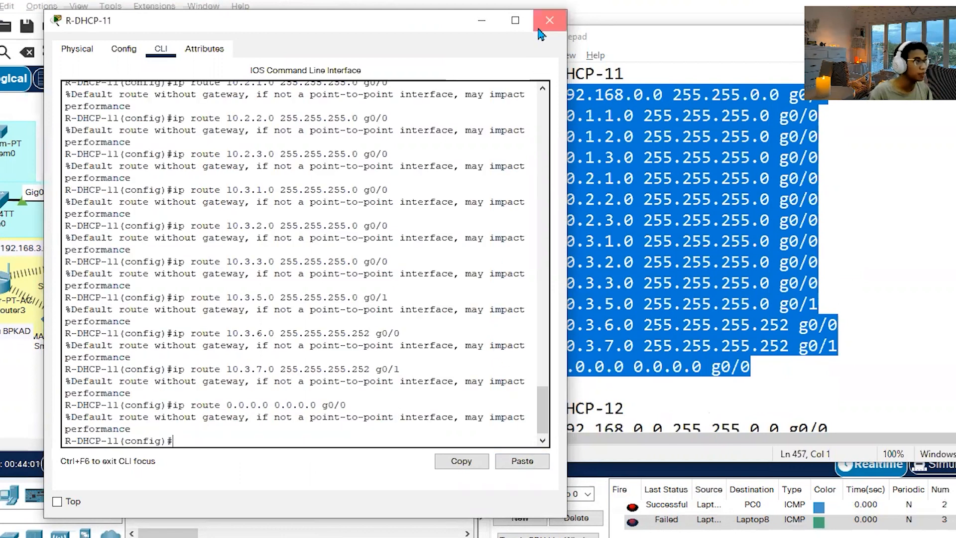
pyautogui.click(549, 20)
# Copy the R-DHCP-12 route block from the notes, 192.168.0.0 through the 0.0.0.0 default route, and put the notes window away.
pyautogui.scroll(-2, 792, 361)
pyautogui.scroll(3, 787, 358)
pyautogui.scroll(-1, 784, 358)
pyautogui.click(623, 140)
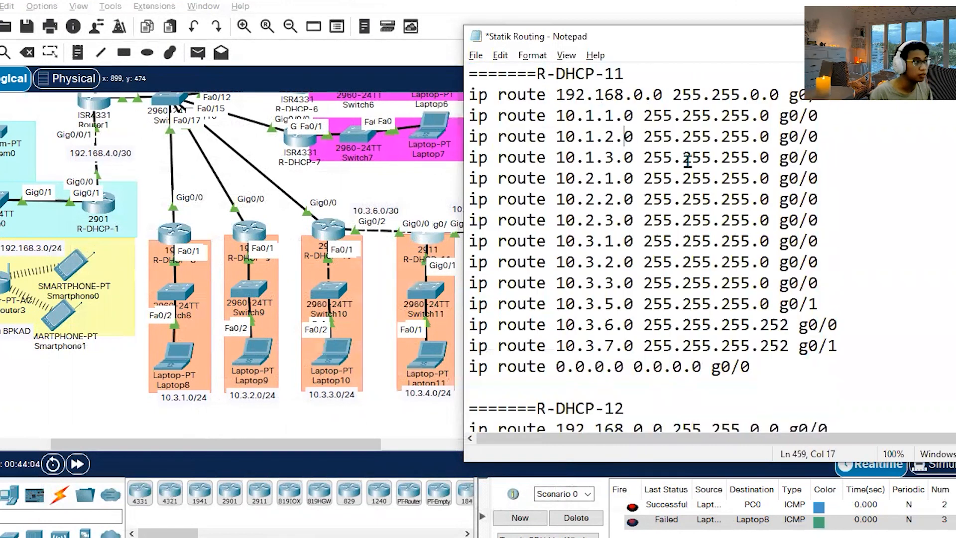
pyautogui.scroll(-6, 754, 271)
pyautogui.scroll(1, 810, 320)
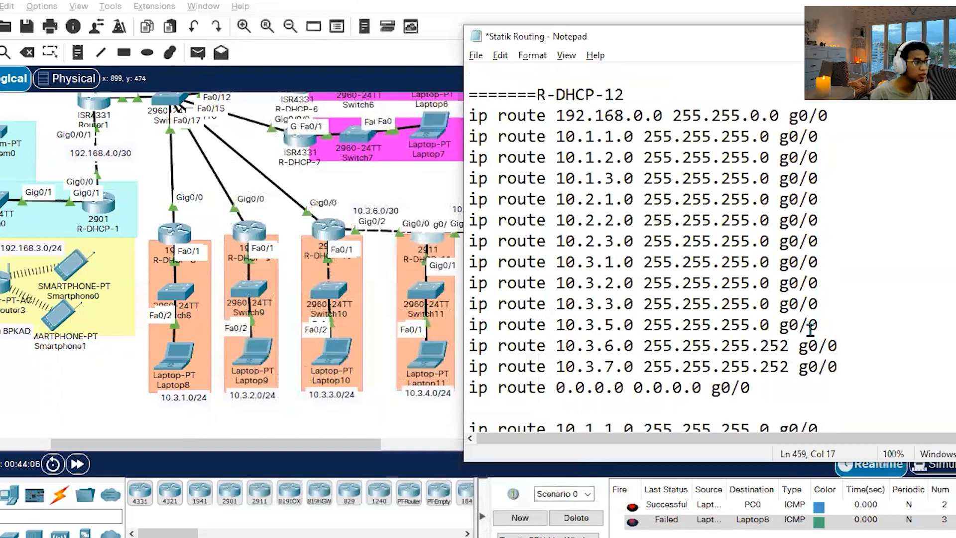
pyautogui.moveTo(787, 386); pyautogui.dragTo(424, 115)
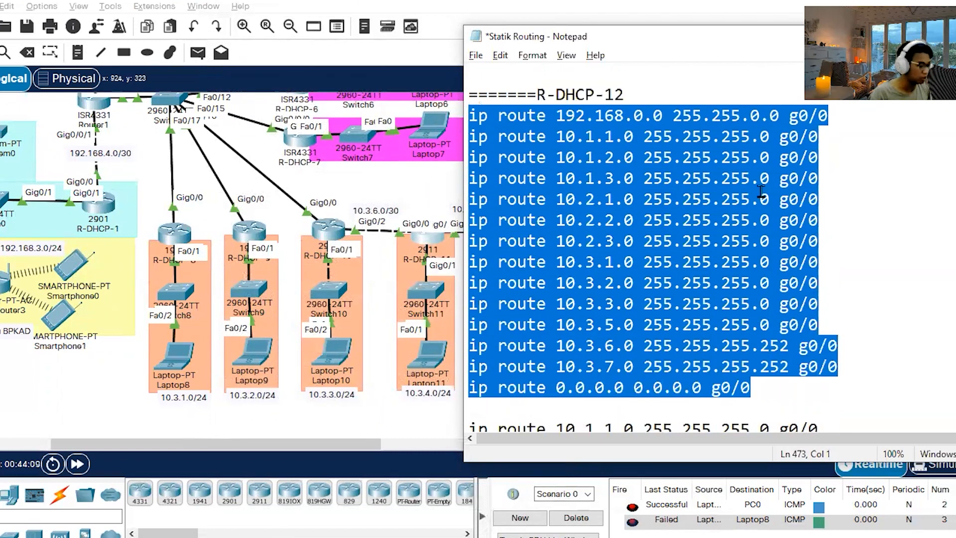
pyautogui.click(918, 321)
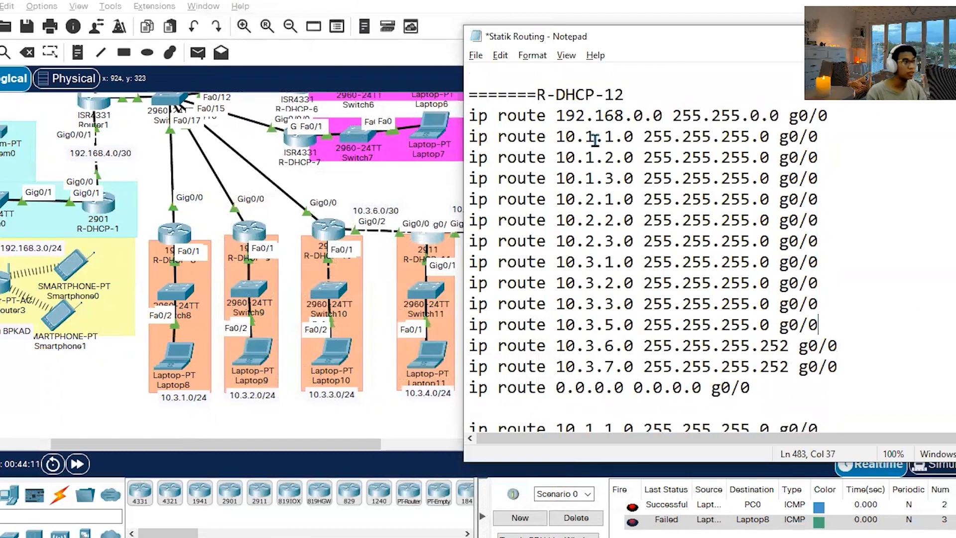
pyautogui.click(556, 137)
pyautogui.click(642, 158)
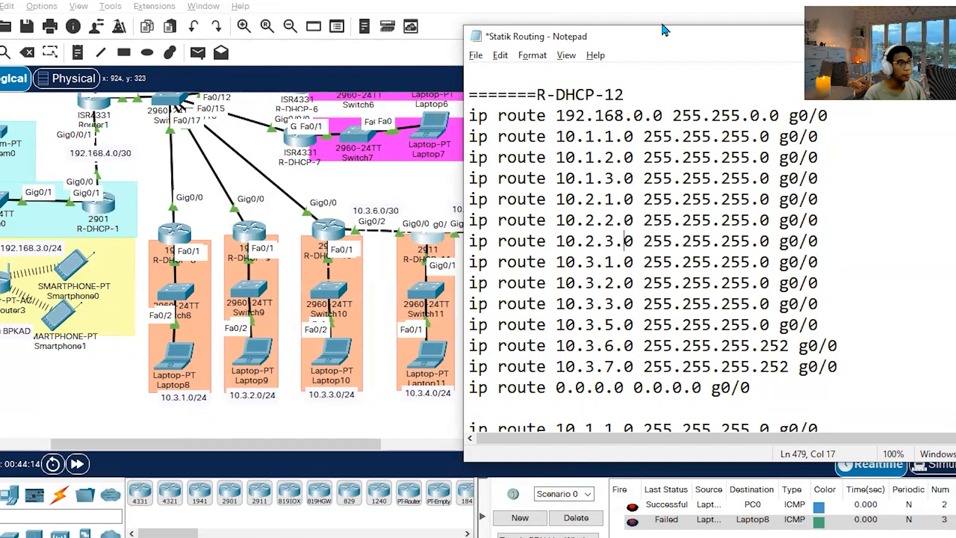
pyautogui.moveTo(645, 42); pyautogui.dragTo(509, 26)
pyautogui.click(630, 18)
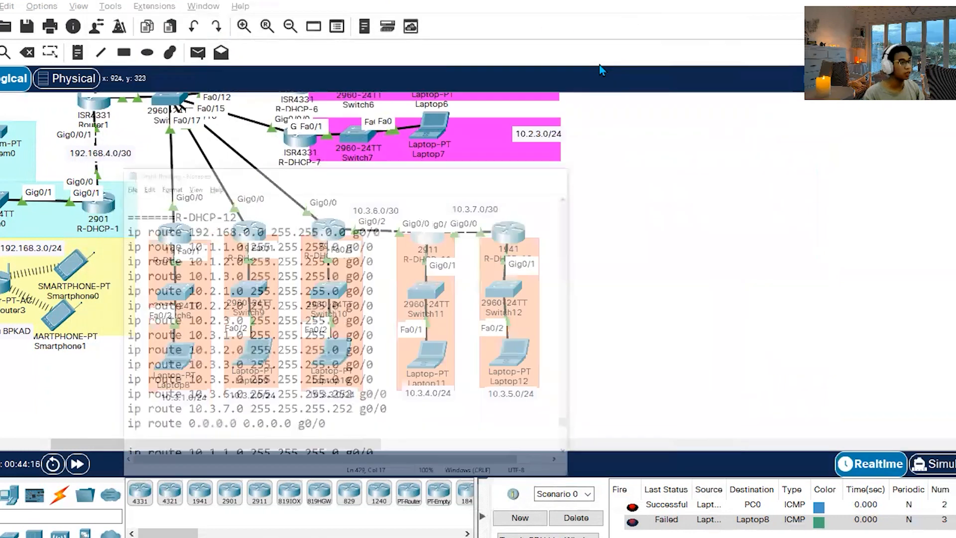
# Open R-DHCP-12's command line and reach privileged mode with its access and enable passwords.
pyautogui.click(514, 239)
pyautogui.click(472, 387)
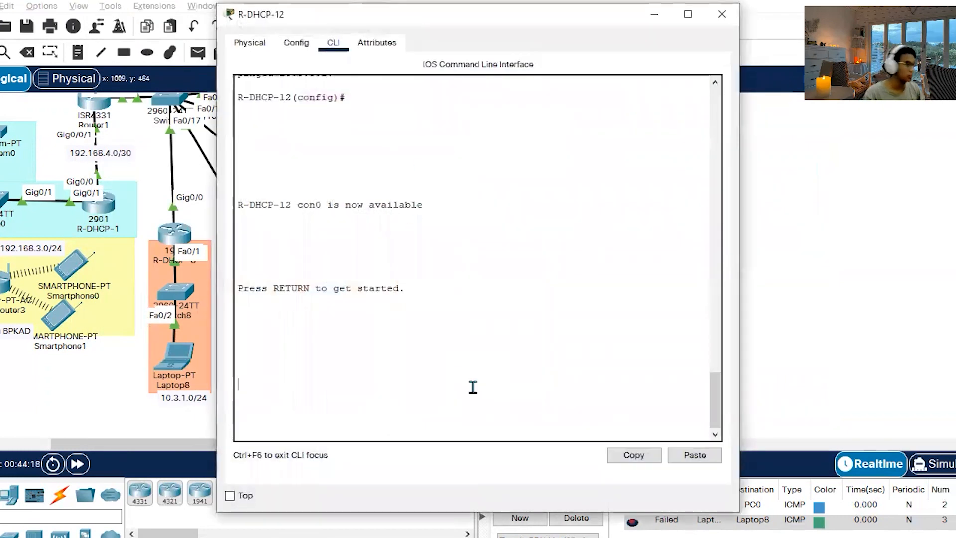
pyautogui.press('Return')
pyautogui.press('Return')
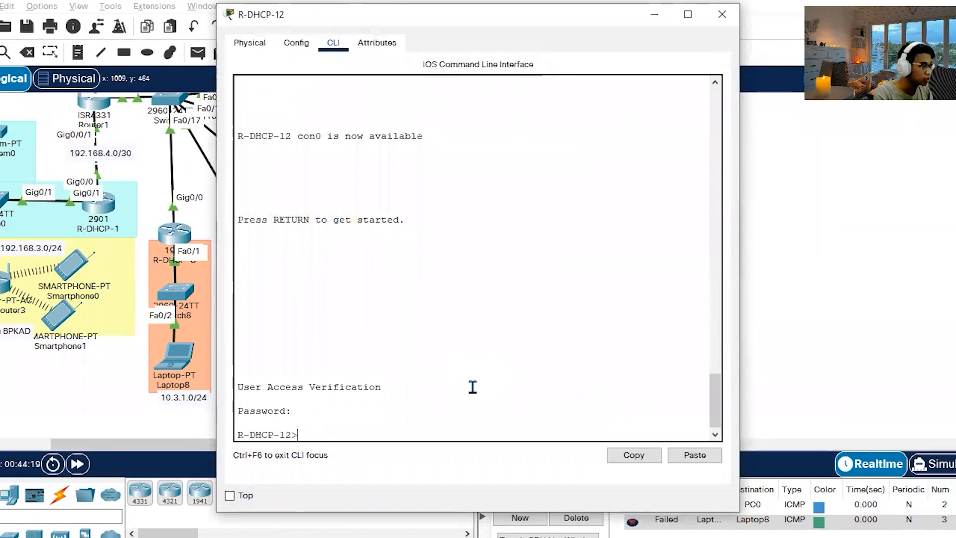
pyautogui.write('en')
pyautogui.press('Return')
# Enter global configuration mode on R-DHCP-12, paste the copied g0/0 static and default routes, and close its window.
pyautogui.press('Return')
pyautogui.write('conf t')
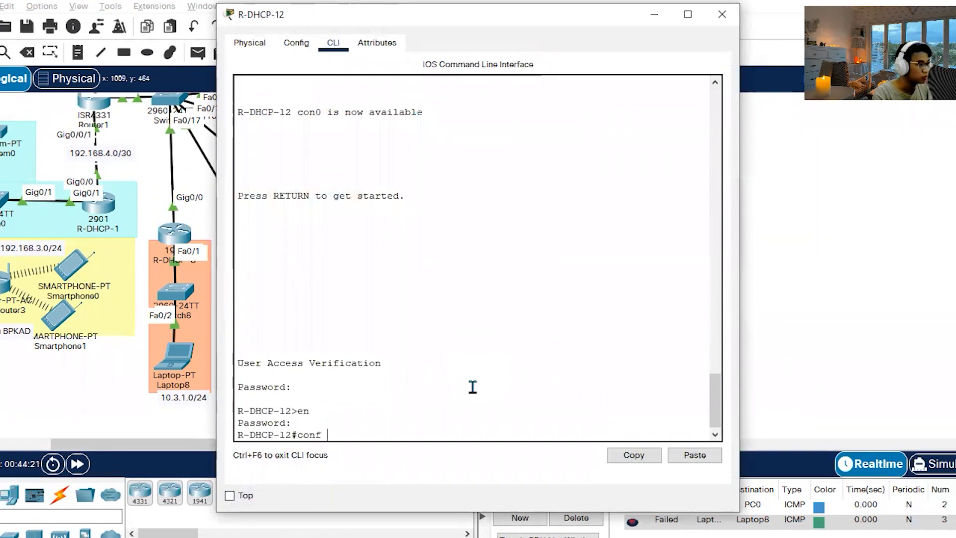
pyautogui.press('Return')
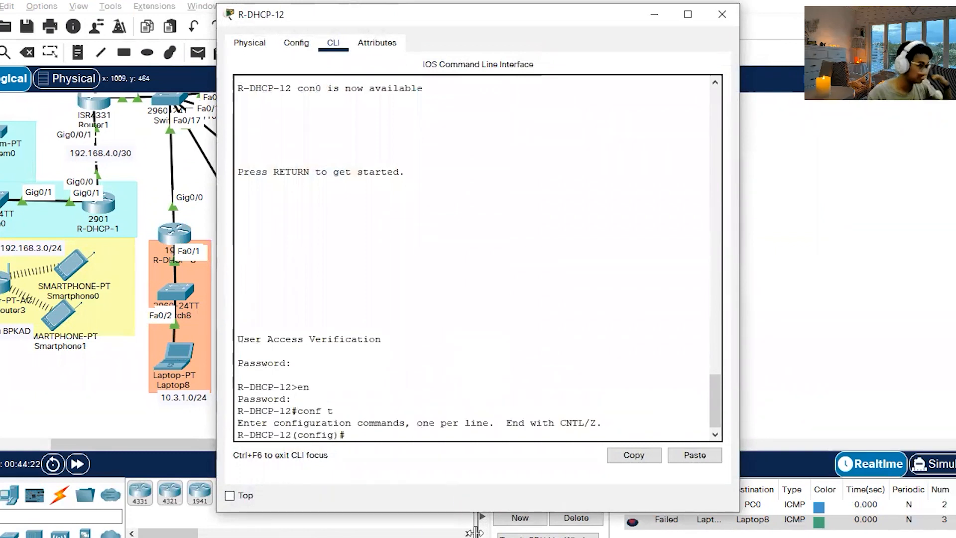
pyautogui.click(695, 455)
pyautogui.click(722, 14)
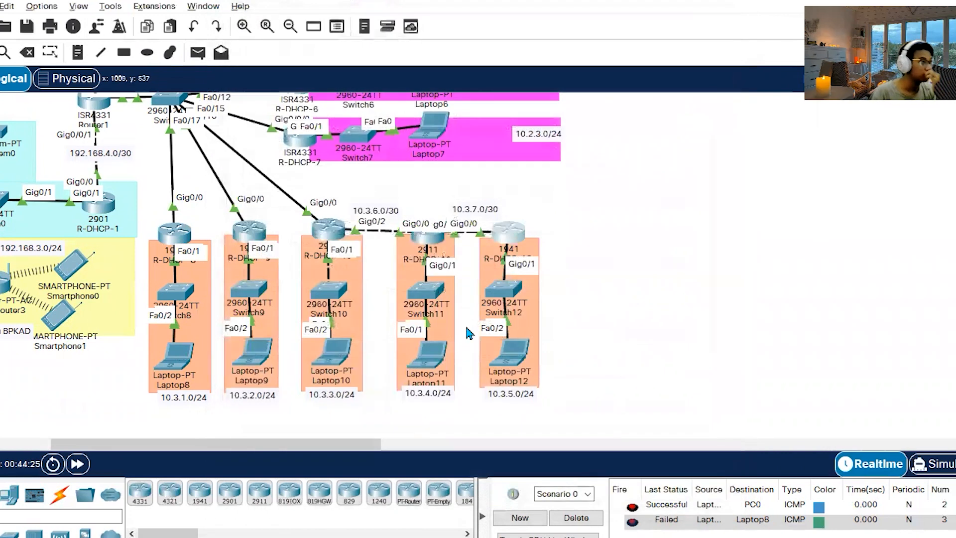
# Fast-forward the simulation time, then read task 11 on connection testing in the Word assignment and return to the topology.
pyautogui.moveTo(204, 444); pyautogui.dragTo(102, 466)
pyautogui.click(78, 464)
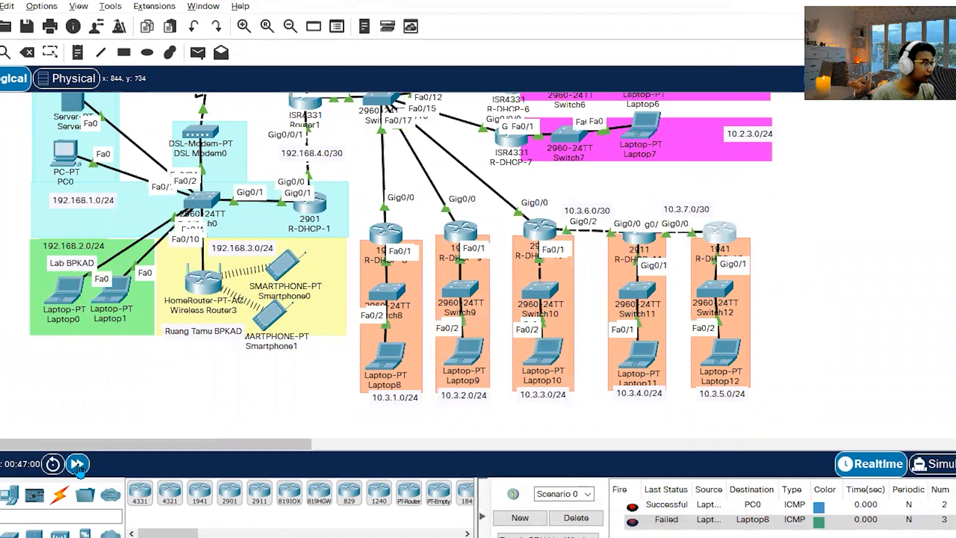
pyautogui.click(181, 535)
pyautogui.moveTo(640, 347); pyautogui.dragTo(622, 343)
pyautogui.click(640, 345)
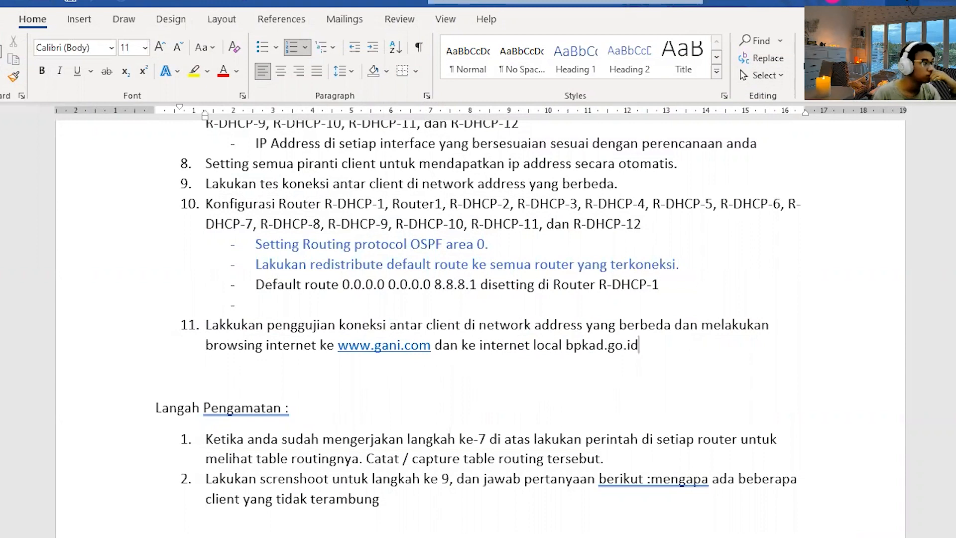
pyautogui.hotkey('alt', 'Tab')
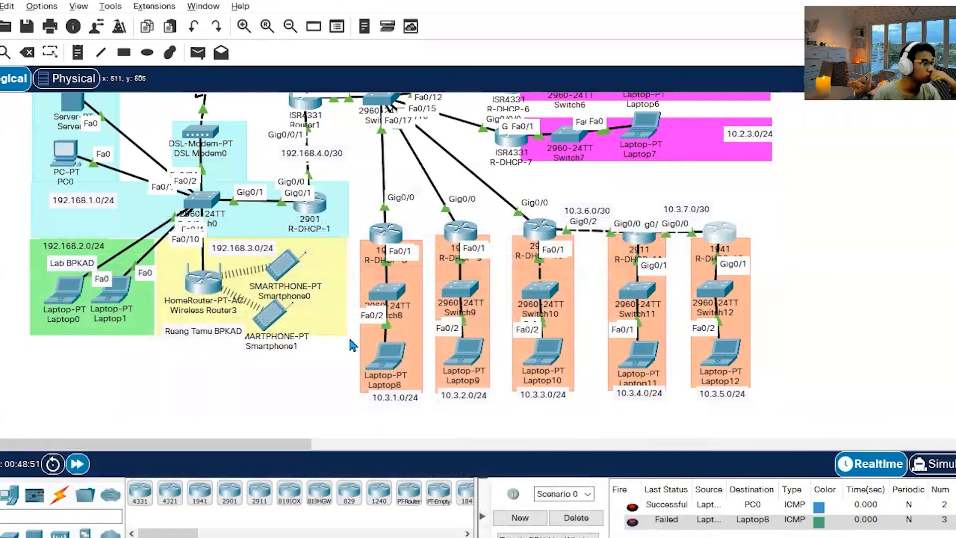
# Delete the existing PDU scenario and send a simple PDU from the 10.1.1.0/24 laptop to R-DHCP-2.
pyautogui.scroll(4, 367, 305)
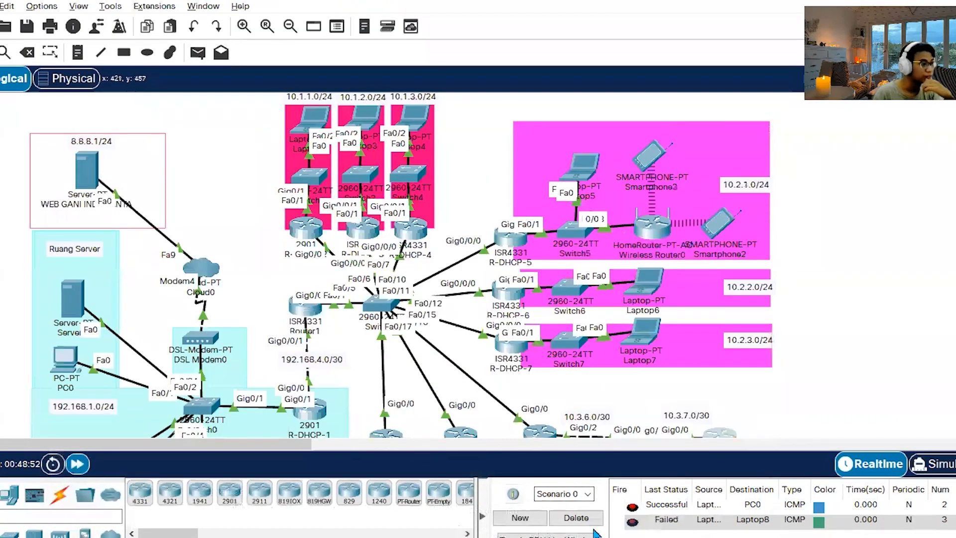
pyautogui.click(576, 518)
pyautogui.click(198, 52)
pyautogui.click(316, 125)
pyautogui.click(312, 230)
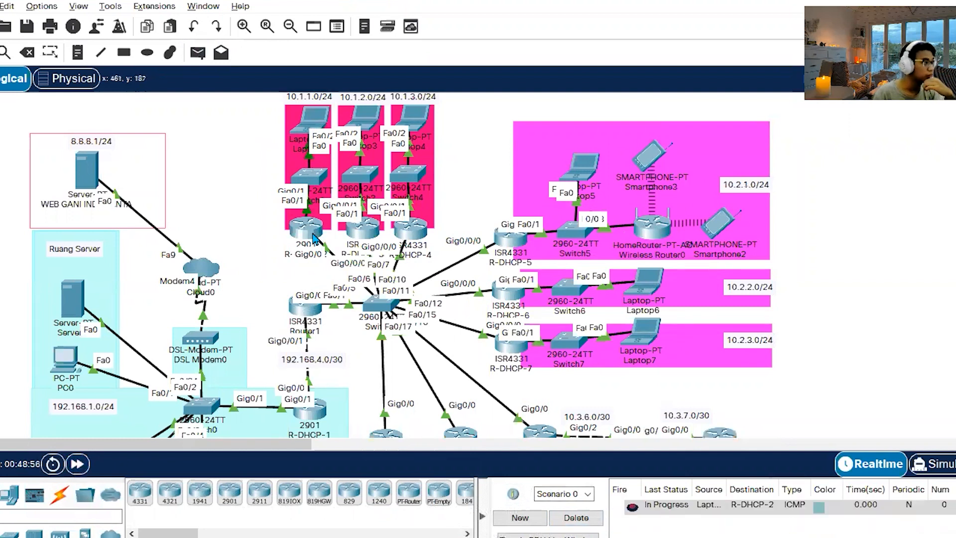
# Send a simple PDU from the 10.1.1.0/24 laptop to Router1 and fire it again.
pyautogui.click(198, 52)
pyautogui.click(315, 125)
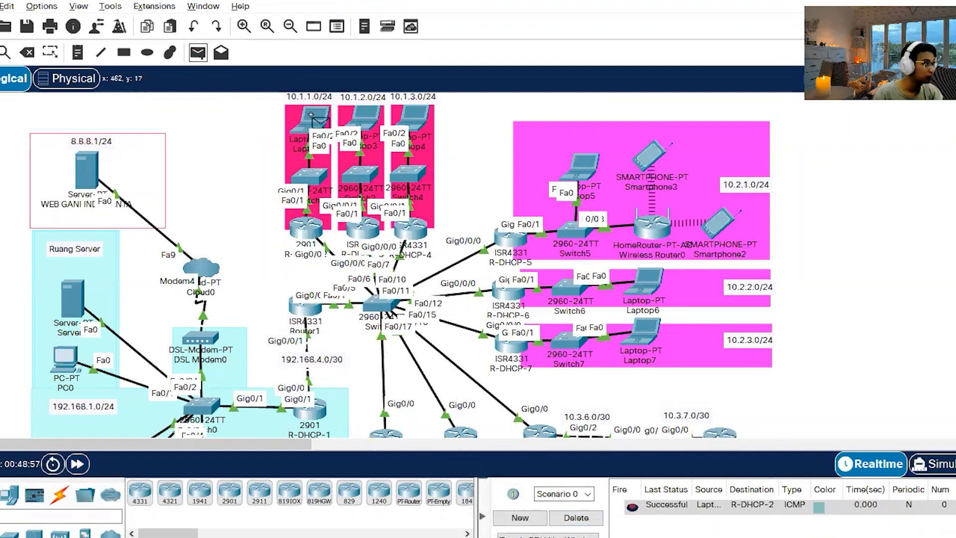
pyautogui.click(308, 315)
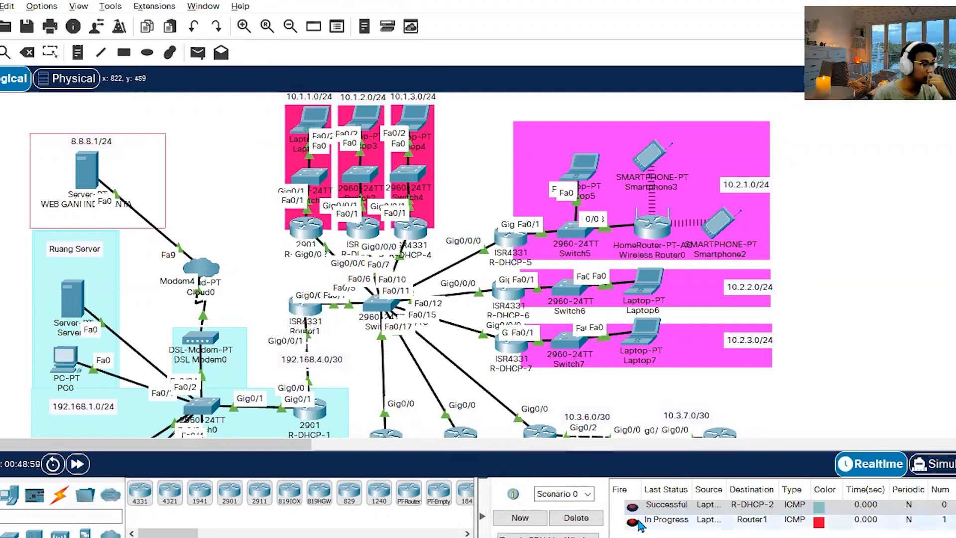
pyautogui.click(632, 522)
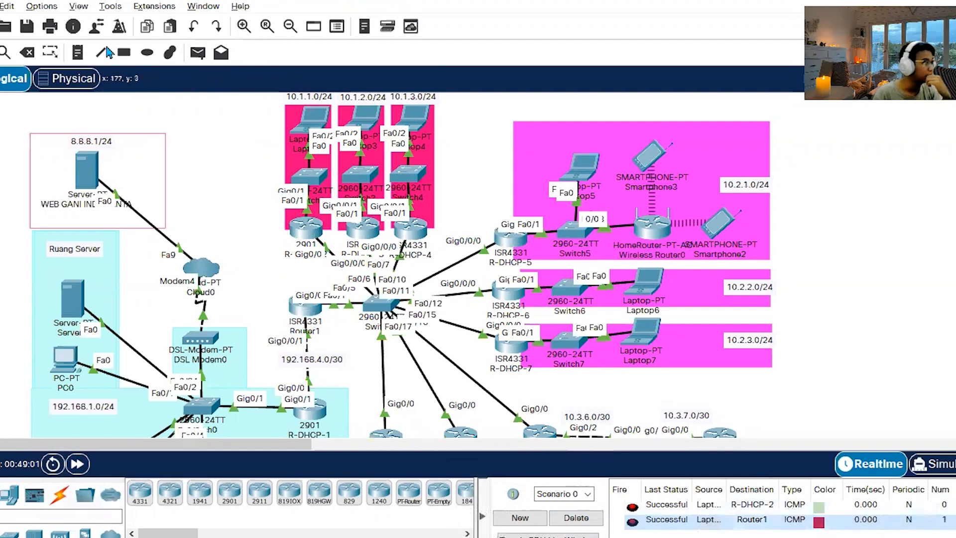
# Try twice to send a simple PDU from the 10.1.1.0/24 laptop to Laptop3.
pyautogui.click(197, 52)
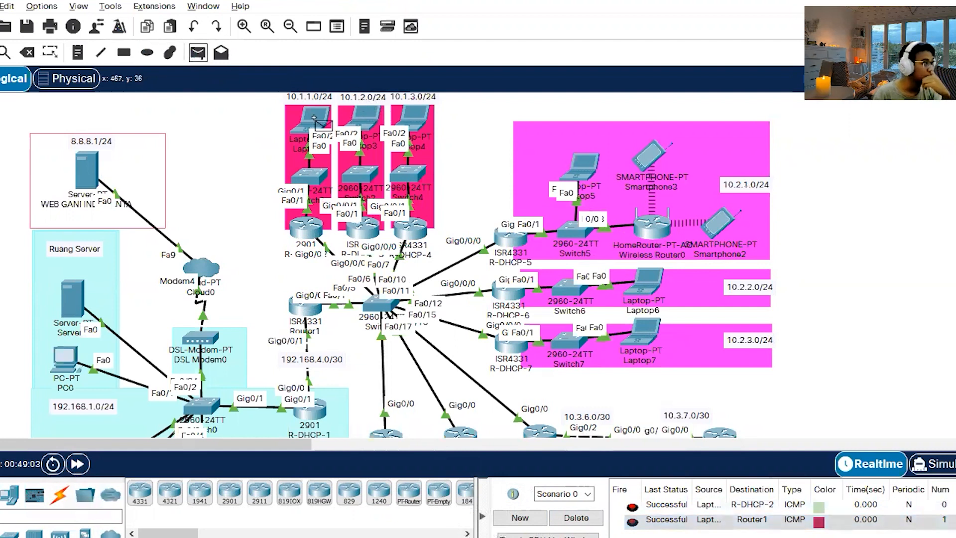
pyautogui.click(366, 115)
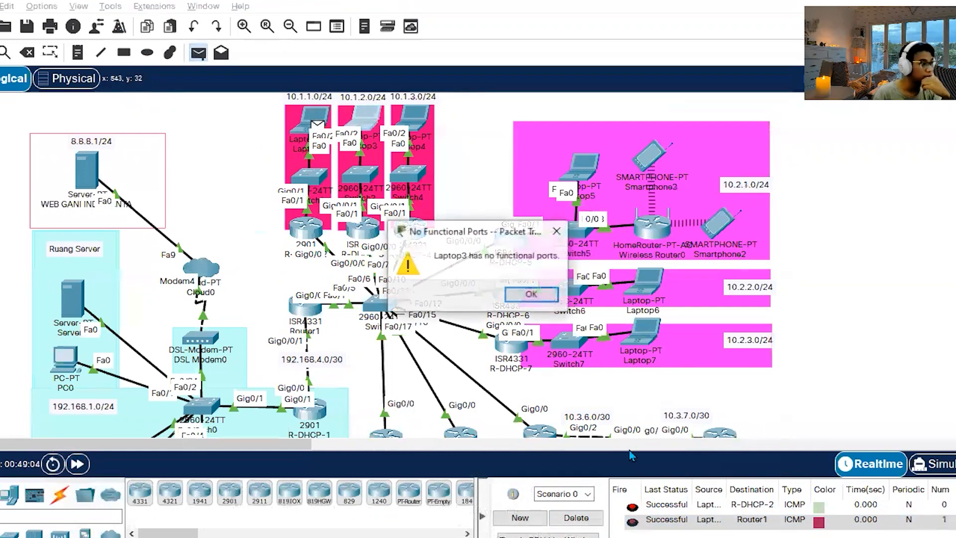
pyautogui.click(521, 301)
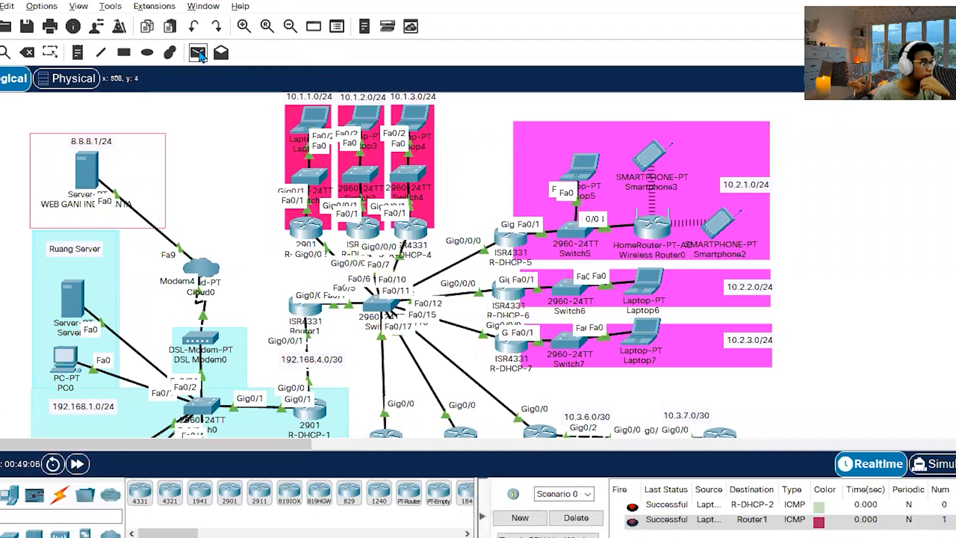
pyautogui.click(366, 111)
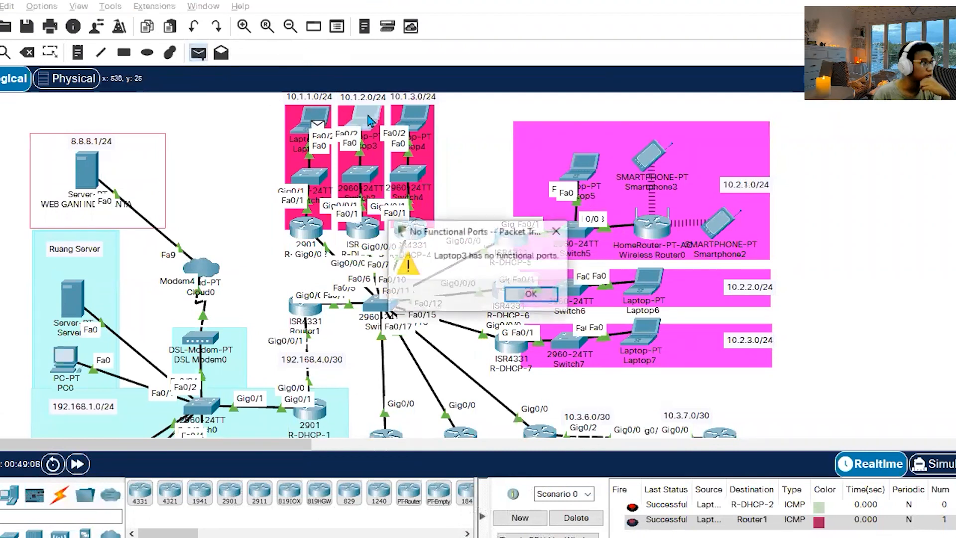
pyautogui.click(523, 294)
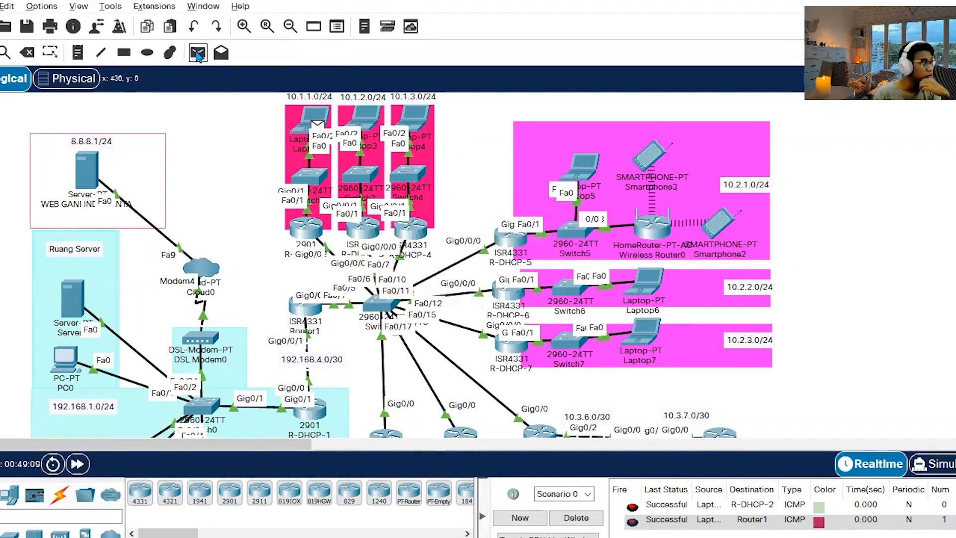
# Set Laptop3's FastEthernet0 IP configuration to DHCP and close its window.
pyautogui.click(367, 118)
pyautogui.click(302, 94)
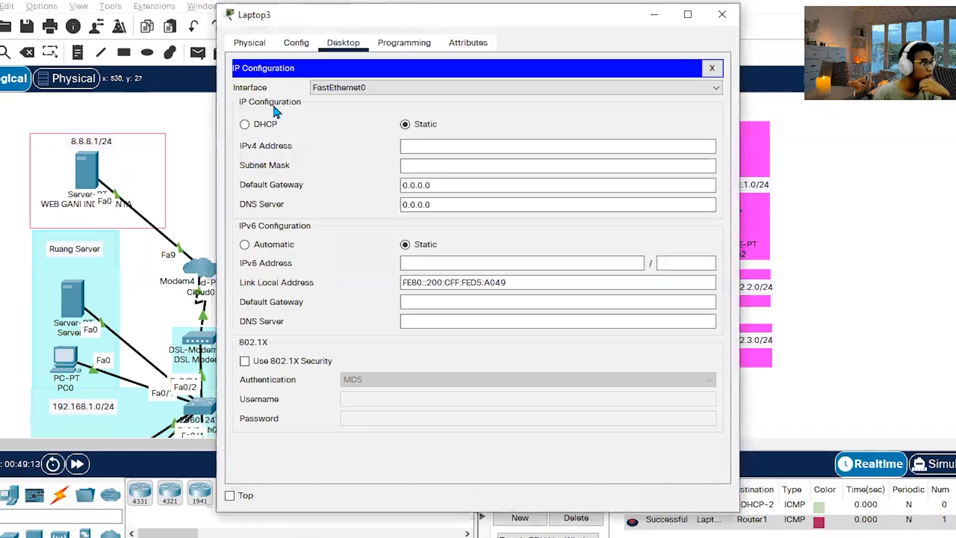
pyautogui.click(275, 124)
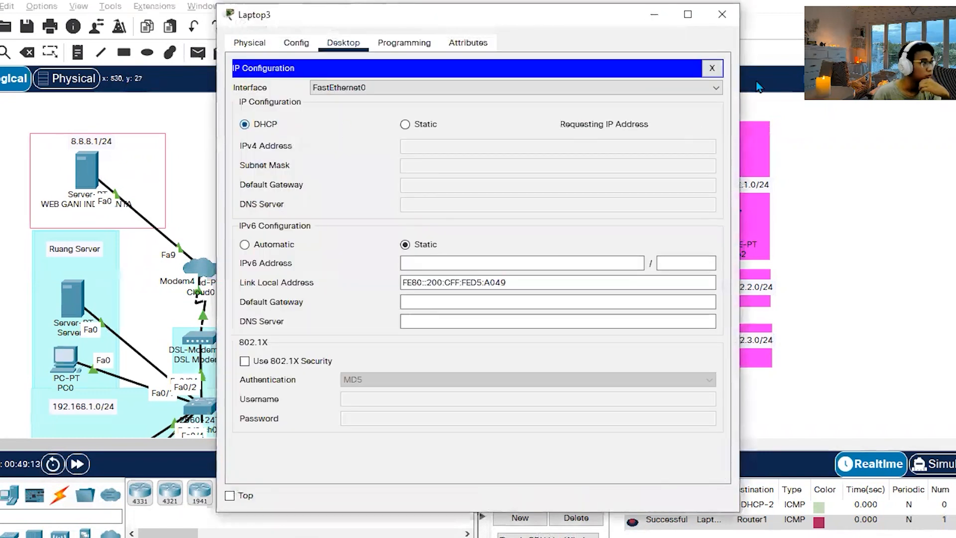
pyautogui.click(724, 24)
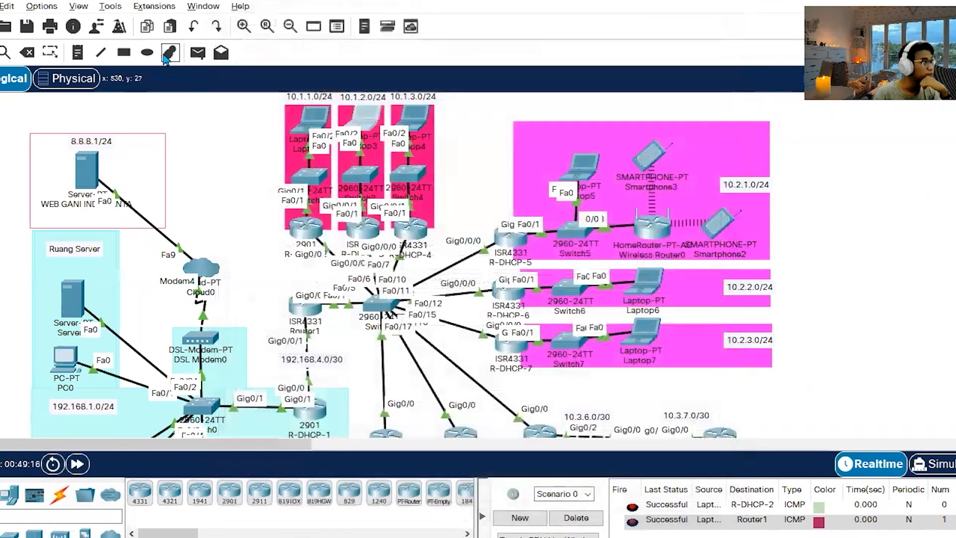
# Send simple PDUs to Laptop3 from the 10.1.1.0/24 laptop and from Laptop4, firing each again.
pyautogui.click(351, 113)
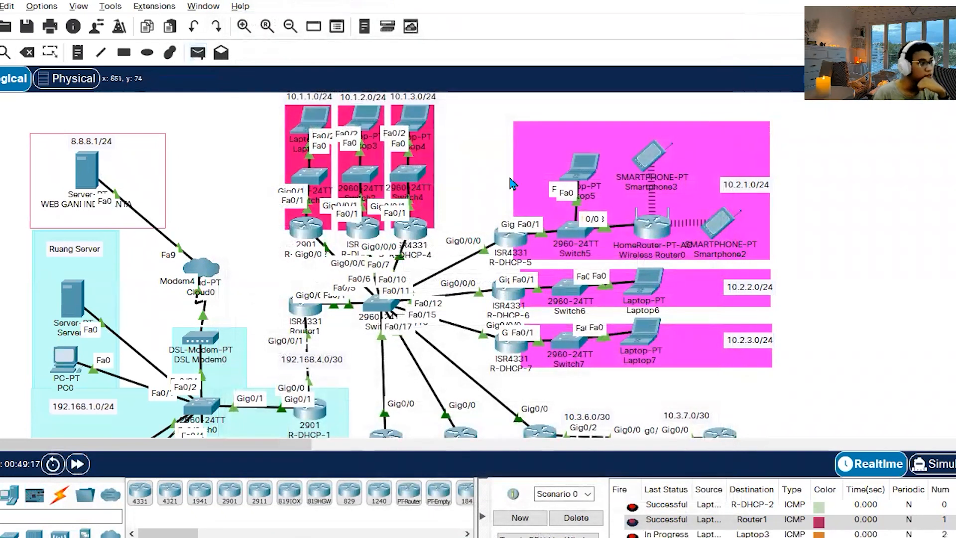
pyautogui.doubleClick(639, 524)
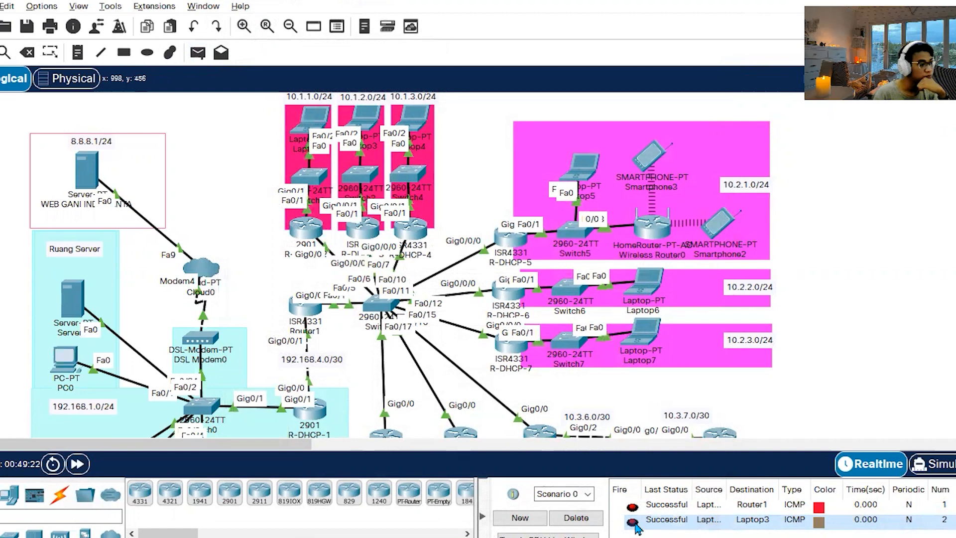
pyautogui.click(197, 52)
pyautogui.click(416, 119)
pyautogui.click(366, 122)
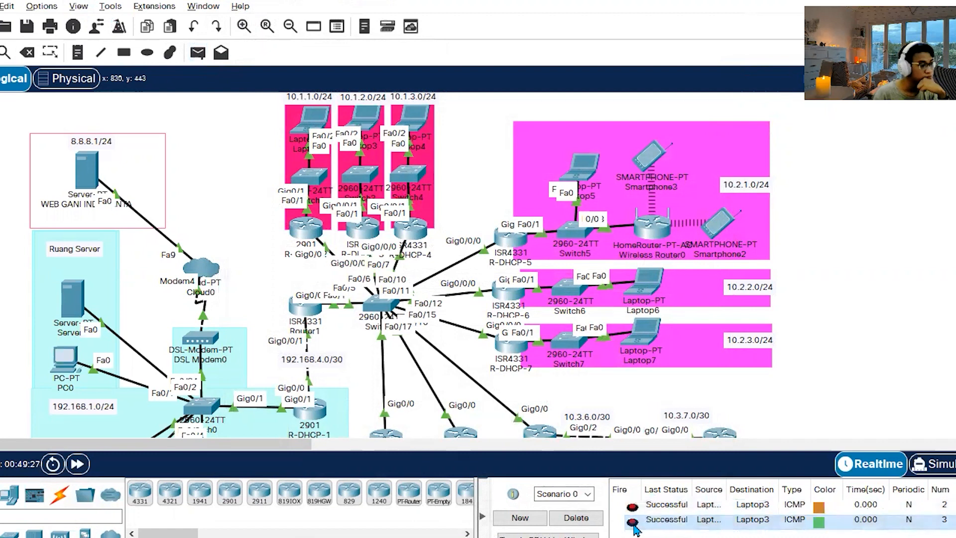
pyautogui.click(632, 522)
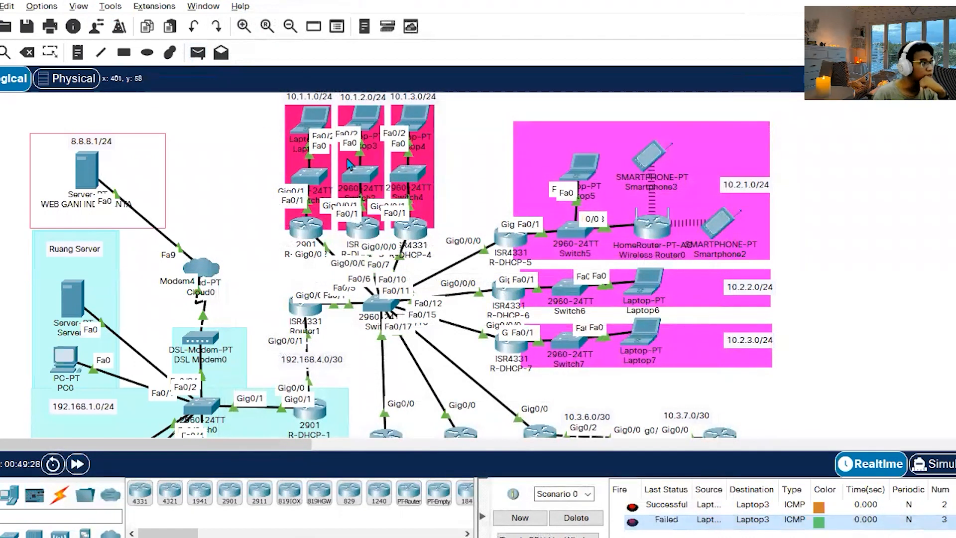
# Send a simple PDU from the 10.1.1.0/24 laptop to Laptop5, and fire it and the last Laptop3 PDU again.
pyautogui.click(198, 52)
pyautogui.click(315, 122)
pyautogui.click(582, 168)
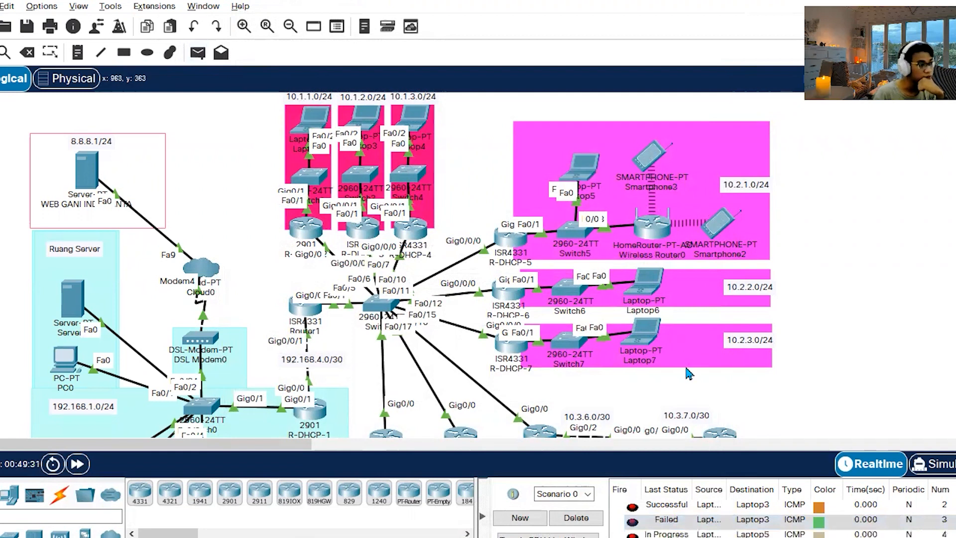
pyautogui.scroll(-1, 678, 520)
pyautogui.doubleClick(637, 525)
pyautogui.doubleClick(636, 509)
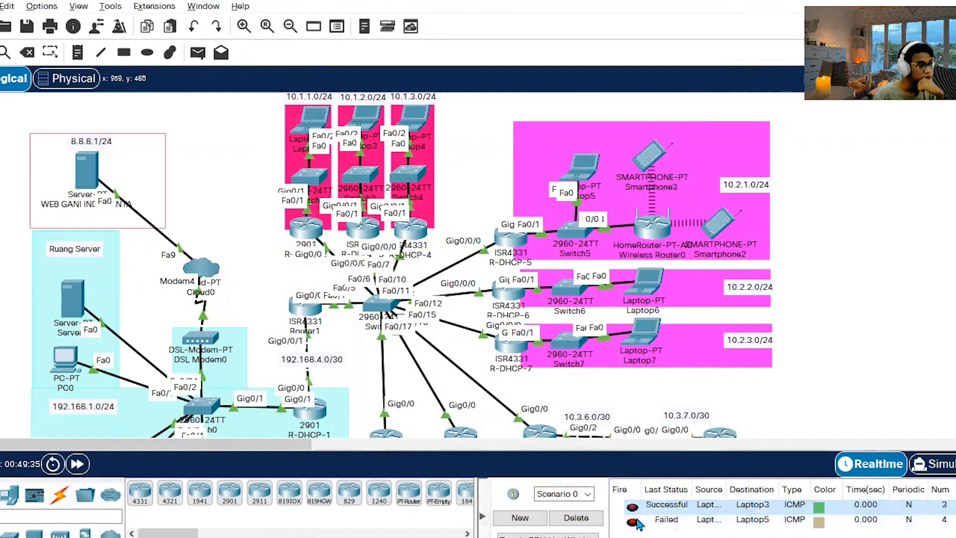
pyautogui.doubleClick(635, 523)
pyautogui.doubleClick(633, 523)
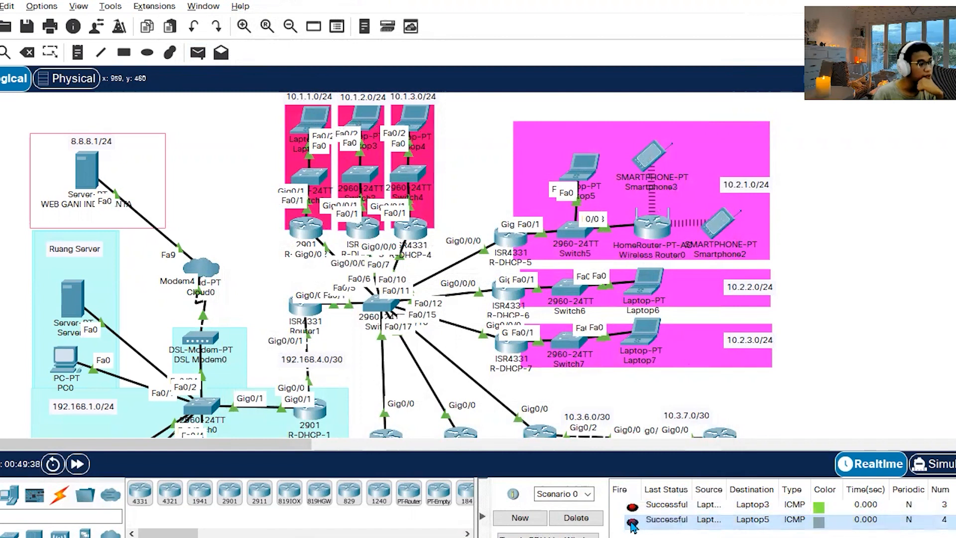
# Send a simple PDU from Laptop6 to Laptop7 and fire it again.
pyautogui.click(197, 52)
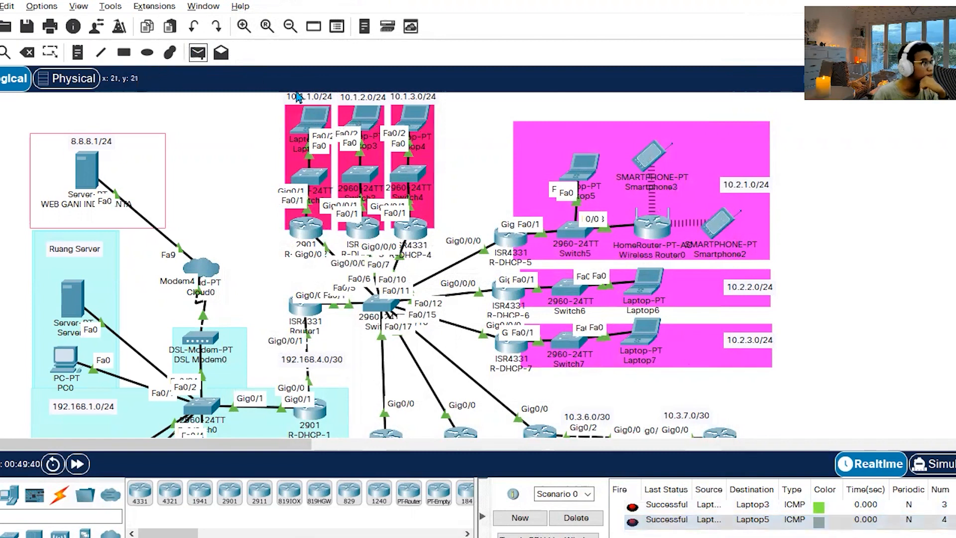
pyautogui.click(647, 280)
pyautogui.click(646, 333)
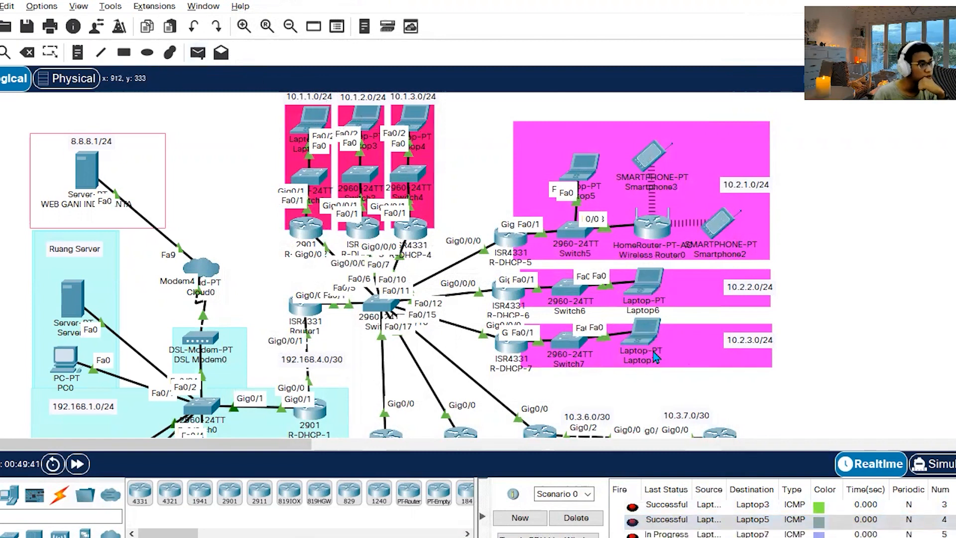
pyautogui.scroll(-1, 680, 520)
pyautogui.doubleClick(633, 524)
pyautogui.doubleClick(633, 526)
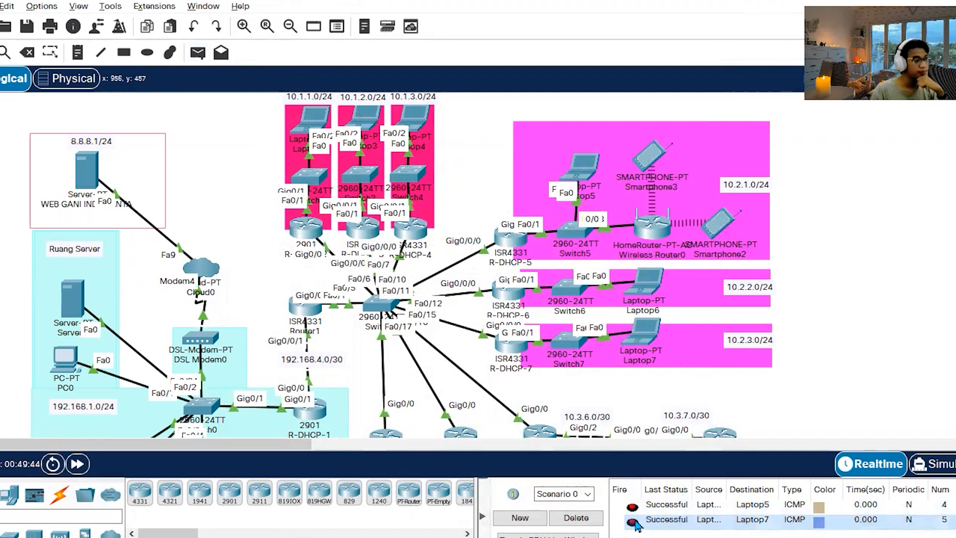
# Send a simple PDU from the 10.1.1.0/24 laptop to Laptop6 and fire it again several times.
pyautogui.click(197, 52)
pyautogui.click(310, 115)
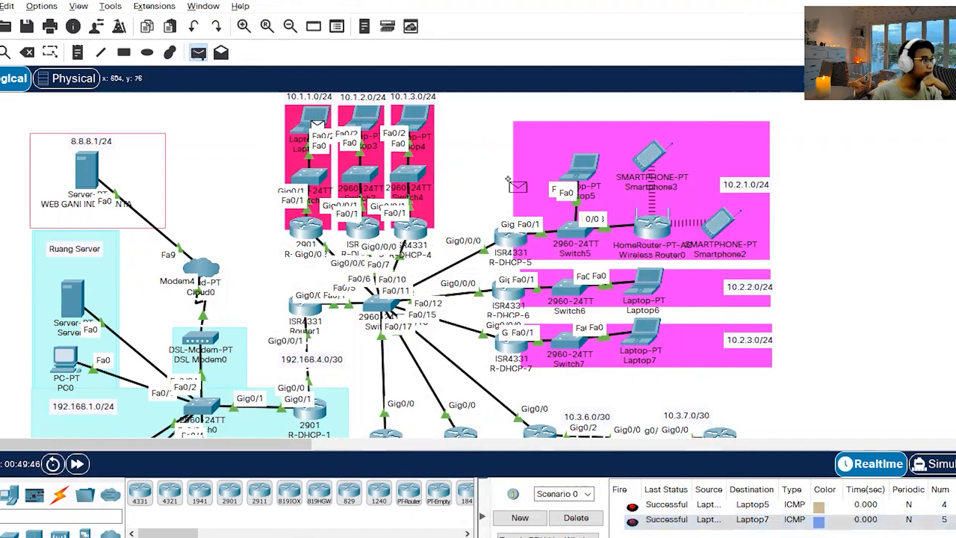
pyautogui.click(644, 279)
pyautogui.scroll(-1, 650, 525)
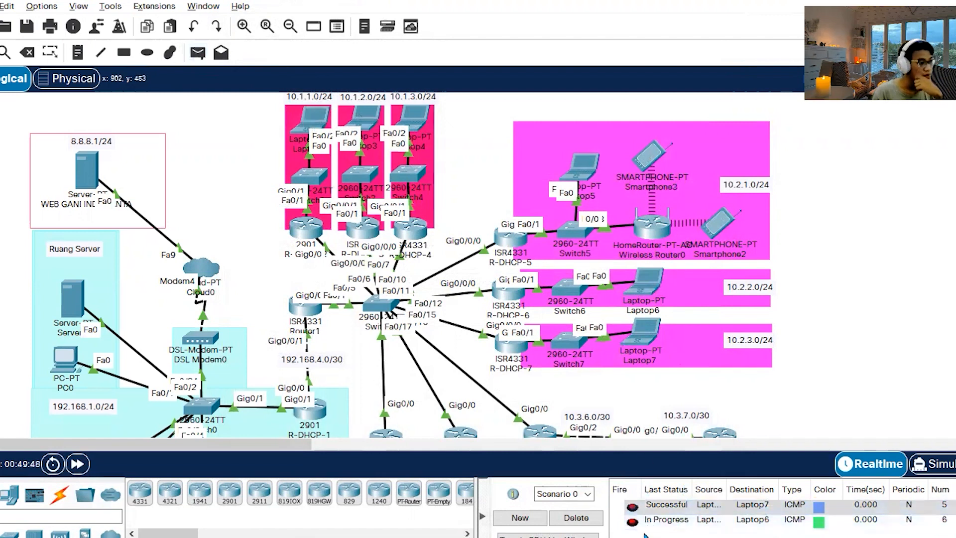
pyautogui.doubleClick(636, 524)
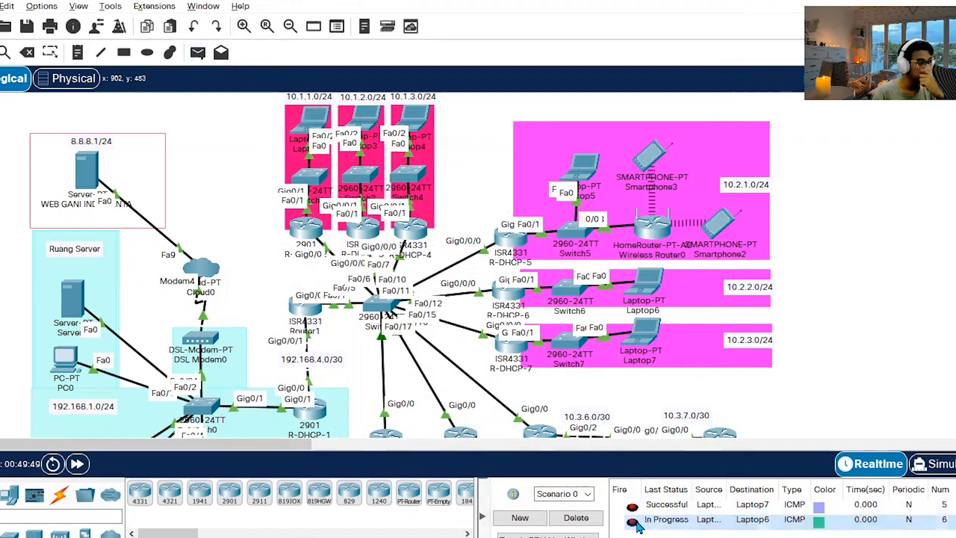
pyautogui.doubleClick(637, 521)
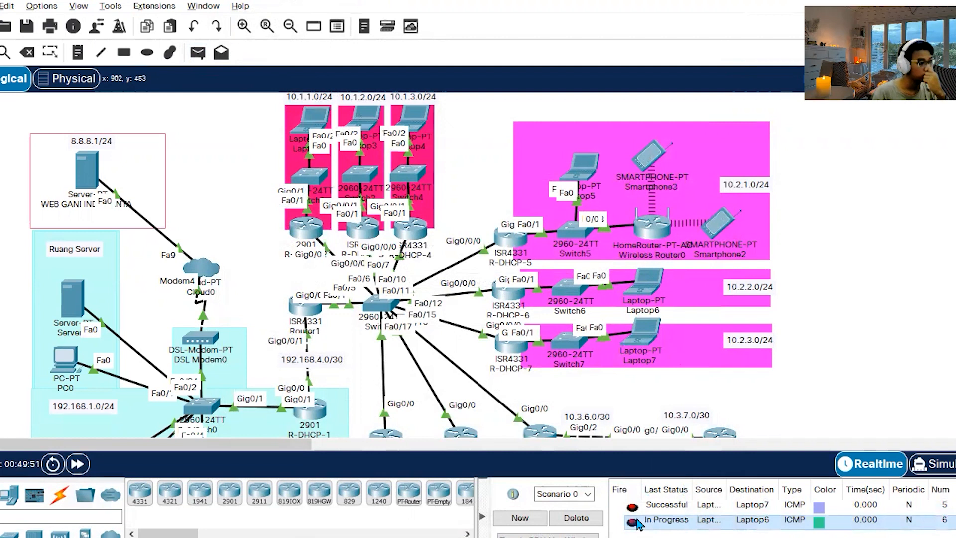
pyautogui.doubleClick(637, 522)
# Send a simple PDU from Laptop8 in 10.3.1.0/24 to Laptop9 in 10.3.2.0/24.
pyautogui.scroll(-5, 644, 380)
pyautogui.click(198, 52)
pyautogui.click(386, 304)
pyautogui.click(468, 300)
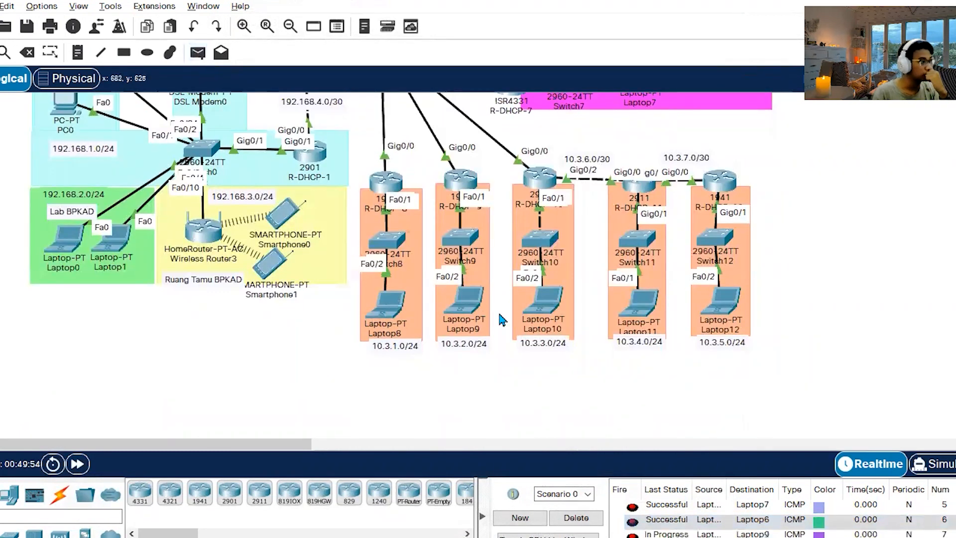
pyautogui.scroll(-1, 633, 534)
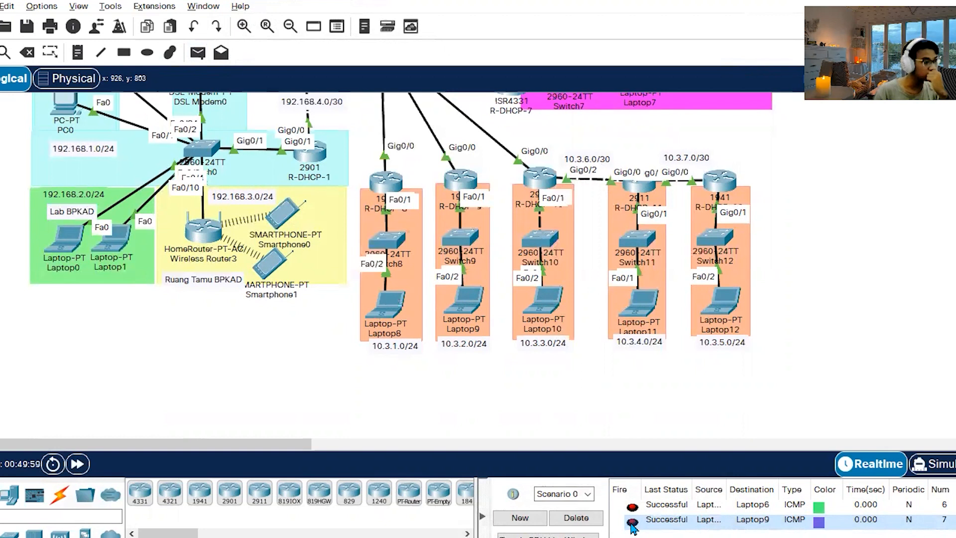
# Send a simple PDU from Laptop11 in 10.3.4.0/24 to Laptop12 in 10.3.5.0/24 and fire it again several times.
pyautogui.click(198, 52)
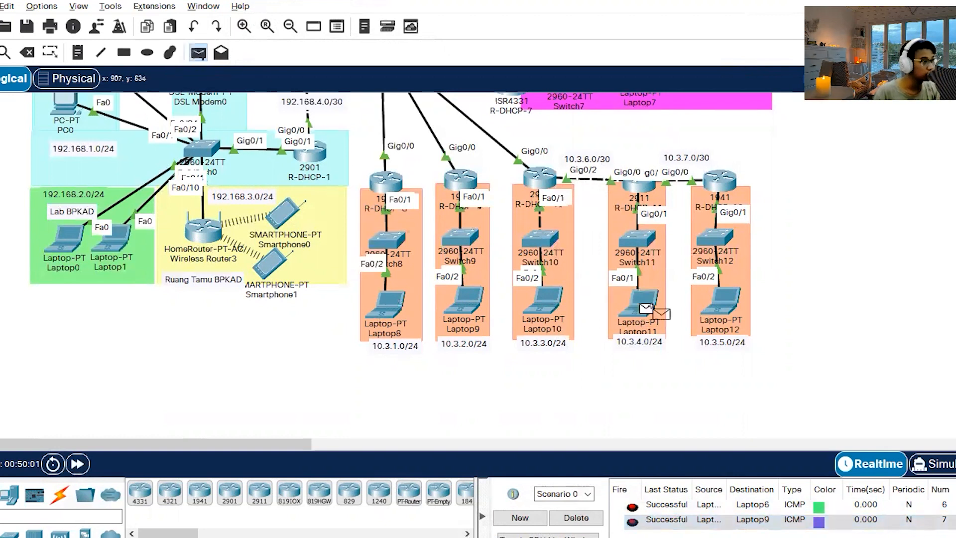
pyautogui.click(722, 303)
pyautogui.hscroll(3, 669, 520)
pyautogui.hscroll(-3, 669, 521)
pyautogui.click(632, 533)
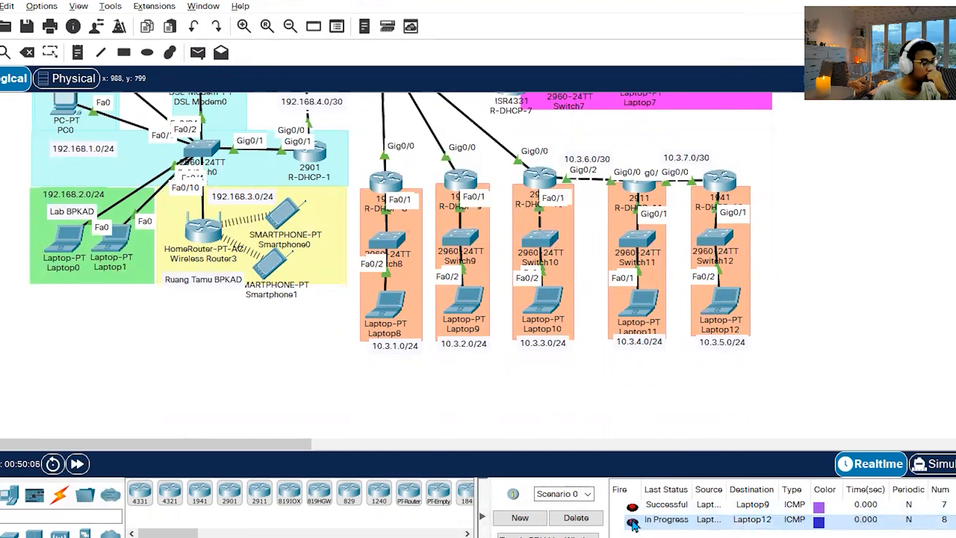
pyautogui.click(632, 522)
pyautogui.click(632, 522)
pyautogui.click(632, 522)
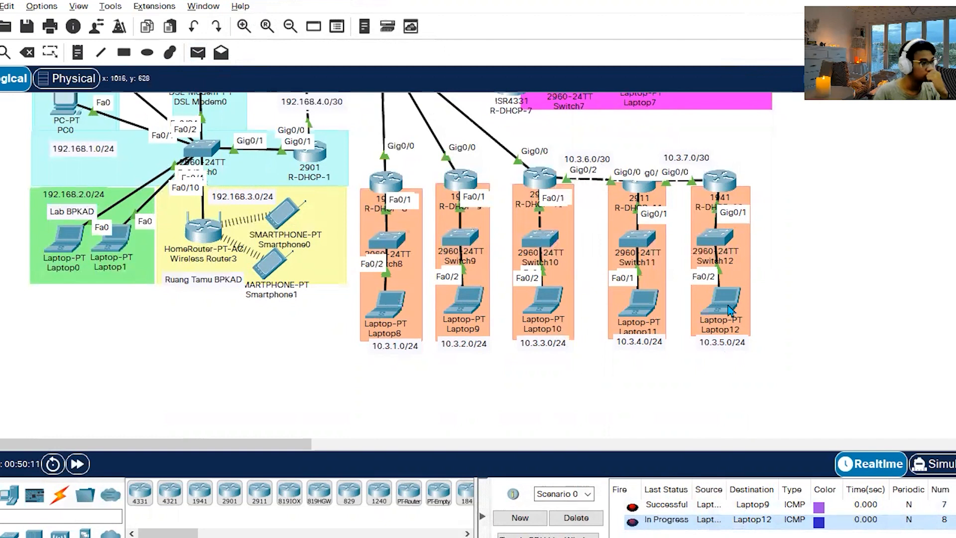
# Renew Laptop11's address request by switching its IP configuration to Static and back to DHCP, and close its window.
pyautogui.moveTo(646, 305)
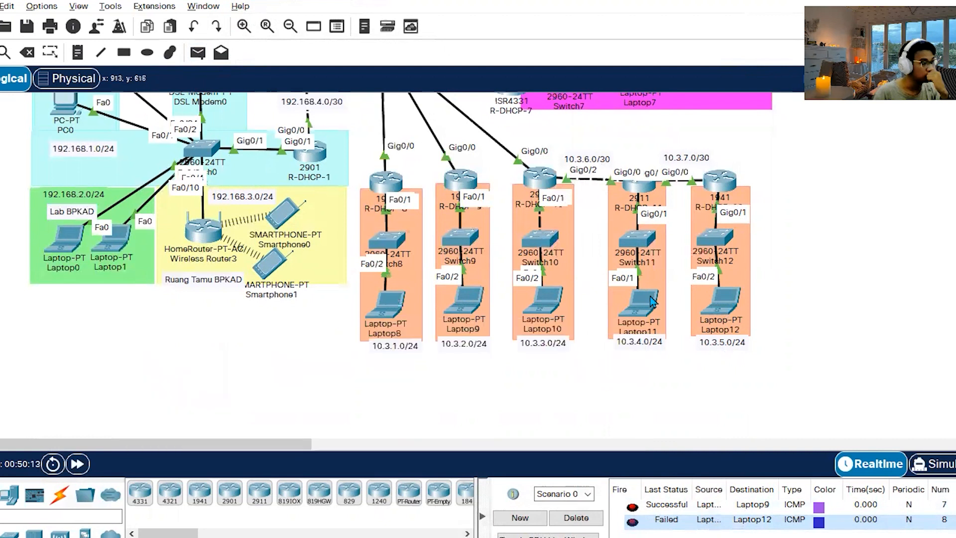
pyautogui.click(647, 301)
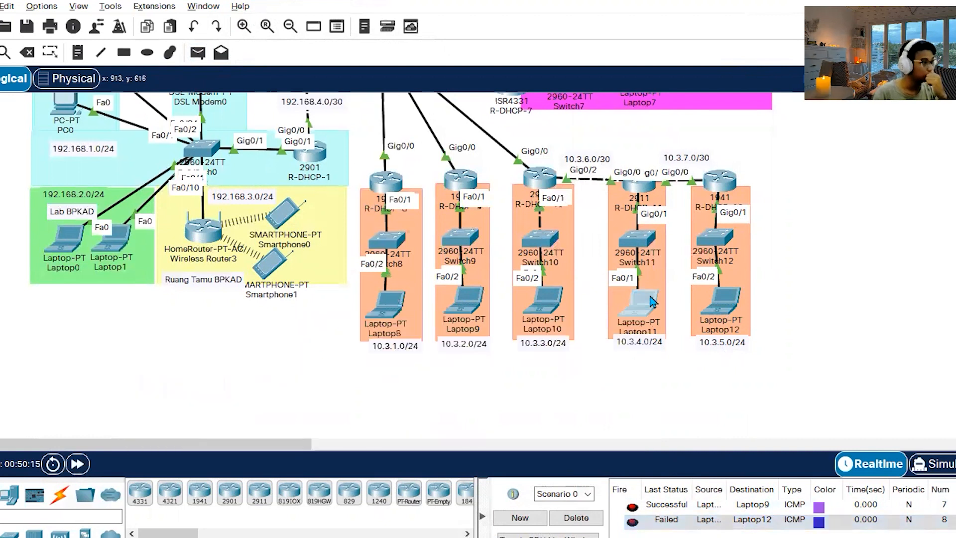
pyautogui.click(276, 115)
pyautogui.click(428, 126)
pyautogui.click(244, 123)
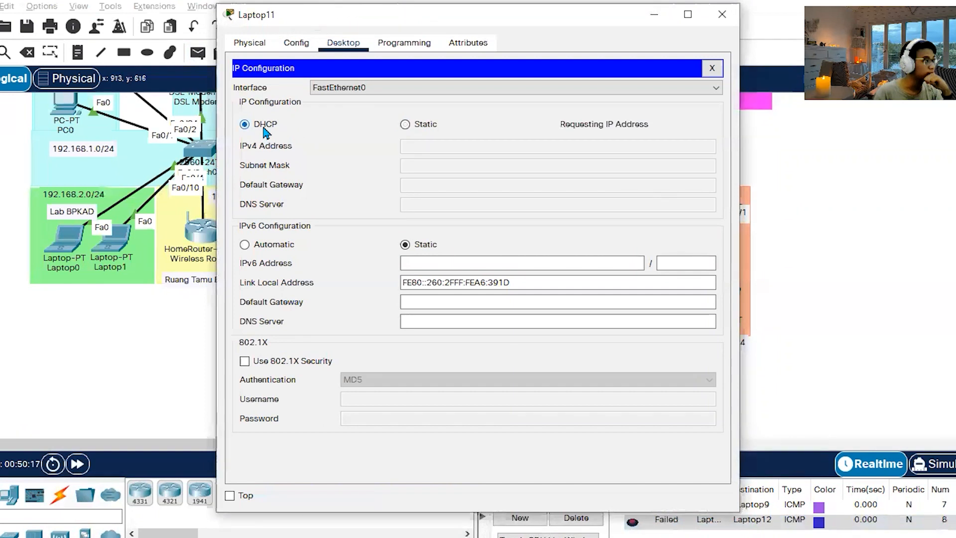
pyautogui.click(723, 17)
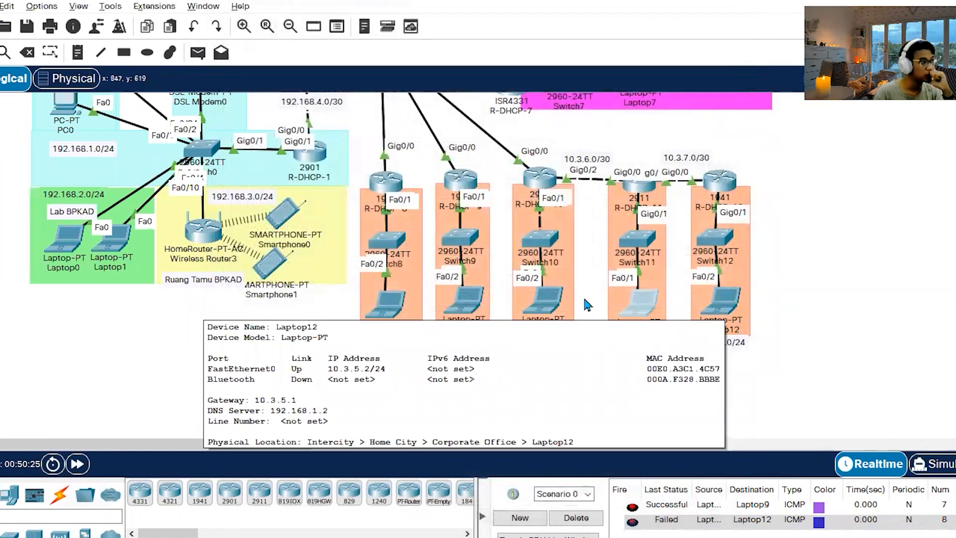
# Display the DHCP section of R-DHCP-11's running configuration with "do show run | sec dhcp" and close the router window.
pyautogui.moveTo(553, 304)
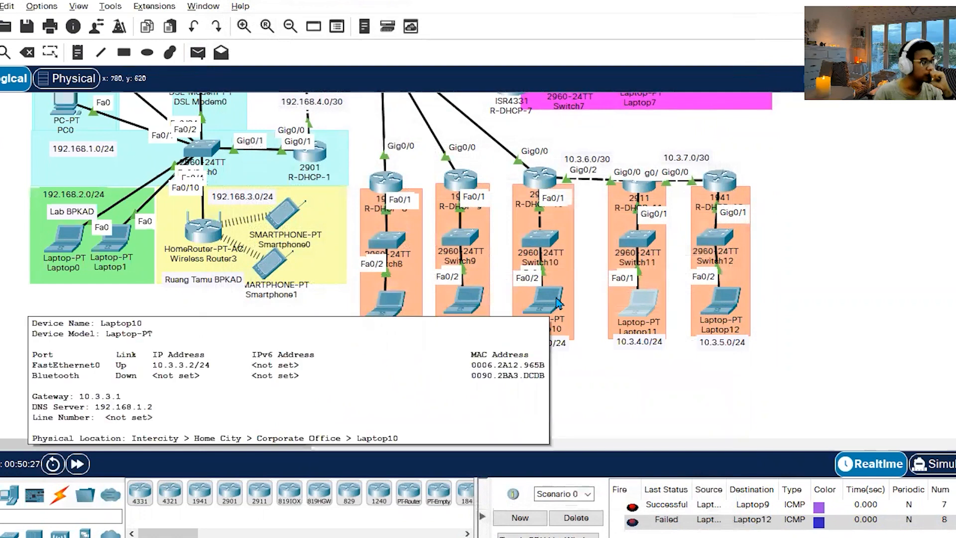
pyautogui.click(638, 186)
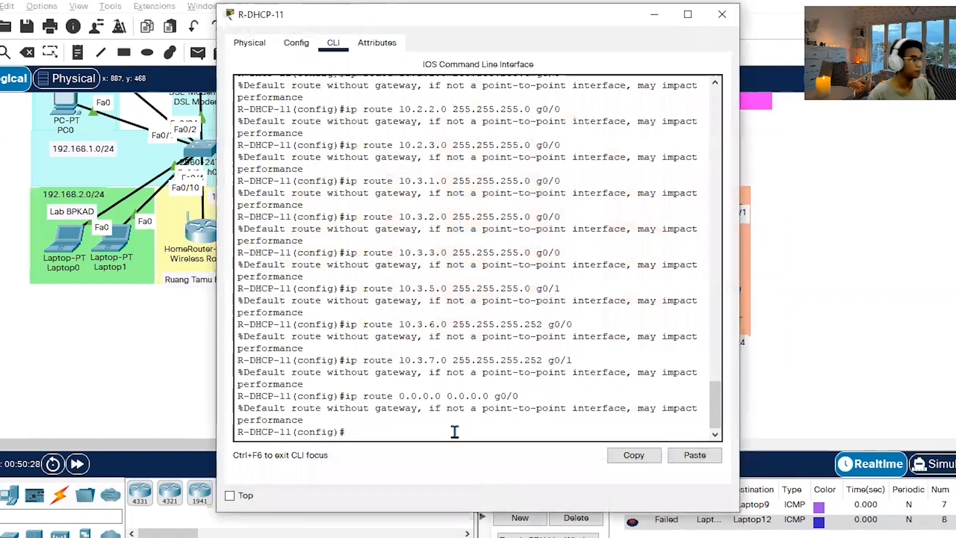
pyautogui.write('do show')
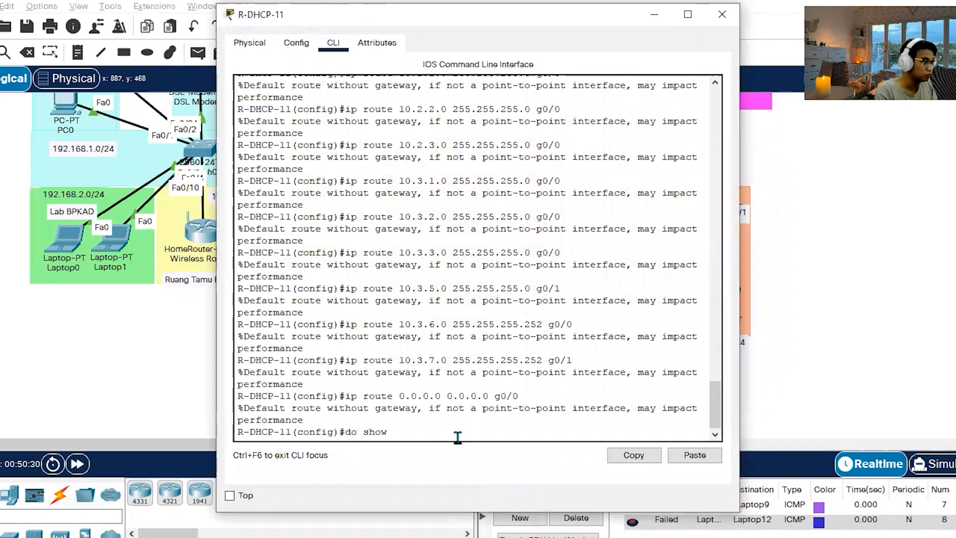
pyautogui.write(' run | sec d')
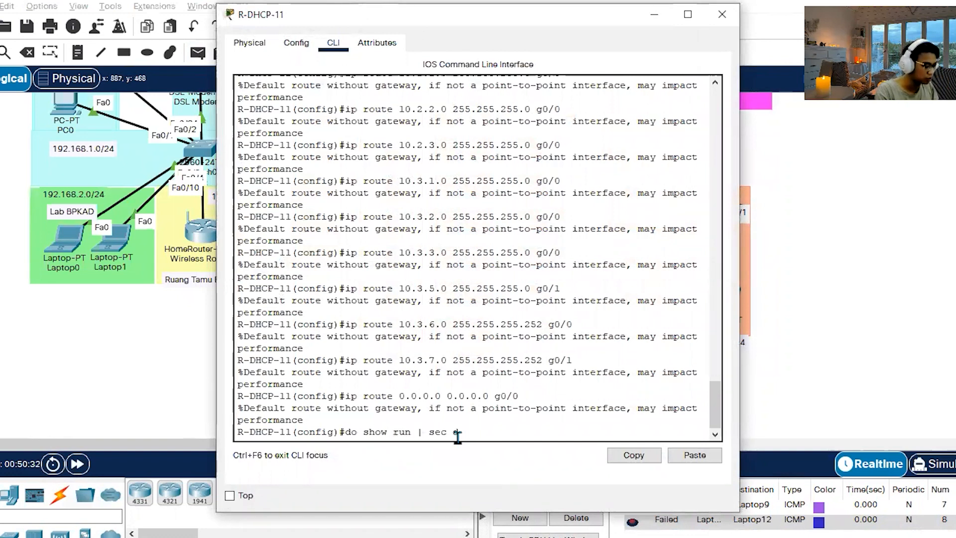
pyautogui.write('hcp')
pyautogui.press('Return')
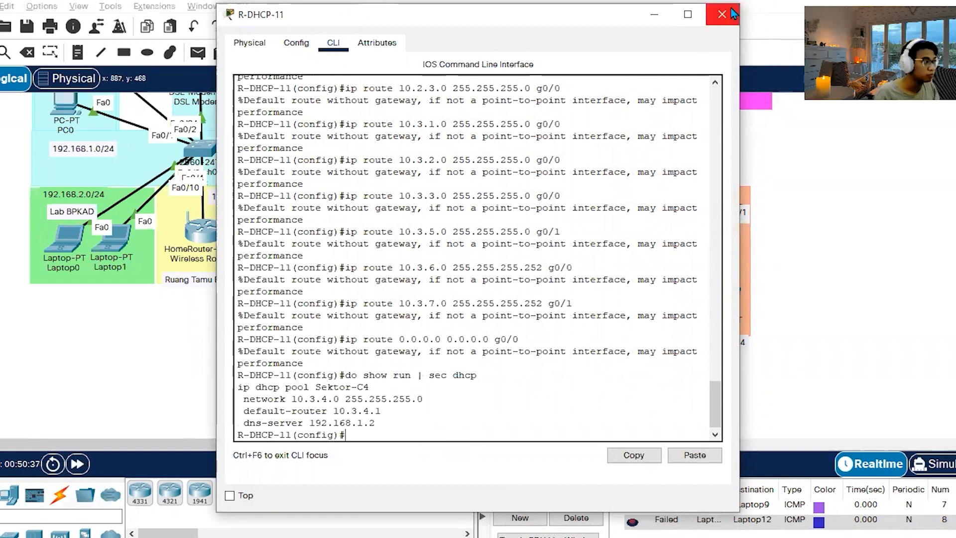
pyautogui.moveTo(579, 21); pyautogui.dragTo(418, 17)
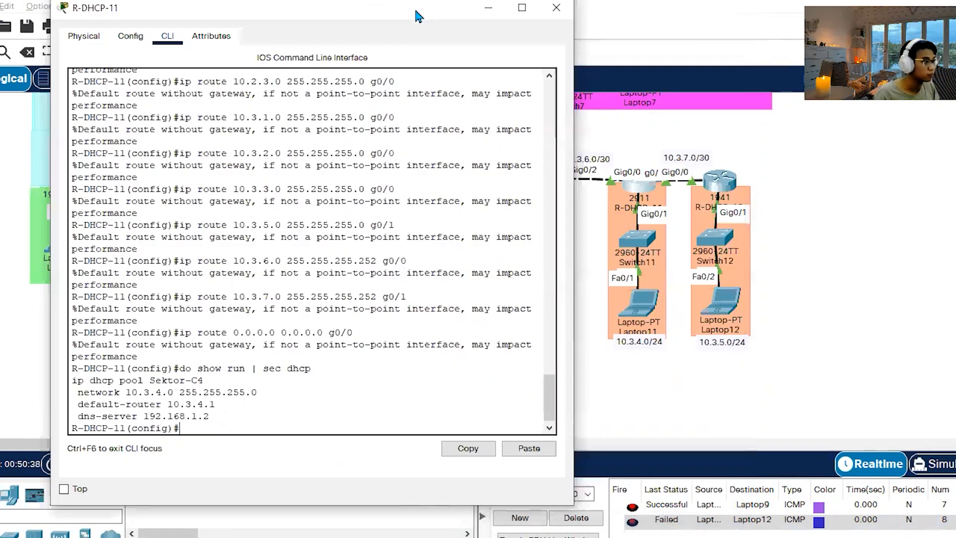
pyautogui.click(556, 7)
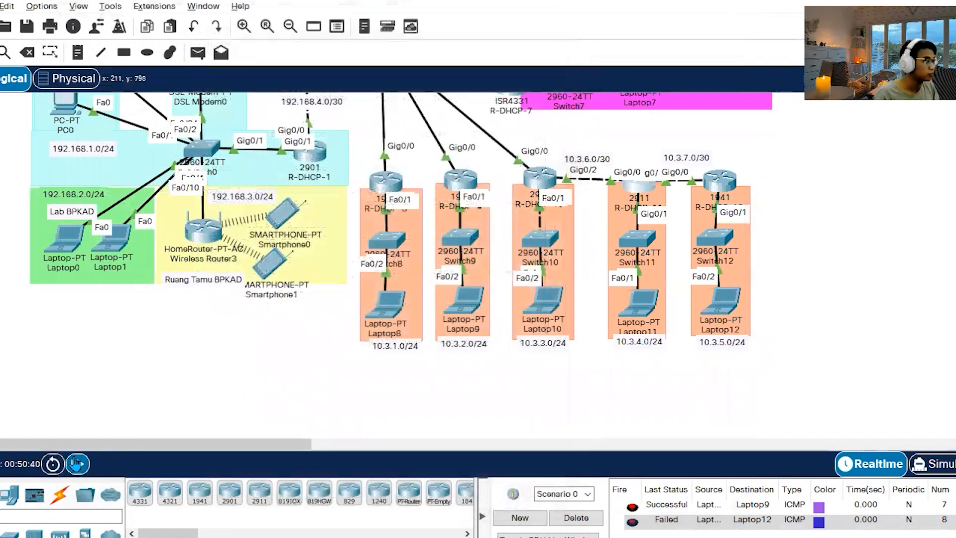
# Retry Laptop11's address request by toggling its IP configuration between Static and DHCP twice, leave it on DHCP, and close its window.
pyautogui.click(641, 302)
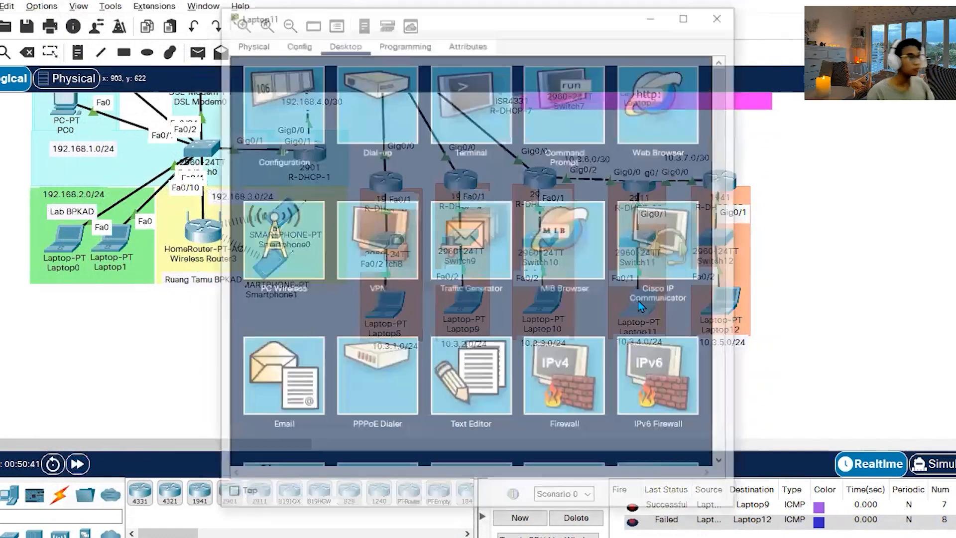
pyautogui.click(287, 116)
pyautogui.click(405, 124)
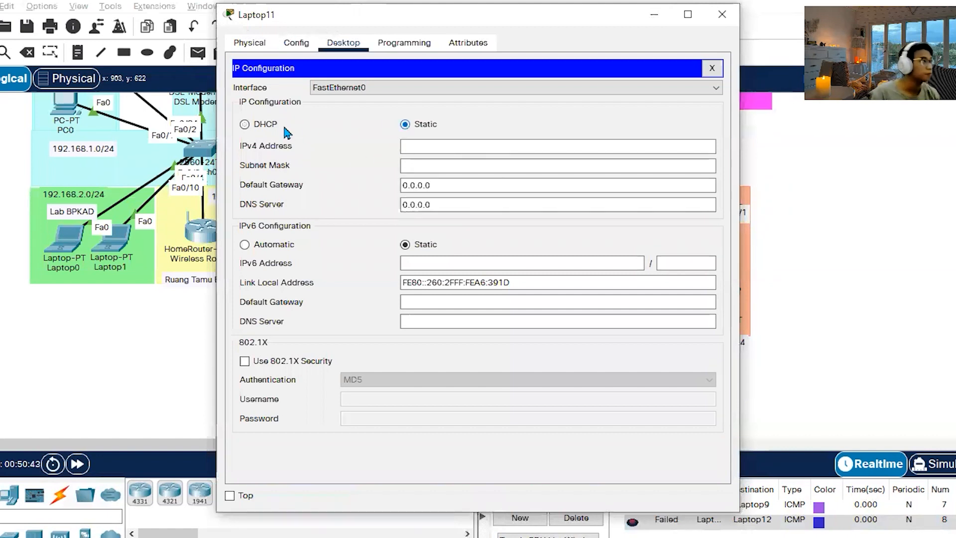
pyautogui.click(264, 127)
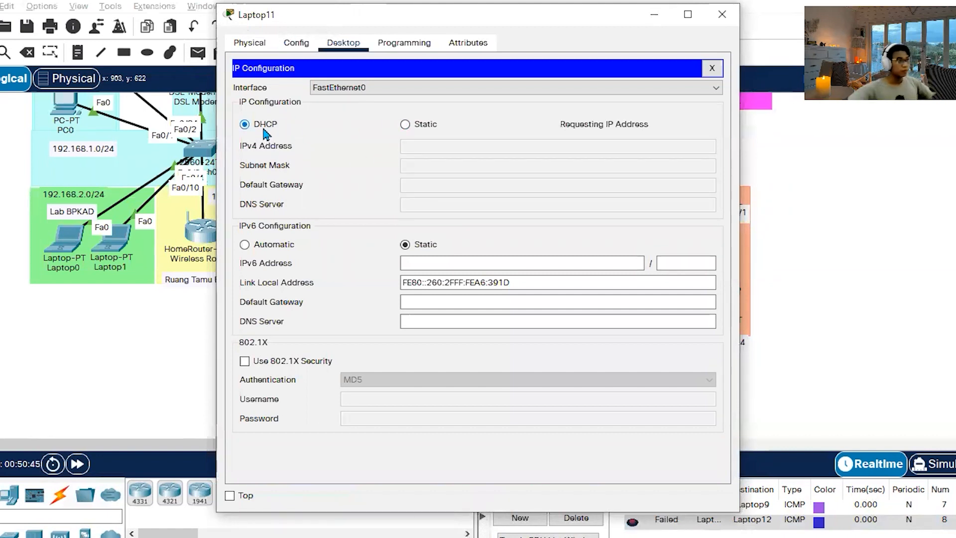
pyautogui.click(418, 128)
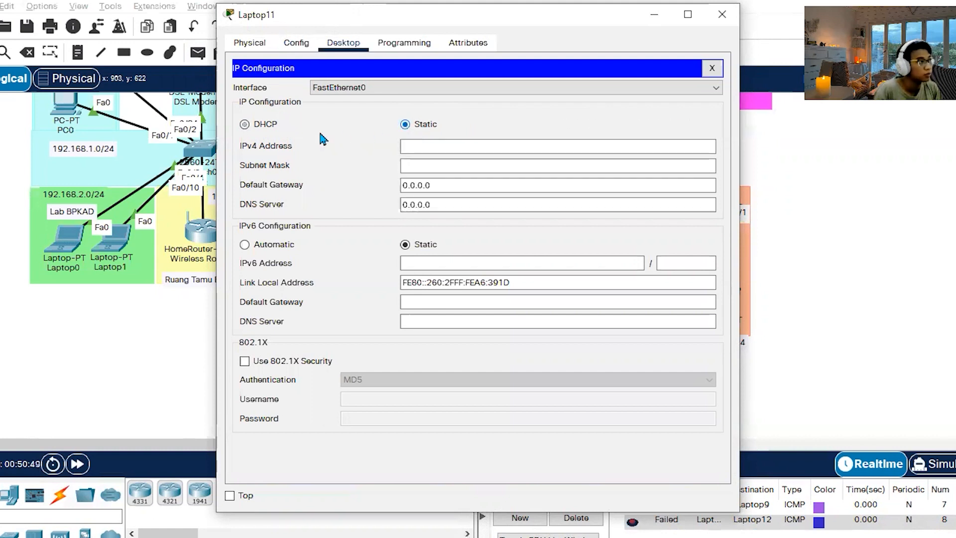
pyautogui.click(253, 125)
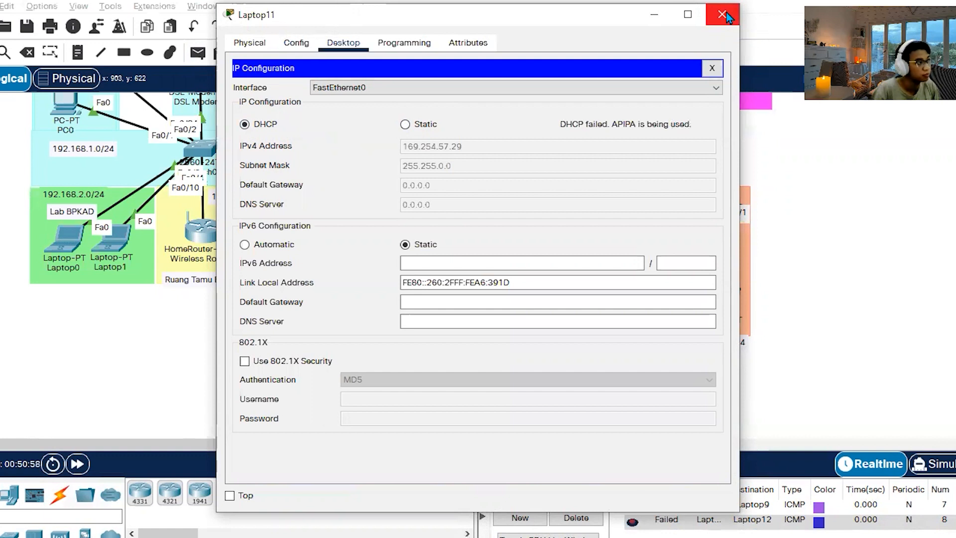
pyautogui.click(722, 15)
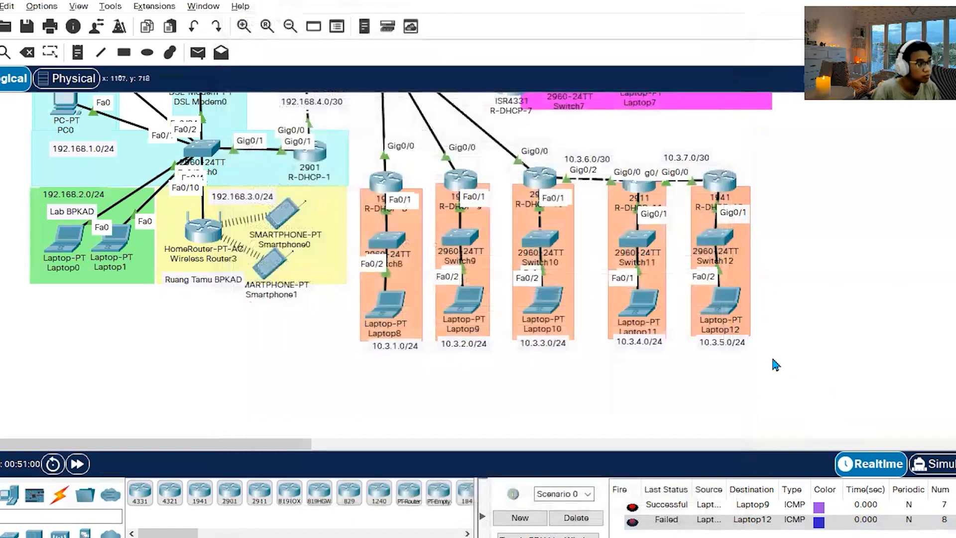
# Reopen Laptop11's IP configuration, switch it to Static and back to DHCP, and close the window.
pyautogui.moveTo(643, 244)
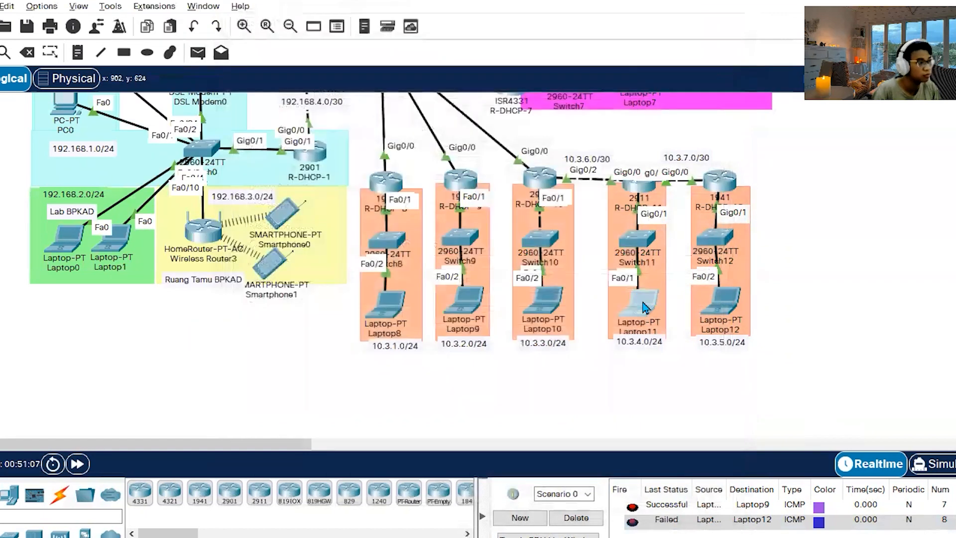
pyautogui.click(646, 303)
pyautogui.click(296, 123)
pyautogui.click(425, 125)
pyautogui.click(276, 124)
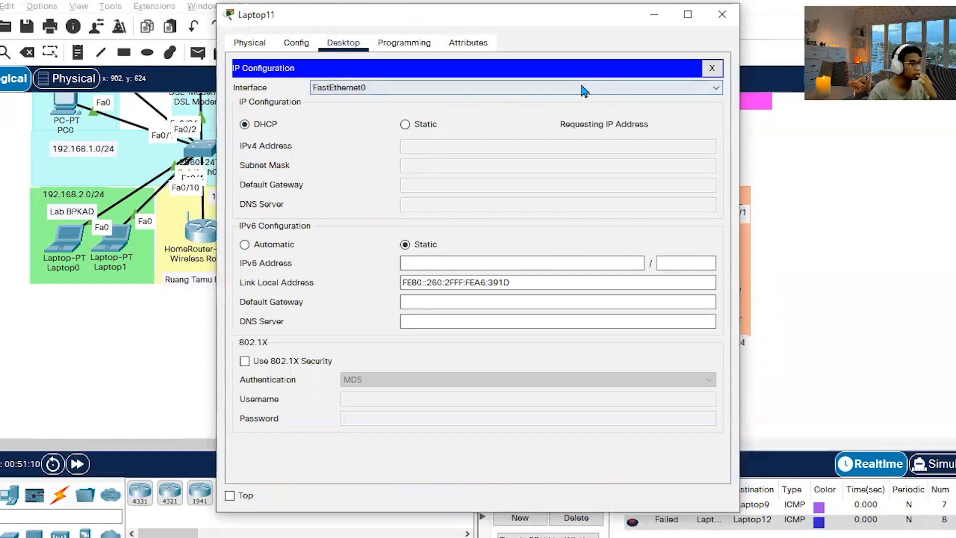
pyautogui.click(721, 14)
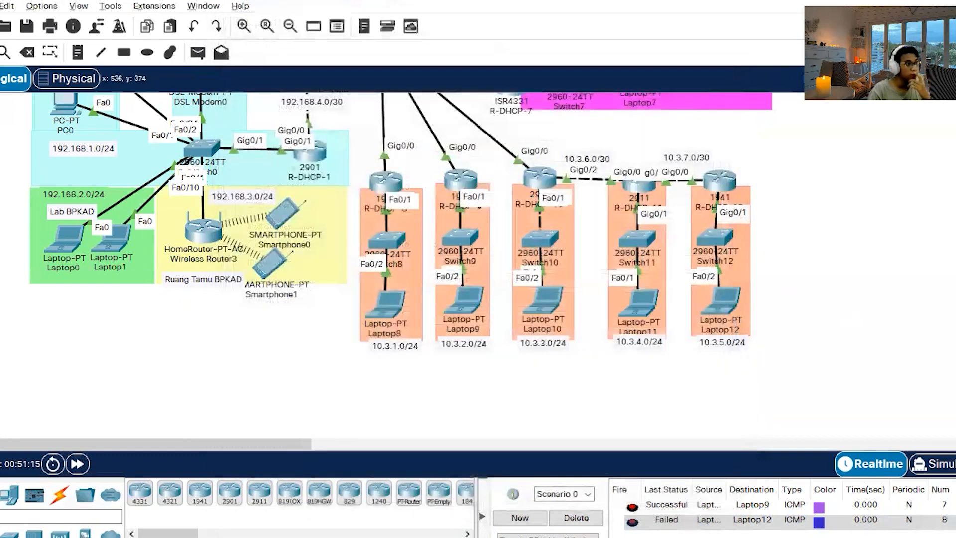
# Send a simple PDU from Laptop12 in 10.3.5.0/24 to Laptop10 in 10.3.3.0/24 and fire it again several times.
pyautogui.click(724, 305)
pyautogui.click(553, 310)
pyautogui.scroll(-1, 660, 521)
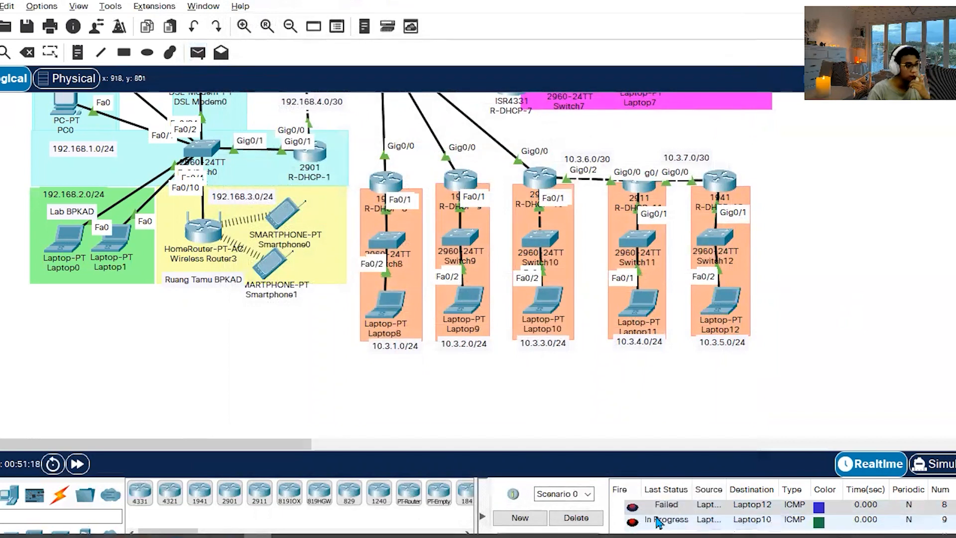
pyautogui.doubleClick(632, 523)
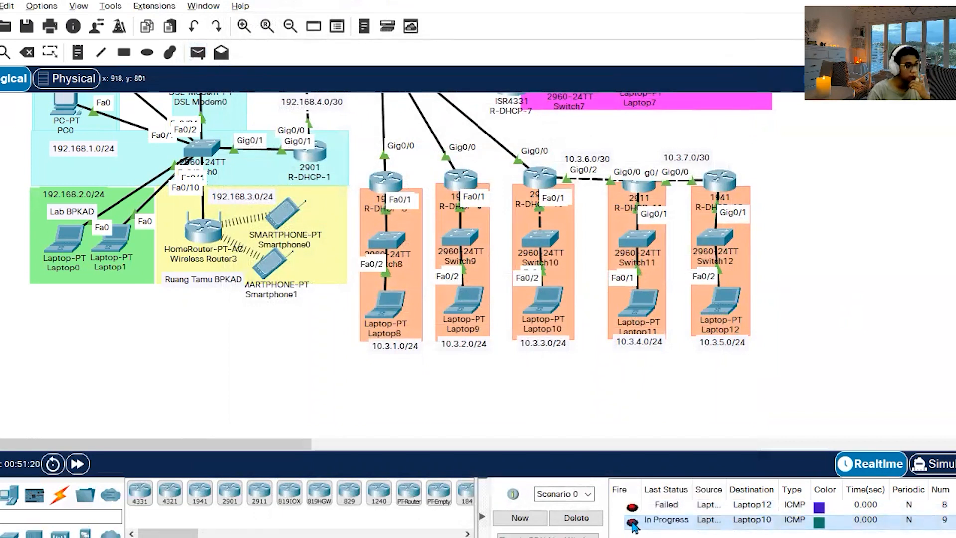
pyautogui.doubleClick(633, 523)
pyautogui.doubleClick(633, 522)
# Send a simple PDU from Laptop9 in 10.3.2.0/24 to Laptop12 in 10.3.5.0/24 and fire it again several times.
pyautogui.click(198, 52)
pyautogui.click(466, 297)
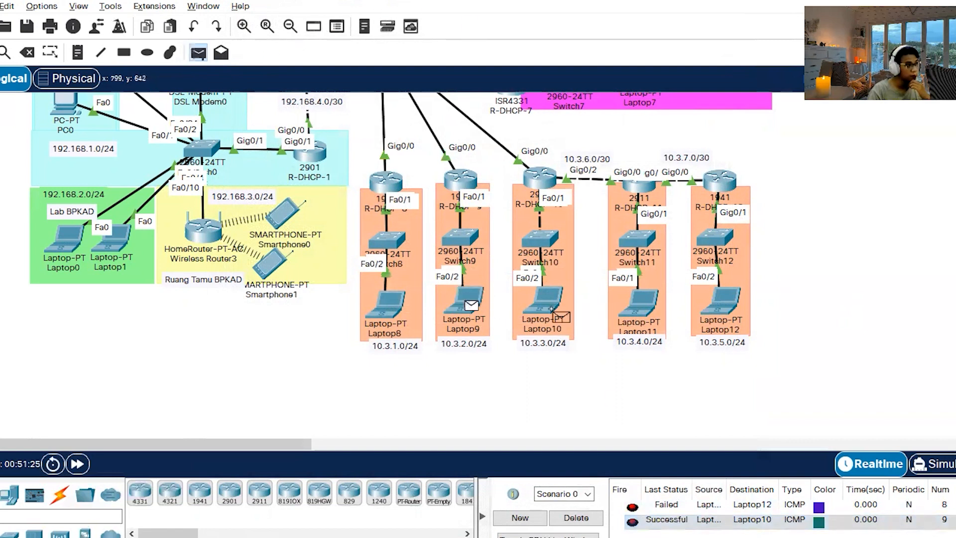
pyautogui.click(722, 304)
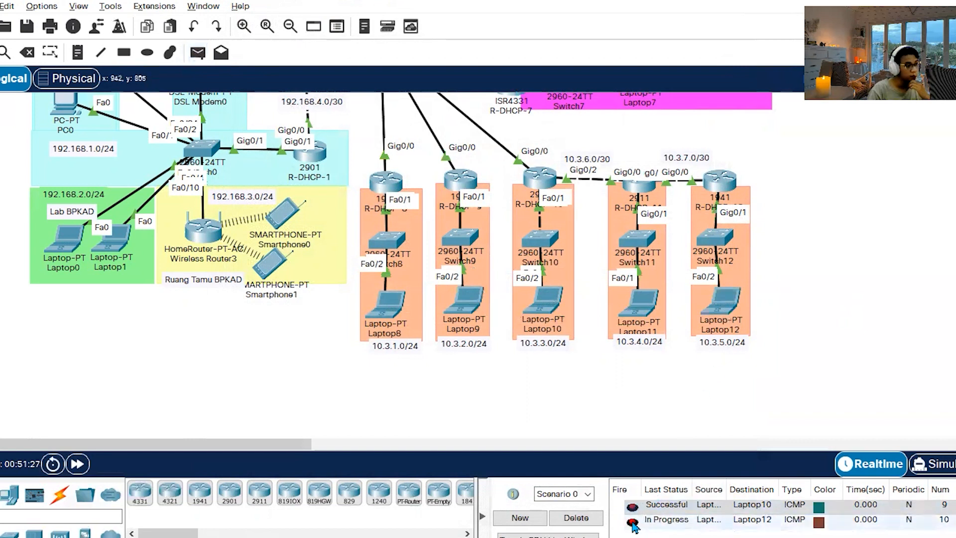
pyautogui.click(633, 523)
pyautogui.doubleClick(633, 524)
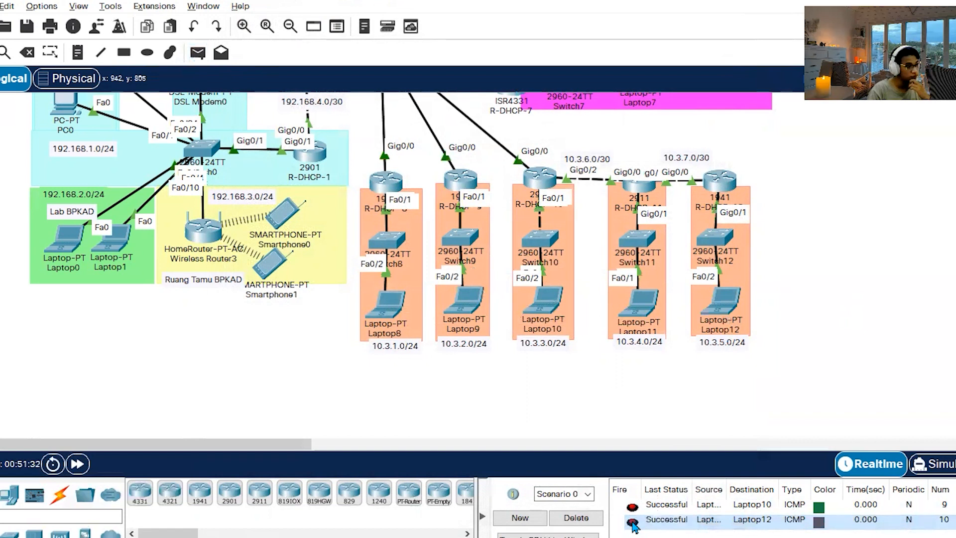
# Send a simple PDU from Laptop12 in 10.3.5.0/24 to Laptop6 in 10.2.2.0/24 and fire it again.
pyautogui.click(221, 52)
pyautogui.scroll(3, 359, 166)
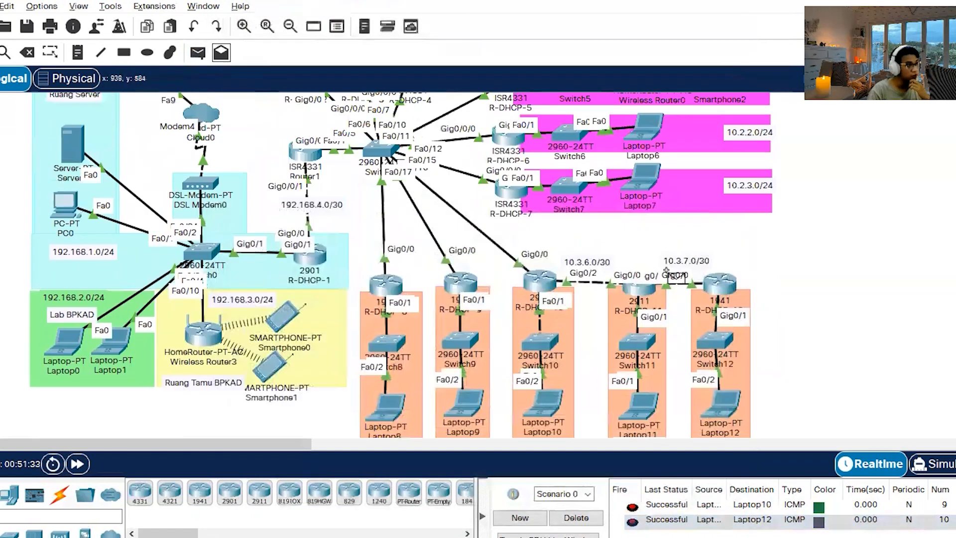
pyautogui.click(722, 407)
pyautogui.click(602, 48)
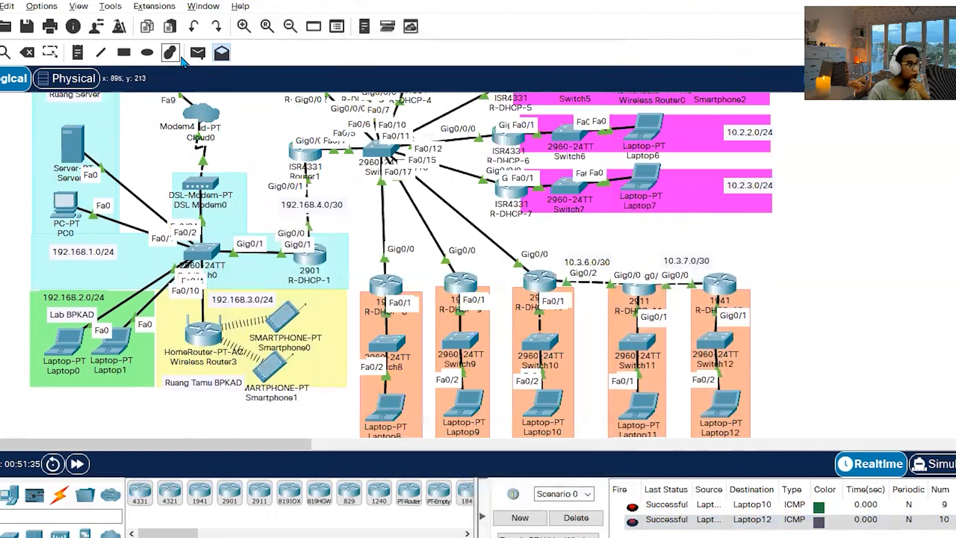
pyautogui.click(643, 129)
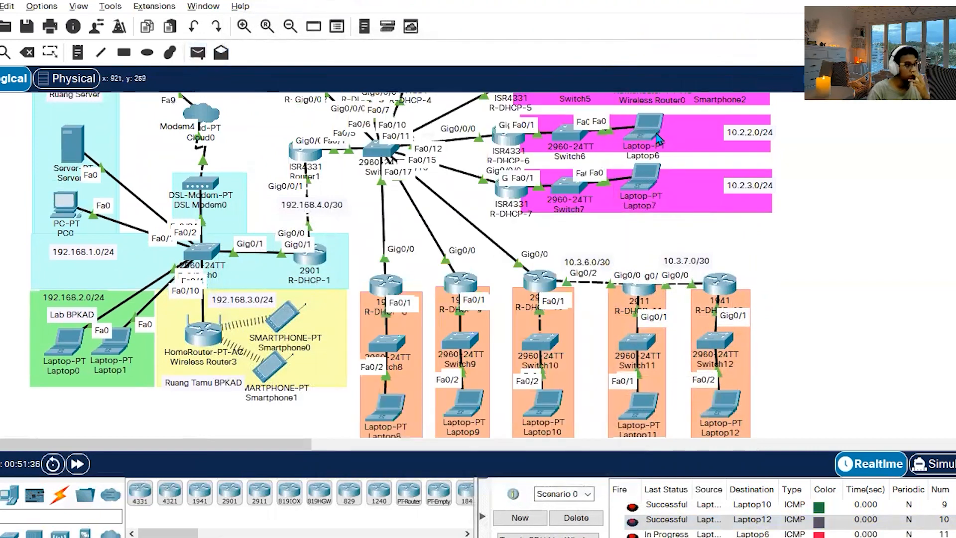
pyautogui.click(641, 523)
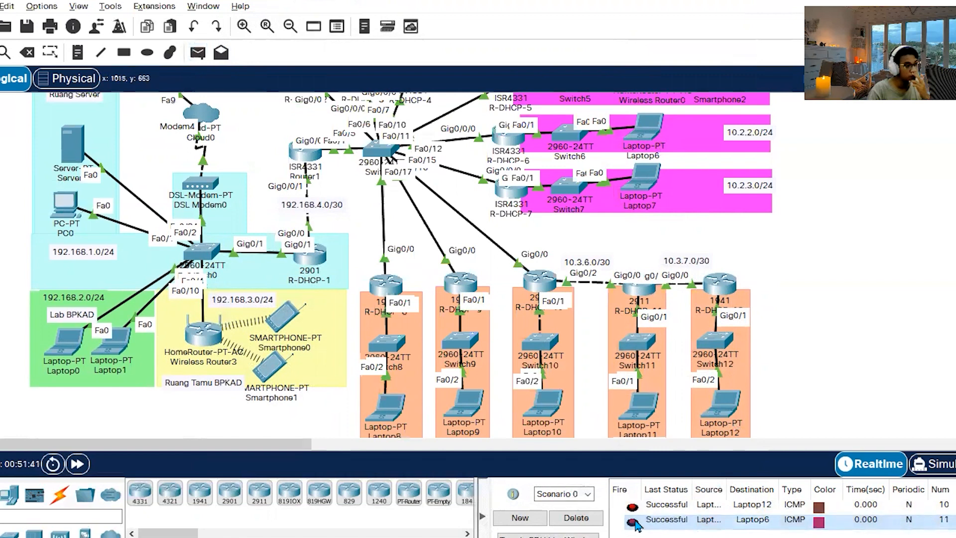
# Send a simple PDU from Laptop6 in 10.2.2.0/24 to PC0 in 192.168.1.0/24 and fire it again.
pyautogui.scroll(5, 249, 249)
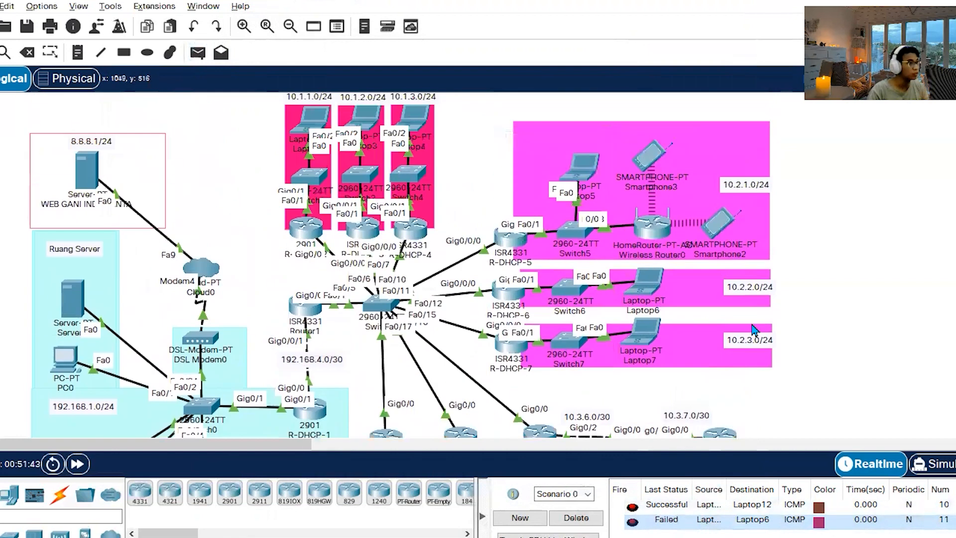
pyautogui.click(197, 52)
pyautogui.click(645, 280)
pyautogui.scroll(-3, 498, 268)
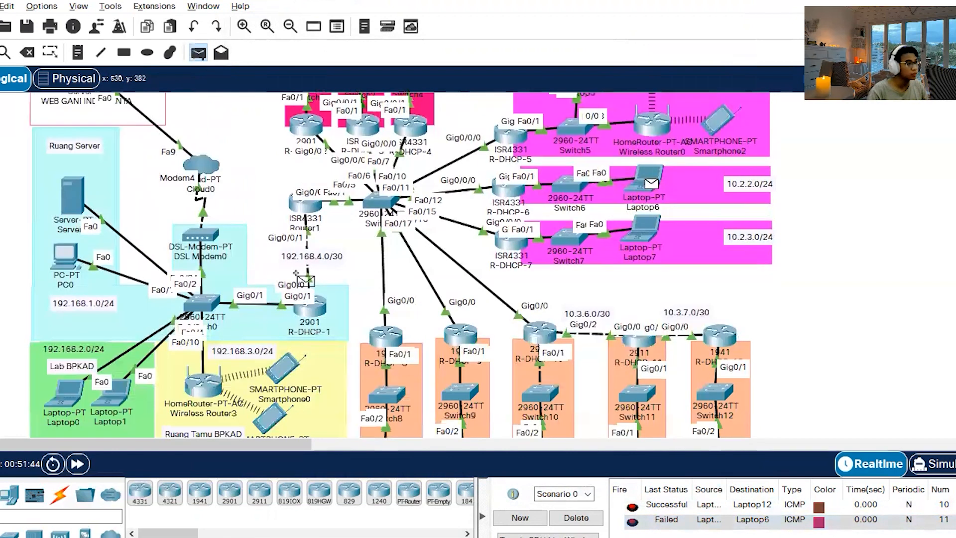
pyautogui.click(64, 256)
pyautogui.scroll(-1, 662, 508)
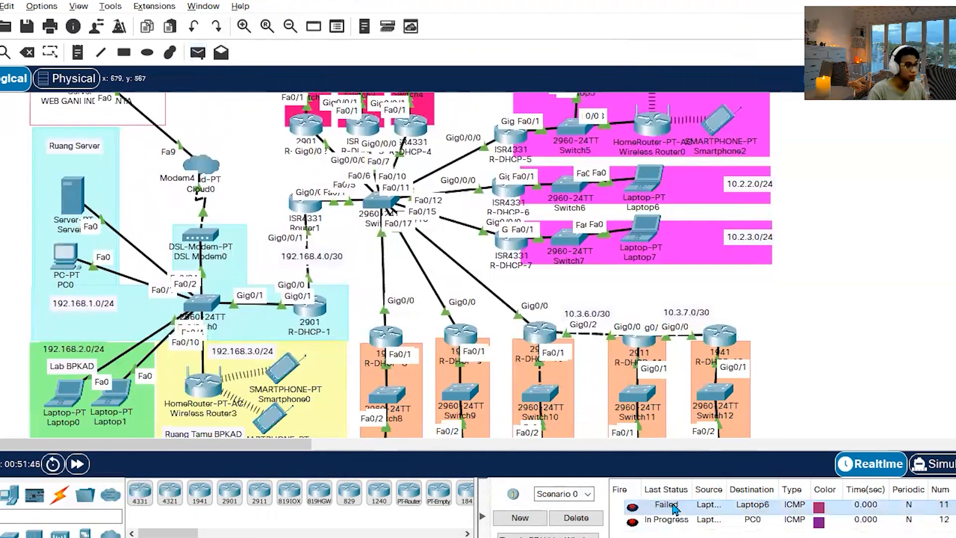
pyautogui.doubleClick(634, 520)
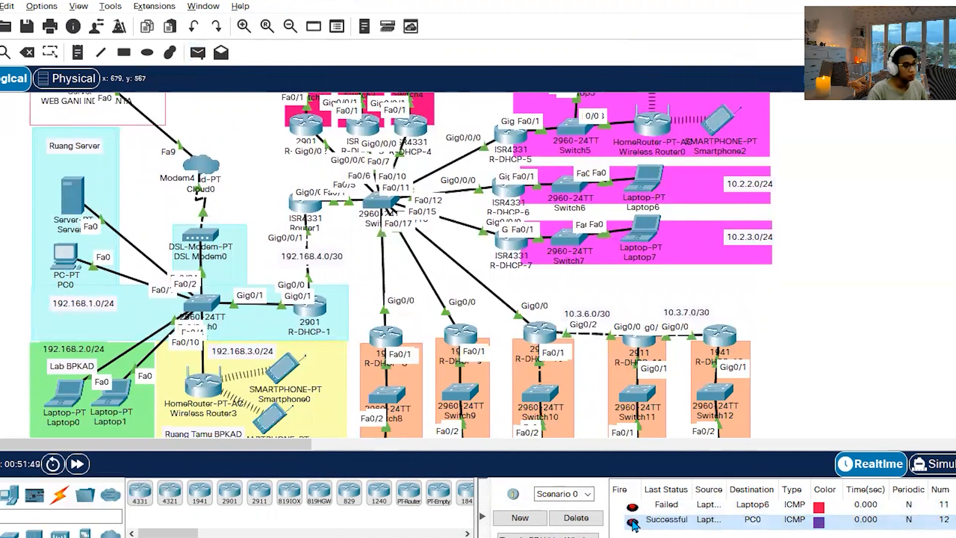
# Request an address for Laptop11 again by switching its IP configuration to Static and back to DHCP, and close its window.
pyautogui.scroll(-2, 770, 324)
pyautogui.click(641, 347)
pyautogui.click(277, 102)
pyautogui.click(405, 124)
pyautogui.click(244, 124)
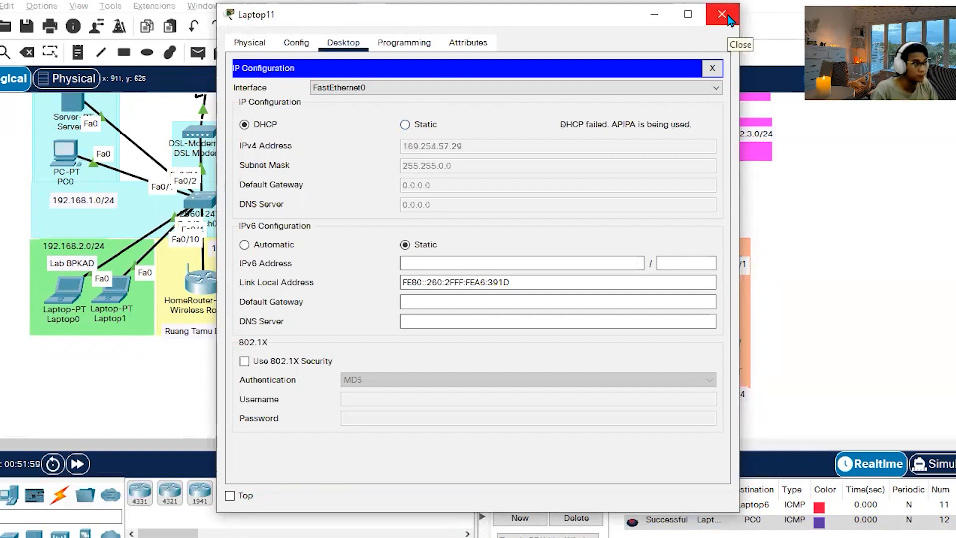
pyautogui.click(727, 19)
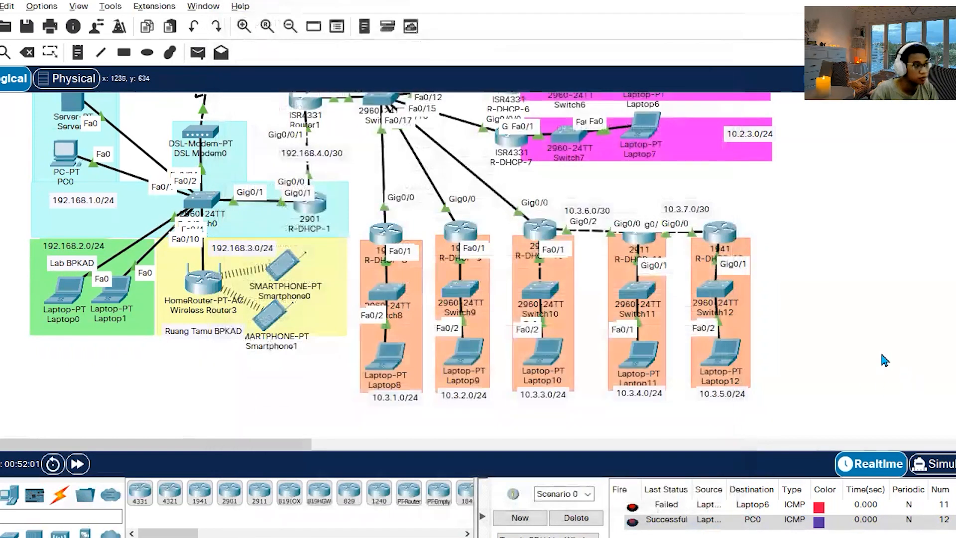
# Review the static routes and DHCP pool settings in R-DHCP-11's command line history and close the router window.
pyautogui.click(713, 247)
pyautogui.scroll(15, 363, 165)
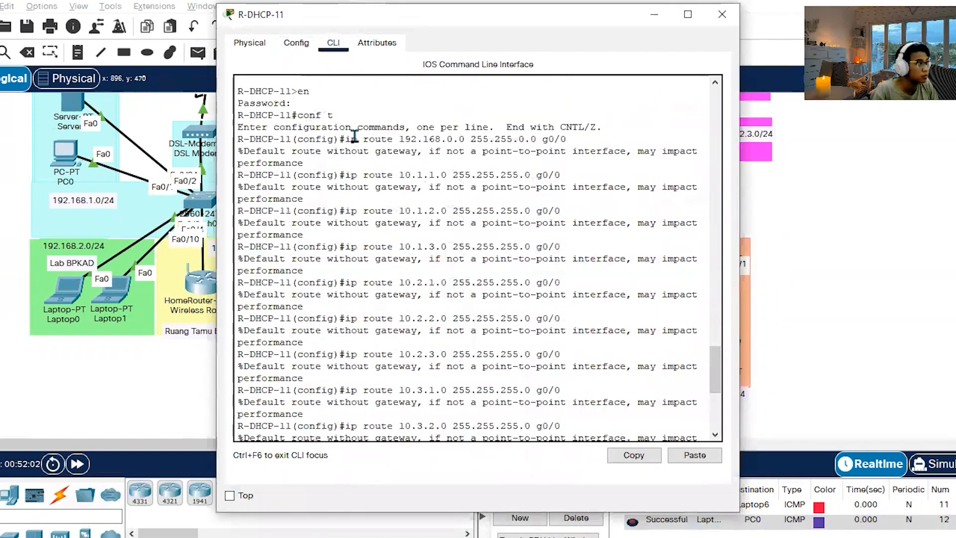
pyautogui.scroll(-10, 468, 261)
pyautogui.scroll(-6, 468, 260)
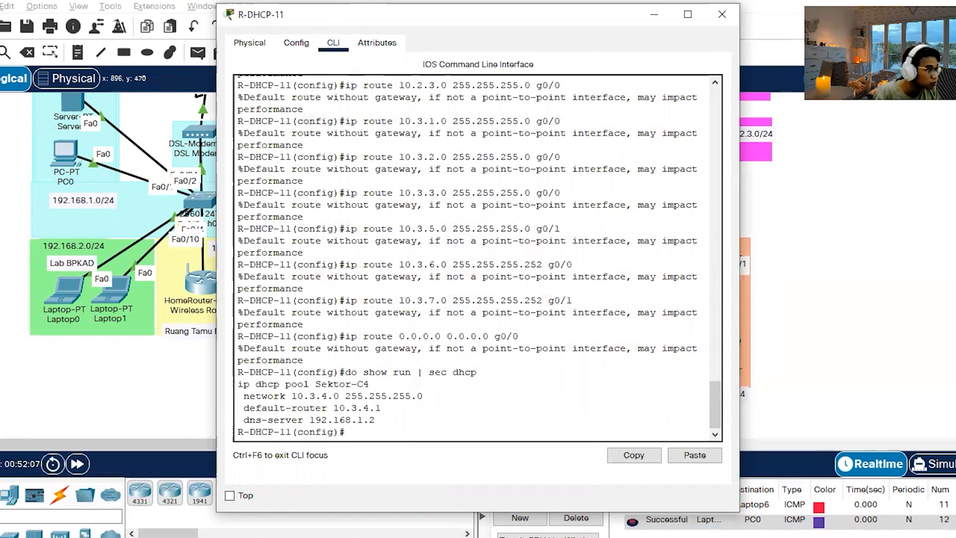
pyautogui.click(722, 14)
pyautogui.scroll(5, 611, 253)
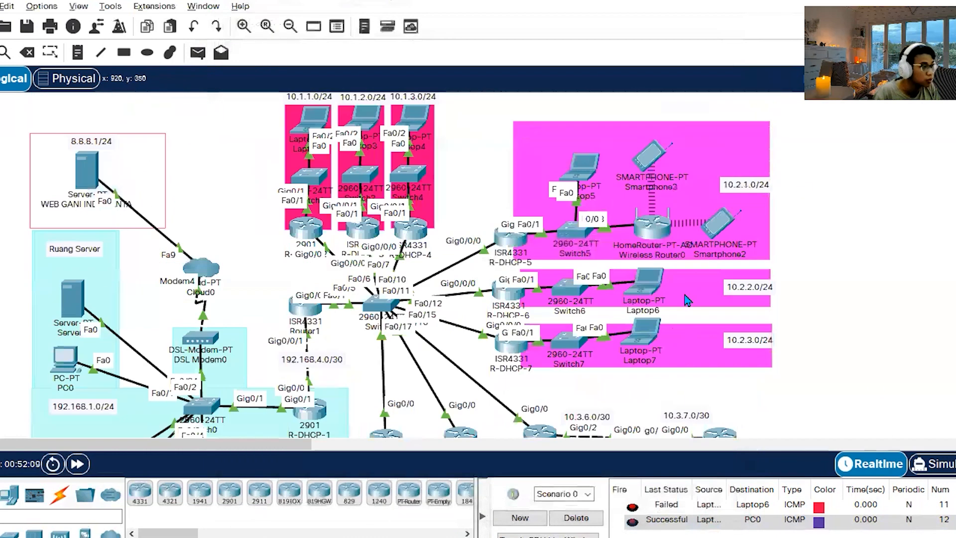
pyautogui.click(314, 118)
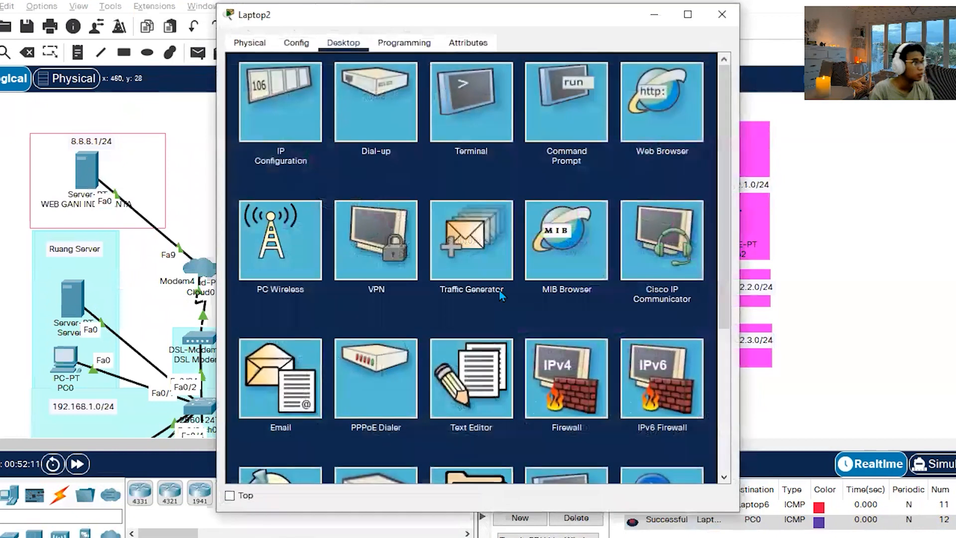
pyautogui.click(618, 111)
pyautogui.click(444, 90)
pyautogui.write('bpkad.go.id')
pyautogui.press('Return')
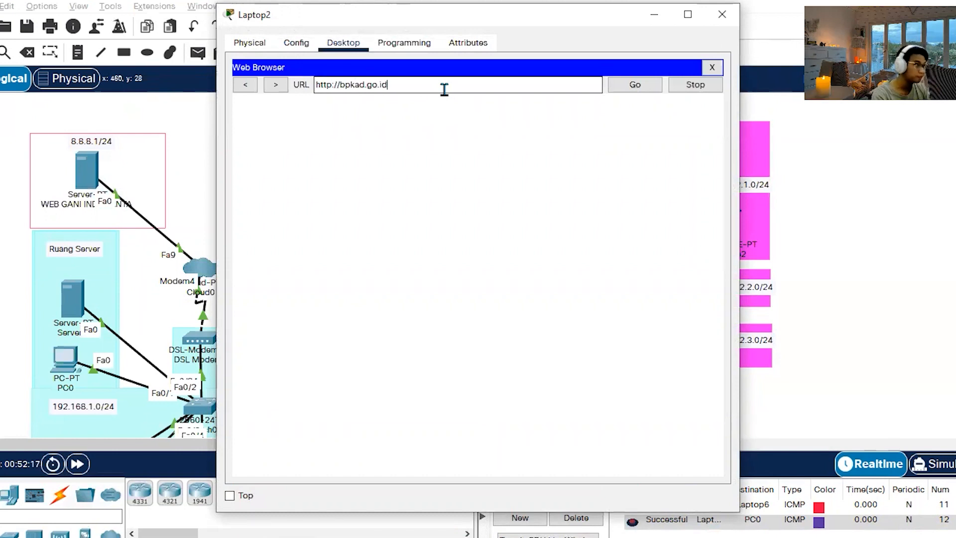
pyautogui.click(619, 90)
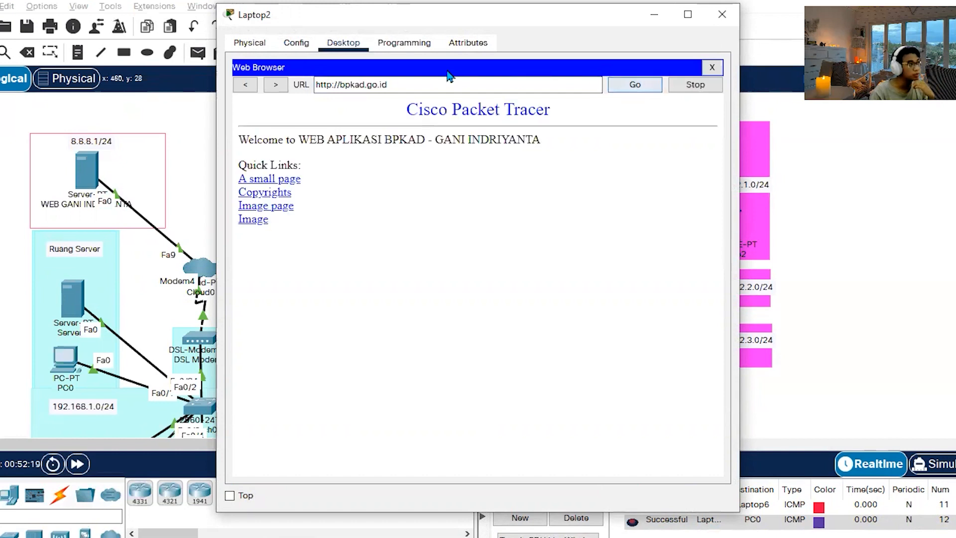
pyautogui.click(488, 80)
pyautogui.moveTo(489, 80); pyautogui.dragTo(231, 72)
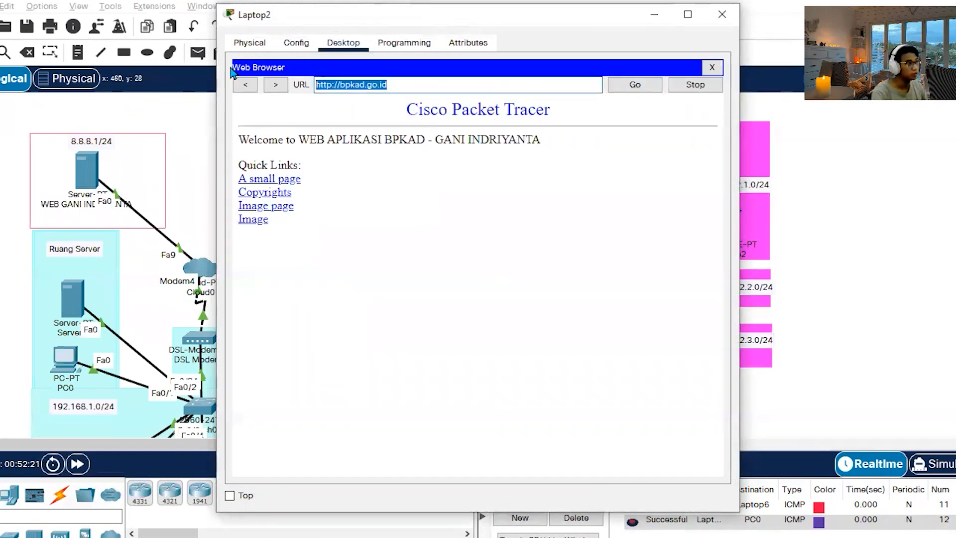
pyautogui.write('gani.com')
pyautogui.press('Return')
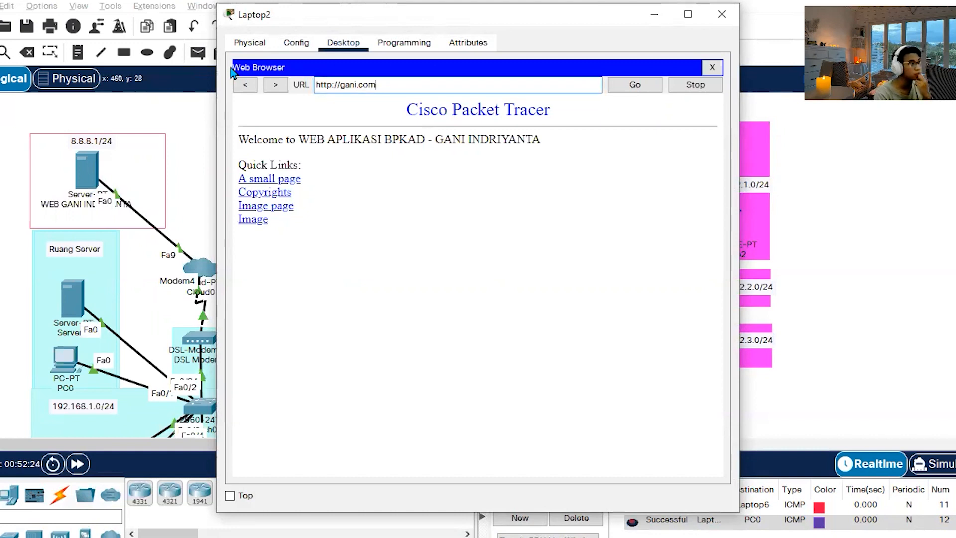
pyautogui.click(625, 87)
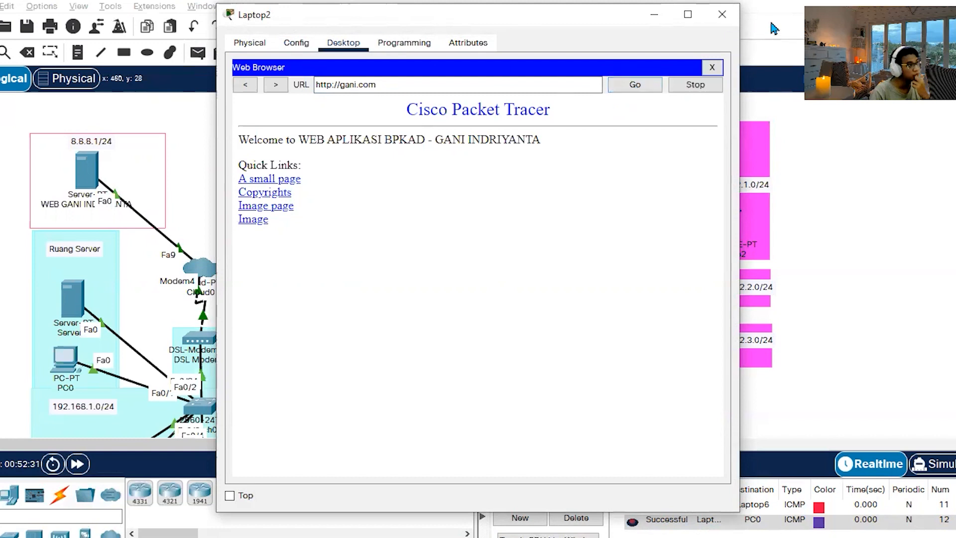
pyautogui.click(722, 14)
# Review the static routes configured on R-DHCP-2 and close its window.
pyautogui.click(307, 229)
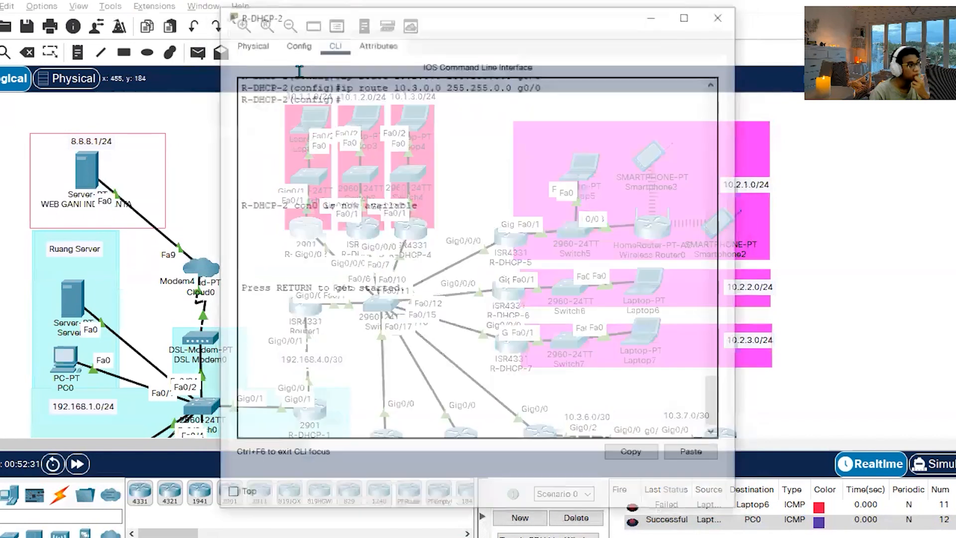
pyautogui.click(297, 42)
pyautogui.click(287, 130)
pyautogui.scroll(-1, 518, 230)
pyautogui.scroll(1, 518, 239)
pyautogui.scroll(-1, 518, 243)
pyautogui.click(722, 14)
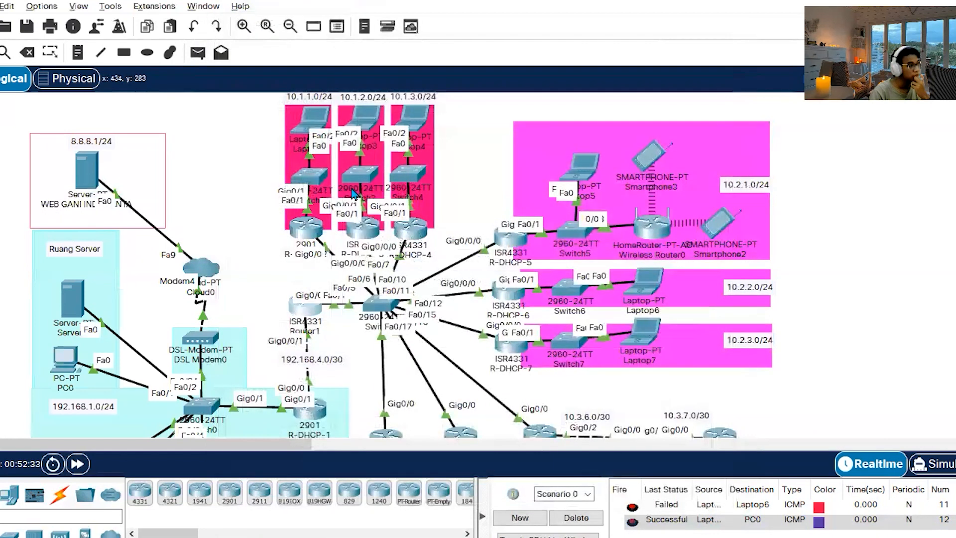
# Review the static routes configured on Router1 and close its window.
pyautogui.click(297, 308)
pyautogui.click(296, 43)
pyautogui.click(275, 126)
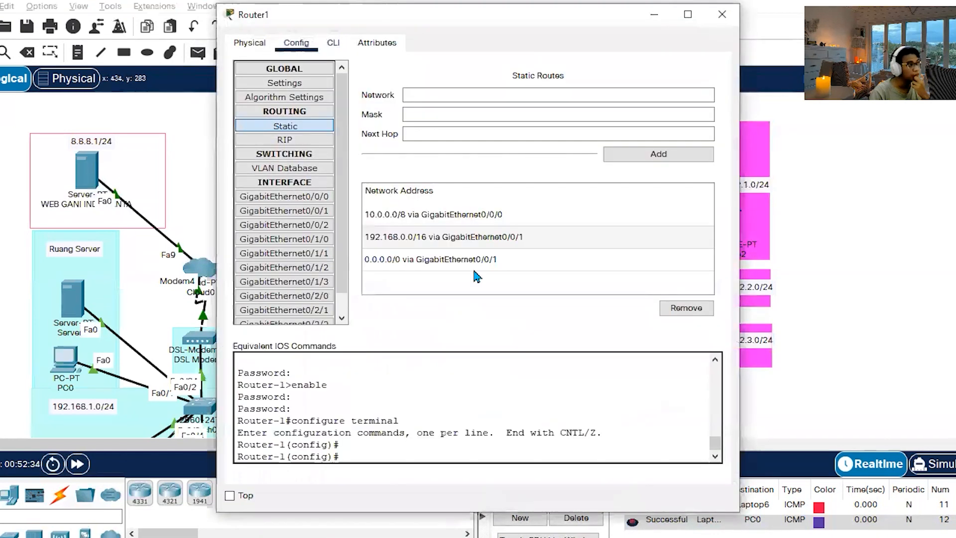
pyautogui.click(722, 14)
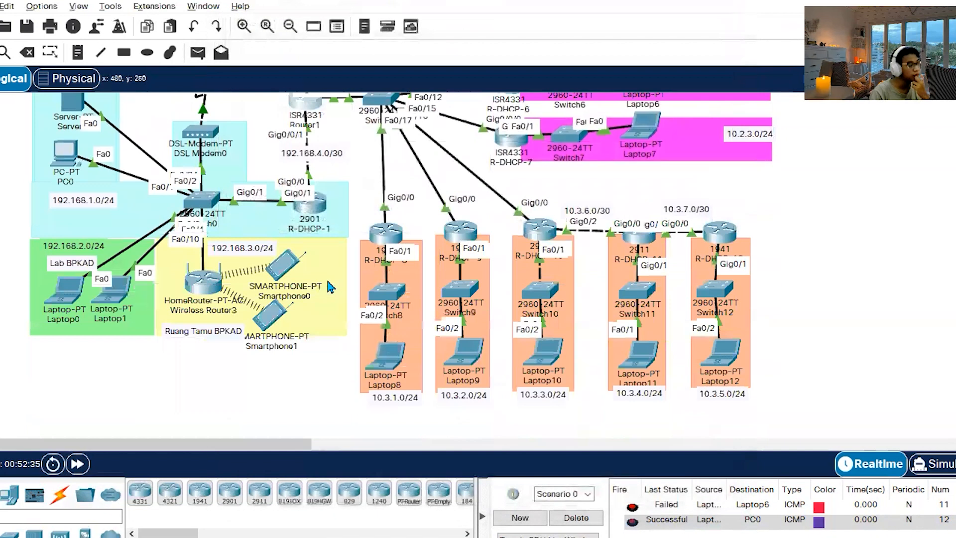
# Review the static routes configured on R-DHCP-1 and close its window.
pyautogui.click(308, 203)
pyautogui.click(296, 43)
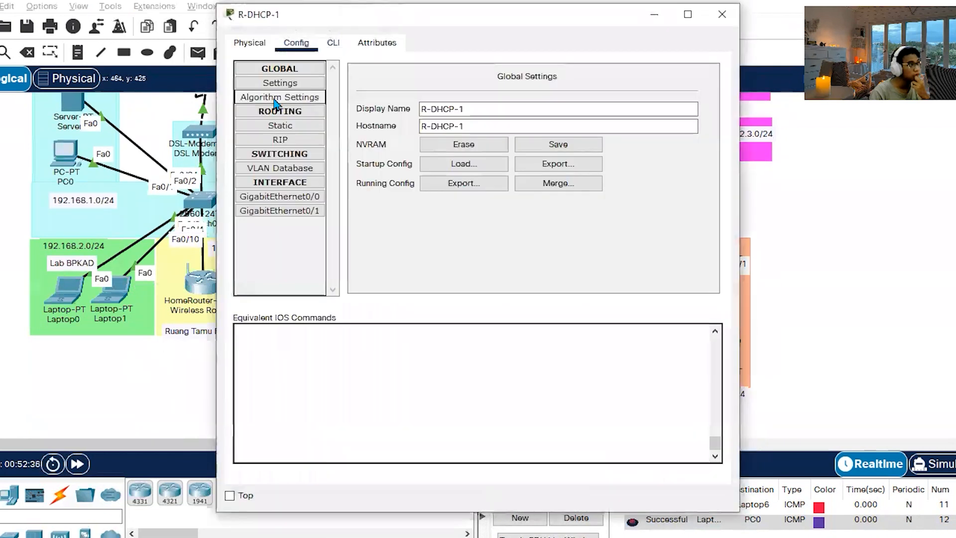
pyautogui.click(281, 126)
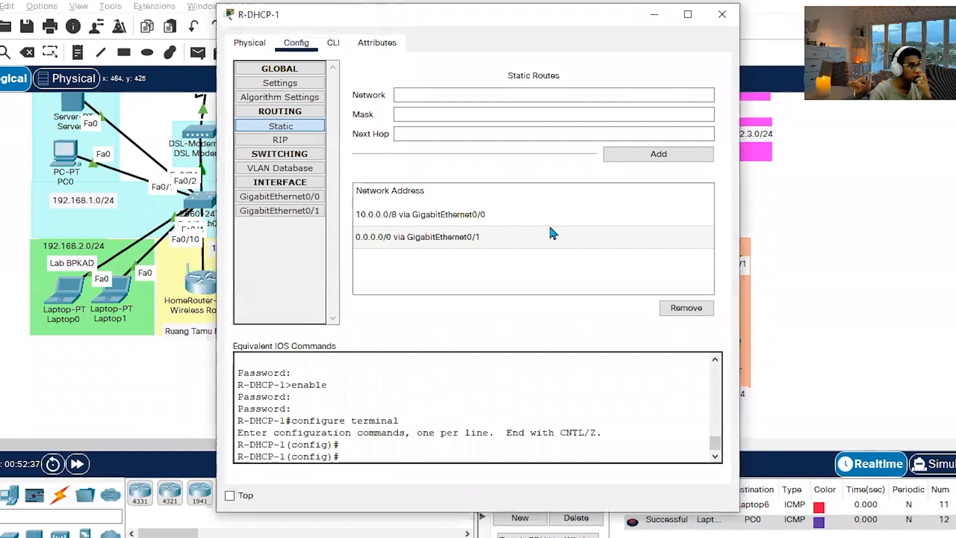
pyautogui.click(718, 17)
pyautogui.scroll(5, 649, 276)
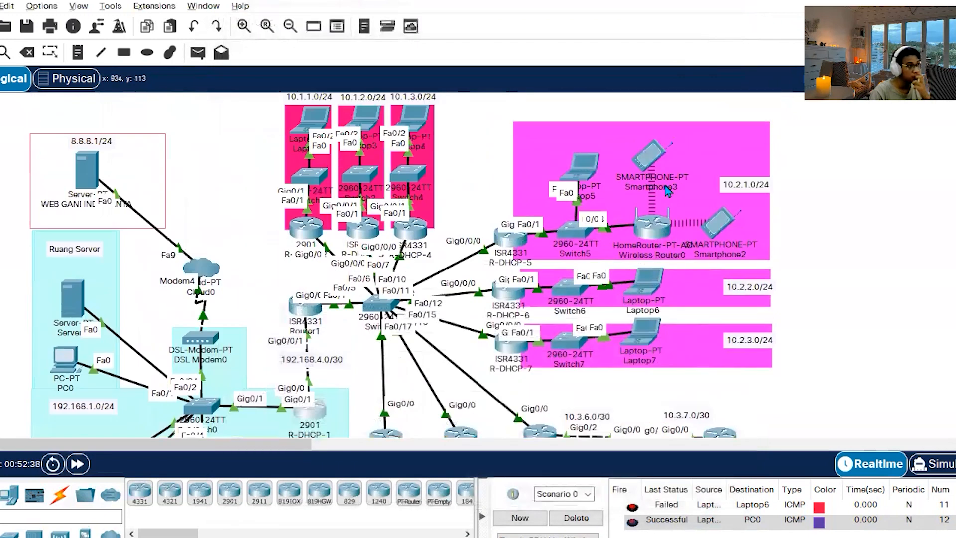
pyautogui.click(648, 275)
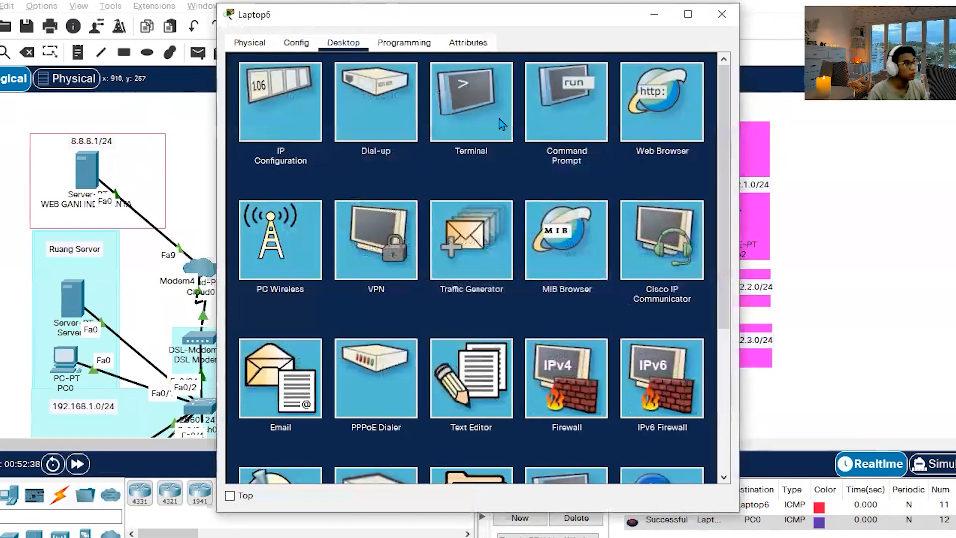
pyautogui.click(632, 102)
pyautogui.click(380, 85)
pyautogui.write('b')
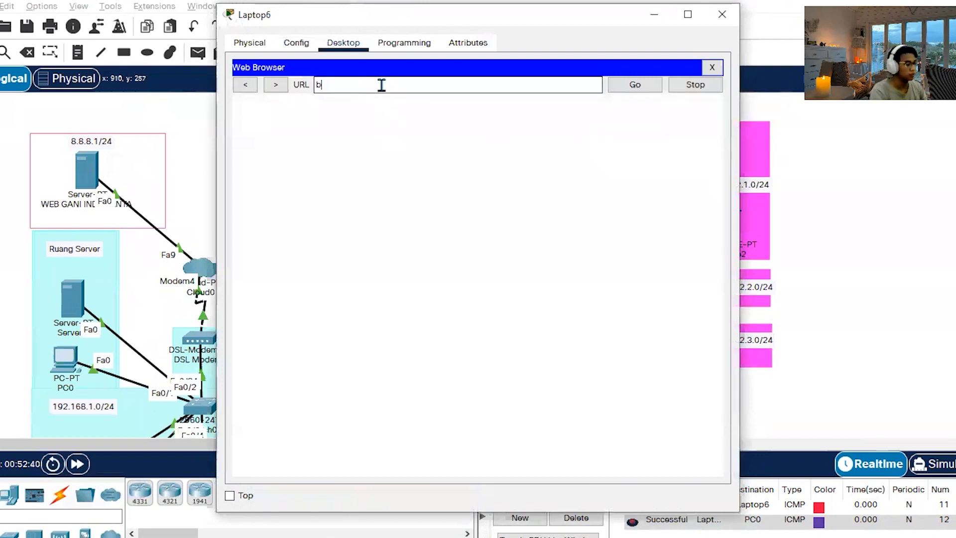
pyautogui.write('pkad.go.id')
pyautogui.press('Return')
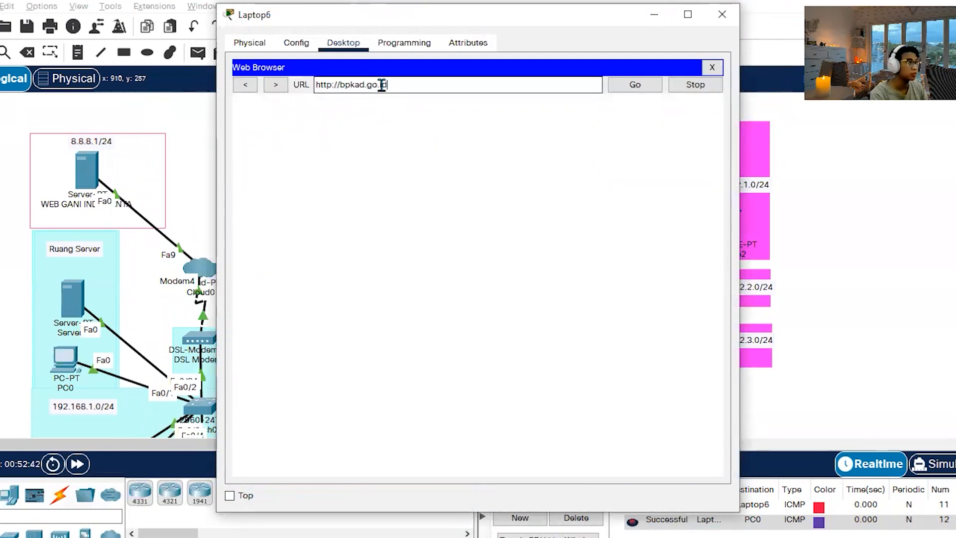
pyautogui.click(643, 85)
pyautogui.tripleClick(462, 85)
pyautogui.write('ga')
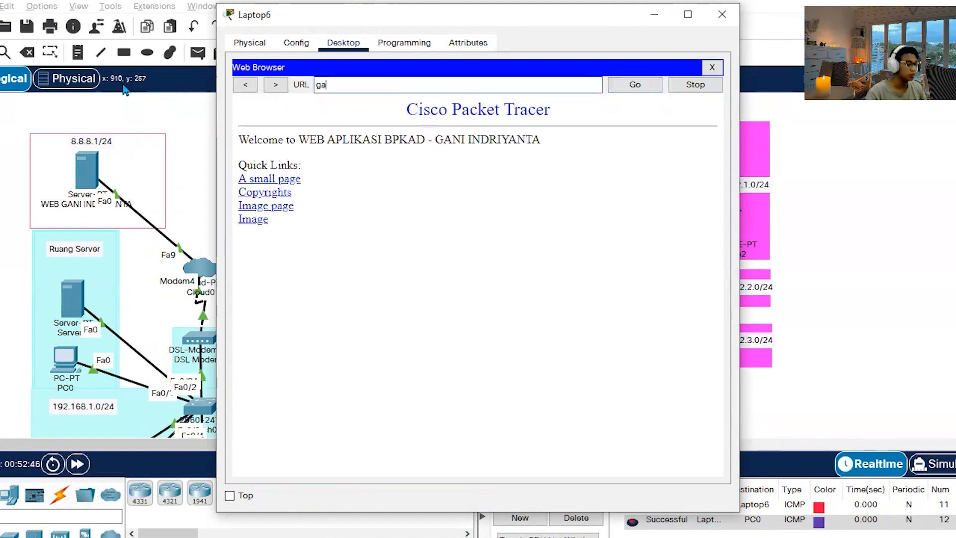
pyautogui.write('ni.com')
pyautogui.press('Return')
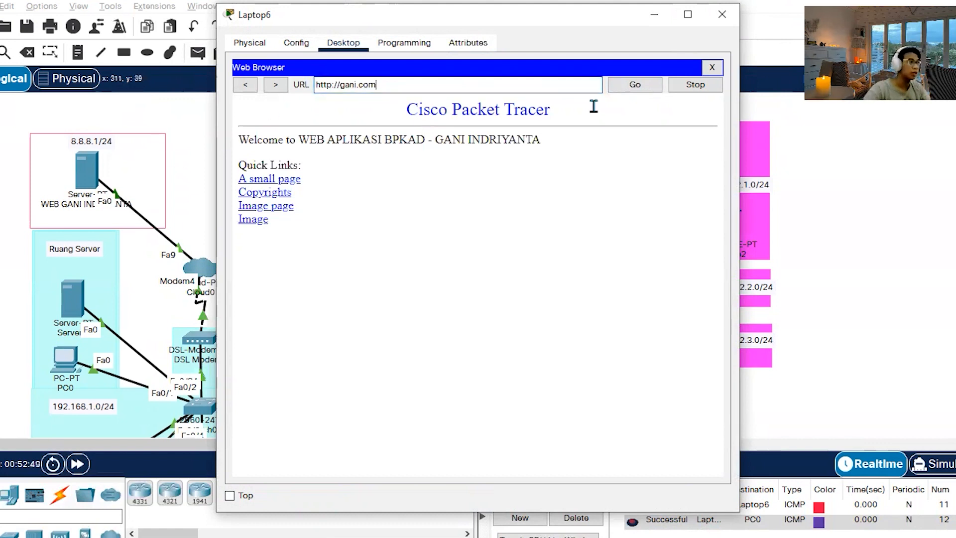
pyautogui.click(641, 86)
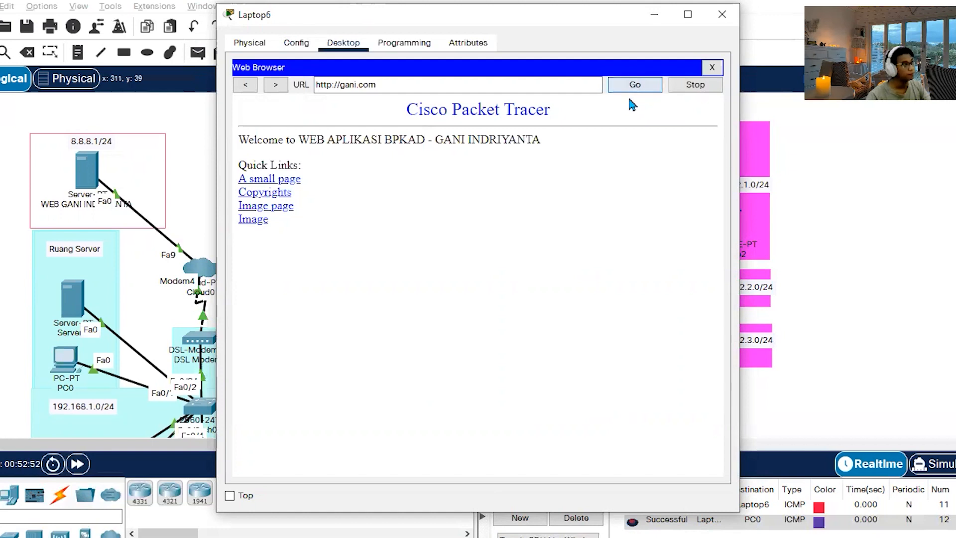
pyautogui.click(723, 15)
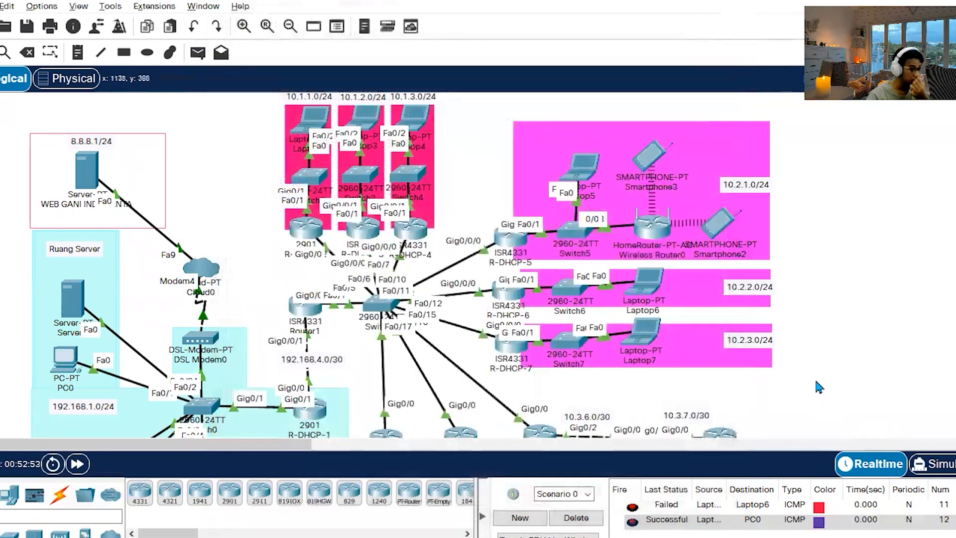
# Assign 10.3.4.1 with mask 255.255.255.0 to interface g0/2 on R-DHCP-11, close its window and check the router's interface addresses.
pyautogui.scroll(-3, 816, 393)
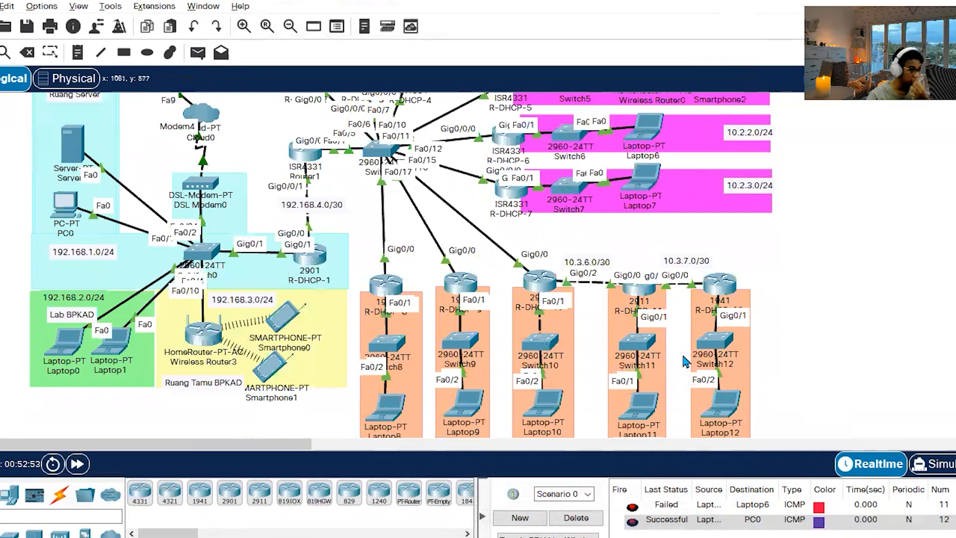
pyautogui.click(639, 293)
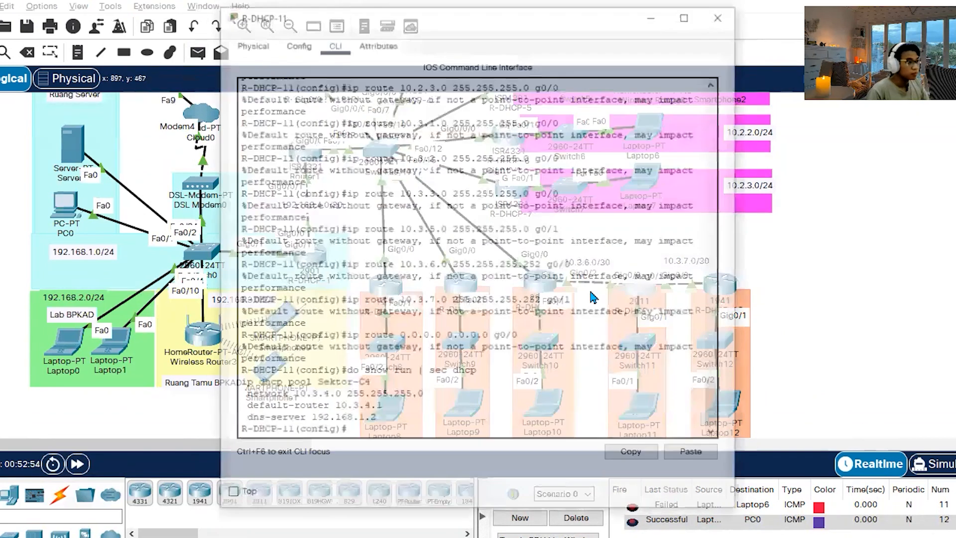
pyautogui.scroll(15, 448, 251)
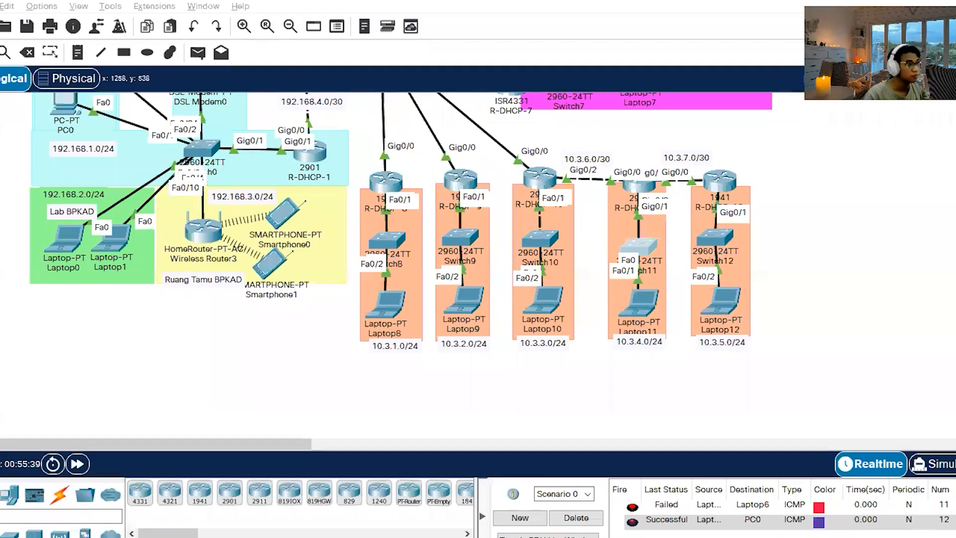
pyautogui.click(632, 194)
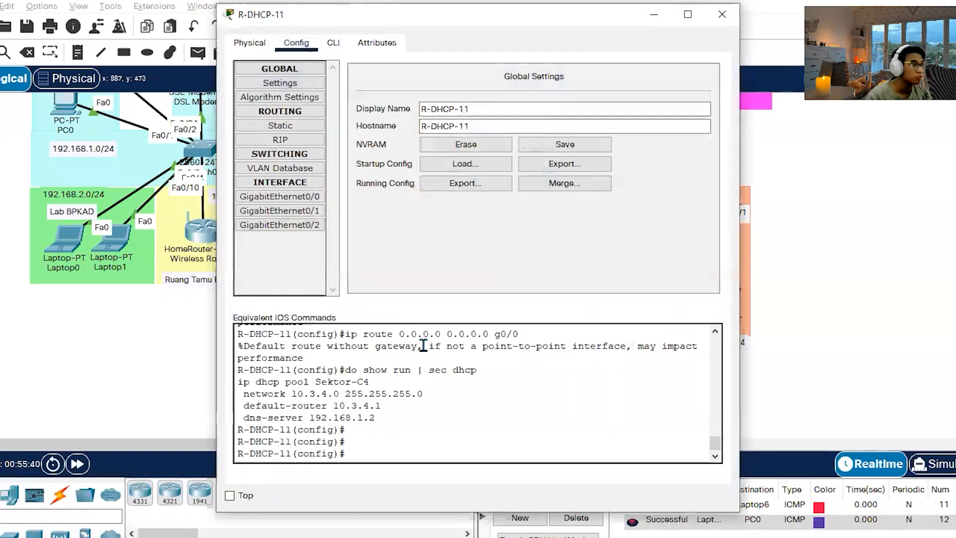
pyautogui.click(333, 43)
pyautogui.write('i')
pyautogui.write('nt g0/2')
pyautogui.press('Return')
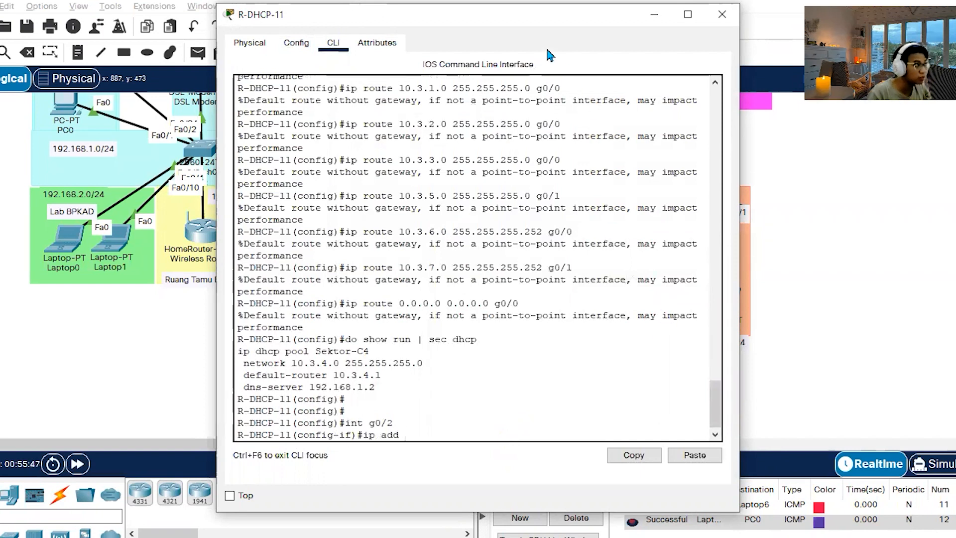
pyautogui.moveTo(496, 18); pyautogui.dragTo(277, 2)
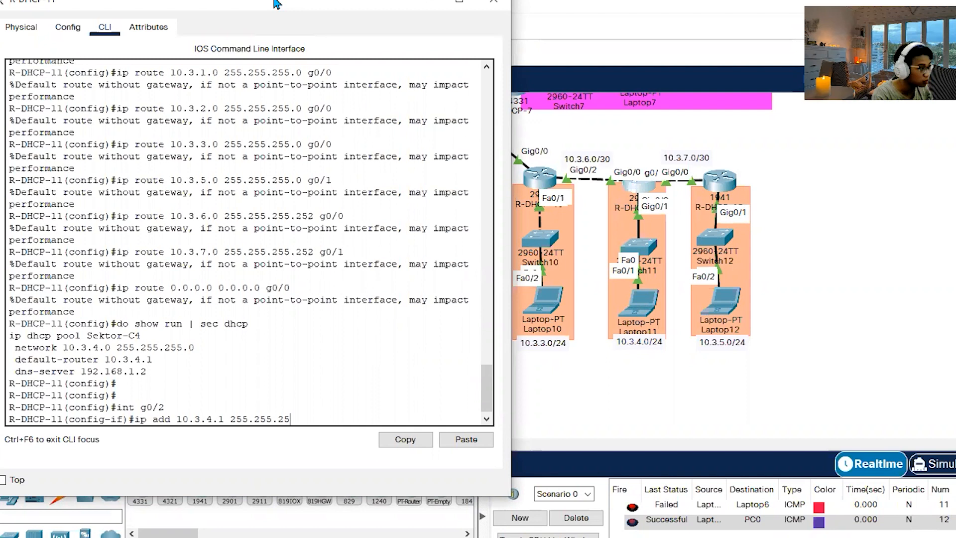
pyautogui.press('Return')
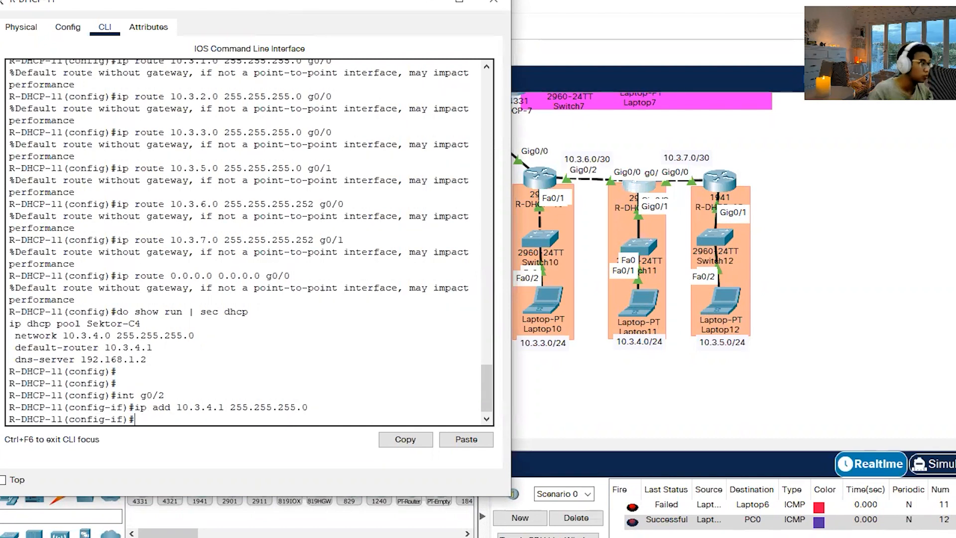
pyautogui.click(494, 2)
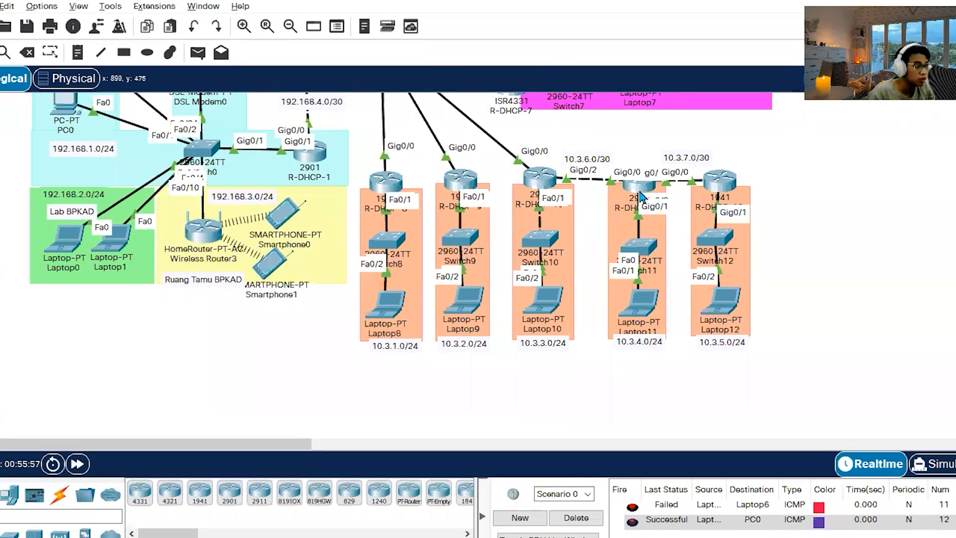
pyautogui.moveTo(640, 195)
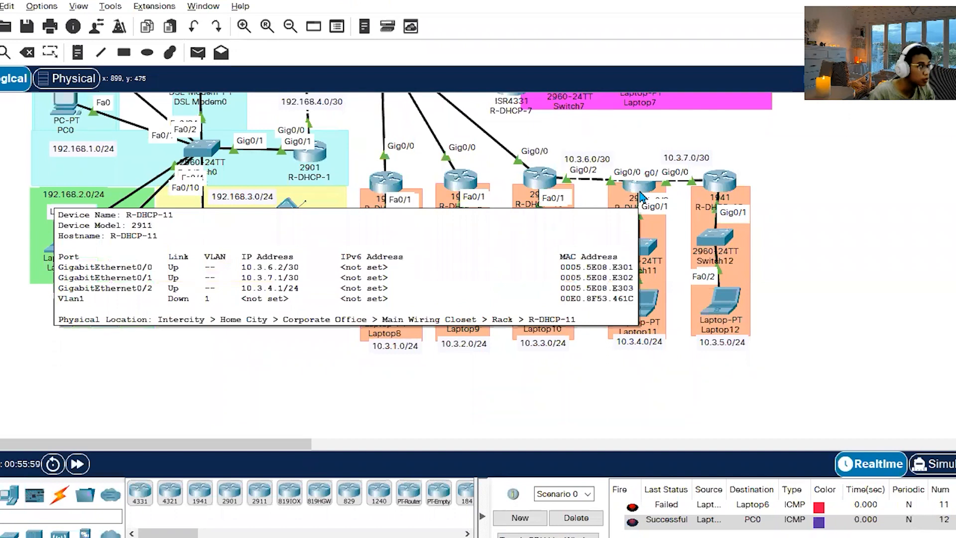
# Renew Laptop11's address request by switching its IP configuration to Static and back to DHCP, and close its window.
pyautogui.click(644, 301)
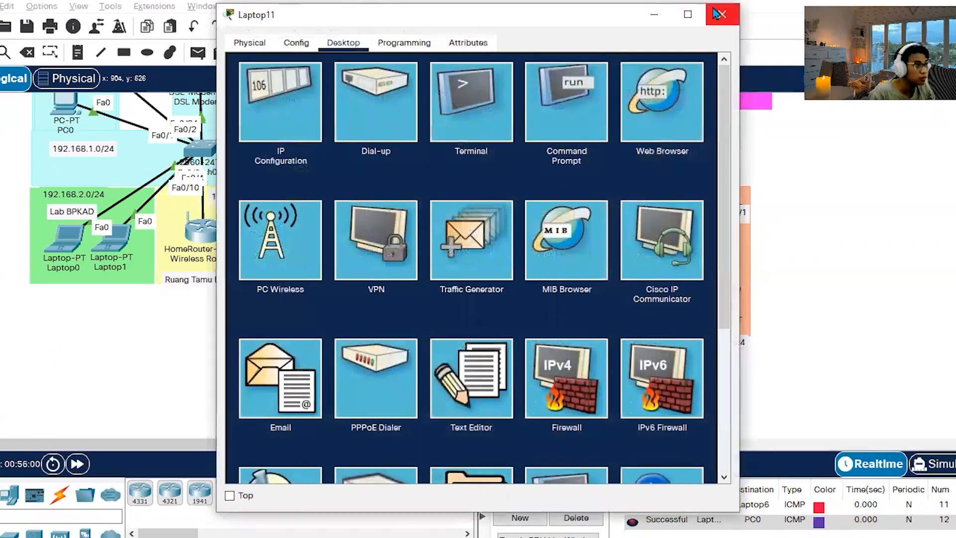
pyautogui.click(280, 102)
pyautogui.click(405, 124)
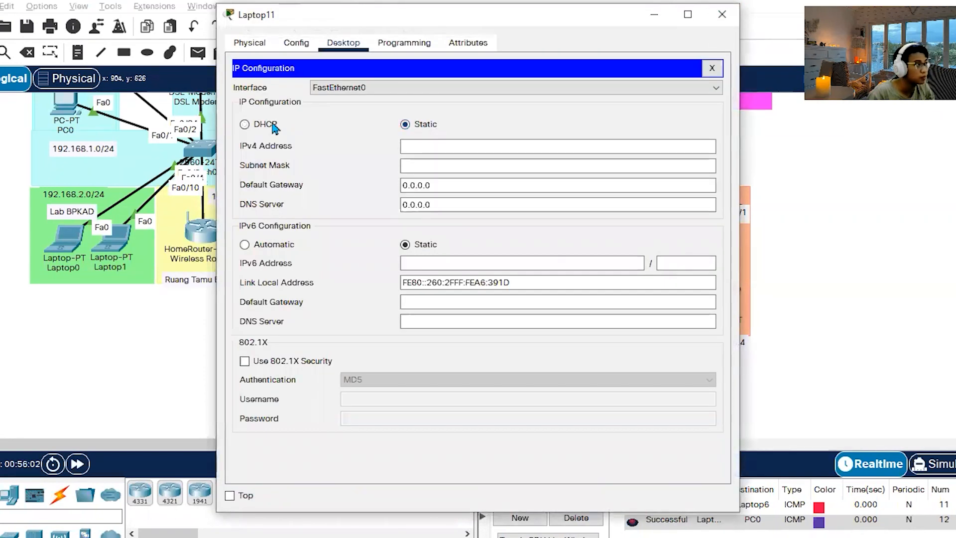
pyautogui.click(249, 124)
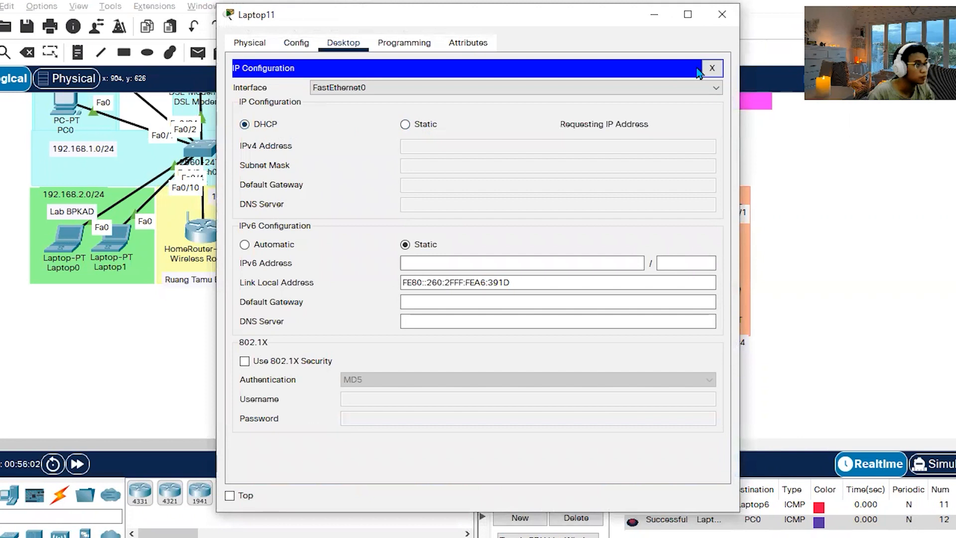
pyautogui.click(722, 14)
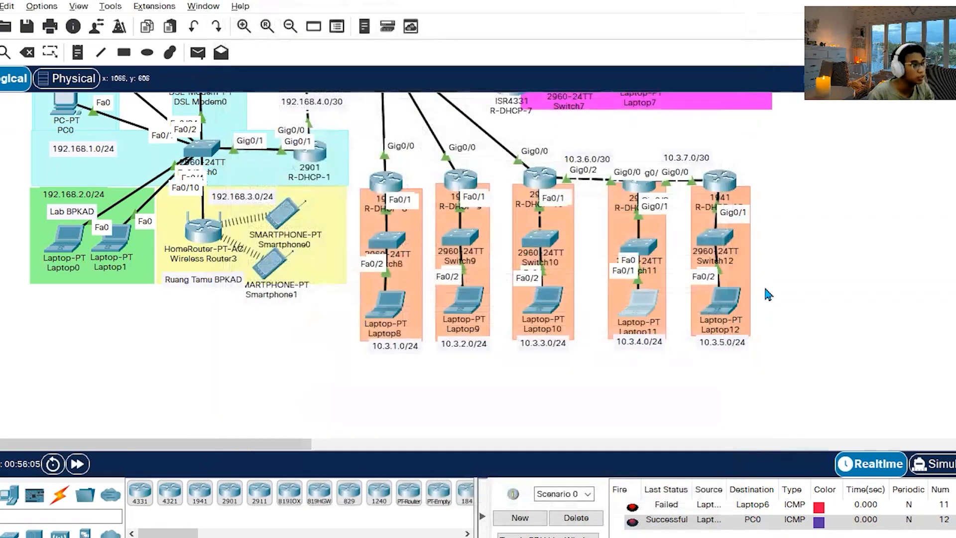
# Send a simple PDU from Laptop12 in 10.3.5.0/24 to Laptop11 in 10.3.4.0/24.
pyautogui.click(198, 53)
pyautogui.click(727, 303)
pyautogui.click(647, 311)
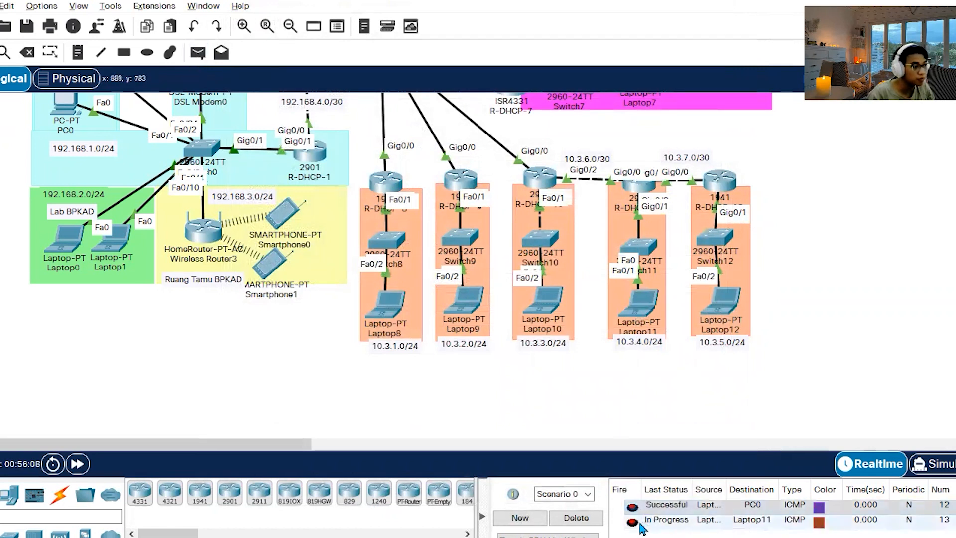
pyautogui.click(632, 522)
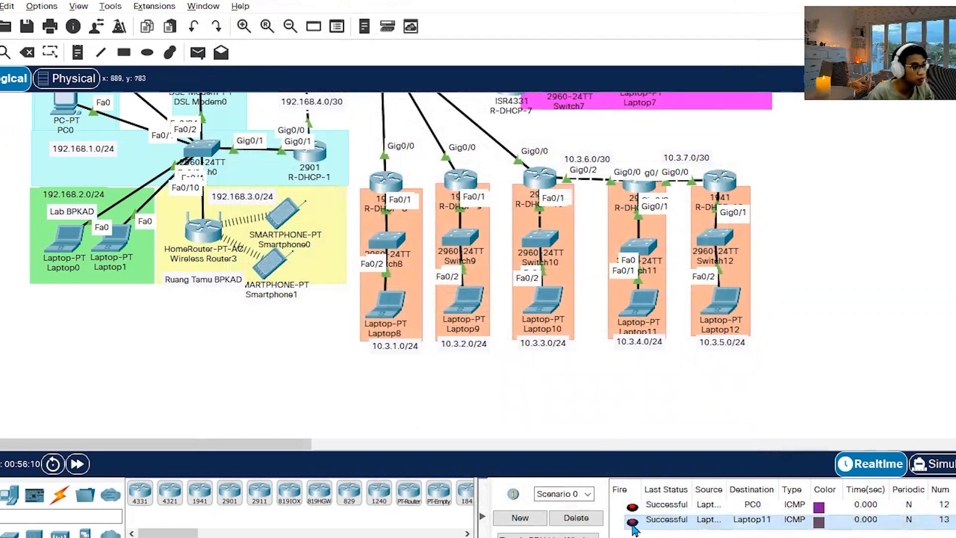
pyautogui.scroll(5, 846, 318)
pyautogui.click(645, 288)
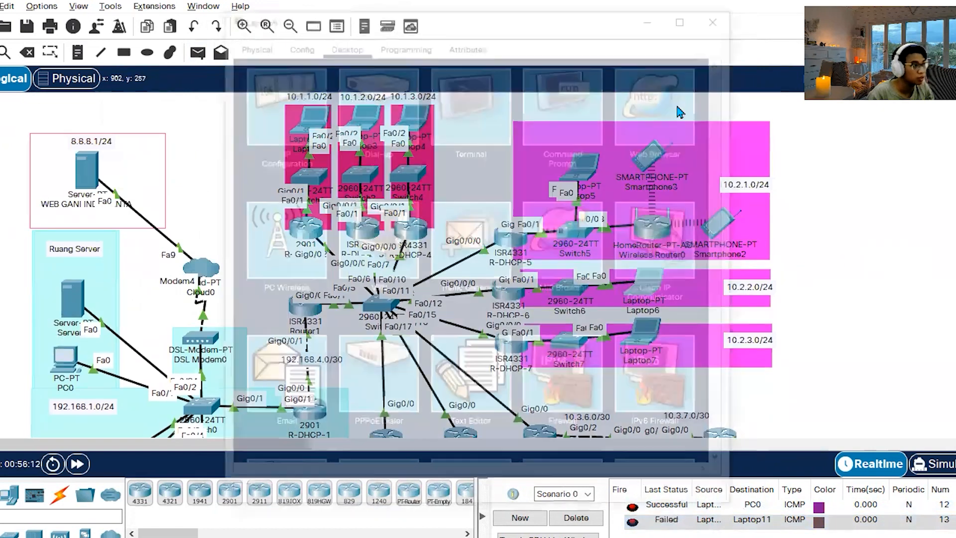
pyautogui.click(626, 105)
pyautogui.click(390, 90)
pyautogui.write('gani.com')
pyautogui.press('Return')
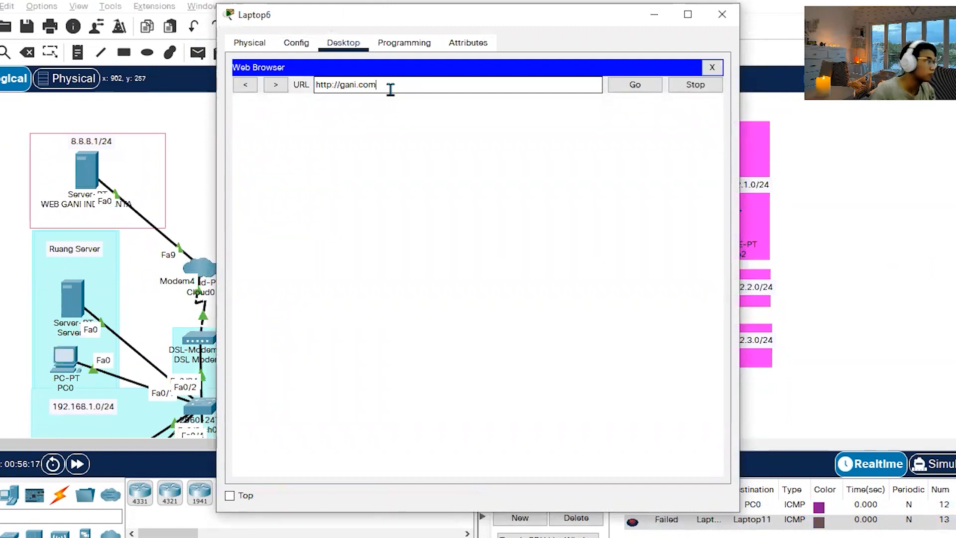
pyautogui.click(722, 14)
pyautogui.scroll(-3, 149, 398)
pyautogui.click(77, 465)
pyautogui.click(78, 464)
pyautogui.click(78, 464)
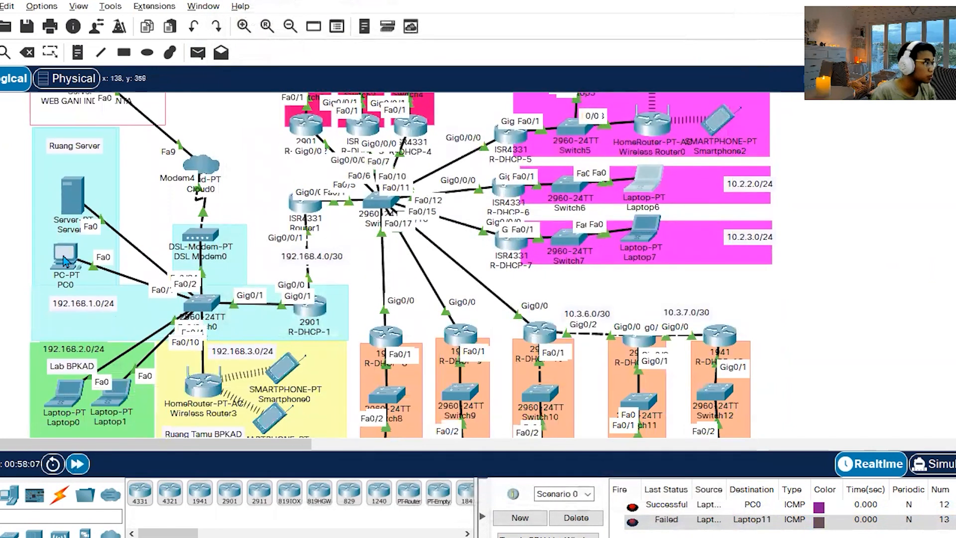
pyautogui.click(65, 259)
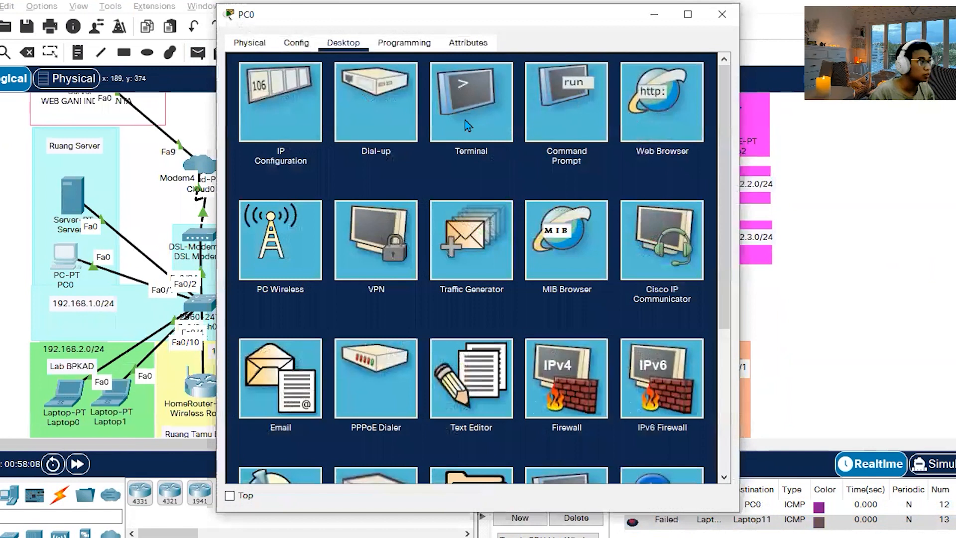
pyautogui.click(680, 101)
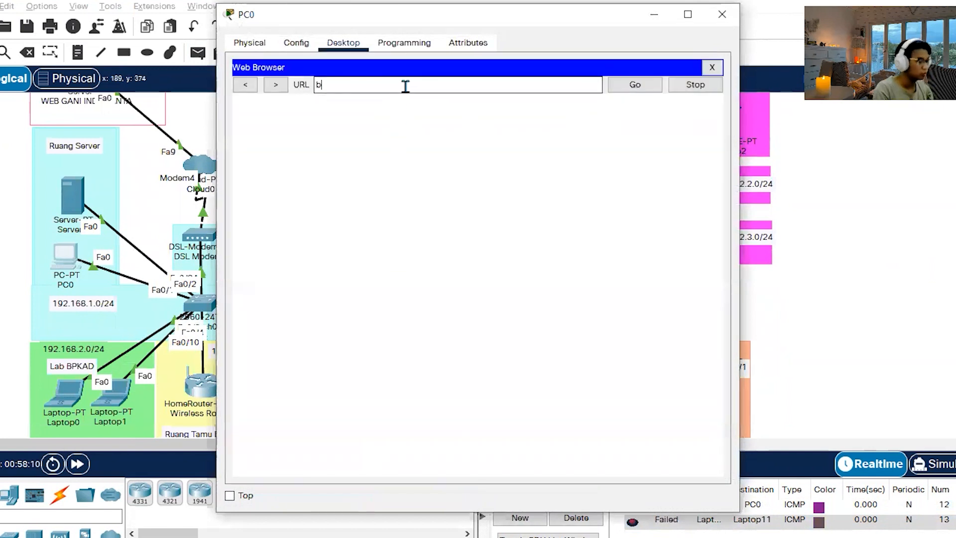
pyautogui.write('bpkad.go.id')
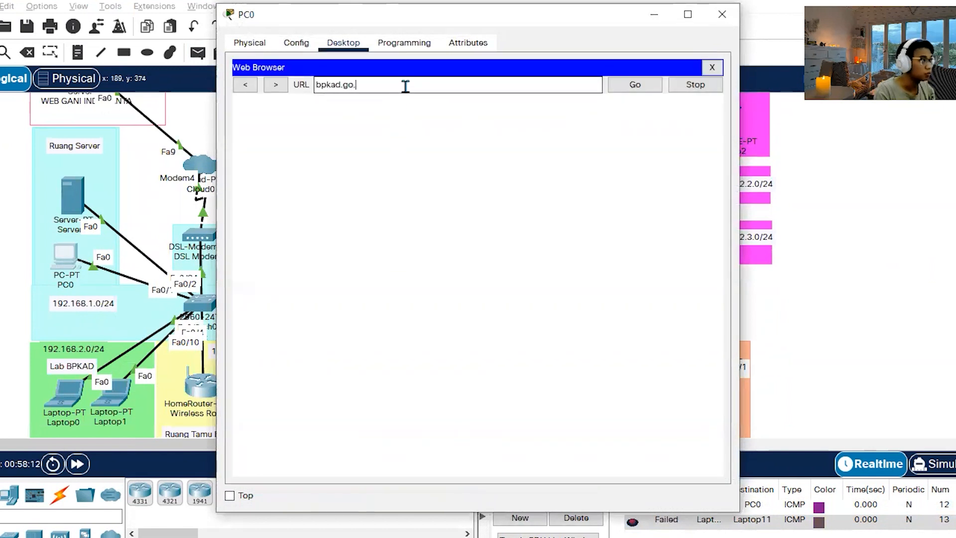
pyautogui.press('Return')
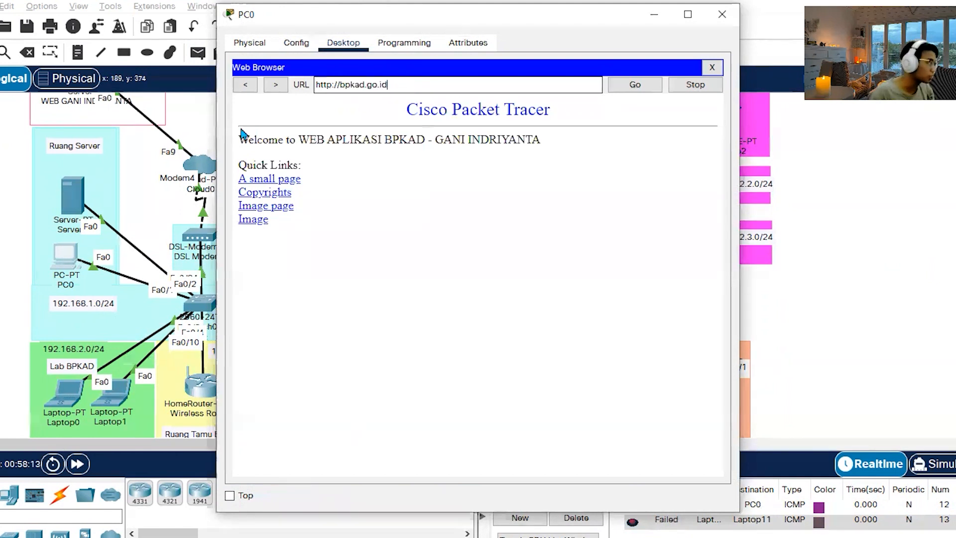
pyautogui.moveTo(388, 85); pyautogui.dragTo(264, 74)
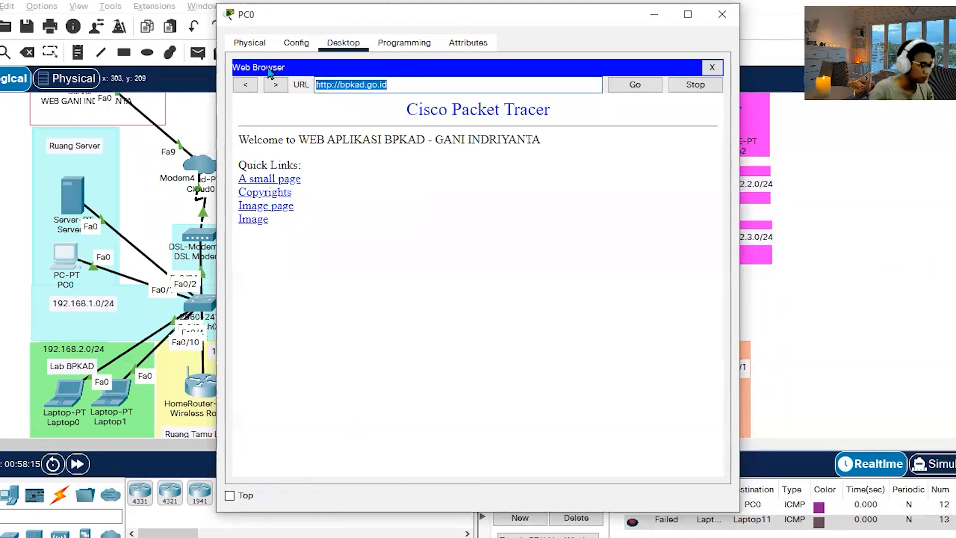
pyautogui.write('gani.com')
pyautogui.press('Return')
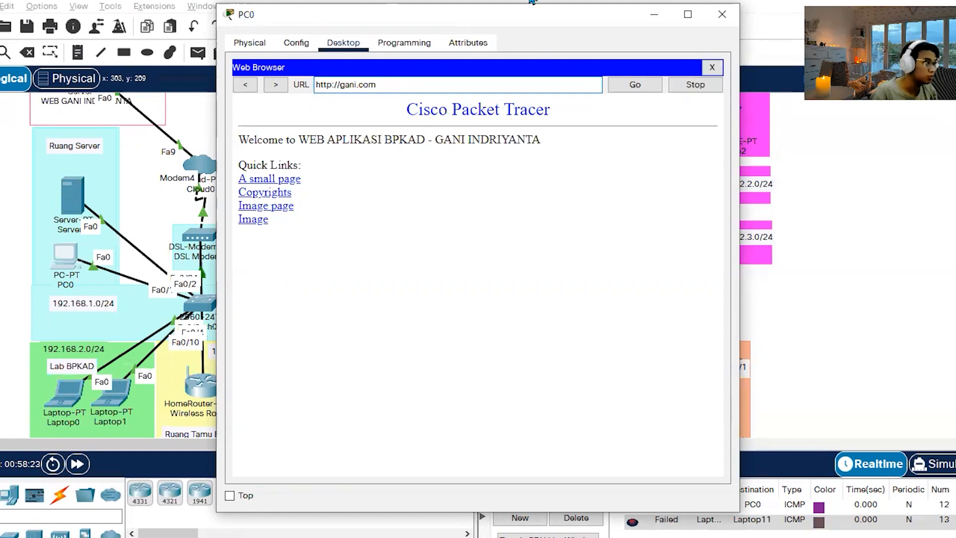
pyautogui.click(726, 18)
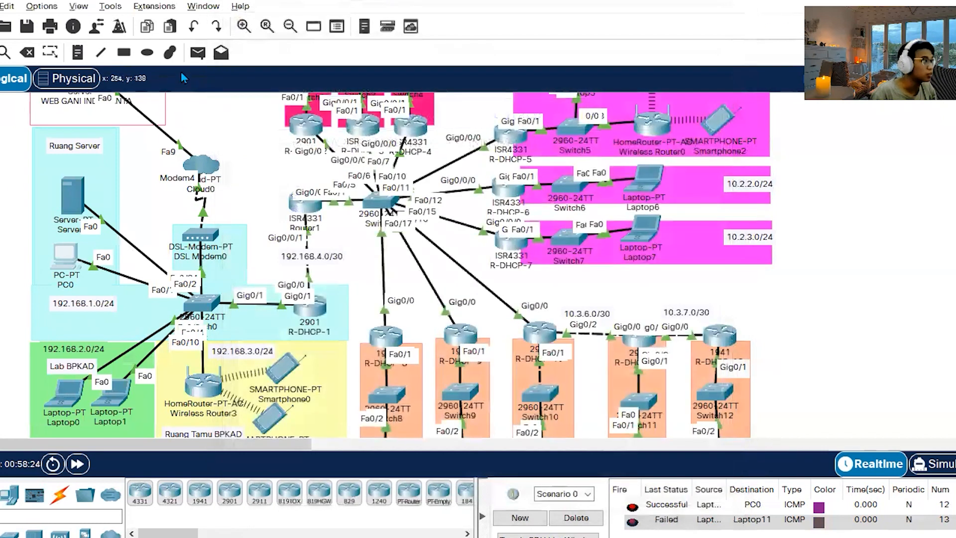
# Send a simple PDU from PC0 to the web server in 8.8.8.1/24 and fire it again.
pyautogui.scroll(1, 63, 303)
pyautogui.click(64, 305)
pyautogui.click(86, 120)
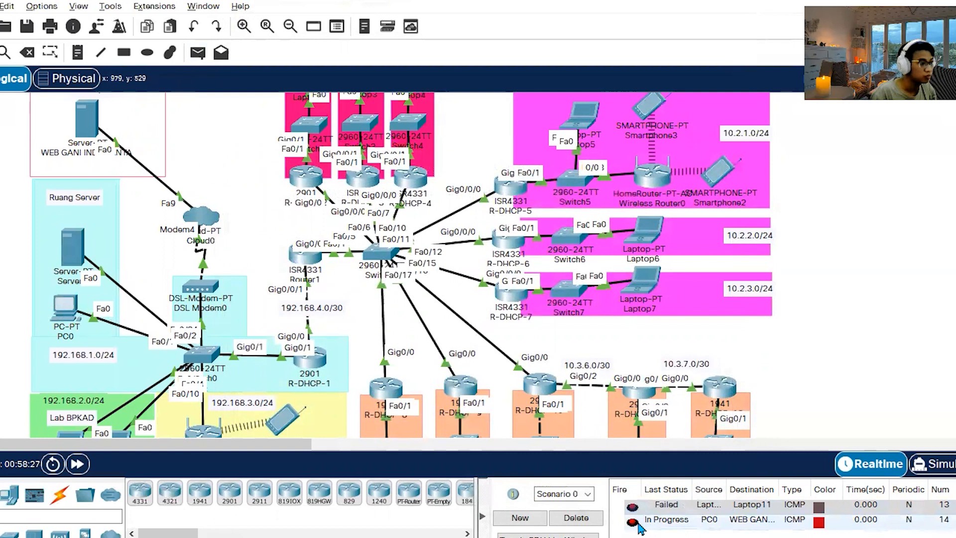
pyautogui.click(635, 523)
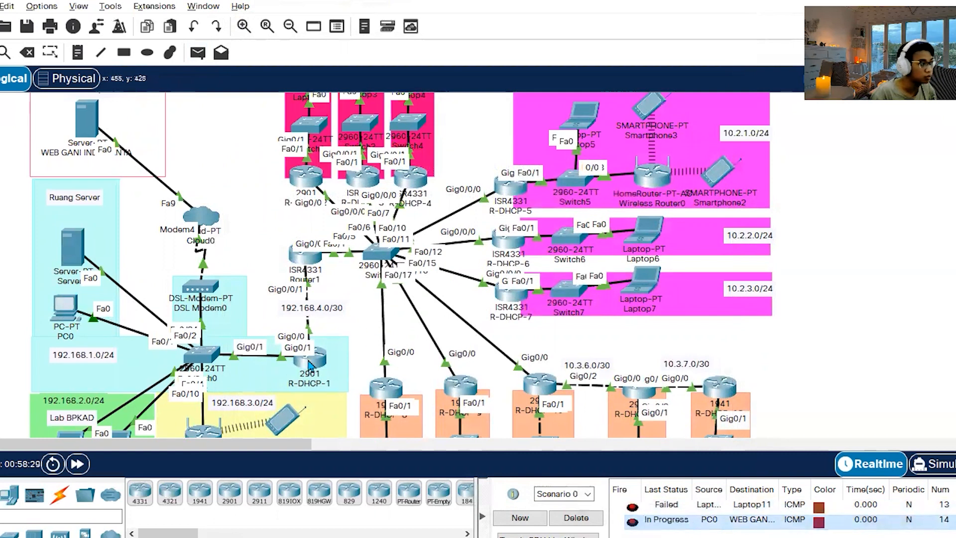
# Check the static routes configured on R-DHCP-1 and close its window.
pyautogui.click(310, 364)
pyautogui.click(280, 125)
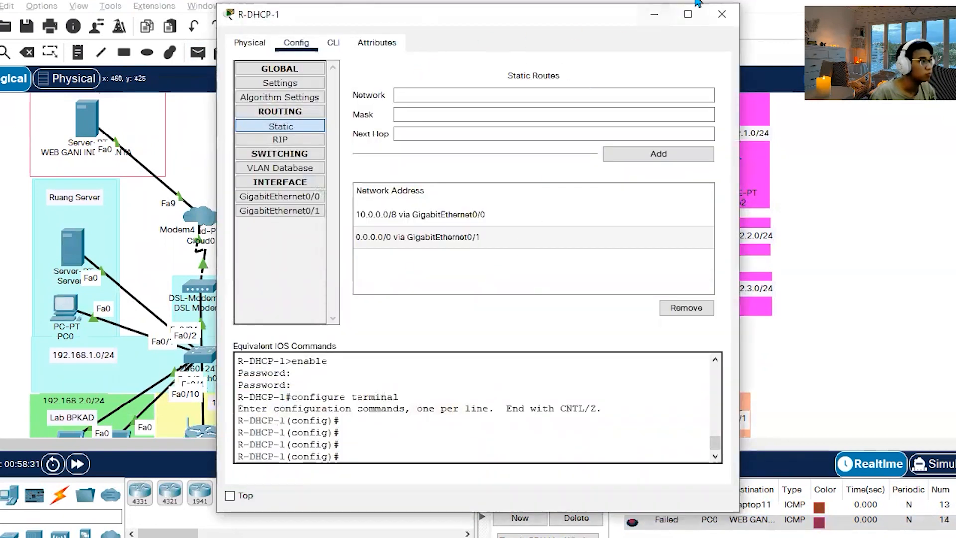
pyautogui.click(722, 15)
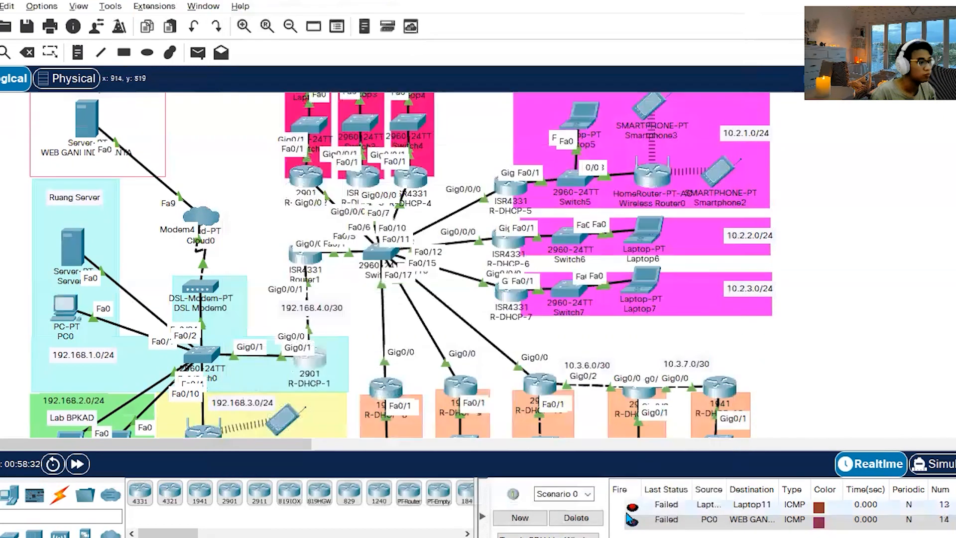
# Resend the simple PDU from PC0 to the 8.8.8.1 web server and shift router R-DHCP-1 slightly in the topology.
pyautogui.doubleClick(632, 522)
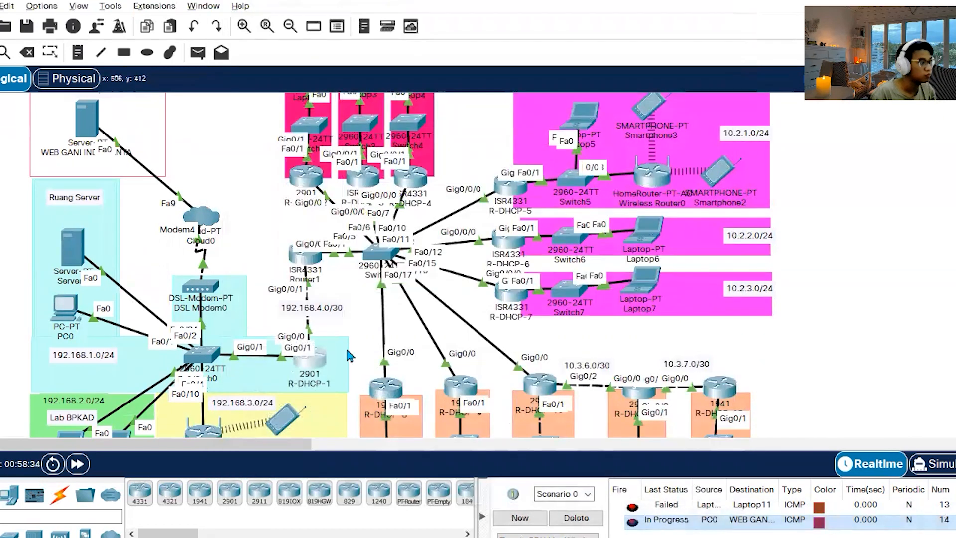
pyautogui.moveTo(309, 390)
pyautogui.mouseDown()
pyautogui.moveTo(324, 360)
pyautogui.moveTo(299, 352)
pyautogui.moveTo(311, 372)
pyautogui.mouseUp()
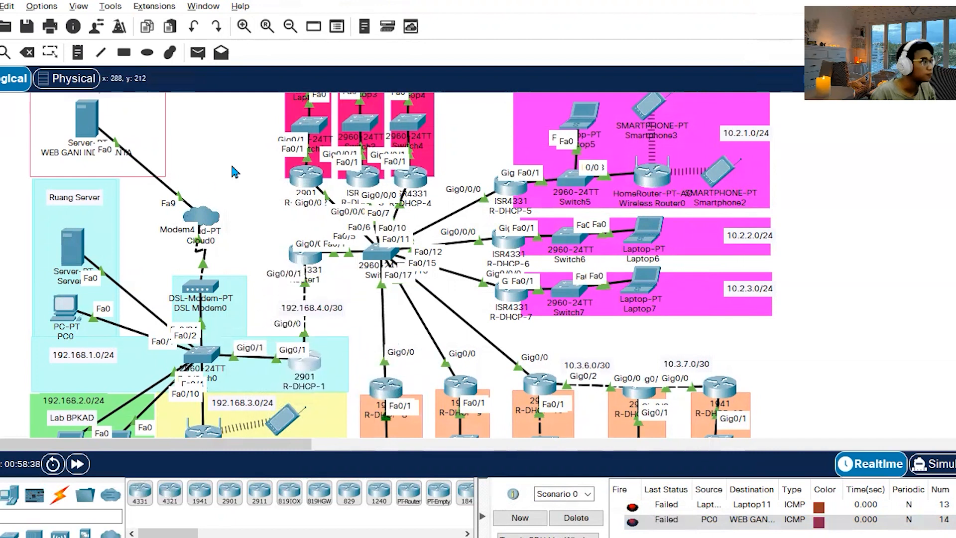
# Ping 8.8.8.1 from PC0's command prompt and close the PC window.
pyautogui.click(65, 305)
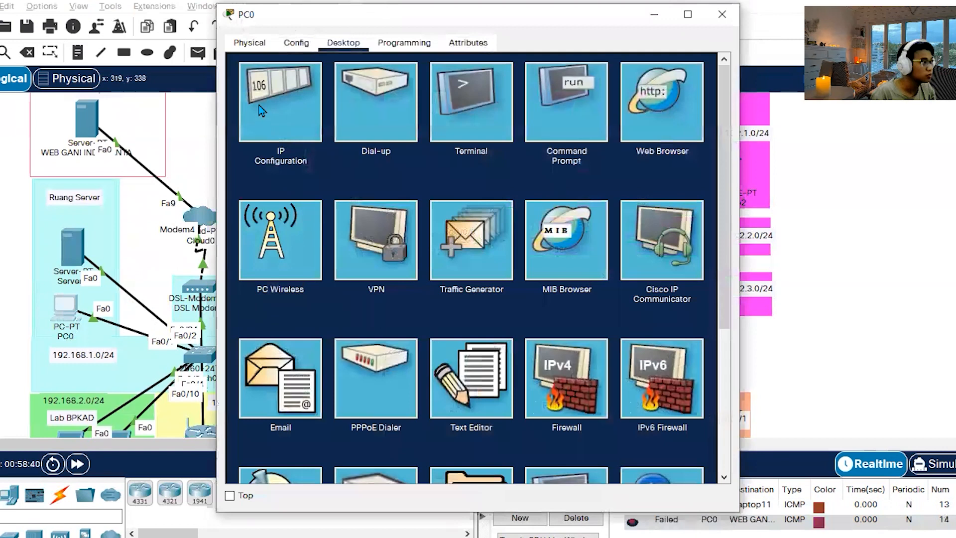
pyautogui.click(262, 110)
pyautogui.click(712, 70)
pyautogui.click(562, 117)
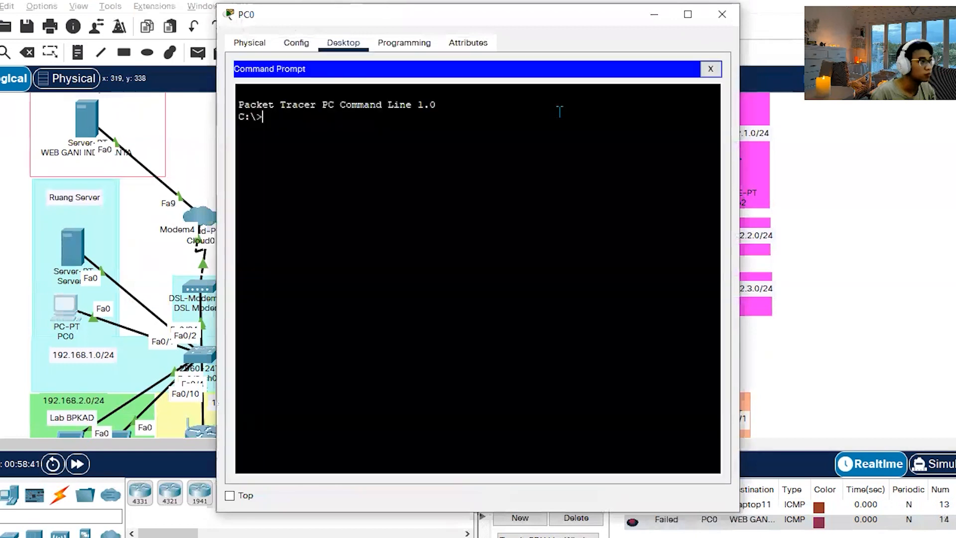
pyautogui.write('ping 9 8.')
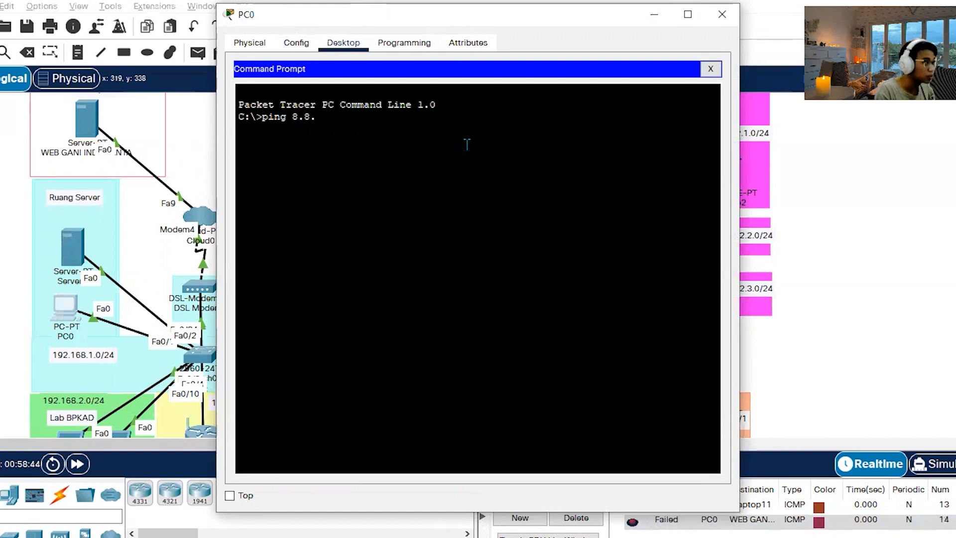
pyautogui.write('8')
pyautogui.write('.1')
pyautogui.press('Return')
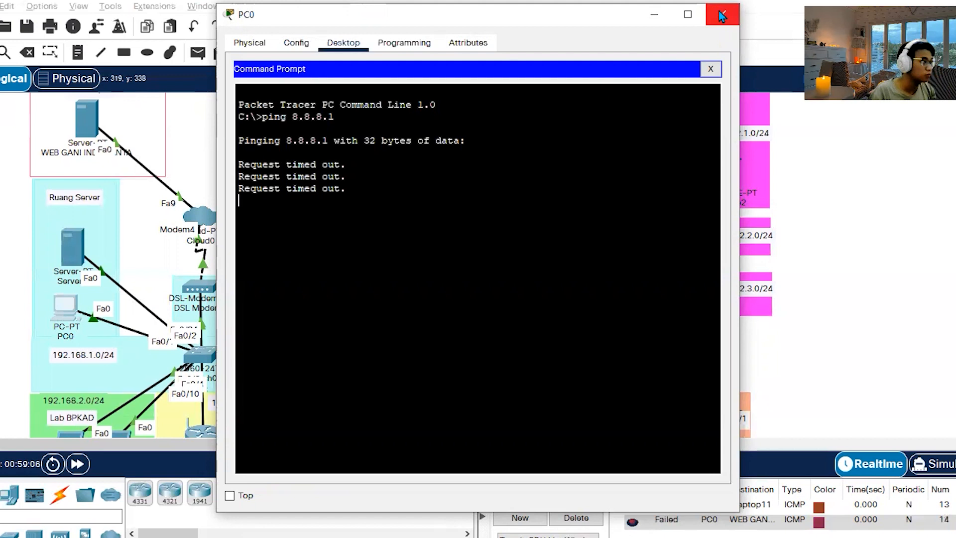
pyautogui.click(721, 16)
# Check Switch0's interface addresses and send a simple PDU from Switch0 to the web server in 8.8.8.1/24.
pyautogui.moveTo(198, 362)
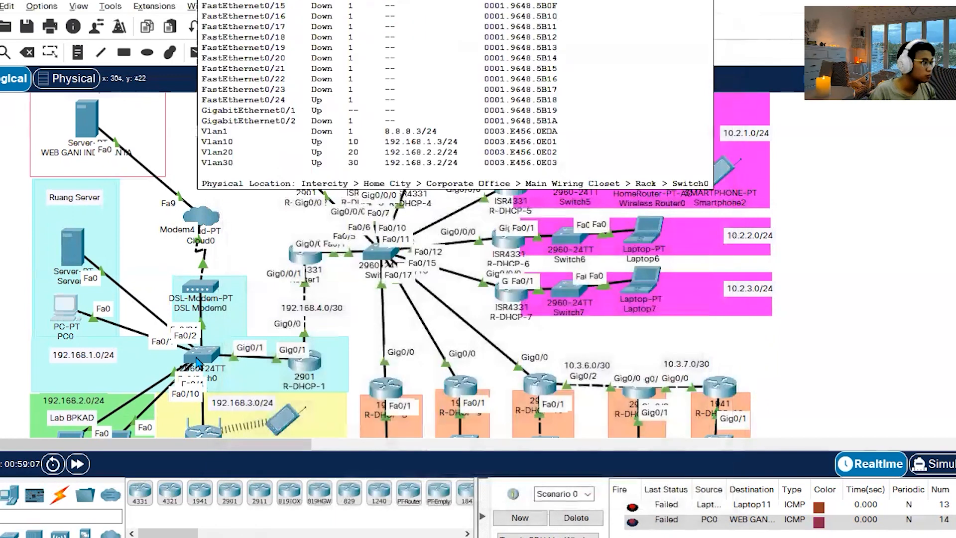
pyautogui.click(197, 52)
pyautogui.click(199, 354)
pyautogui.click(87, 120)
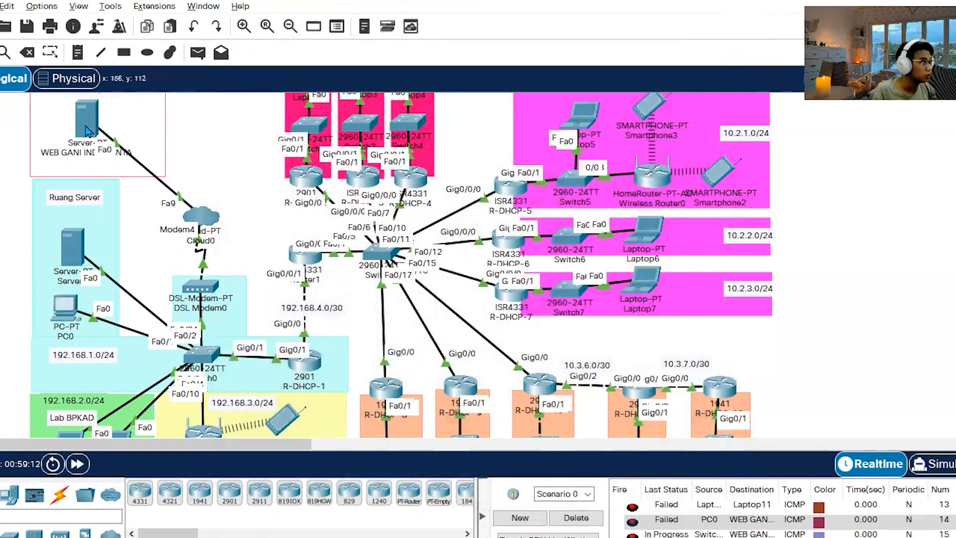
# Resend the Switch0 and PC0 PDUs to the web server, and clear all PDUs from Scenario 0.
pyautogui.scroll(-1, 675, 533)
pyautogui.doubleClick(638, 518)
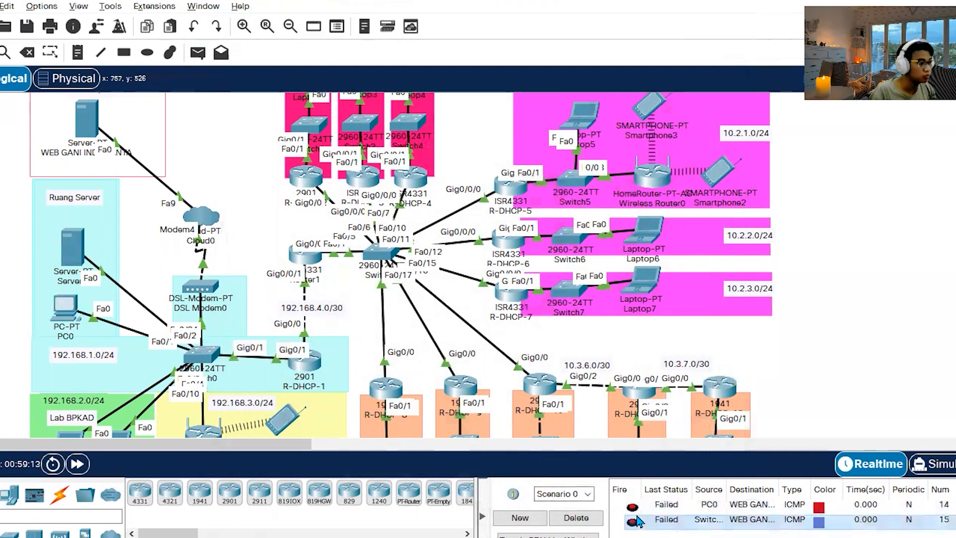
pyautogui.doubleClick(634, 522)
pyautogui.doubleClick(632, 507)
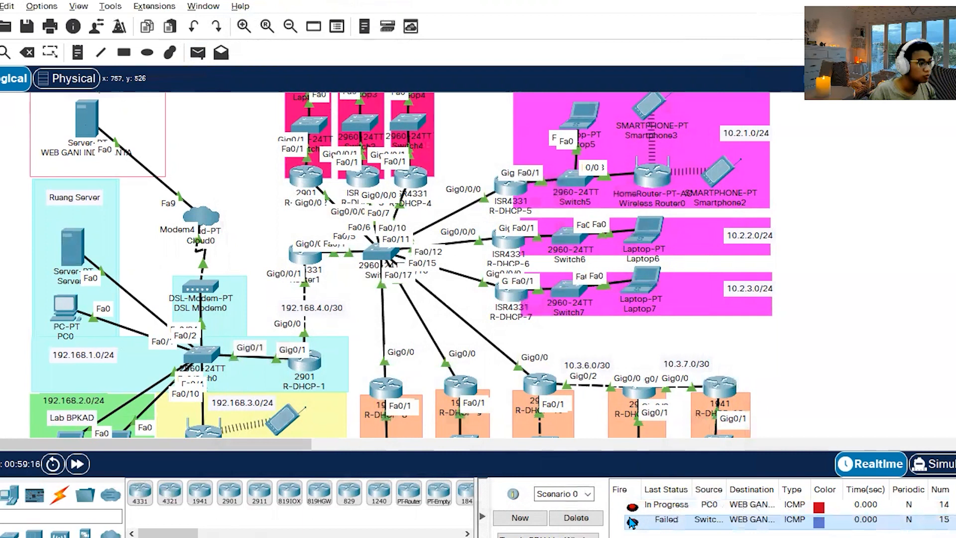
pyautogui.click(551, 518)
# Look at DSL Modem0's physical modules, and check the IP configuration of the web server in 8.8.8.1/24.
pyautogui.click(201, 286)
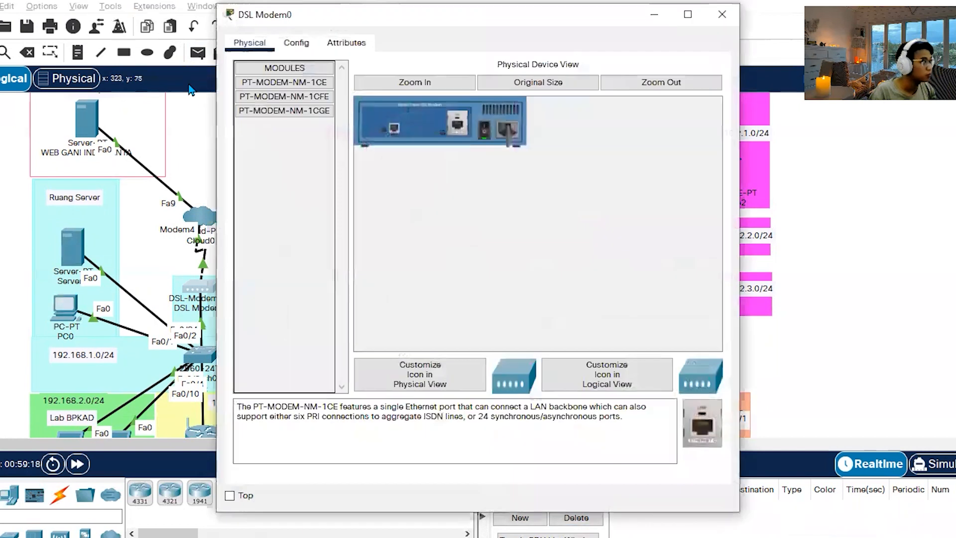
pyautogui.click(722, 14)
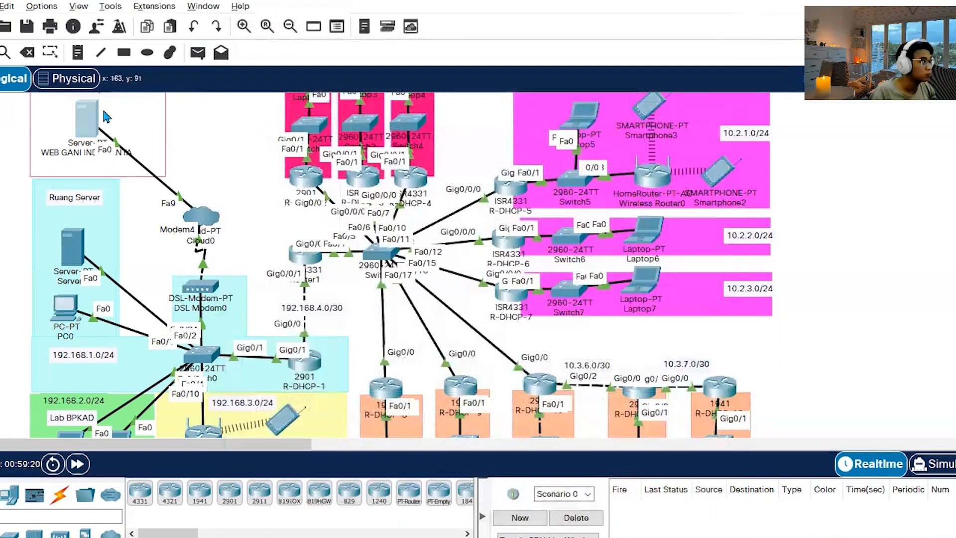
pyautogui.click(86, 117)
pyautogui.click(343, 43)
pyautogui.click(394, 43)
pyautogui.click(266, 100)
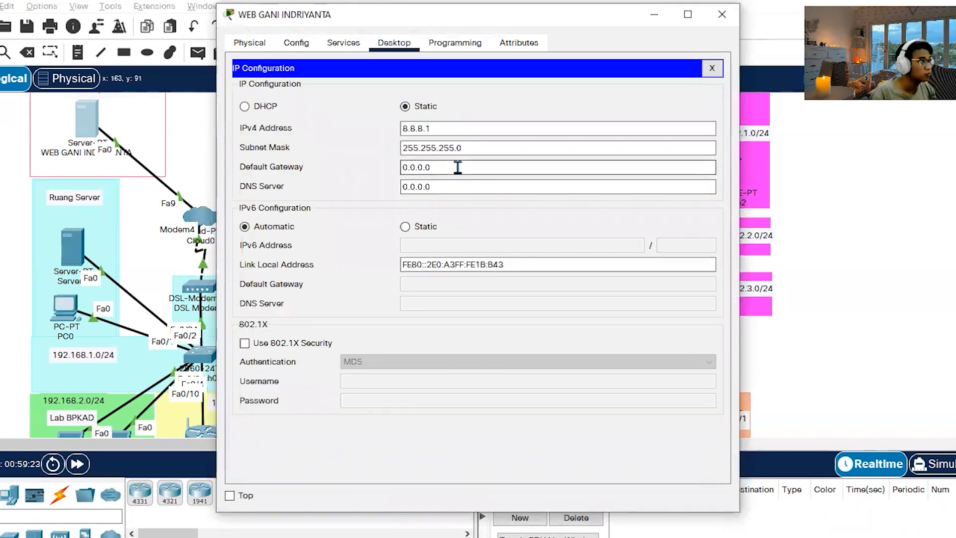
pyautogui.click(725, 20)
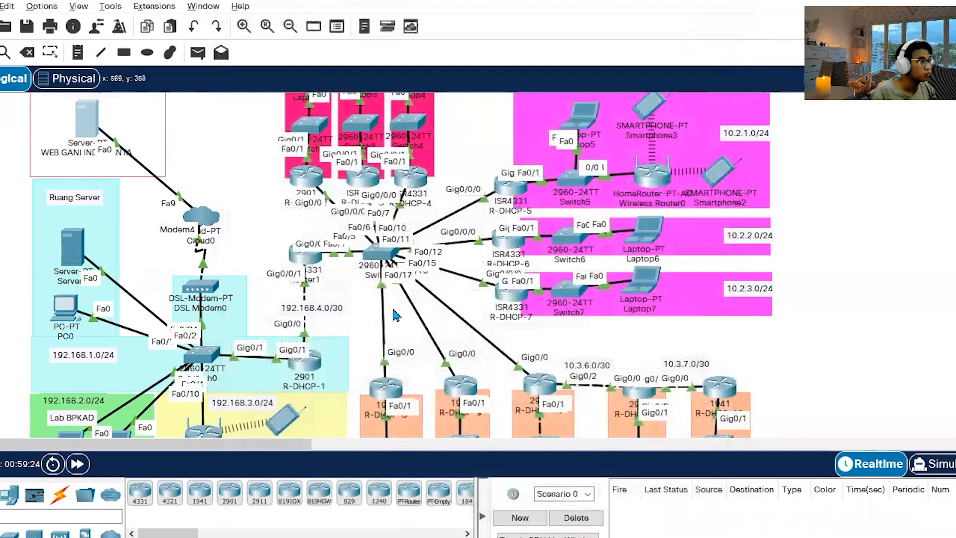
# Check the interface and subinterface IP addresses of router R-DHCP-1.
pyautogui.doubleClick(309, 306)
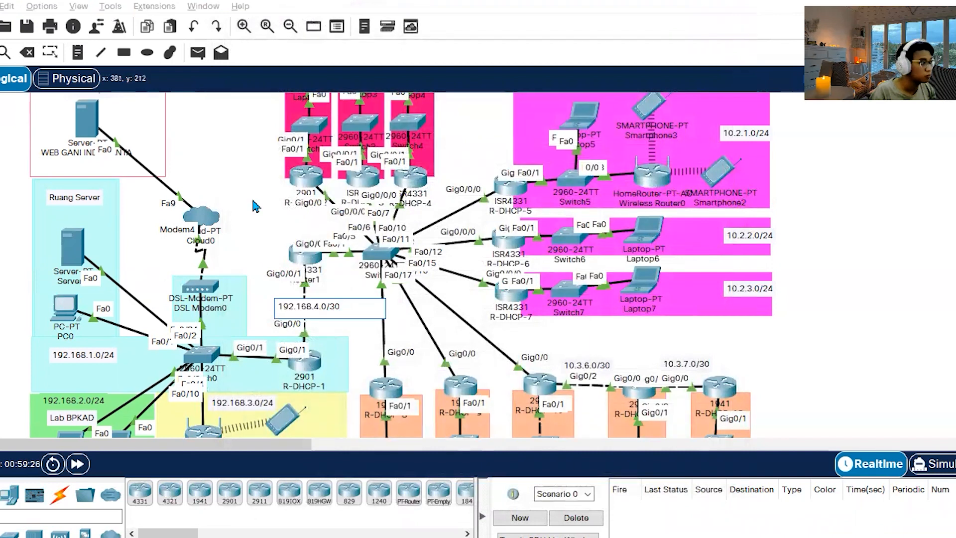
pyautogui.click(307, 369)
pyautogui.moveTo(307, 369)
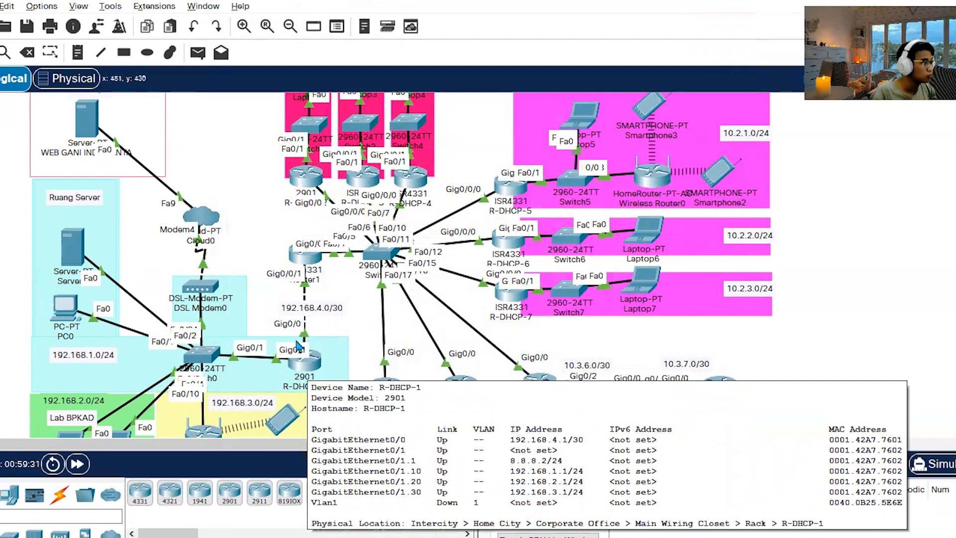
# Set the default gateway of the 8.8.8.1 web server to 8.8.8.2 and close its window.
pyautogui.click(75, 102)
pyautogui.click(278, 98)
pyautogui.moveTo(459, 168); pyautogui.dragTo(279, 169)
pyautogui.write('8.8.8.2')
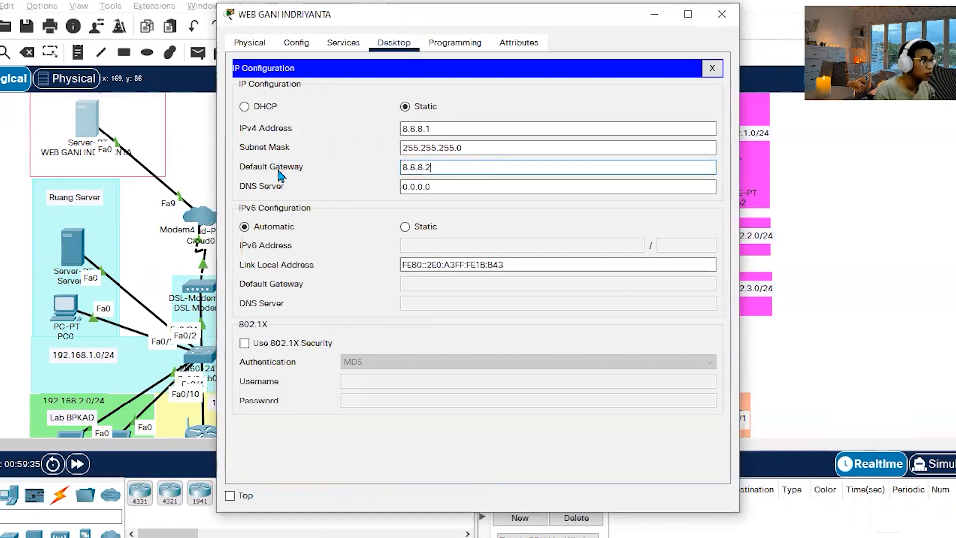
pyautogui.click(722, 14)
# Send a simple PDU from R-DHCP-1 to the 8.8.8.1 web server, and clear the scenario's PDU list.
pyautogui.click(197, 52)
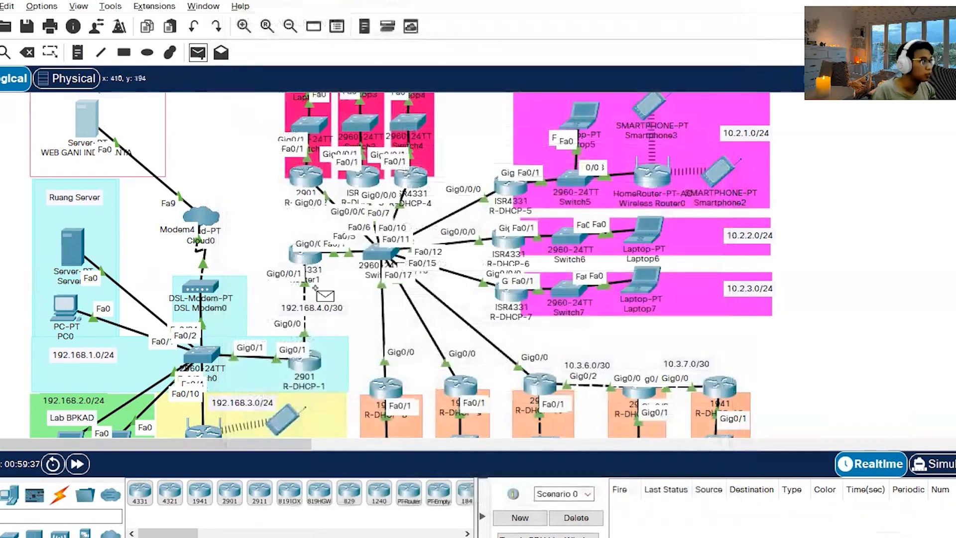
pyautogui.click(84, 125)
pyautogui.click(600, 517)
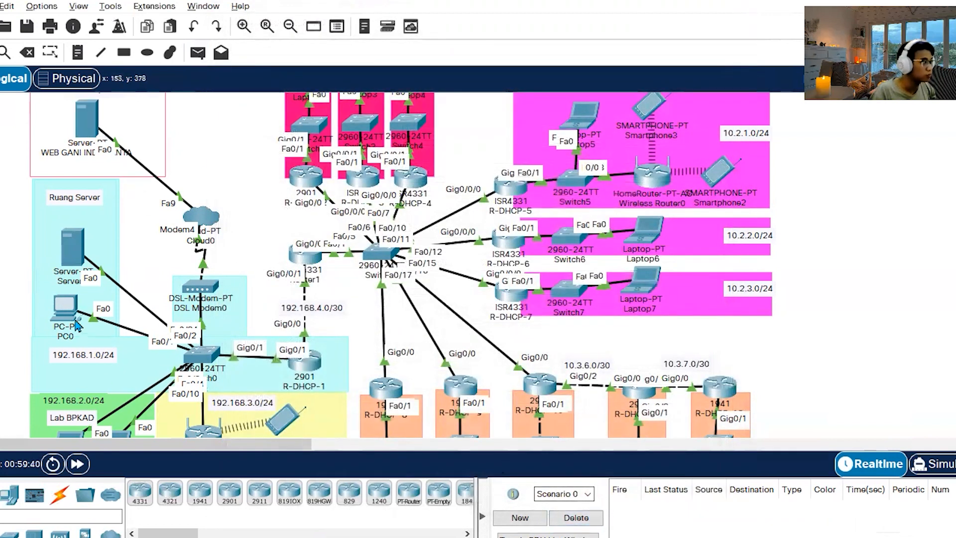
# Test the new gateway by sending a simple PDU from PC0 to the web server in 8.8.8.1/24.
pyautogui.click(198, 52)
pyautogui.click(64, 306)
pyautogui.click(85, 120)
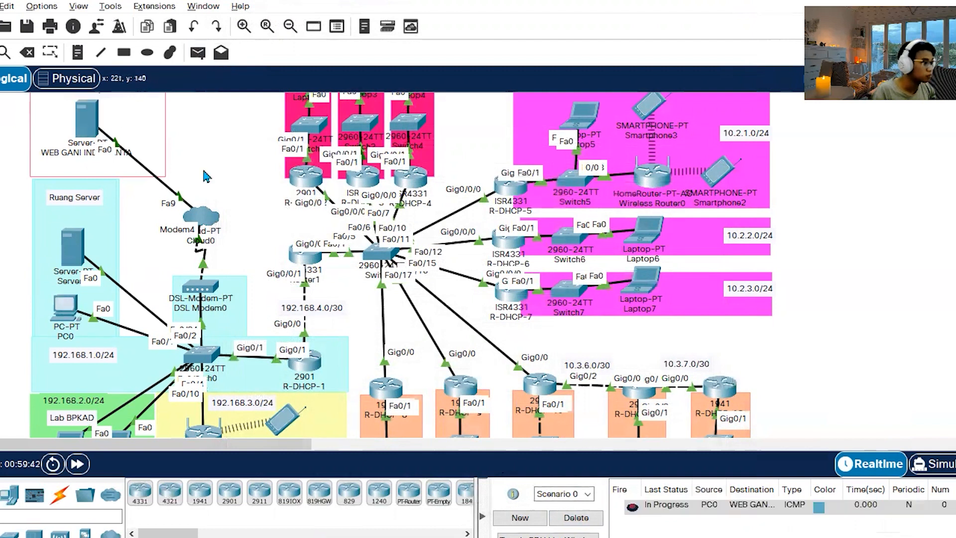
# Clear the scenario's PDU list, and load gani.com in PC0's web browser before closing its window.
pyautogui.click(568, 518)
pyautogui.click(73, 309)
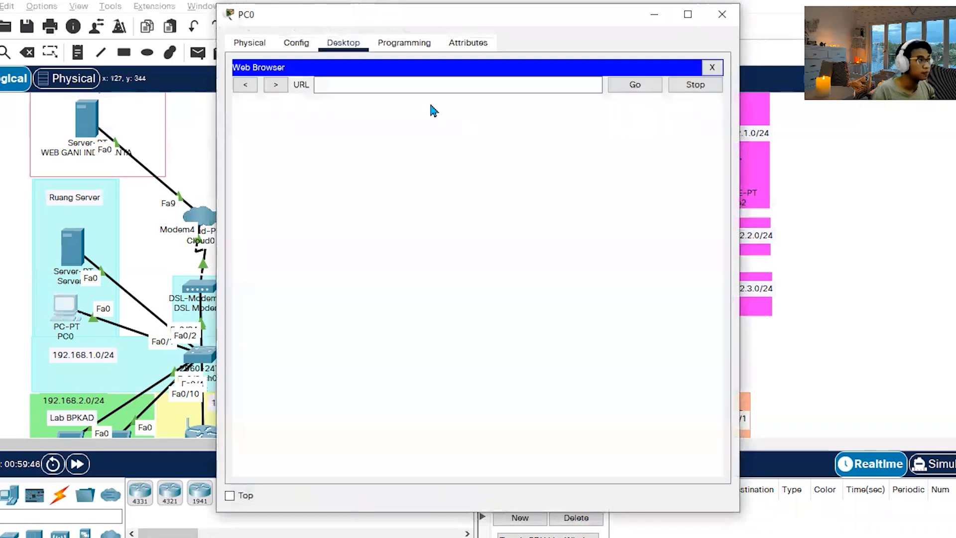
pyautogui.click(427, 84)
pyautogui.write('gani.clom')
pyautogui.press('Return')
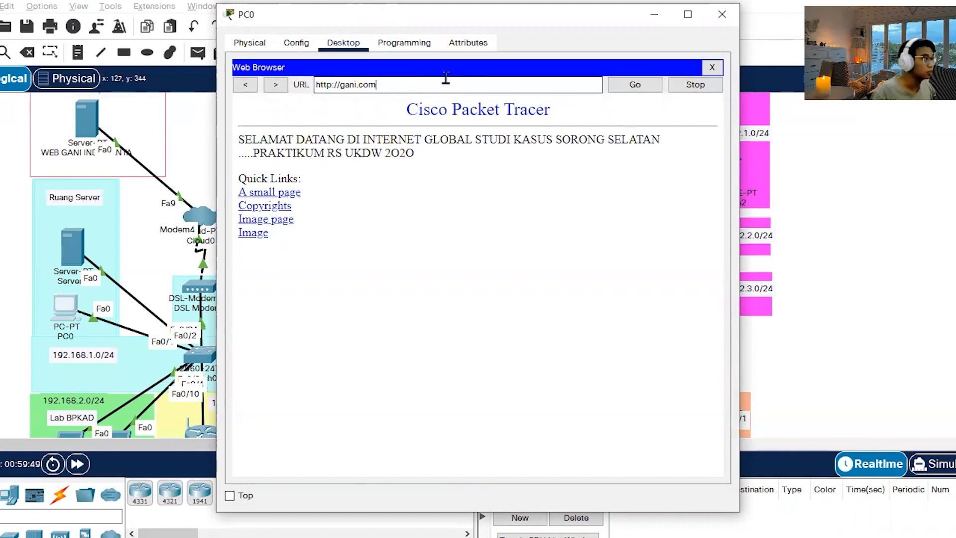
pyautogui.click(722, 14)
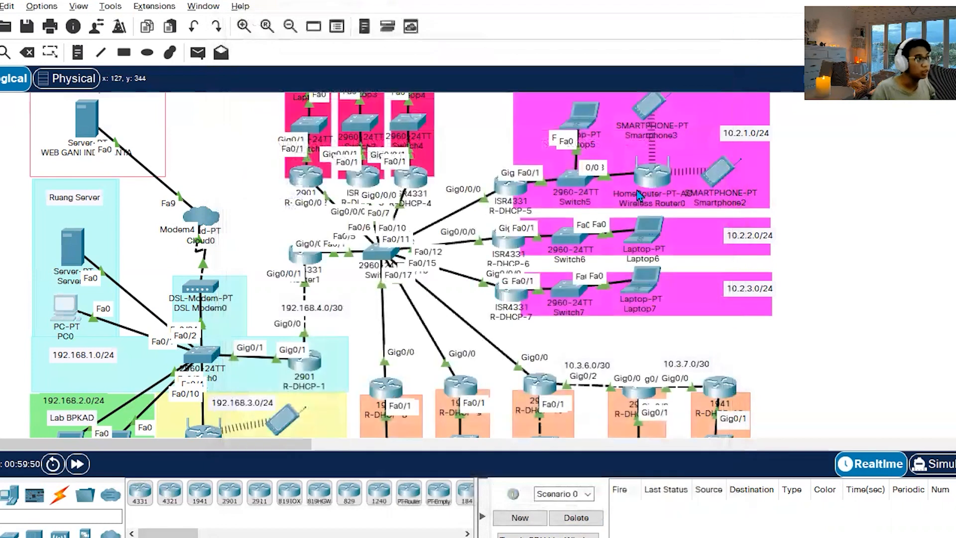
# Test the internal web server by loading bpkad.go.id in Laptop7's web browser.
pyautogui.click(645, 285)
pyautogui.click(622, 120)
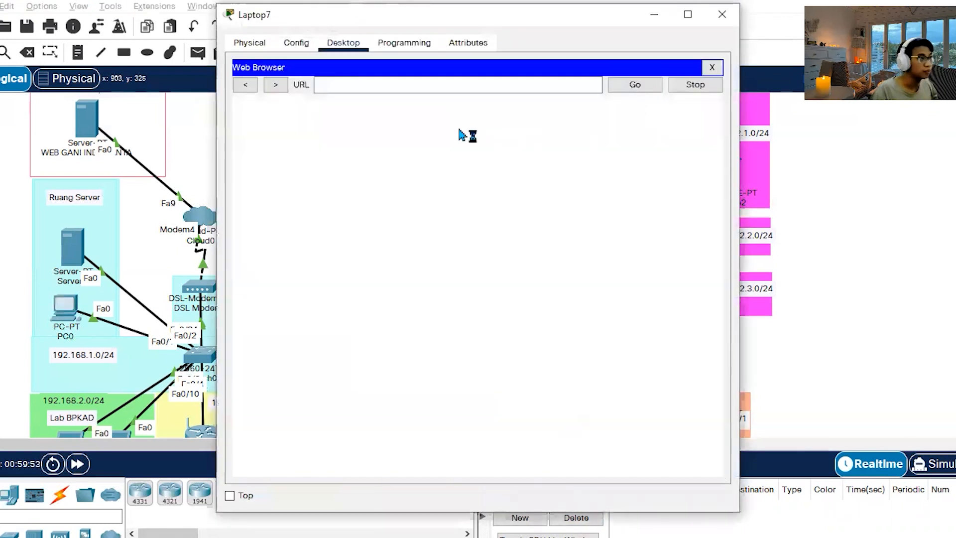
pyautogui.write('bpkad.go.id')
pyautogui.press('Return')
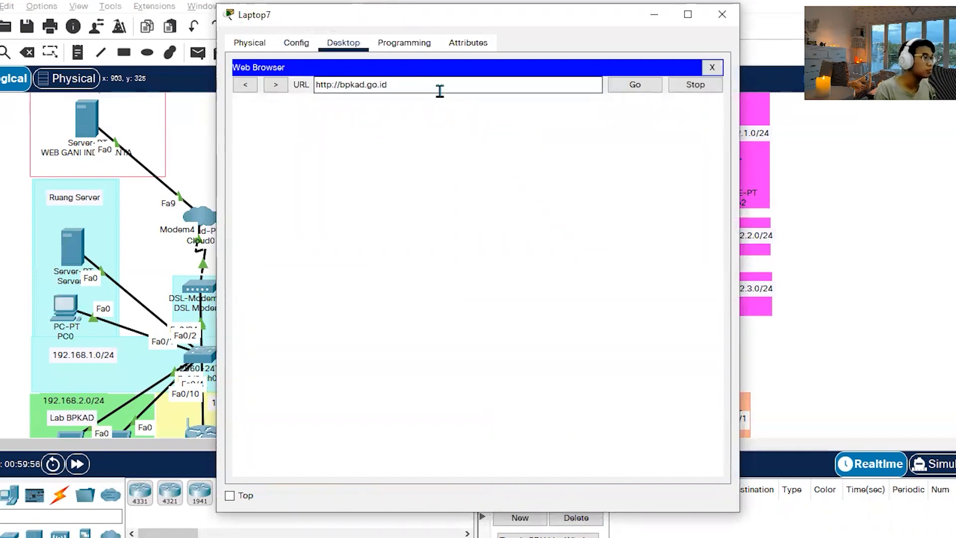
pyautogui.click(642, 86)
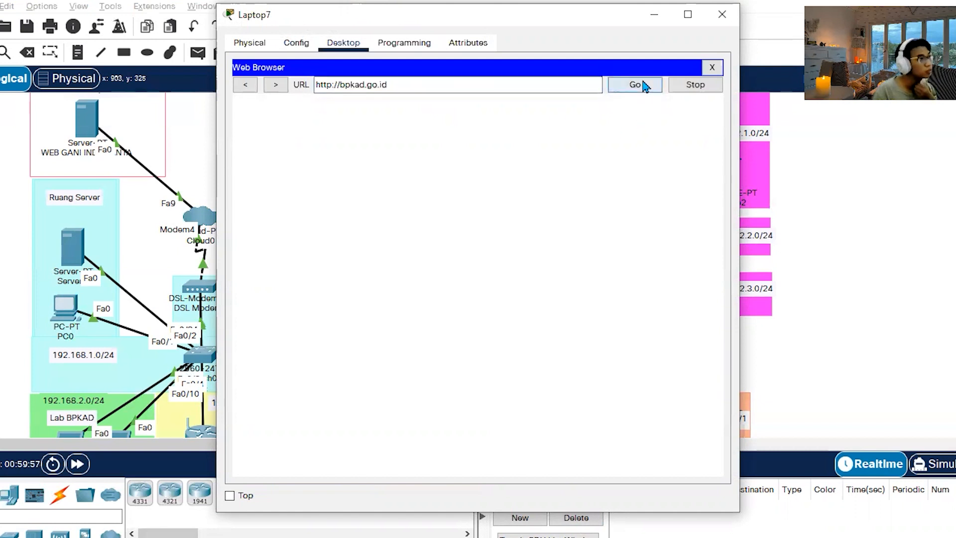
# Load gani.com in Laptop7's web browser to test the external web server, and close the laptop's window.
pyautogui.click(324, 85)
pyautogui.hotkey('ctrl', 'a')
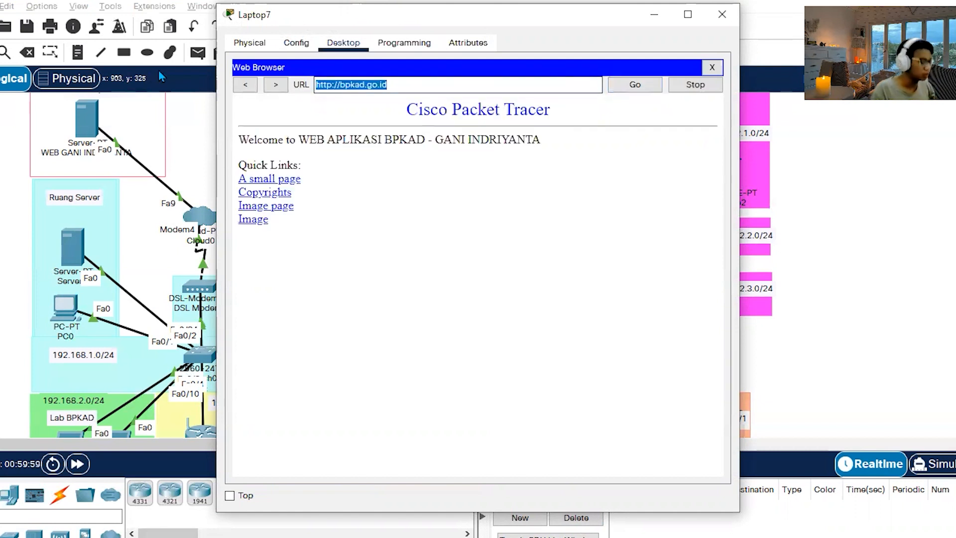
pyautogui.write('gani.com')
pyautogui.click(653, 88)
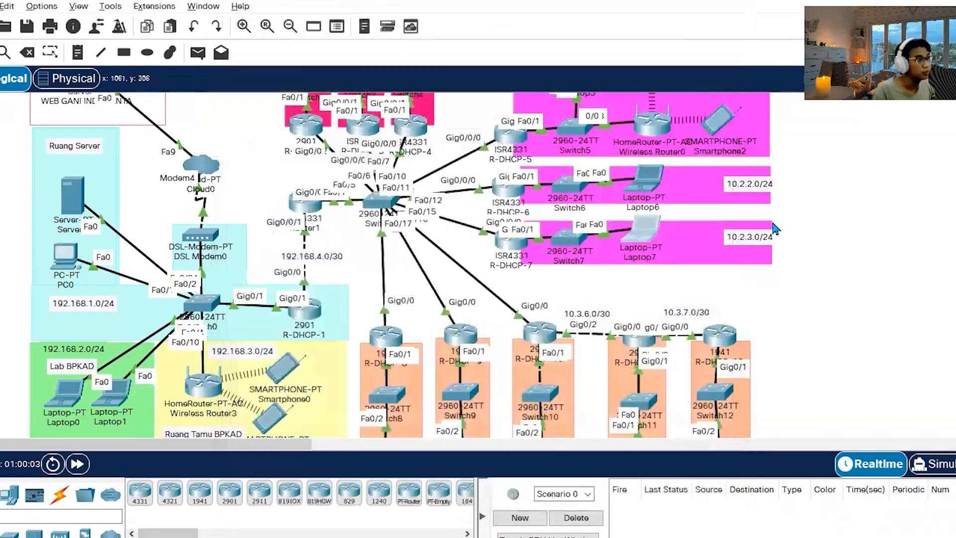
pyautogui.click(722, 15)
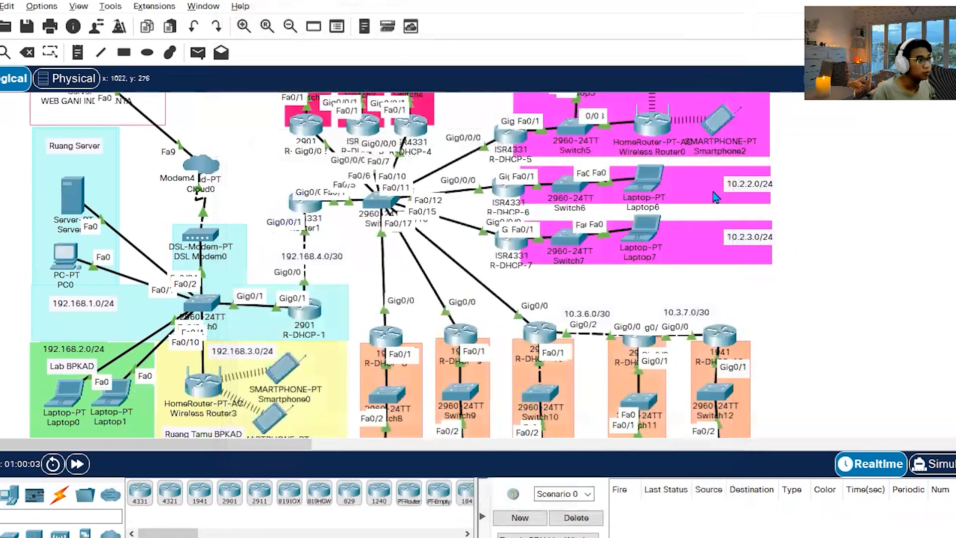
# Send a simple PDU from Laptop7 to Smartphone0 in the 192.168.3.0/24 network, and fire it again.
pyautogui.scroll(2, 350, 179)
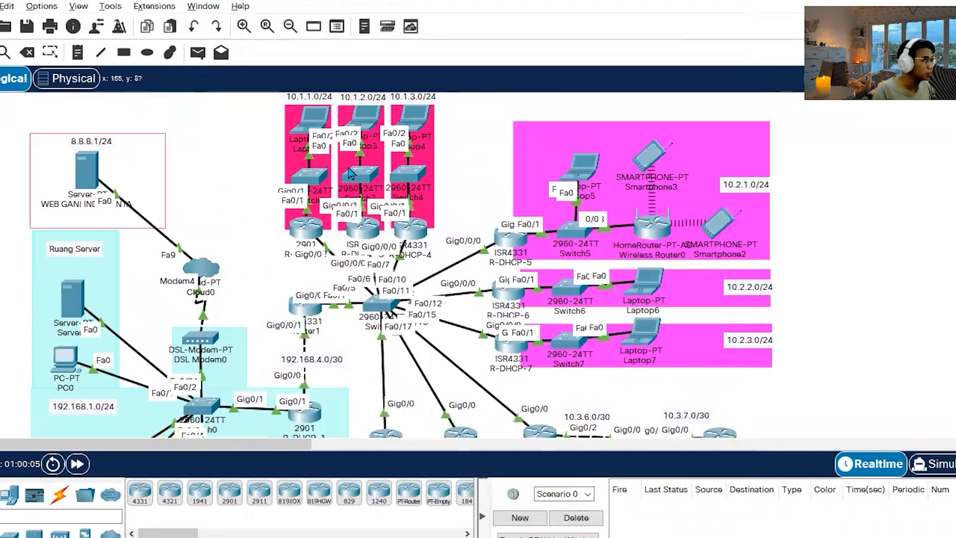
pyautogui.scroll(-4, 350, 173)
pyautogui.click(199, 55)
pyautogui.scroll(2, 781, 279)
pyautogui.click(647, 224)
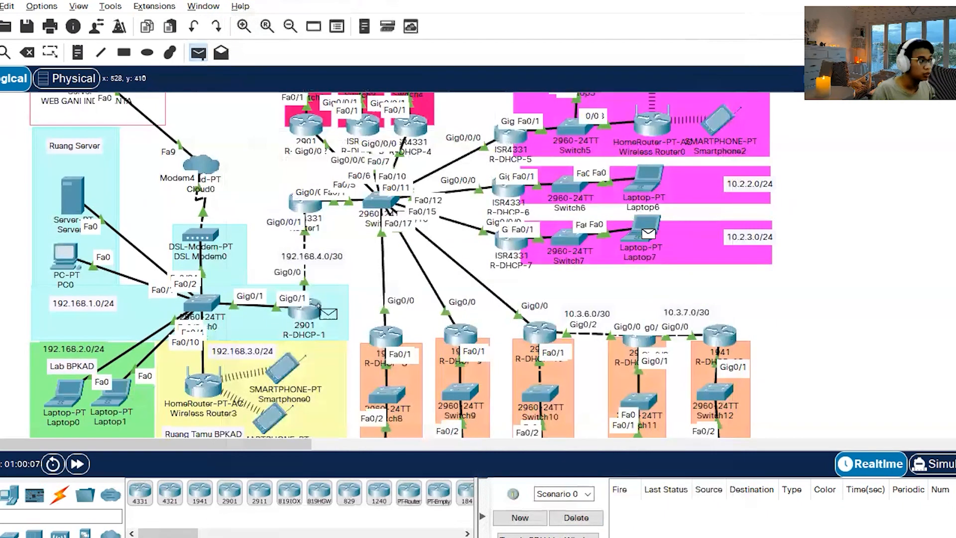
pyautogui.scroll(-2, 318, 305)
pyautogui.click(289, 269)
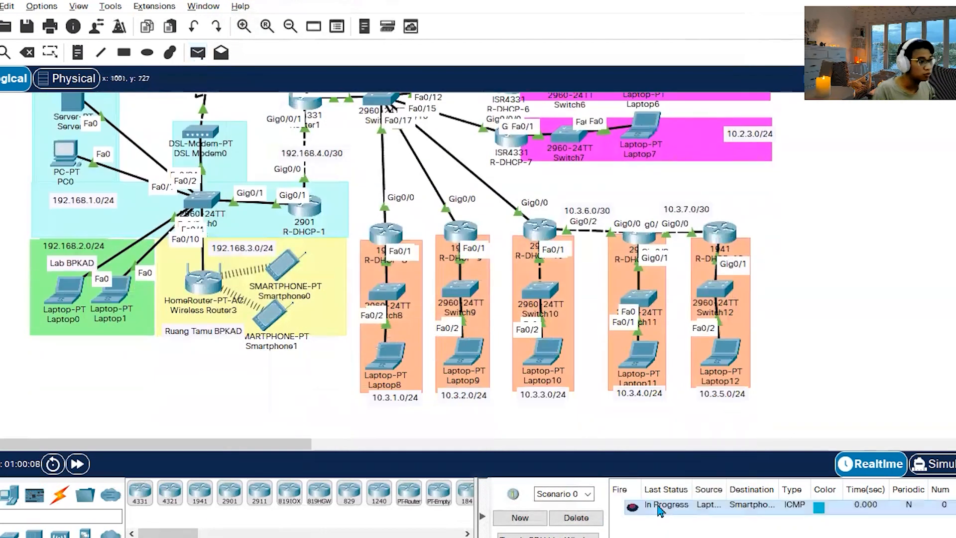
pyautogui.doubleClick(633, 508)
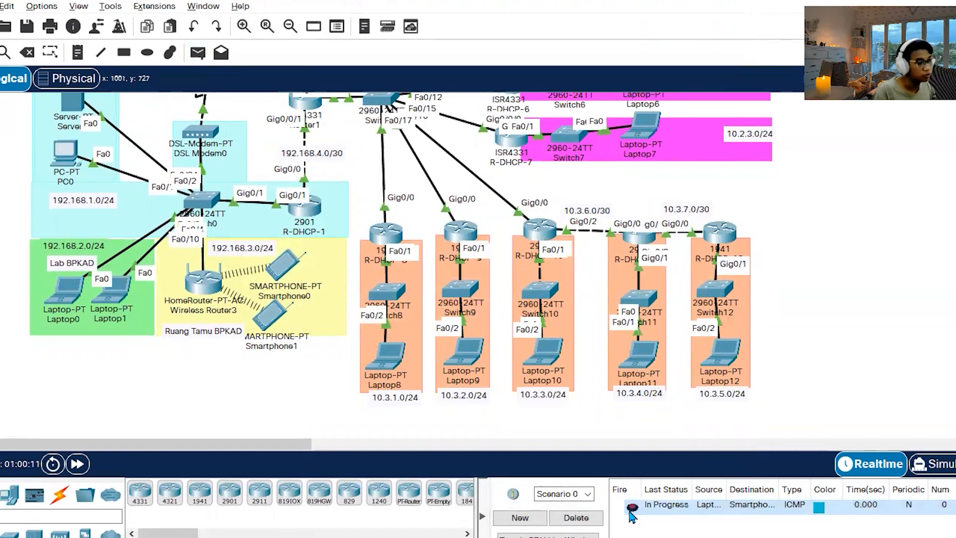
pyautogui.doubleClick(627, 512)
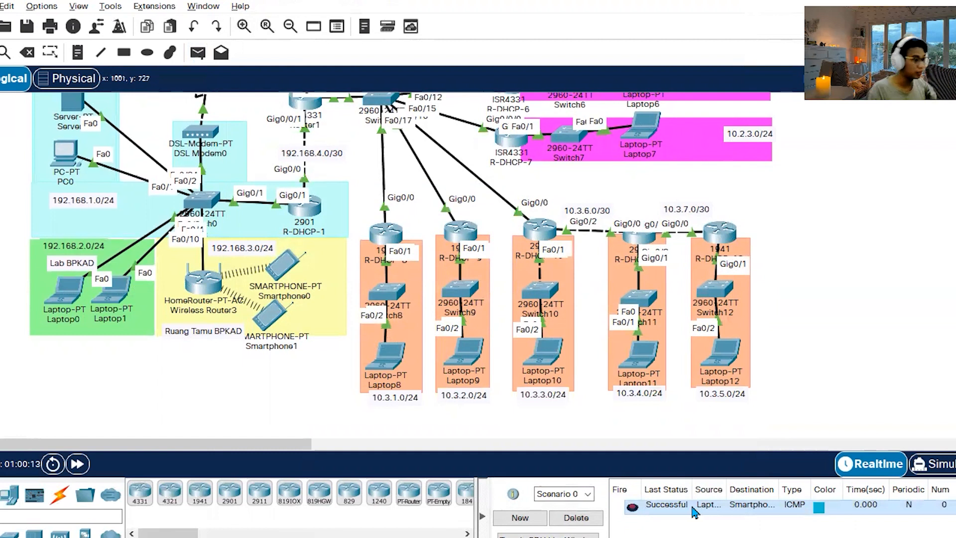
# Reopen Laptop7's web browser and request bpkad.go.id once more.
pyautogui.scroll(3, 696, 236)
pyautogui.click(647, 231)
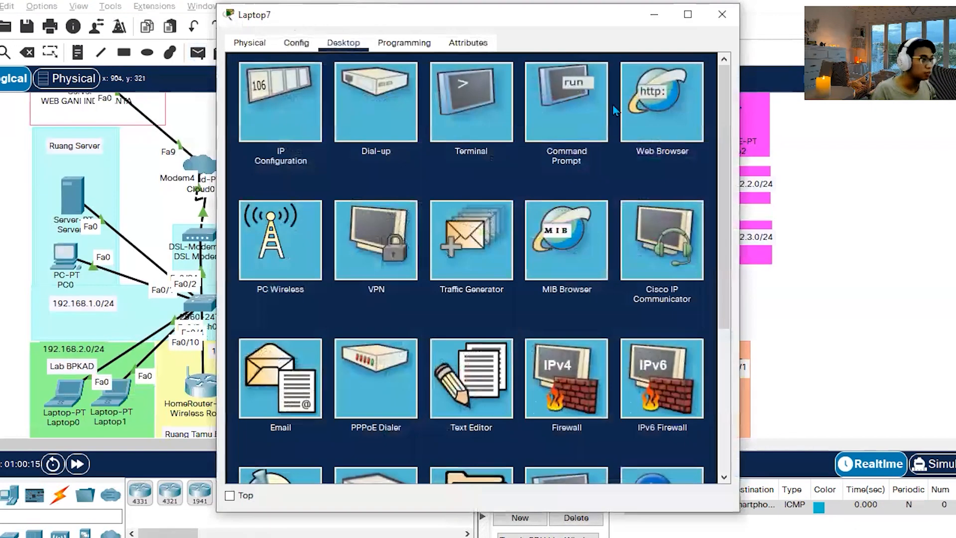
pyautogui.click(677, 113)
pyautogui.click(498, 90)
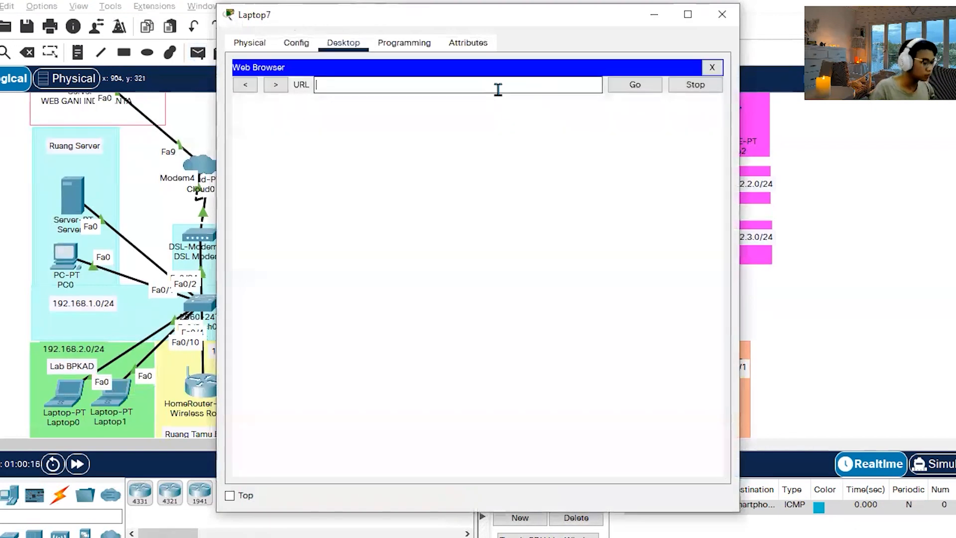
pyautogui.write('bpkad.go.i')
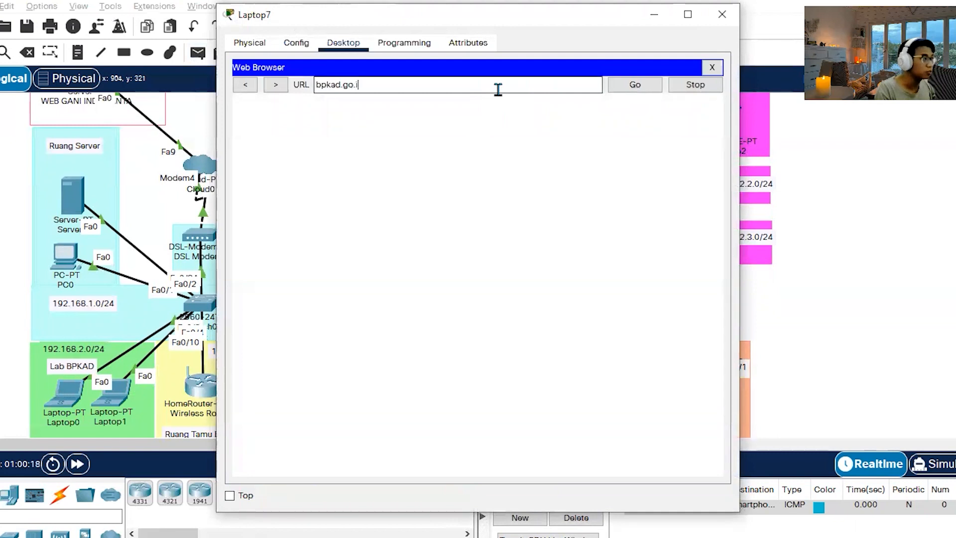
pyautogui.write('d')
pyautogui.press('Return')
# Load gani.com again in Laptop7's web browser and close the laptop's window.
pyautogui.hotkey('ctrl', 'a')
pyautogui.write('gani.com')
pyautogui.press('Return')
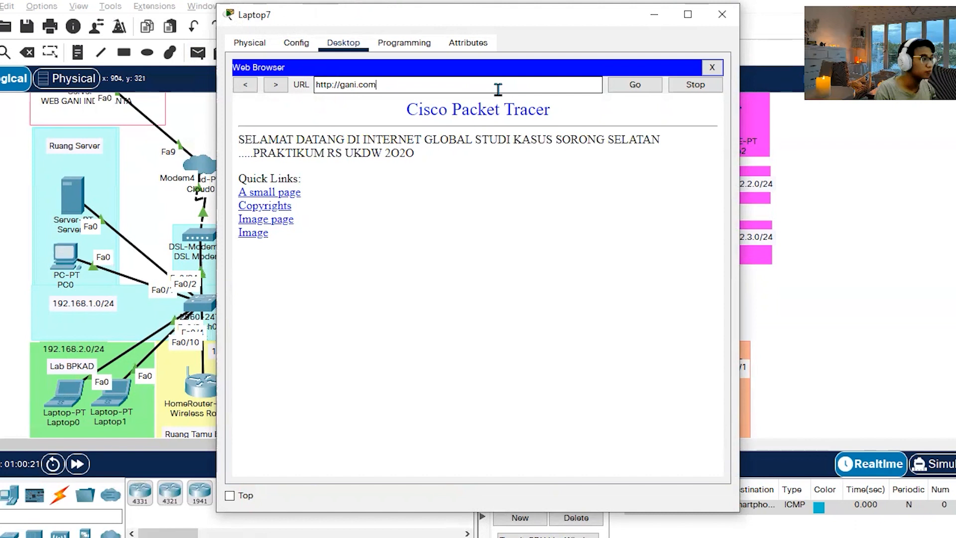
pyautogui.click(722, 14)
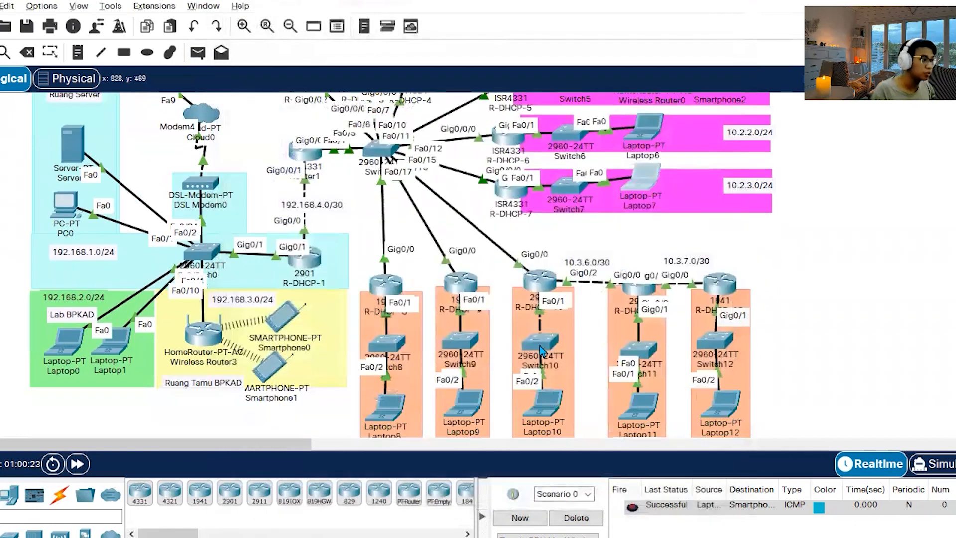
# Load bpkad.go.id in the web browser of Laptop10 in the 10.3.3.0/24 network.
pyautogui.click(546, 406)
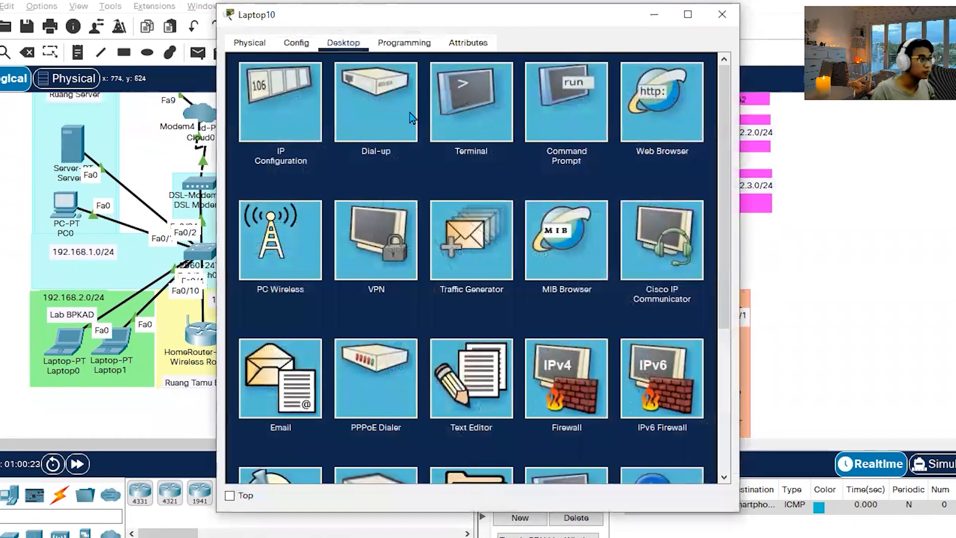
pyautogui.click(687, 122)
pyautogui.click(494, 85)
pyautogui.write('bpk')
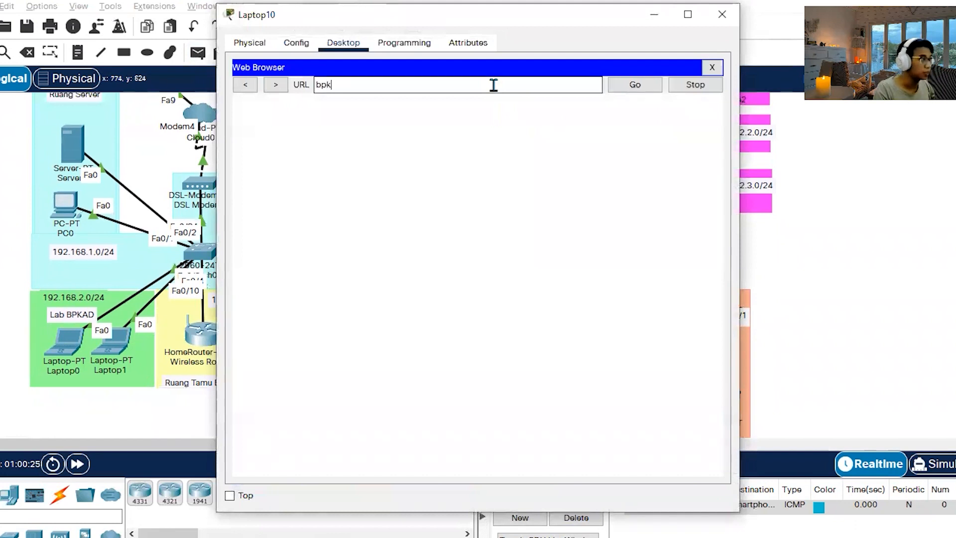
pyautogui.write('ad.go.id')
pyautogui.press('Return')
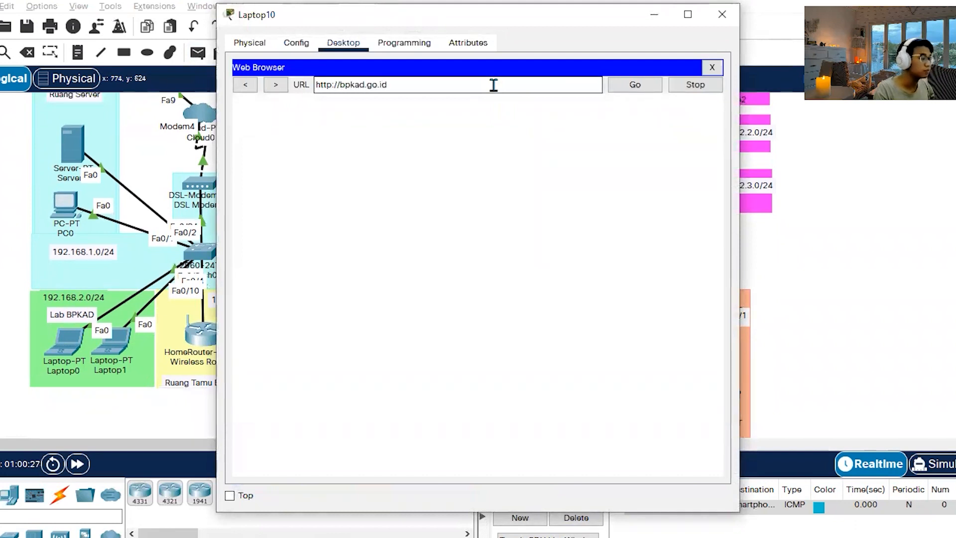
pyautogui.click(644, 85)
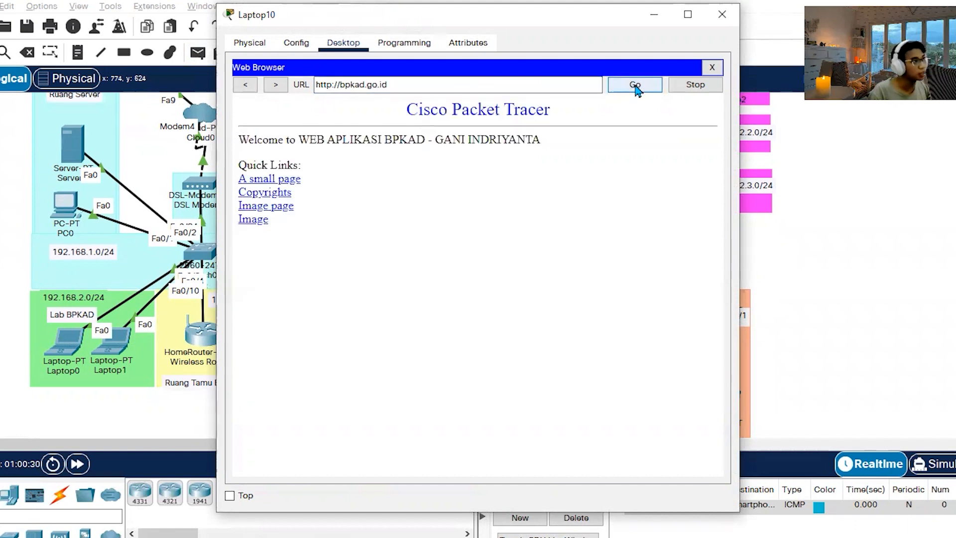
# Request the external site gani.com in Laptop10's web browser.
pyautogui.tripleClick(453, 84)
pyautogui.write('gani.com')
pyautogui.press('Return')
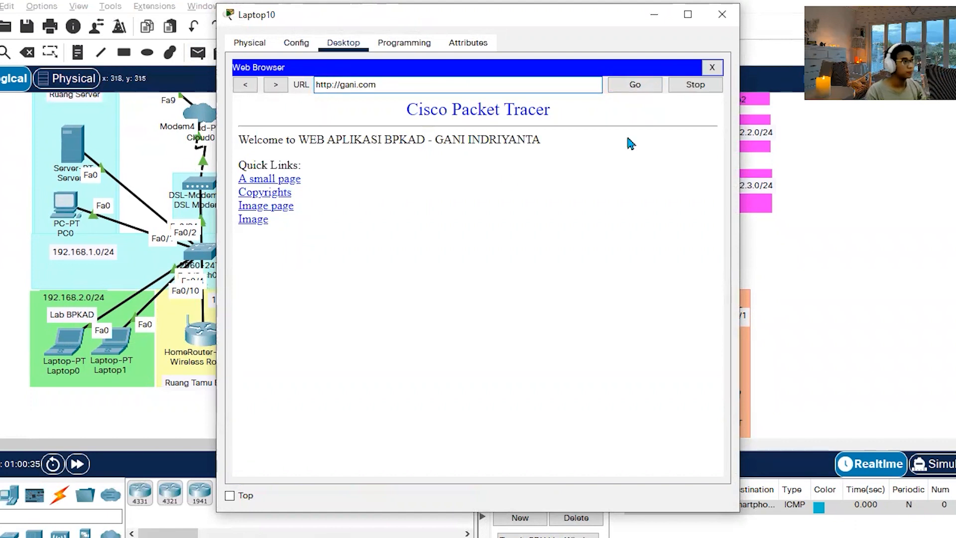
pyautogui.click(636, 87)
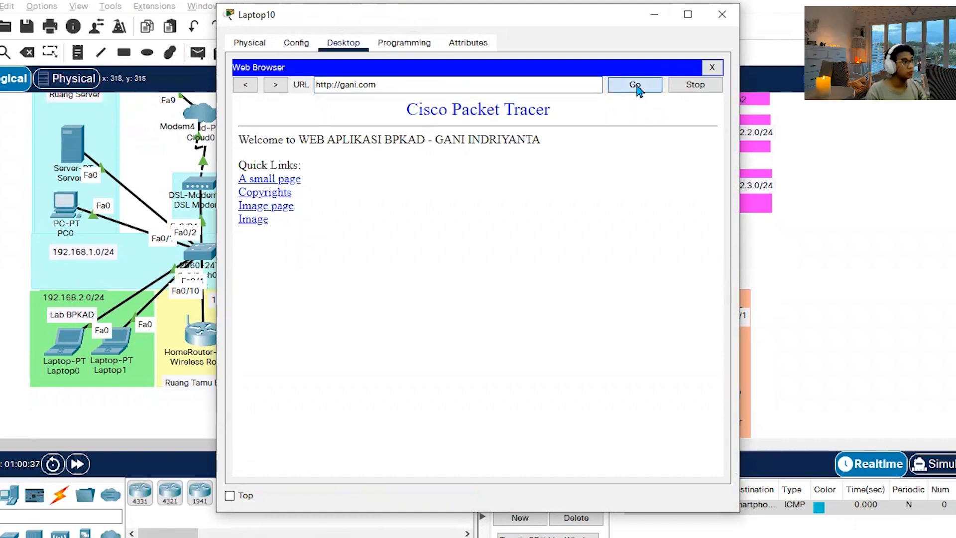
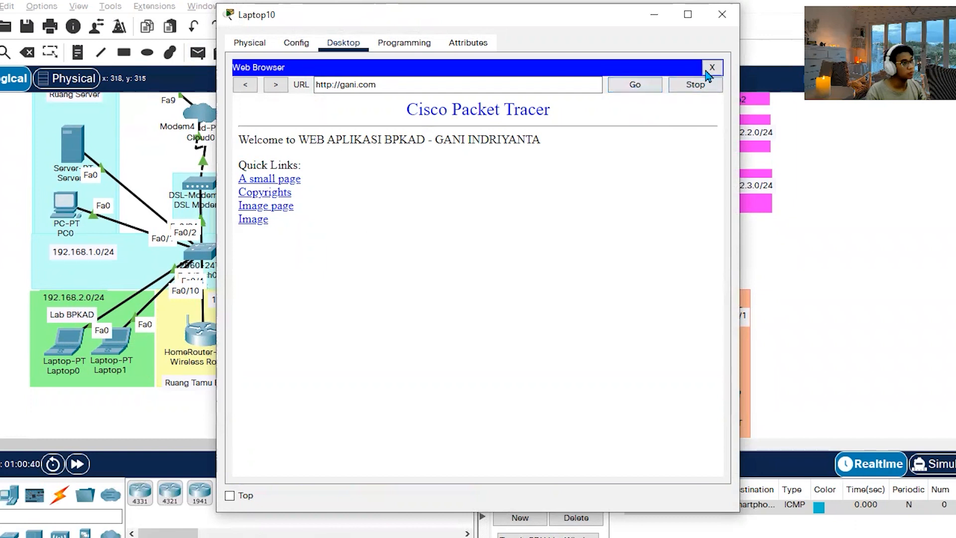
# Restart Laptop10's web browser, request gani.com again and close the laptop's window.
pyautogui.click(712, 67)
pyautogui.click(647, 104)
pyautogui.click(453, 86)
pyautogui.write('gani.com')
pyautogui.press('Return')
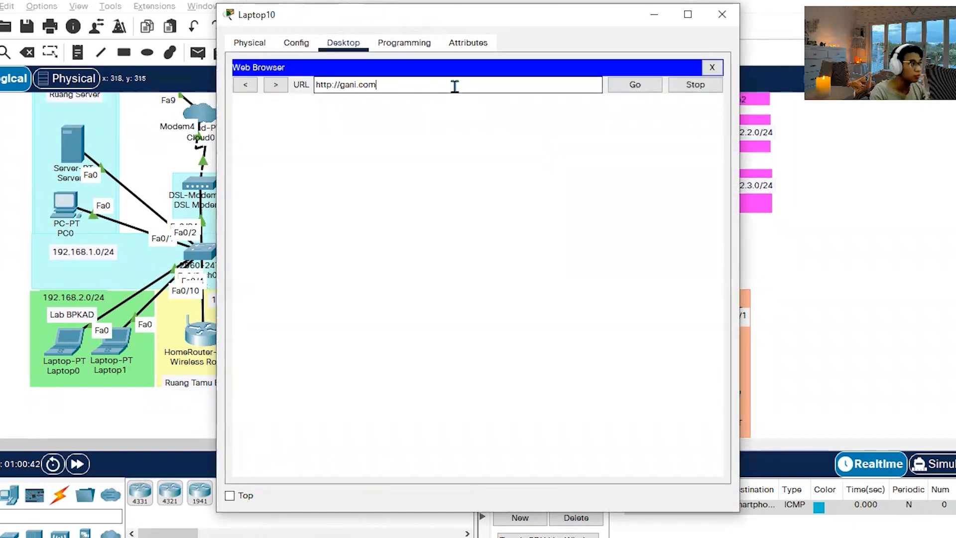
pyautogui.click(647, 87)
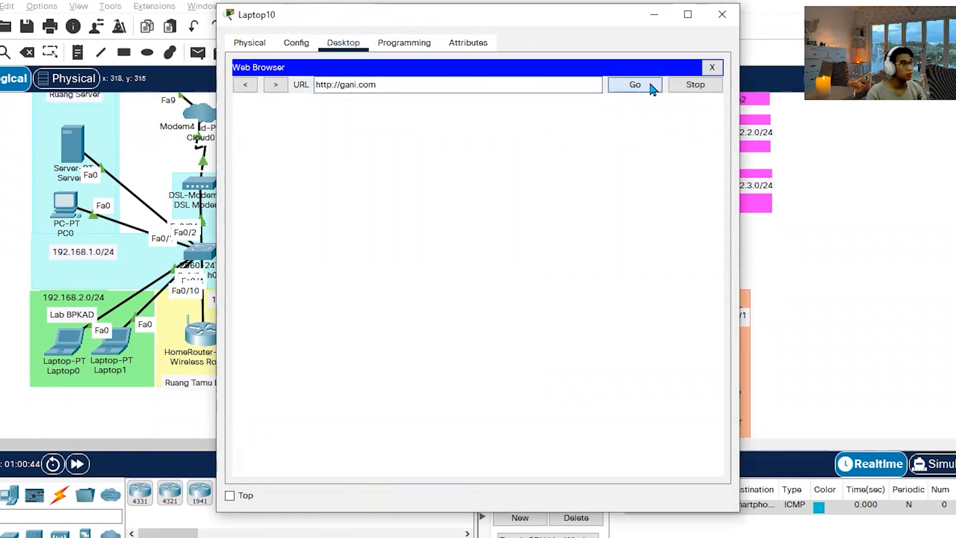
pyautogui.click(714, 18)
# Load gani.com in the web browser of Laptop9 for comparison and close the laptop's window.
pyautogui.click(475, 399)
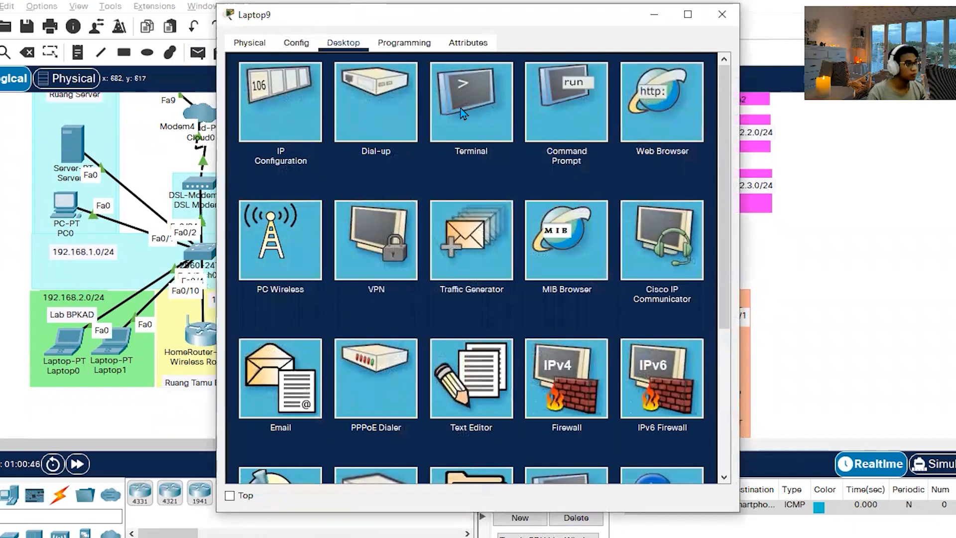
pyautogui.click(651, 105)
pyautogui.click(490, 86)
pyautogui.write('http://gani.com')
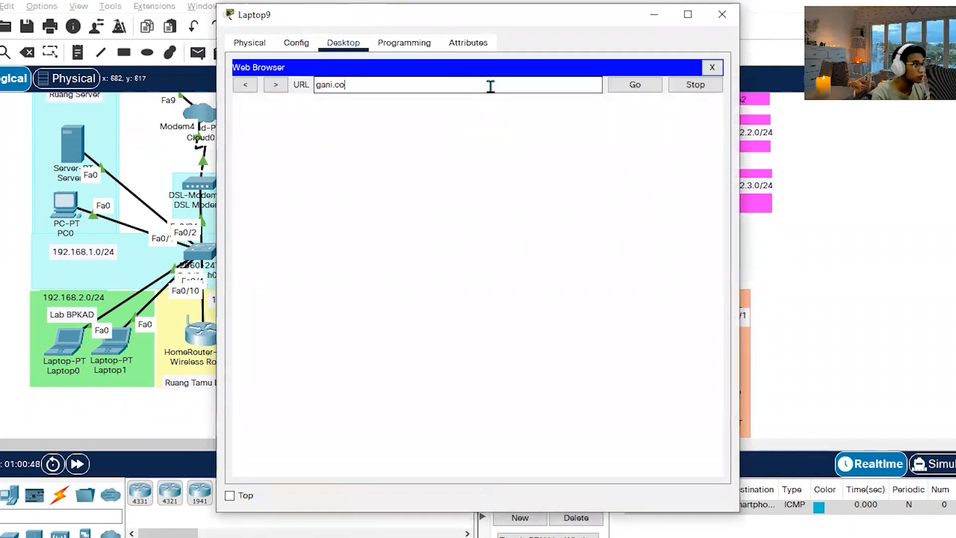
pyautogui.click(632, 86)
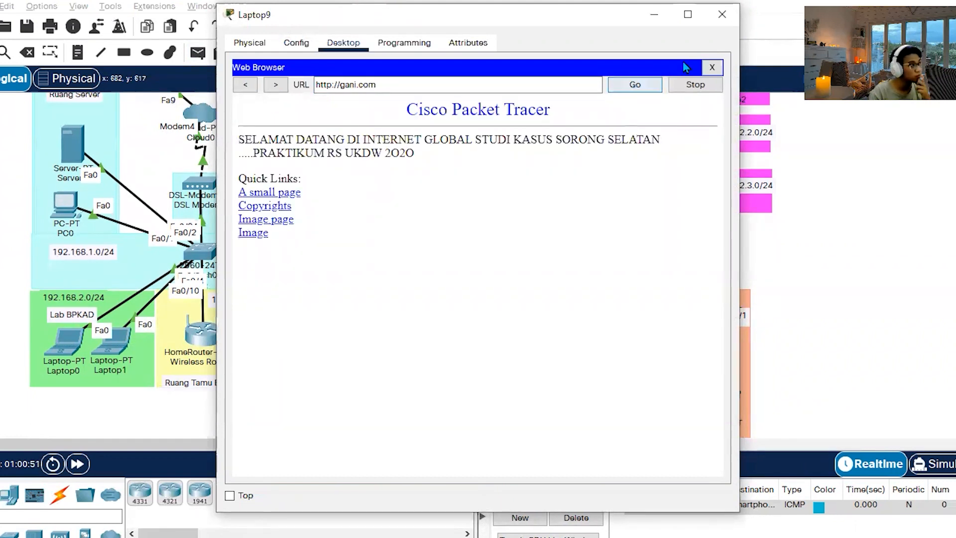
pyautogui.click(722, 14)
# Return to Laptop10, request gani.com in its web browser once more and close its window.
pyautogui.click(539, 286)
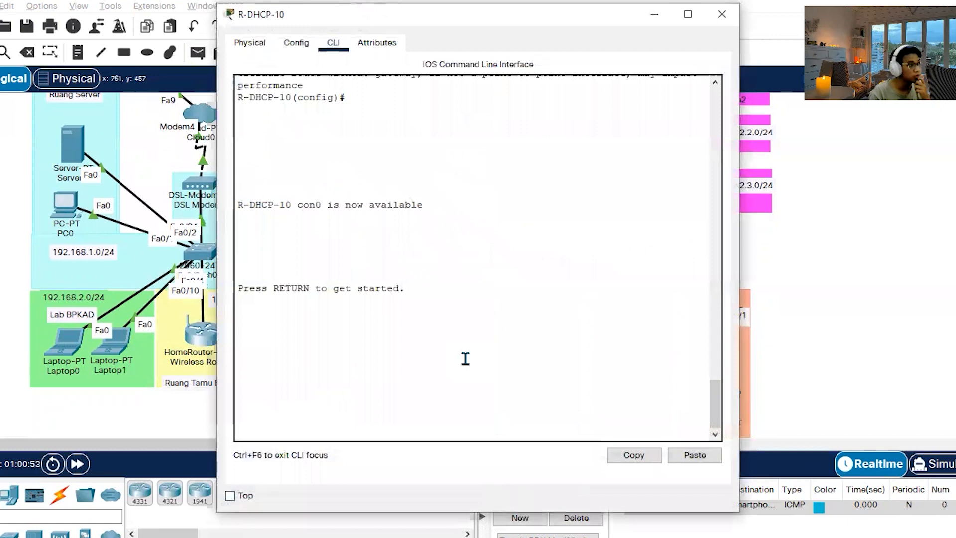
pyautogui.click(727, 14)
pyautogui.click(549, 403)
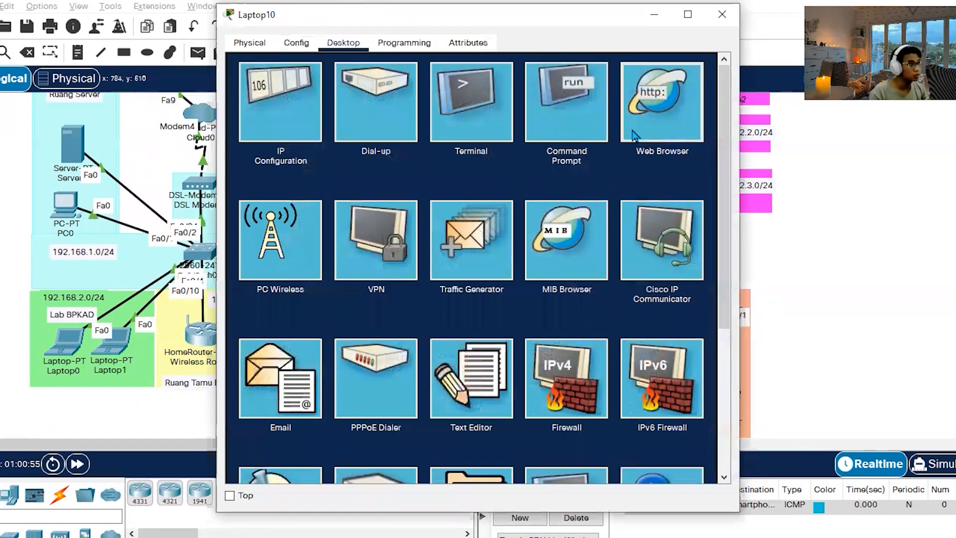
pyautogui.click(634, 135)
pyautogui.click(534, 86)
pyautogui.write('gani.com')
pyautogui.press('Return')
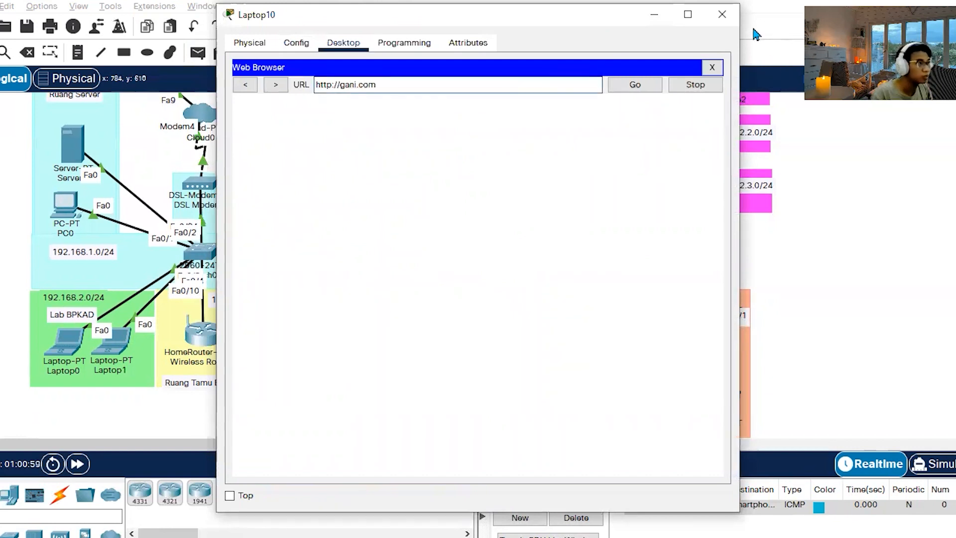
pyautogui.click(722, 15)
# Load the local site bpkad.go.id in the web browser of Laptop11.
pyautogui.click(644, 409)
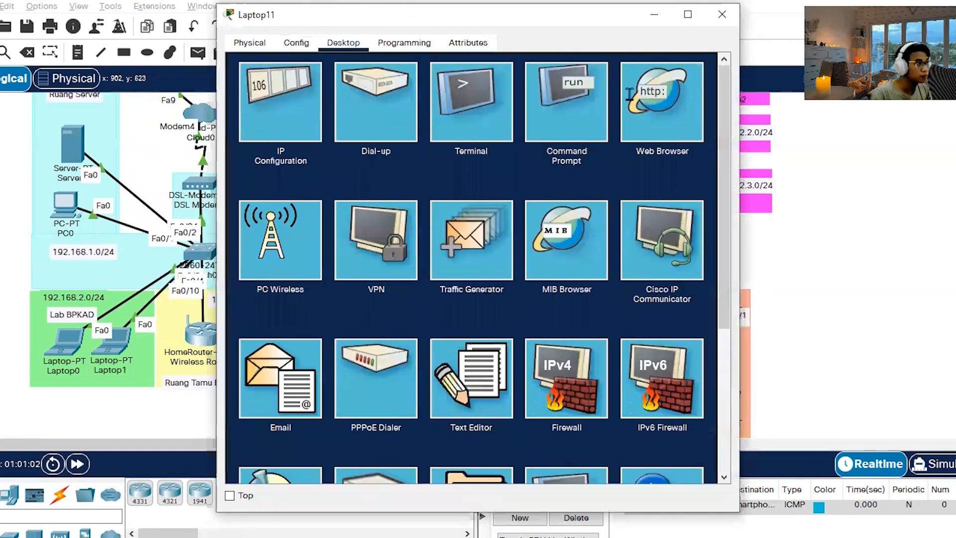
pyautogui.click(654, 100)
pyautogui.write('bpkad')
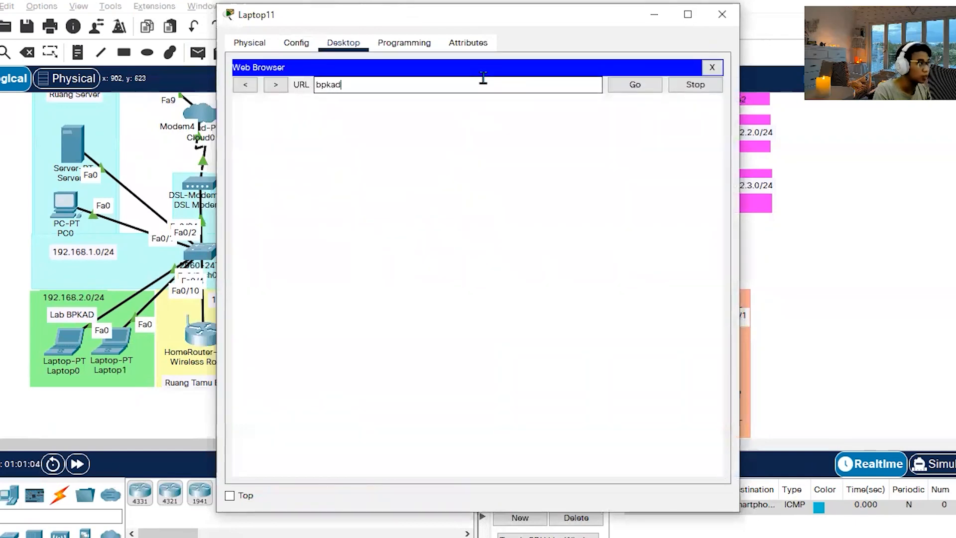
pyautogui.write('.go.id')
pyautogui.press('Return')
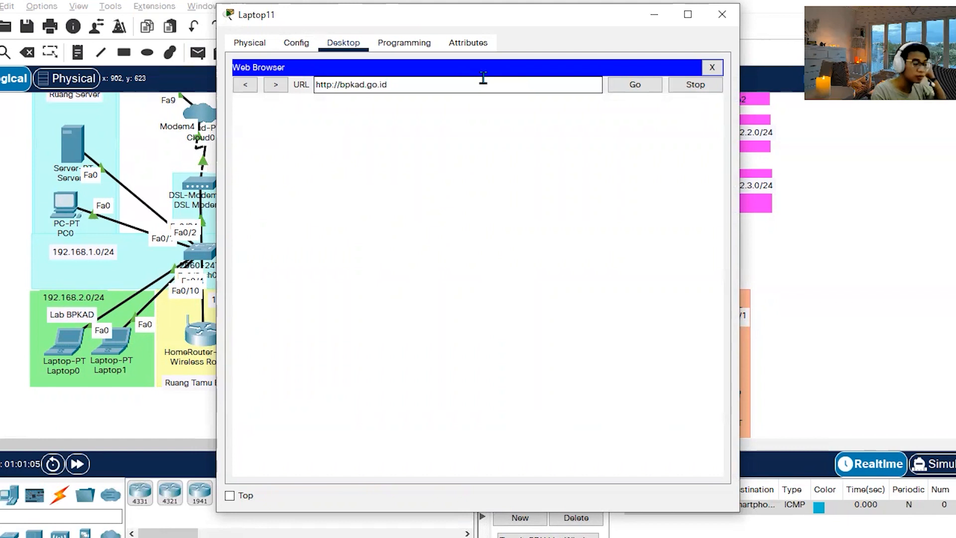
pyautogui.click(640, 90)
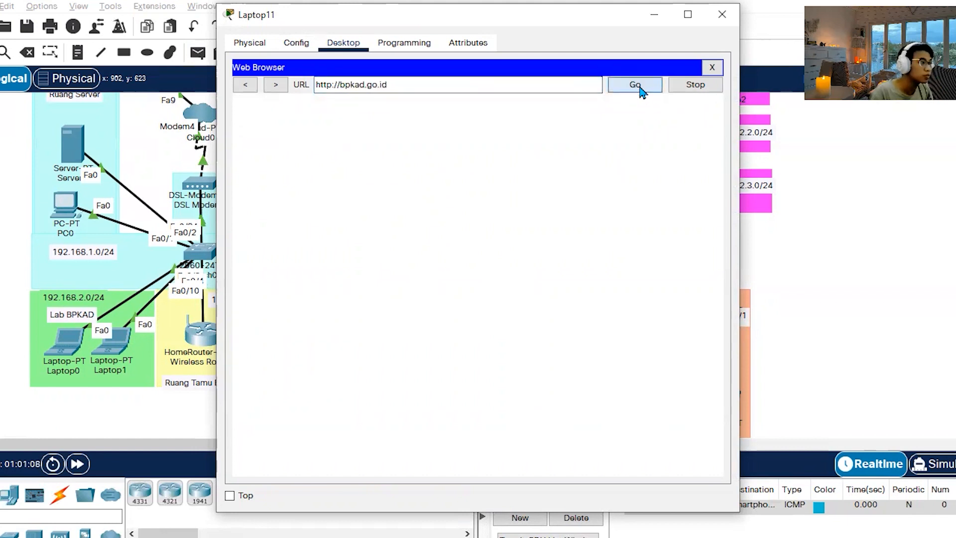
pyautogui.click(635, 85)
# Request the external site gani.com in Laptop11's web browser and close the laptop's window.
pyautogui.moveTo(576, 85); pyautogui.dragTo(160, 92)
pyautogui.write('gani.com')
pyautogui.press('Return')
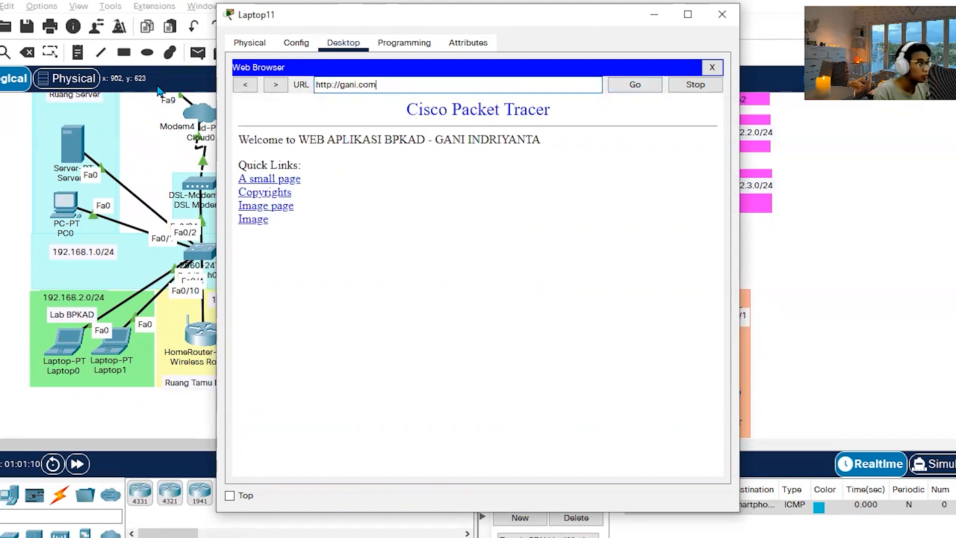
pyautogui.click(622, 89)
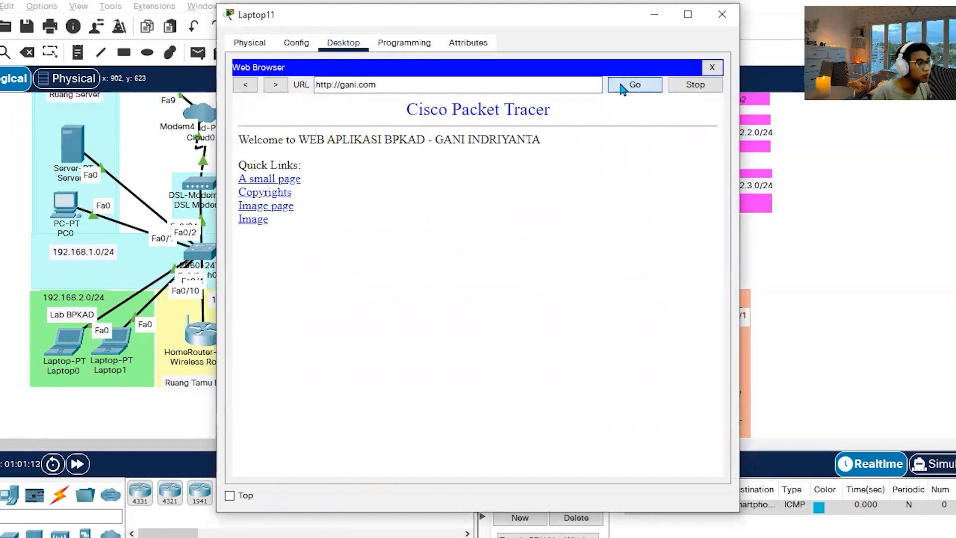
pyautogui.click(722, 13)
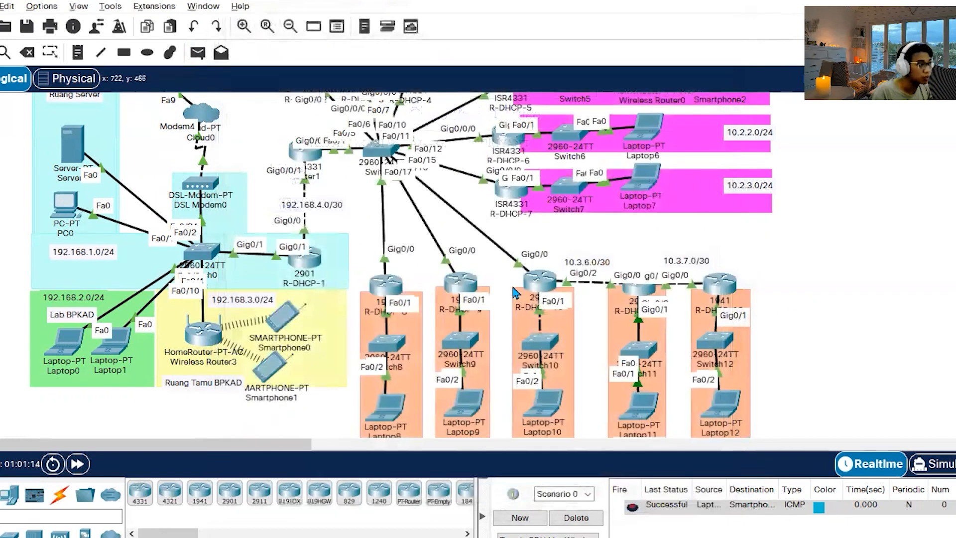
# Review the static routes of R-DHCP-10 and add the default route 0.0.0.0 0.0.0.0 through g0/0 in its command line.
pyautogui.click(541, 281)
pyautogui.click(296, 42)
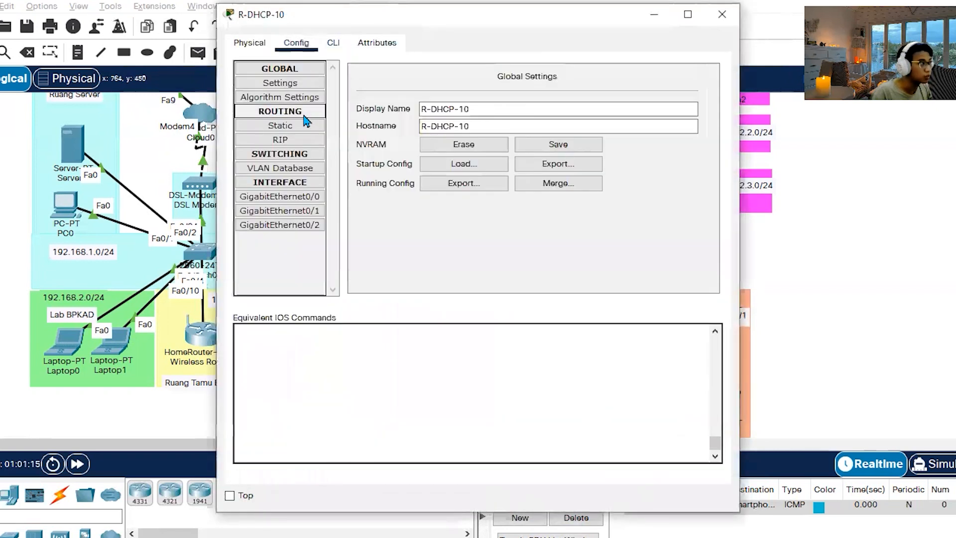
pyautogui.click(280, 111)
pyautogui.click(281, 126)
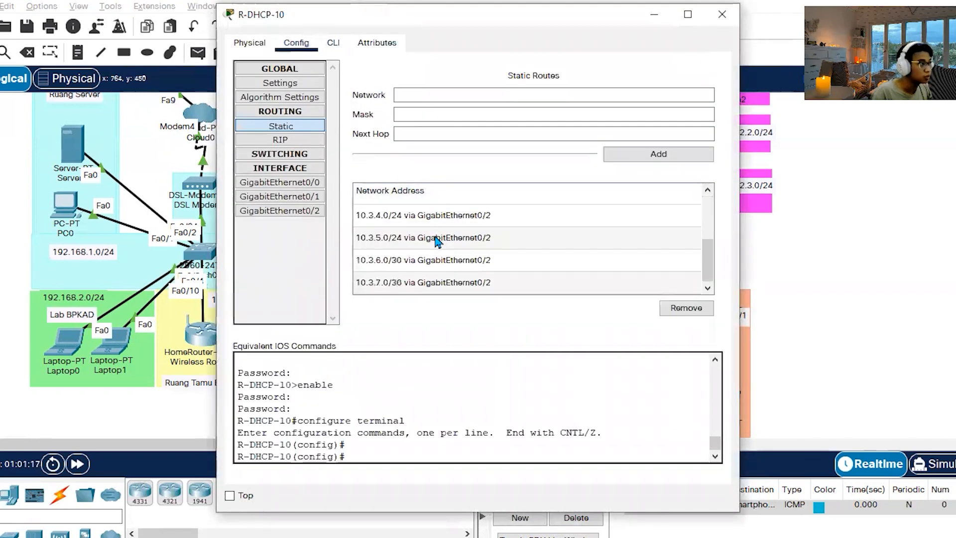
pyautogui.click(333, 43)
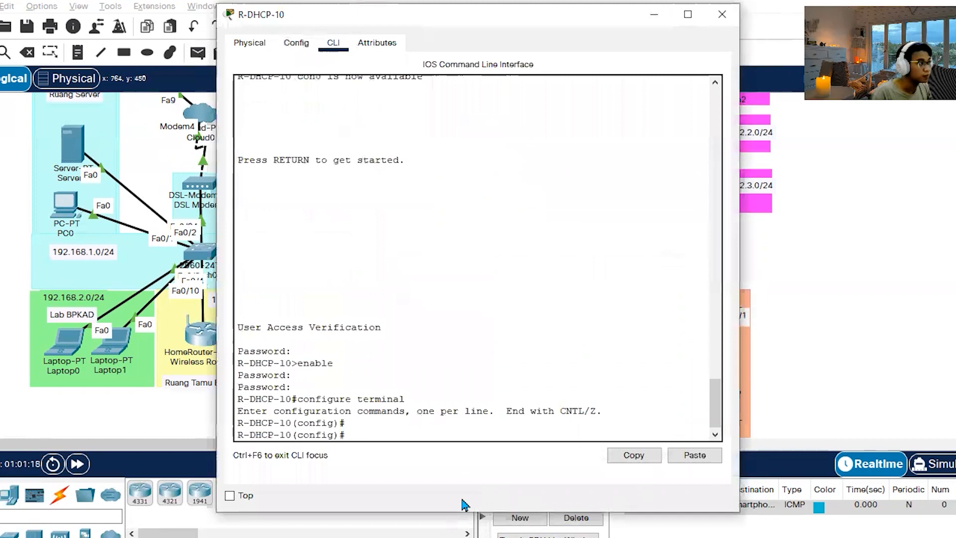
pyautogui.write('ip route 0.0.0.0 0.0.0.0 g0/0')
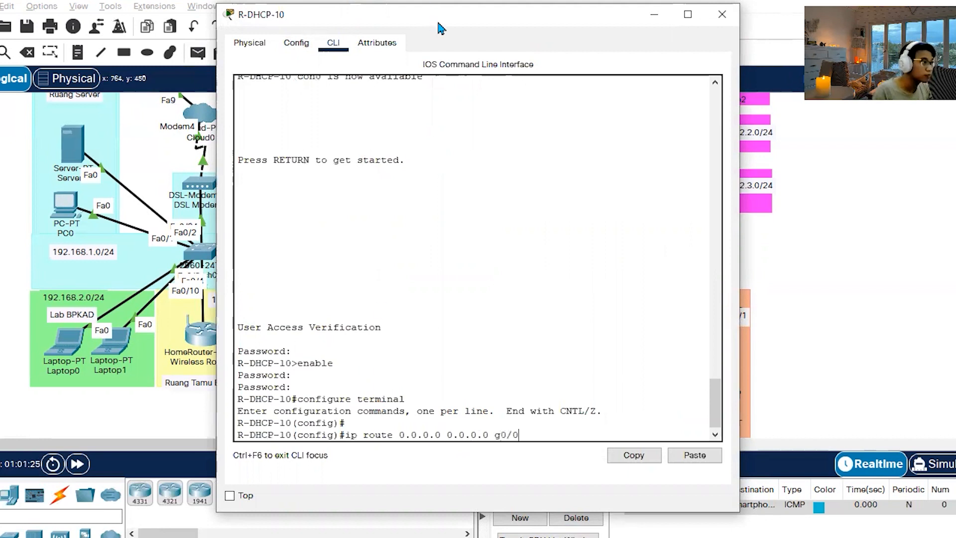
pyautogui.moveTo(440, 28); pyautogui.dragTo(417, 34)
pyautogui.press('Return')
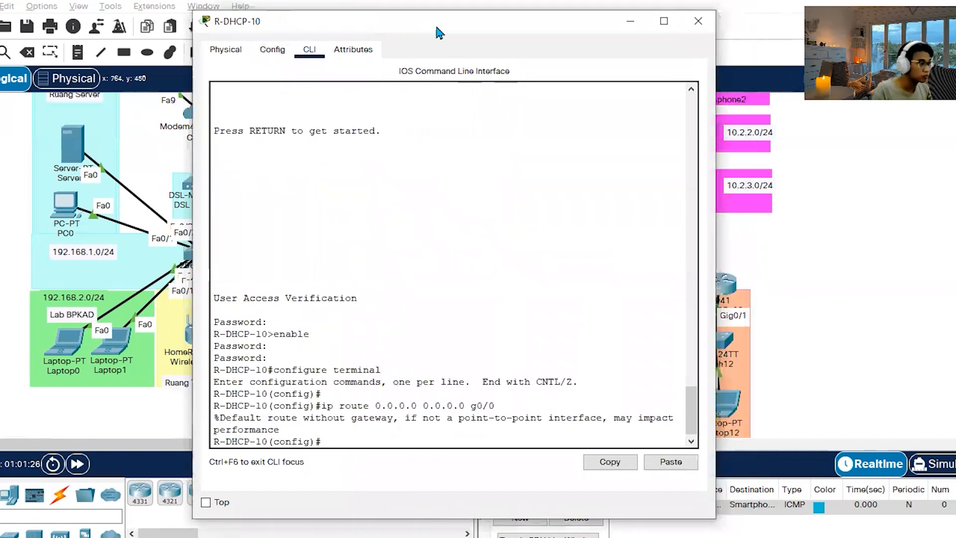
pyautogui.click(698, 20)
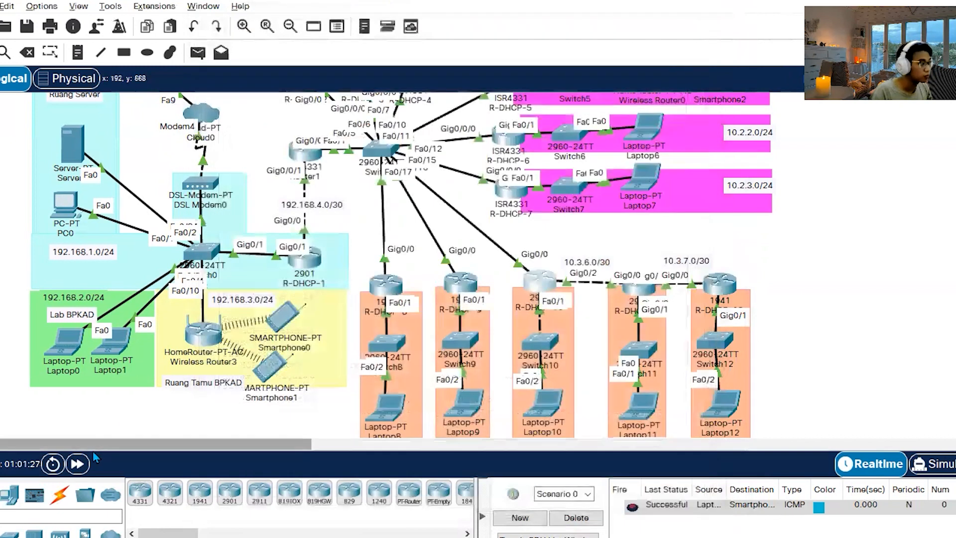
# Fast-forward the network time and request bkpad.go.id in Laptop10's web browser.
pyautogui.click(83, 464)
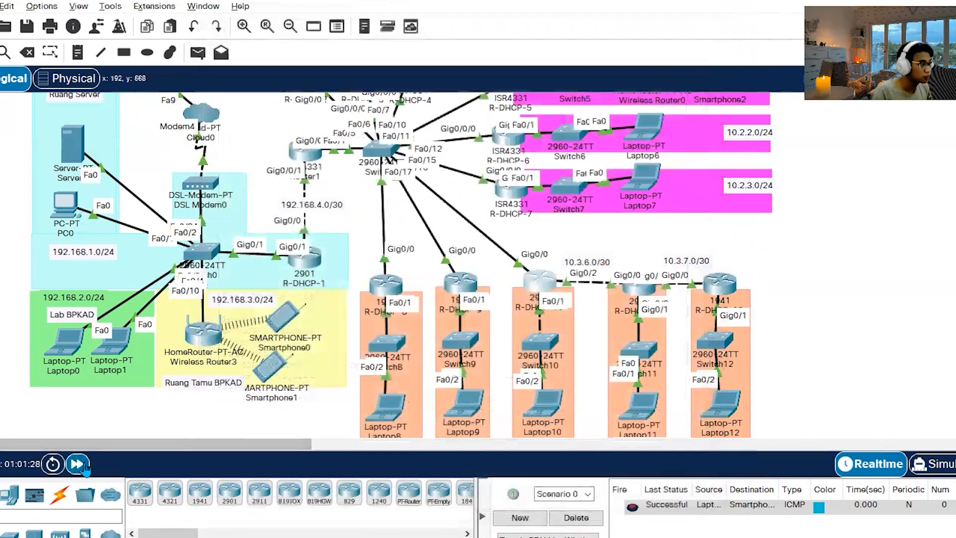
pyautogui.click(82, 464)
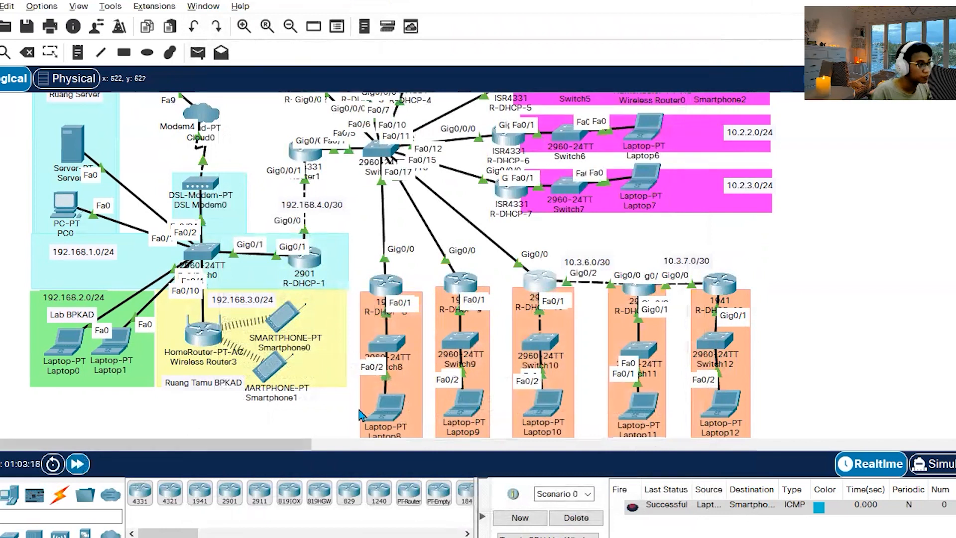
pyautogui.click(538, 405)
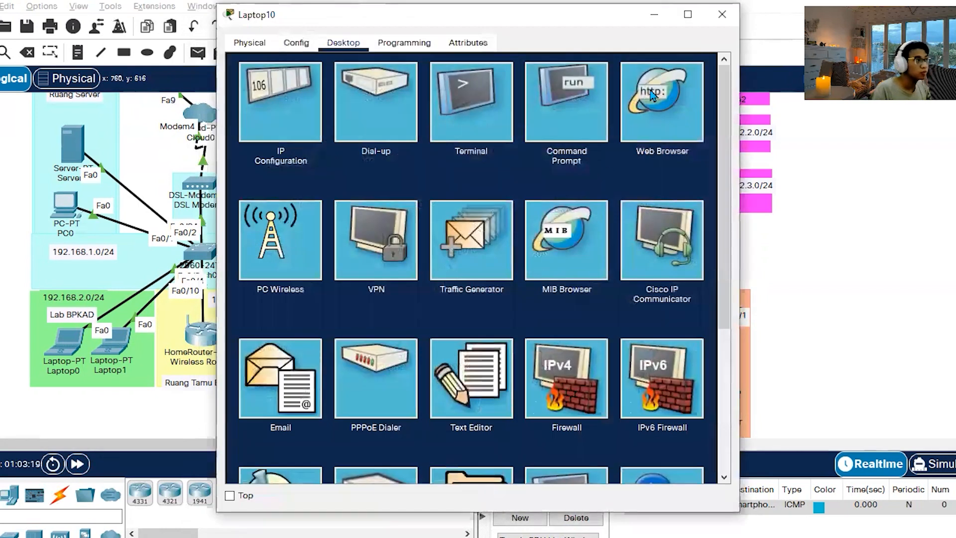
pyautogui.click(637, 108)
pyautogui.click(548, 86)
pyautogui.write('bkpad.go')
pyautogui.press('Return')
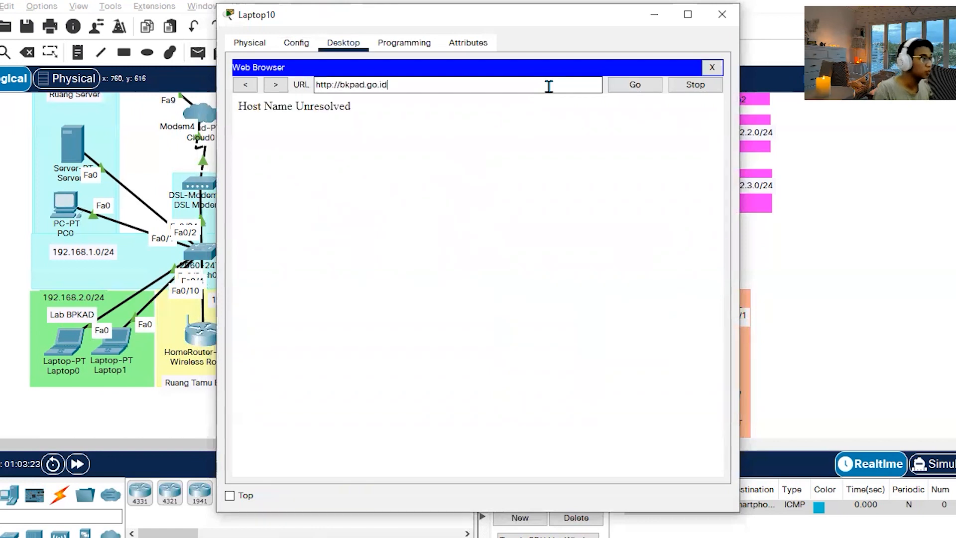
# Check the DHCP-assigned IP configuration of Laptop10.
pyautogui.click(712, 67)
pyautogui.click(299, 98)
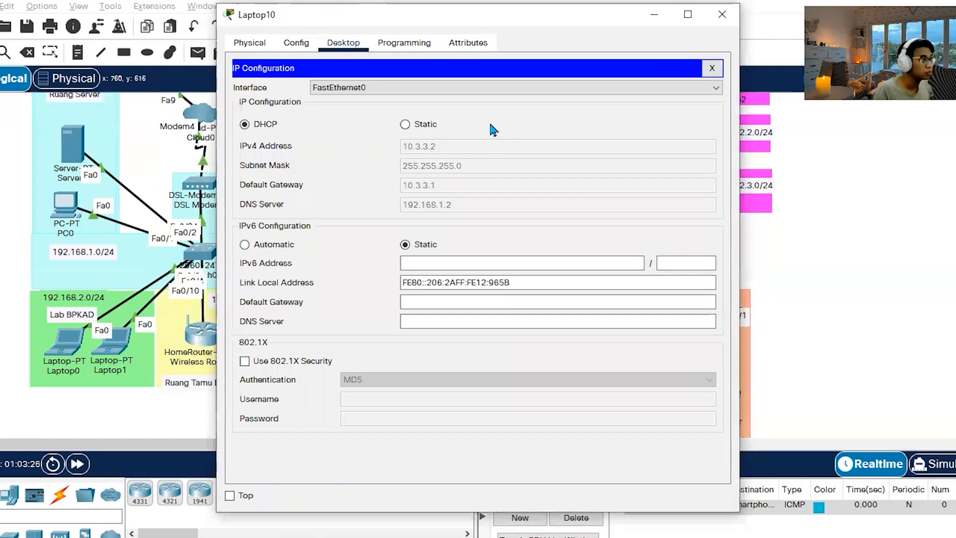
pyautogui.click(711, 68)
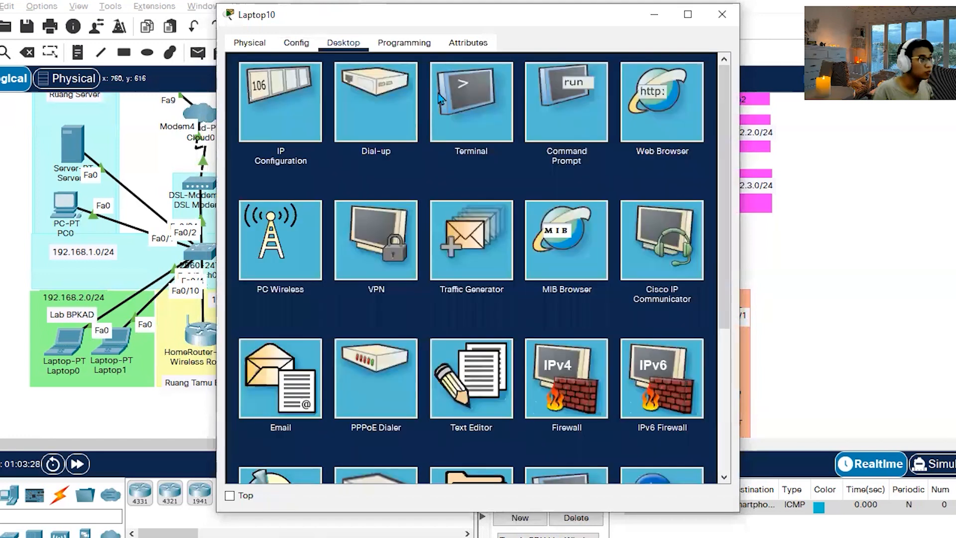
# Reopen Laptop10's web browser and load gani.com to test the new default route.
pyautogui.click(664, 110)
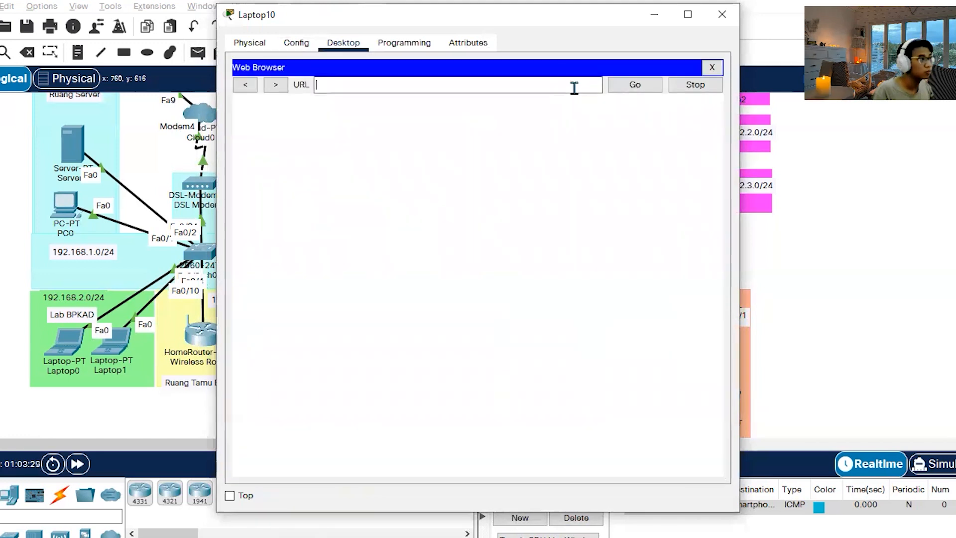
pyautogui.write('gani.com')
pyautogui.press('Return')
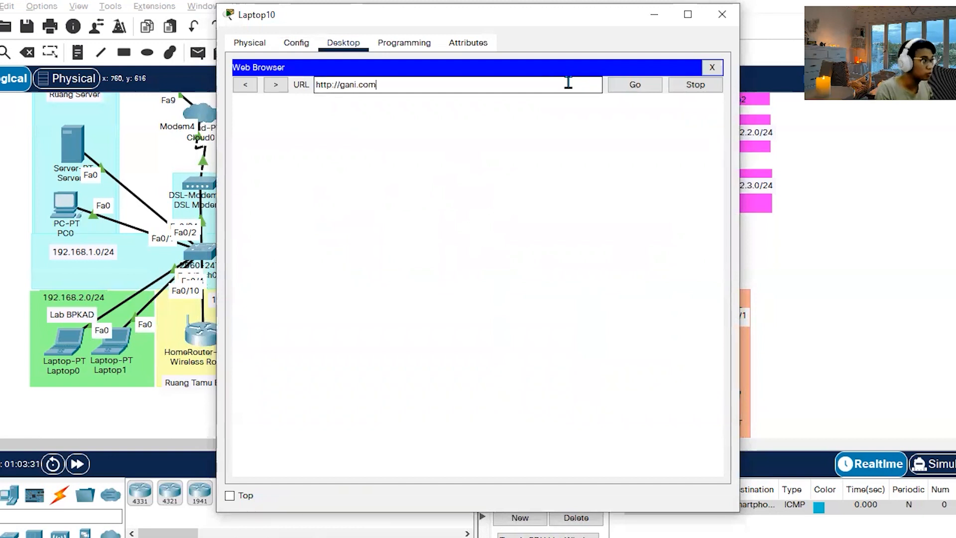
# Request bpkad.go.id in Laptop10's web browser and close the laptop's window.
pyautogui.hotkey('ctrl', 'a')
pyautogui.write('bpkad.go.id')
pyautogui.press('Return')
pyautogui.click(721, 14)
# Retest gani.com in the web browser of Laptop11 and close the laptop's window.
pyautogui.click(639, 408)
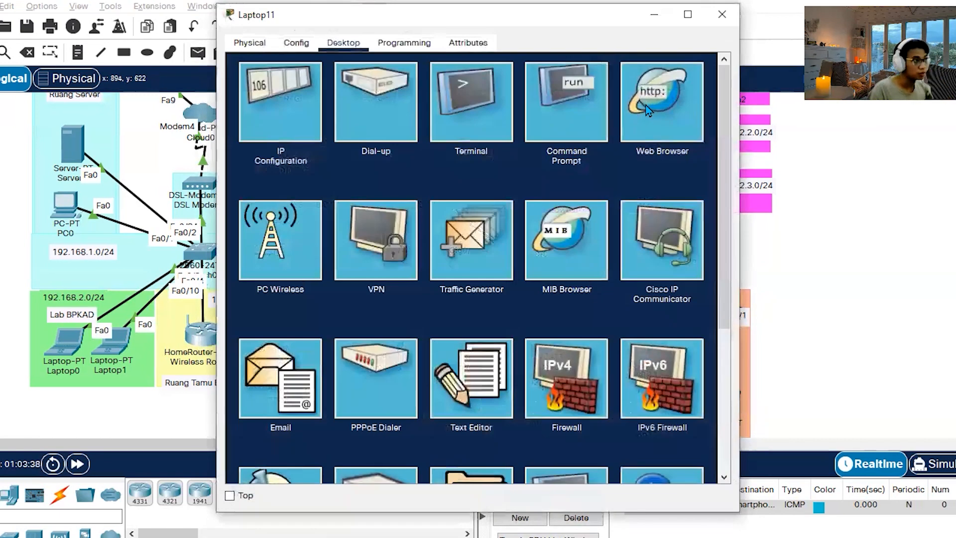
pyautogui.click(690, 114)
pyautogui.click(456, 85)
pyautogui.write('ga')
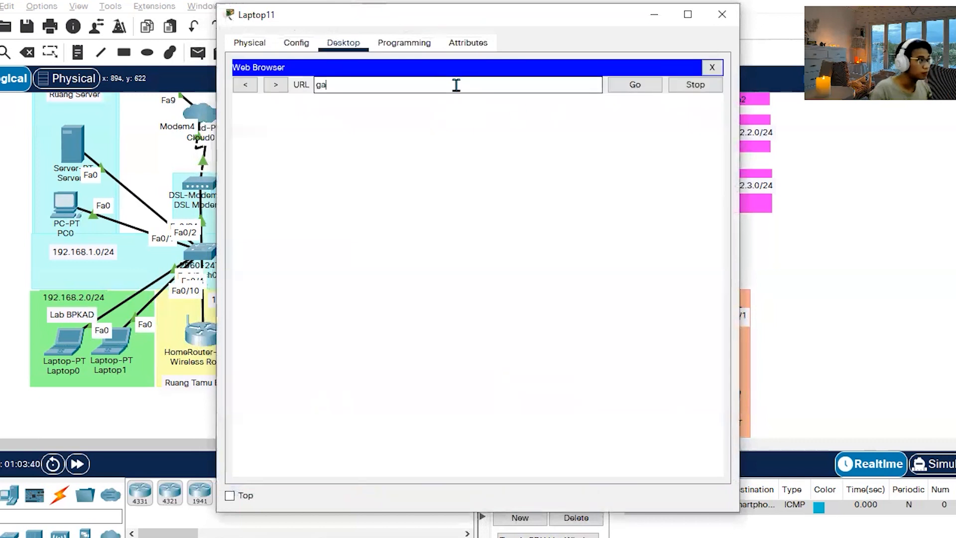
pyautogui.press('Return')
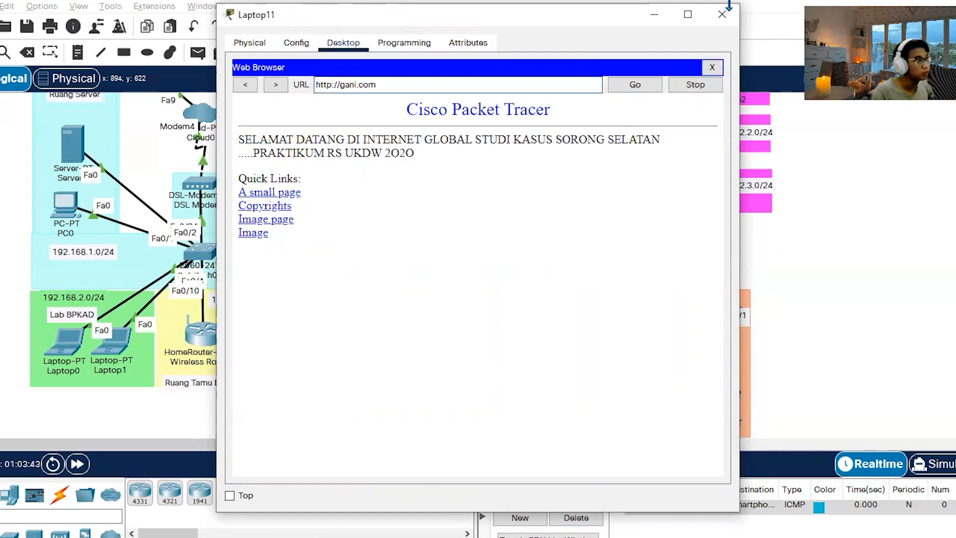
pyautogui.click(722, 14)
# Switch to the Word assignment document and review the observation tasks on routing tables together with configuration step 7.
pyautogui.scroll(3, 804, 319)
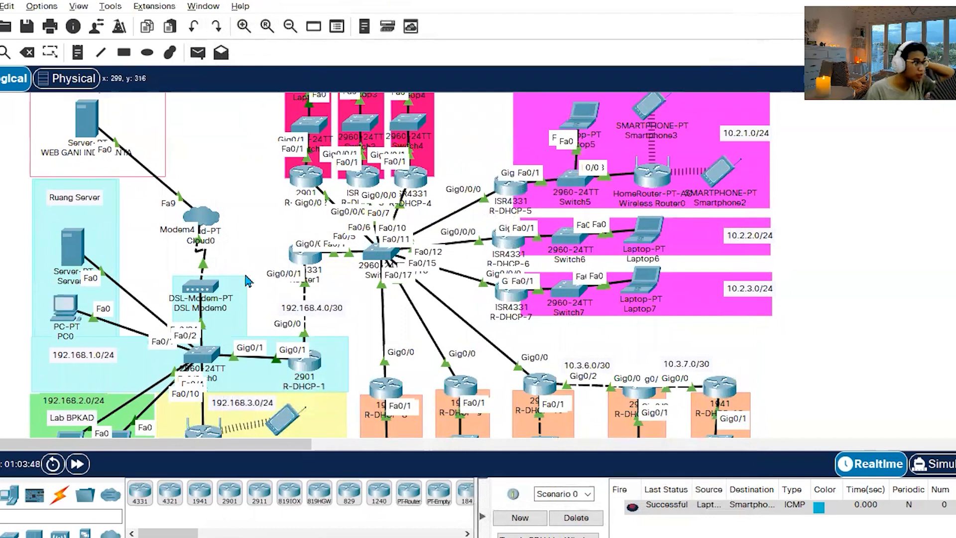
pyautogui.click(175, 533)
pyautogui.scroll(-2, 355, 349)
pyautogui.moveTo(640, 358); pyautogui.dragTo(249, 341)
pyautogui.scroll(3, 425, 331)
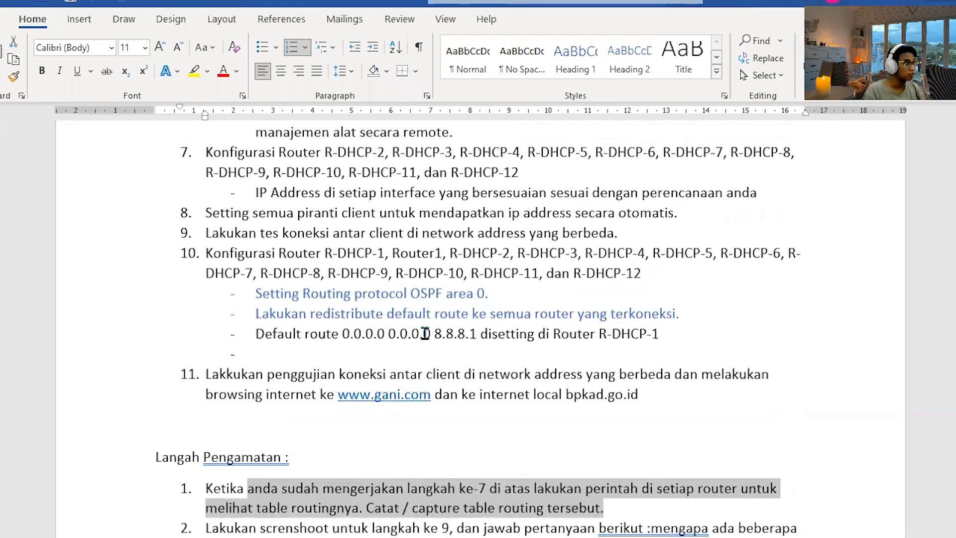
pyautogui.scroll(1, 541, 260)
pyautogui.moveTo(764, 238); pyautogui.dragTo(171, 211)
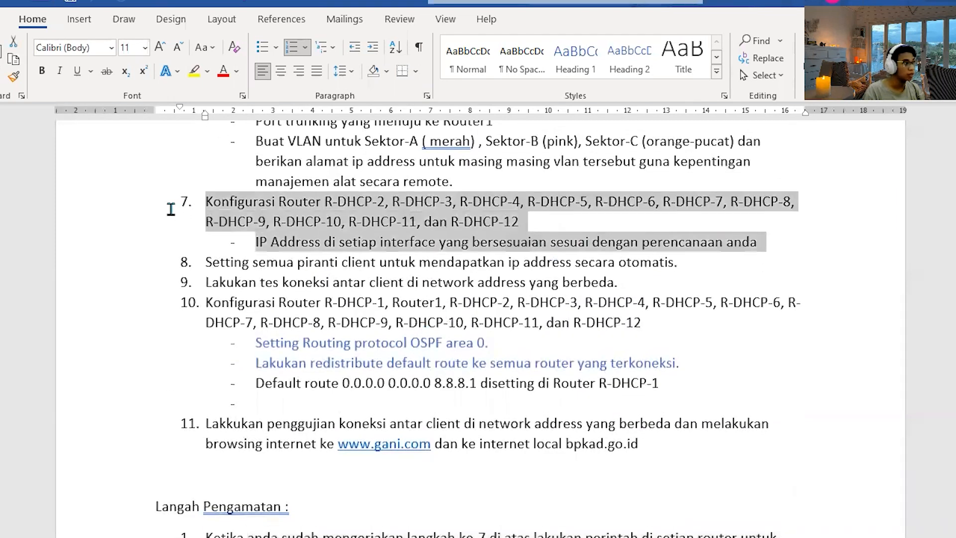
pyautogui.scroll(-4, 629, 338)
pyautogui.scroll(-3, 587, 363)
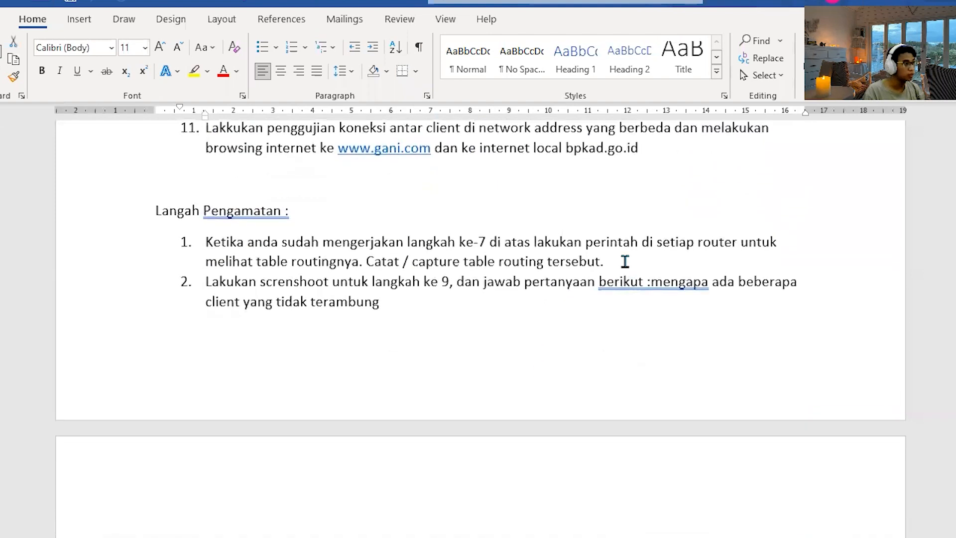
# Read the remaining observation tasks, 2 to 4, in the assignment document and return to the first two.
pyautogui.click(624, 263)
pyautogui.scroll(-5, 448, 303)
pyautogui.scroll(1, 440, 303)
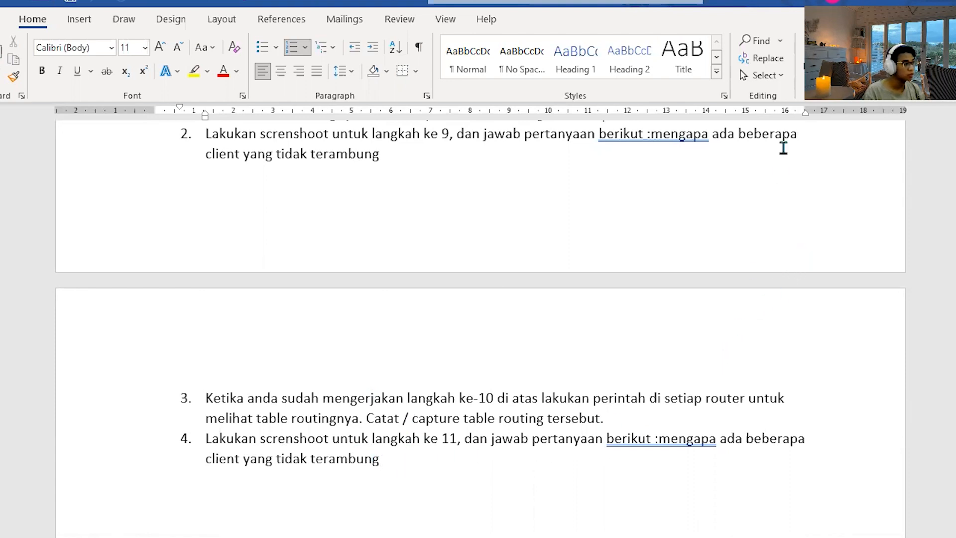
pyautogui.scroll(5, 697, 301)
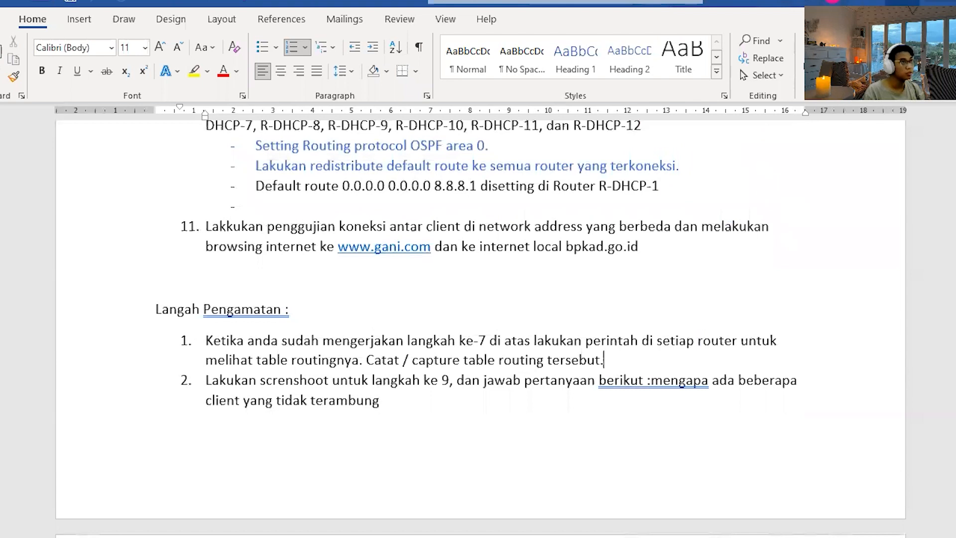
# Switch to Packet Tracer and enter privileged mode in R-DHCP-2's CLI, supplying the console and enable passwords.
pyautogui.hotkey('alt', 'Tab')
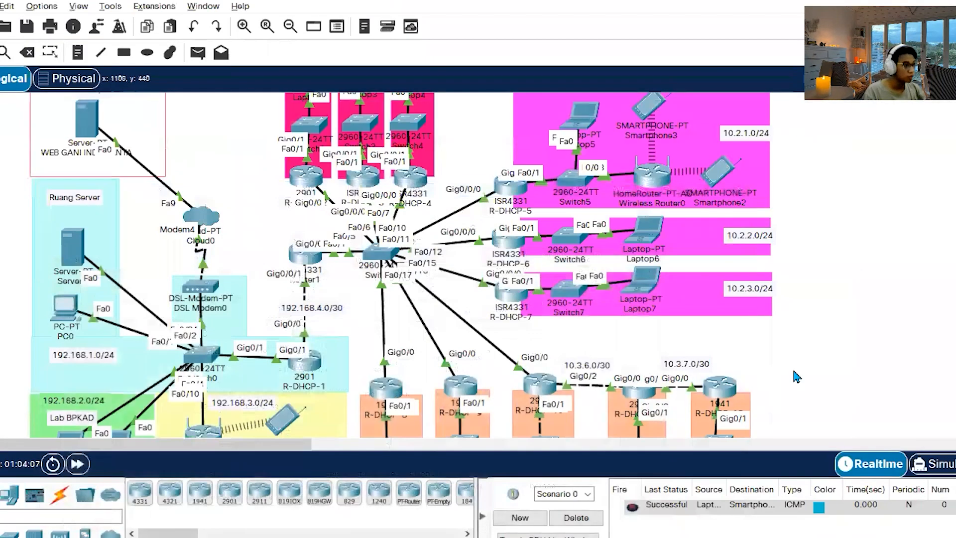
pyautogui.doubleClick(305, 173)
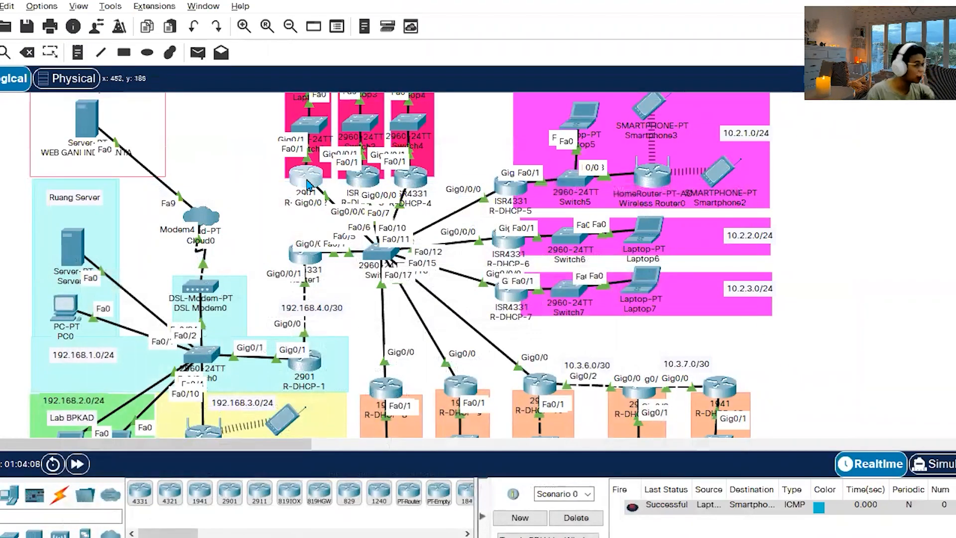
pyautogui.click(330, 43)
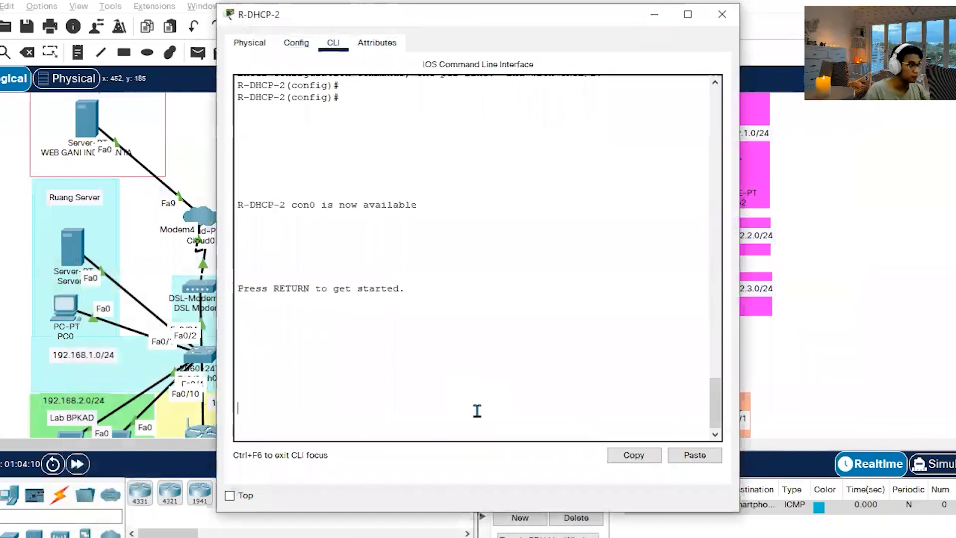
pyautogui.press('Return')
pyautogui.press('Return')
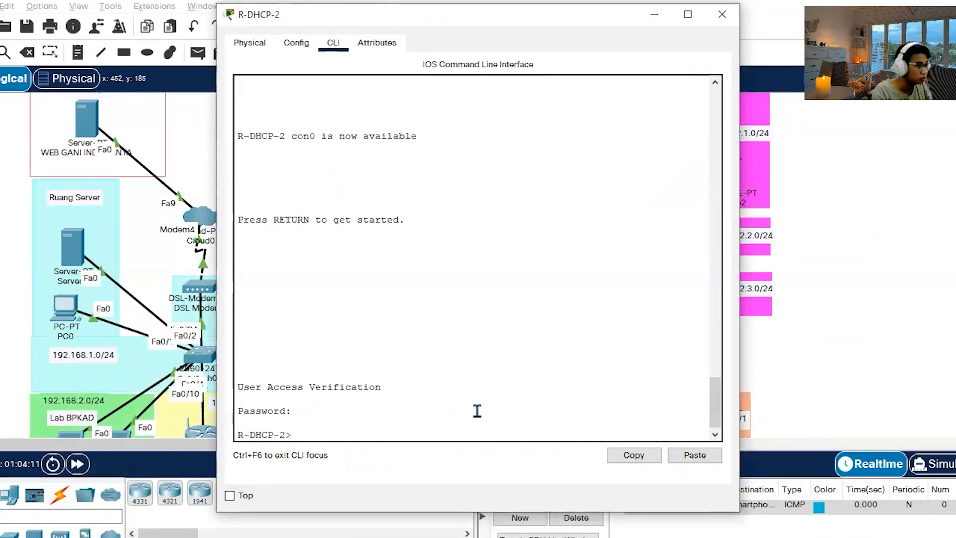
pyautogui.write('en')
# Display R-DHCP-2's routing table with show ip route and place its window beside the topology for comparison.
pyautogui.press('Return')
pyautogui.press('Return')
pyautogui.write('show ip route')
pyautogui.press('Return')
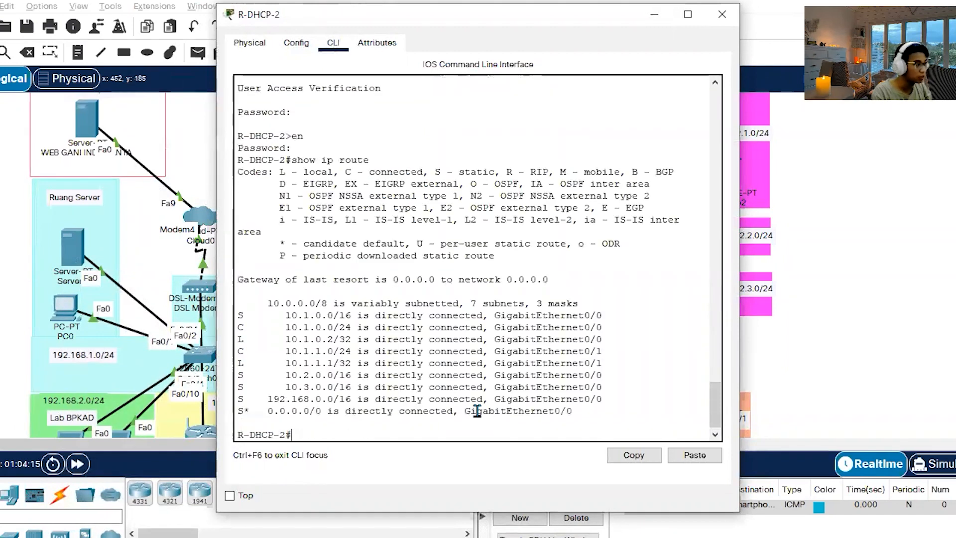
pyautogui.moveTo(276, 317); pyautogui.dragTo(638, 312)
pyautogui.moveTo(579, 21); pyautogui.dragTo(787, 27)
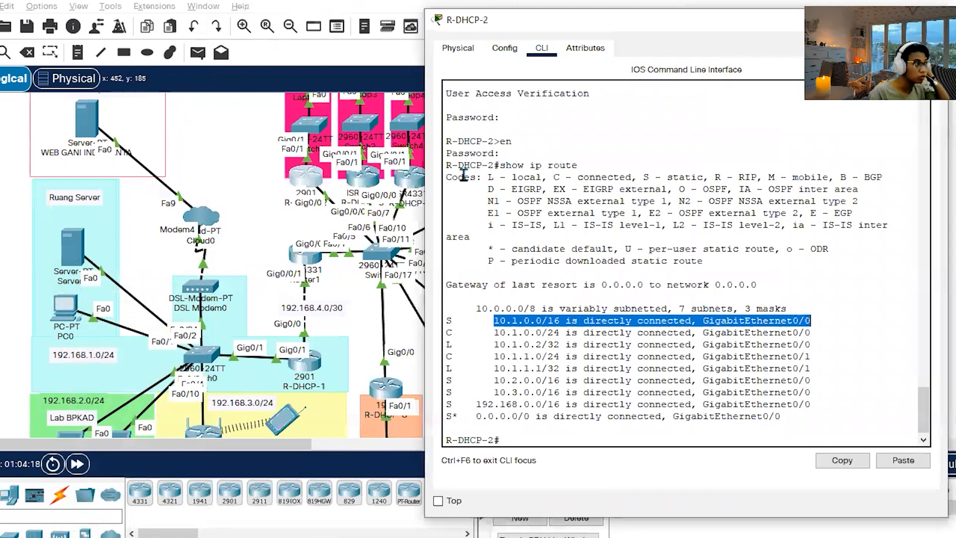
# Examine the connected and local 10.1.x.x entries in R-DHCP-2's routing table against the topology.
pyautogui.moveTo(489, 333); pyautogui.dragTo(831, 335)
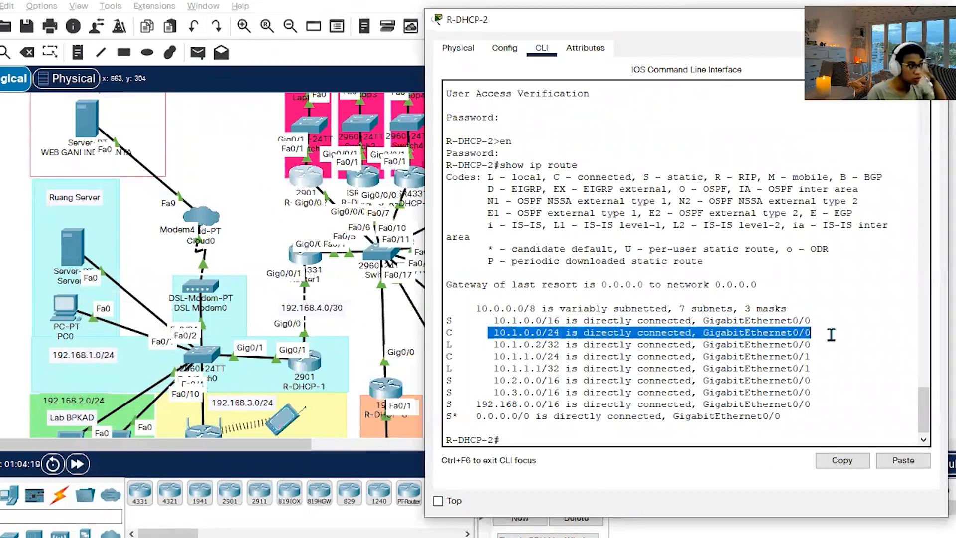
pyautogui.click(830, 342)
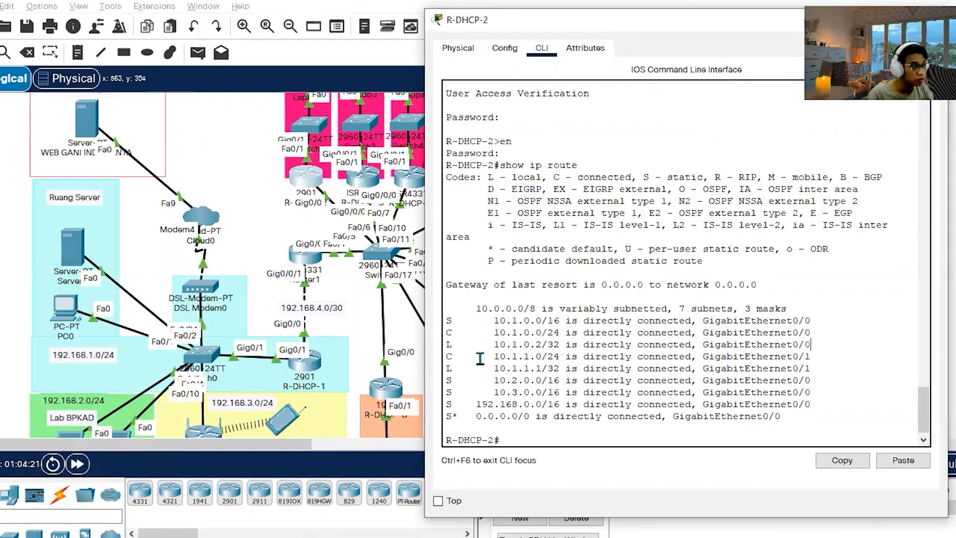
pyautogui.moveTo(505, 344); pyautogui.dragTo(830, 345)
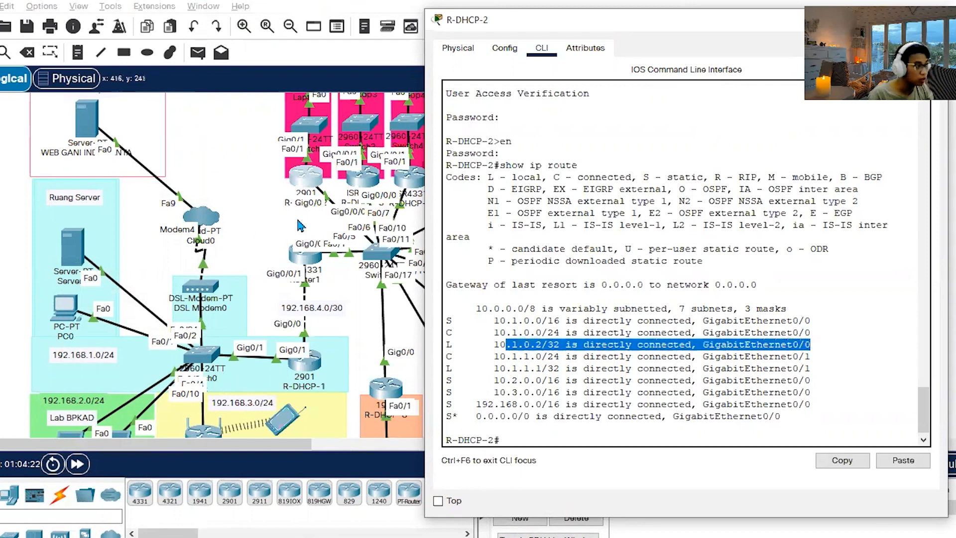
pyautogui.moveTo(505, 361); pyautogui.dragTo(816, 359)
pyautogui.moveTo(816, 360); pyautogui.dragTo(777, 364)
pyautogui.click(826, 354)
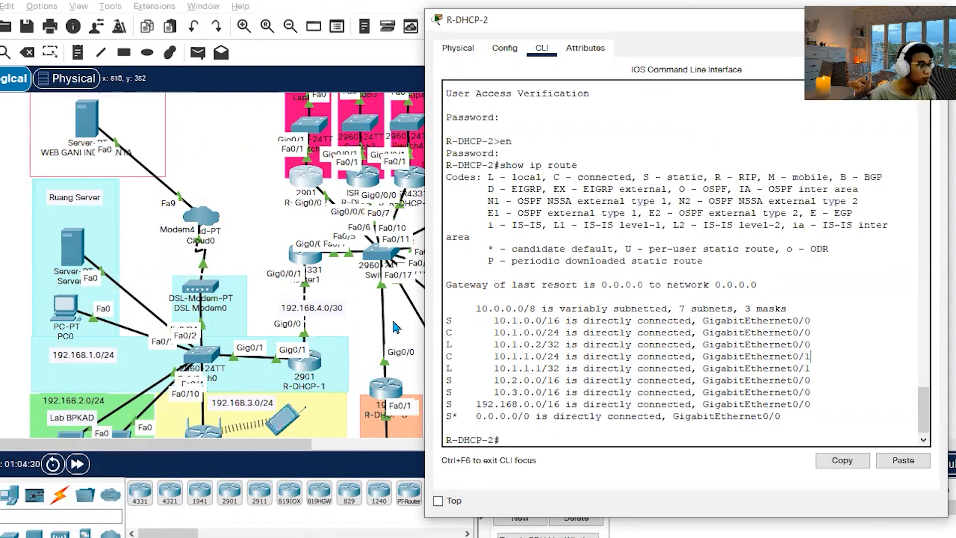
# Examine R-DHCP-2's 192.168.0.0/16 static route and default route against the topology, and close the router window.
pyautogui.moveTo(482, 407); pyautogui.dragTo(864, 405)
pyautogui.click(864, 408)
pyautogui.moveTo(795, 416); pyautogui.dragTo(475, 404)
pyautogui.click(635, 380)
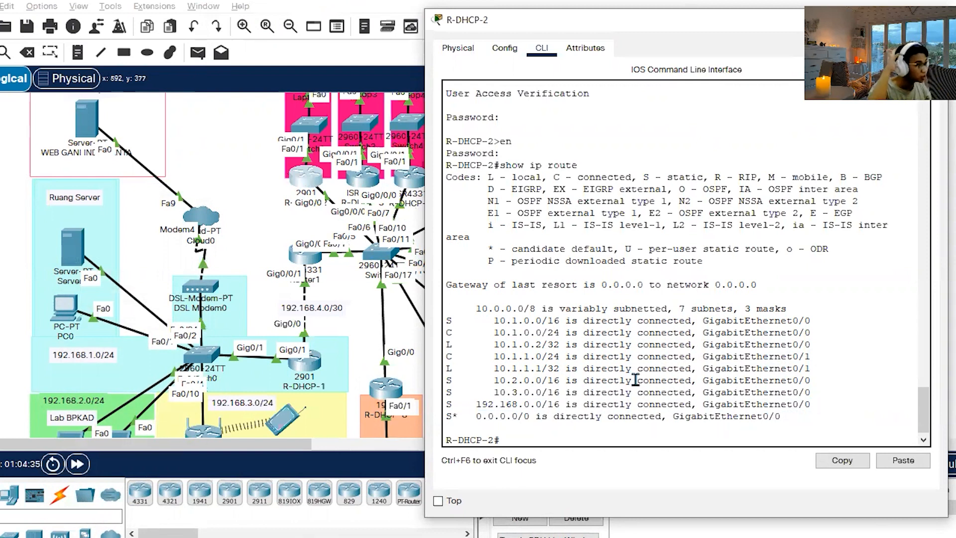
pyautogui.scroll(2, 319, 150)
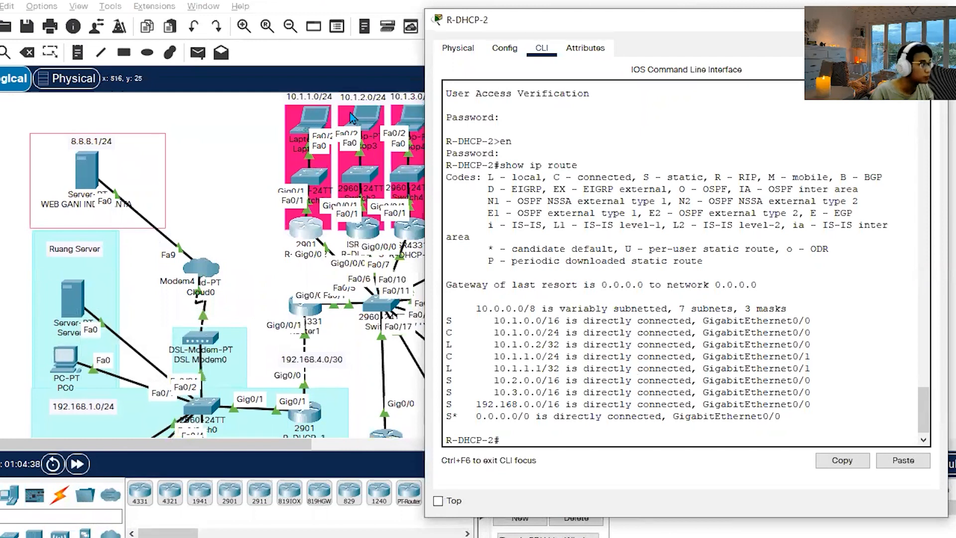
pyautogui.scroll(-1, 686, 367)
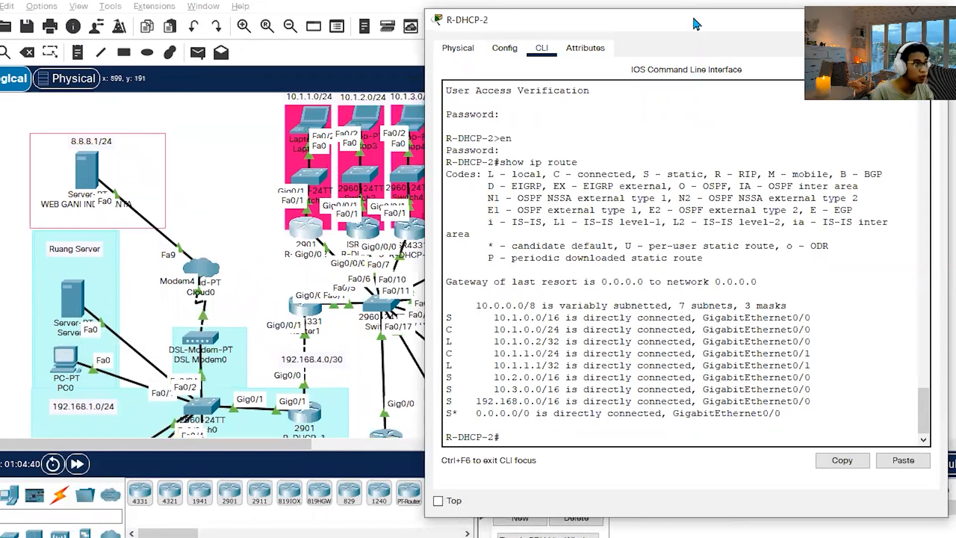
pyautogui.moveTo(694, 20); pyautogui.dragTo(437, 17)
pyautogui.click(673, 18)
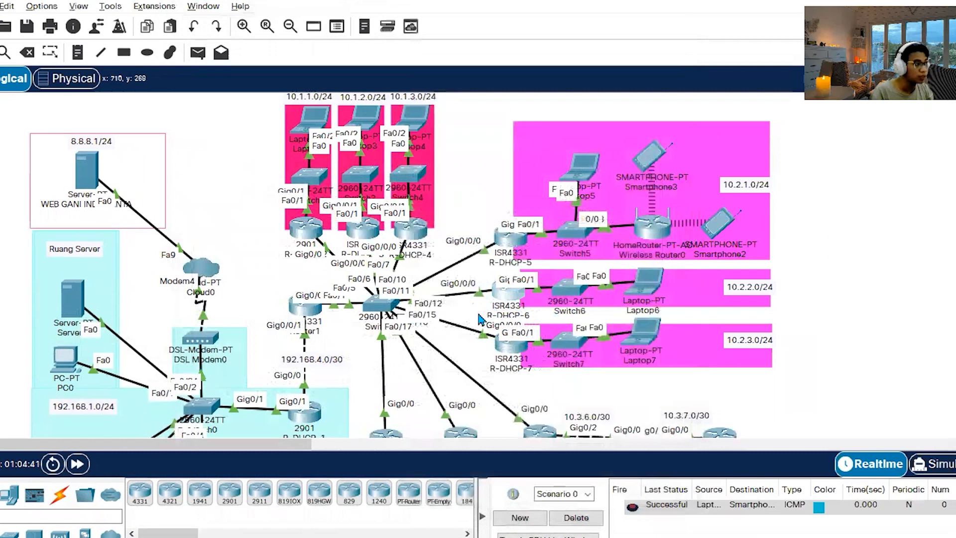
# Open R-DHCP-6's CLI and enter privileged mode, supplying the console and enable passwords.
pyautogui.click(507, 291)
pyautogui.click(333, 43)
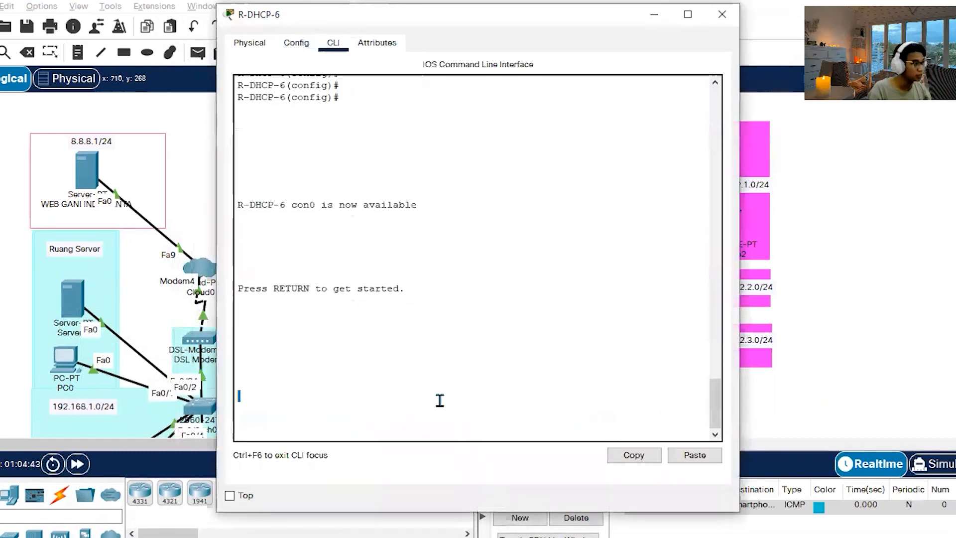
pyautogui.press('Return')
pyautogui.press('Return')
pyautogui.write('en')
# Display R-DHCP-6's routing table with show ip route and highlight its route entries.
pyautogui.press('Return')
pyautogui.press('Return')
pyautogui.write('show ip route')
pyautogui.press('Return')
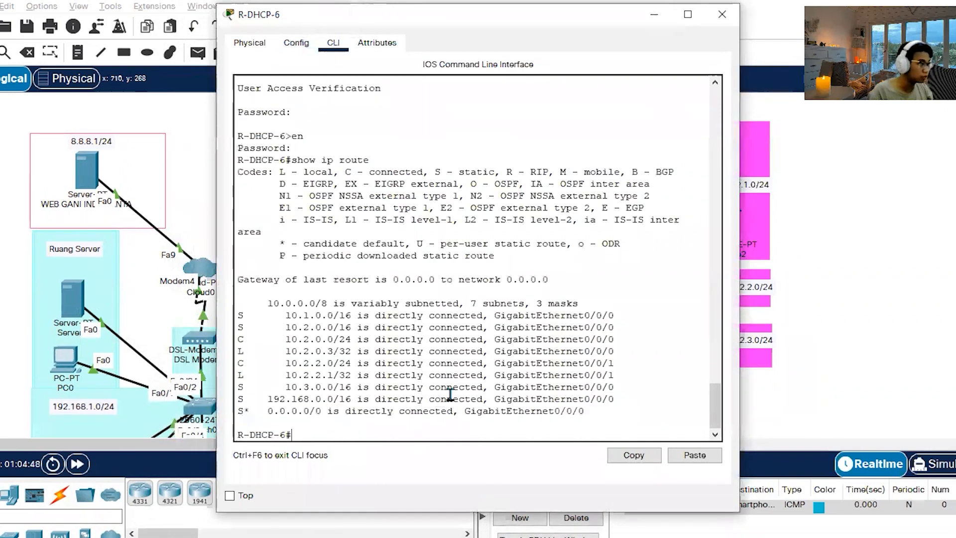
pyautogui.moveTo(557, 418); pyautogui.dragTo(225, 328)
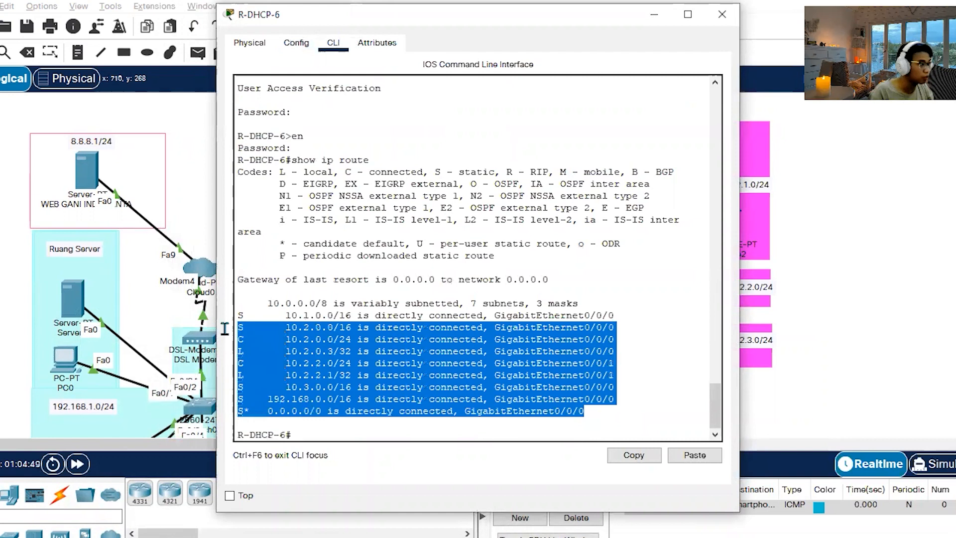
# Examine R-DHCP-6's 192.168.0.0/16 static route and default route, and close the router window.
pyautogui.moveTo(268, 398); pyautogui.dragTo(635, 396)
pyautogui.click(628, 400)
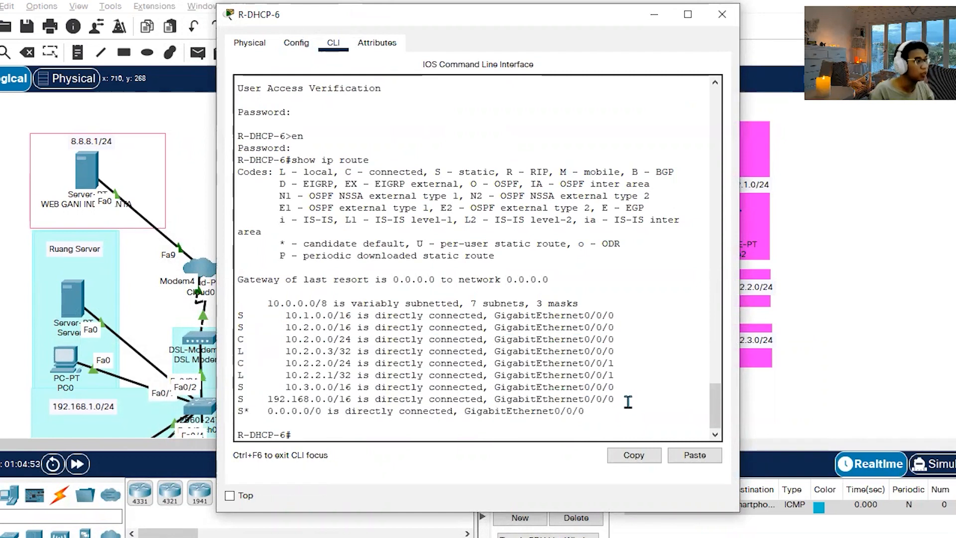
pyautogui.moveTo(587, 410); pyautogui.dragTo(223, 412)
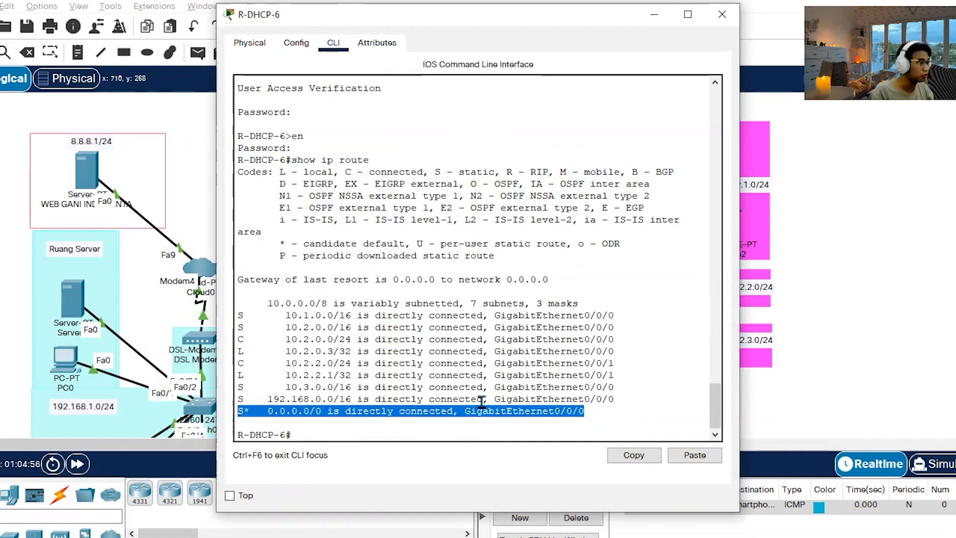
pyautogui.click(591, 407)
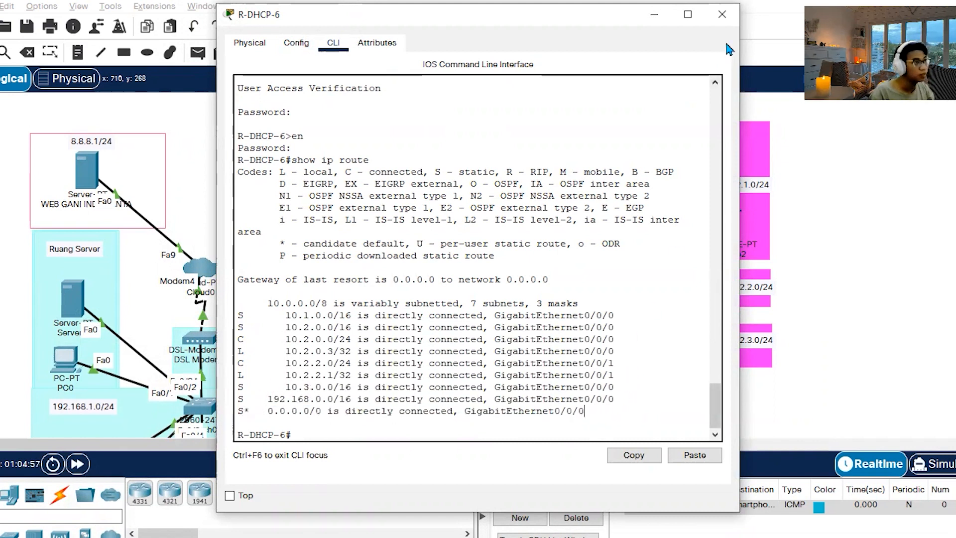
pyautogui.click(721, 14)
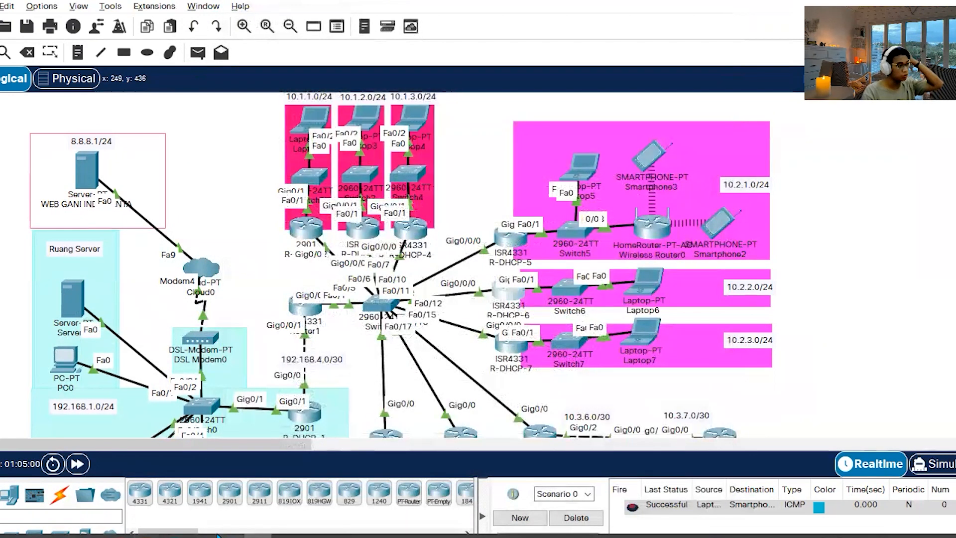
# Switch back to the Word assignment document and review observation task 2 on the step 9 screenshots and unconnected clients.
pyautogui.click(180, 535)
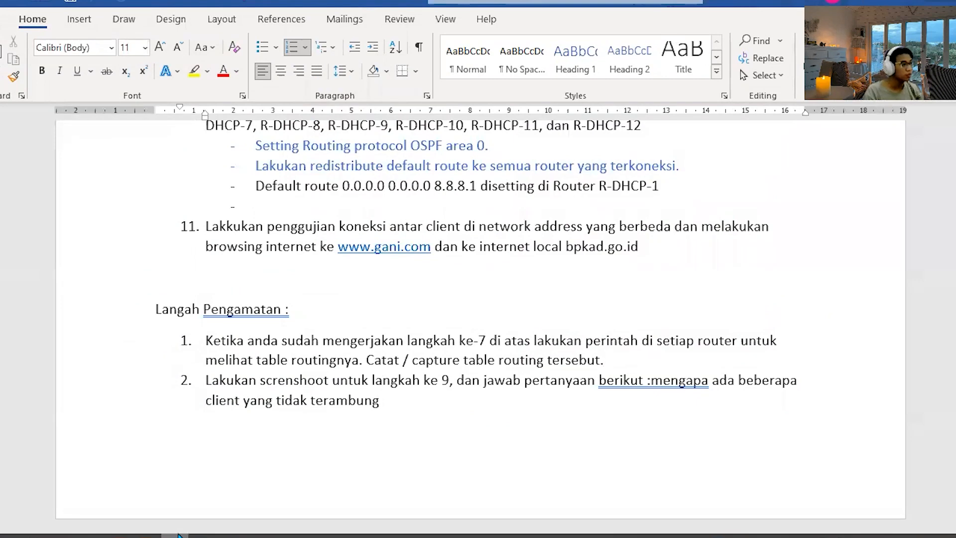
pyautogui.tripleClick(280, 391)
pyautogui.click(454, 405)
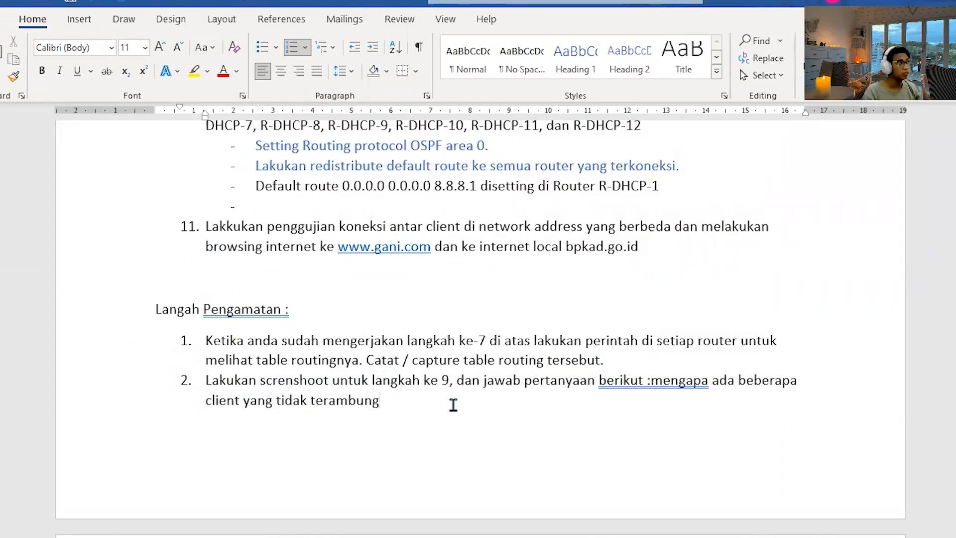
pyautogui.moveTo(418, 402); pyautogui.dragTo(429, 381)
pyautogui.click(462, 409)
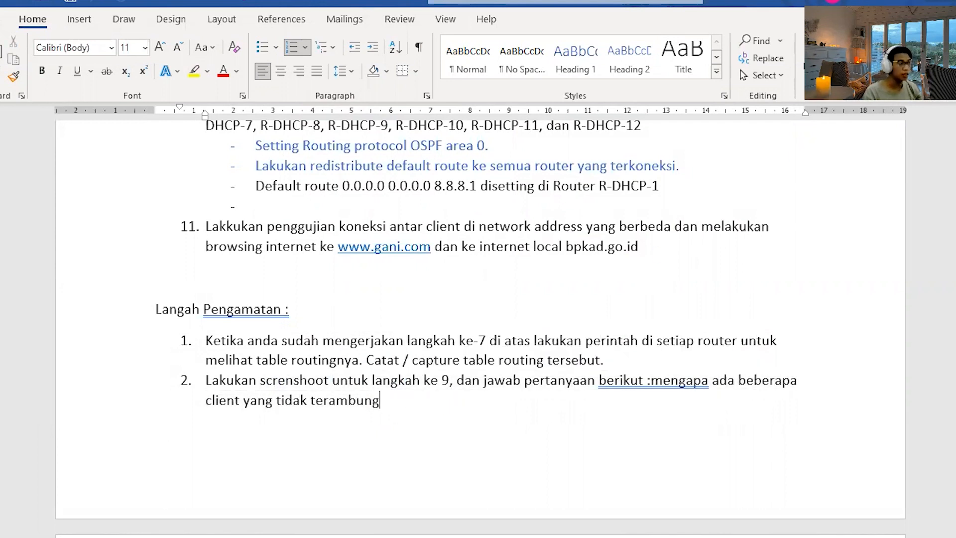